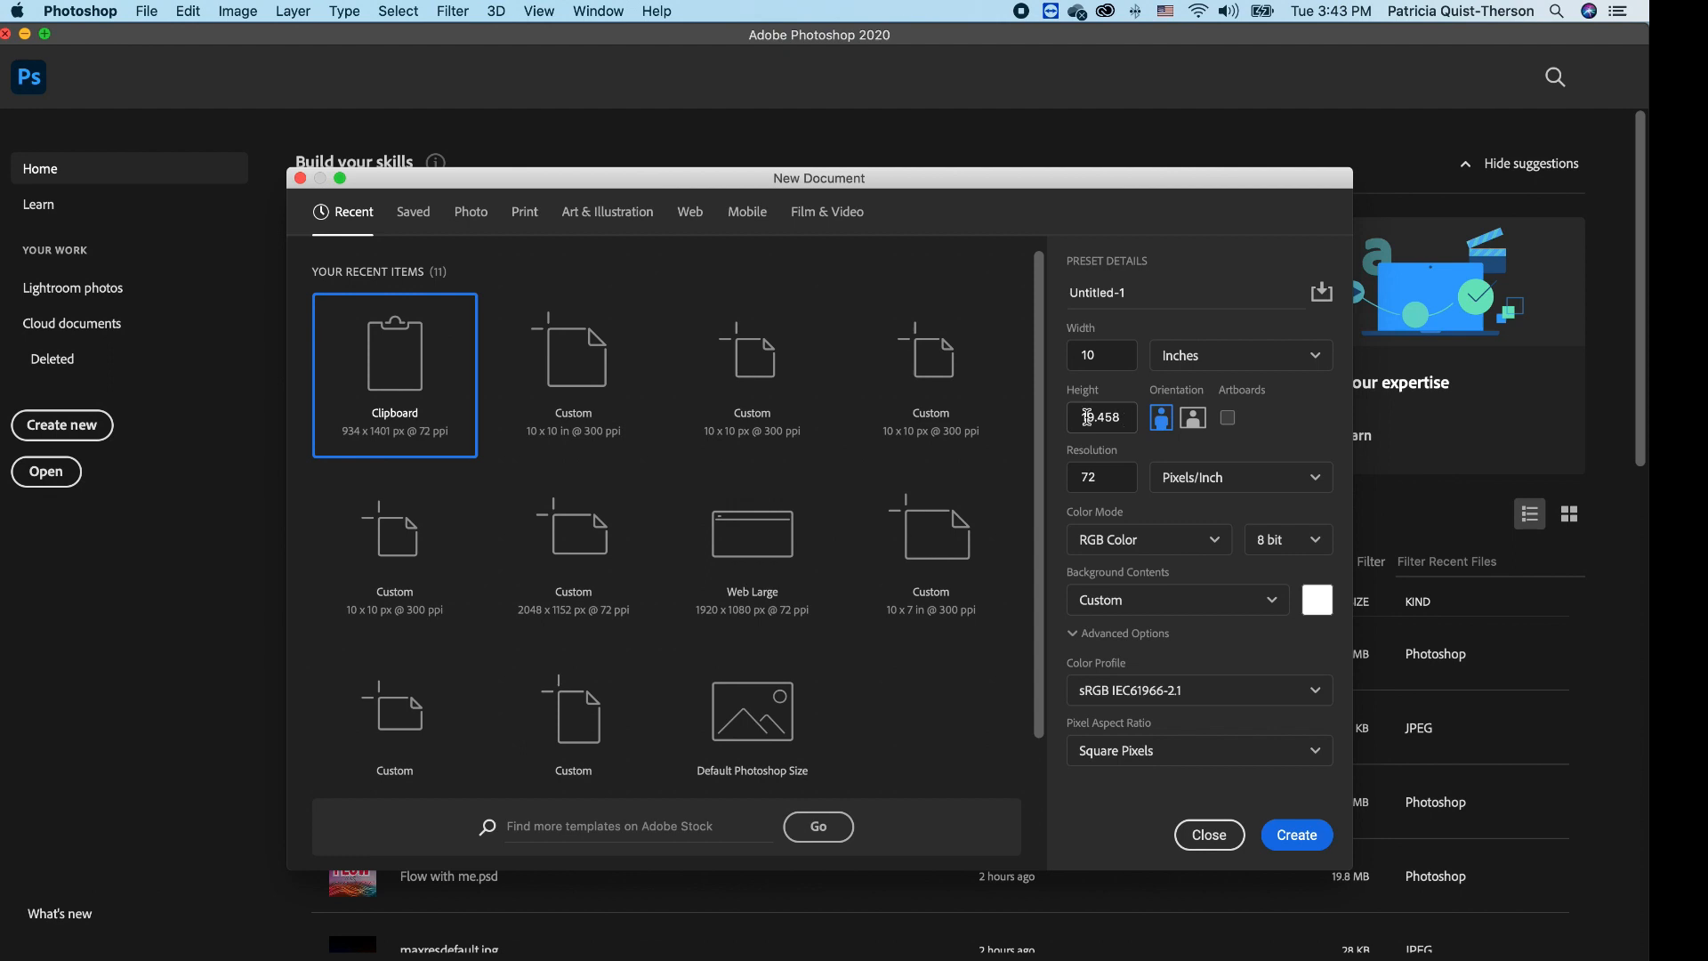
- Set height to 10 in, resolution to 300 ppi and White background, then create the document
double_click(1126, 419)
type("10")
double_click(1098, 480)
type("300")
left_click(1253, 605)
left_click(1138, 648)
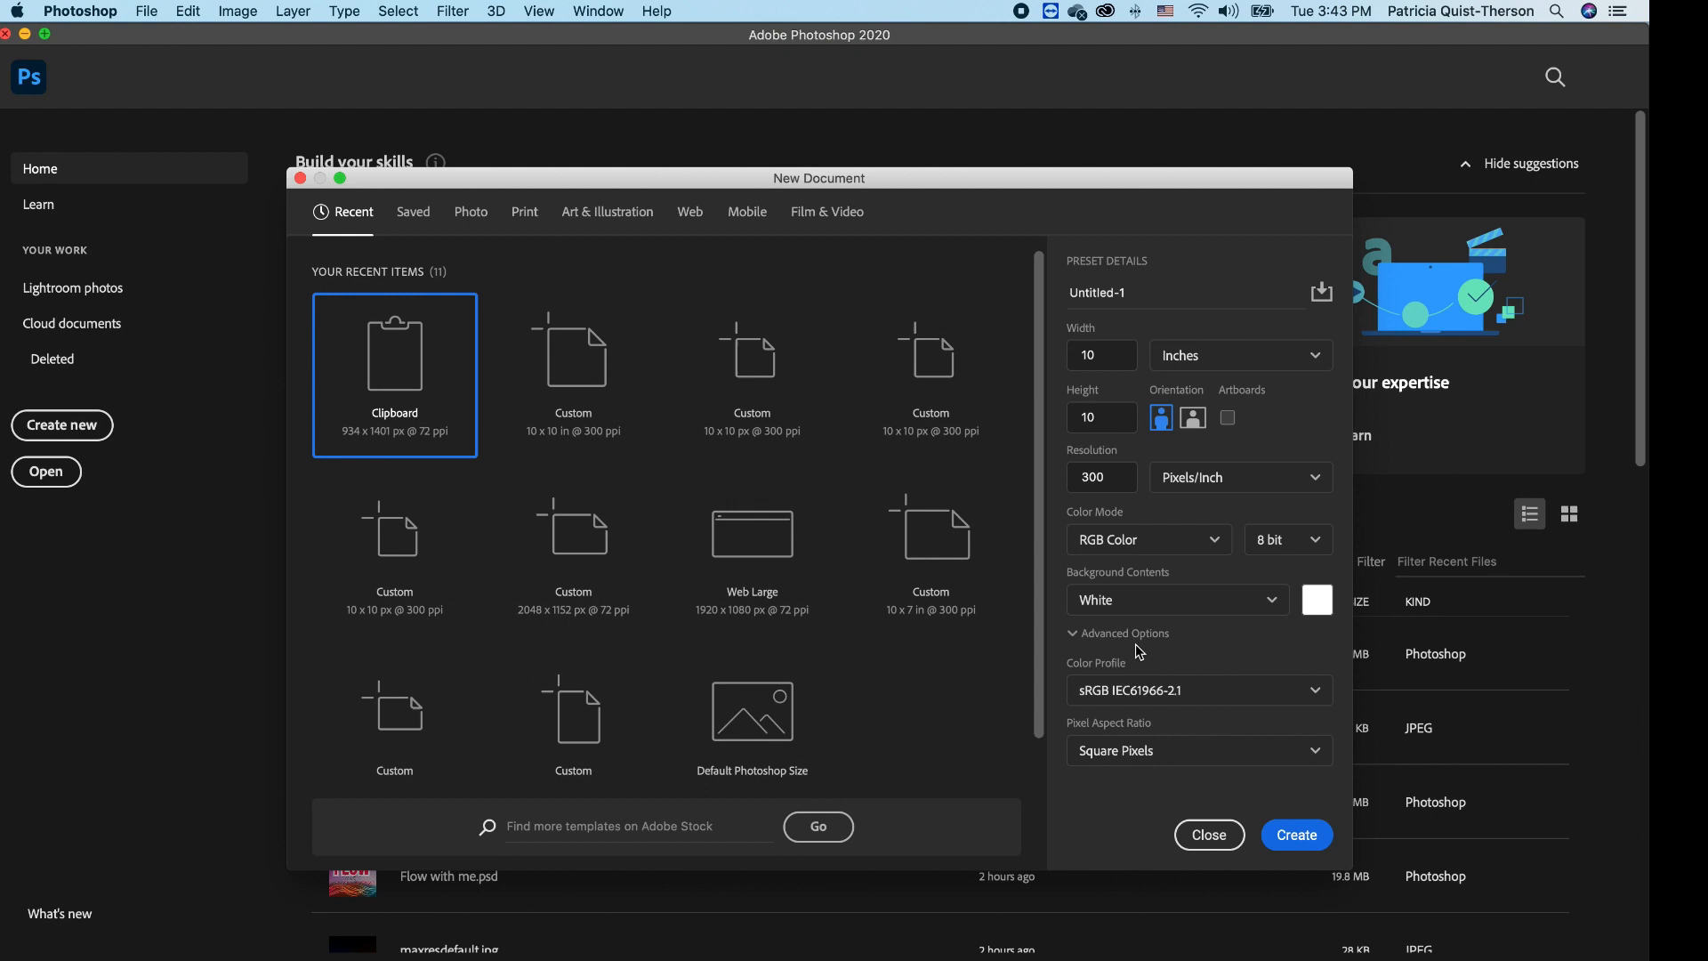
left_click(1296, 836)
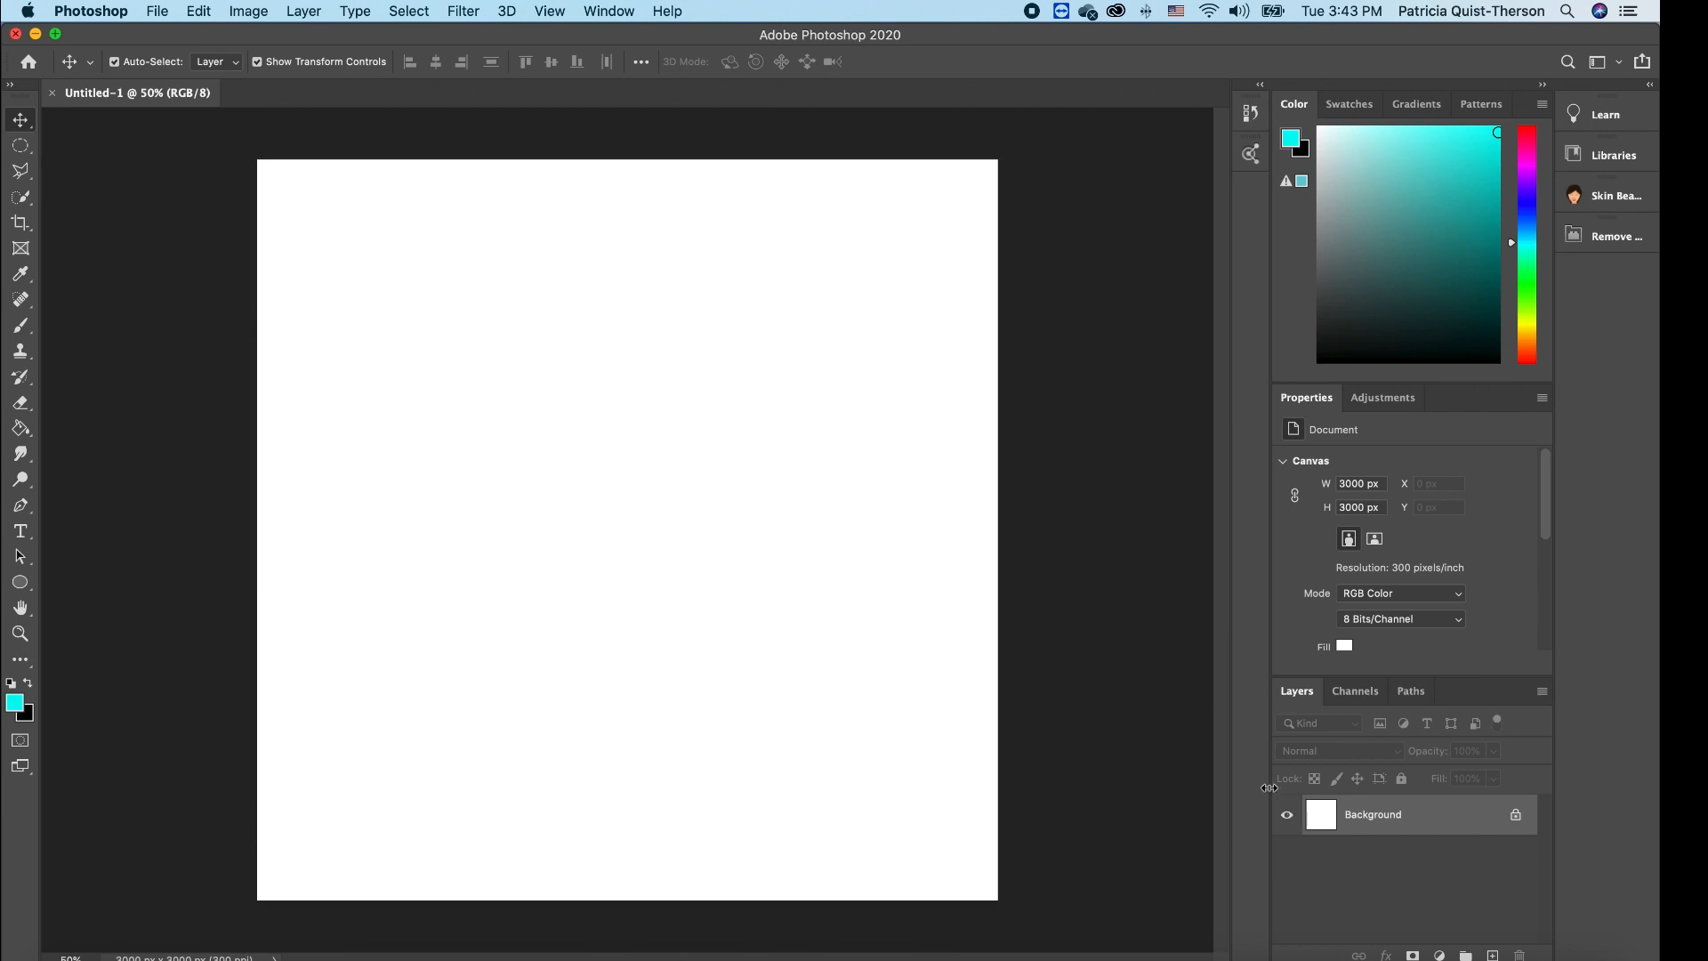
- Pick a bright saturated red as foreground colour and fill the canvas with the Paint Bucket
left_click(16, 705)
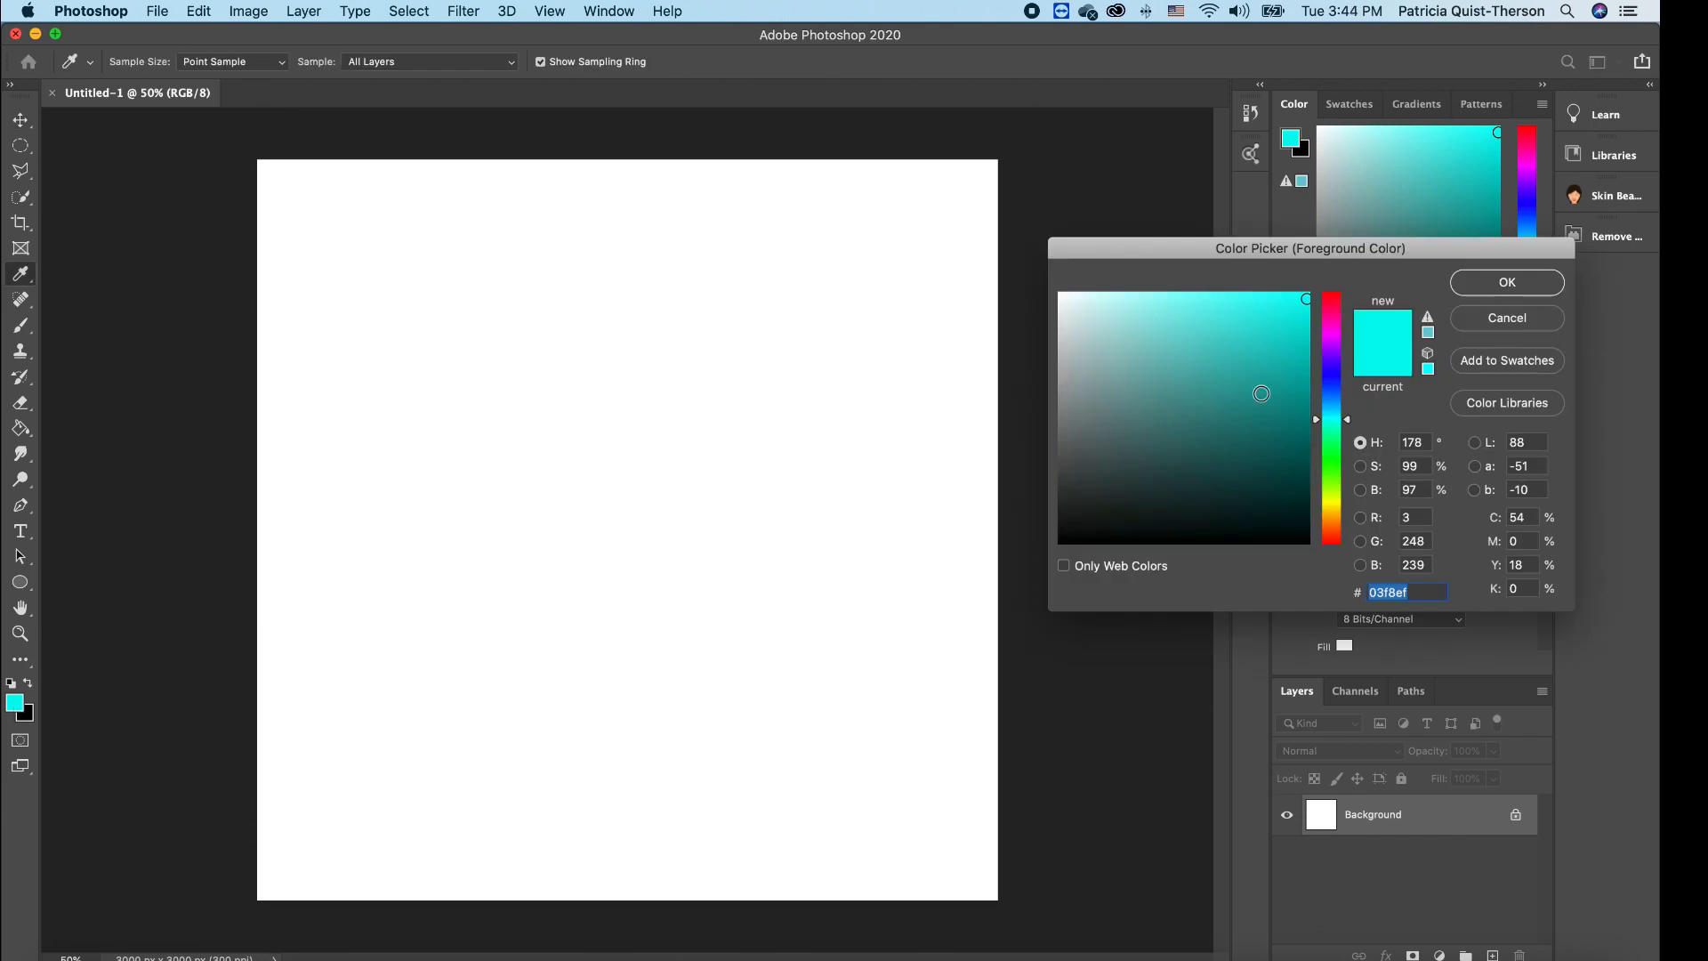
left_click(1334, 302)
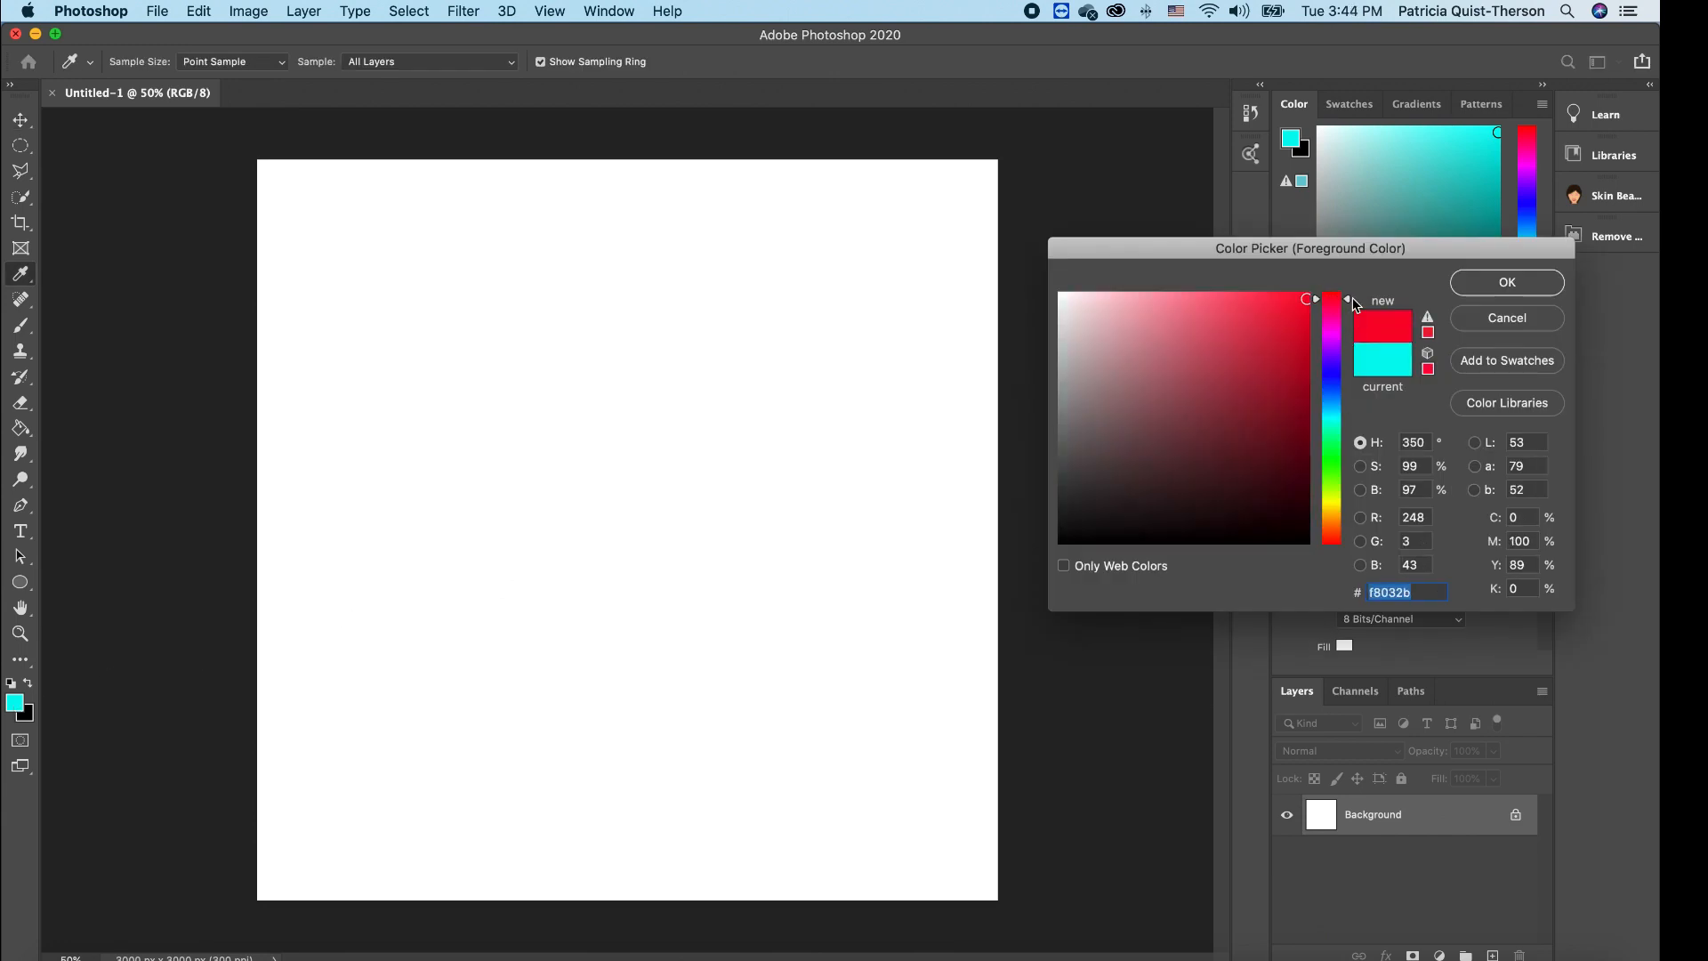
left_click_drag(1346, 308, 1345, 284)
left_click(1305, 299)
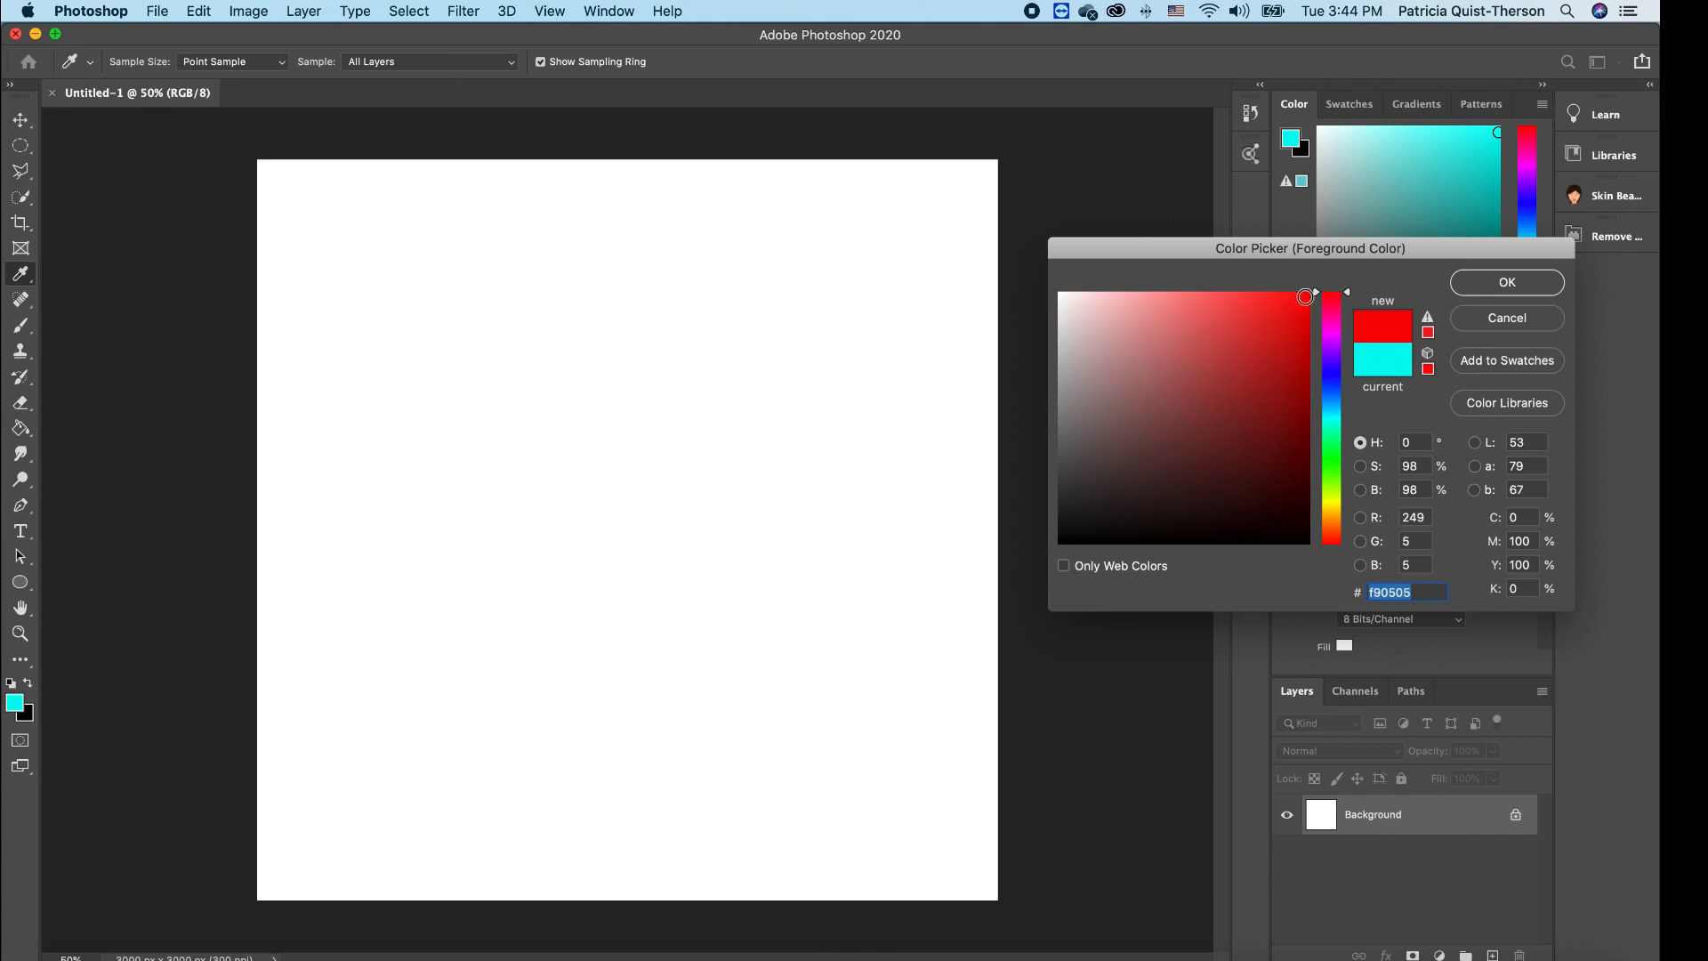
left_click(1507, 283)
key("v")
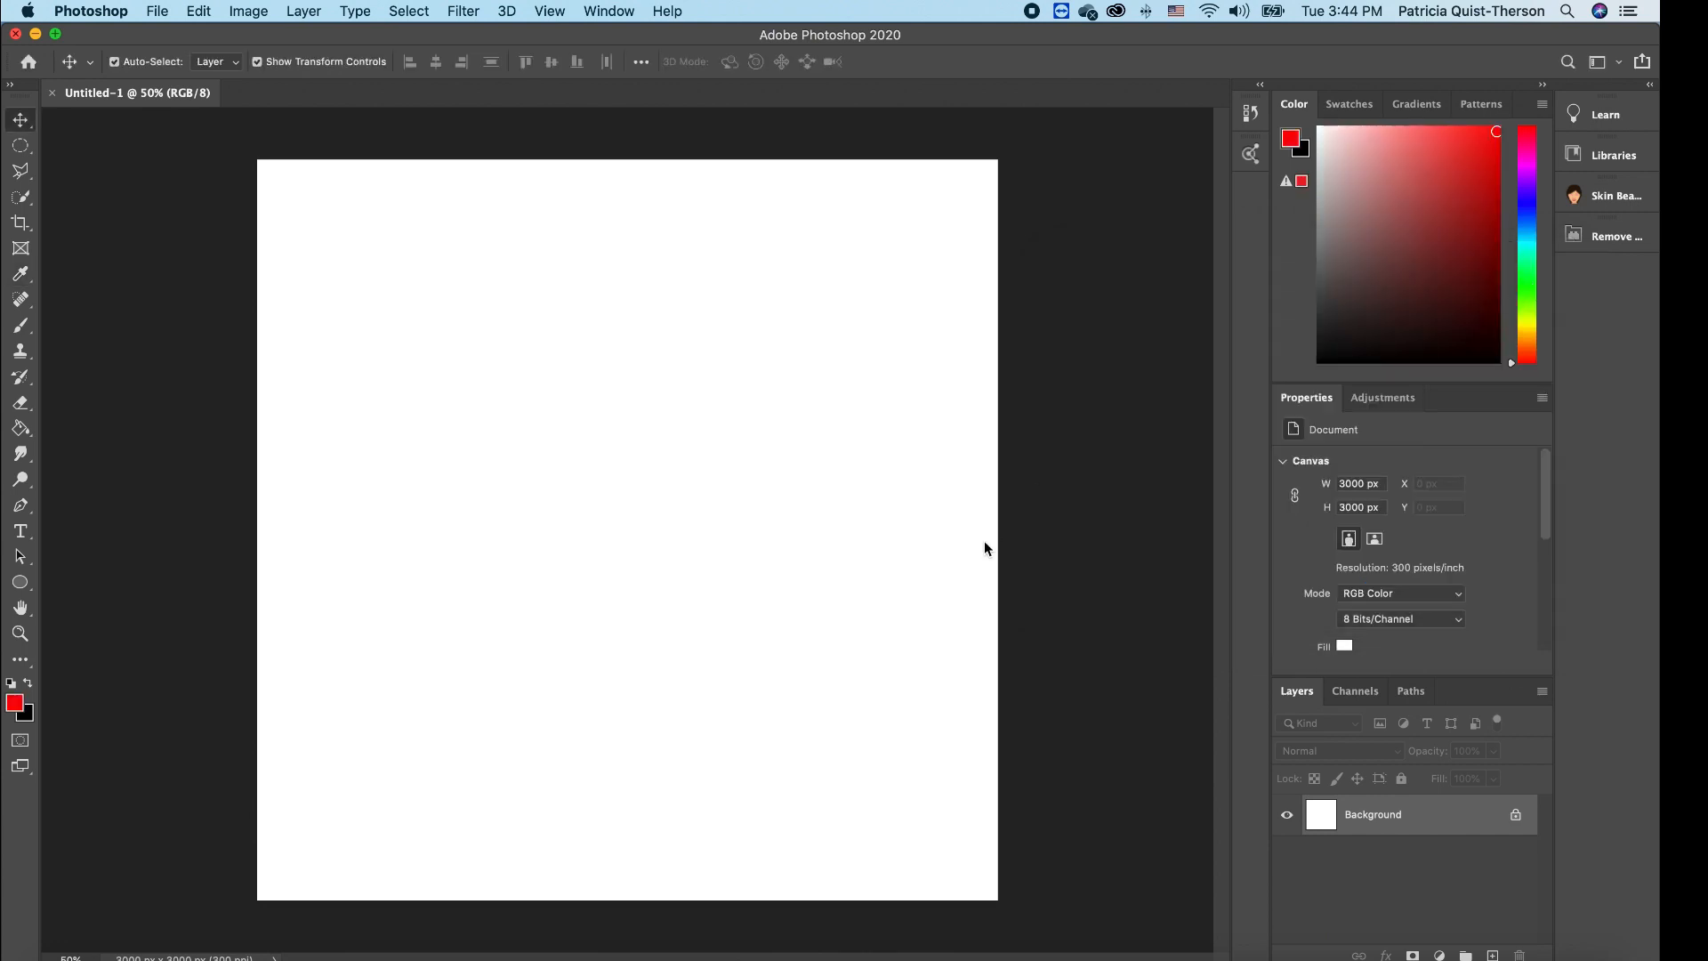
left_click(22, 429)
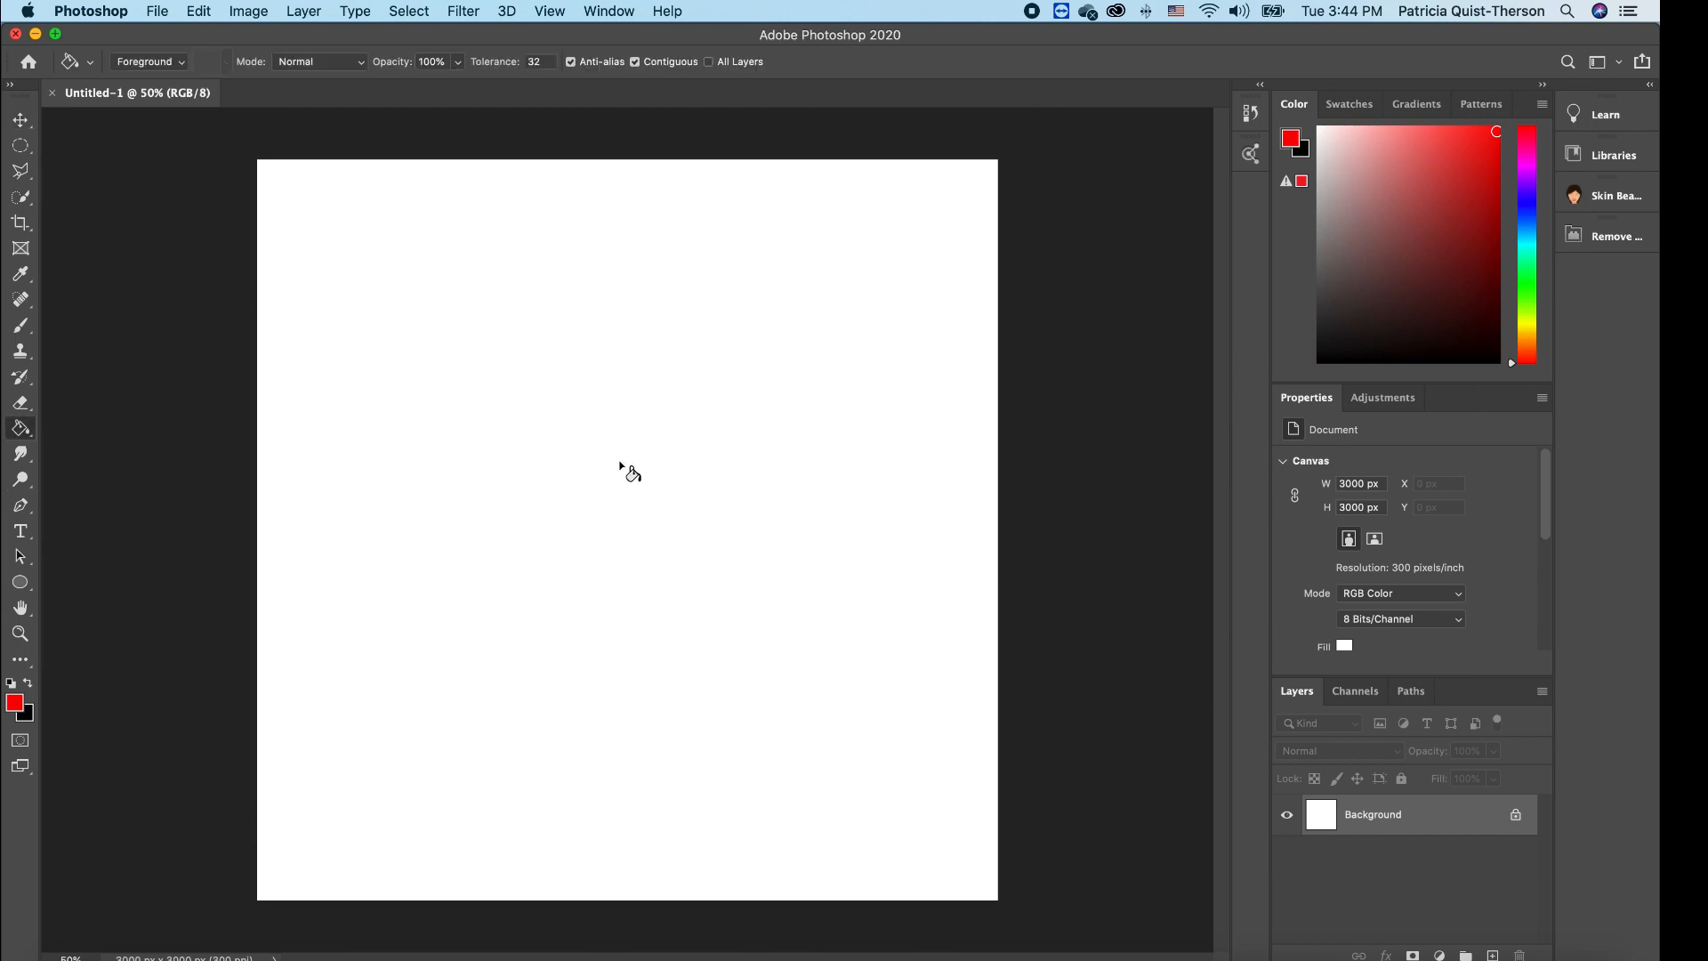
left_click(730, 509)
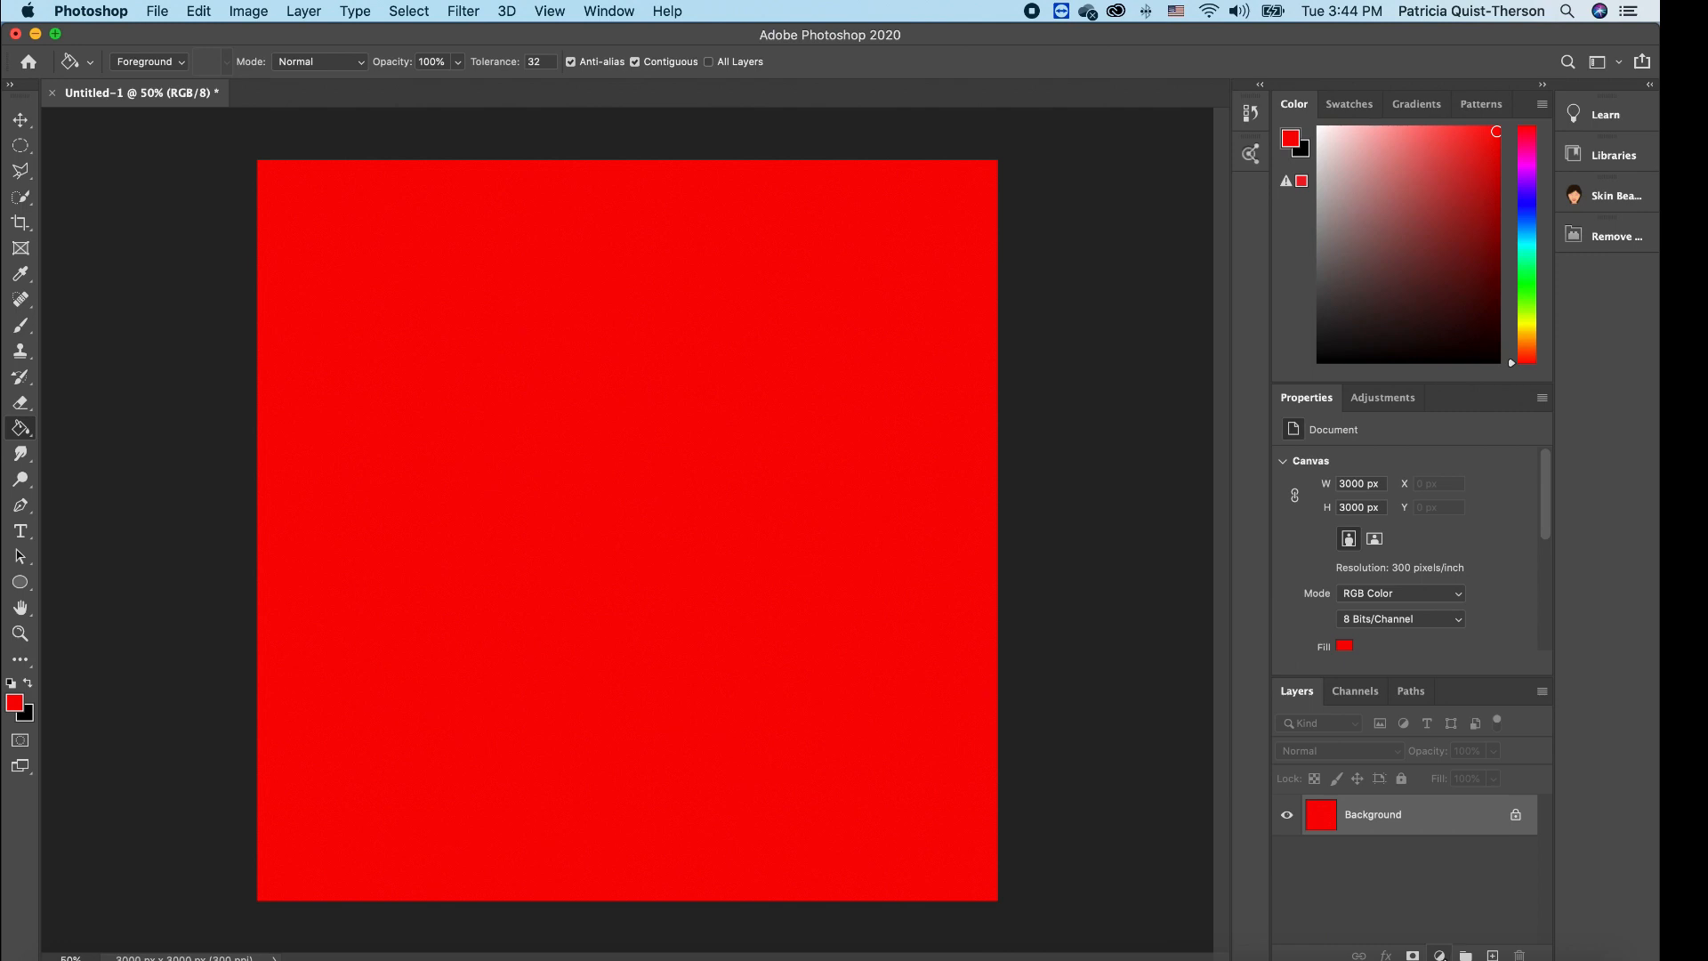
left_click(1440, 954)
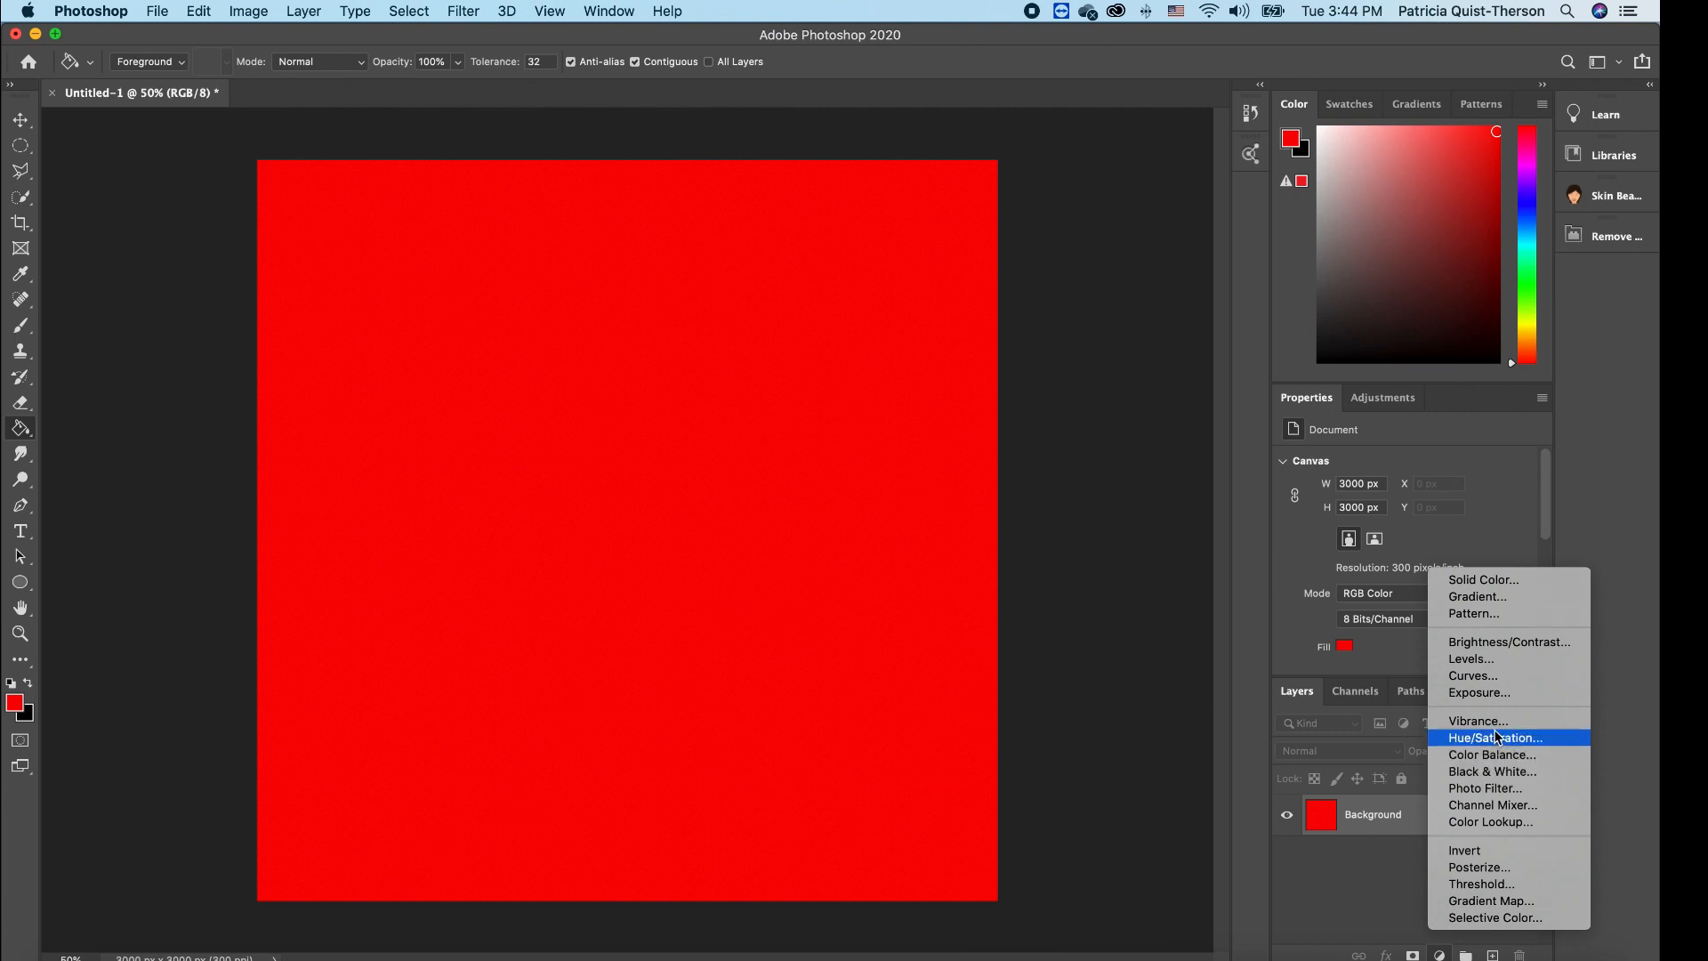
- Add a Gradient fill layer whose gradient has a black left colour stop
left_click(1502, 602)
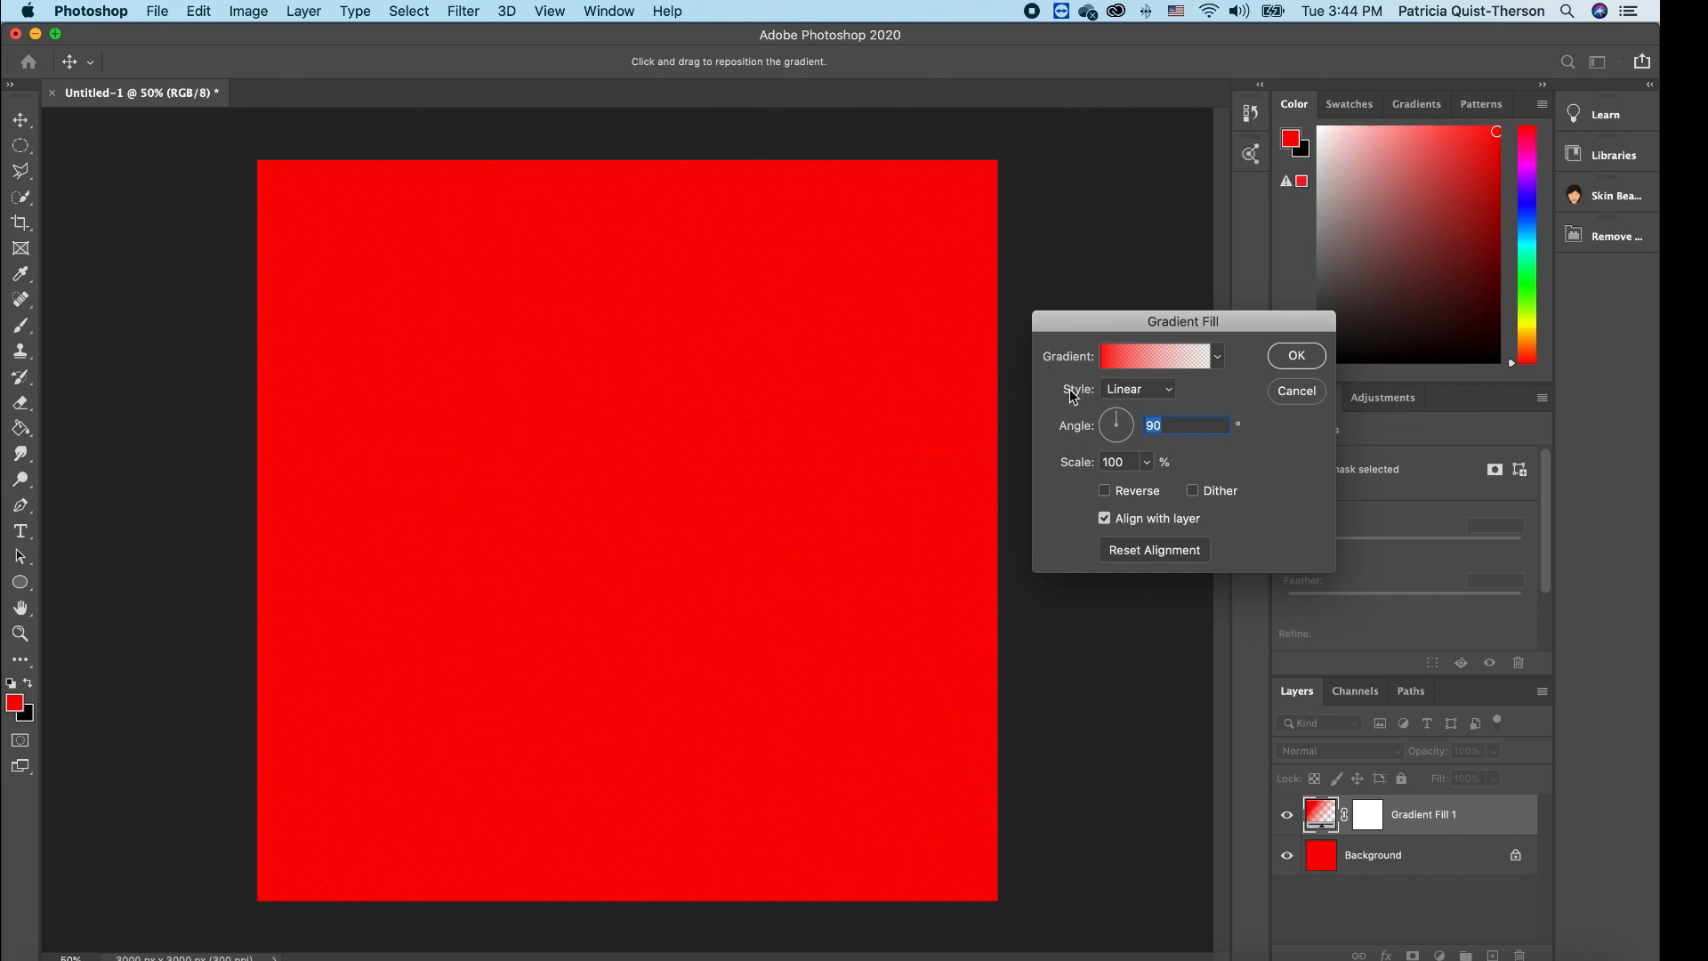
left_click(1117, 361)
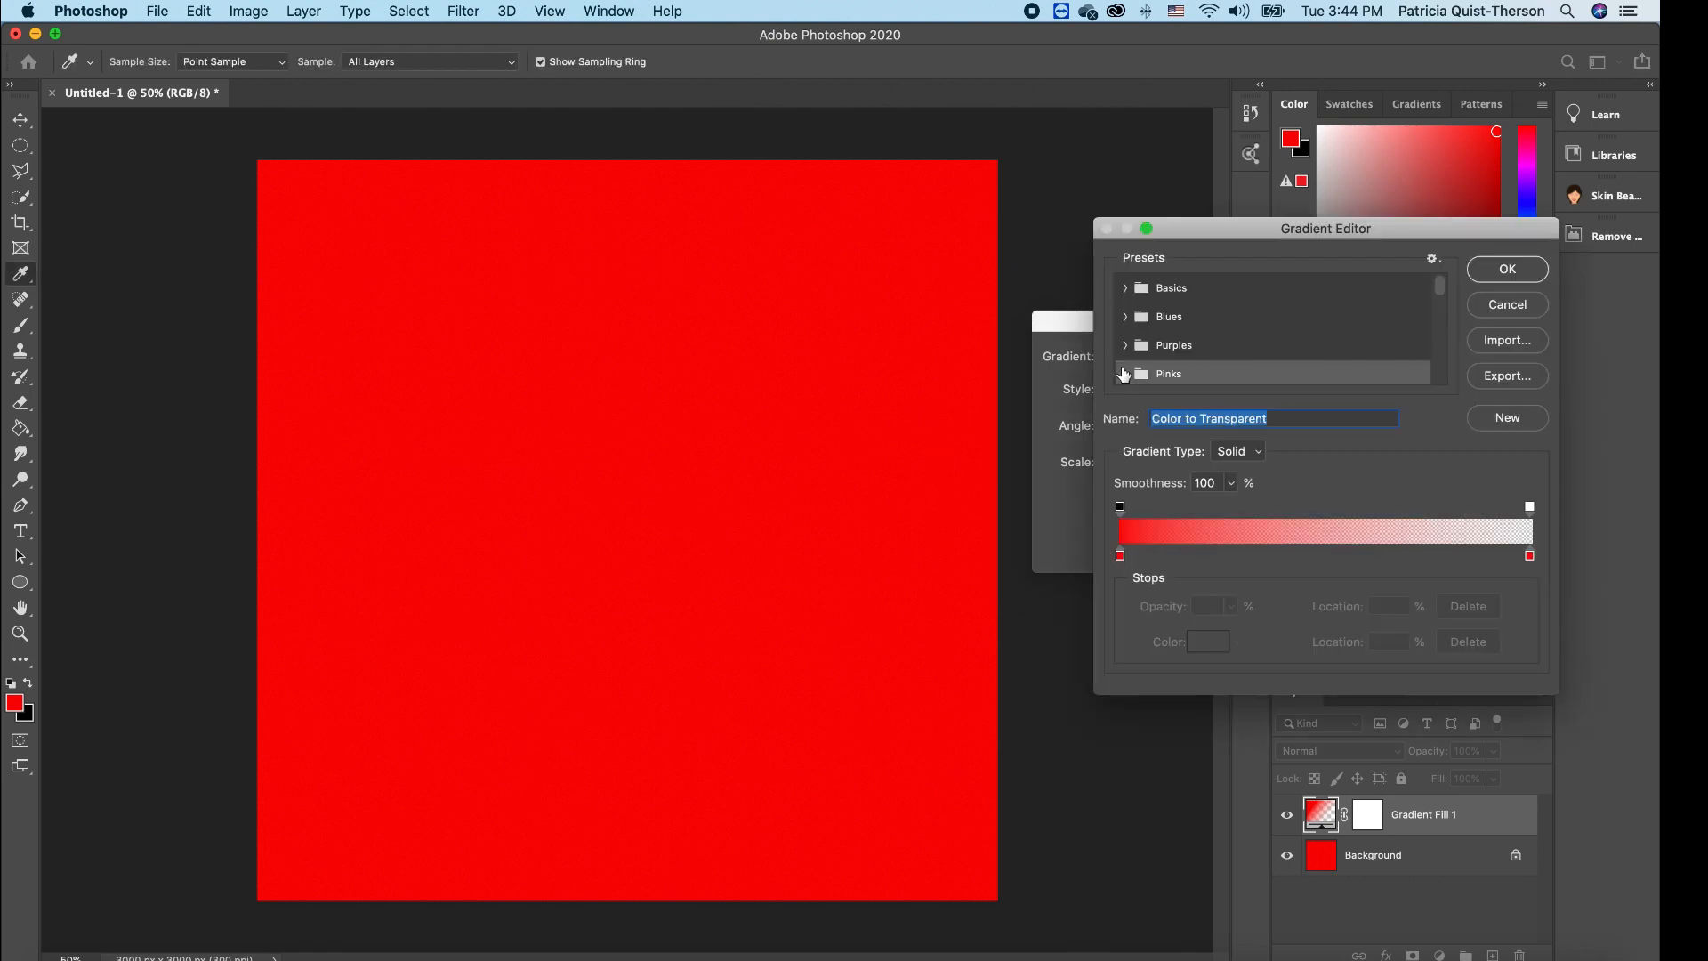
left_click(1120, 558)
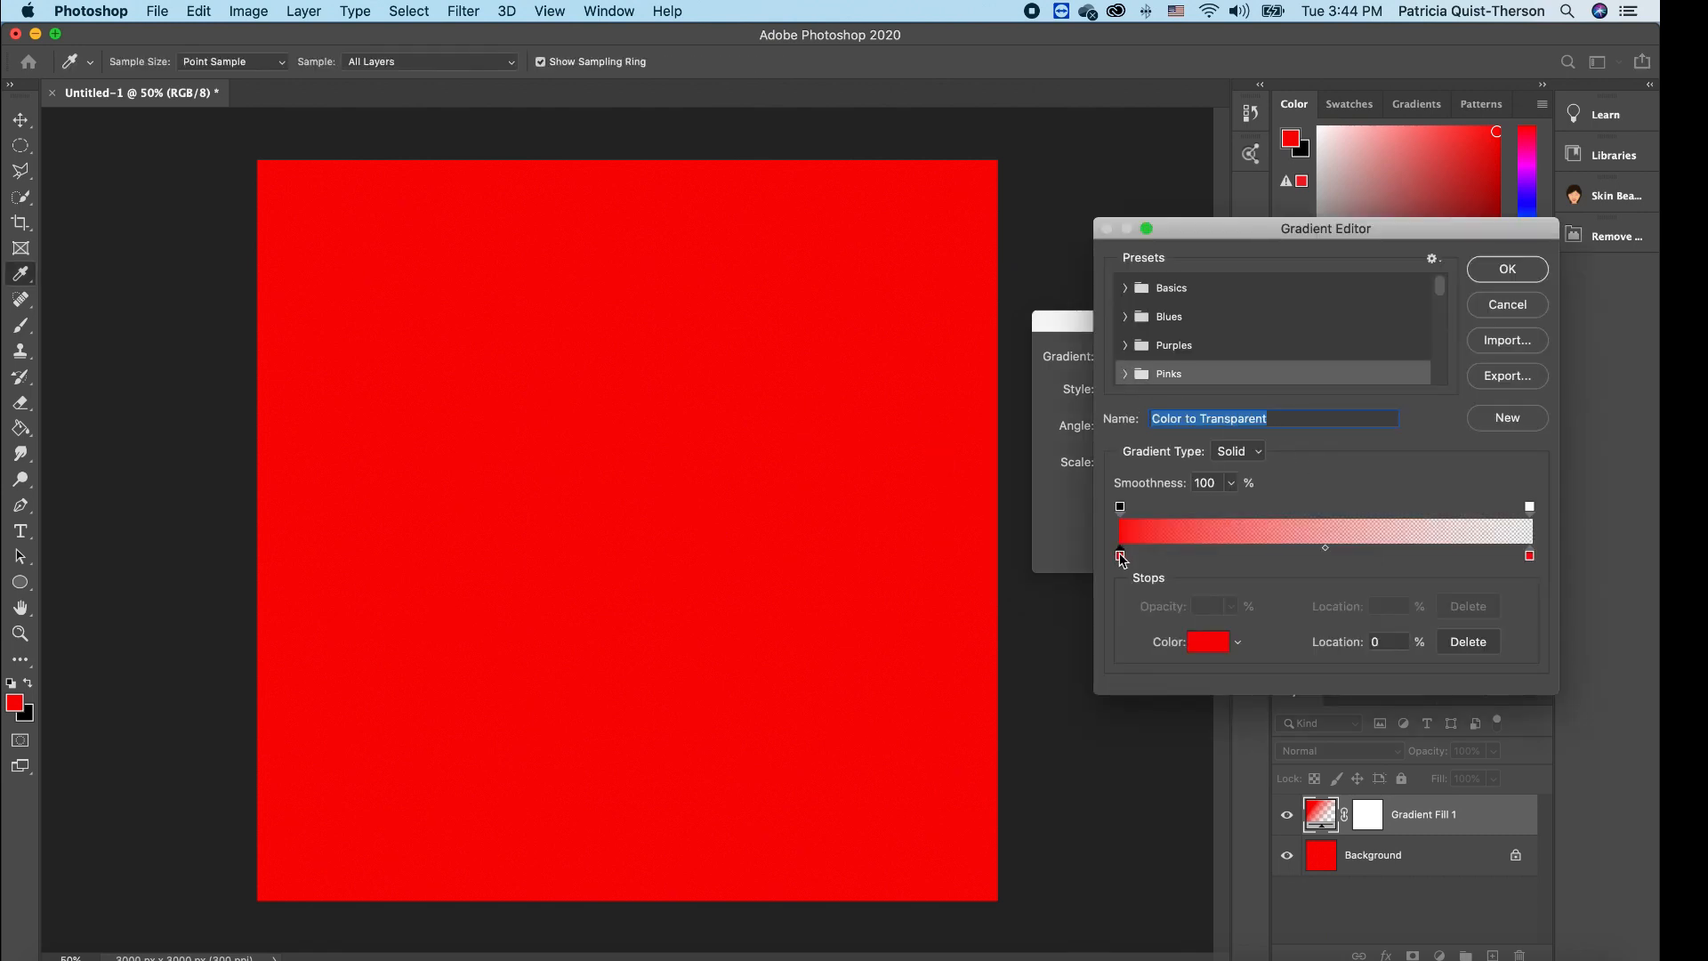
left_click(1215, 643)
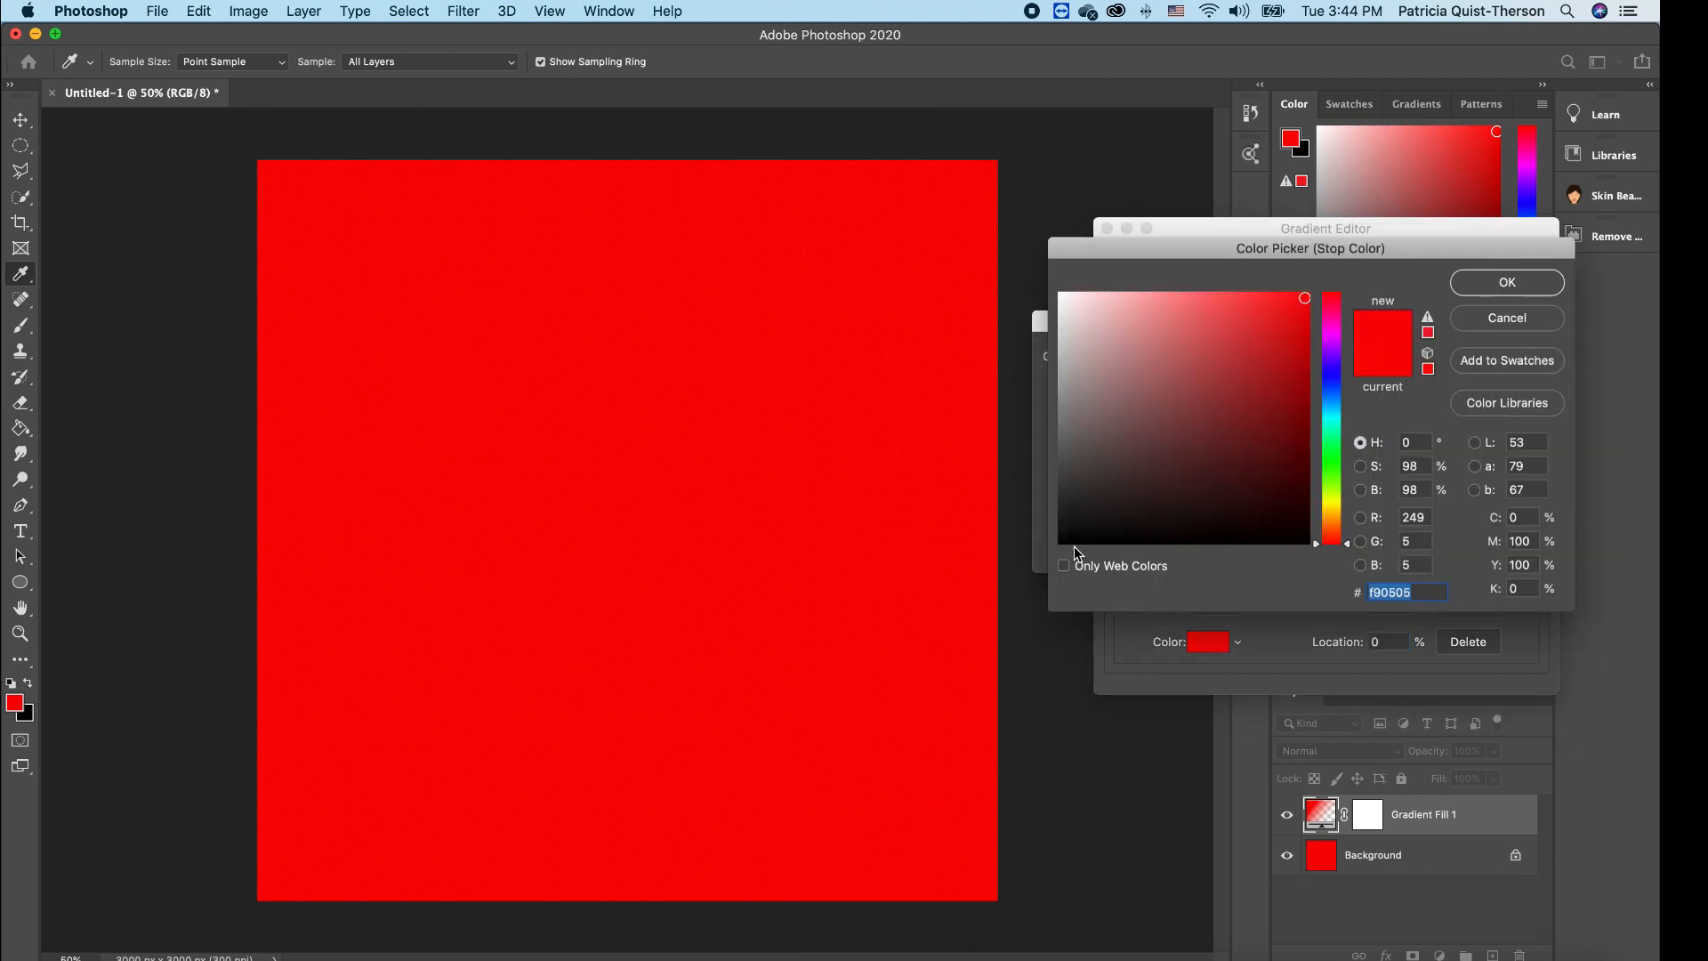
left_click(1068, 543)
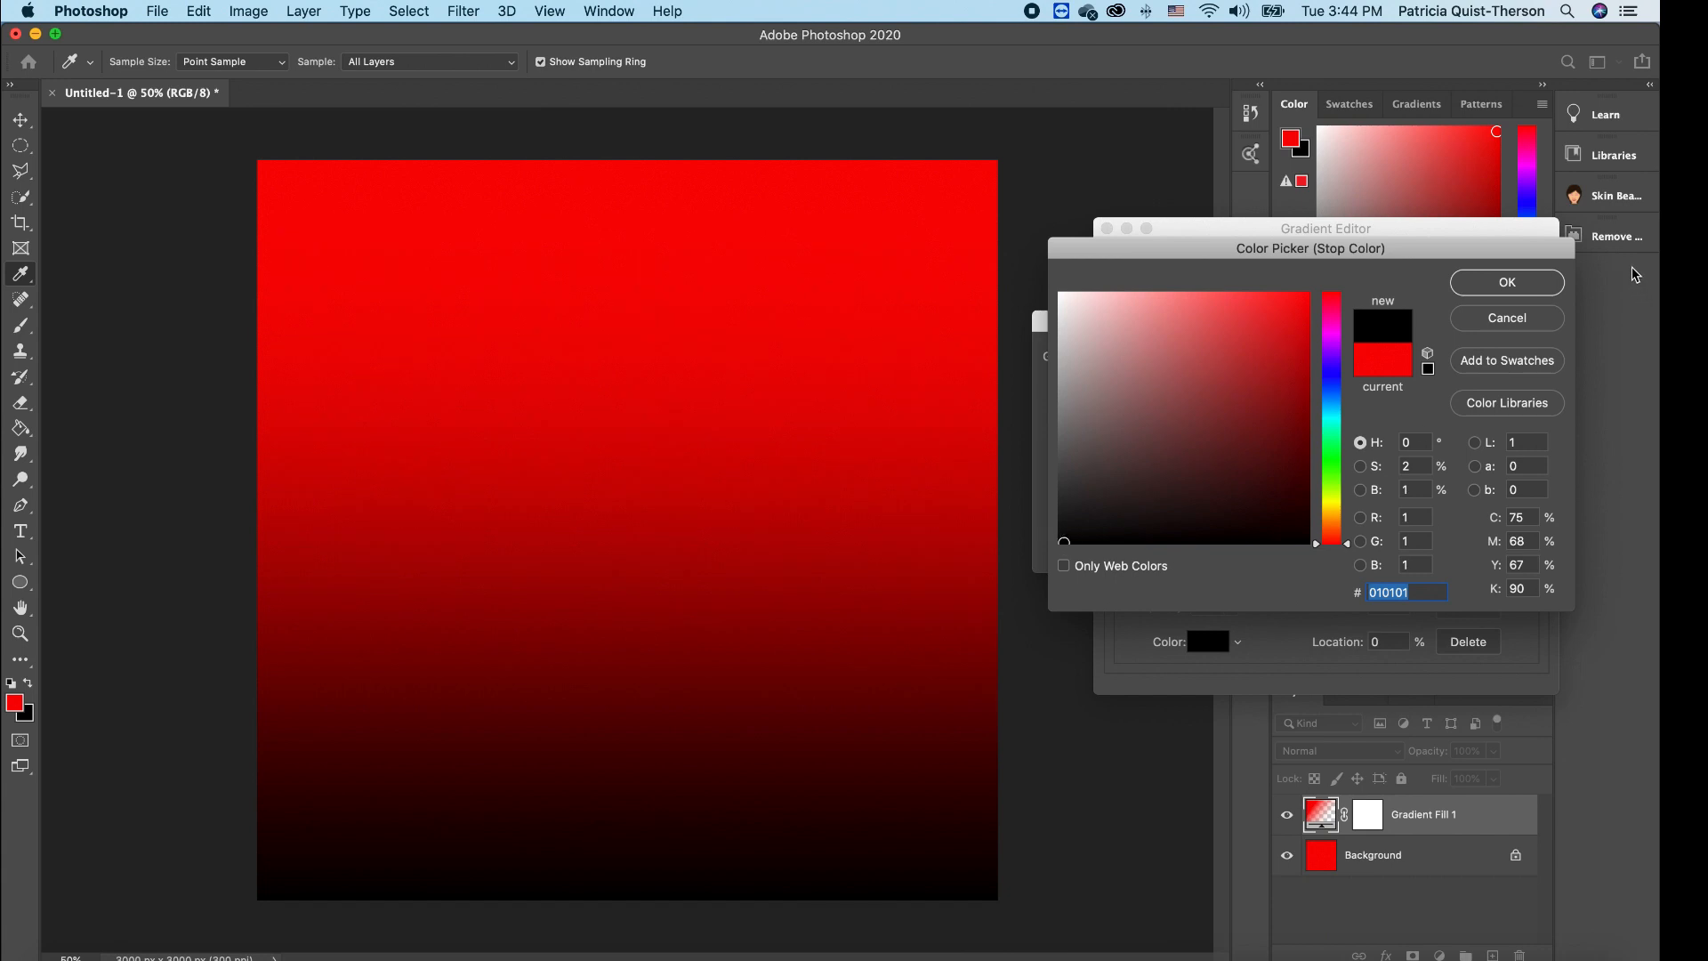
left_click(1520, 288)
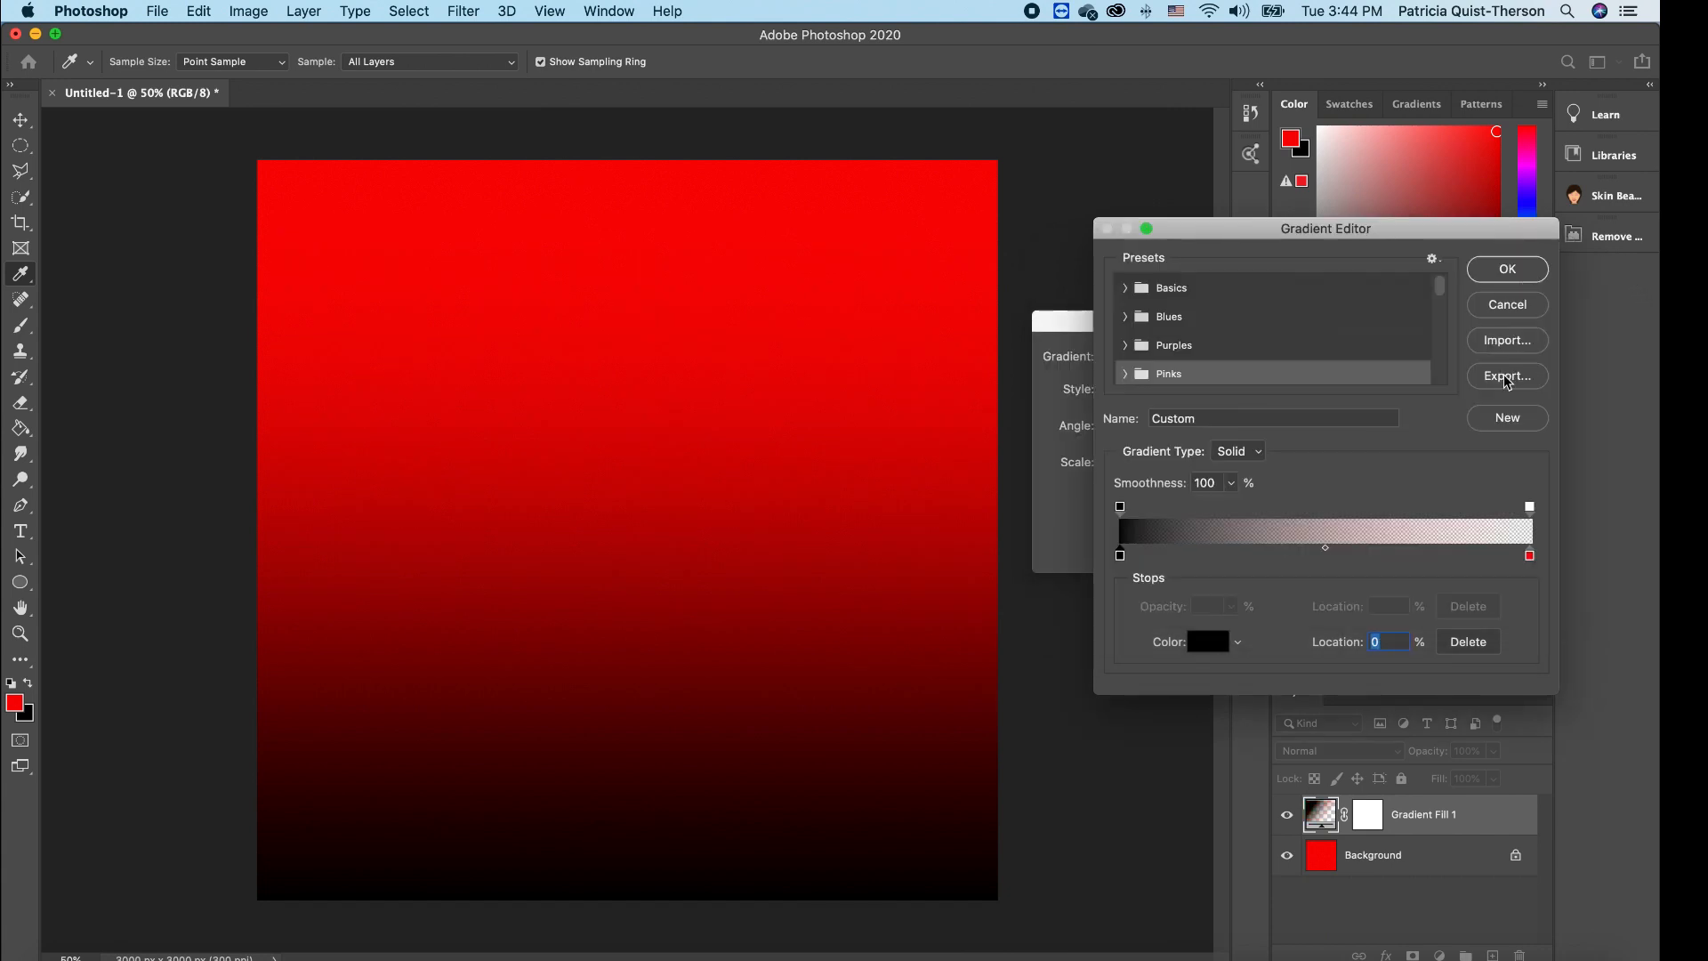
left_click(1530, 555)
left_click(1509, 270)
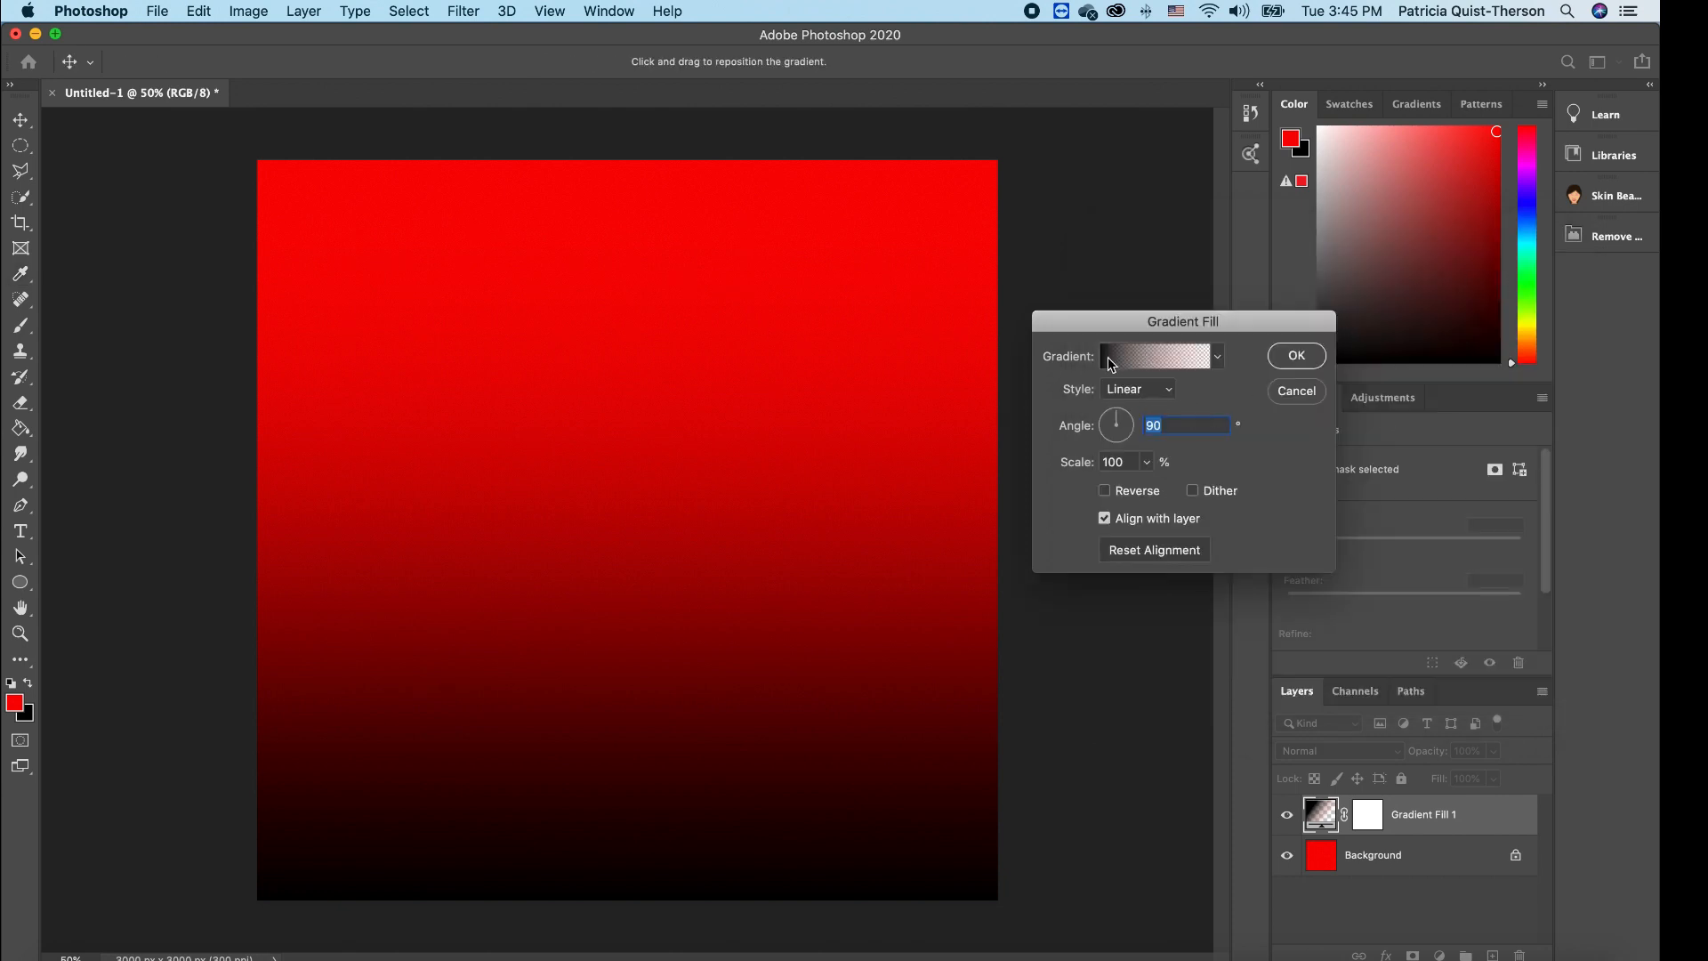
left_click(1198, 360)
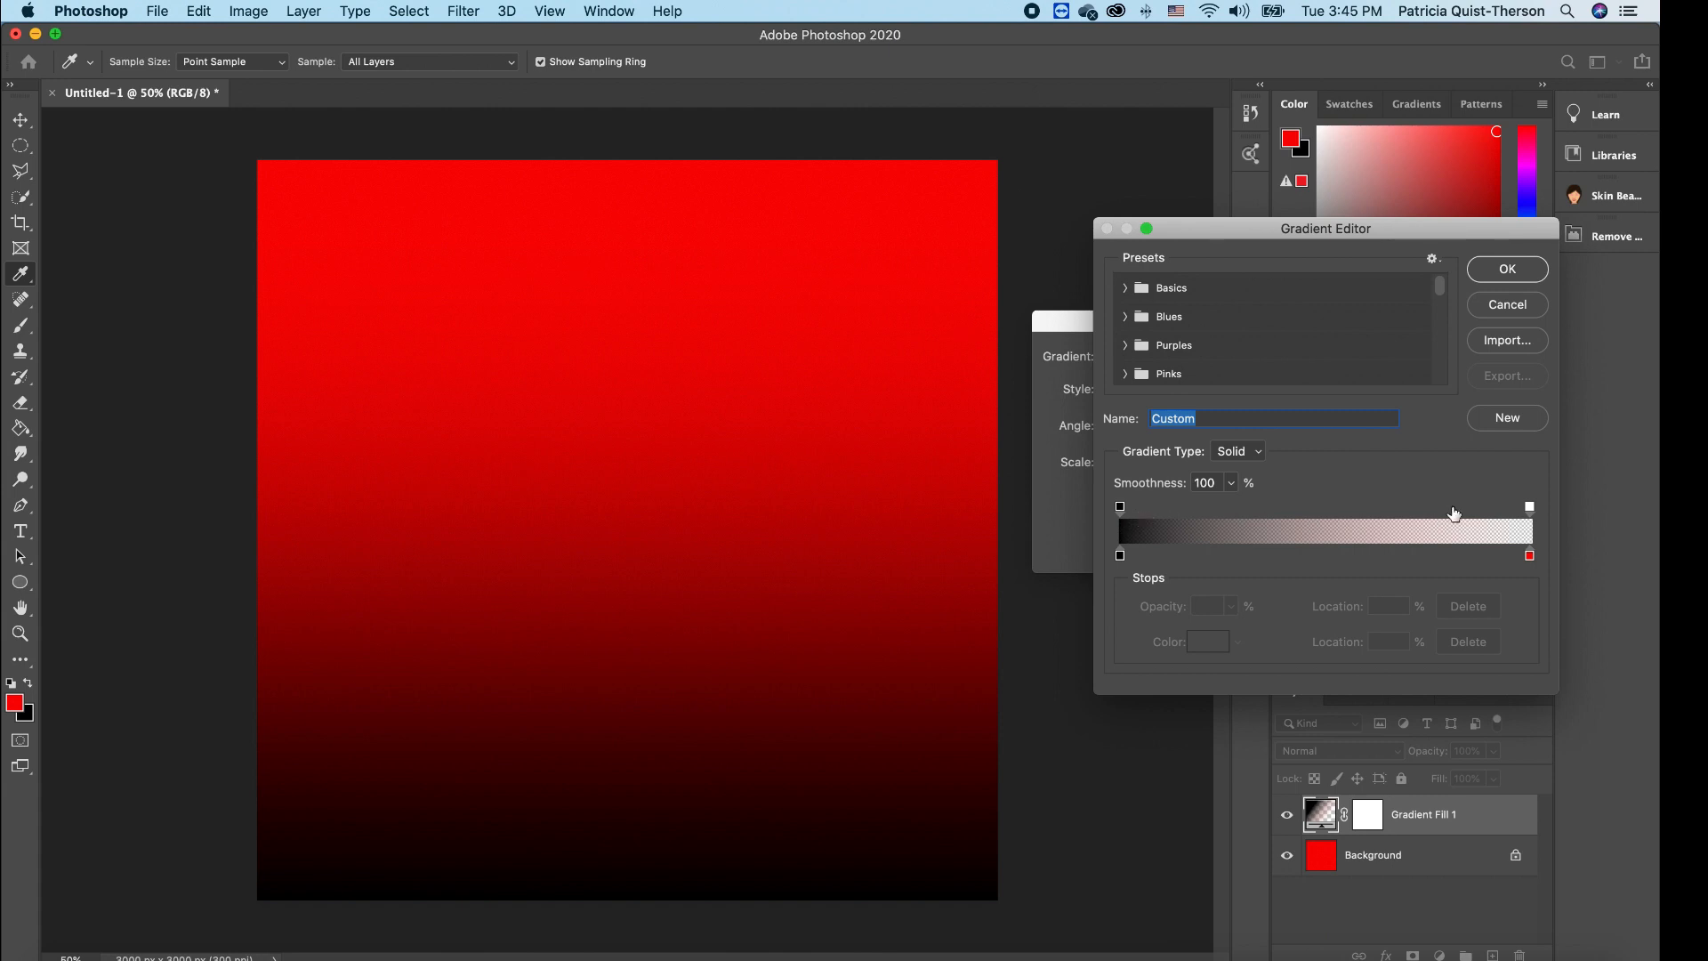
left_click(1513, 270)
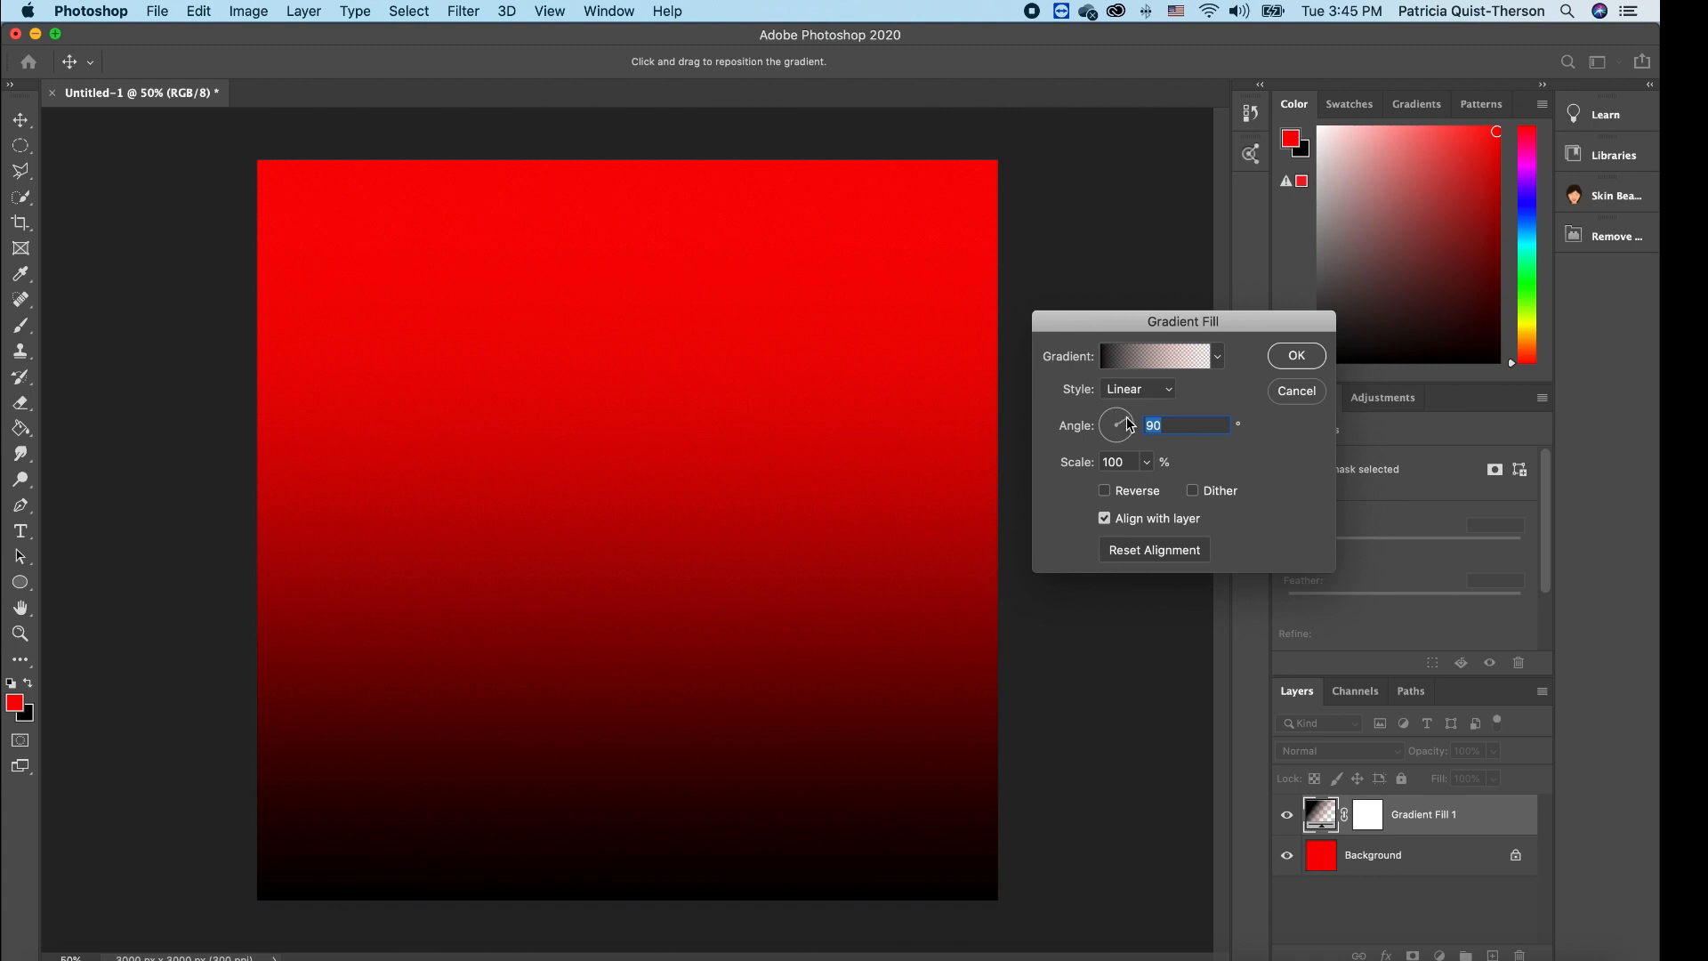
- Set the gradient angle to about 137° and scale to 144%, darkening toward bottom-right
left_click(1126, 419)
mouse_move(1129, 429)
left_mouse_down()
mouse_move(1106, 434)
mouse_move(1108, 417)
left_mouse_up()
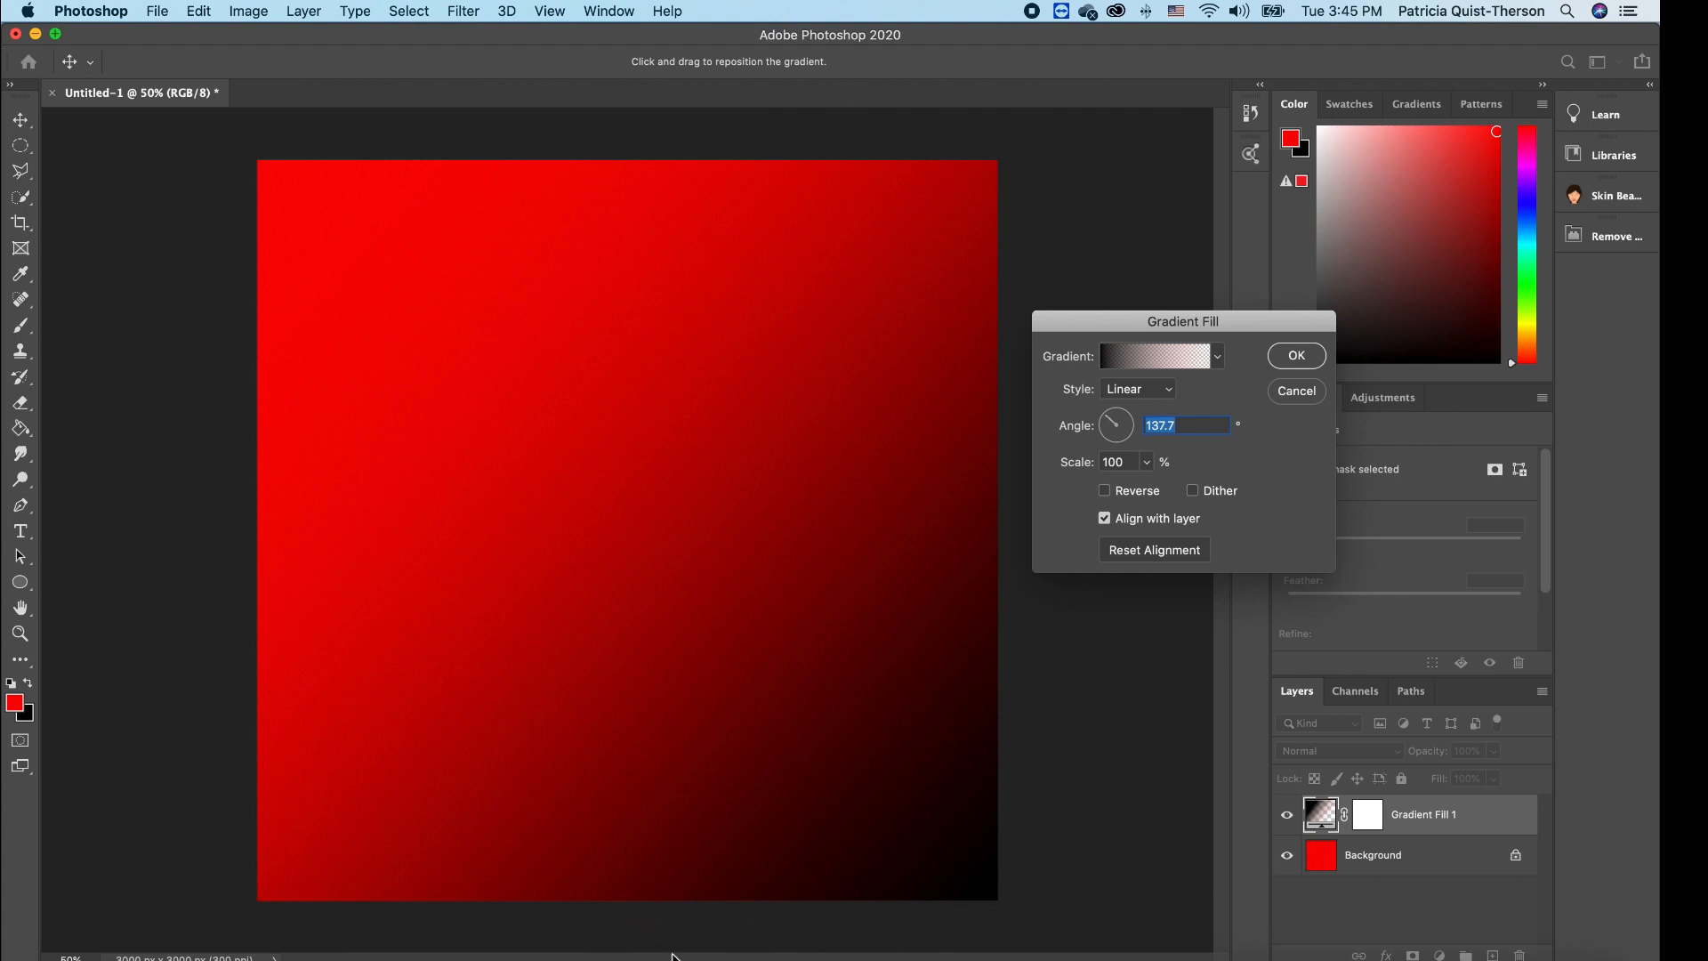
left_click(1147, 461)
left_click_drag(1145, 485, 1145, 485)
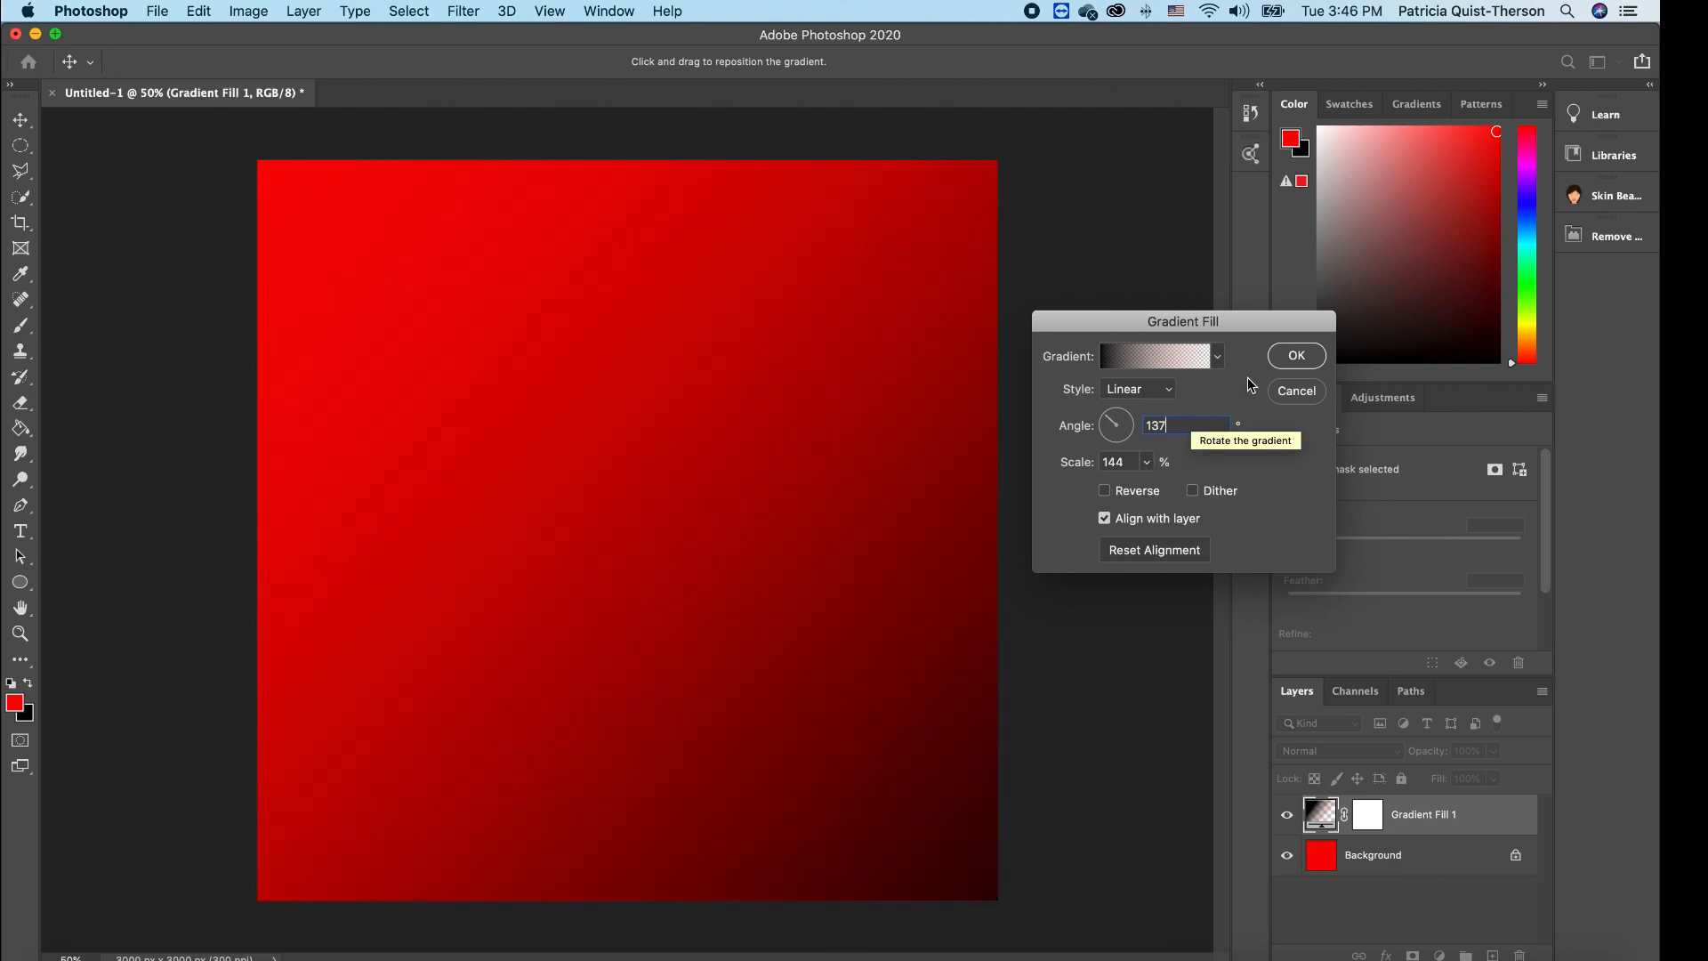
left_click(1297, 356)
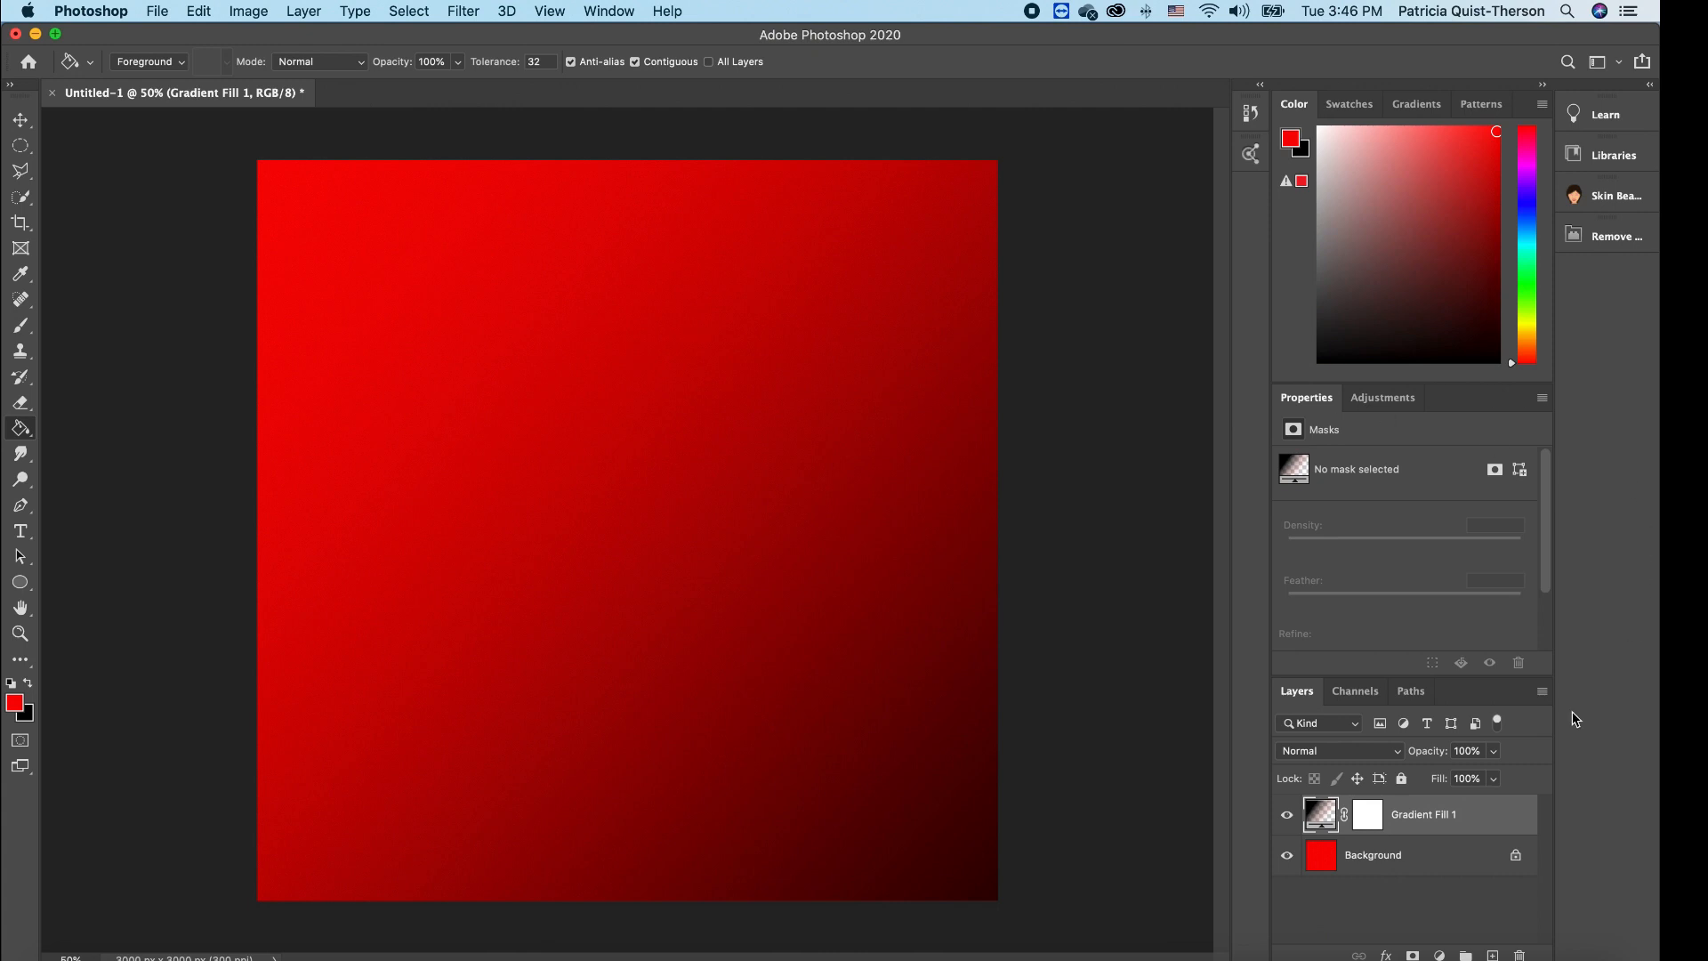
- Add empty Layer 1 and choose Kyle's Real Watercolor Big Rough Wash brush at 1200 px
left_click(1493, 955)
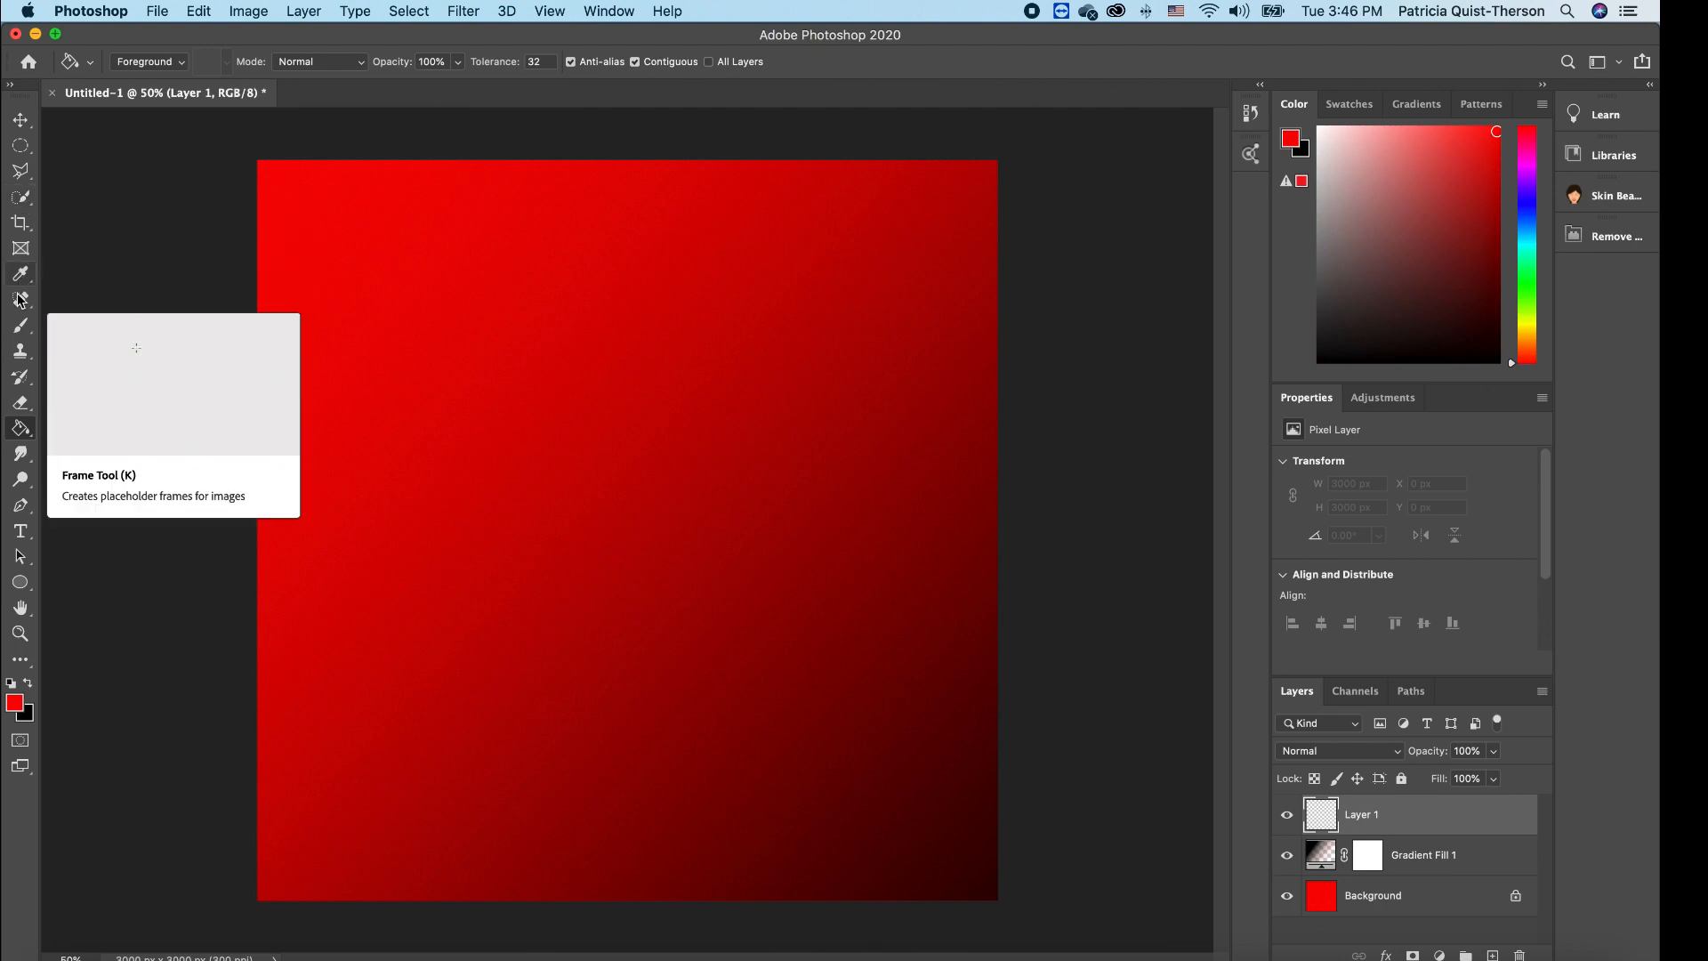
left_click(19, 327)
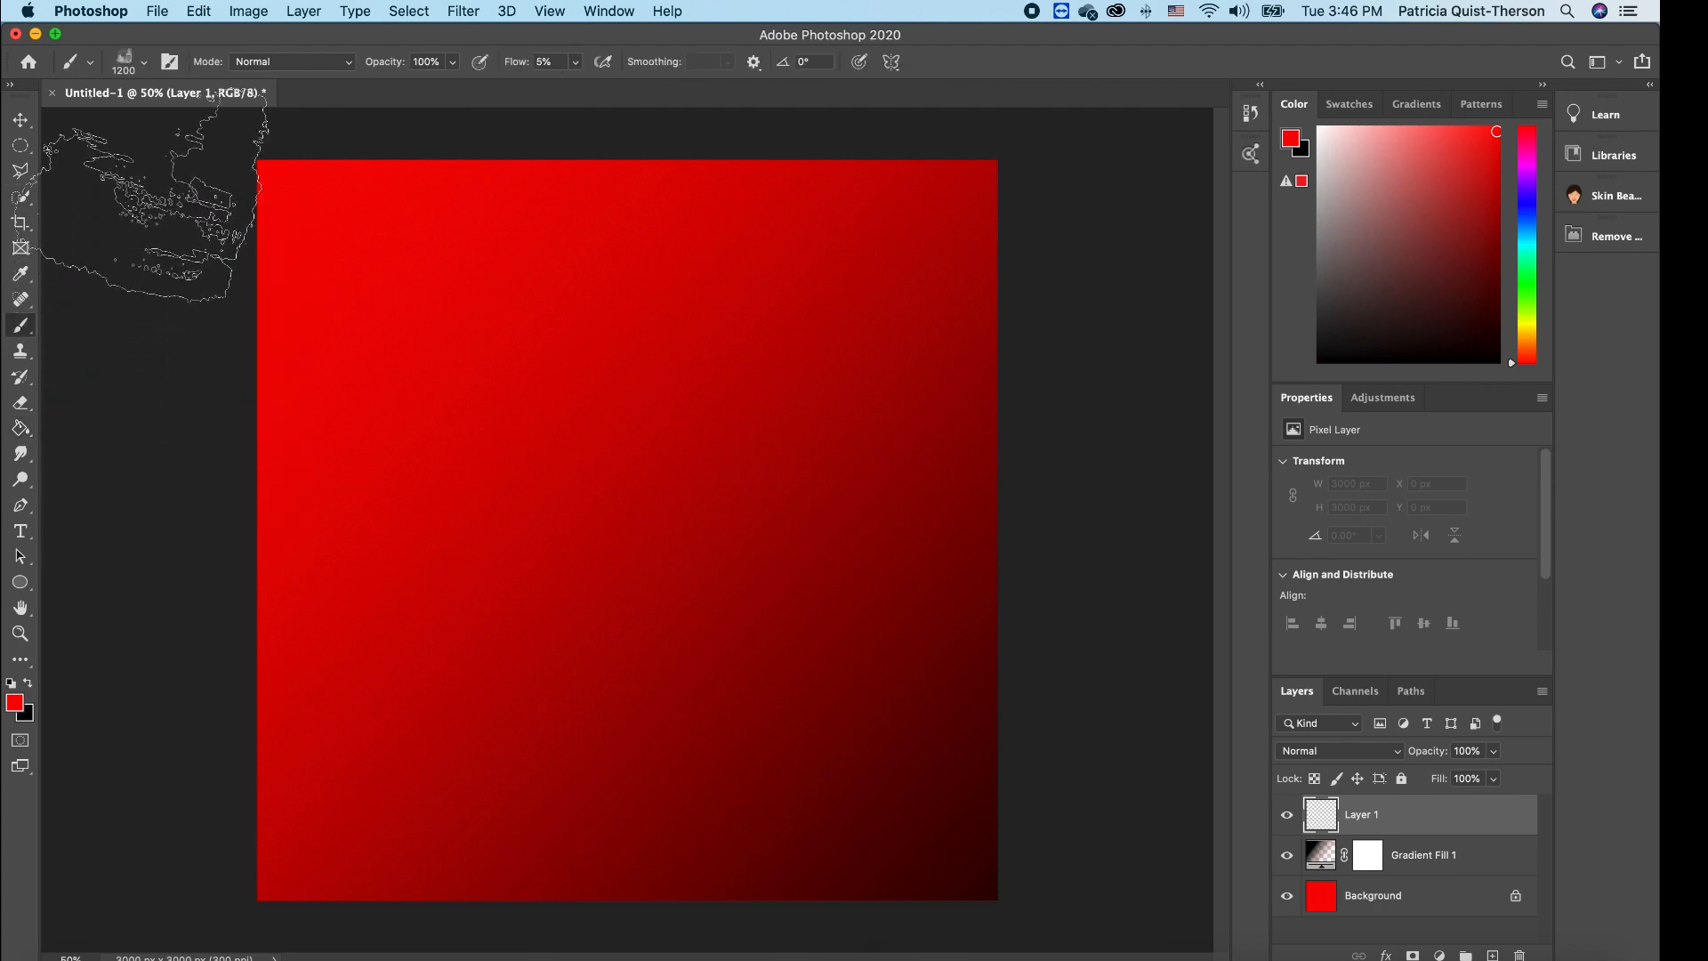
left_click(143, 71)
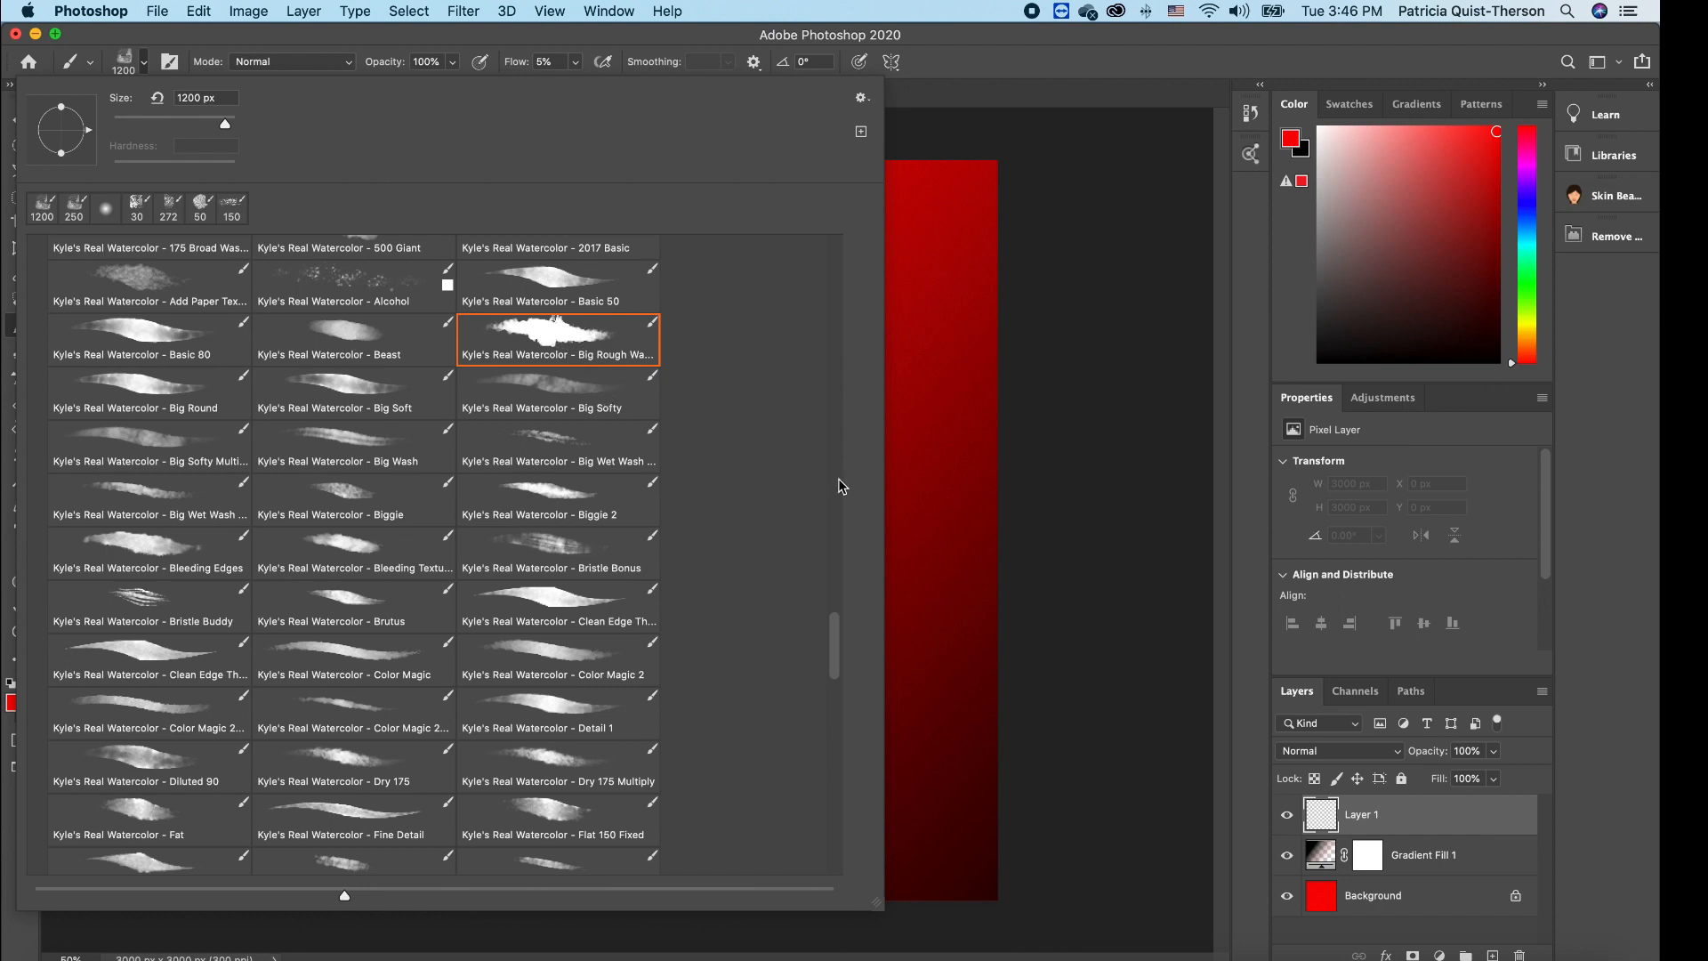
scroll(835, 644, "up", 5)
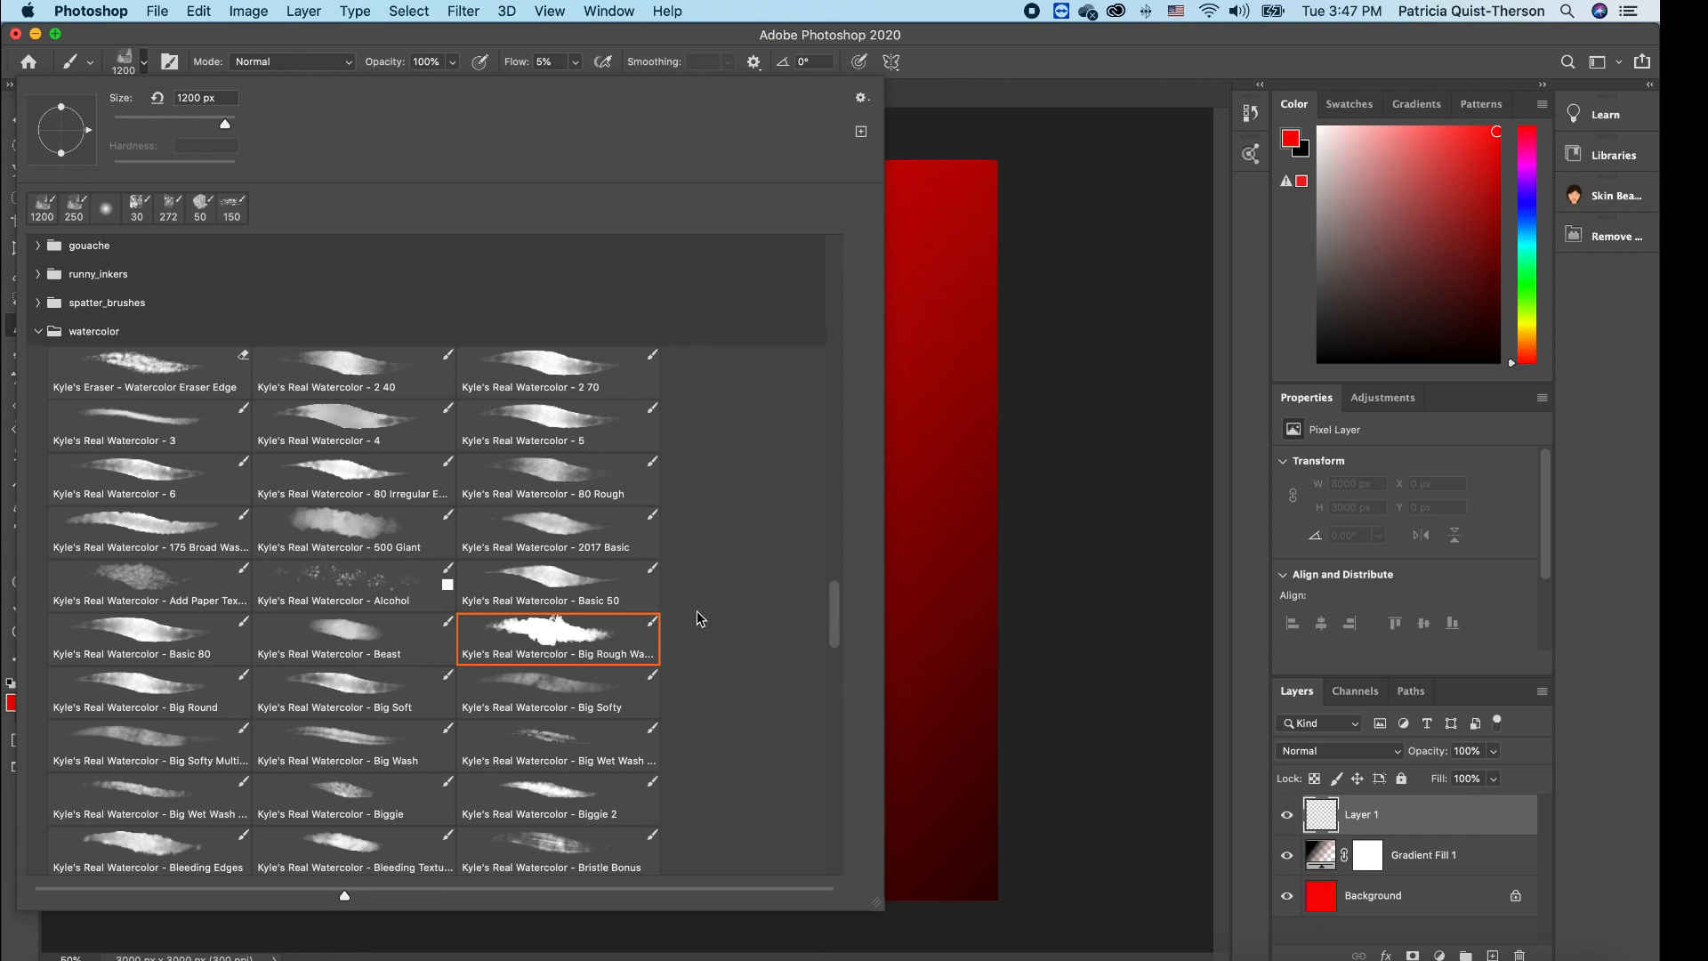
scroll(699, 619, "down", 8)
scroll(696, 618, "up", 6)
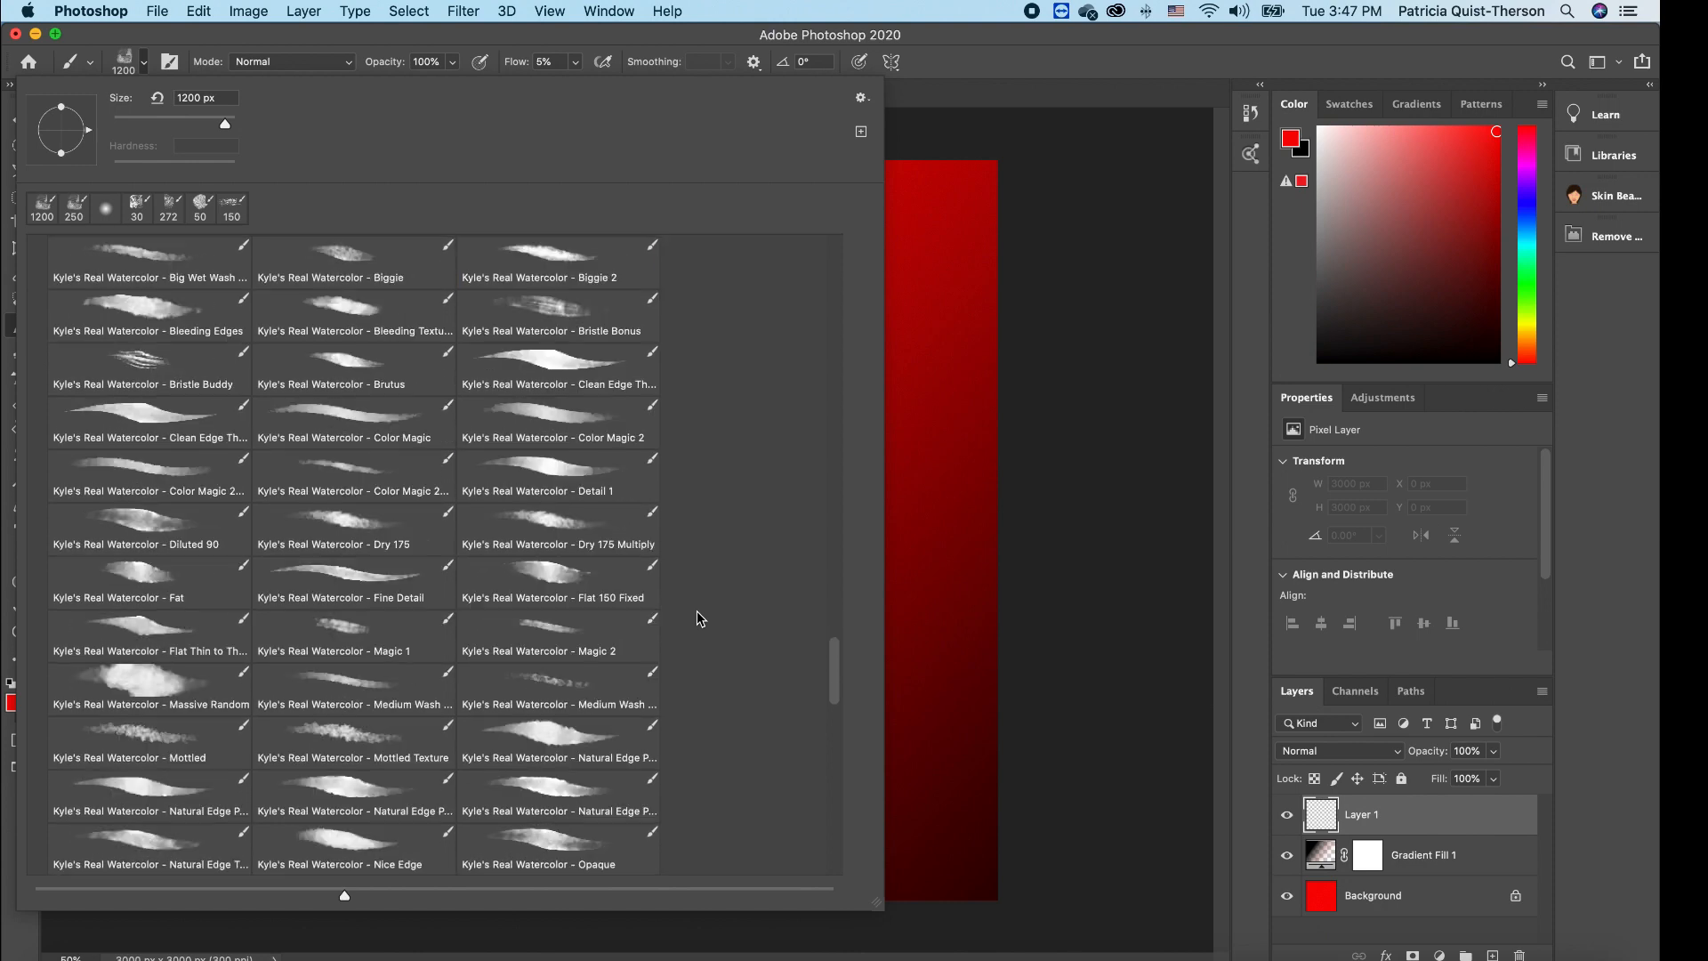
scroll(682, 626, "up", 15)
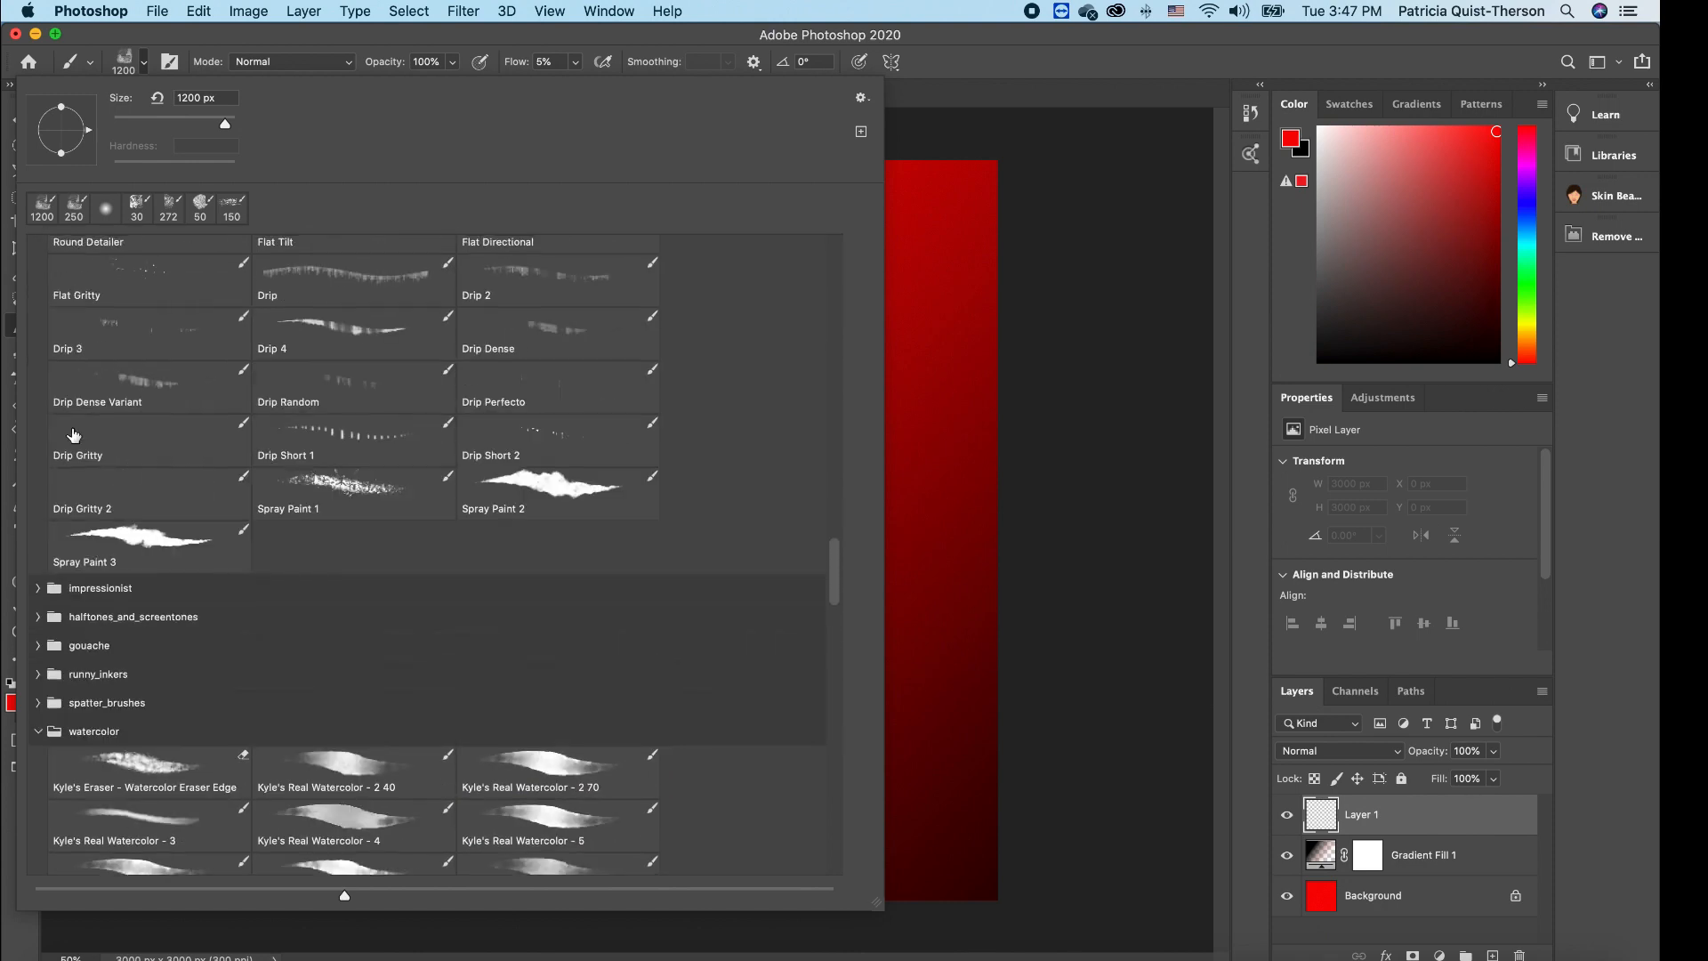
scroll(397, 685, "down", 4)
scroll(398, 691, "down", 4)
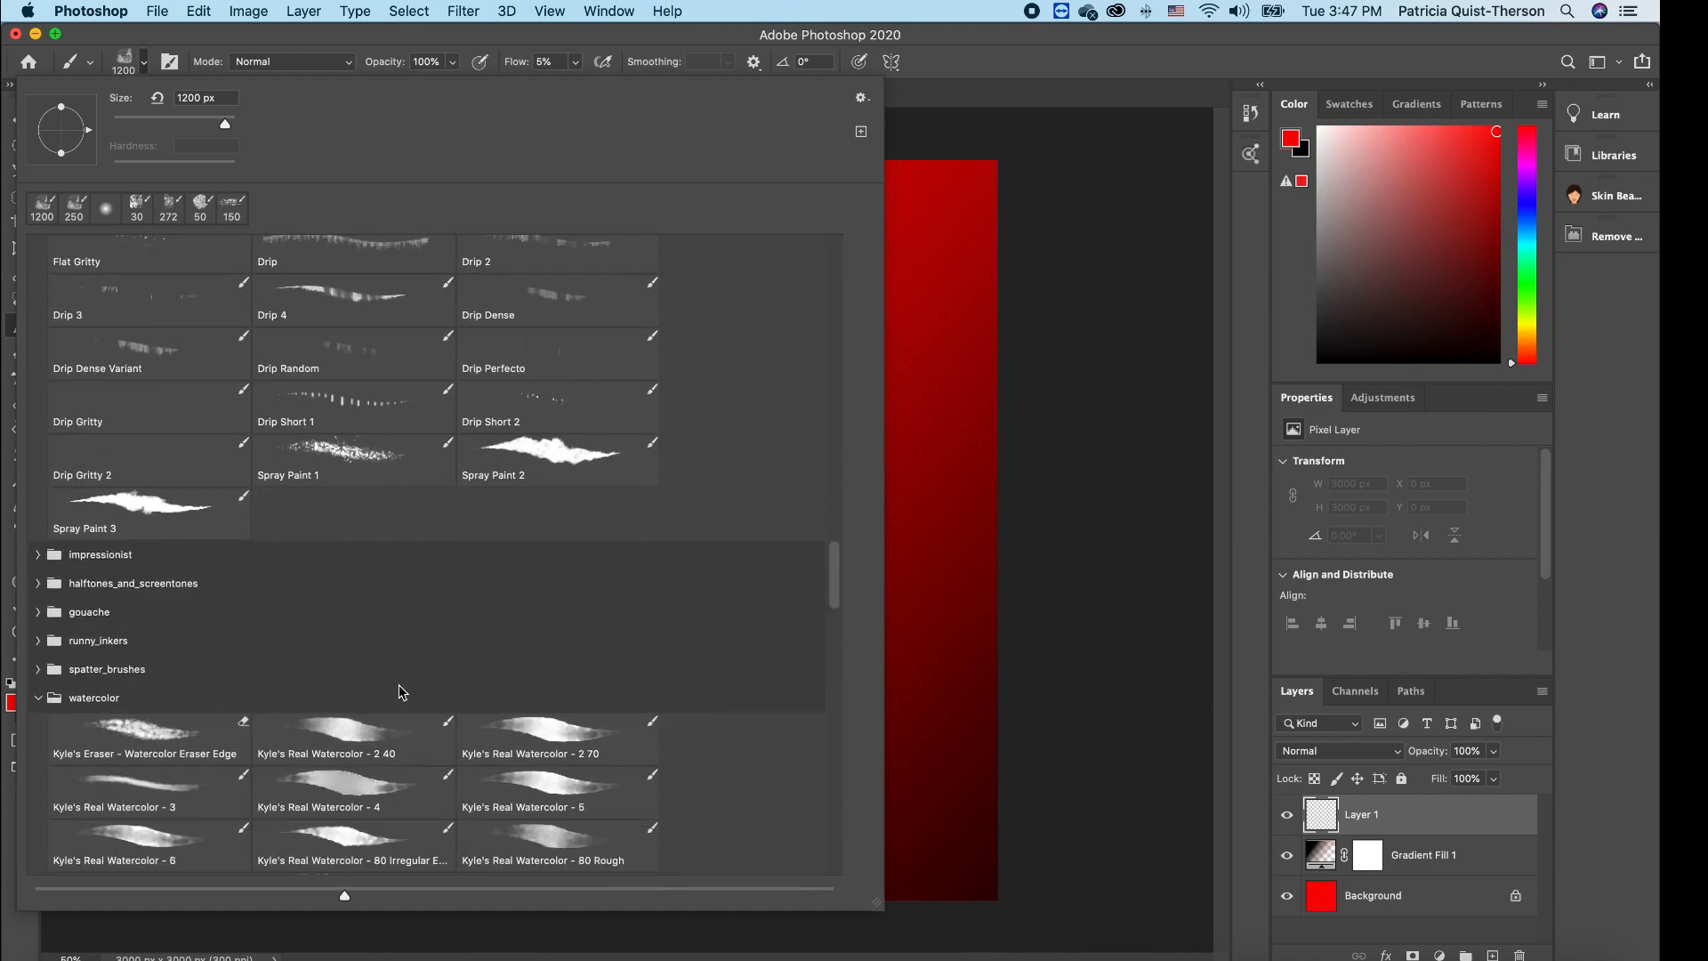
scroll(399, 692, "down", 2)
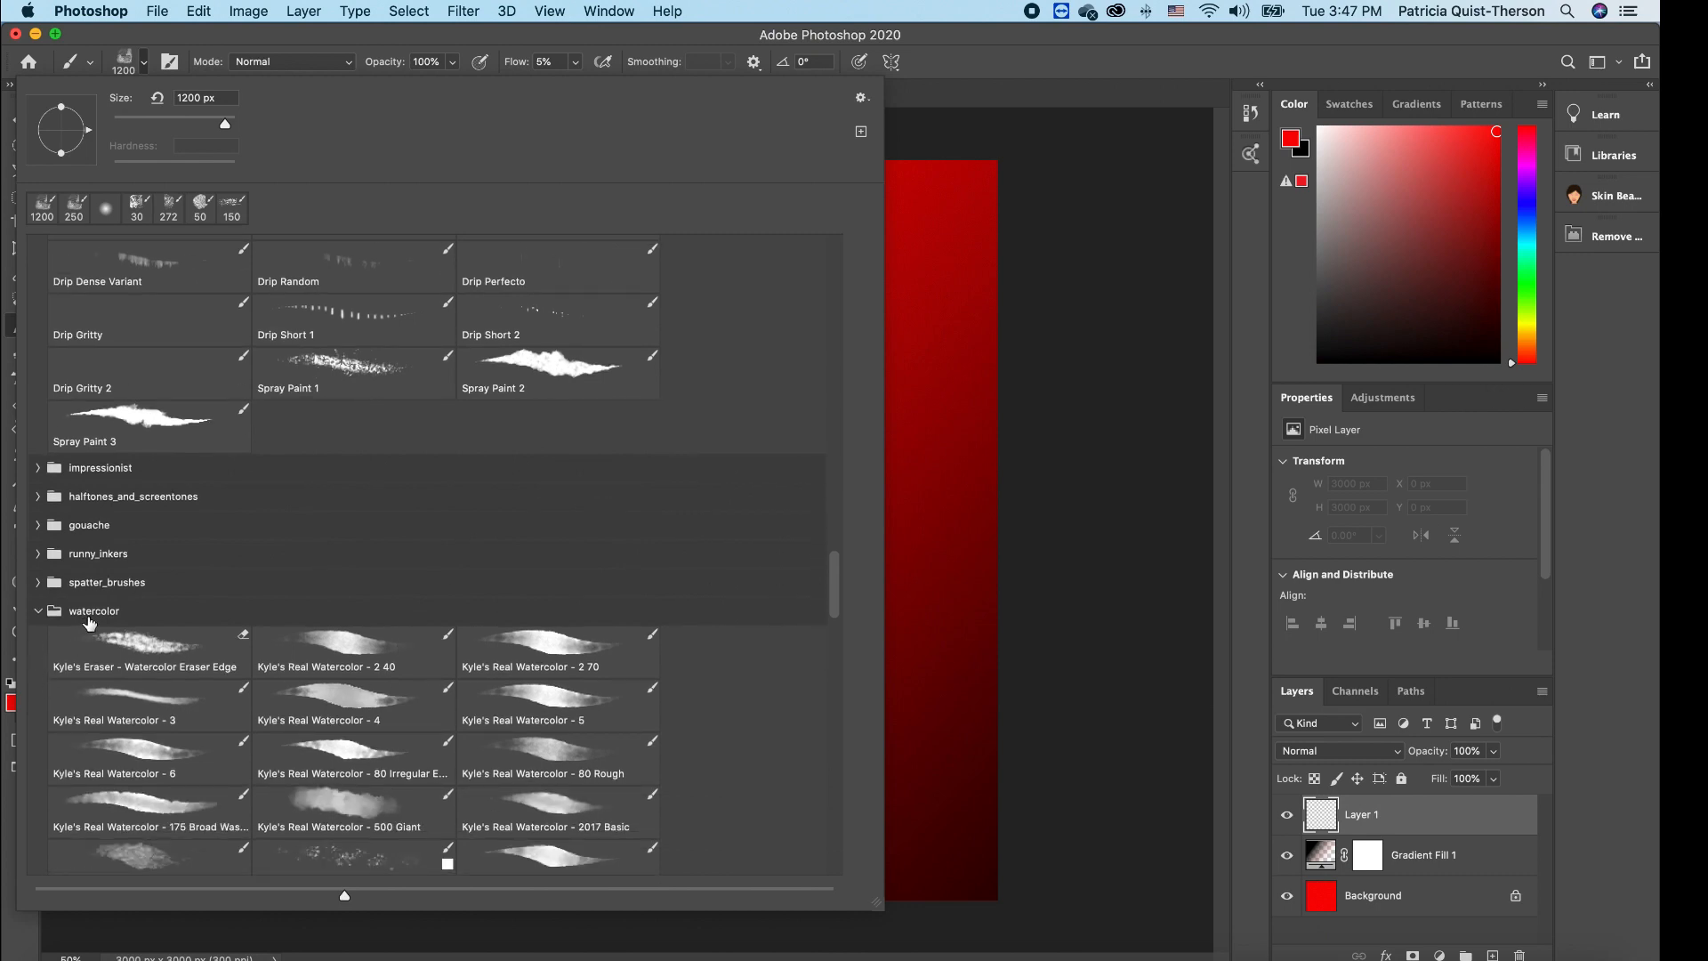
scroll(410, 630, "down", 3)
left_click(596, 787)
scroll(607, 777, "down", 1)
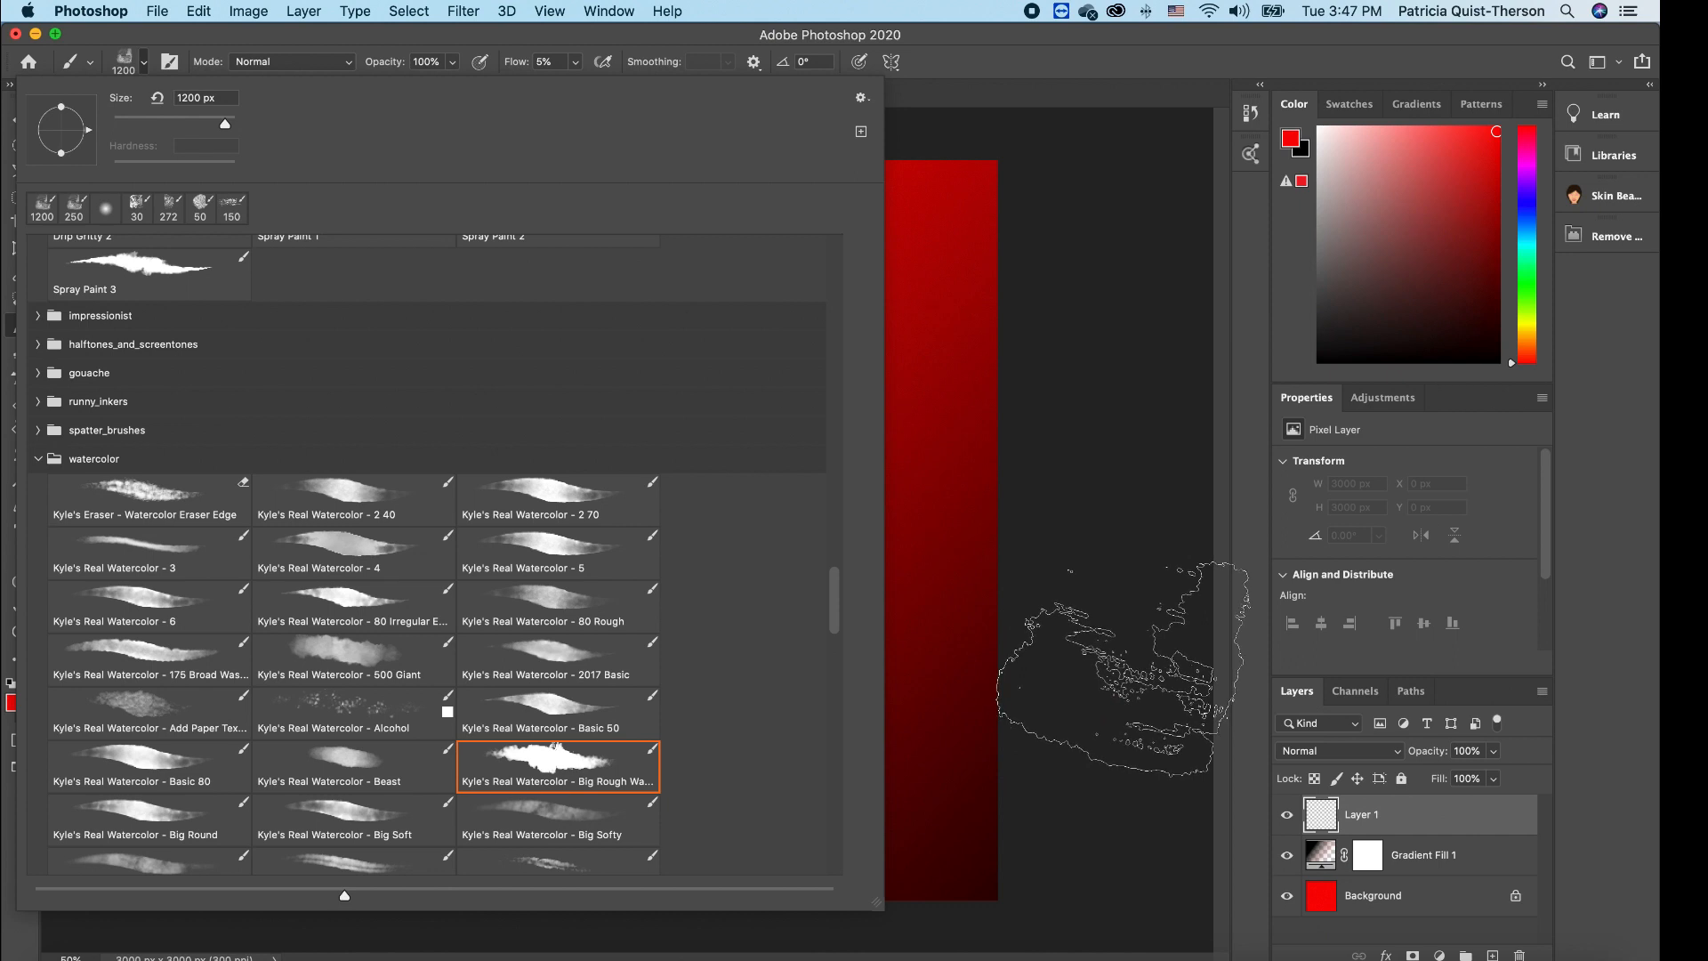
left_click(1123, 669)
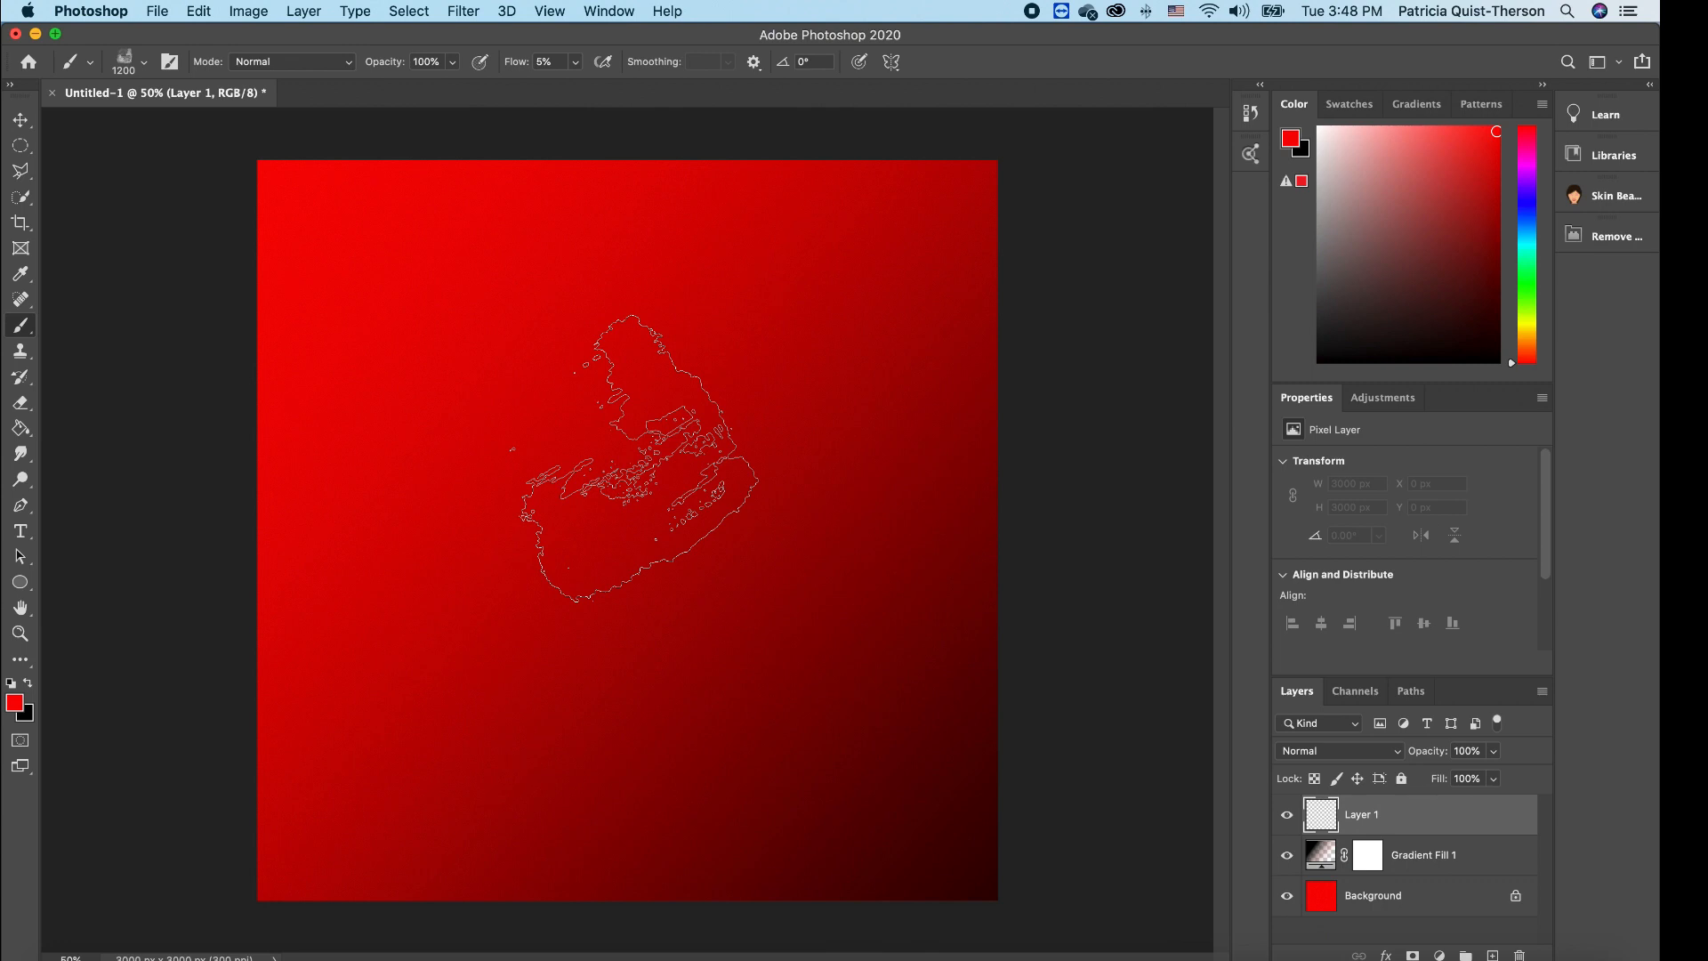
- Paint a near-white (faf7f7) watercolor wash across the upper canvas with the 1200 px brush
key("bracketleft")
key("bracketleft")
key("bracketleft")
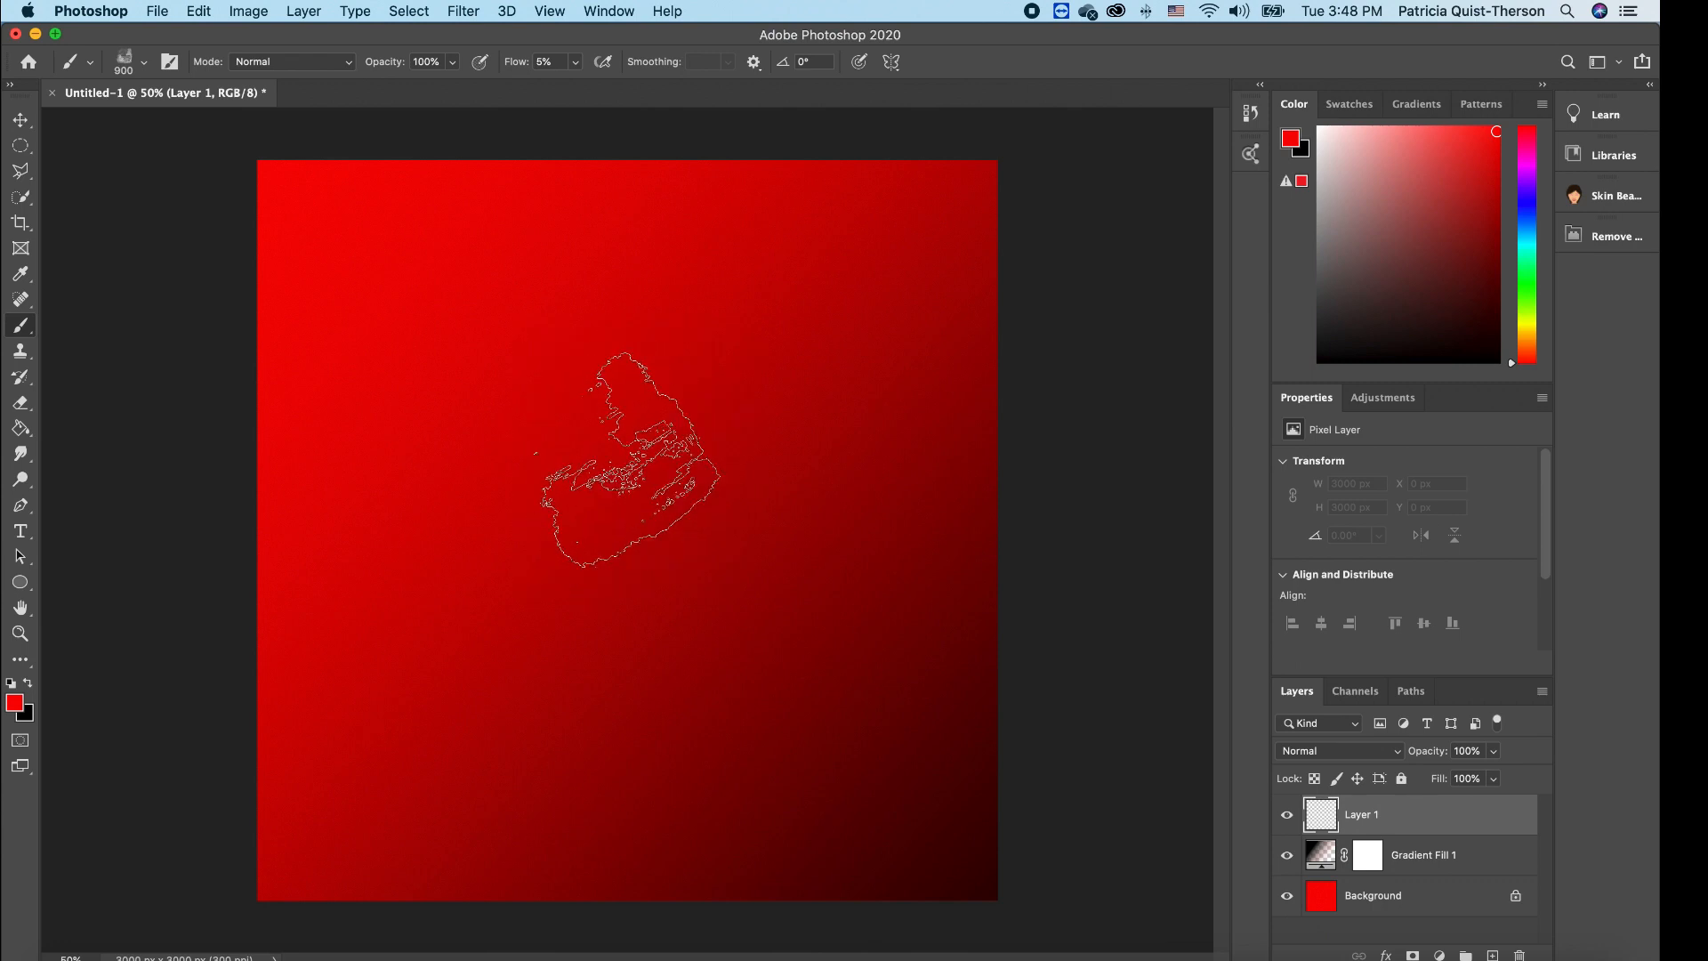
key("bracketright")
key("bracketright")
key("bracketright")
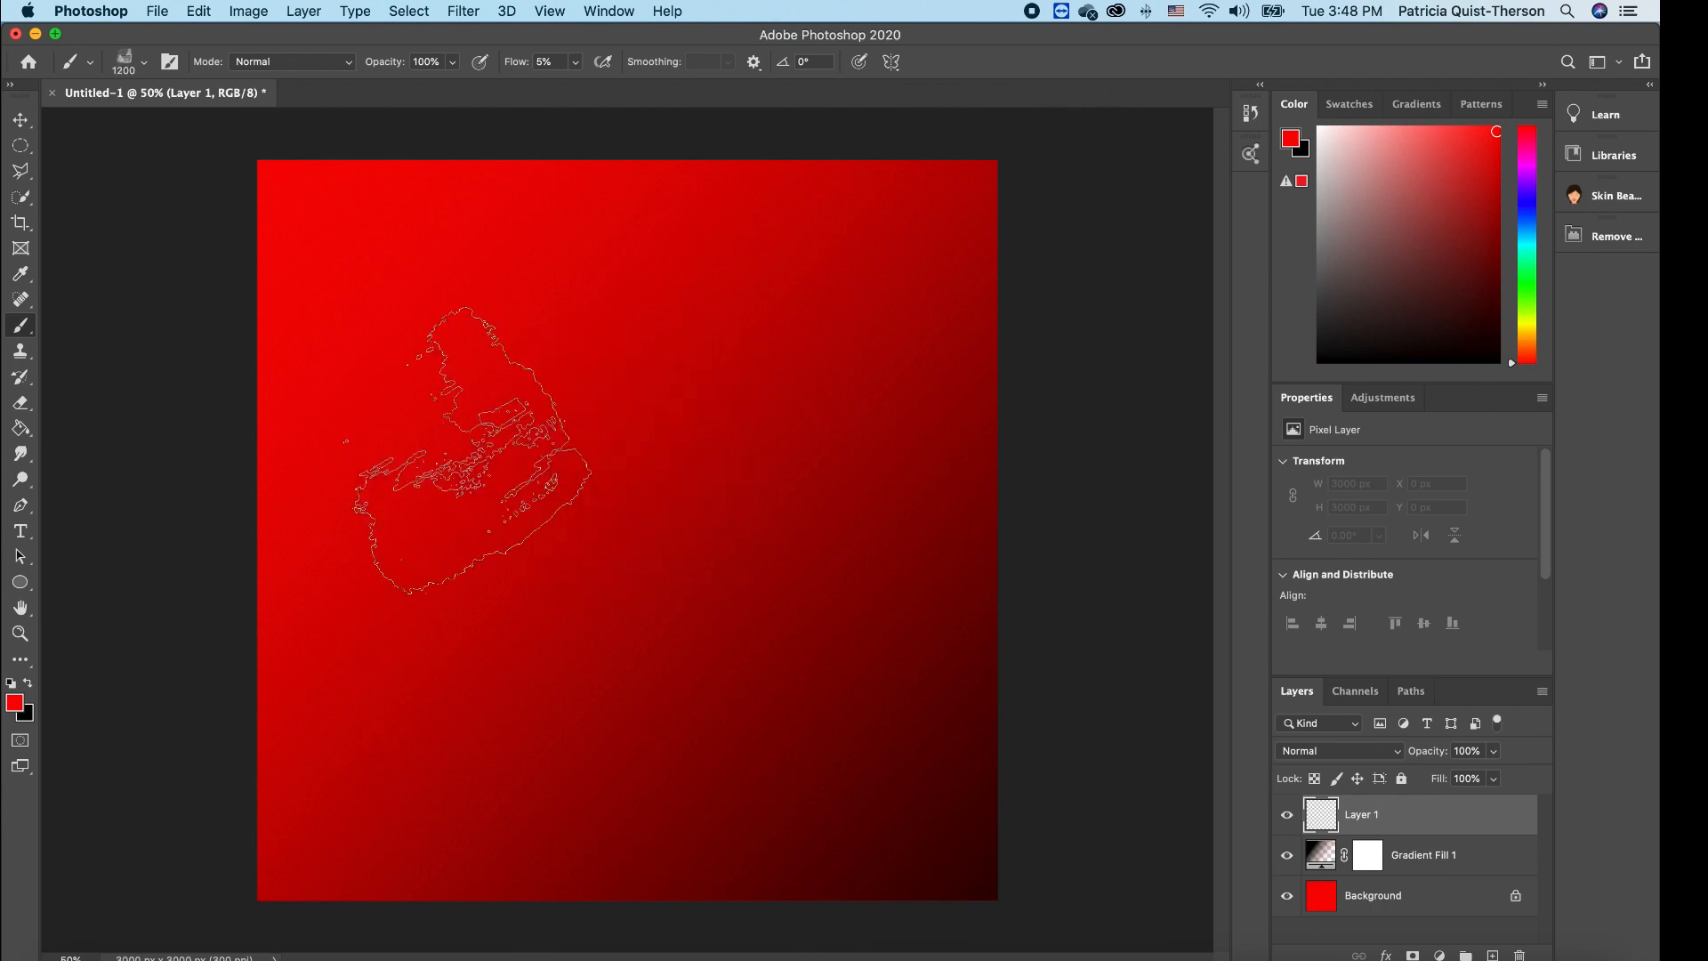
left_click(15, 704)
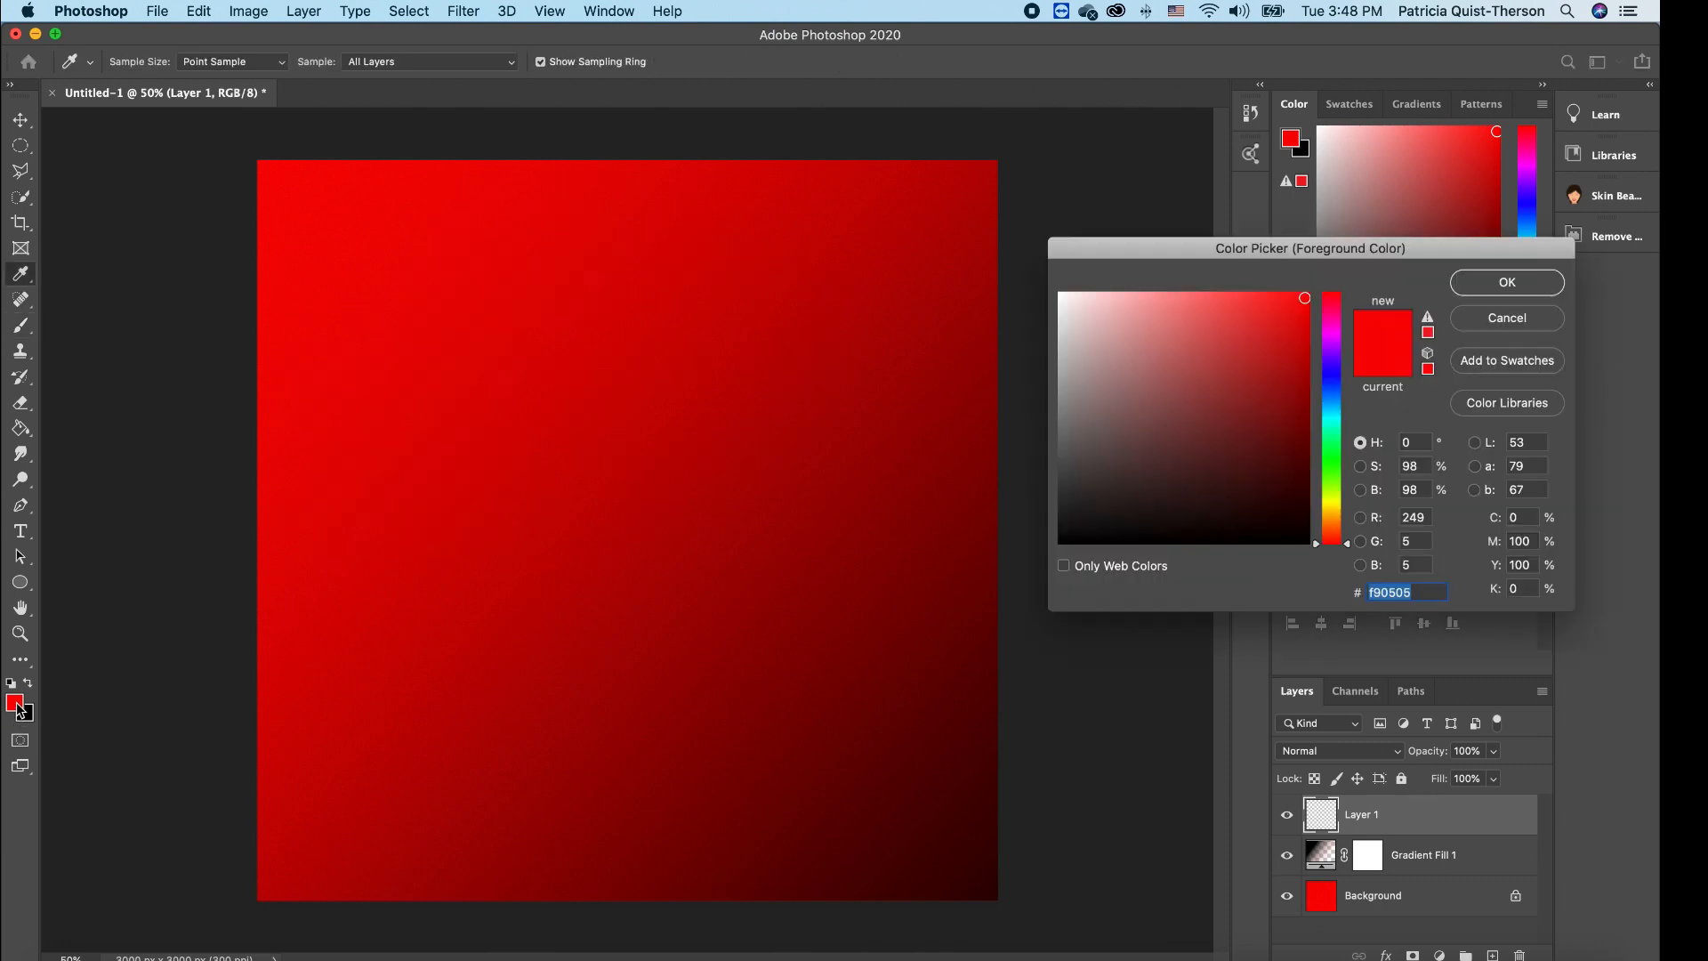
left_click(1061, 296)
left_click(1479, 281)
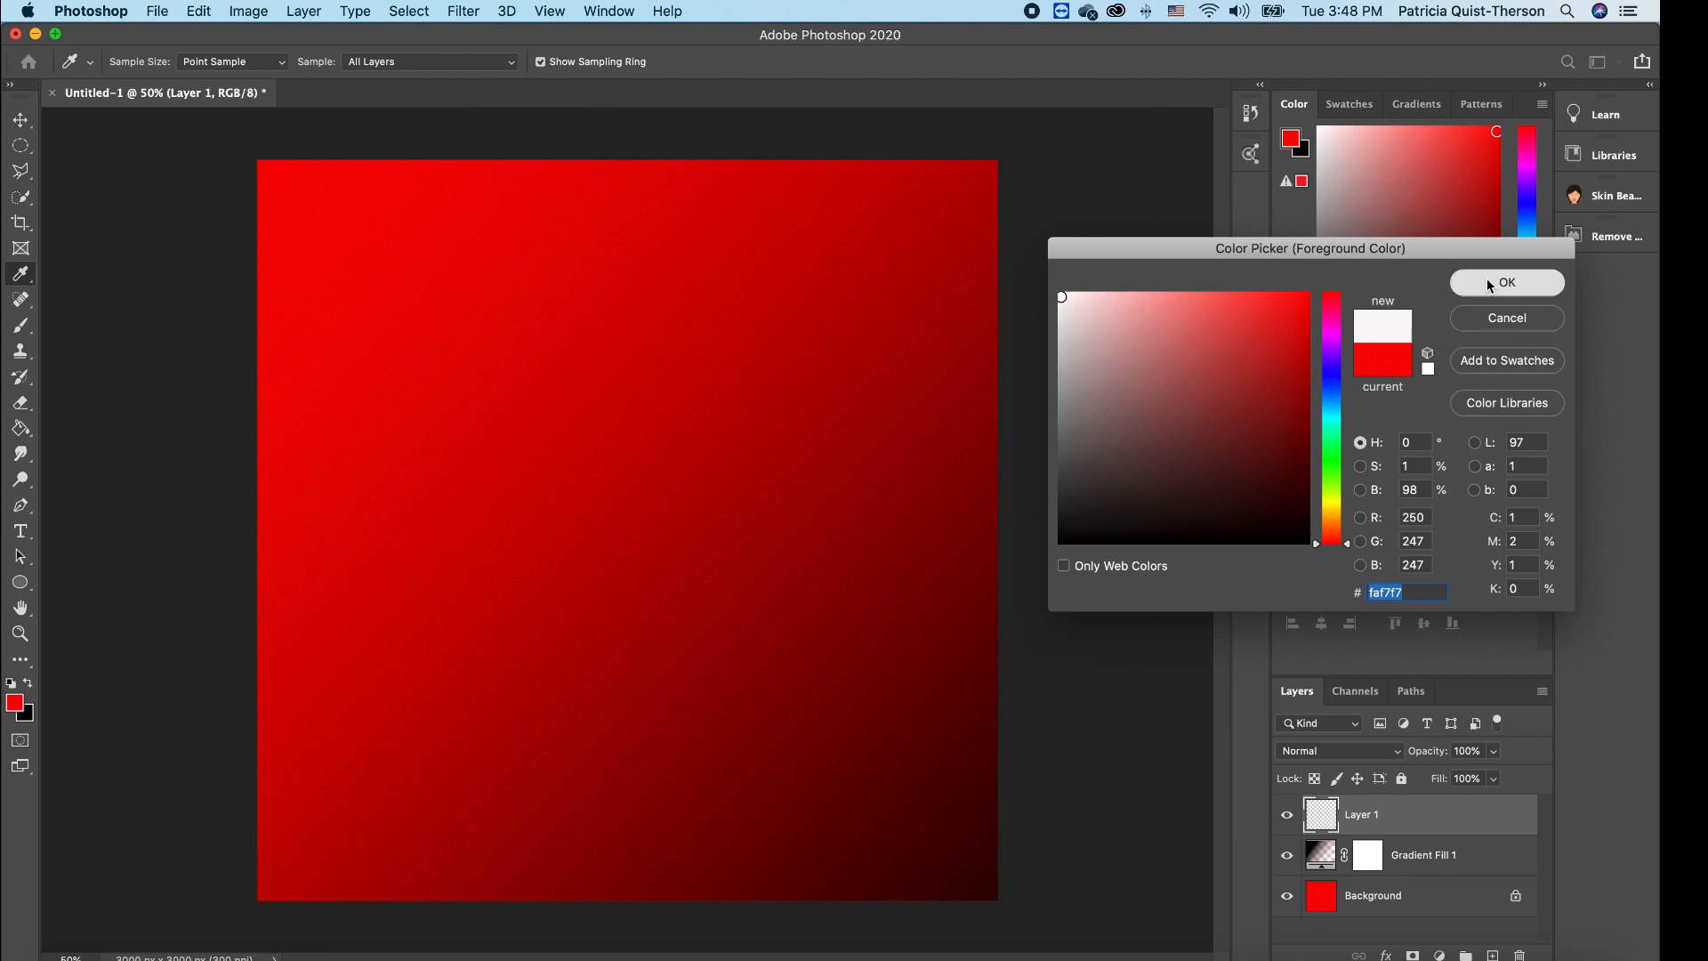
key("b")
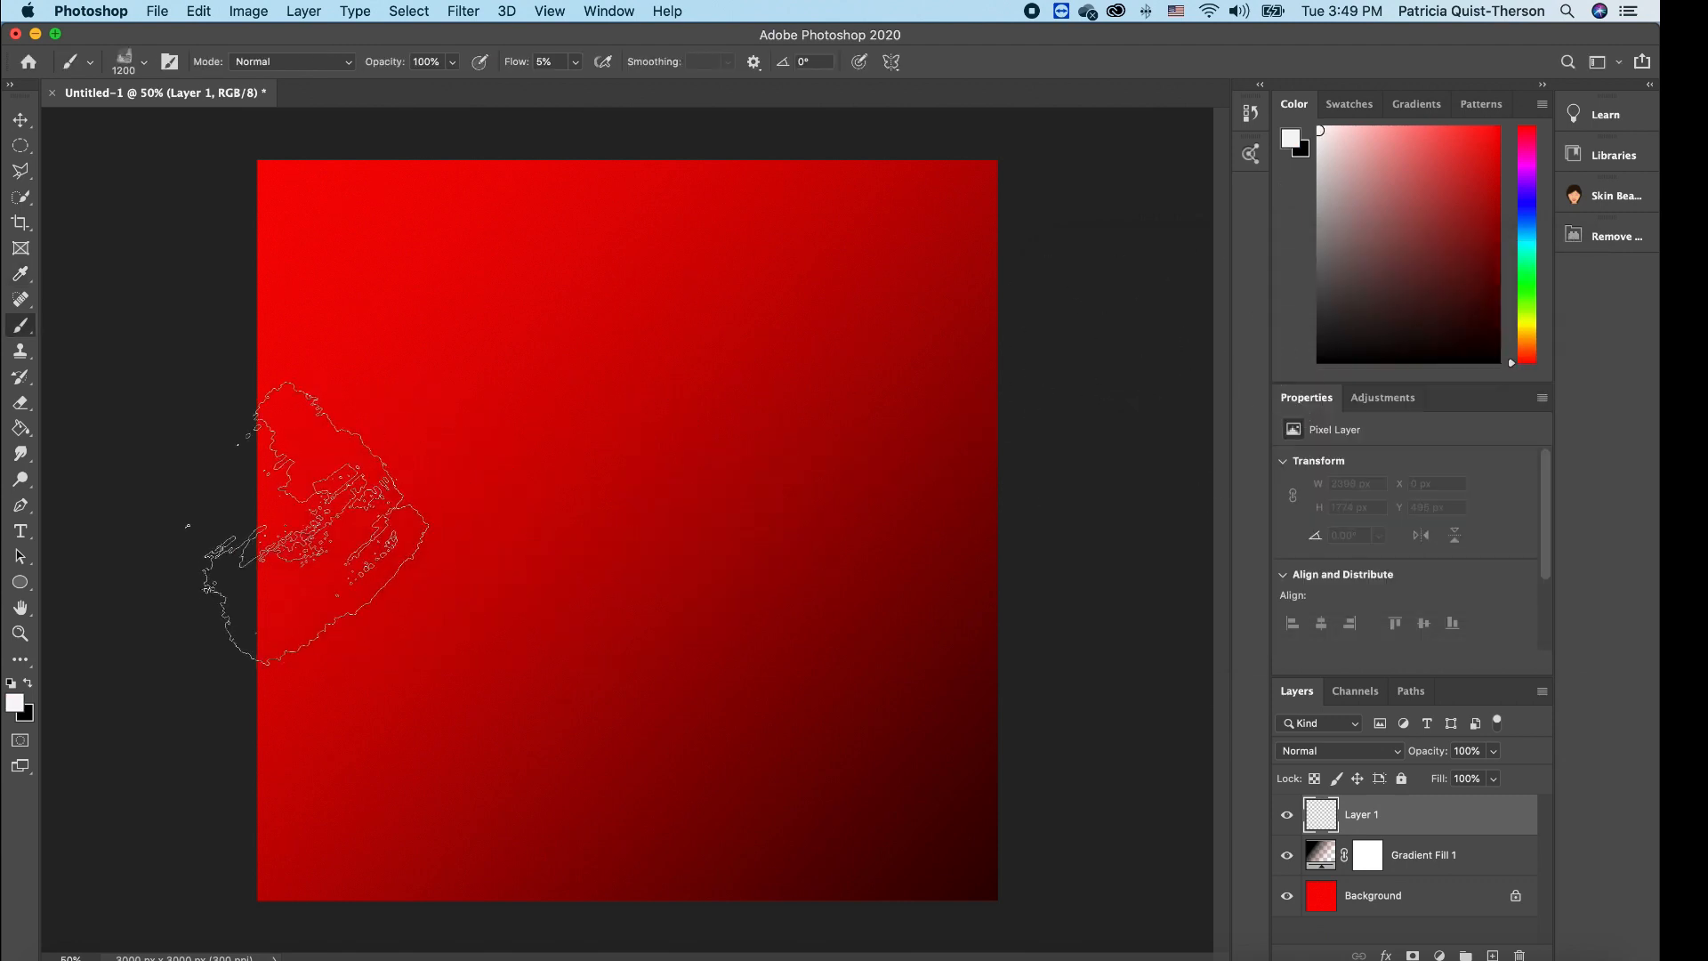
mouse_move(284, 627)
left_mouse_down()
mouse_move(399, 619)
mouse_move(277, 553)
mouse_move(409, 561)
mouse_move(495, 542)
mouse_move(384, 422)
mouse_move(623, 547)
mouse_move(629, 443)
mouse_move(676, 585)
mouse_move(750, 477)
mouse_move(807, 447)
mouse_move(791, 558)
mouse_move(875, 453)
mouse_move(895, 538)
mouse_move(955, 395)
mouse_move(980, 504)
mouse_move(1018, 328)
mouse_move(1003, 361)
mouse_move(1000, 296)
mouse_move(967, 241)
mouse_move(932, 320)
mouse_move(906, 227)
mouse_move(758, 386)
mouse_move(680, 222)
mouse_move(597, 365)
mouse_move(466, 247)
mouse_move(420, 341)
mouse_move(281, 240)
mouse_move(247, 378)
mouse_move(270, 296)
mouse_move(278, 335)
mouse_move(273, 164)
mouse_move(314, 193)
mouse_move(398, 321)
mouse_move(489, 182)
mouse_move(489, 381)
mouse_move(544, 182)
mouse_move(580, 236)
mouse_move(634, 205)
mouse_move(719, 212)
mouse_move(749, 308)
mouse_move(815, 193)
mouse_move(1014, 193)
mouse_move(1020, 293)
mouse_move(943, 424)
mouse_move(792, 304)
mouse_move(689, 418)
mouse_move(514, 417)
mouse_move(474, 446)
mouse_move(385, 449)
mouse_move(376, 465)
mouse_move(230, 381)
mouse_move(283, 550)
mouse_move(280, 433)
mouse_move(385, 471)
mouse_move(388, 537)
mouse_move(432, 452)
mouse_move(459, 484)
mouse_move(462, 577)
mouse_move(547, 436)
mouse_move(567, 447)
mouse_move(563, 498)
mouse_move(811, 318)
mouse_move(797, 450)
mouse_move(947, 396)
mouse_move(977, 424)
left_mouse_up()
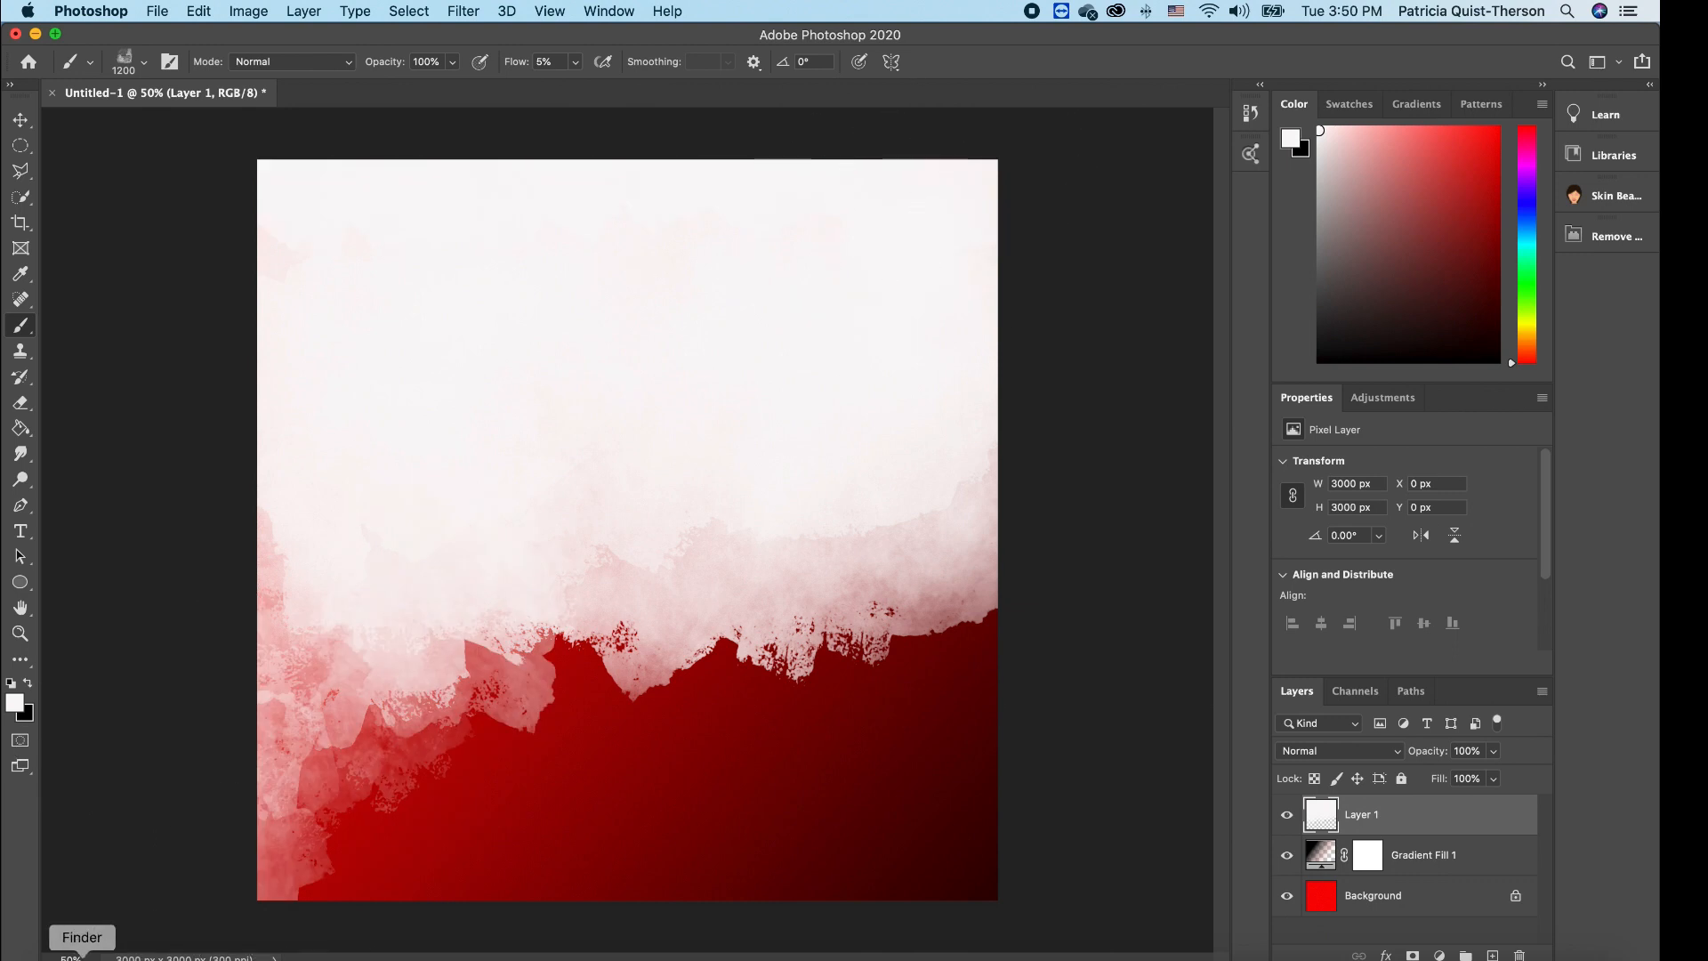
right_click(82, 957)
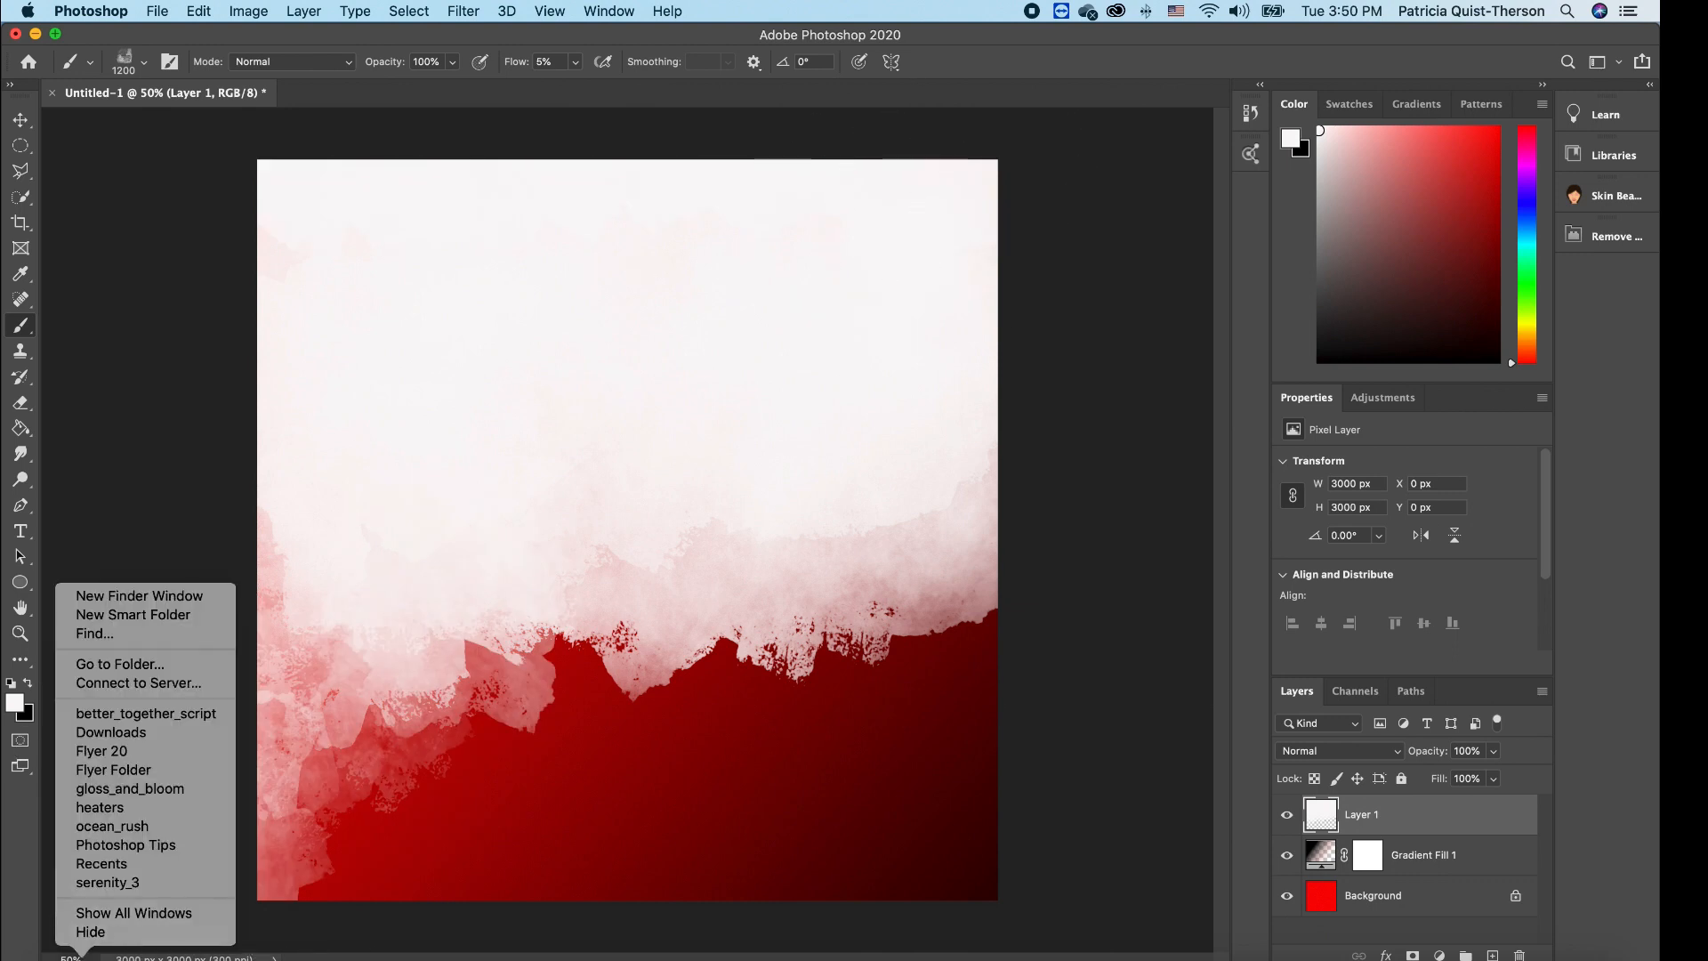
- Drag all three portrait photos from Flyer 20 onto the canvas and commit each placement
left_click(139, 756)
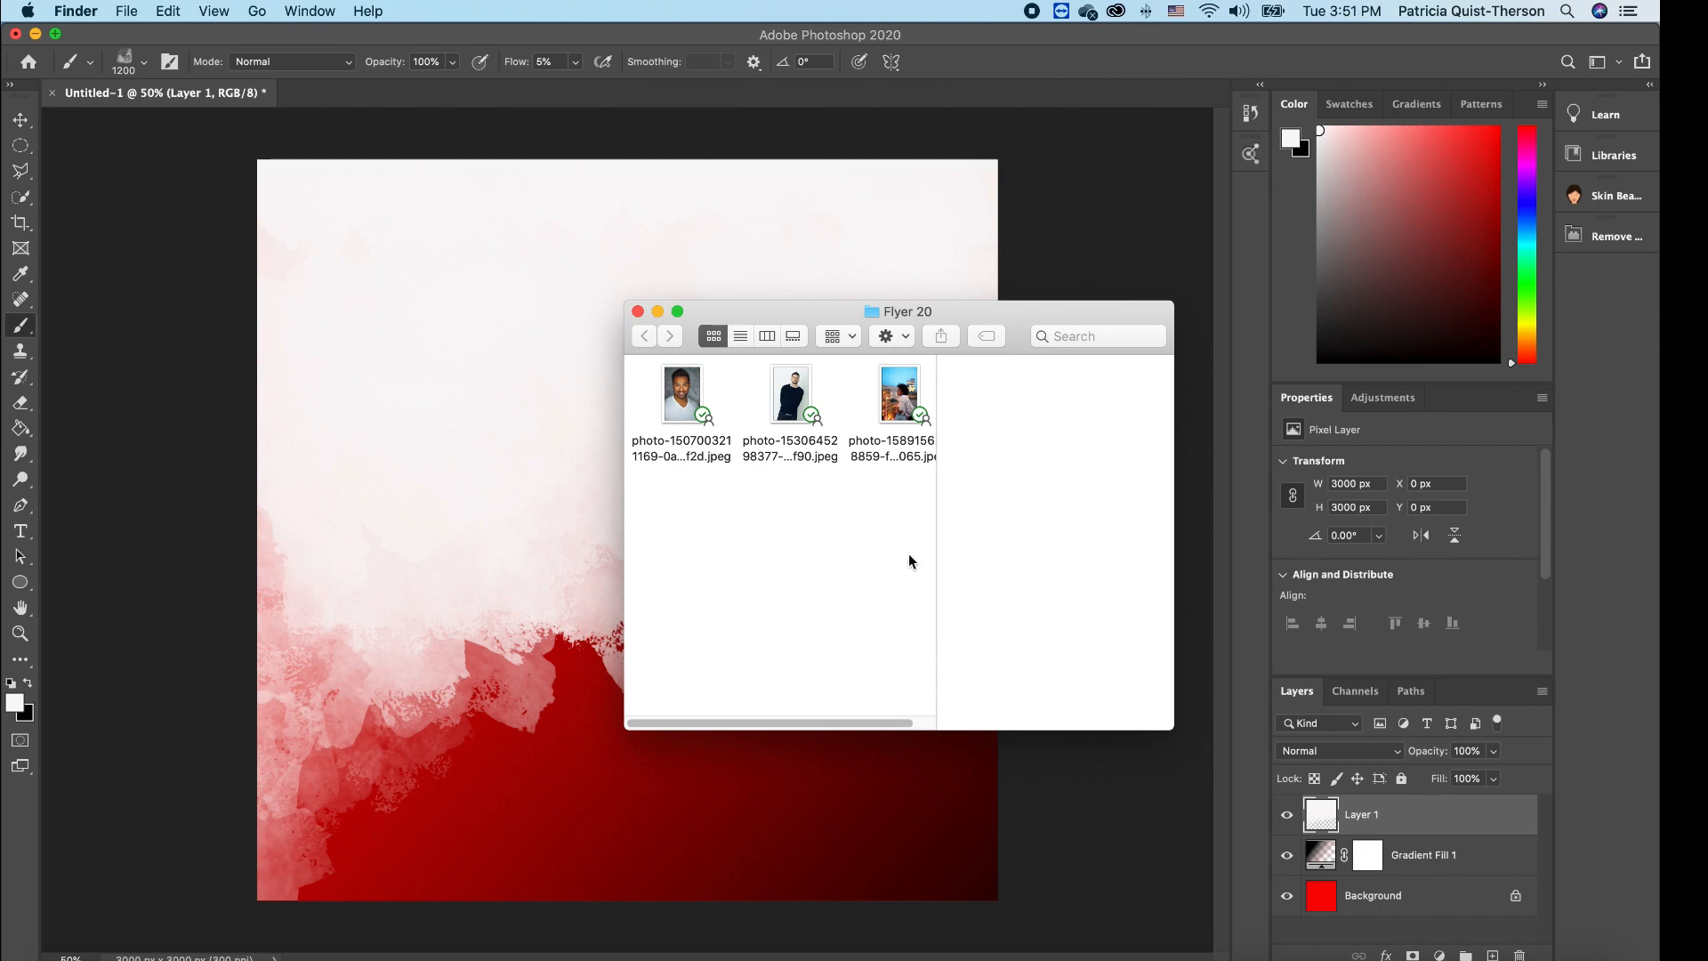
left_click_drag(910, 556, 641, 373)
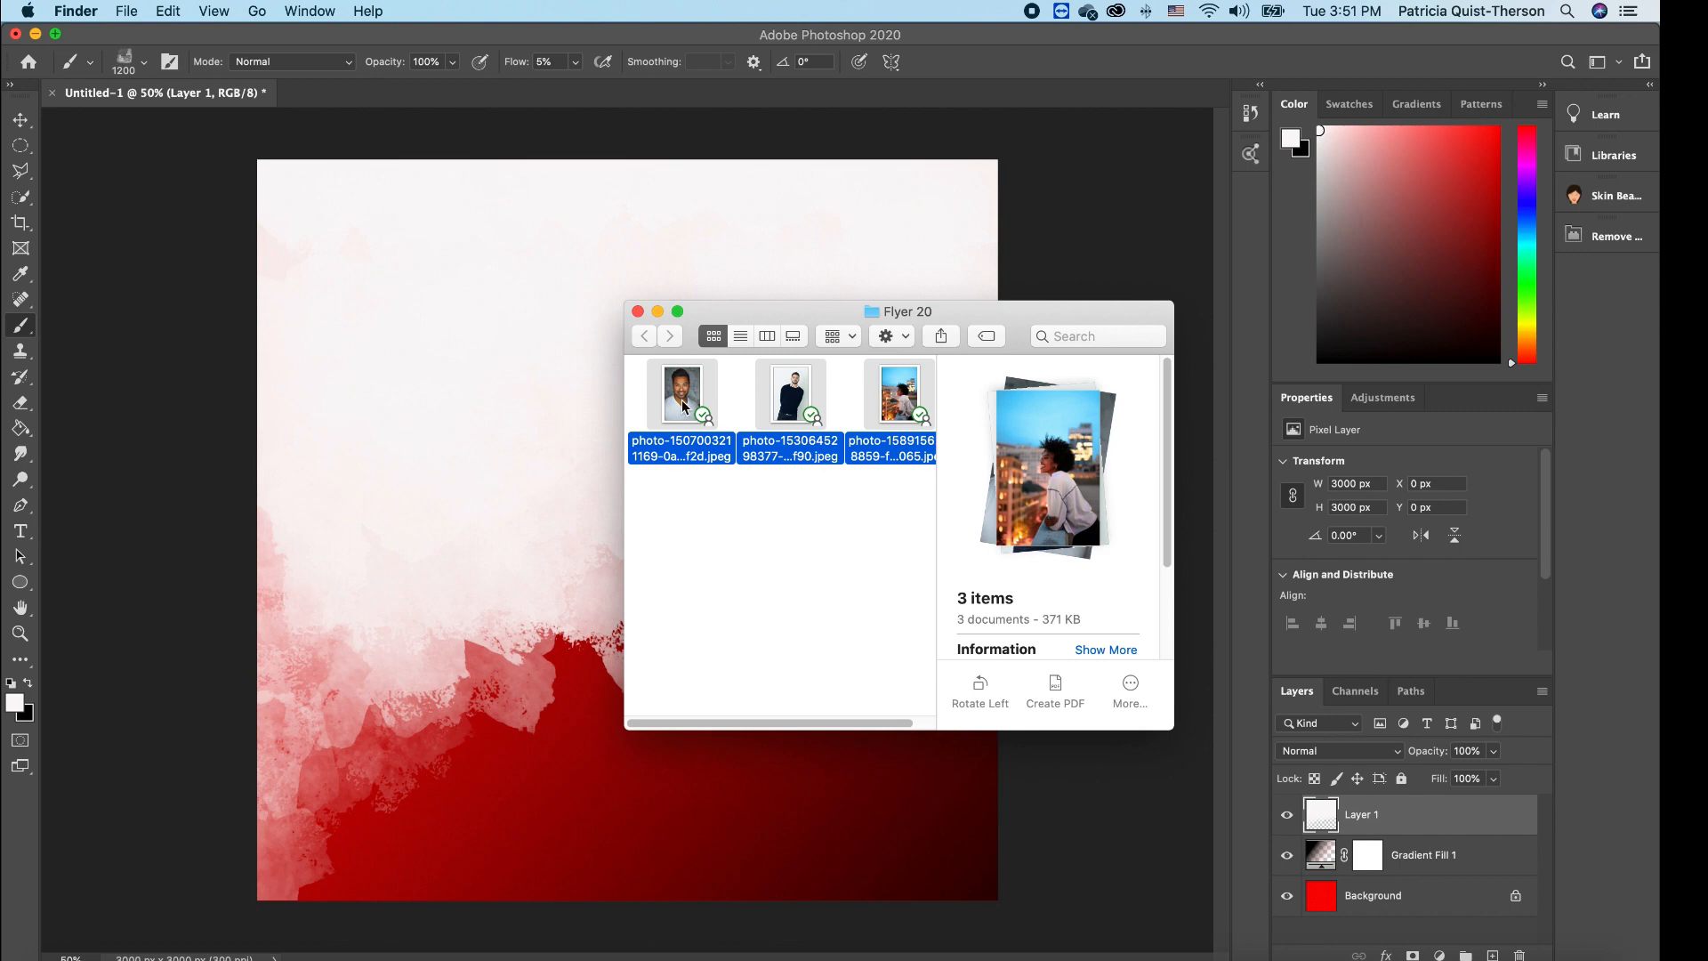
left_click_drag(683, 402, 419, 382)
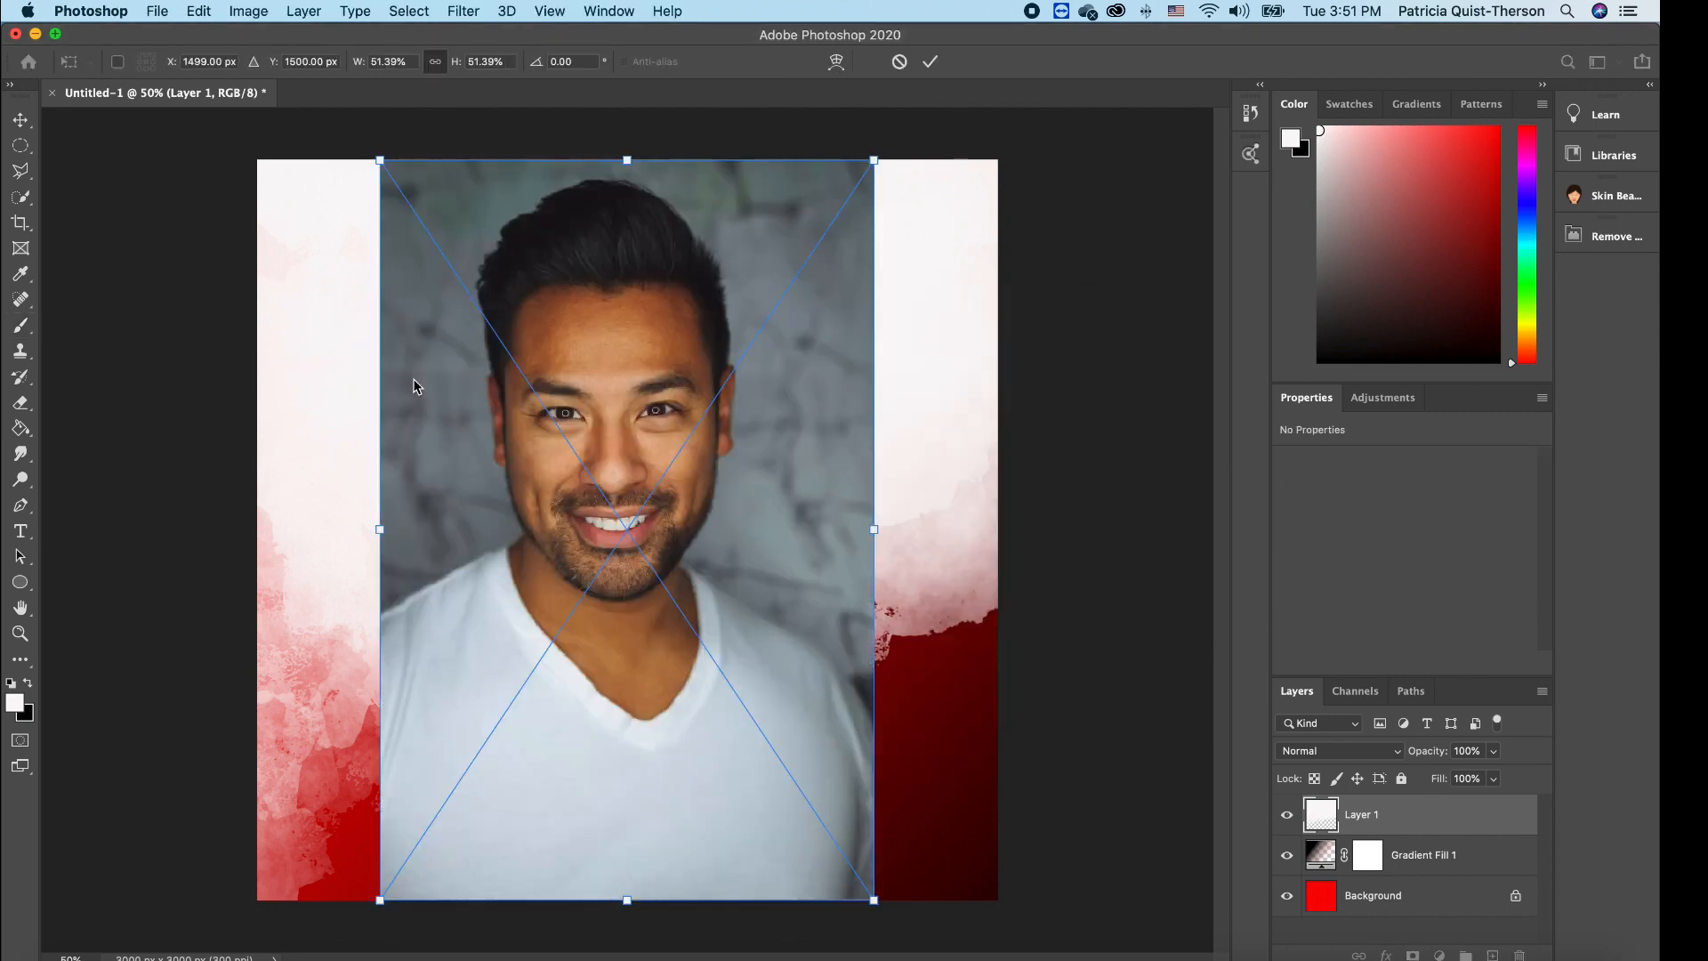
key("Return")
key("Return")
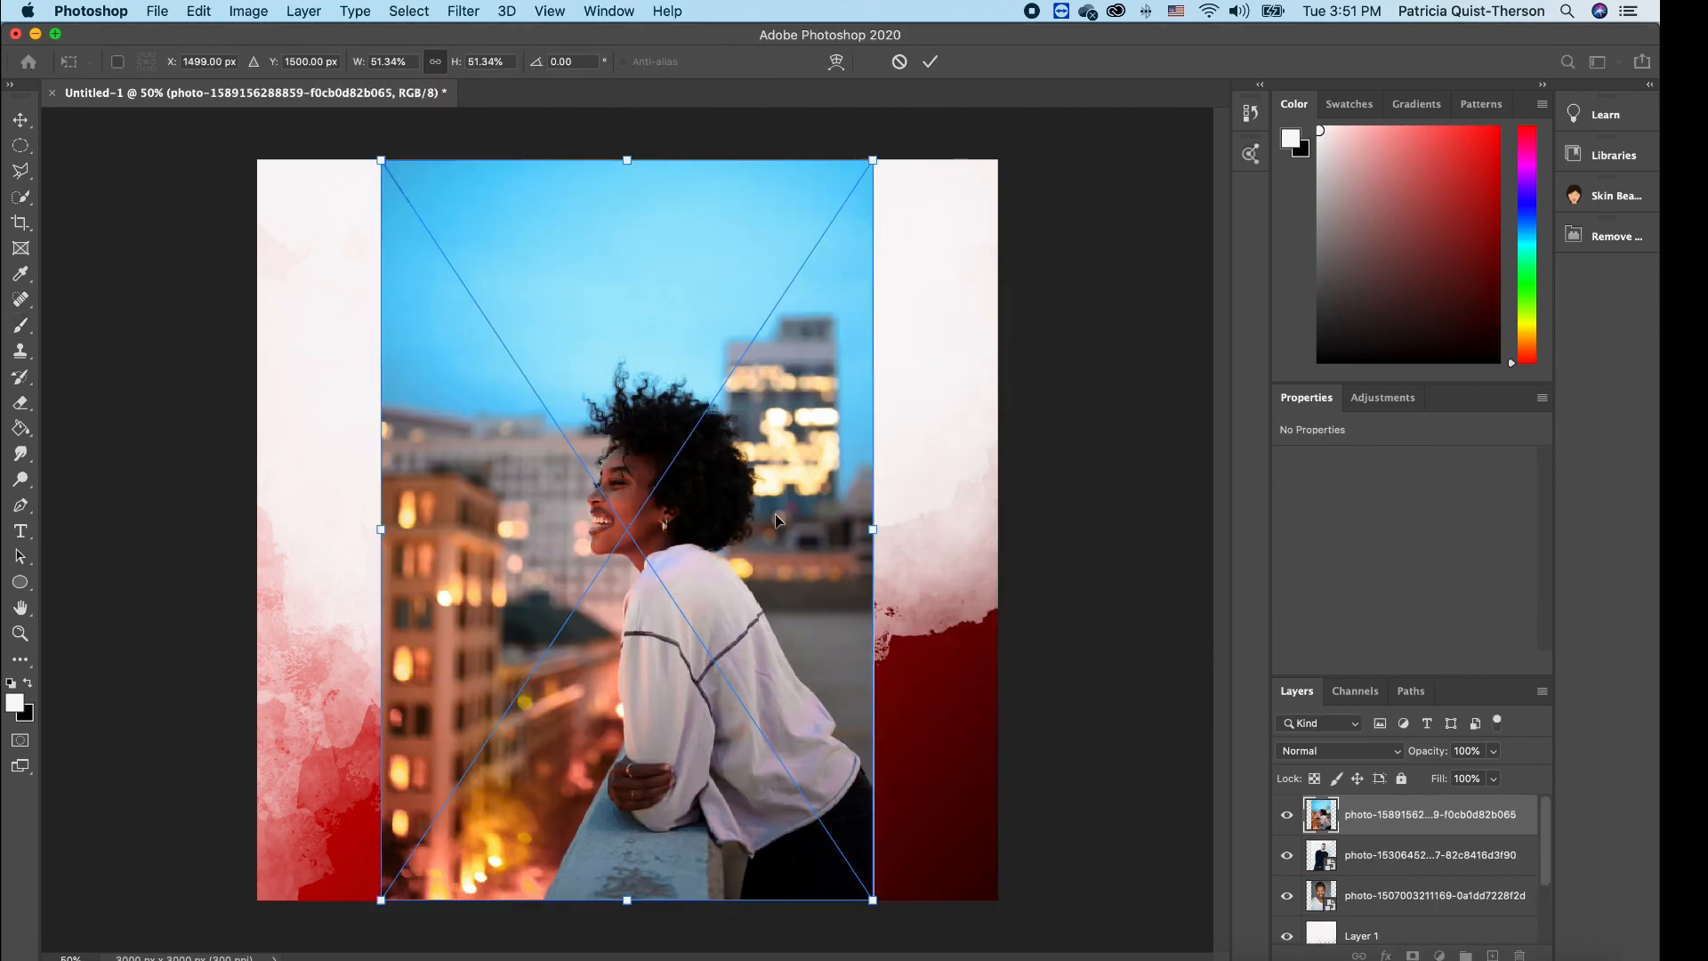
key("Return")
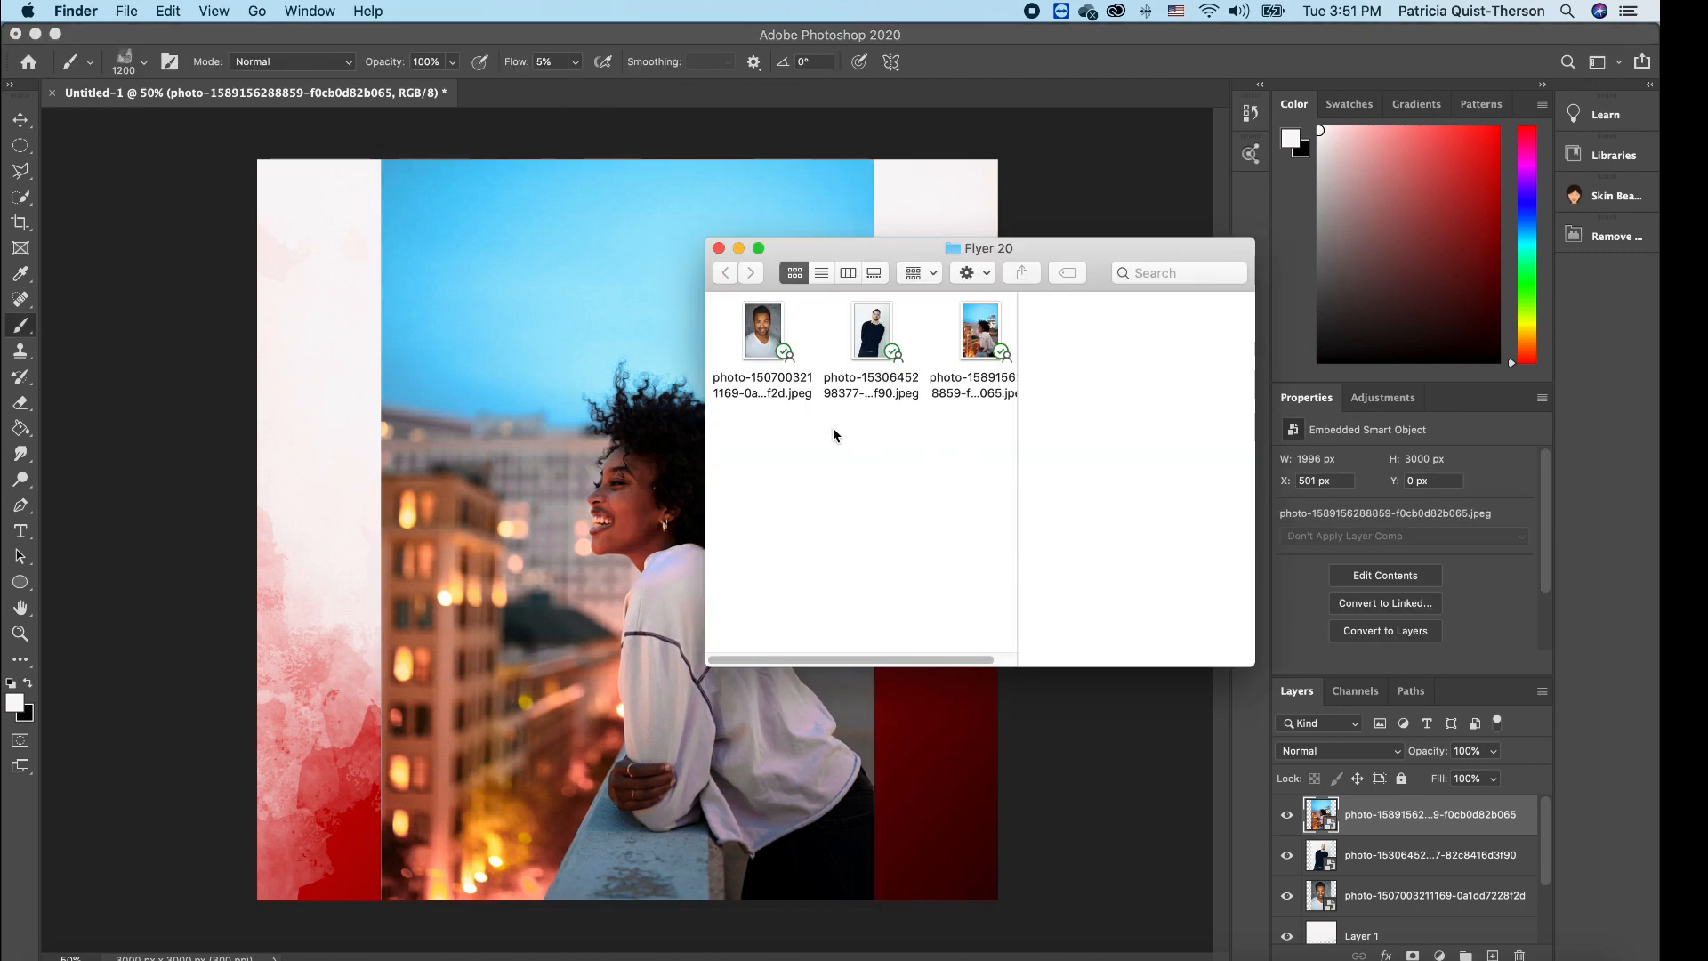
- Close the Flyer 20 Finder window
right_click(774, 344)
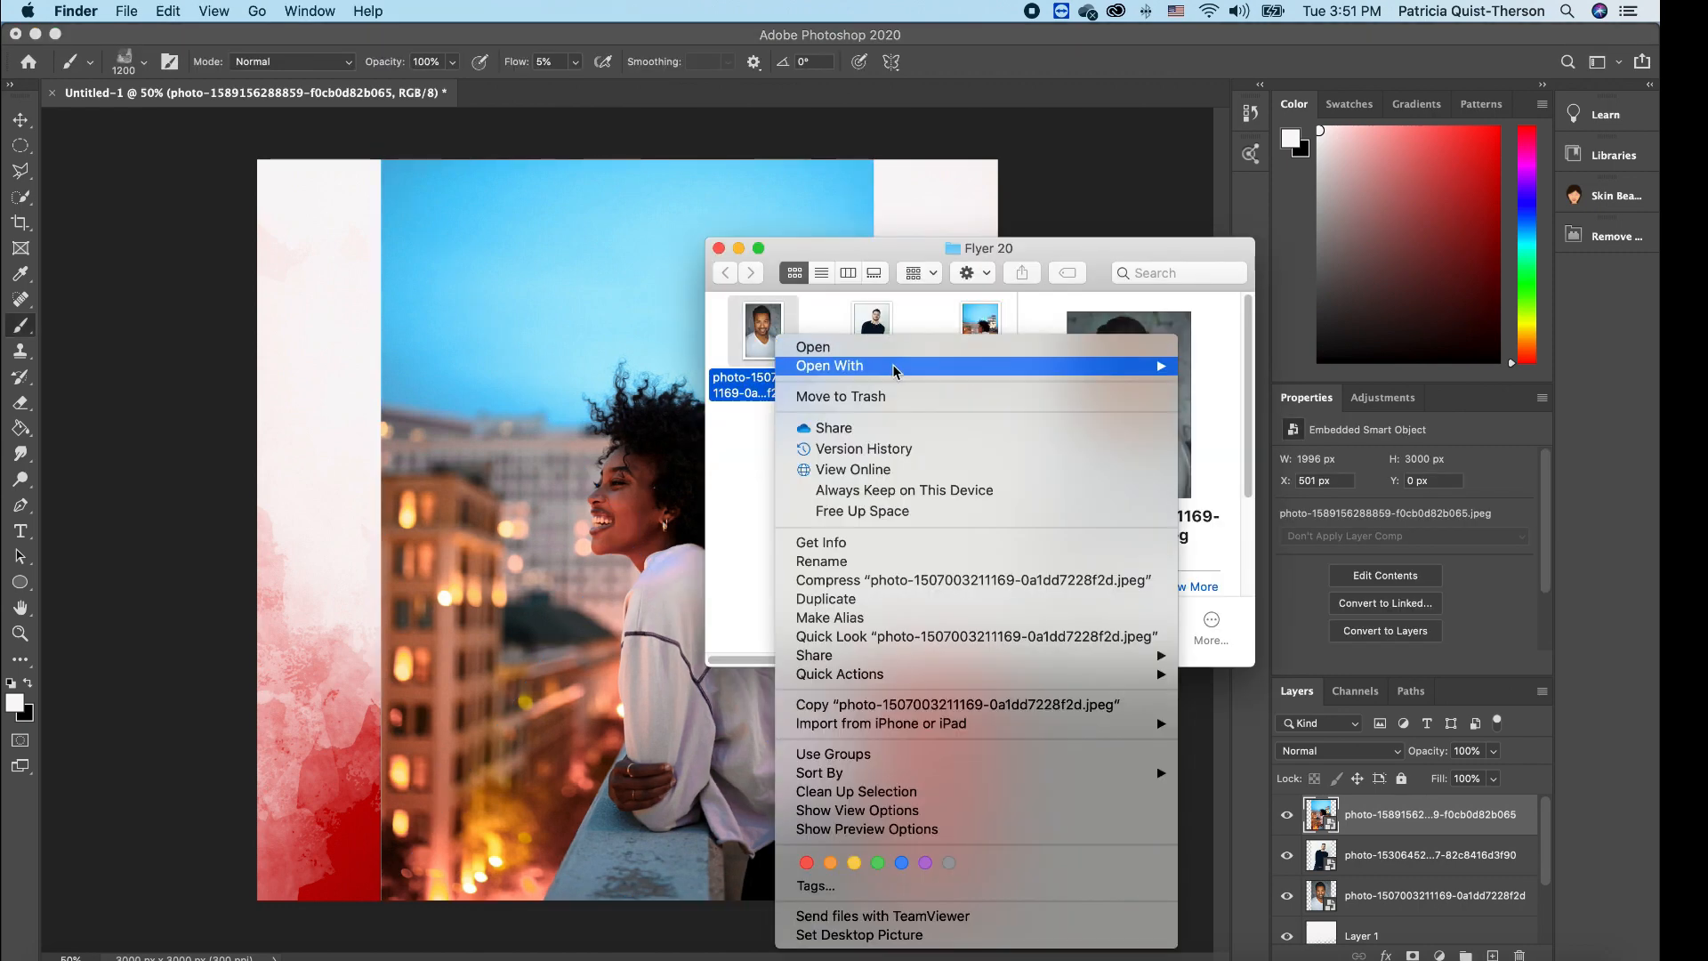
mouse_move(1019, 372)
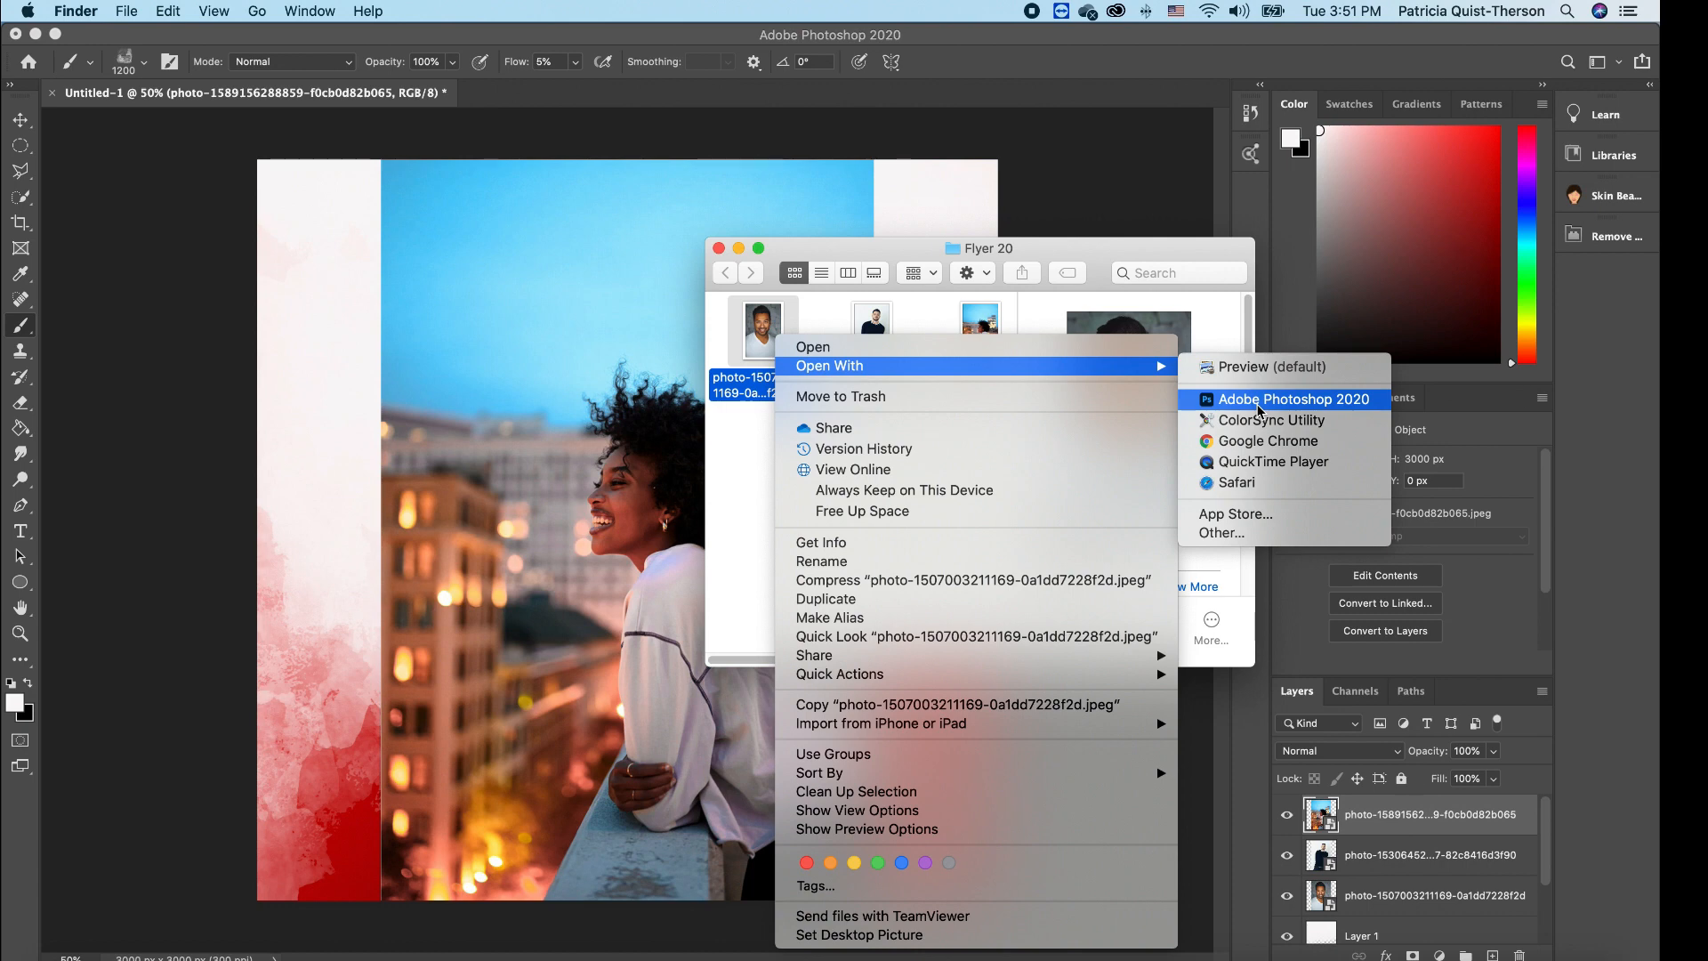
left_click(719, 251)
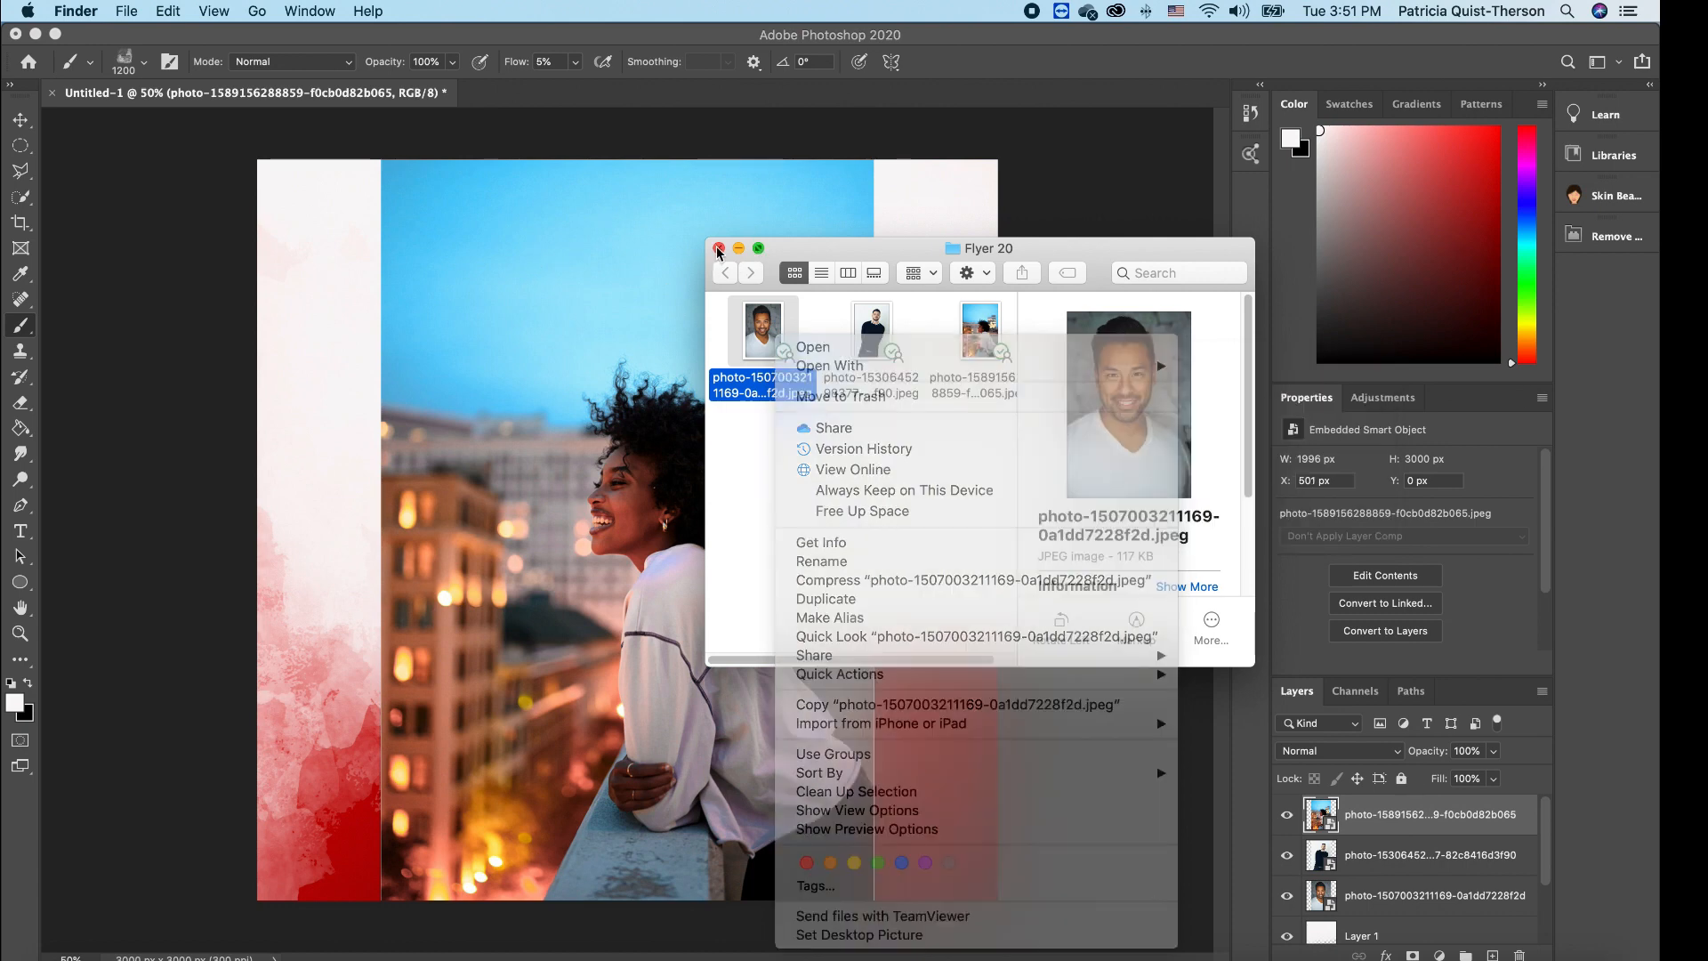
left_click(719, 249)
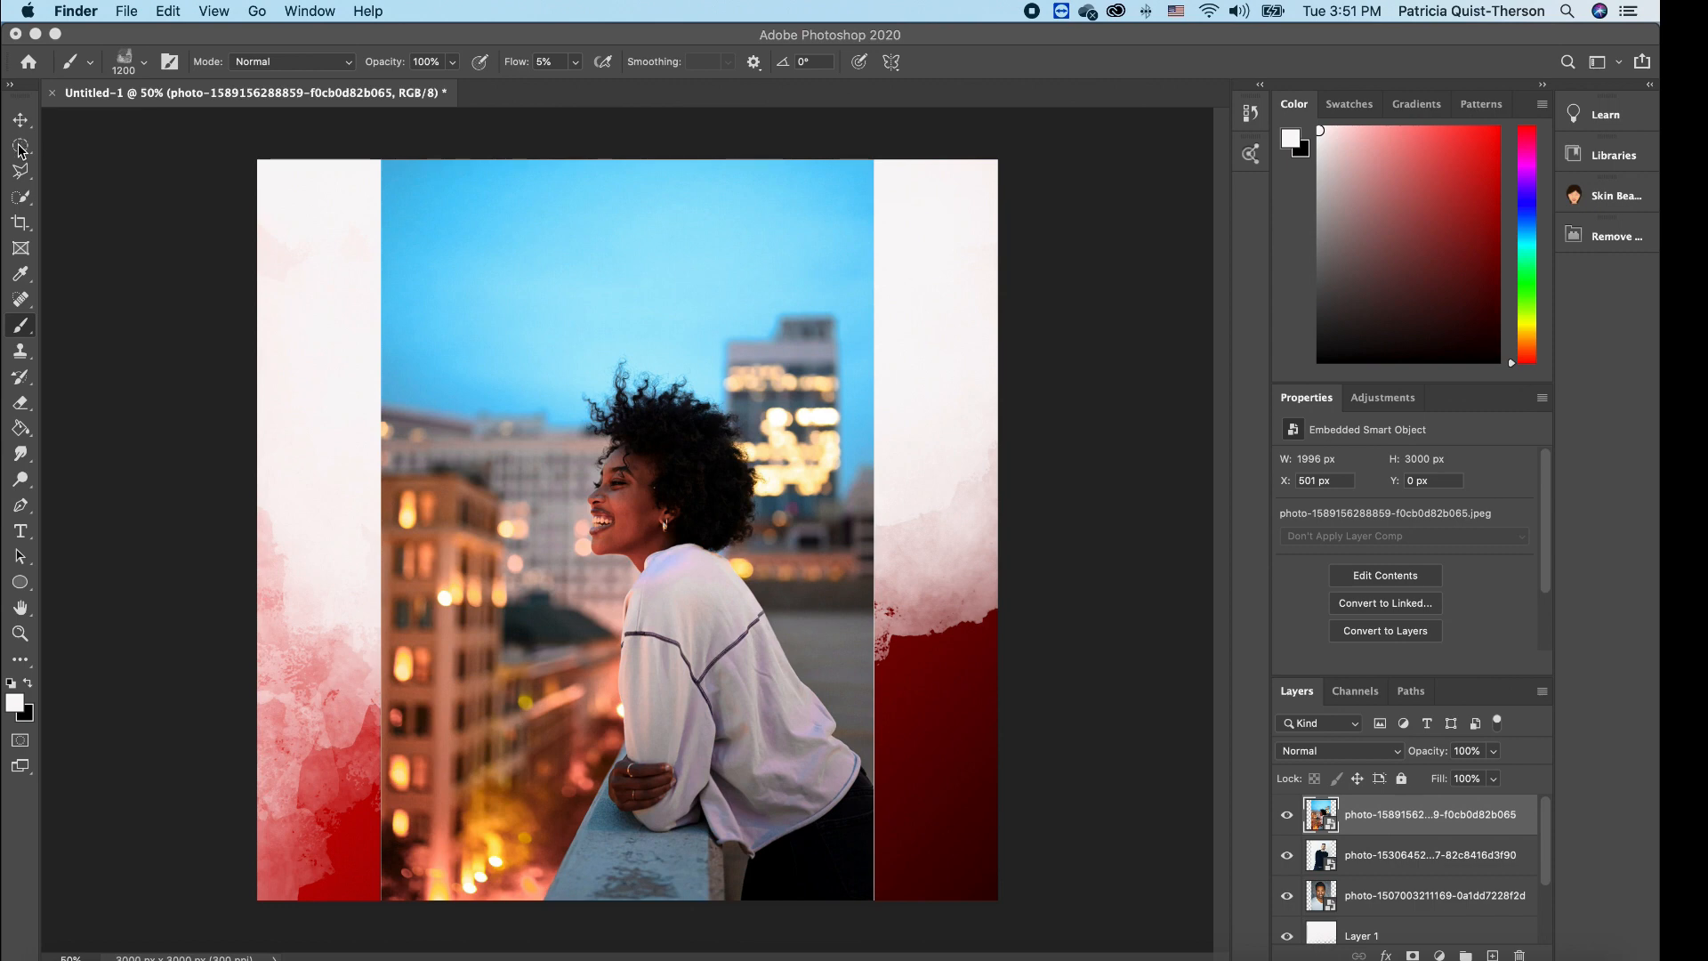
left_click(21, 196)
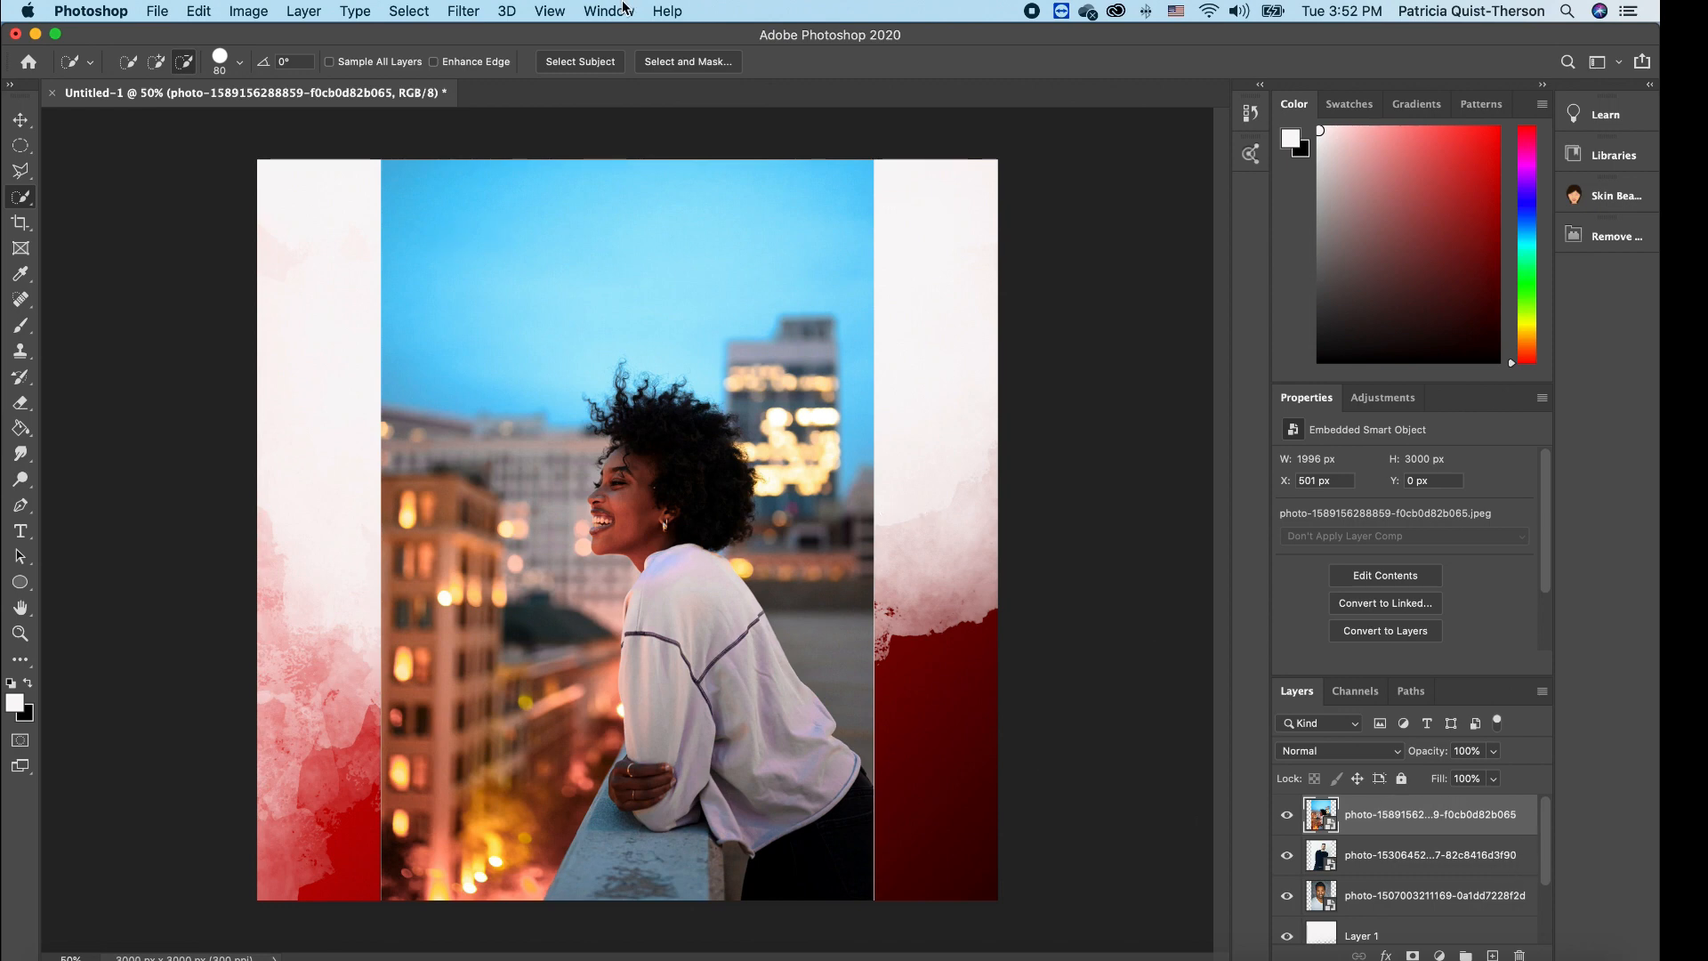
- Select the laughing woman with Select Subject, subtract stray areas, and enter Select and Mask
left_click(589, 61)
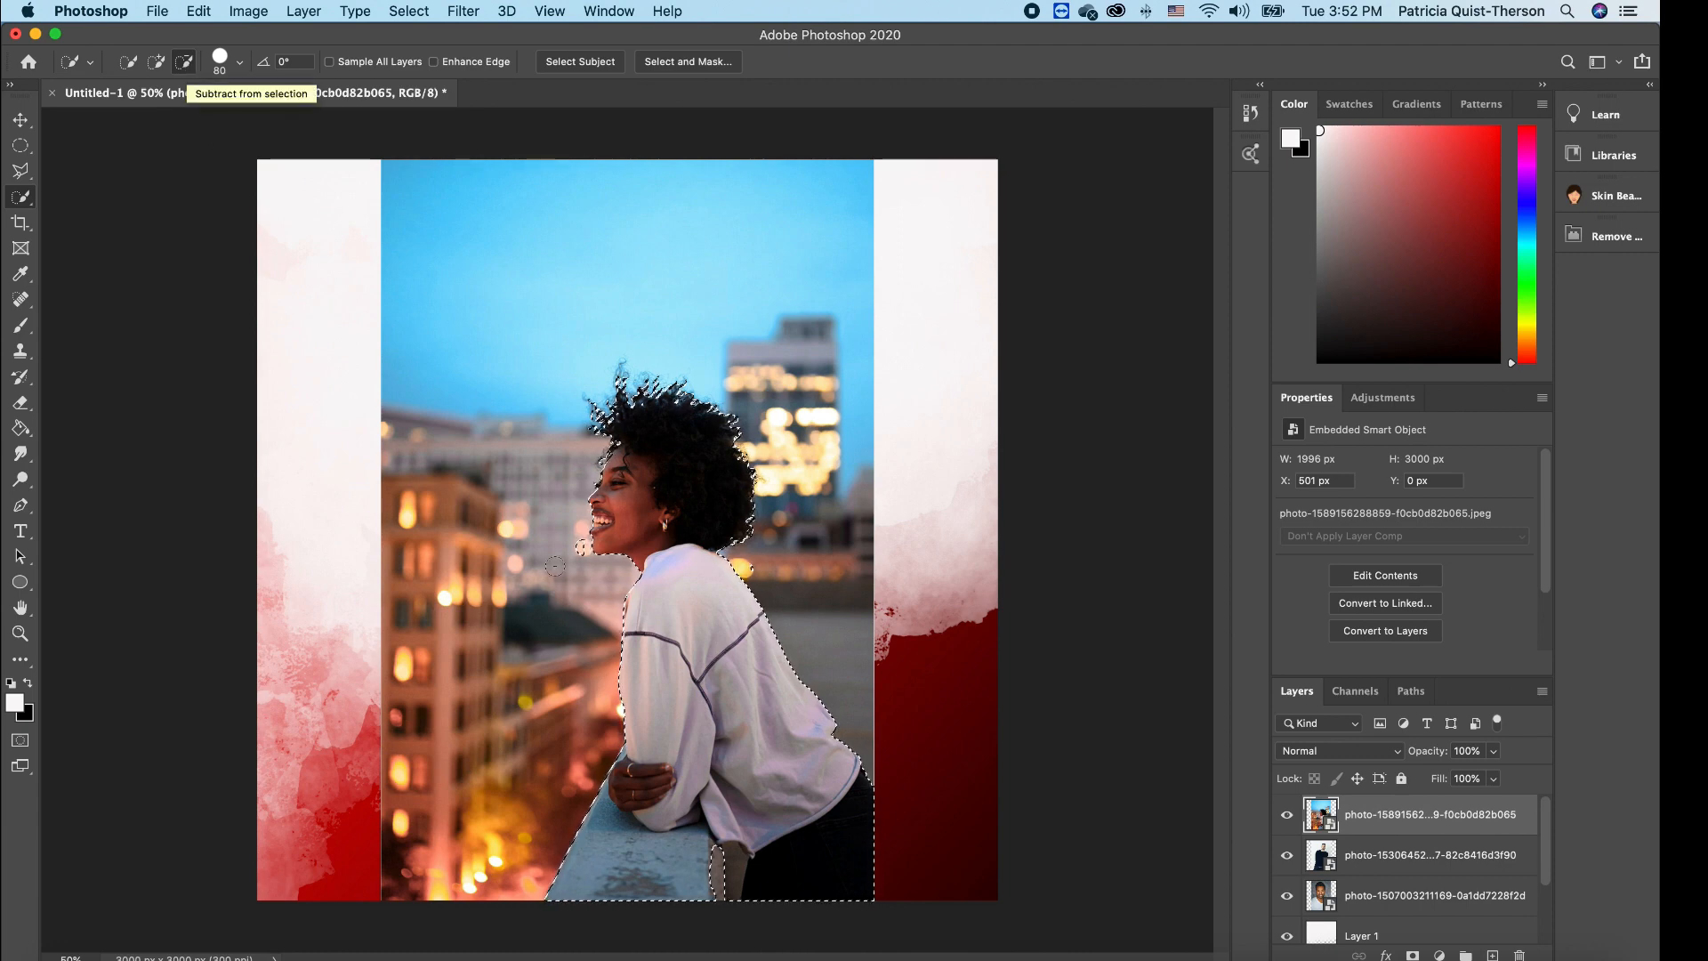
left_click(185, 63)
scroll(612, 534, "down", 1)
scroll(612, 534, "up", 5)
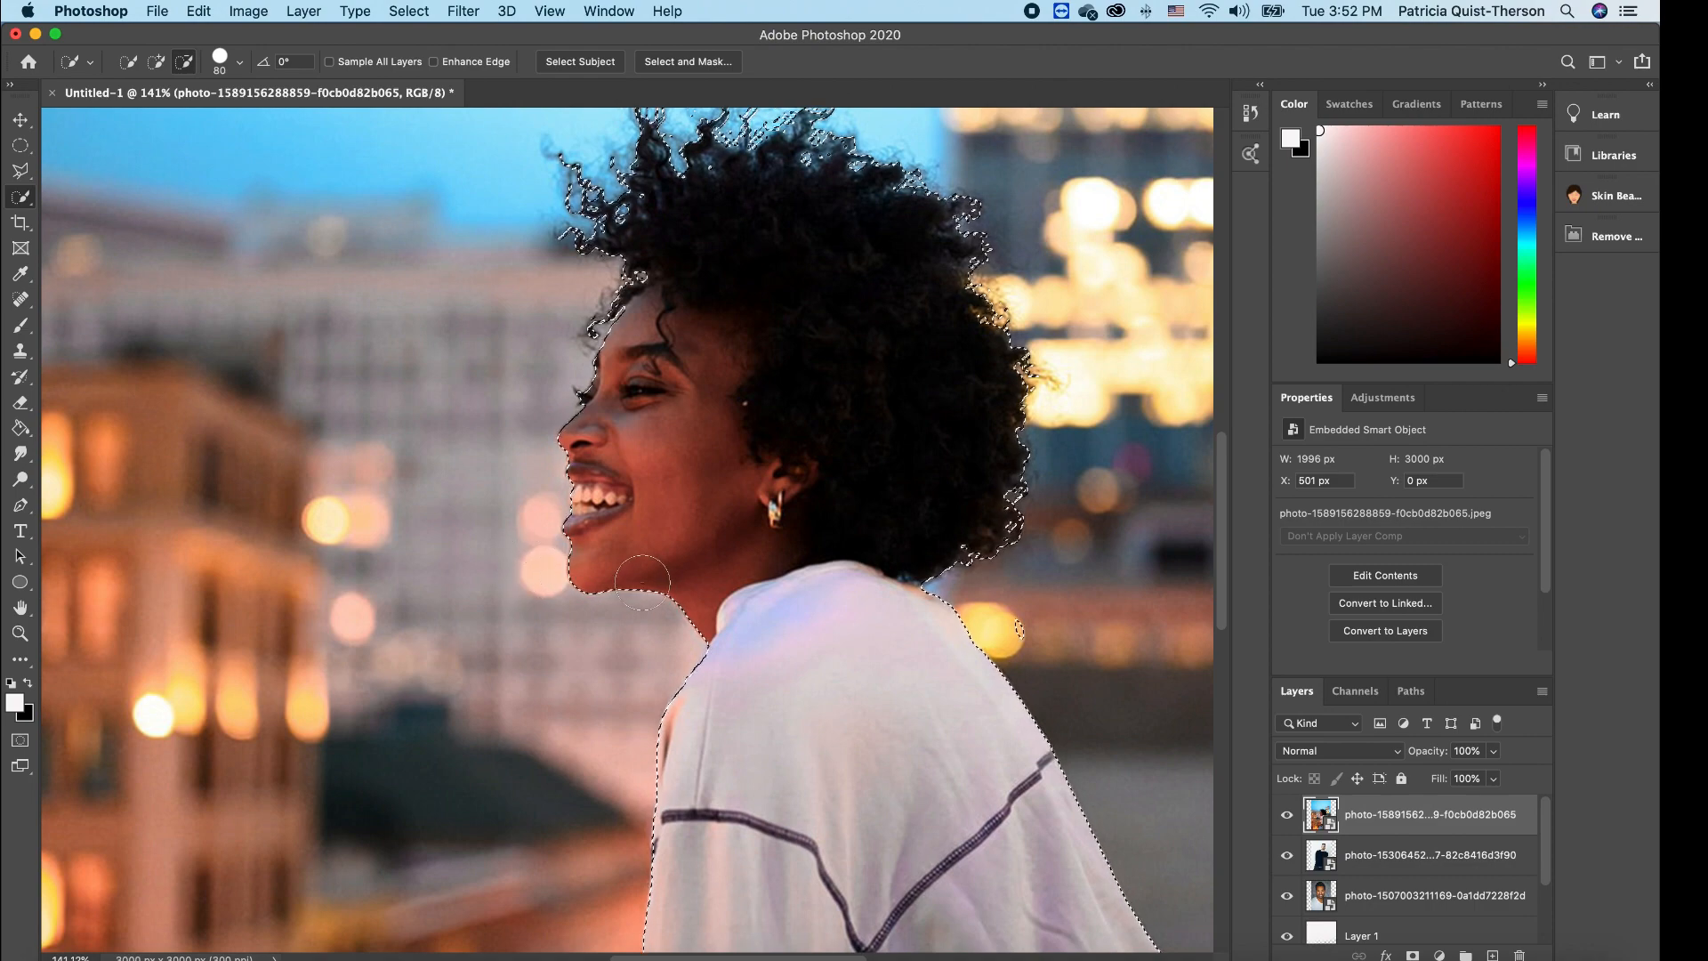
scroll(642, 582, "down", 3)
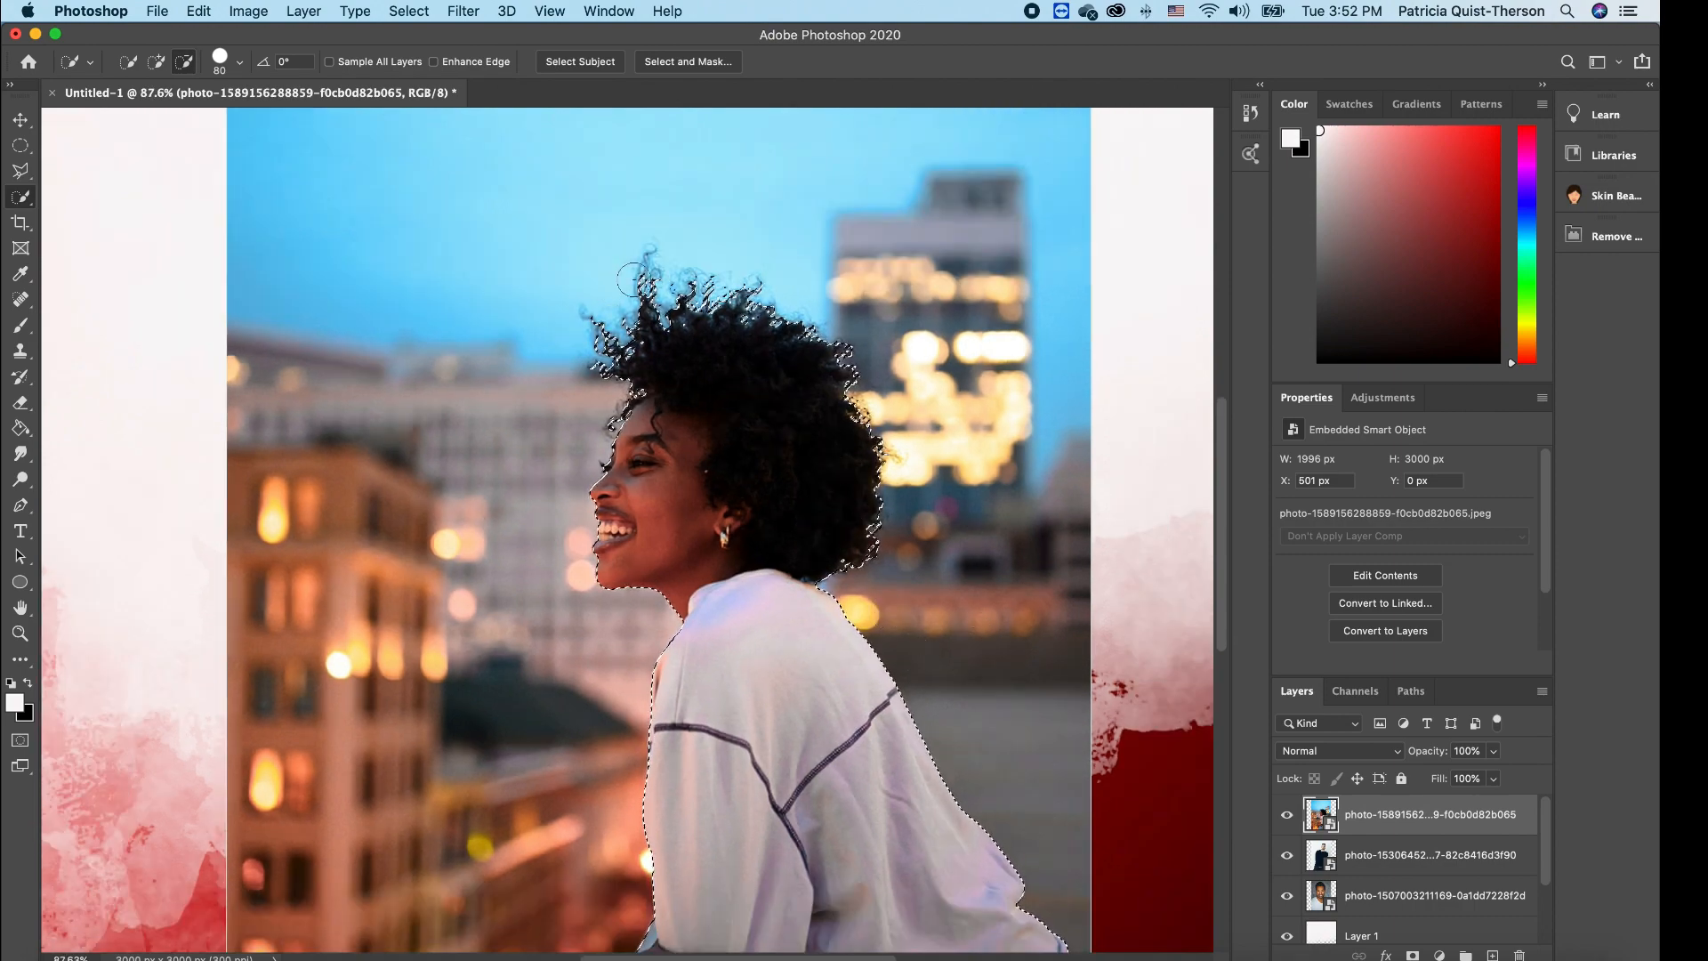
left_click(701, 62)
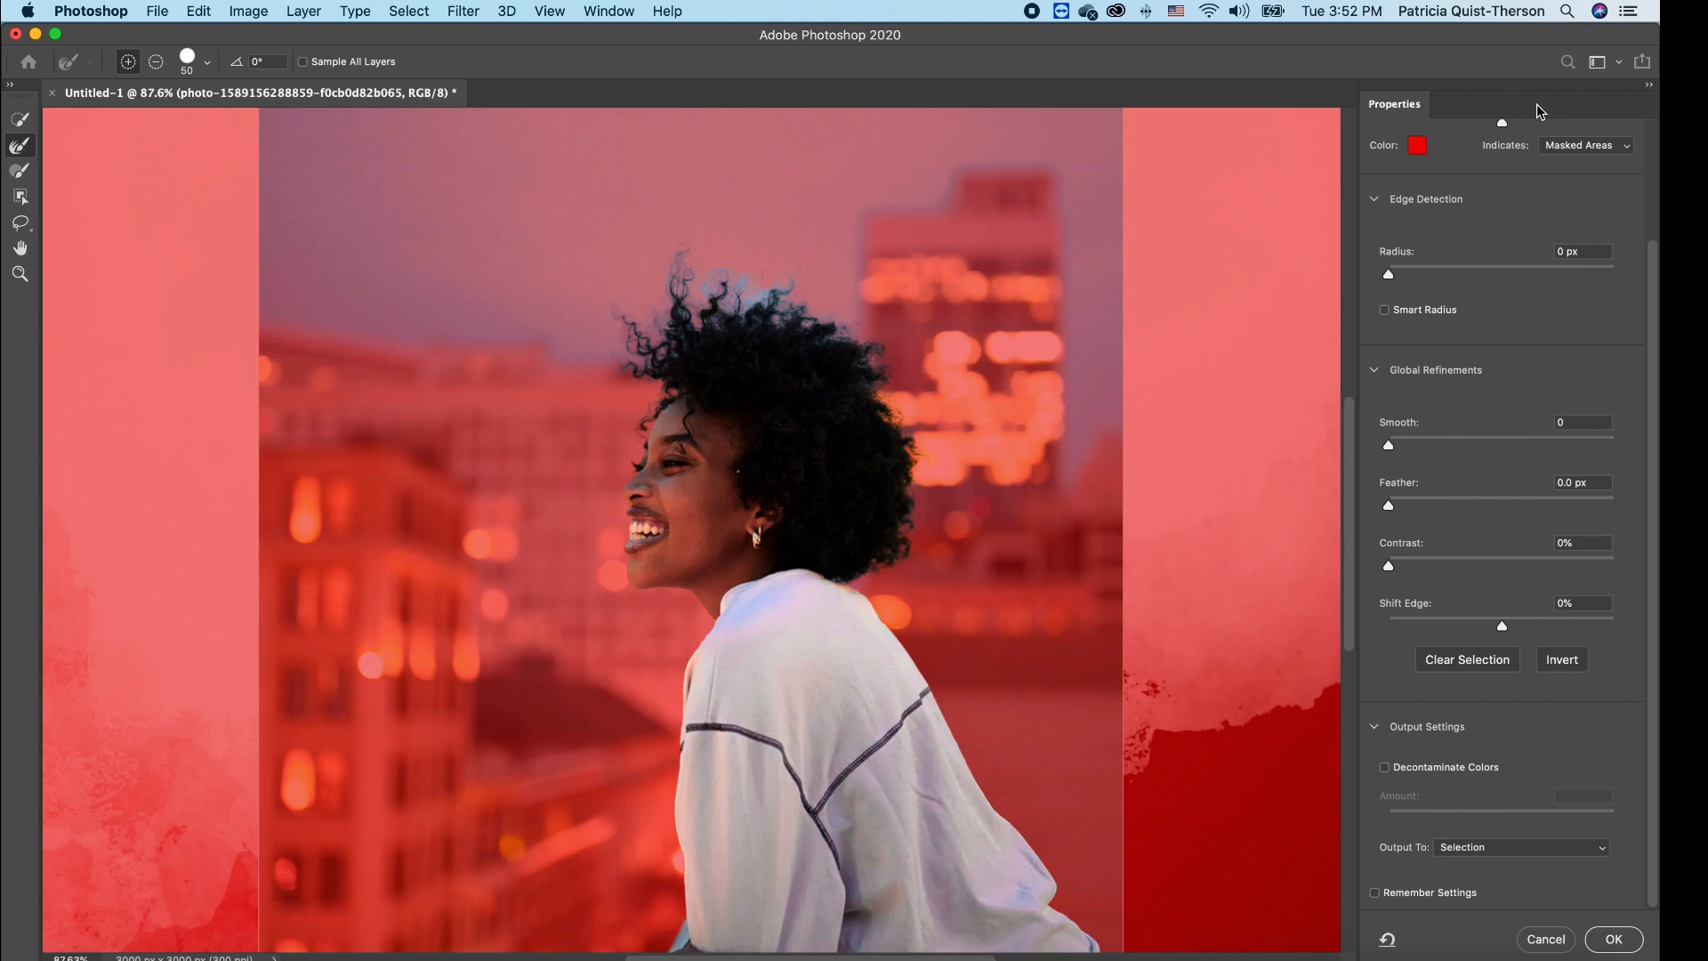
- Refine in Overlay view with 8 px edge radius, Decontaminate Colors, output to New Layer with Layer Mask
left_click_drag(1655, 267, 1656, 130)
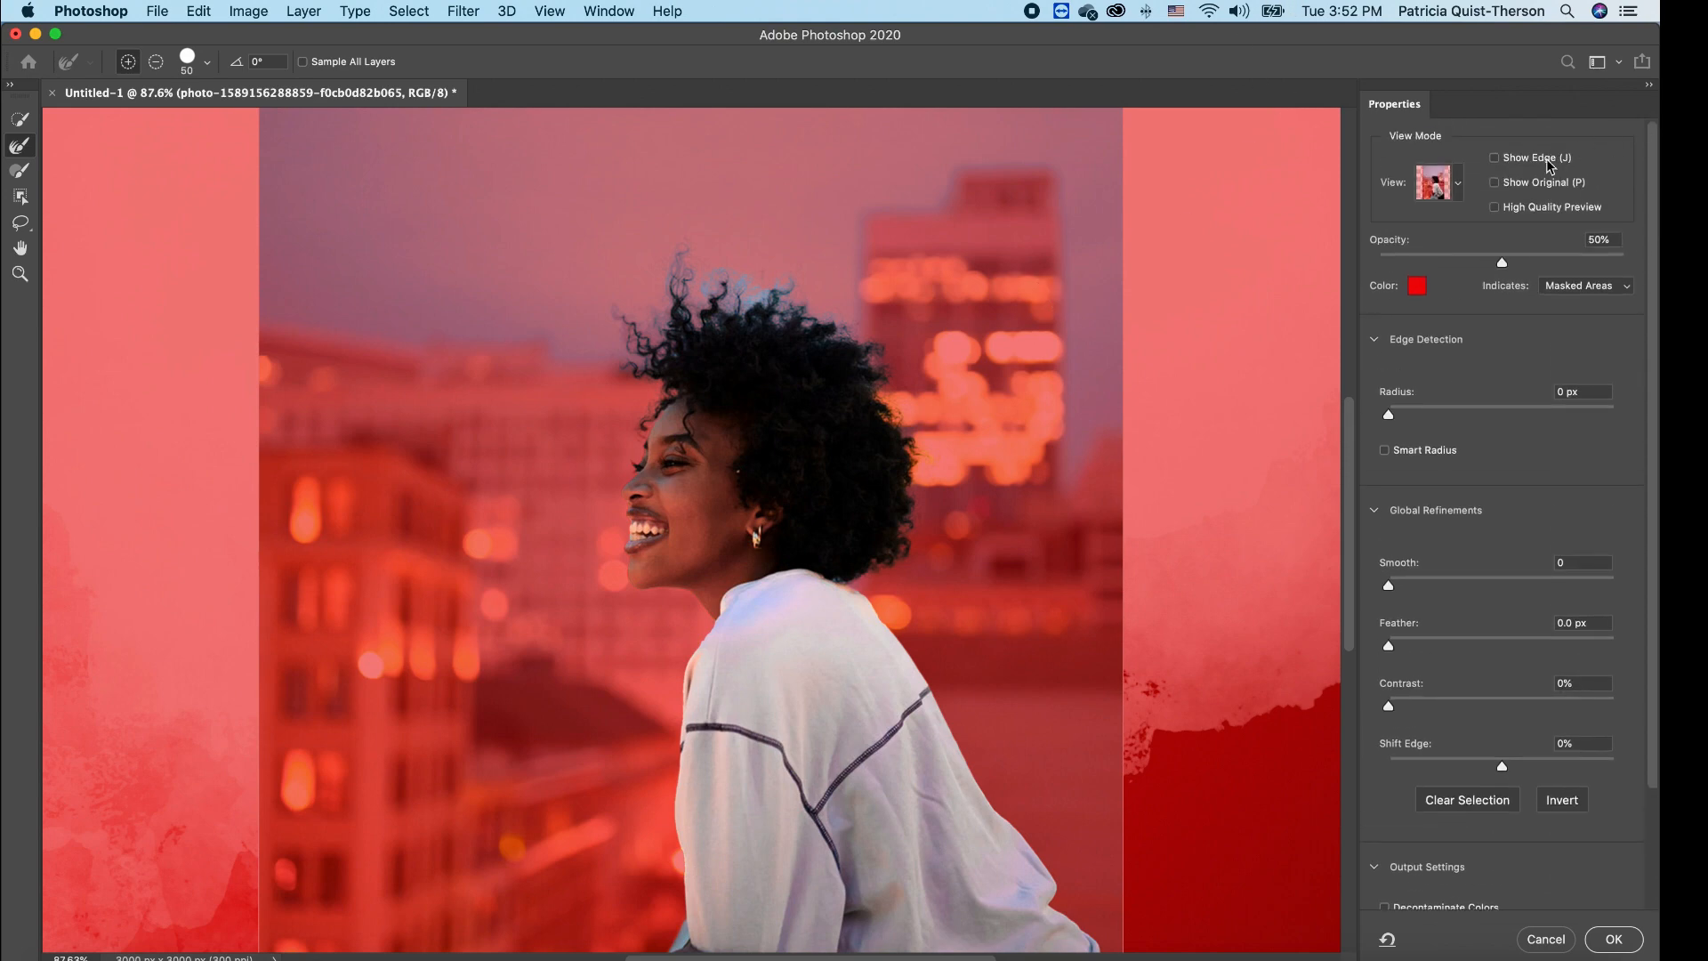
left_click(1457, 185)
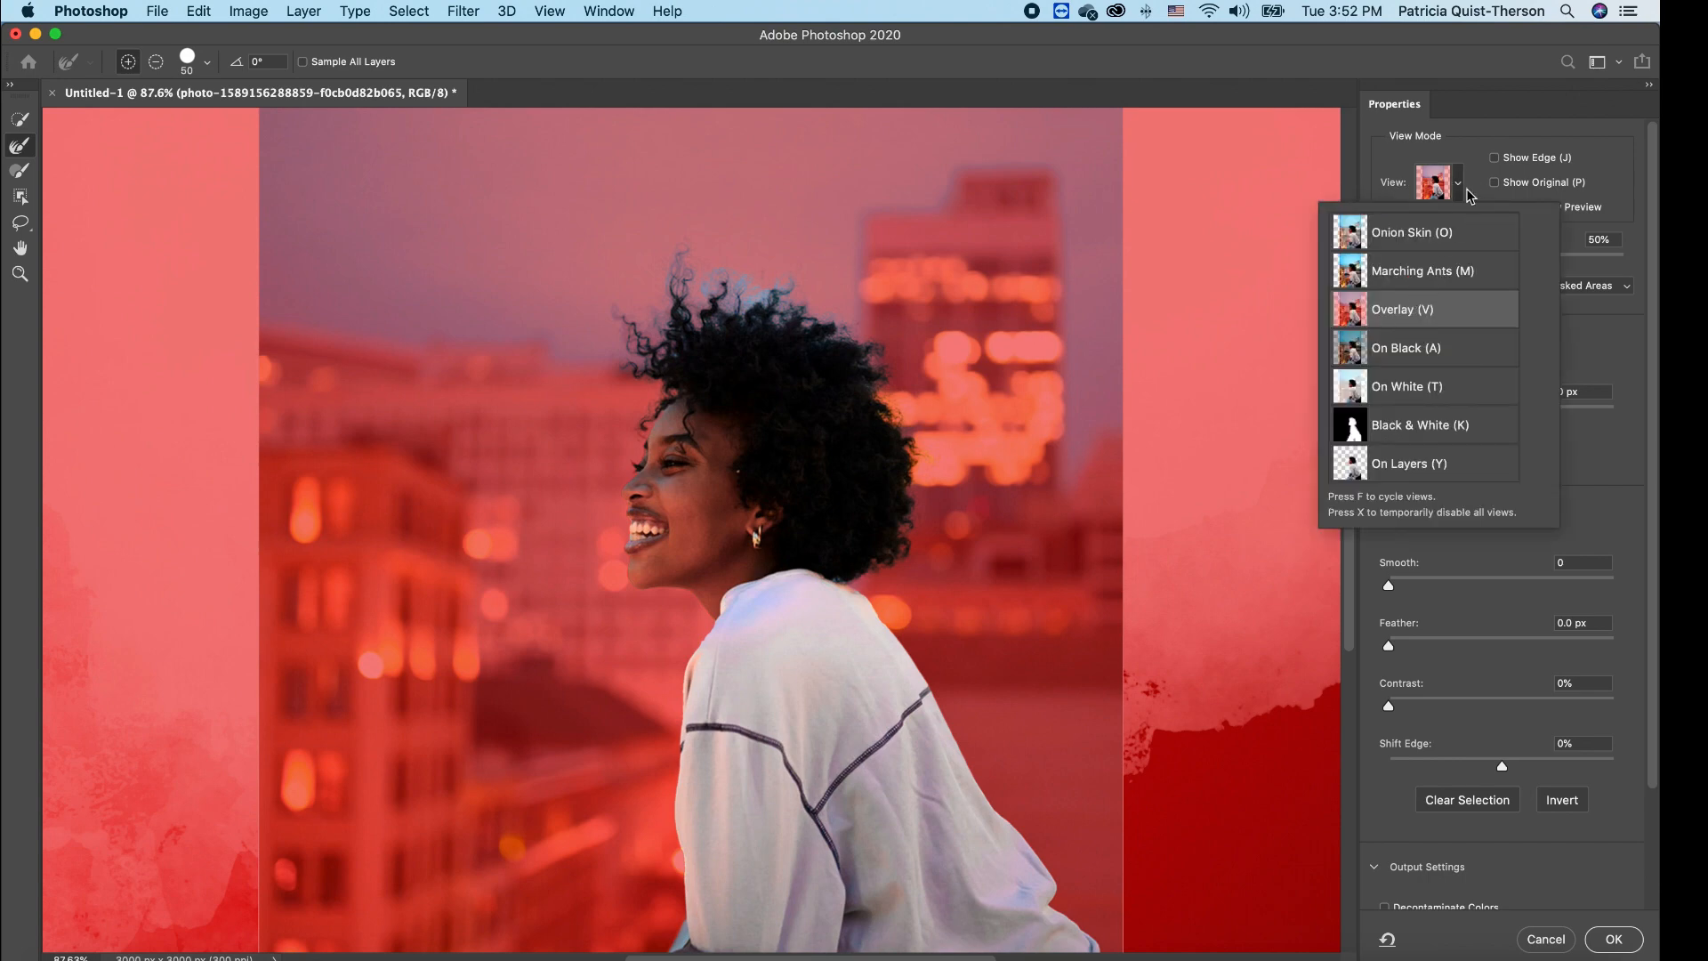
left_click(1459, 189)
left_click_drag(1394, 415, 1469, 414)
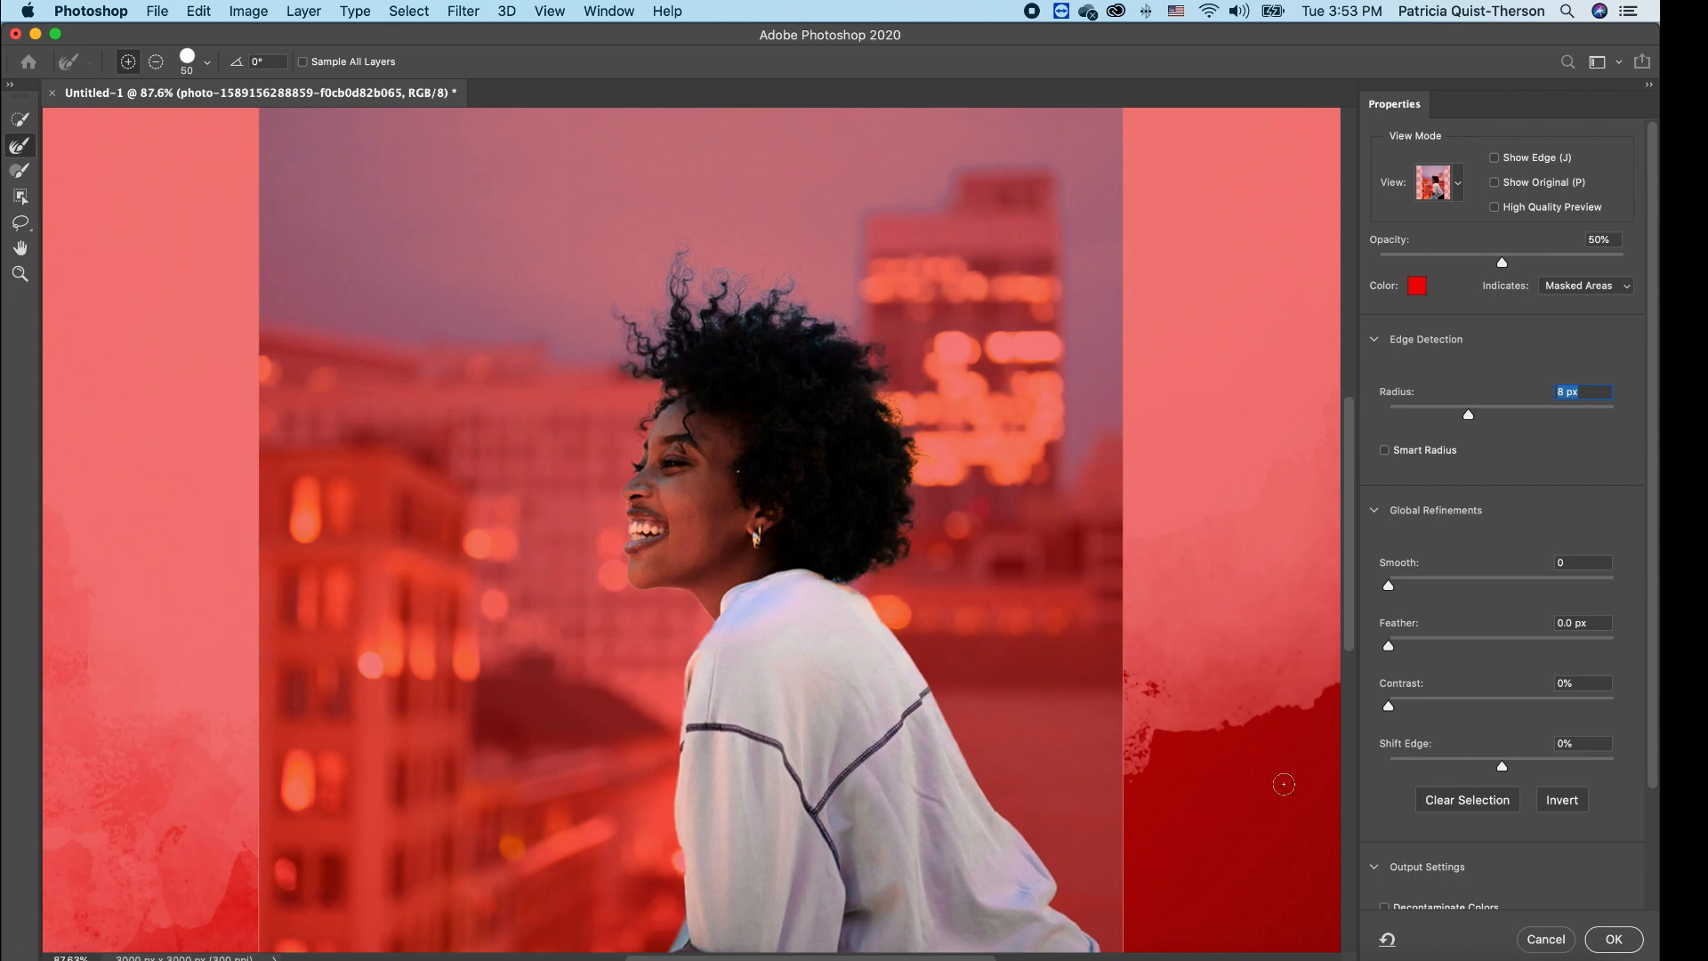
scroll(1657, 589, "down", 3)
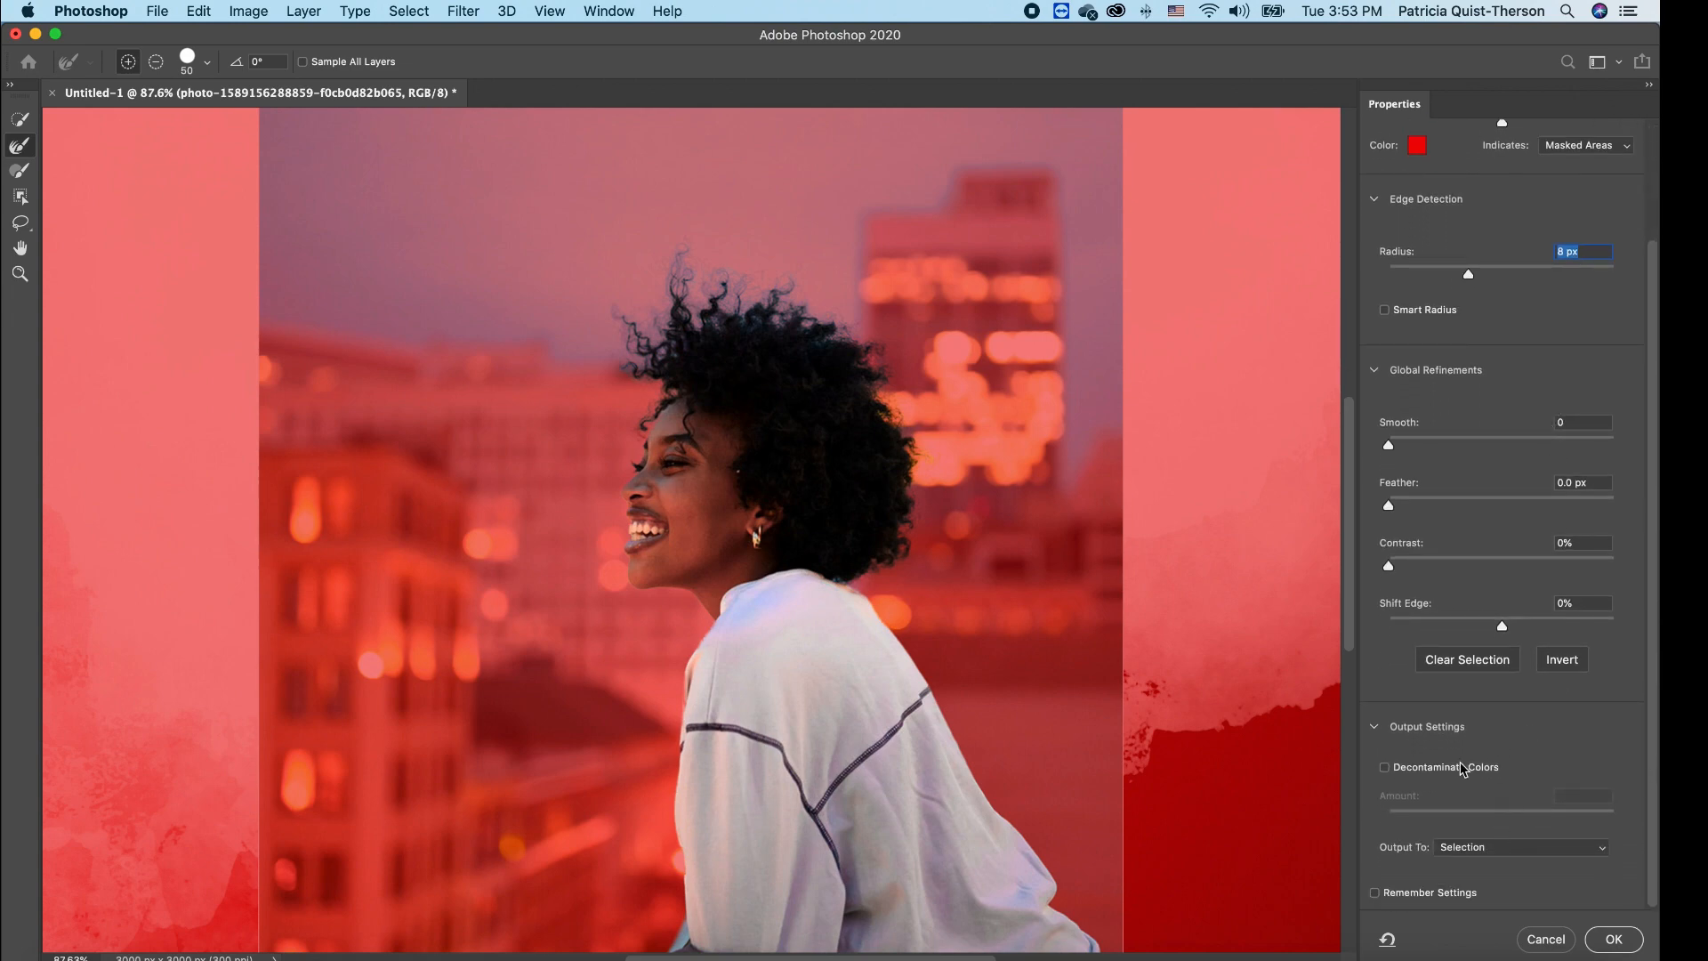
left_click(1385, 768)
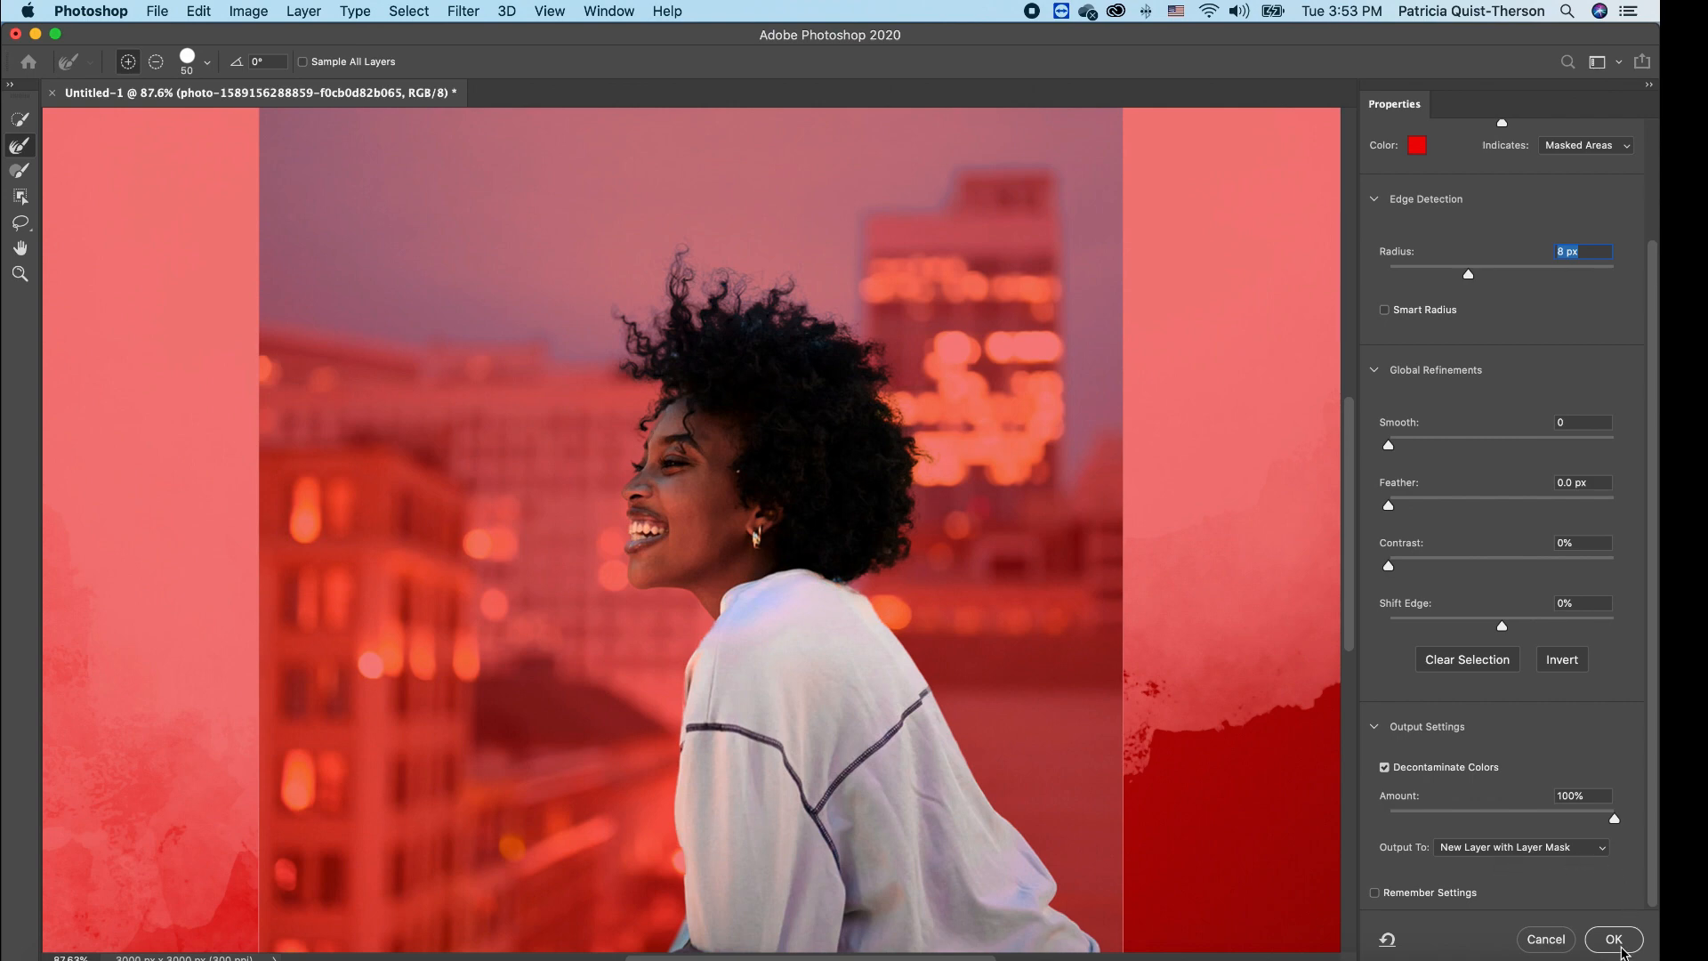
left_click(1618, 940)
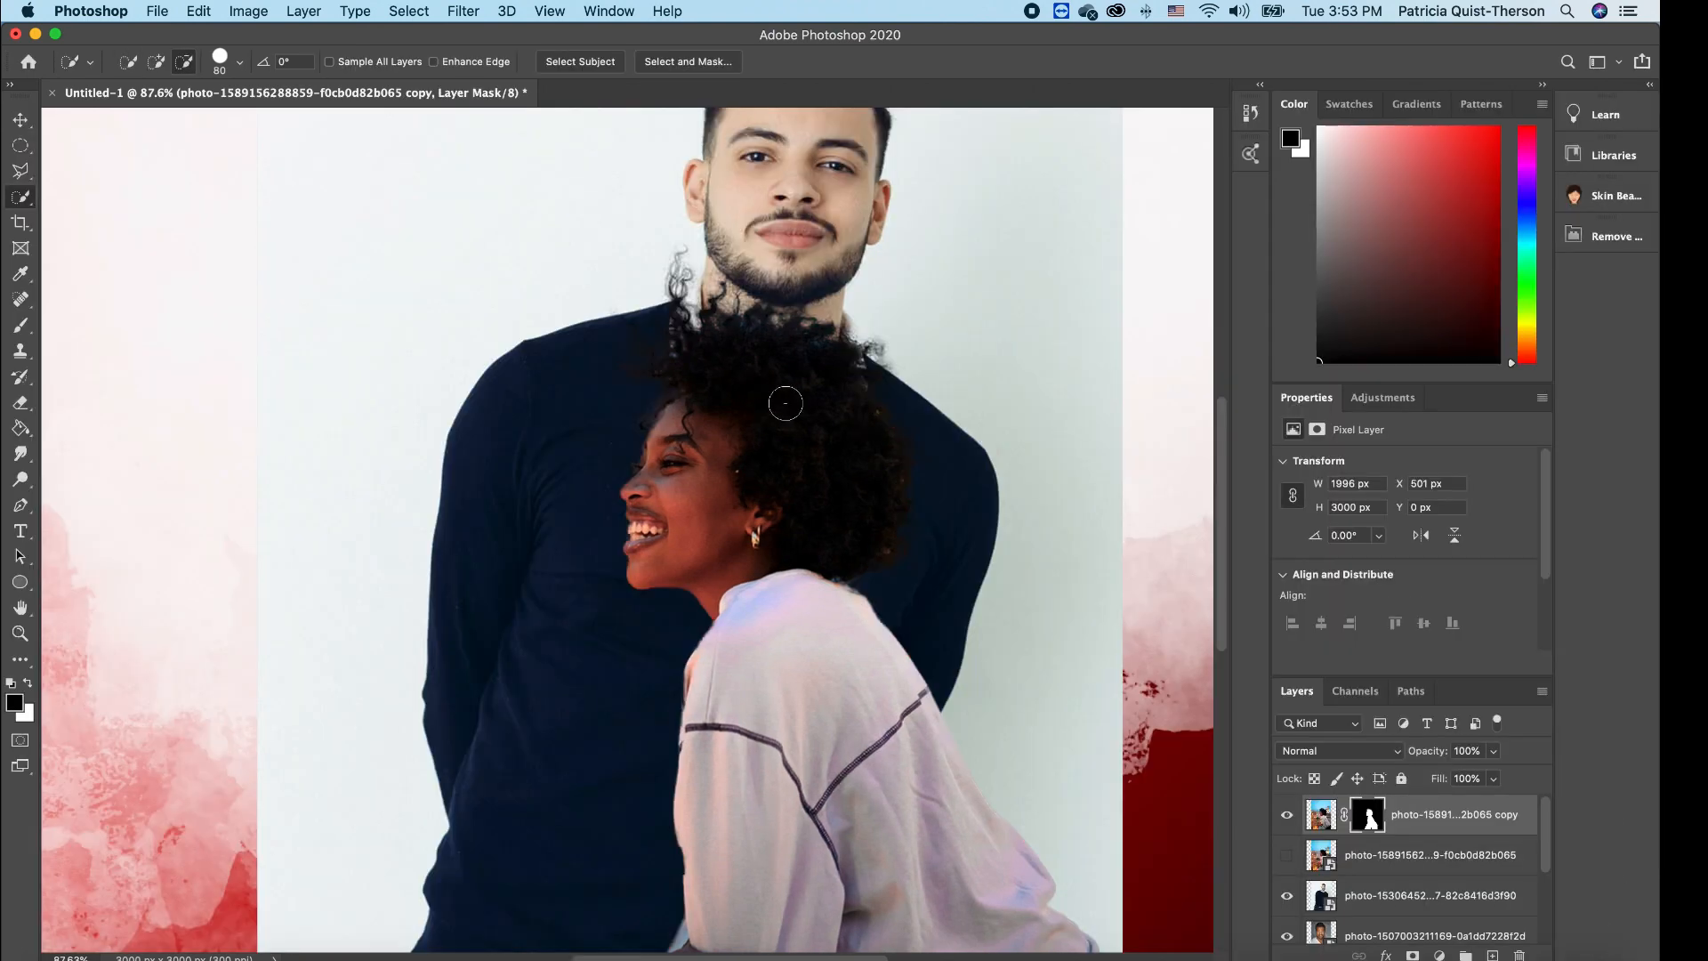
- Move the cut-out woman up and to the right
scroll(789, 402, "up", 5)
scroll(790, 402, "down", 15)
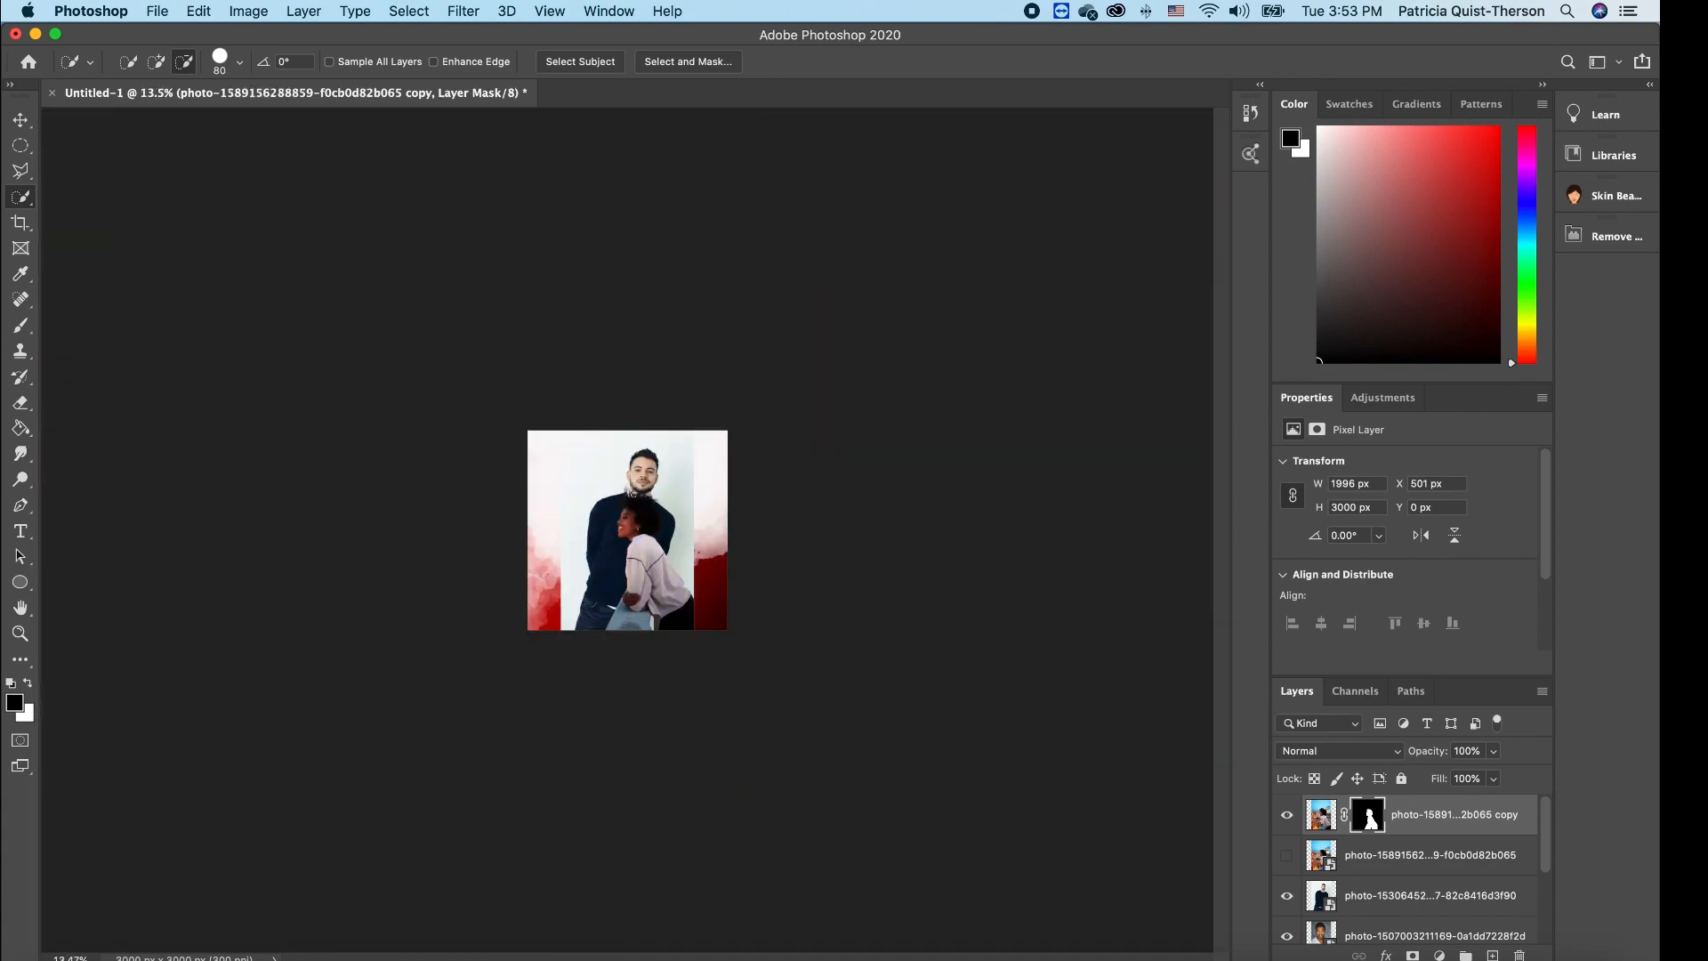
scroll(632, 492, "up", 4)
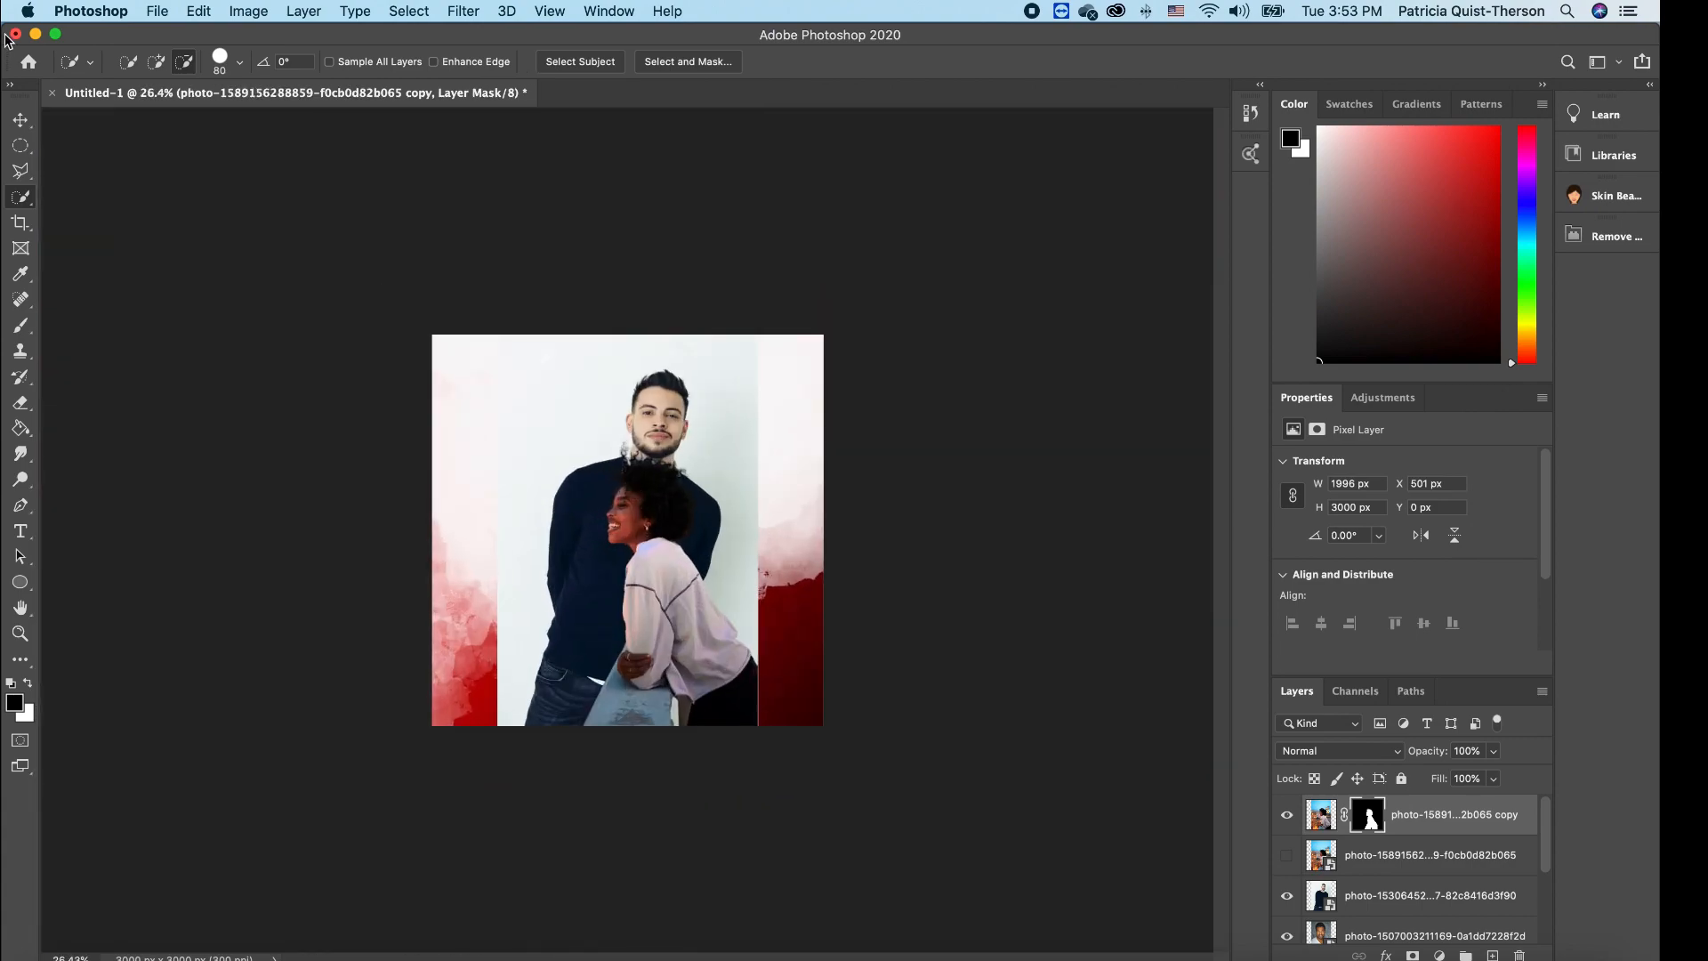
left_click(20, 119)
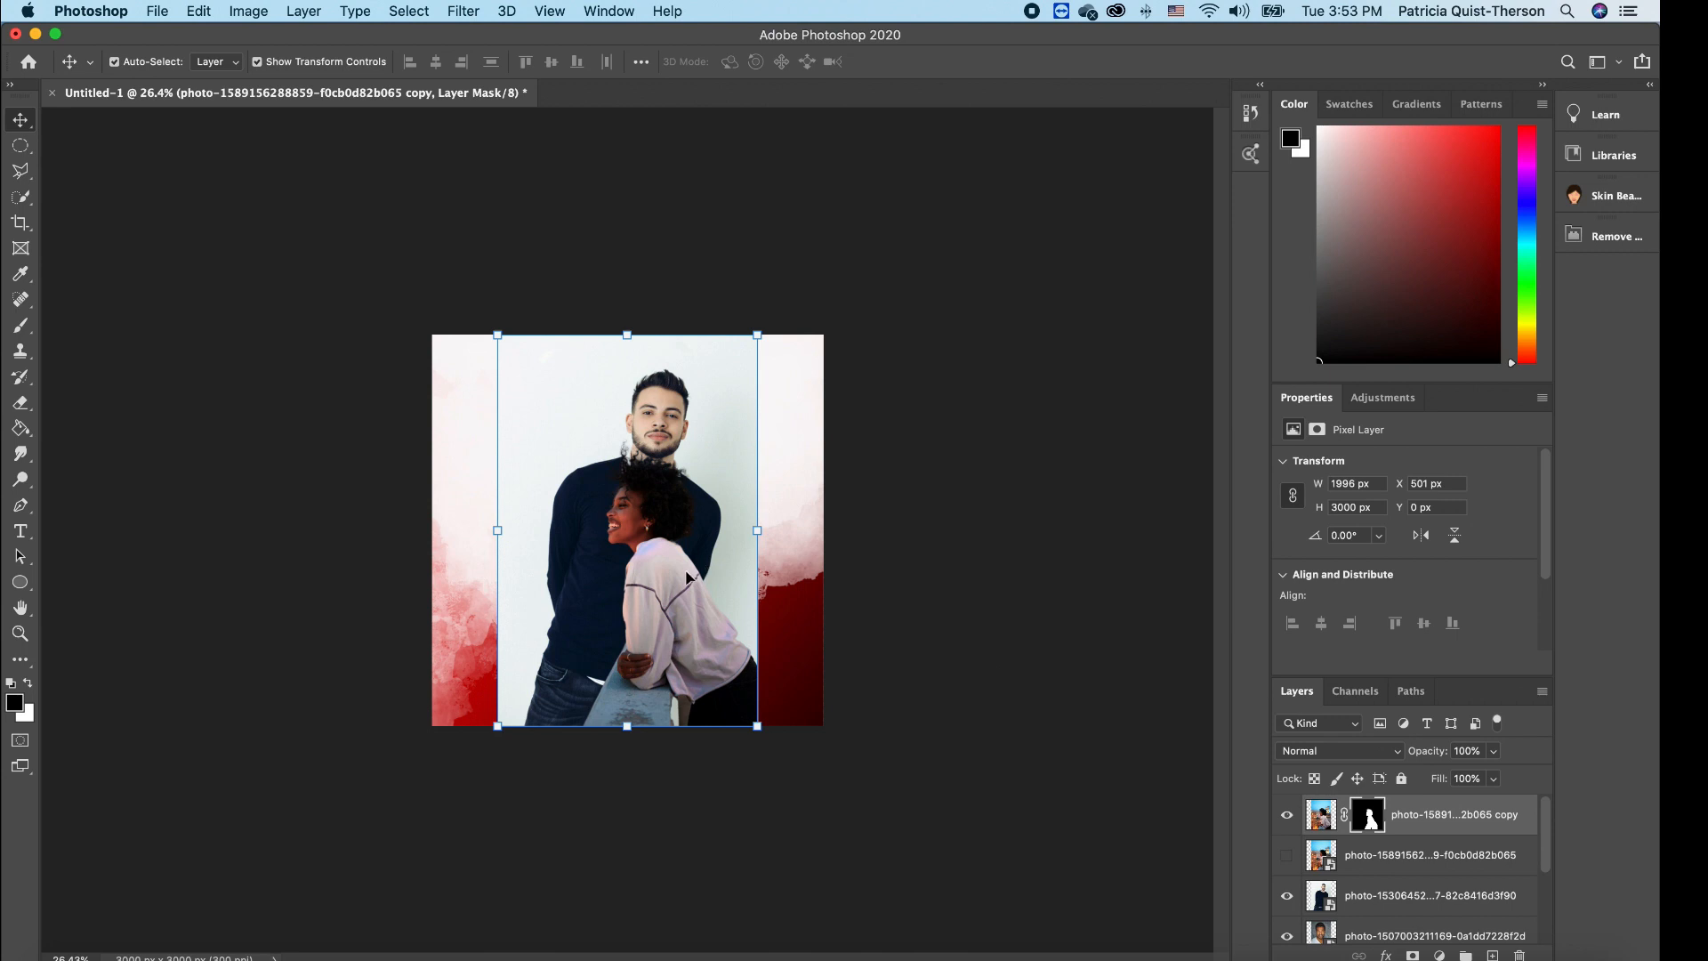
left_click_drag(671, 592, 771, 514)
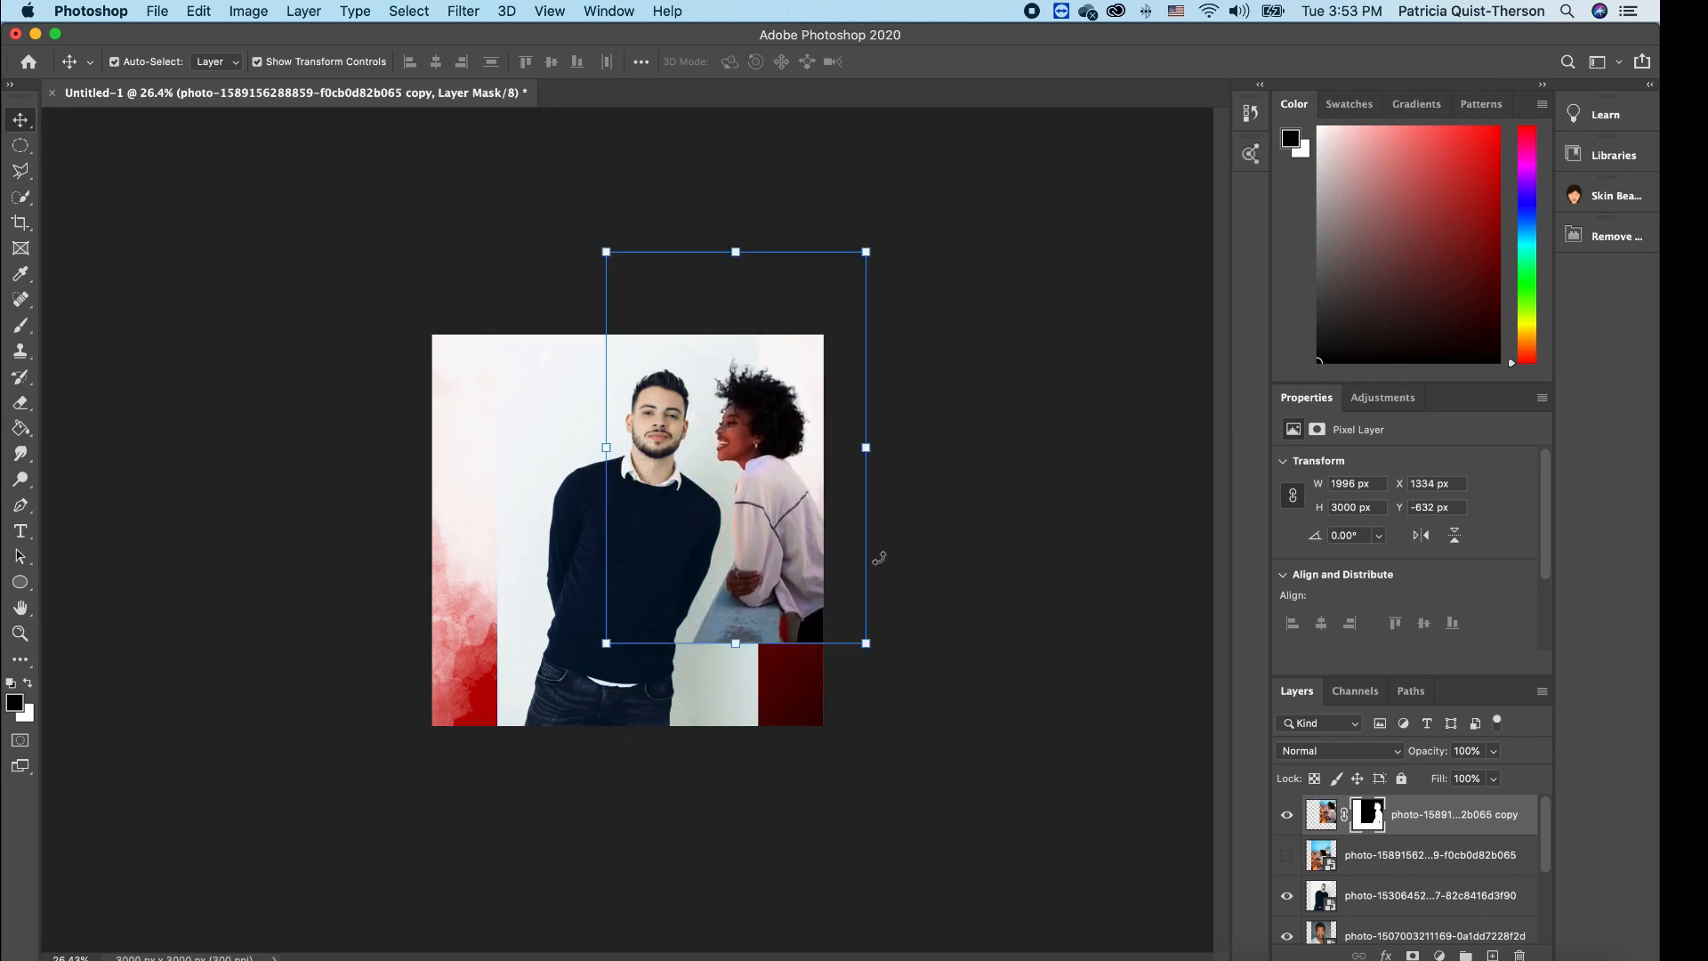
- Move the navy-sweater man's photo down-left and tilt it about 8.44°
left_click(585, 625)
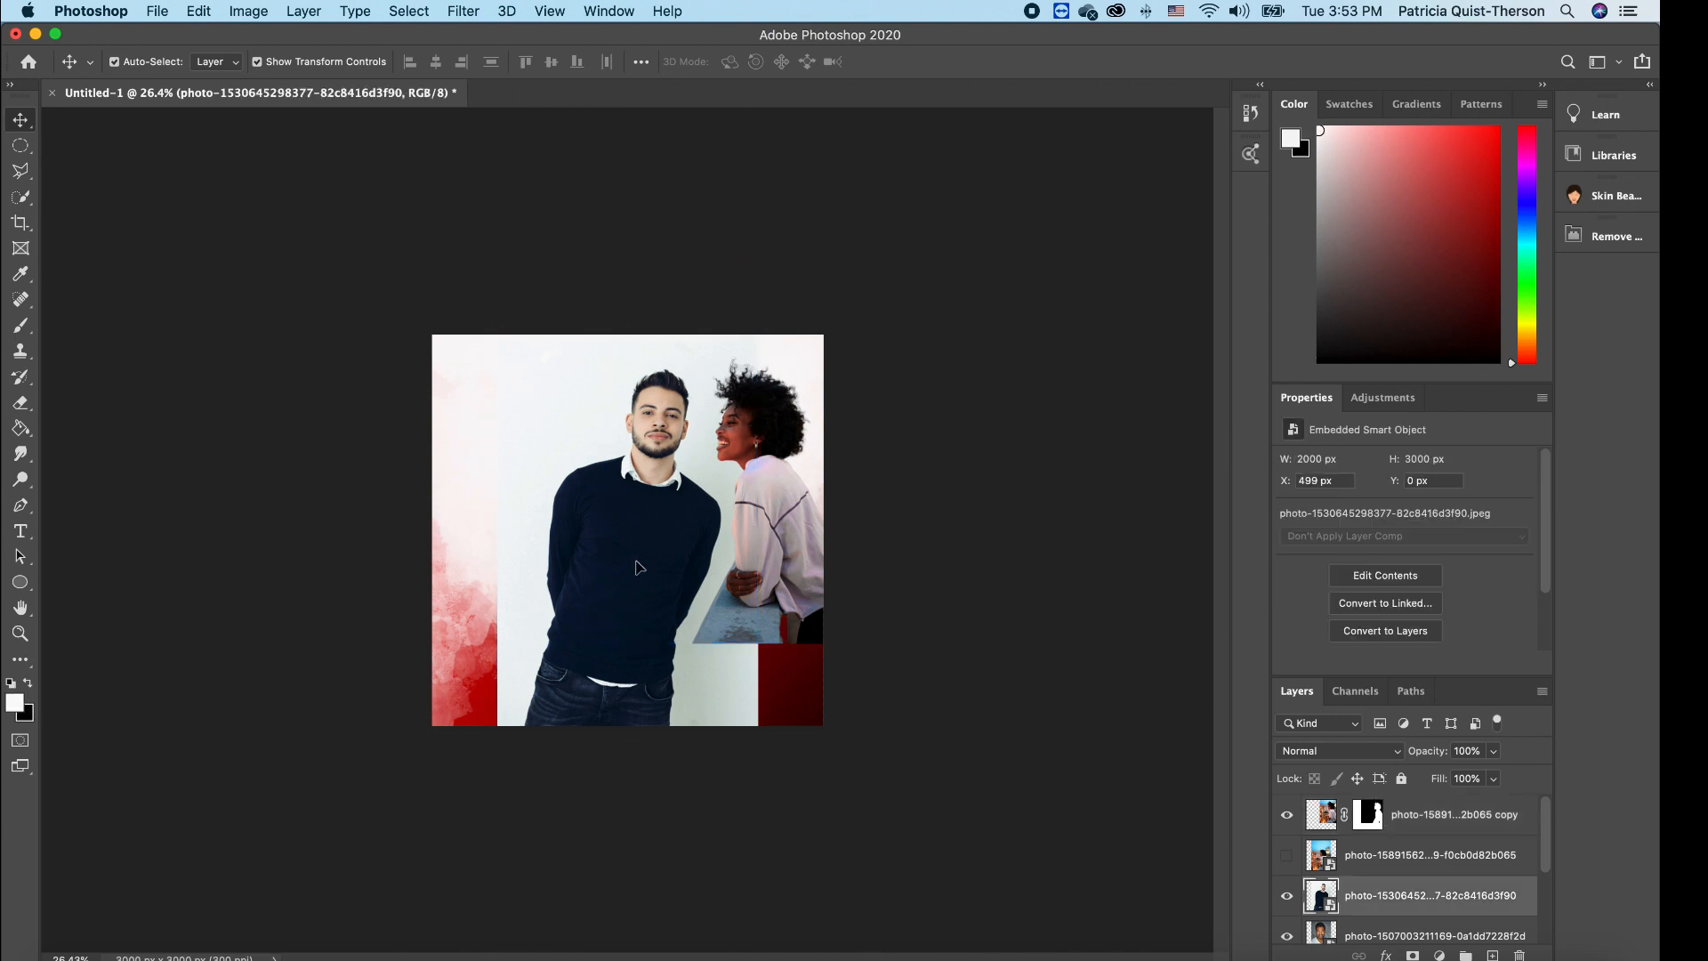
left_click_drag(639, 567, 601, 593)
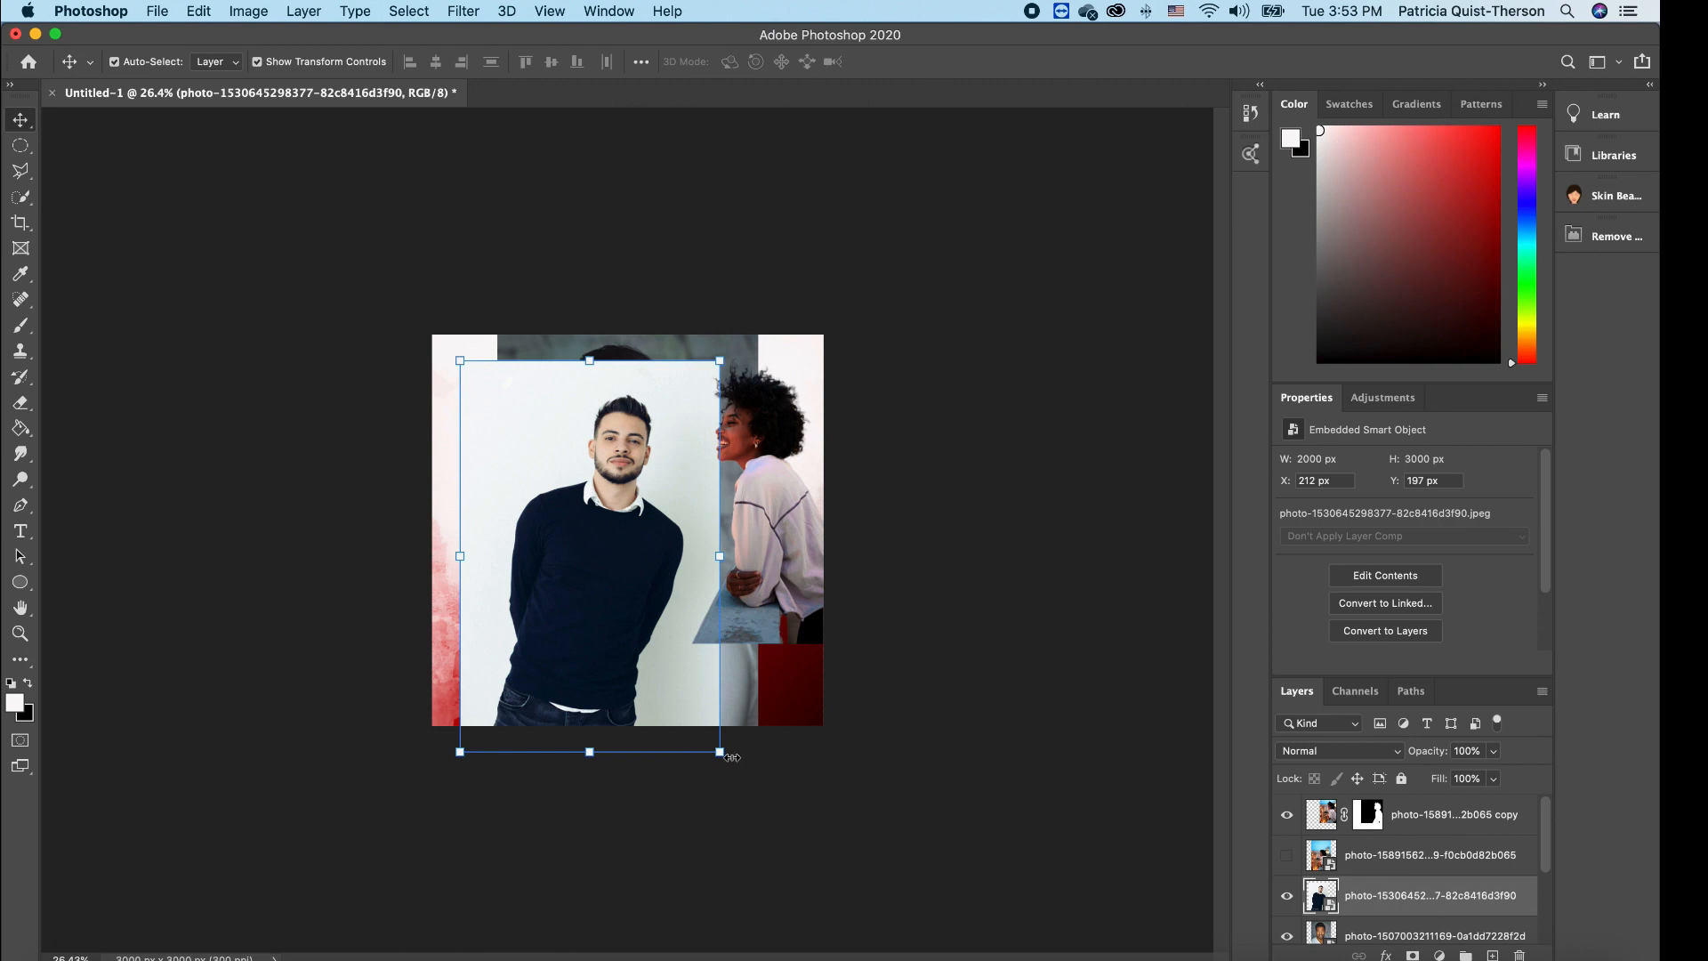
left_click_drag(731, 769, 763, 730)
key("Return")
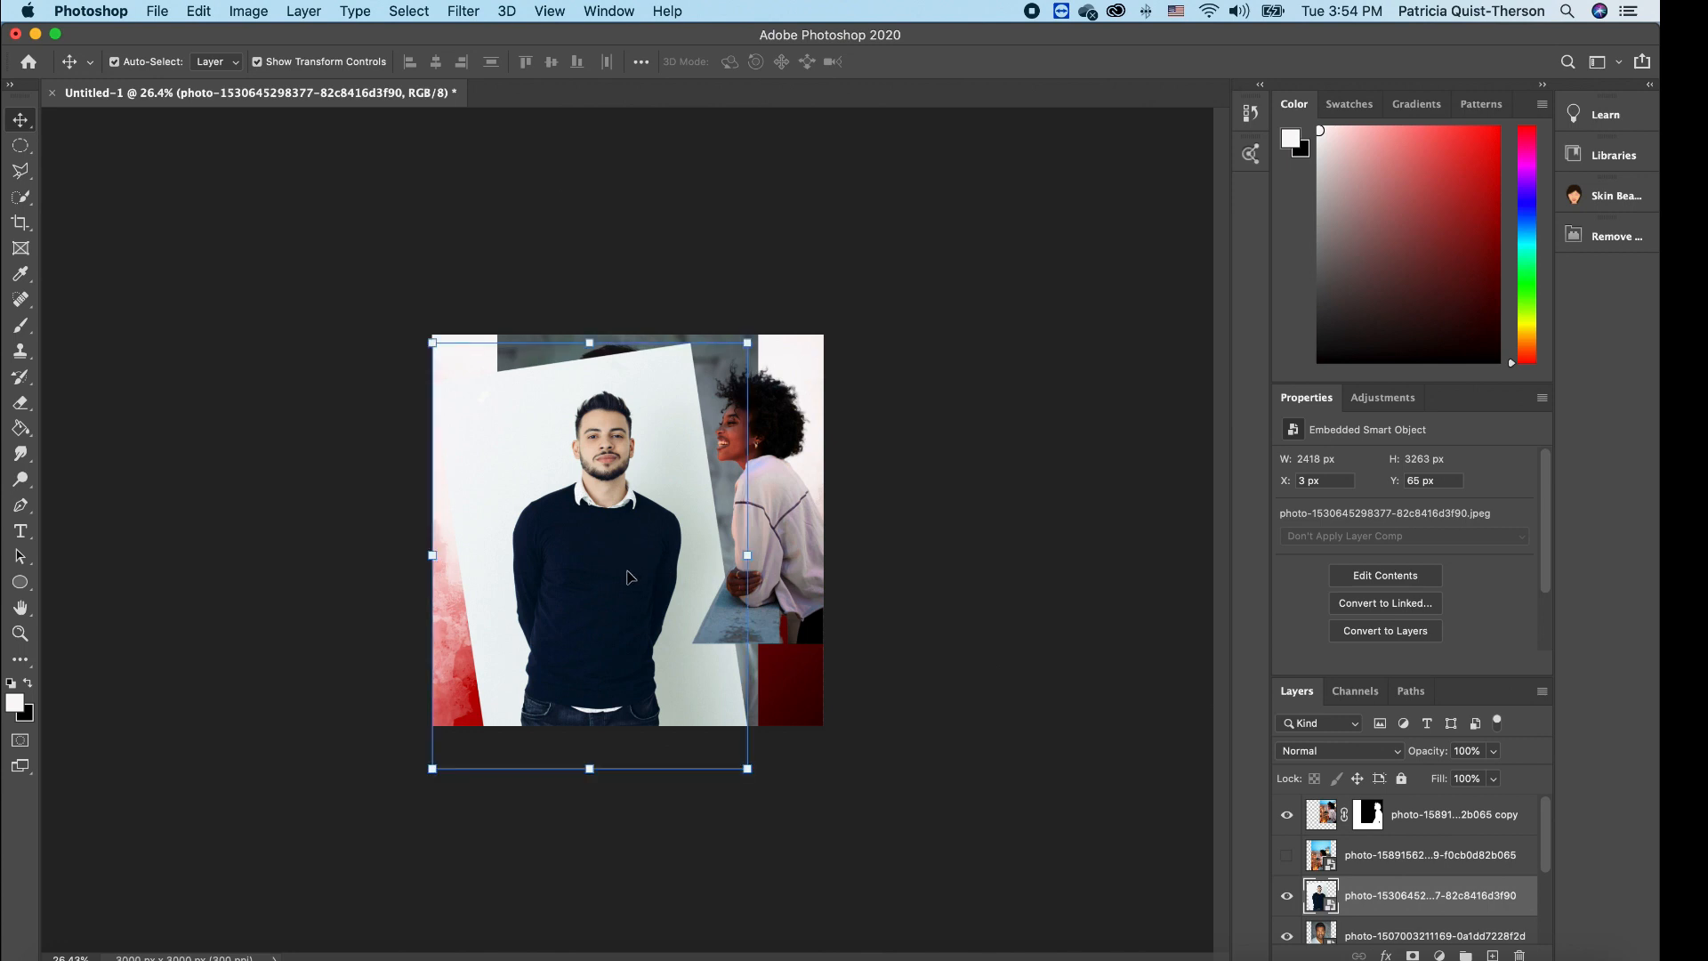
left_click(199, 12)
mouse_move(276, 469)
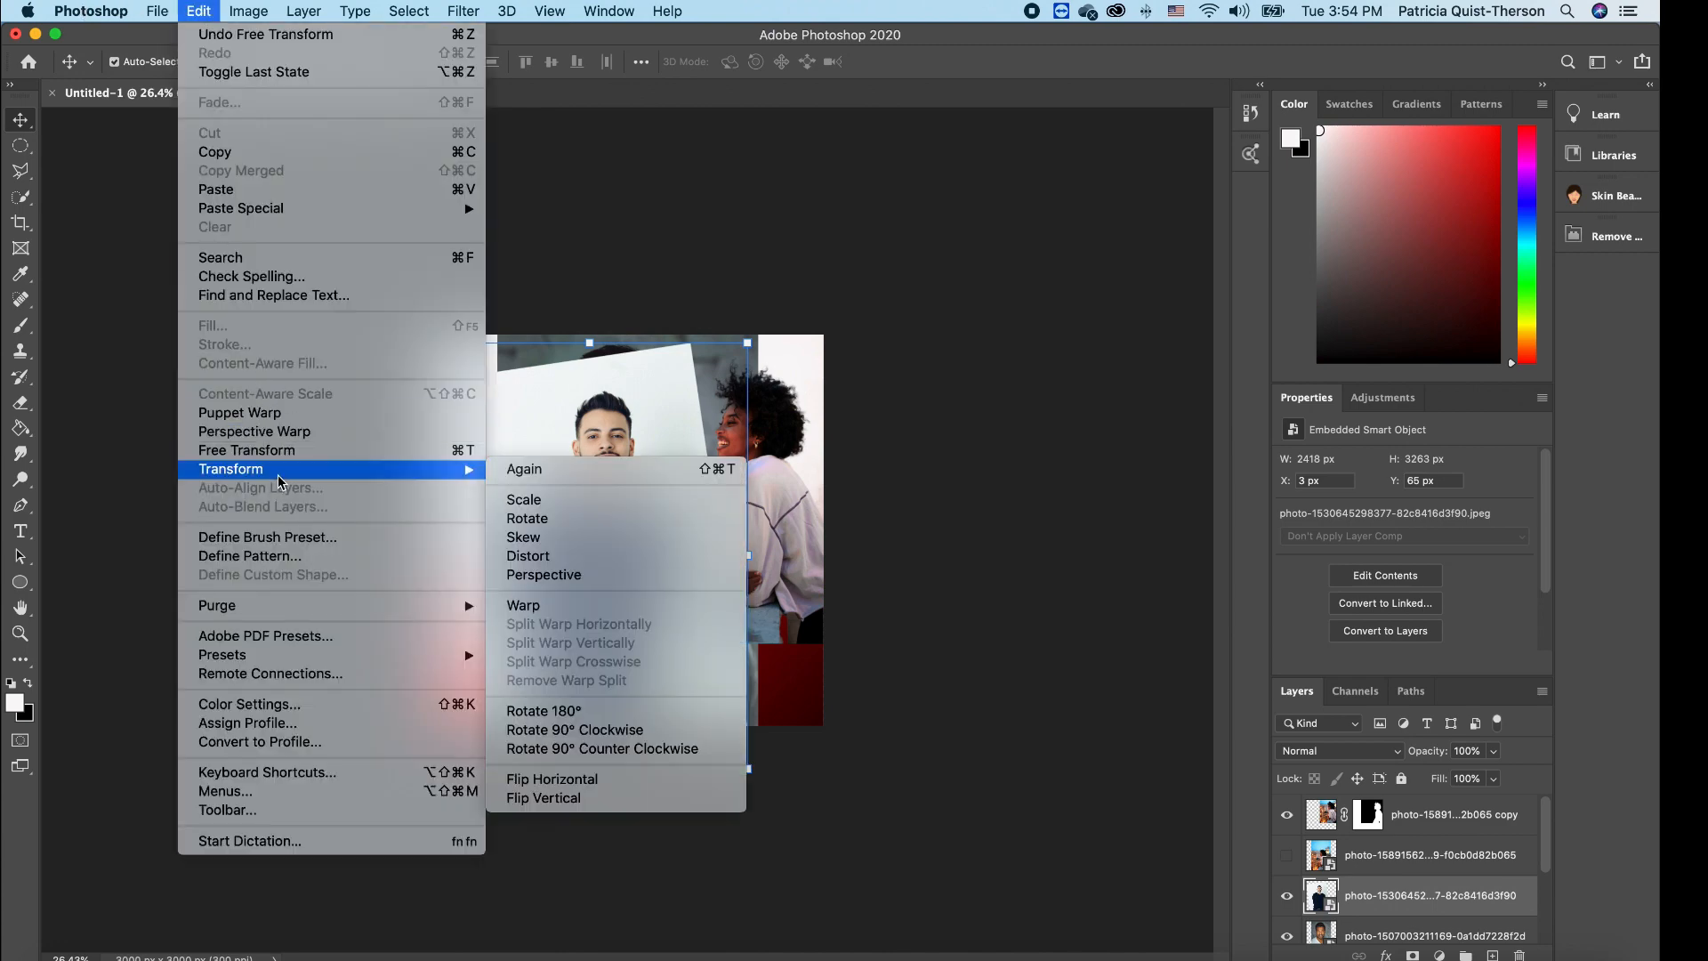
left_click(527, 518)
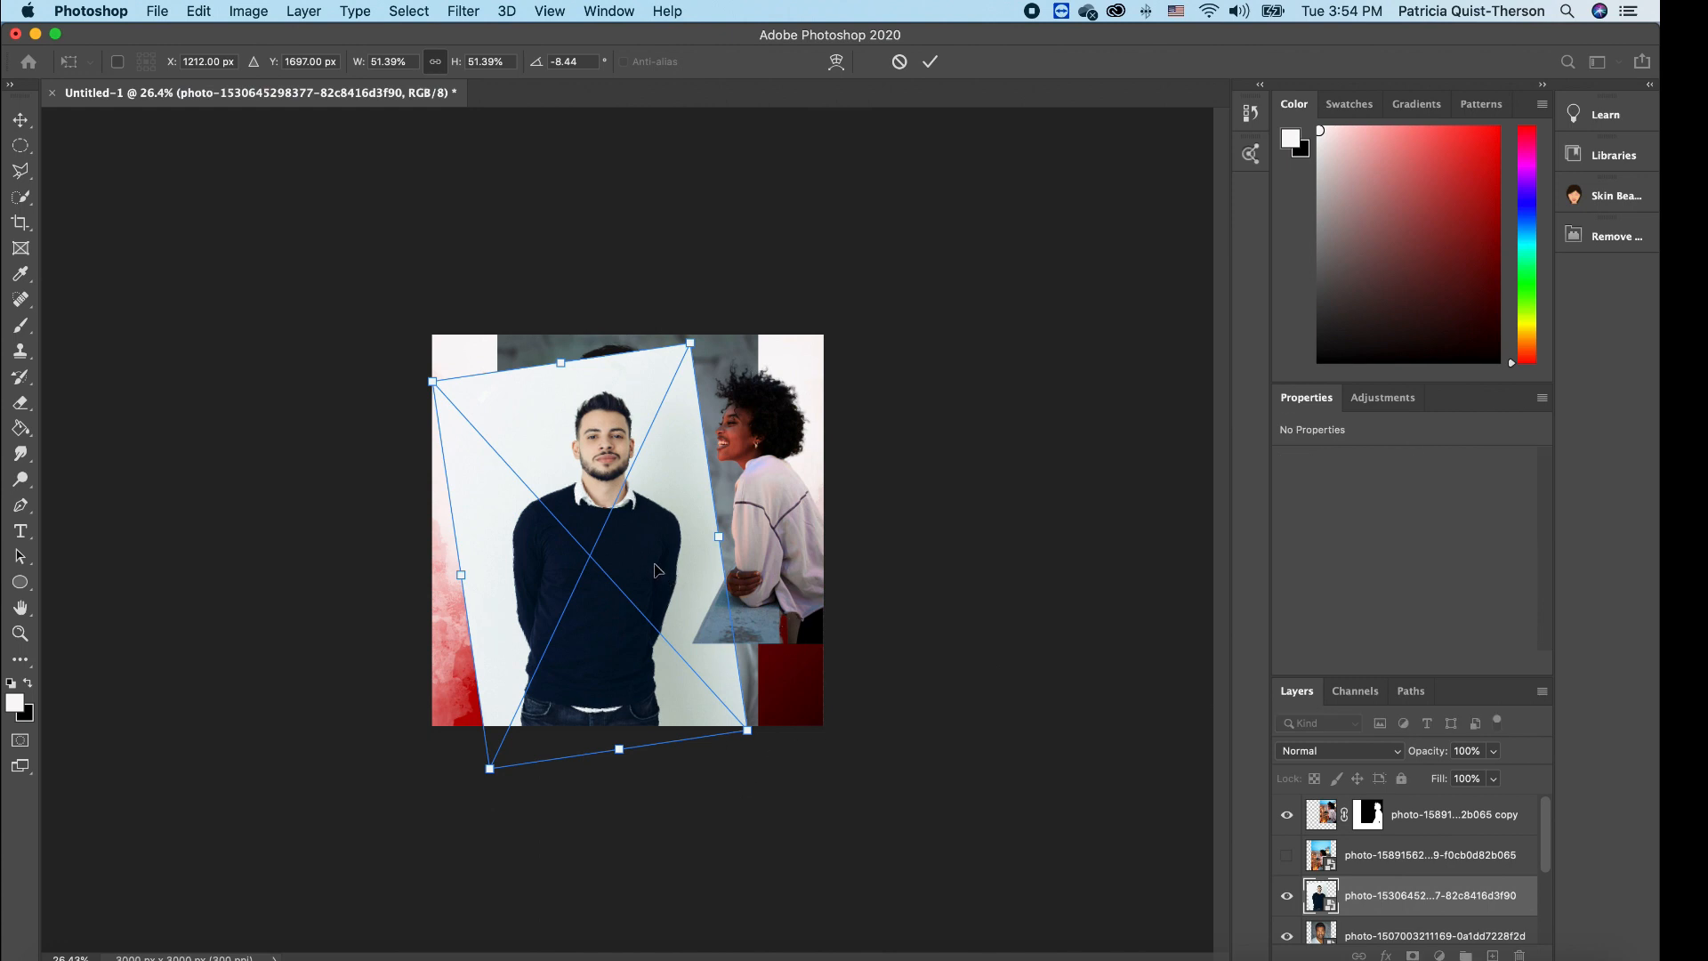
key("Return")
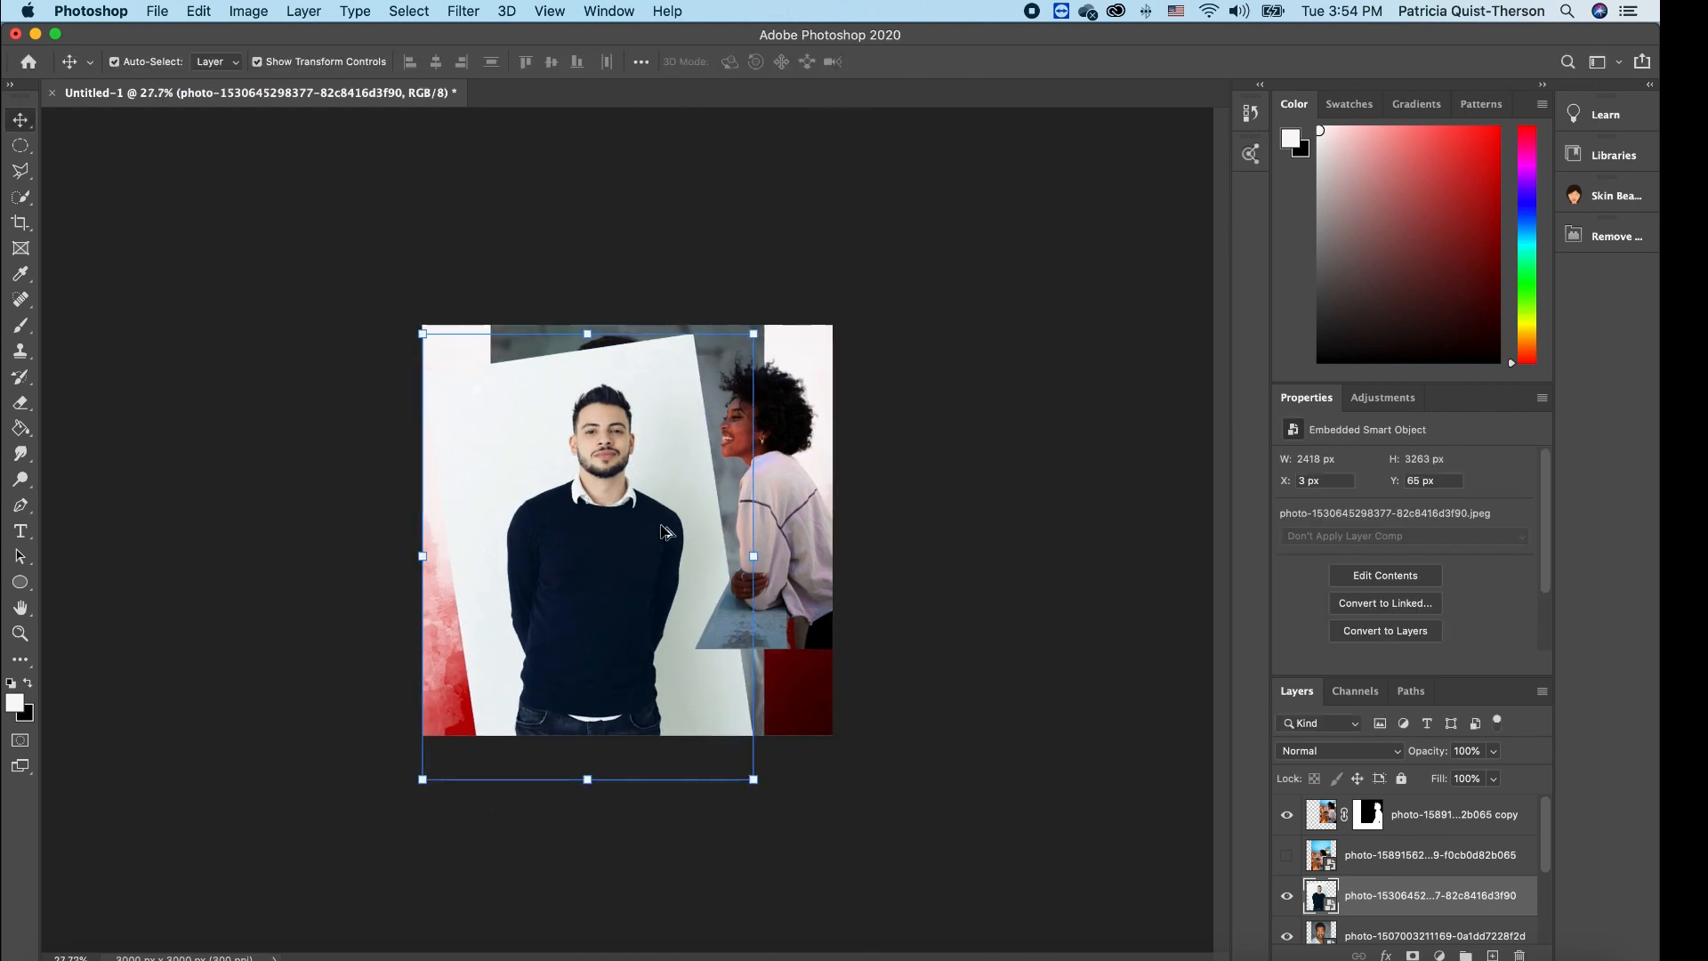
scroll(661, 531, "up", 5)
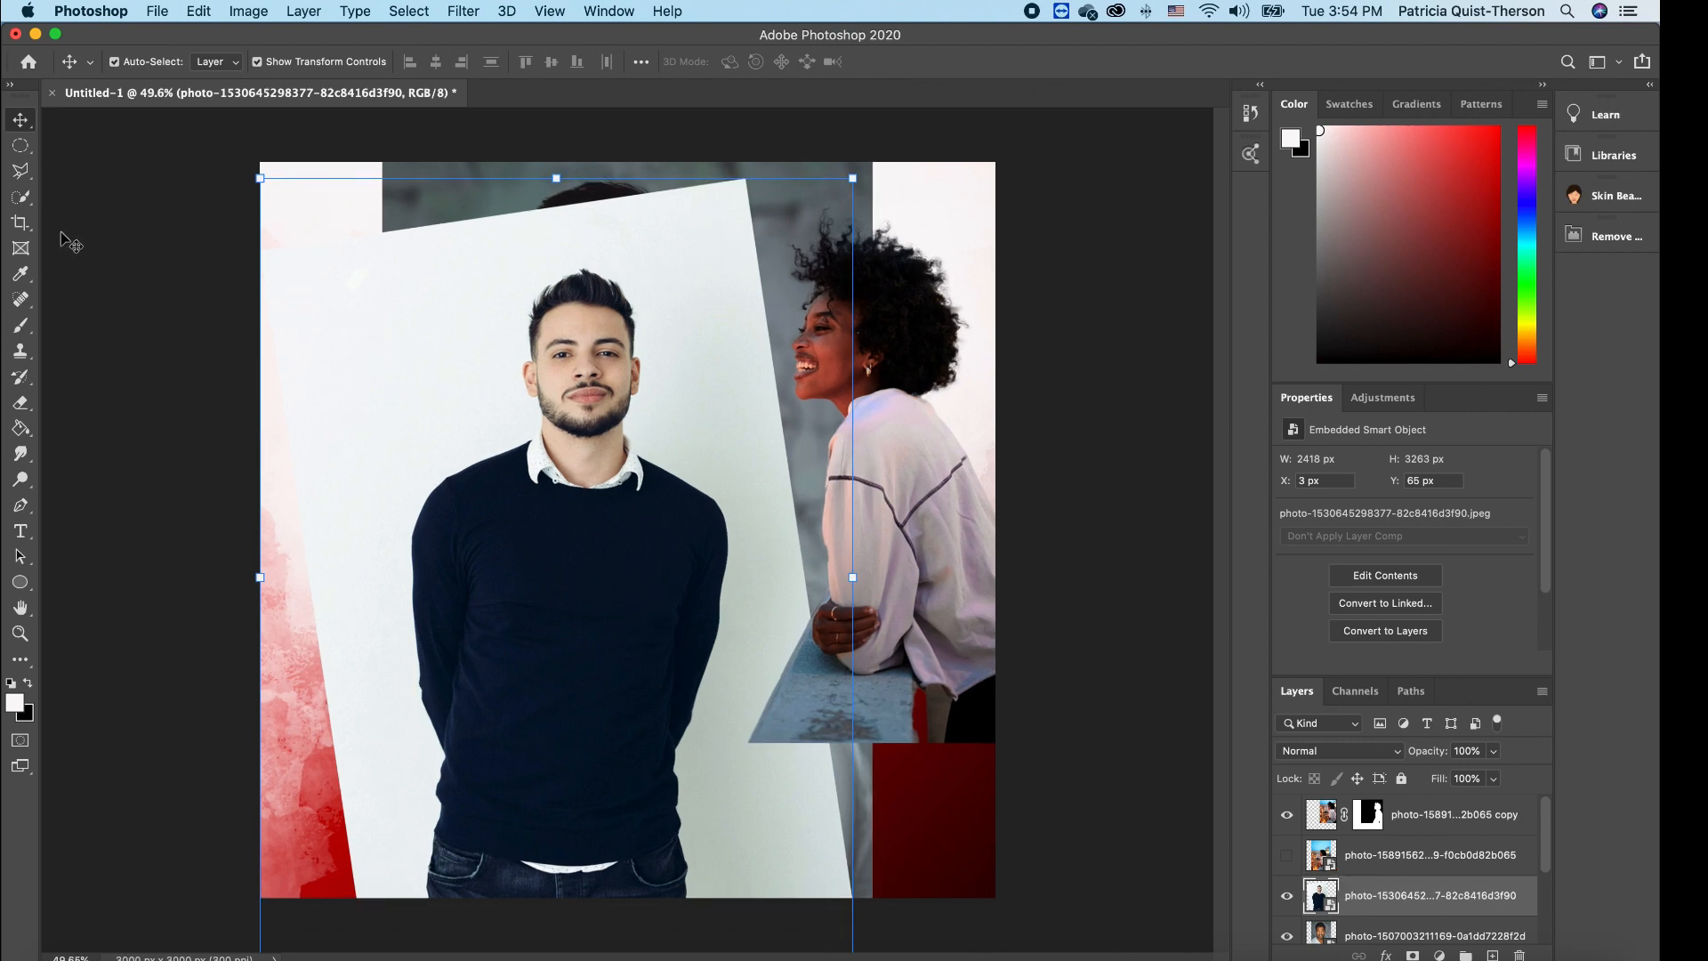
left_click(21, 196)
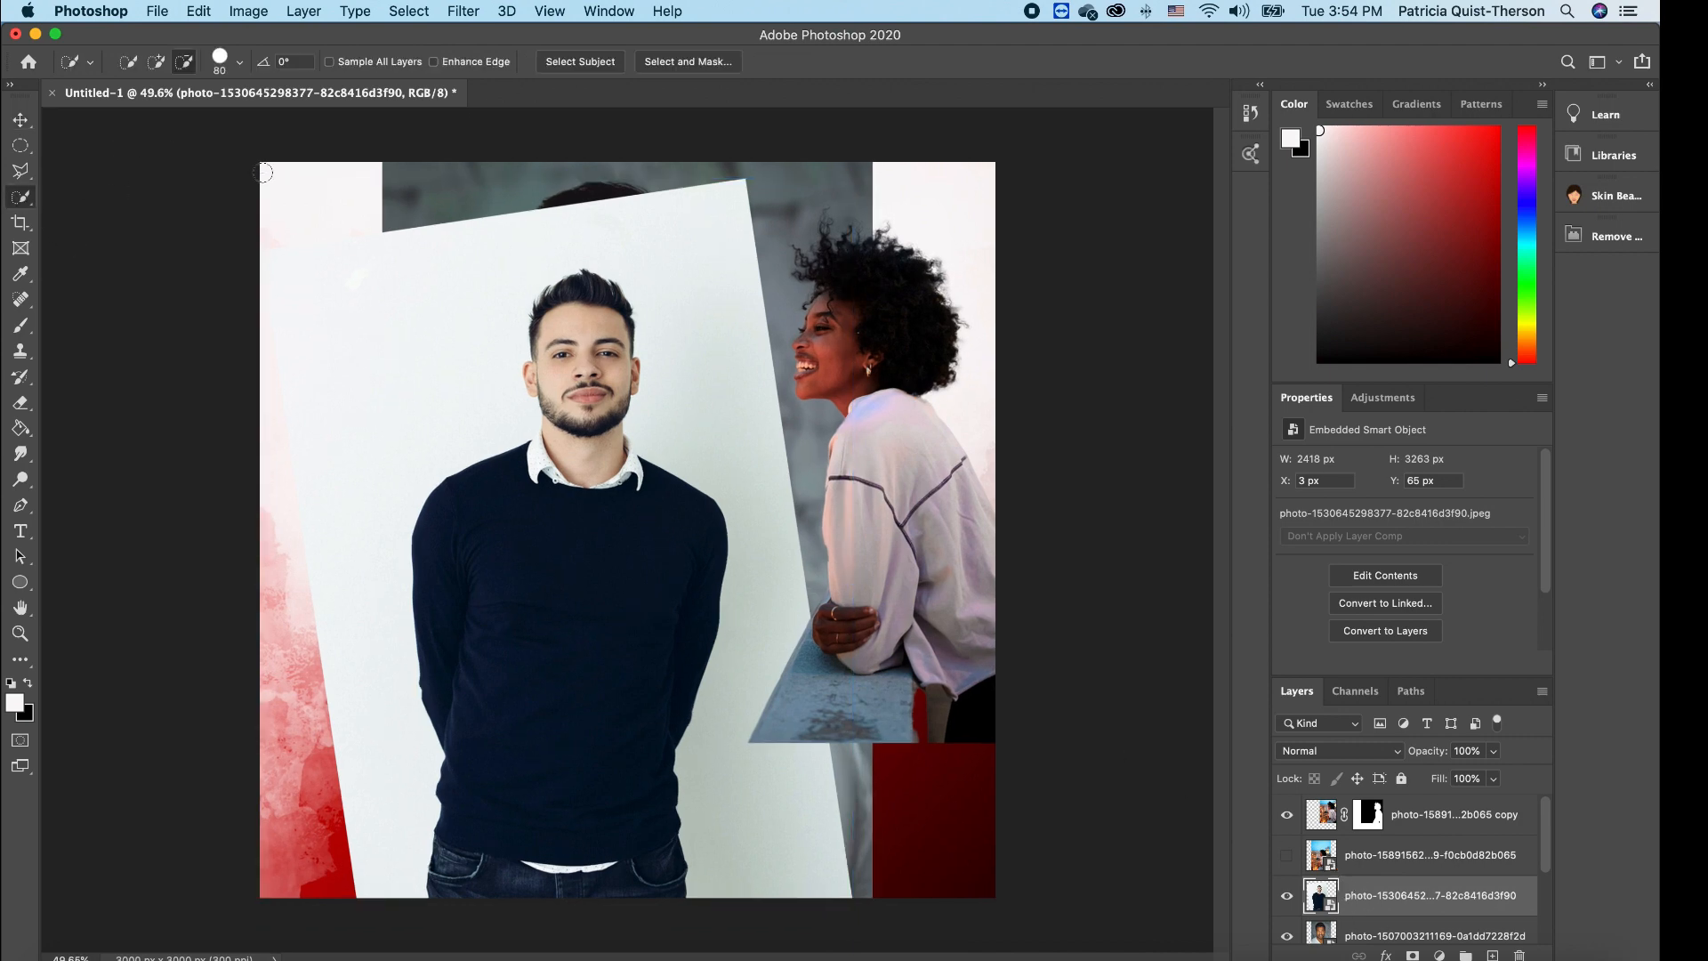
- Select the navy-sweater man with Select Subject and mask out his white backdrop
left_click(579, 66)
left_click(1415, 955)
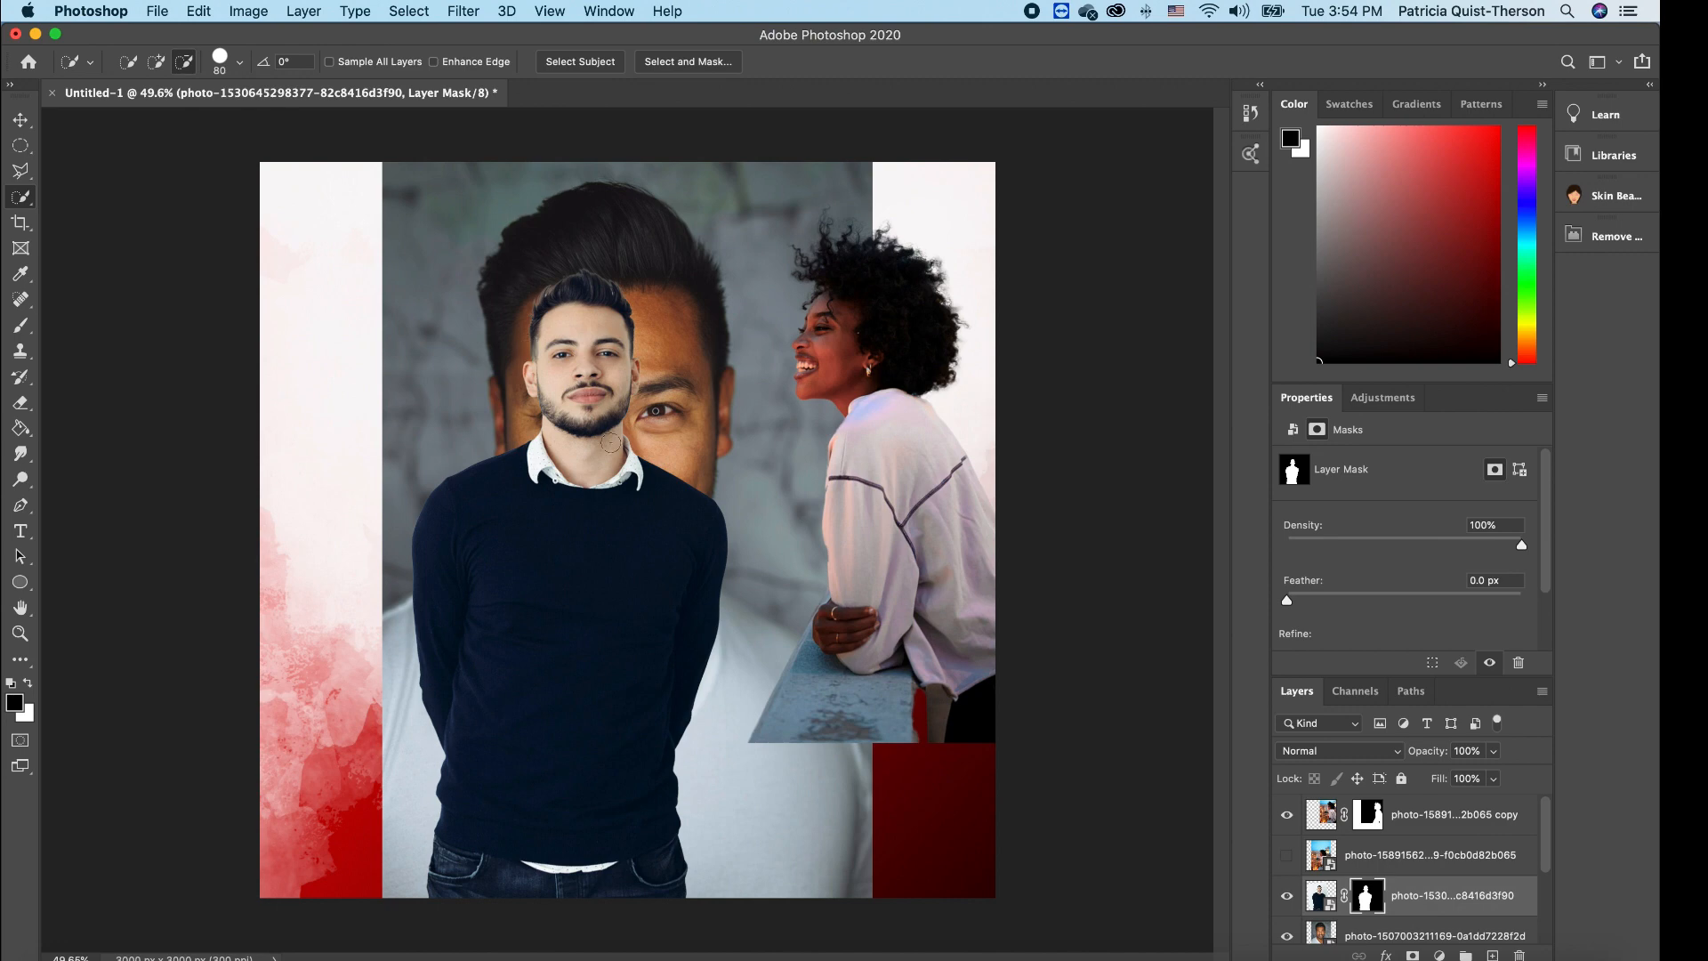
left_click(20, 119)
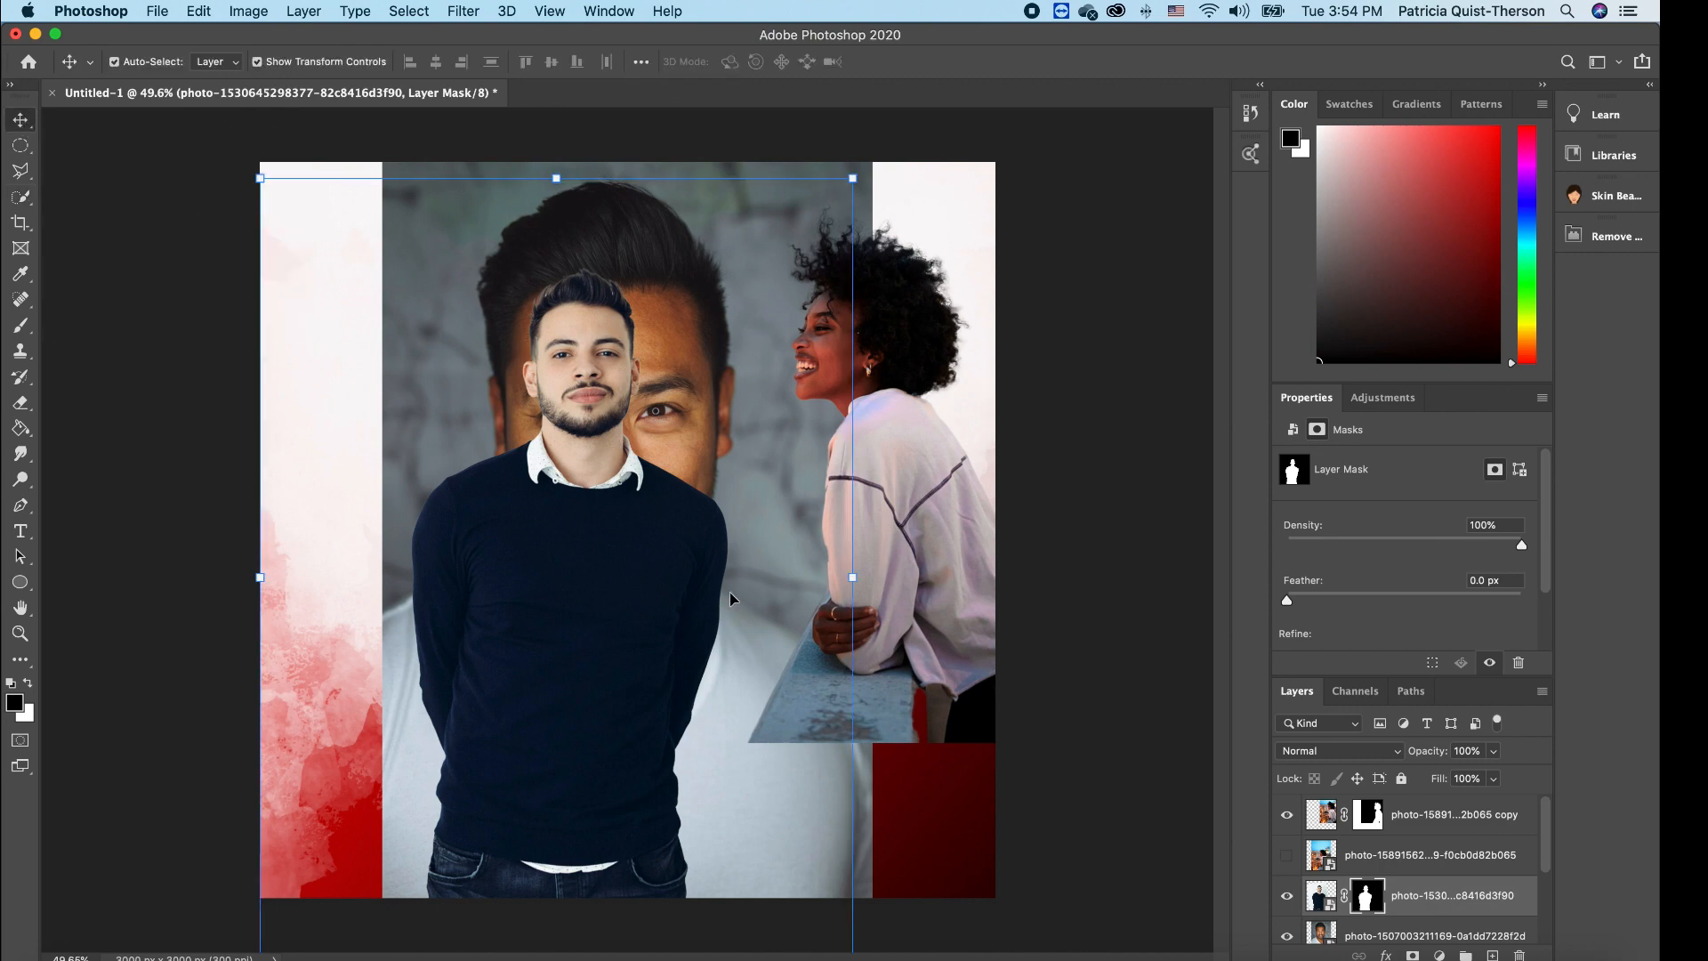
- Move the navy-sweater man aside and shrink the white T-shirt man's portrait into the lower left
left_click_drag(607, 598, 885, 485)
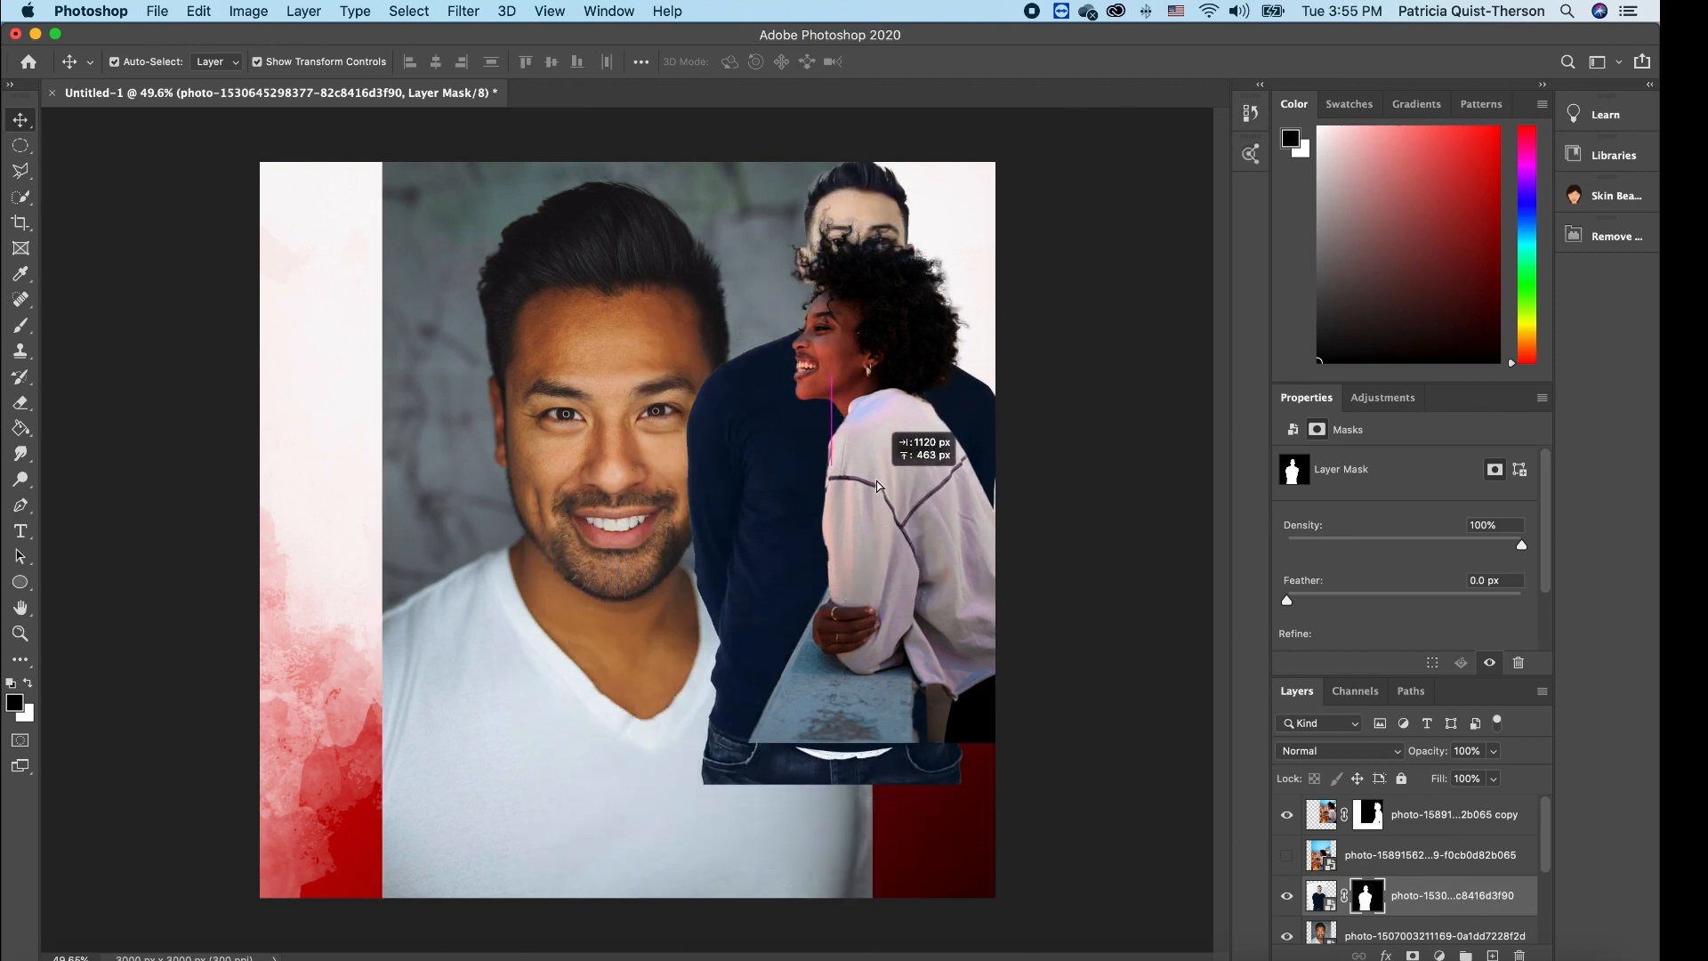
left_click_drag(571, 356, 503, 356)
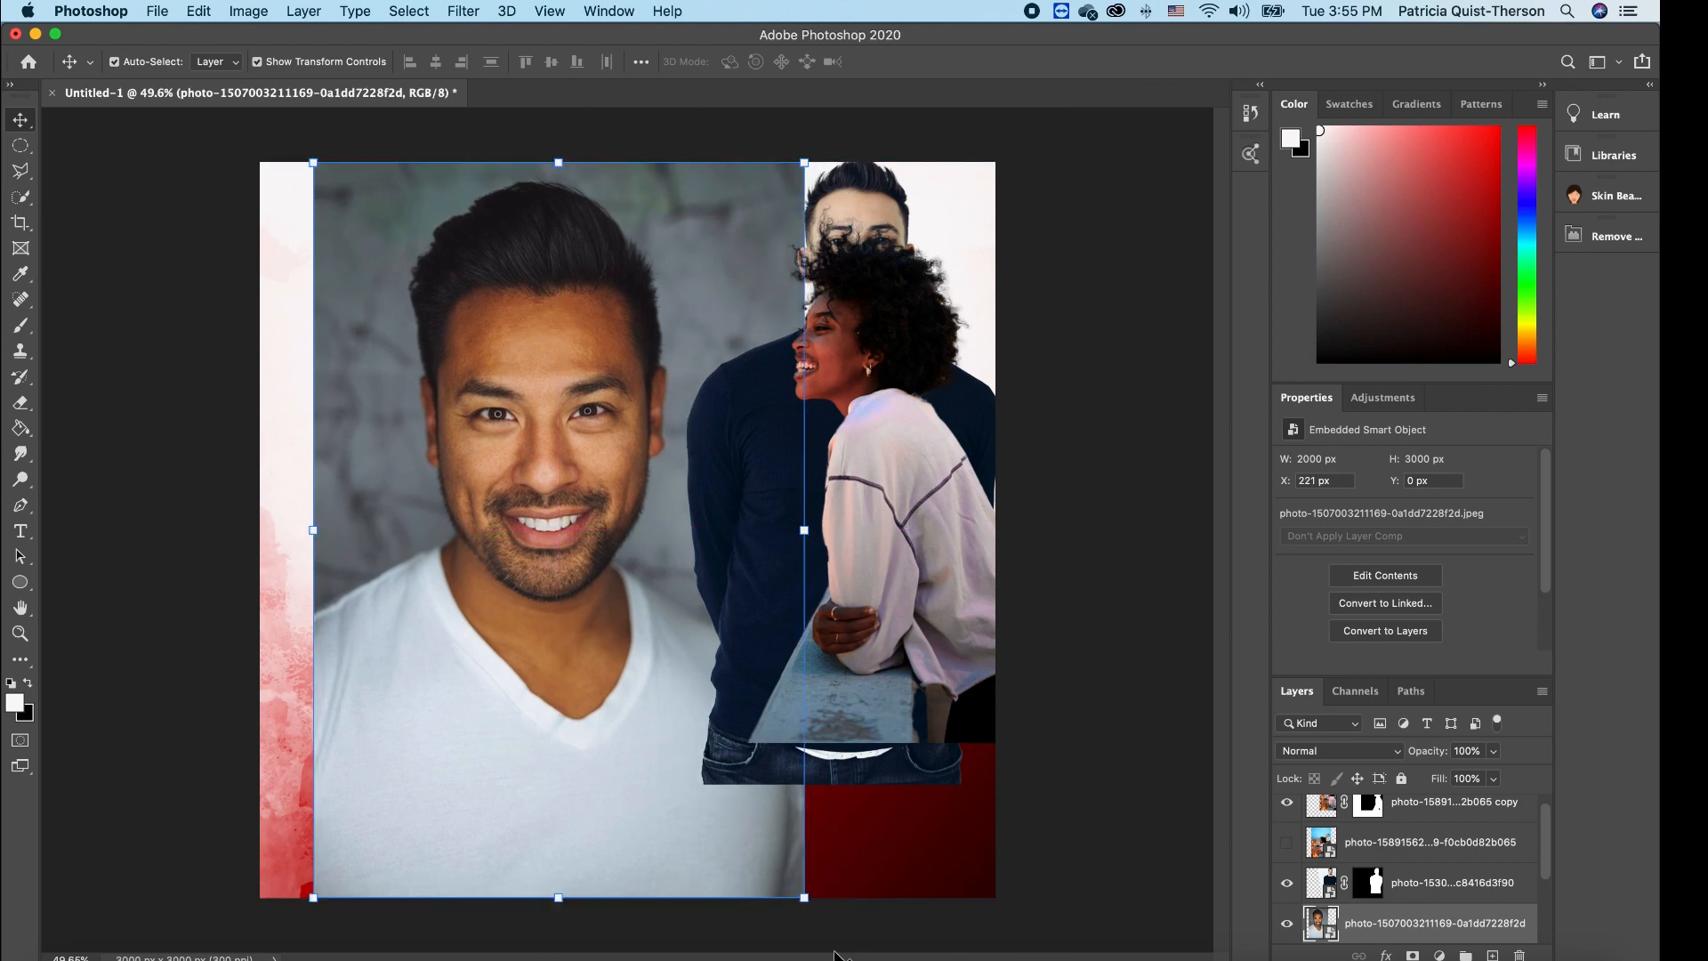
left_click_drag(805, 897, 580, 473)
left_click_drag(530, 387, 533, 548)
key("Return")
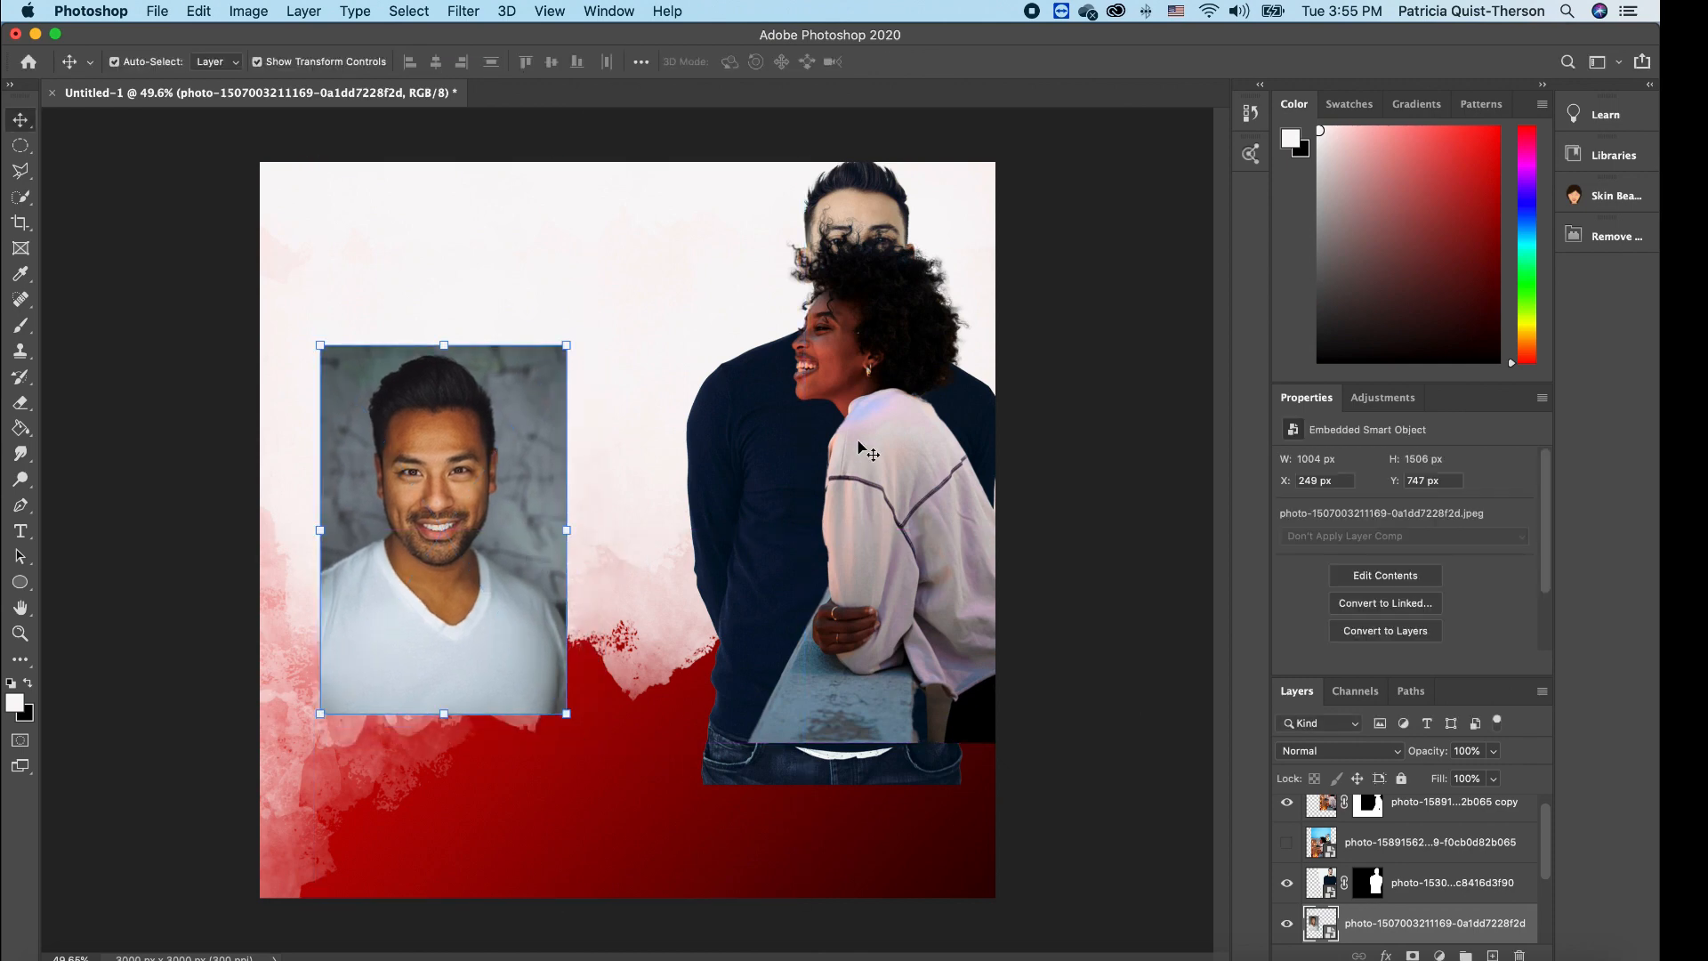
- Scale the navy-sweater man down and settle him in the centre of the flyer
left_click(794, 445)
left_click_drag(712, 478, 631, 451)
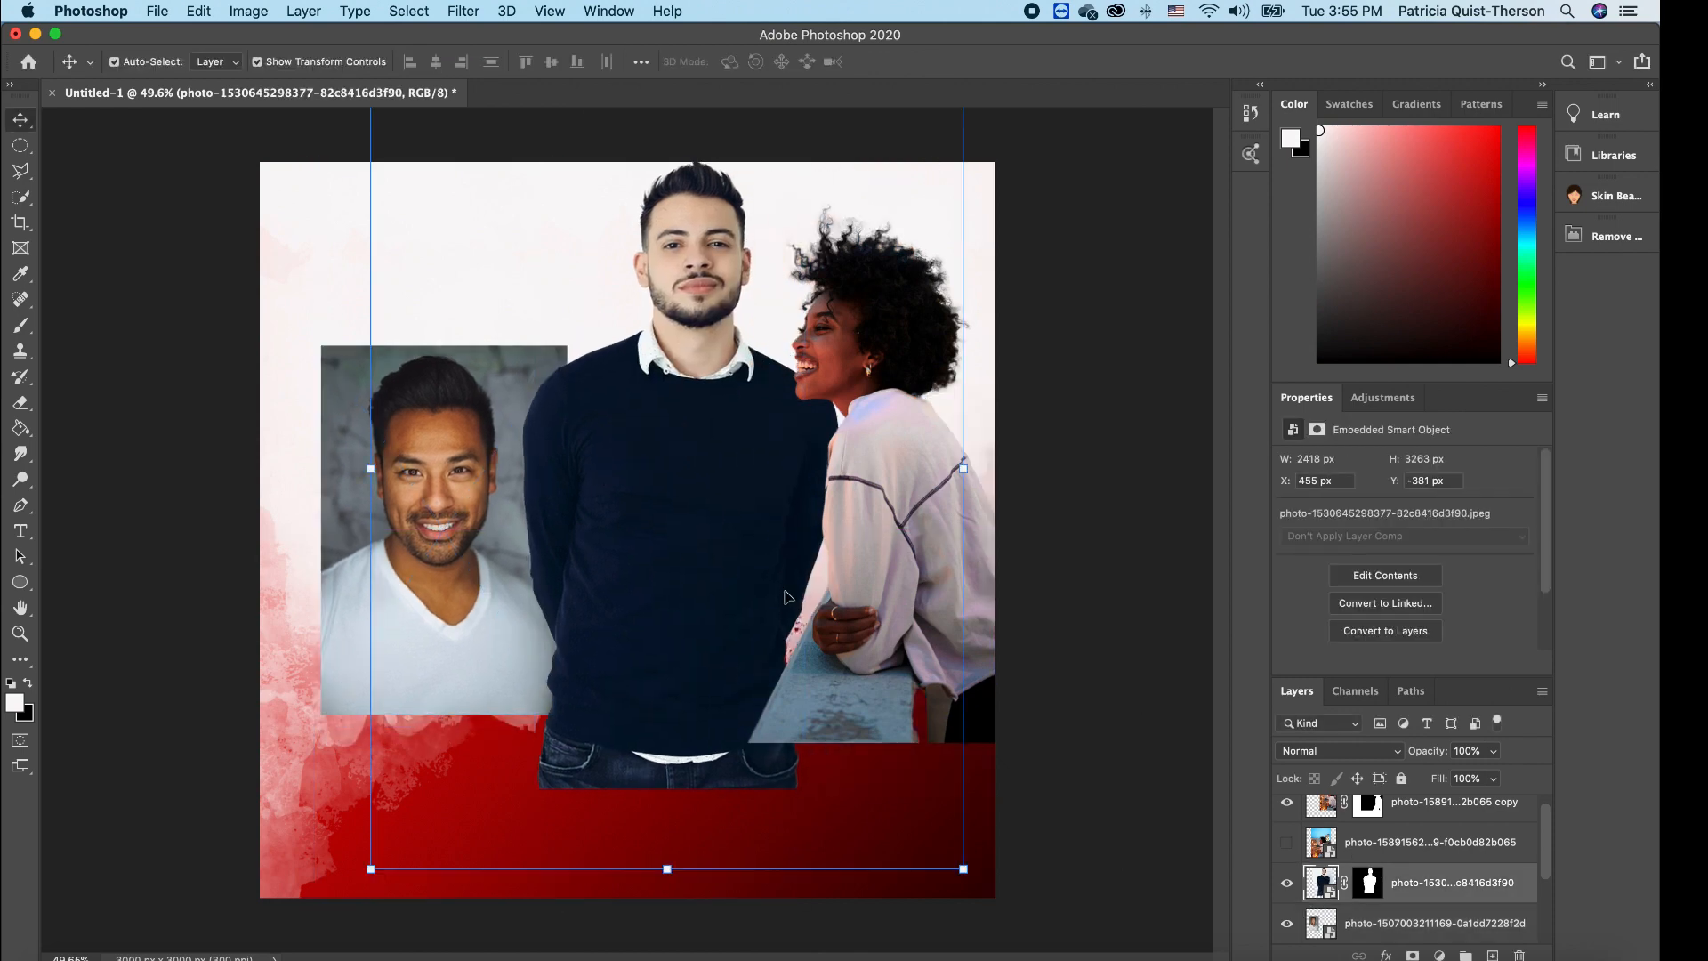
left_click_drag(965, 869, 627, 418)
left_click_drag(524, 375, 672, 558)
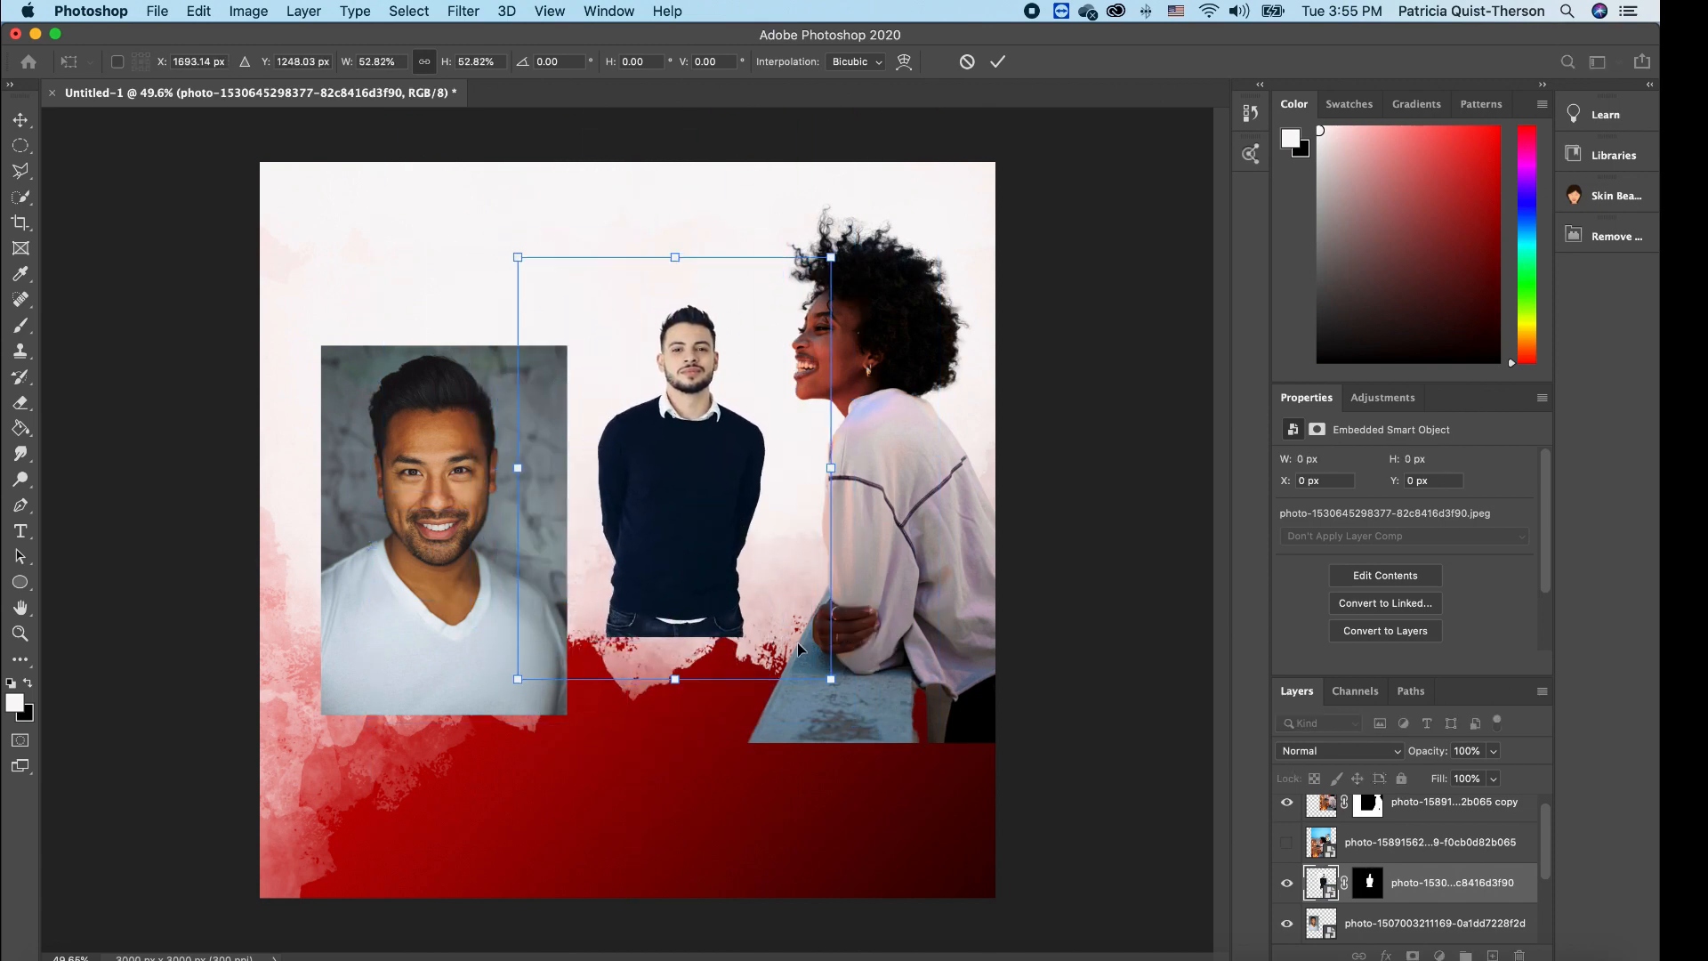
left_click_drag(831, 679, 947, 835)
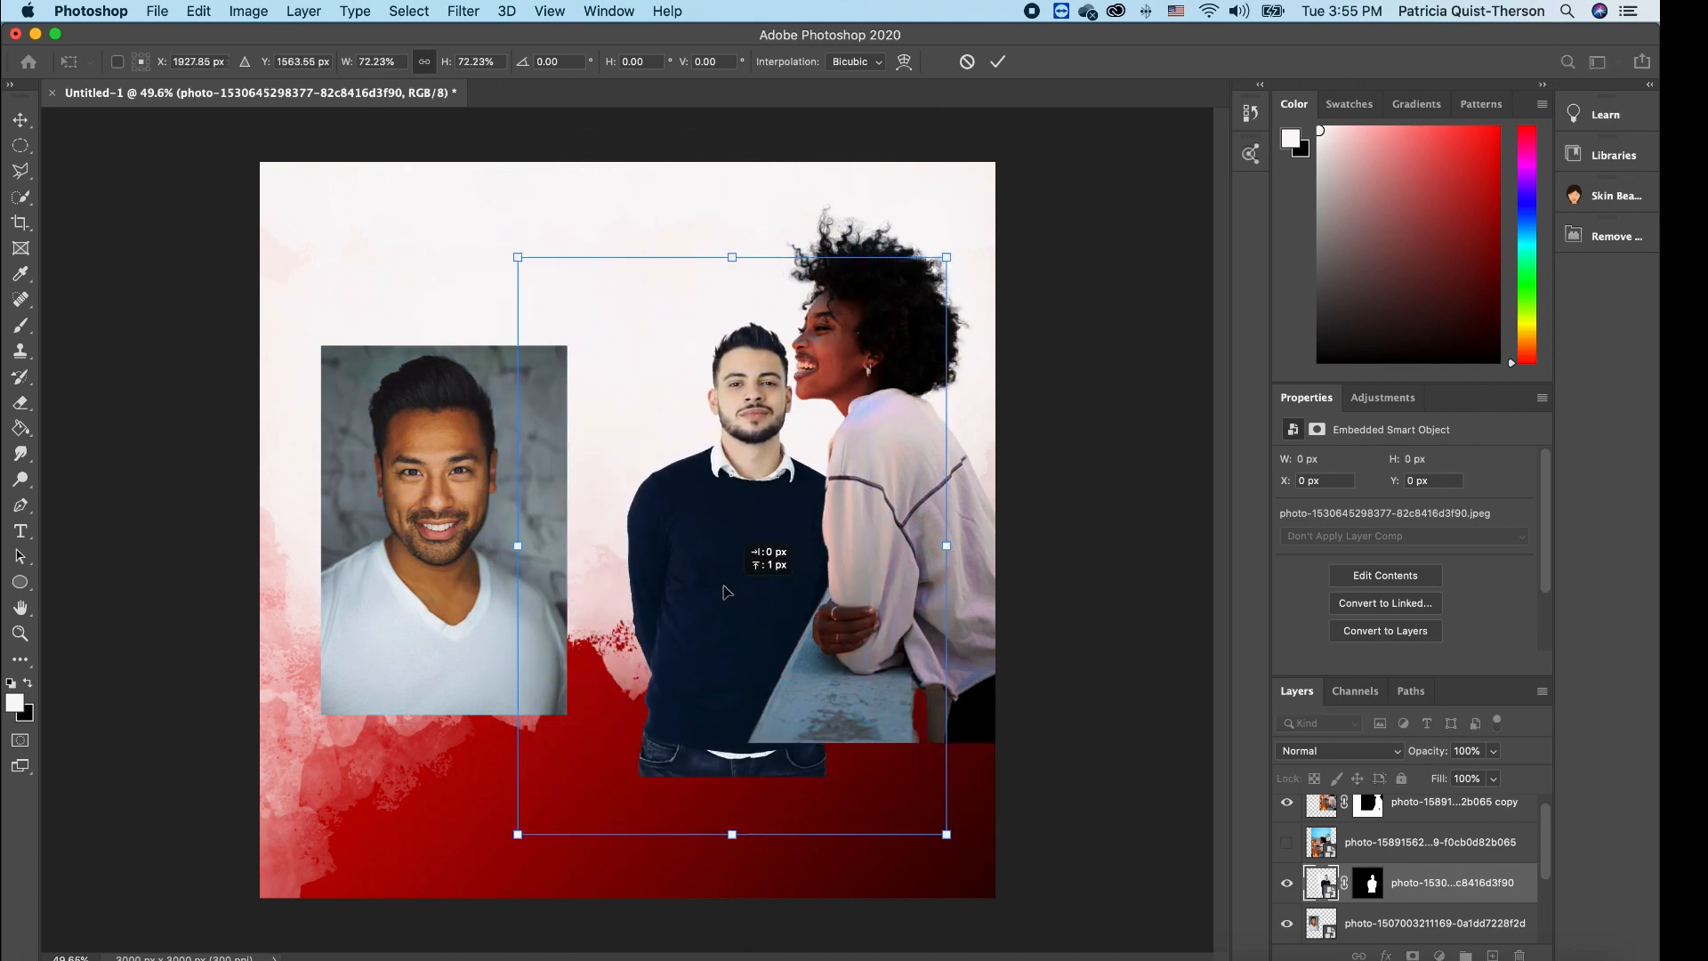
left_click_drag(727, 597, 676, 591)
key("Return")
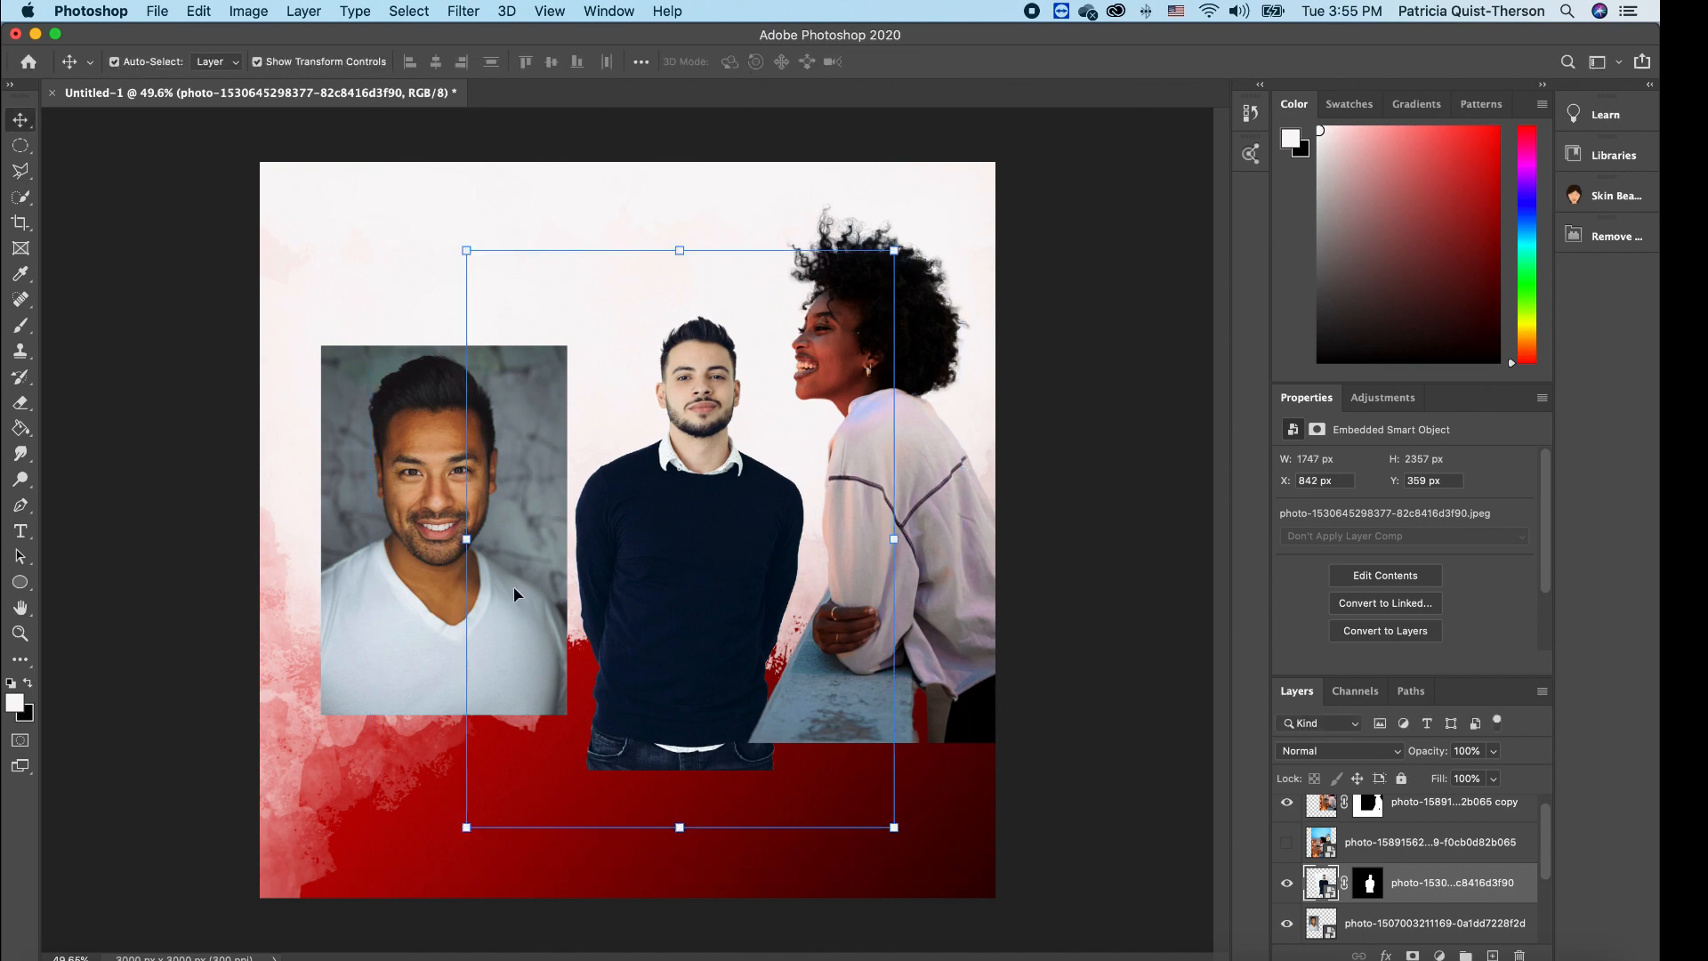
left_click(413, 633)
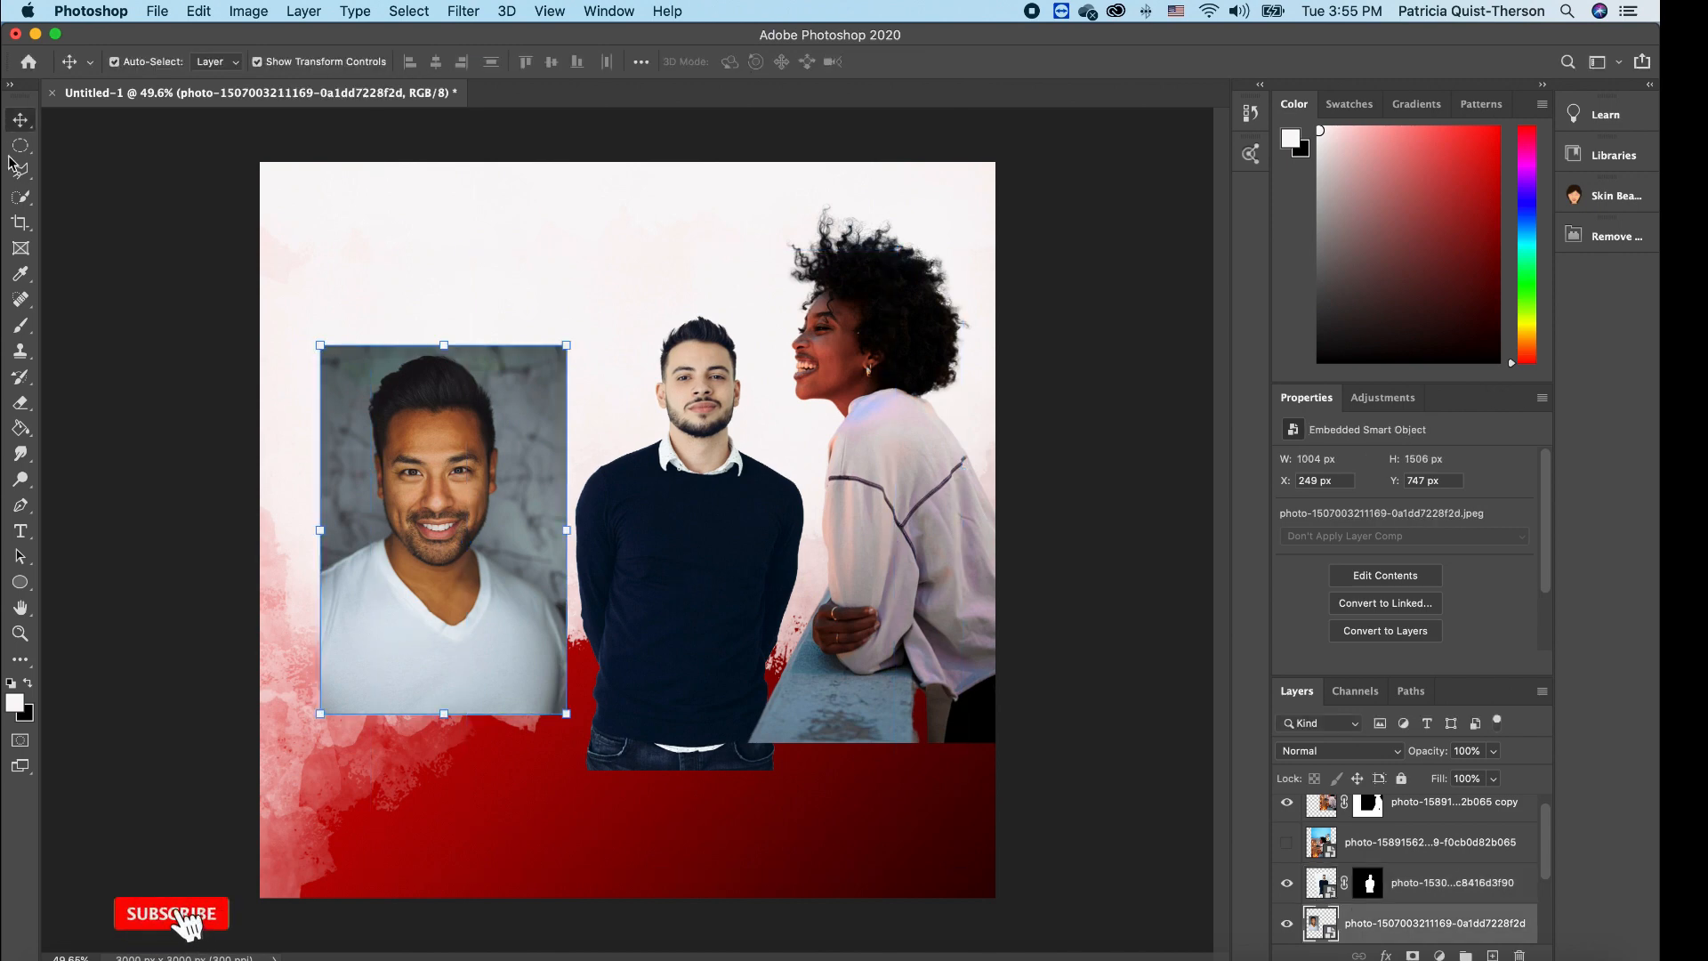
left_click(21, 203)
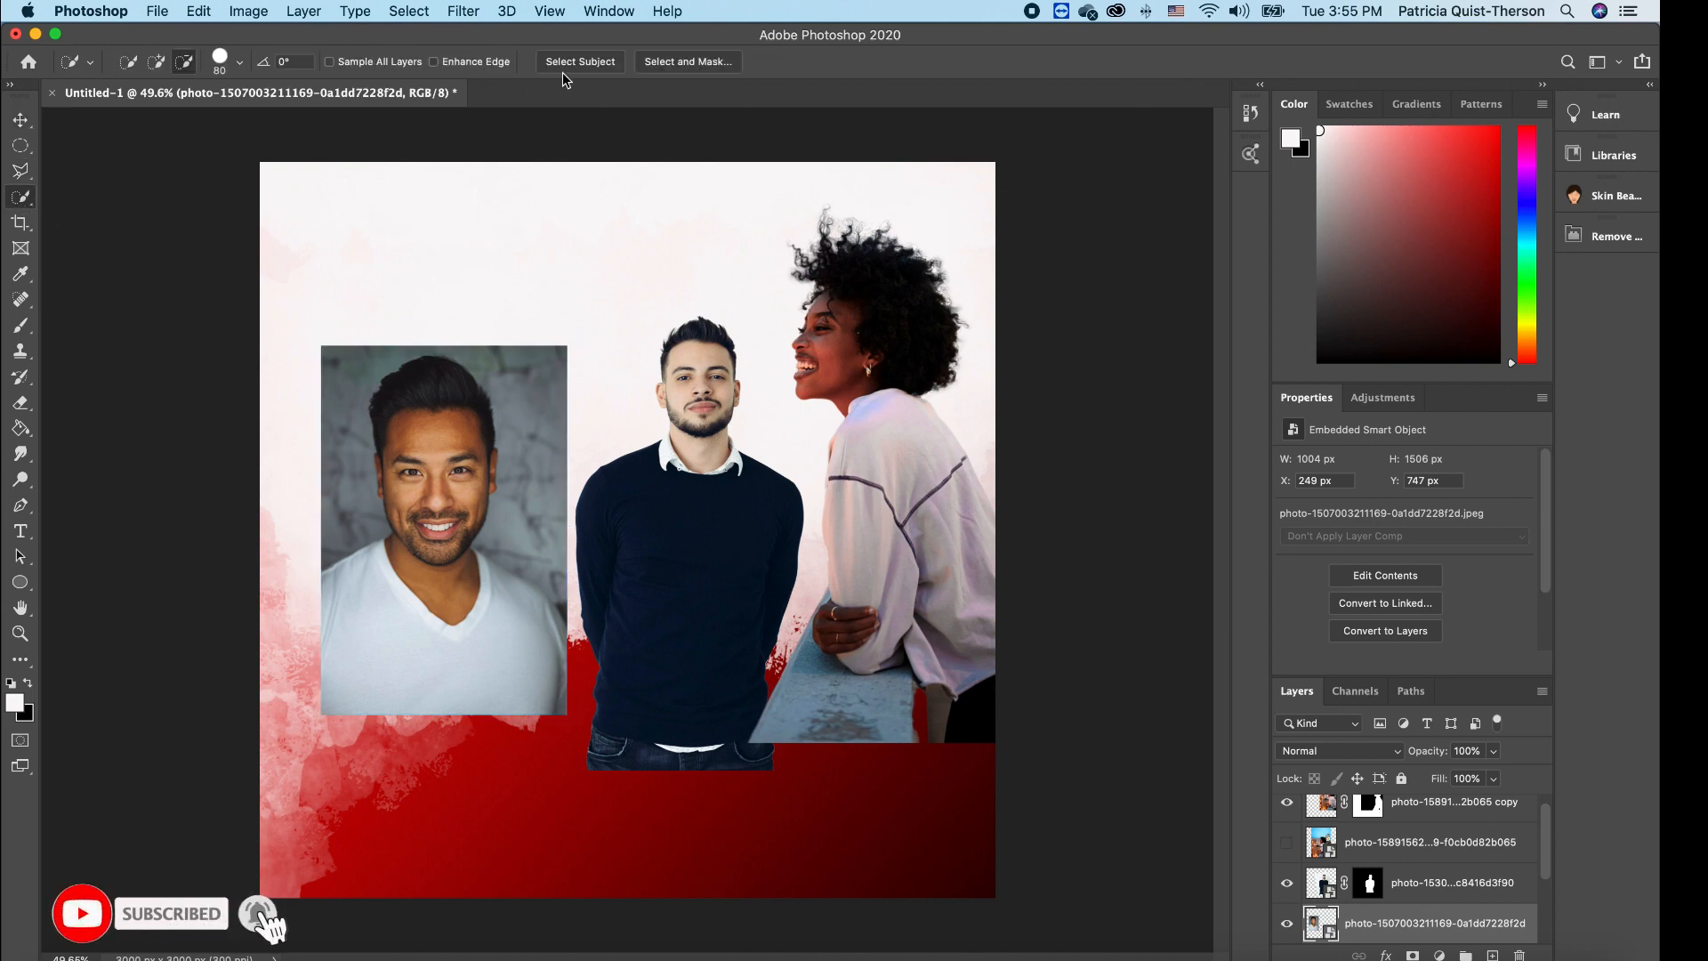
- Select the white T-shirt man with Select Subject and add a layer mask hiding his grey backdrop
left_click(609, 60)
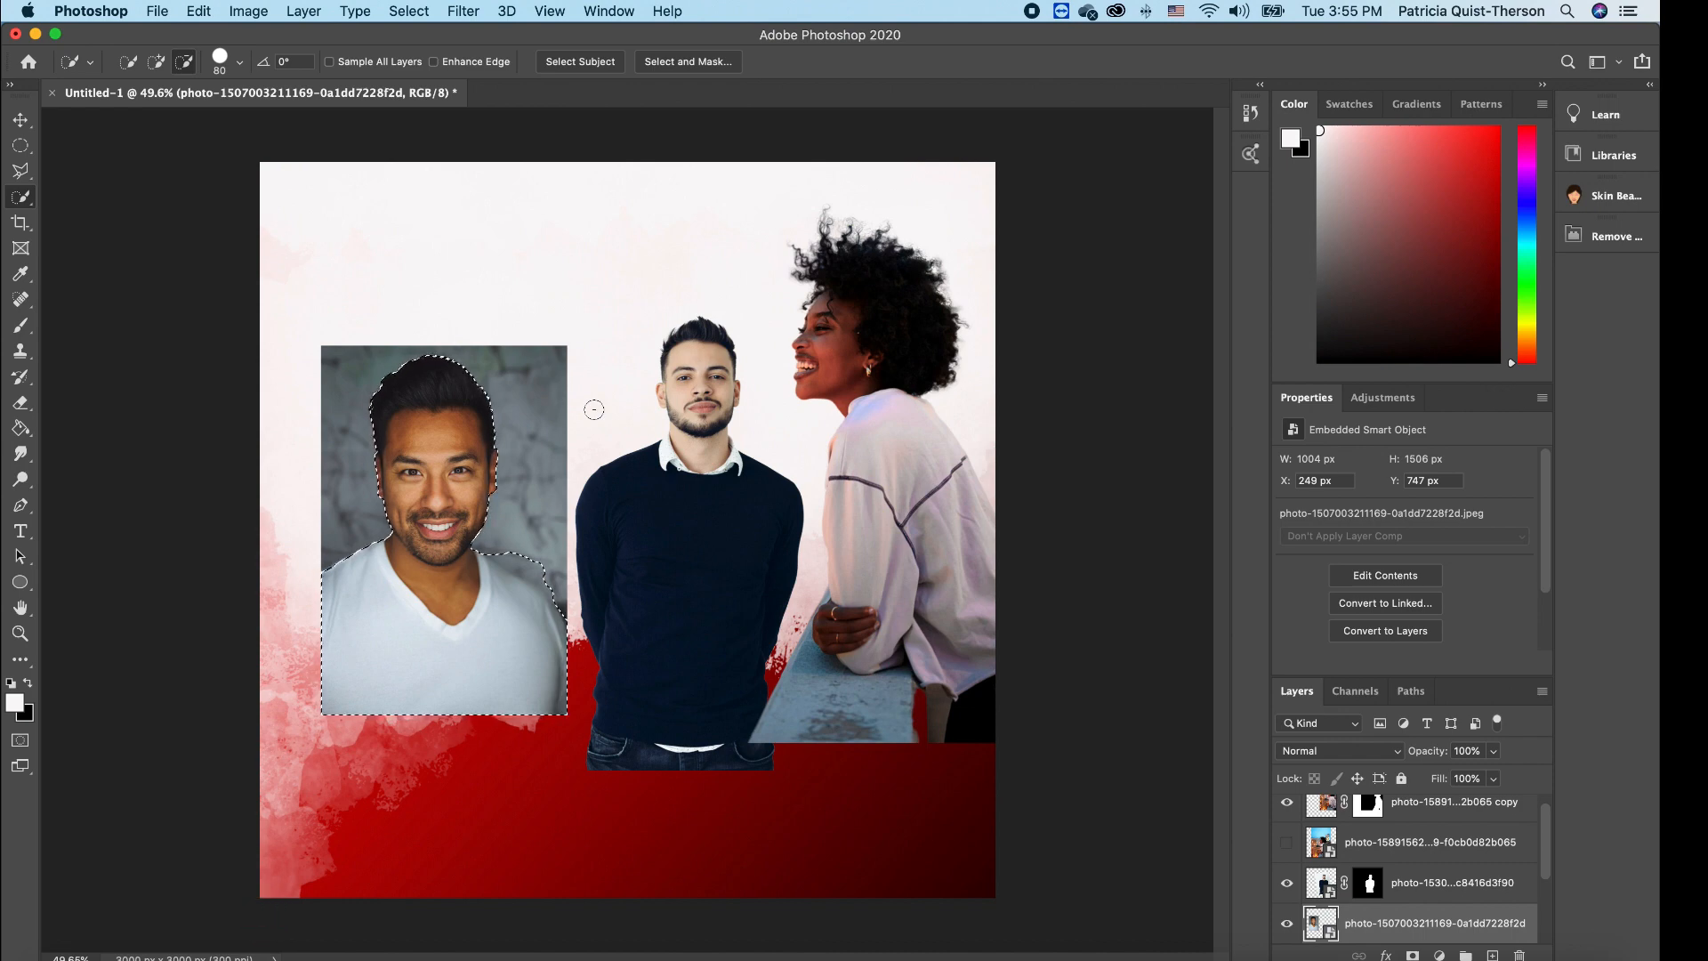
left_click(1414, 955)
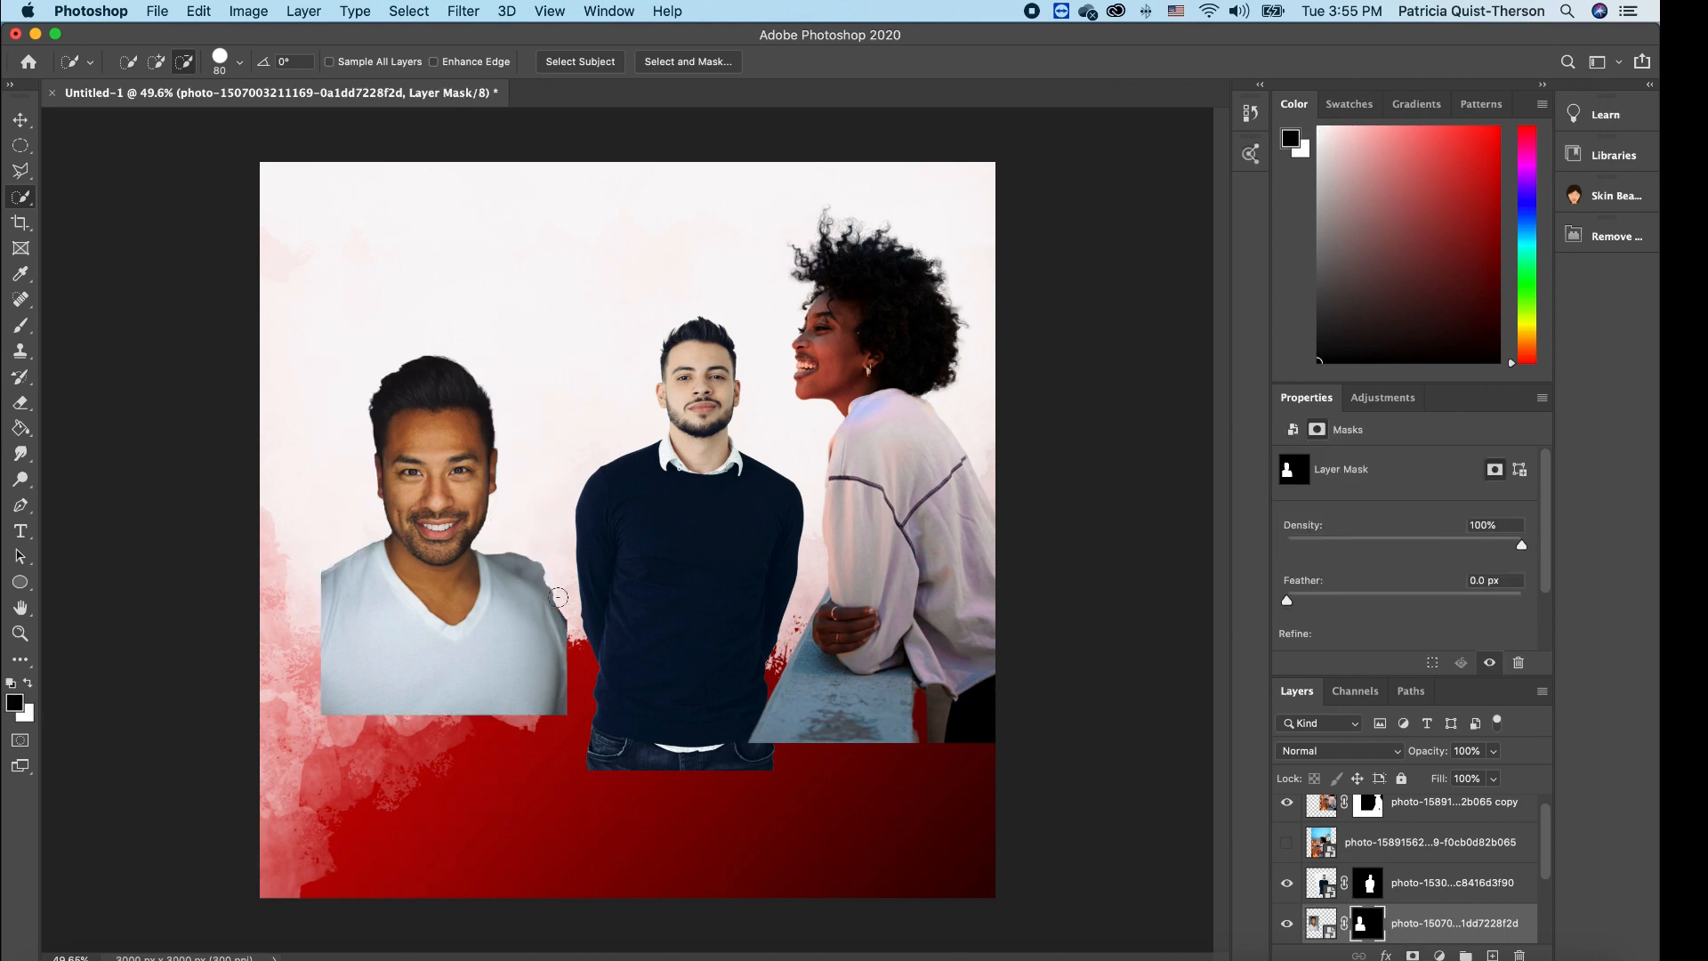
scroll(559, 597, "up", 4)
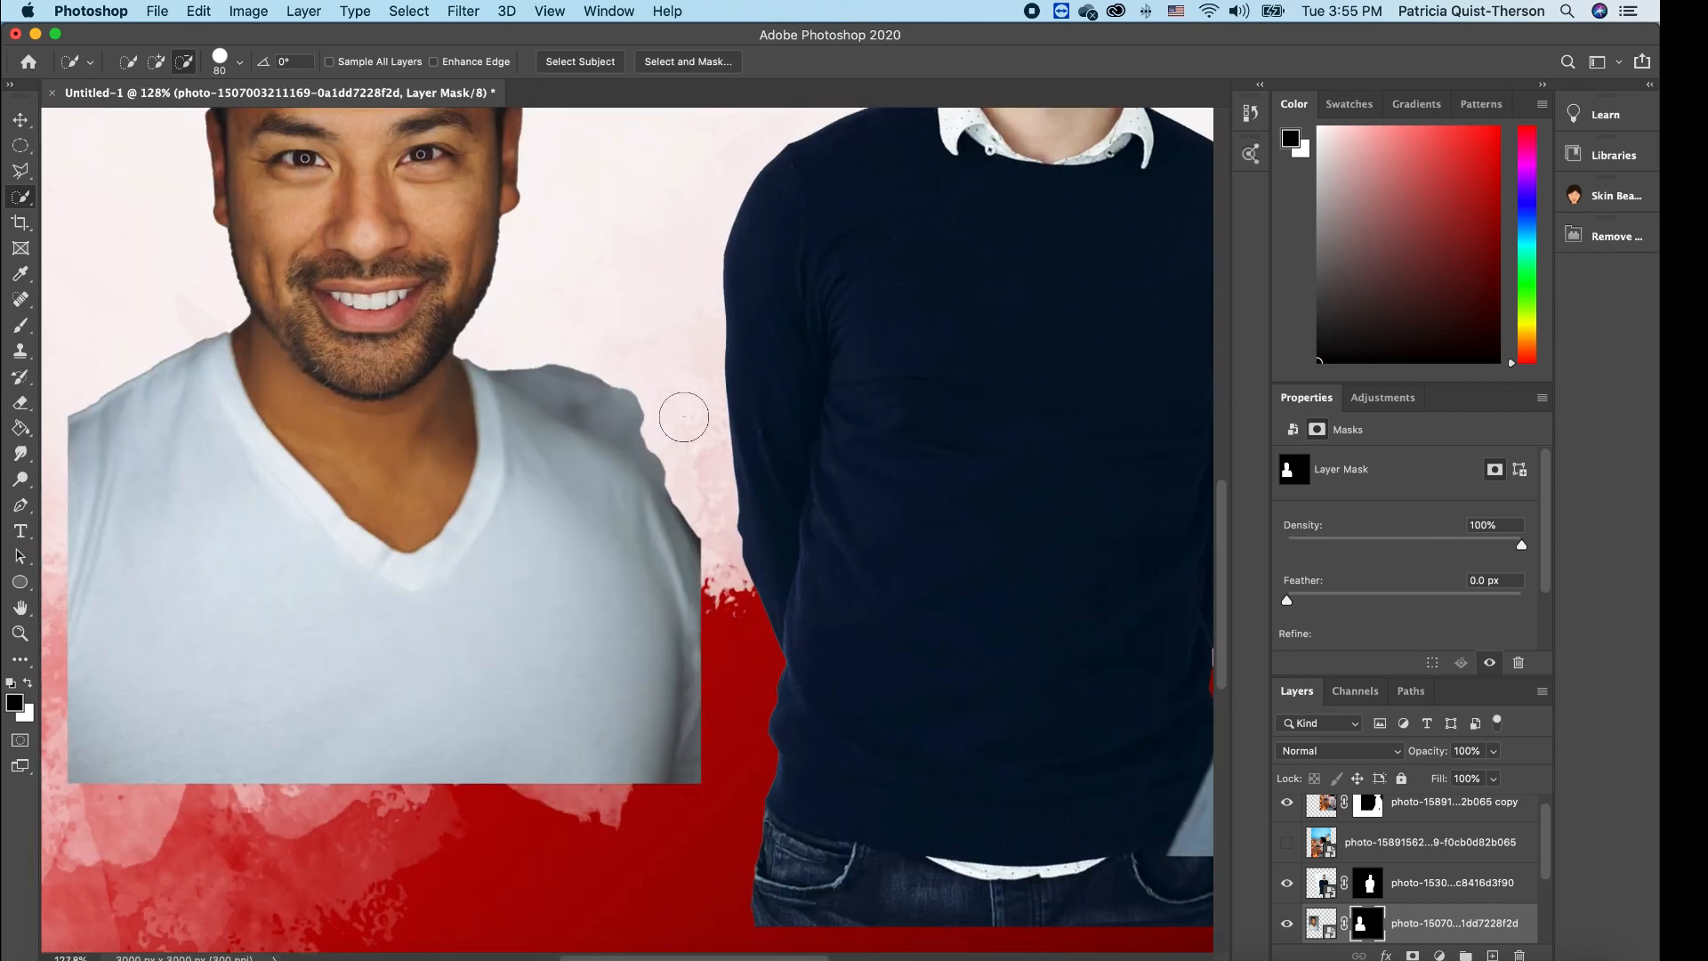
scroll(680, 412, "up", 1)
scroll(684, 416, "up", 2)
scroll(683, 415, "down", 1)
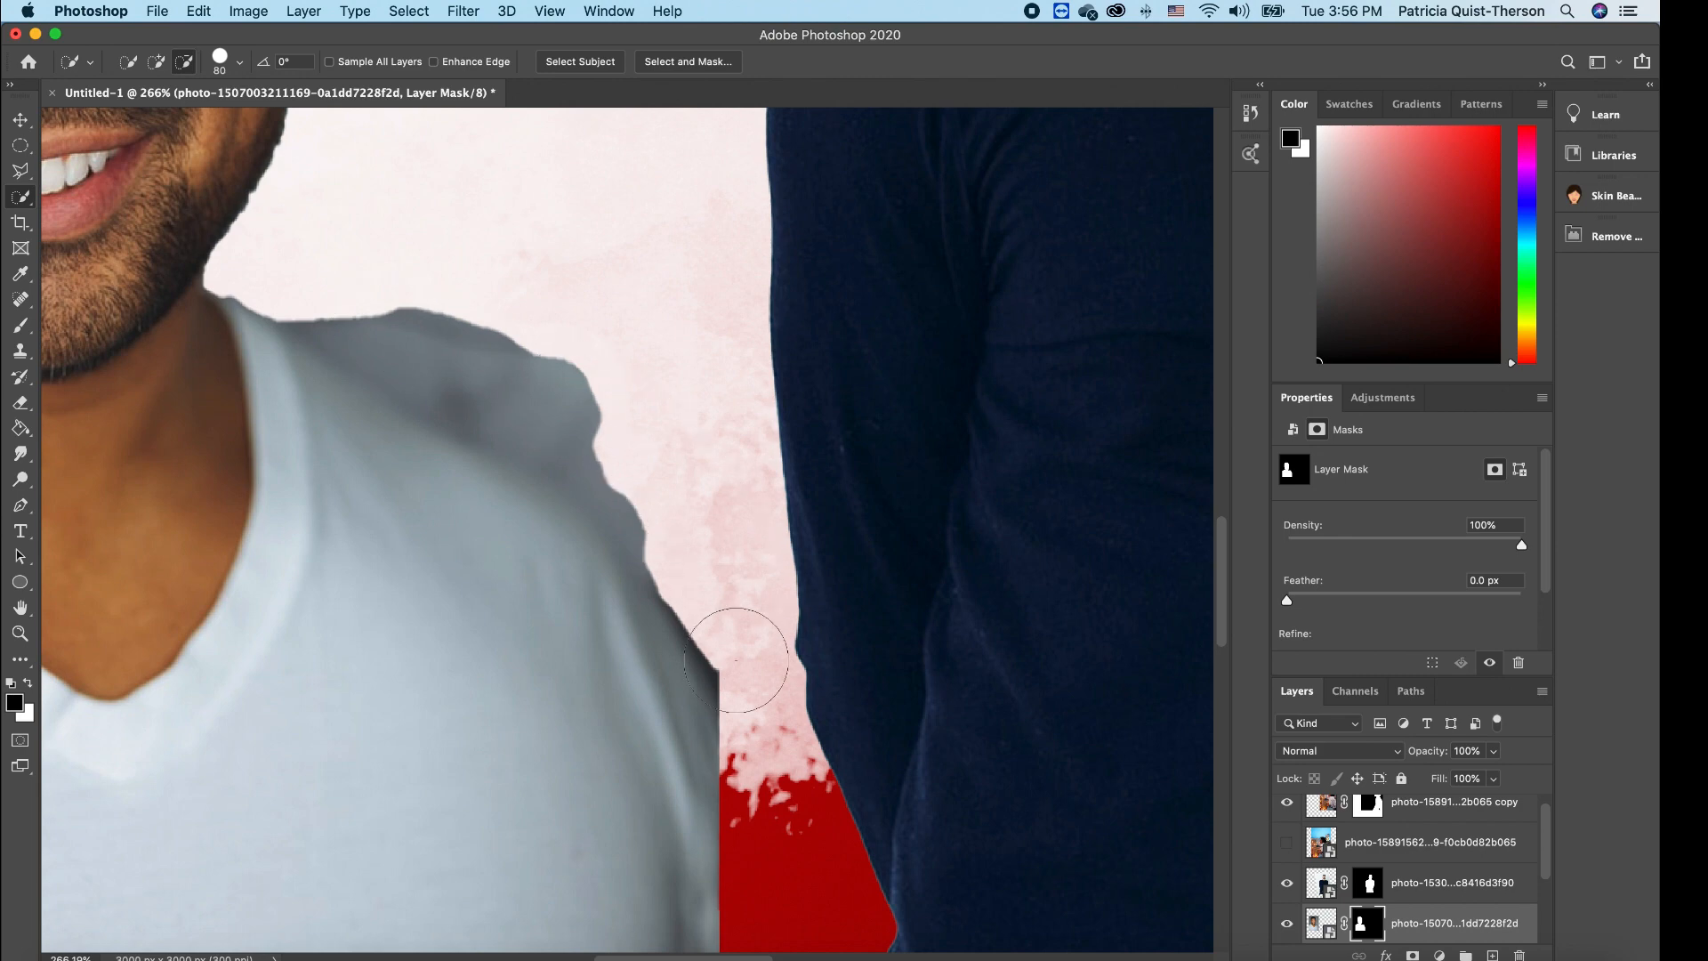
- Outline the area beside the left man's shoulder with a polygonal lasso selection
left_click(19, 178)
left_click(124, 188)
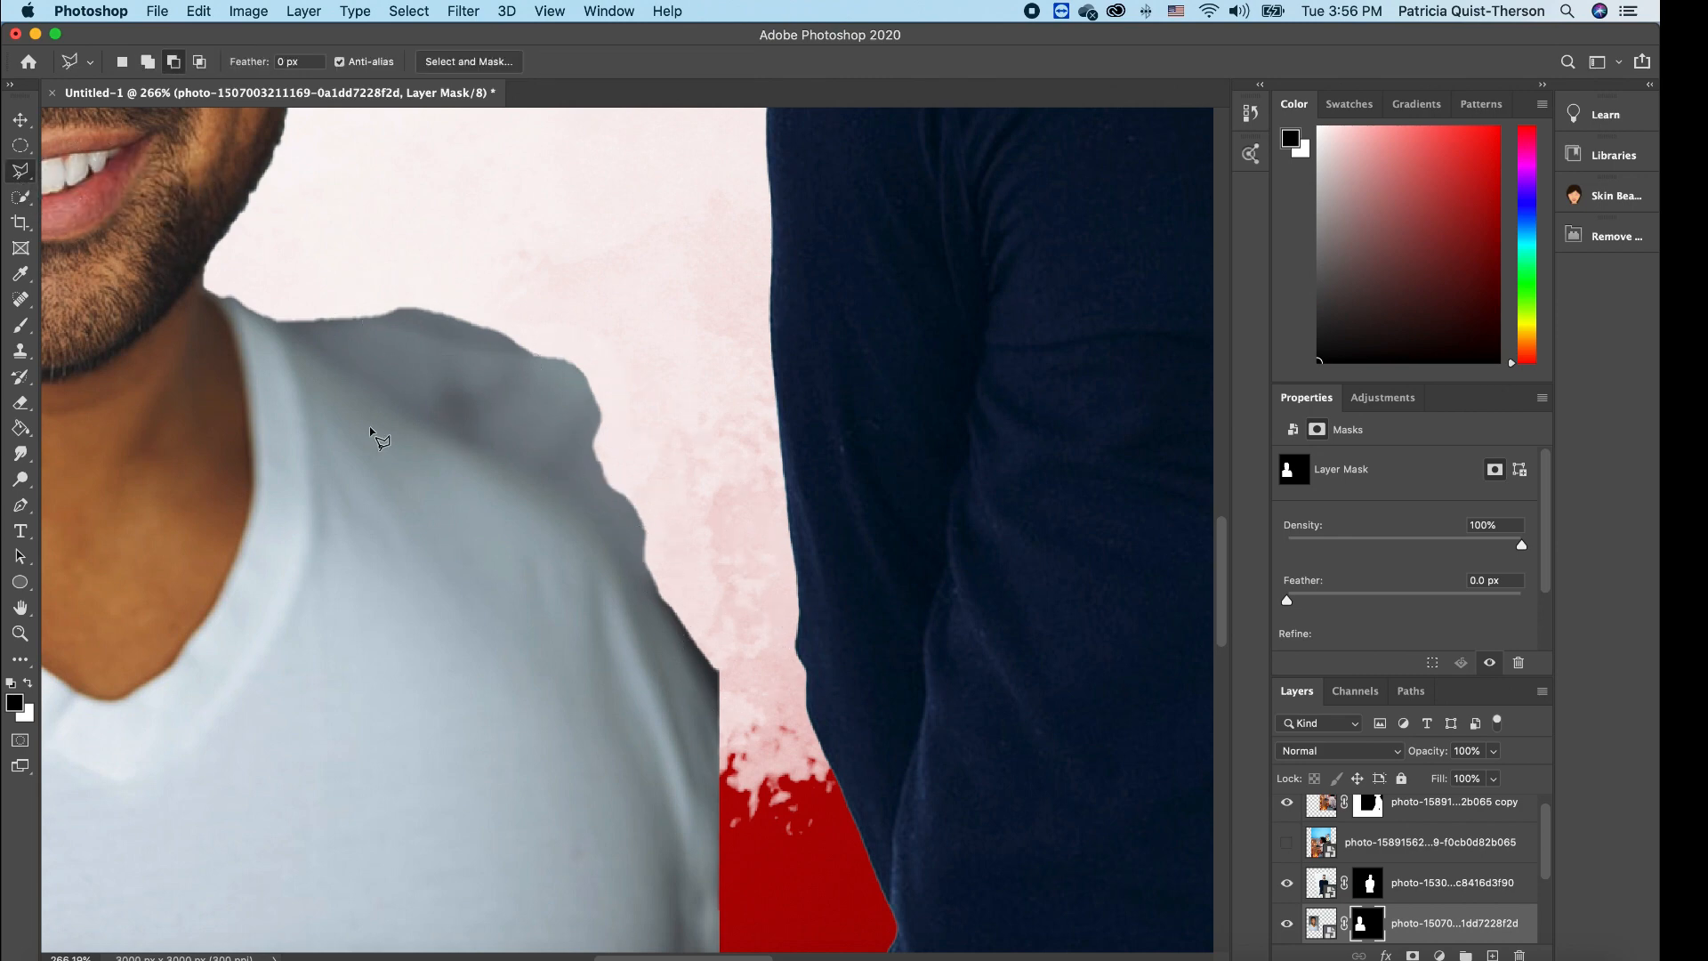
left_click(252, 308)
left_click(405, 416)
left_click(554, 485)
left_click(598, 525)
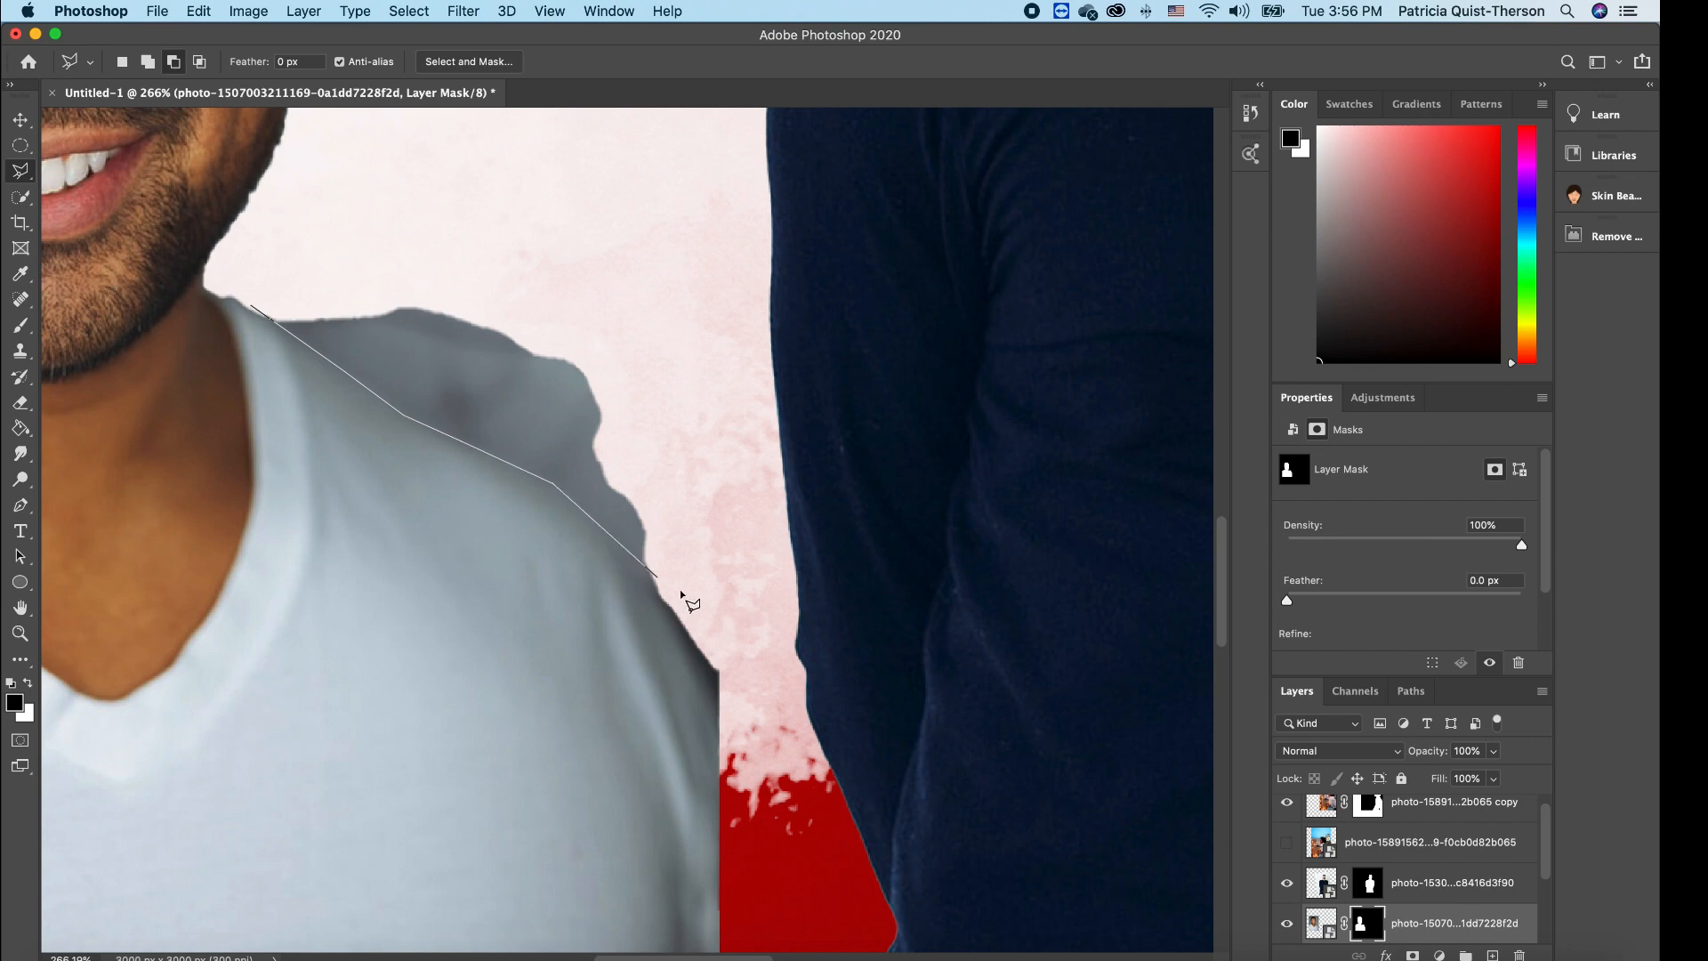
left_click(689, 663)
left_click(730, 764)
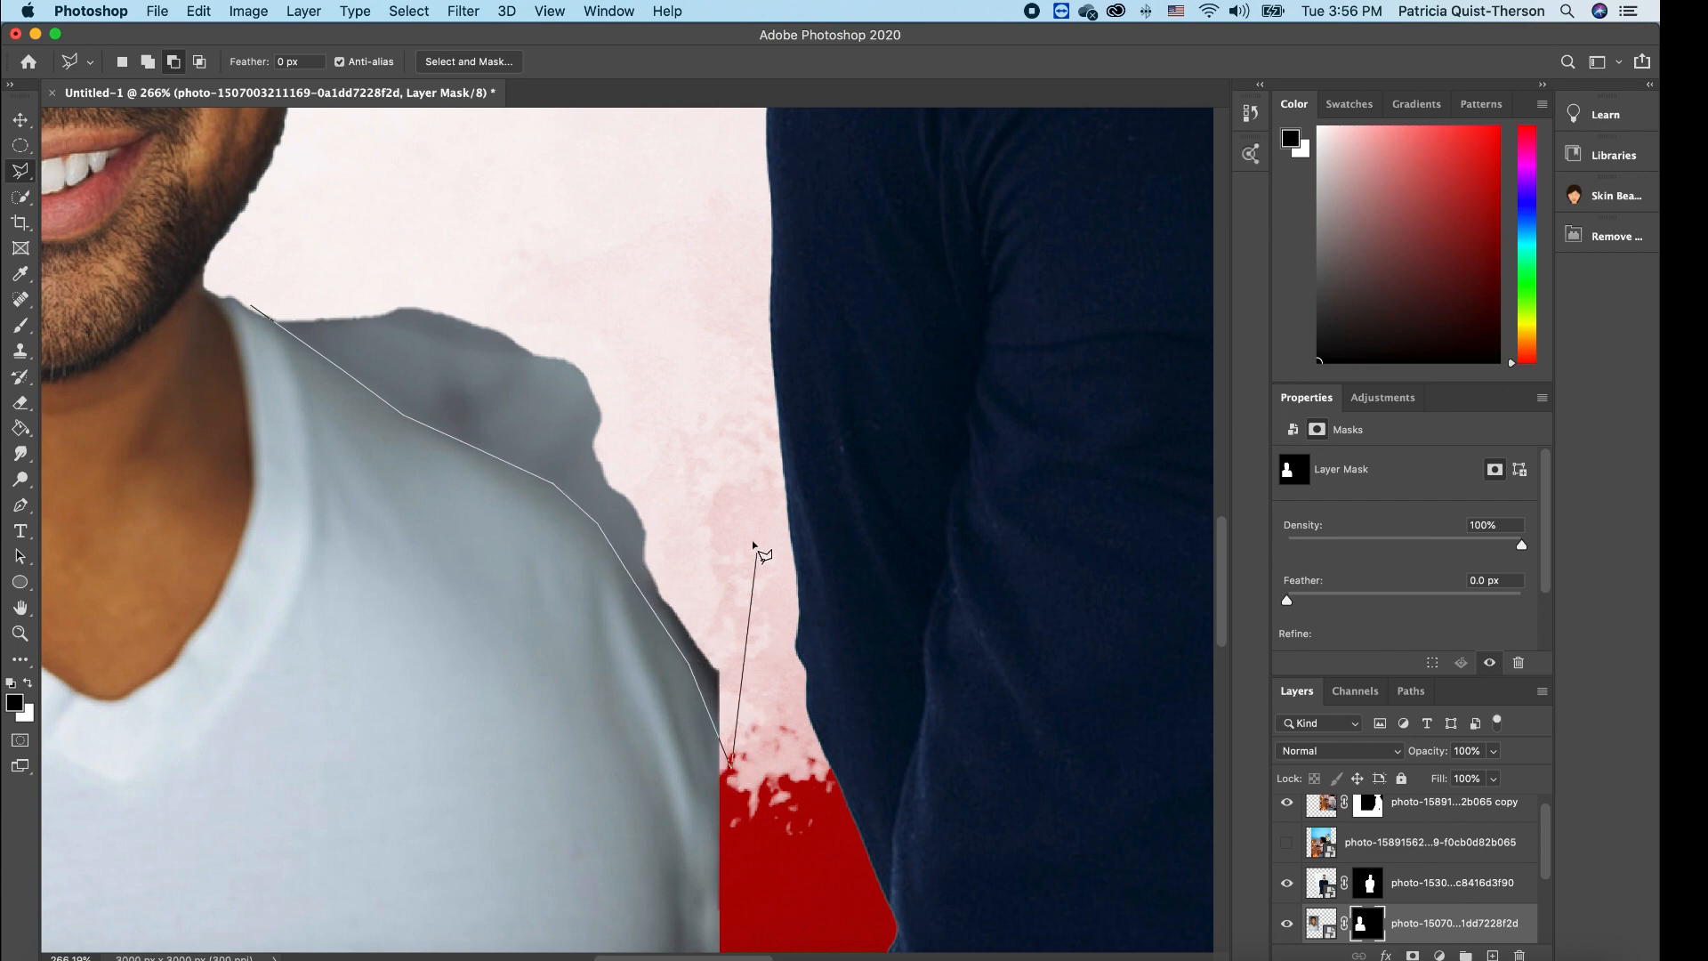
left_click(750, 512)
left_click(653, 257)
left_click(438, 210)
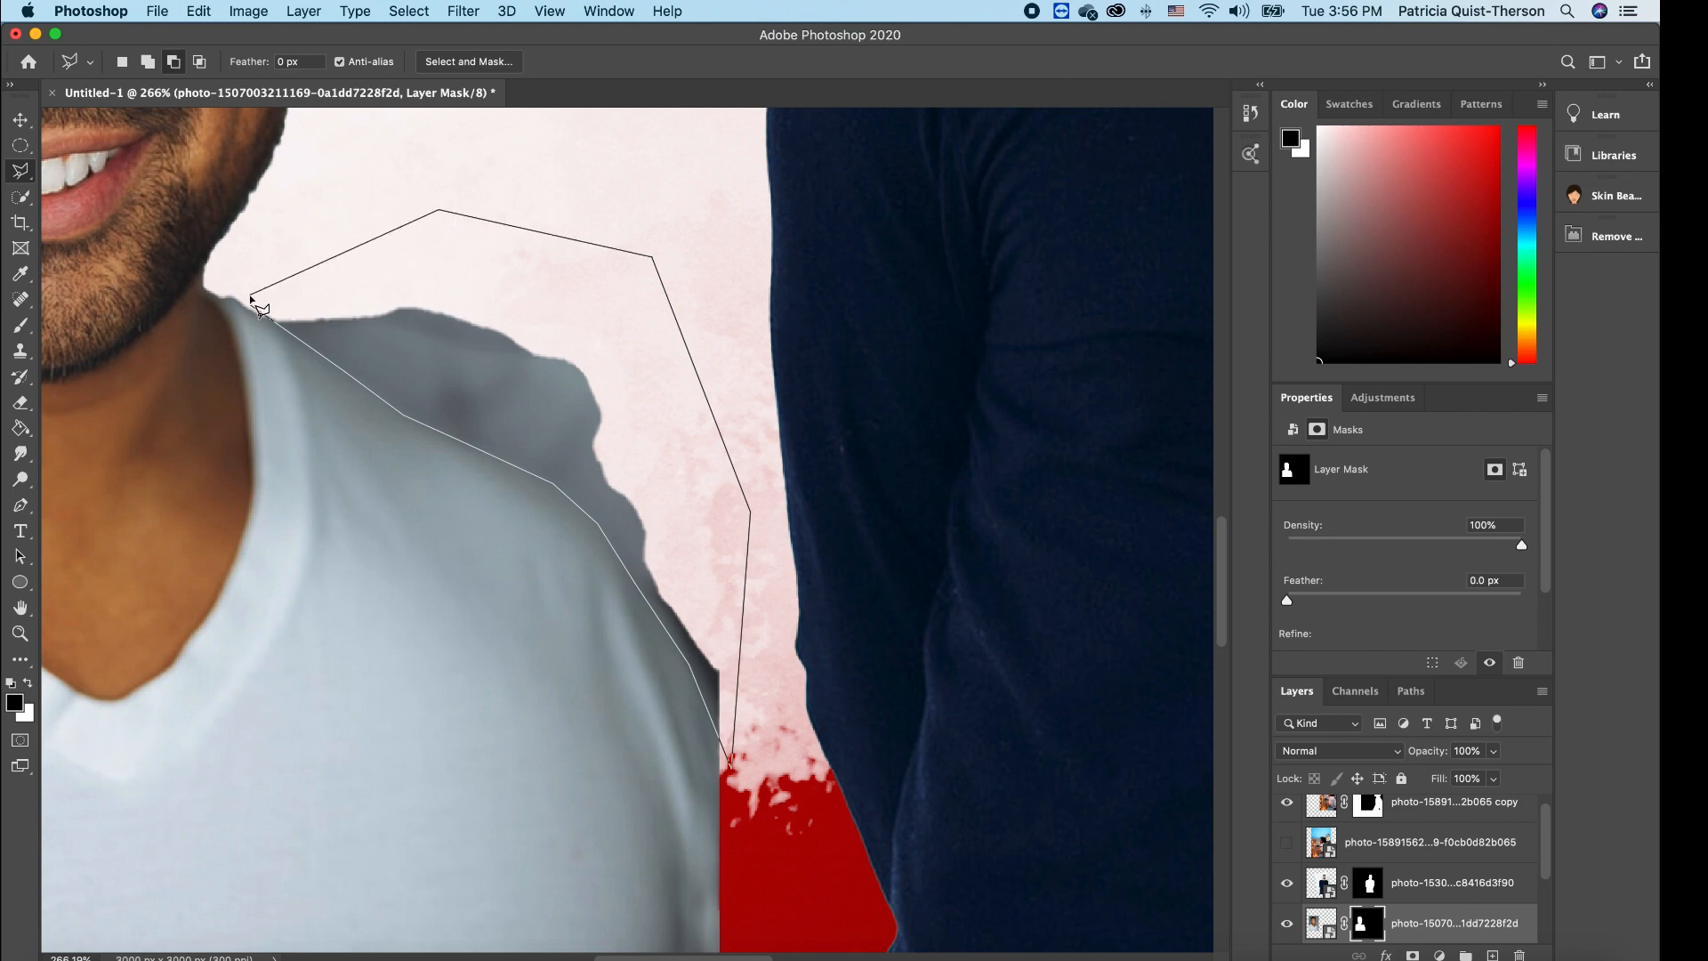
left_click(255, 306)
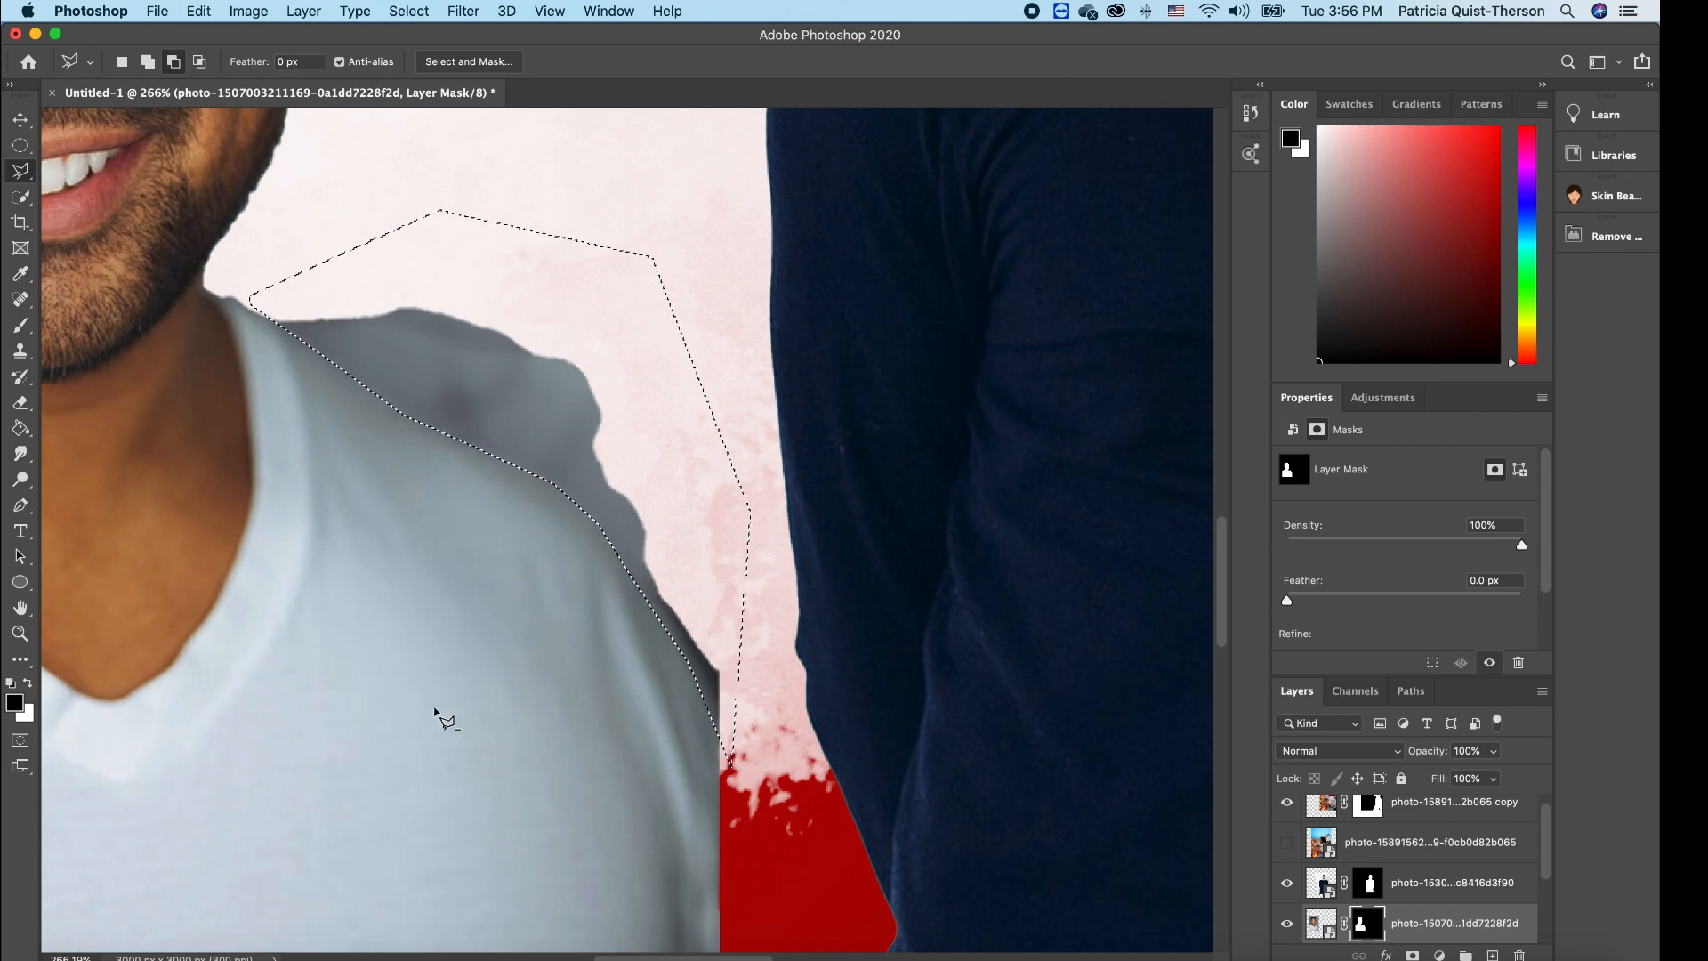
- Paint the grey shoulder edge out of the mask with a 100% flow brush, then deselect
key("b")
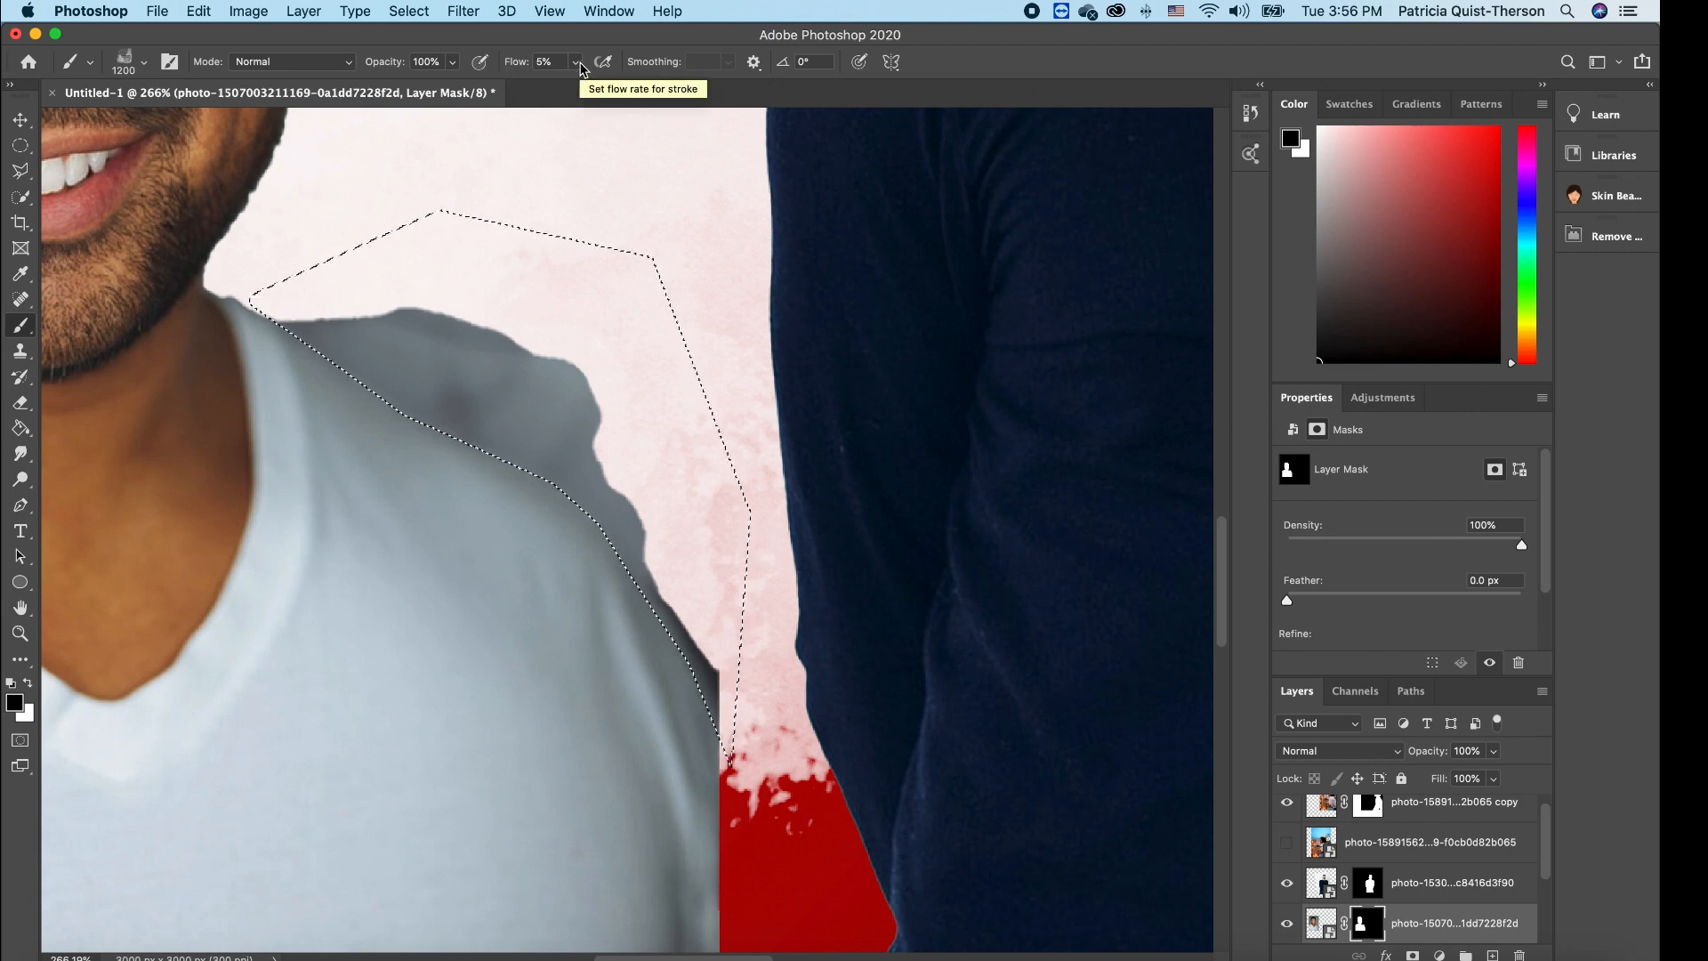
left_click(577, 62)
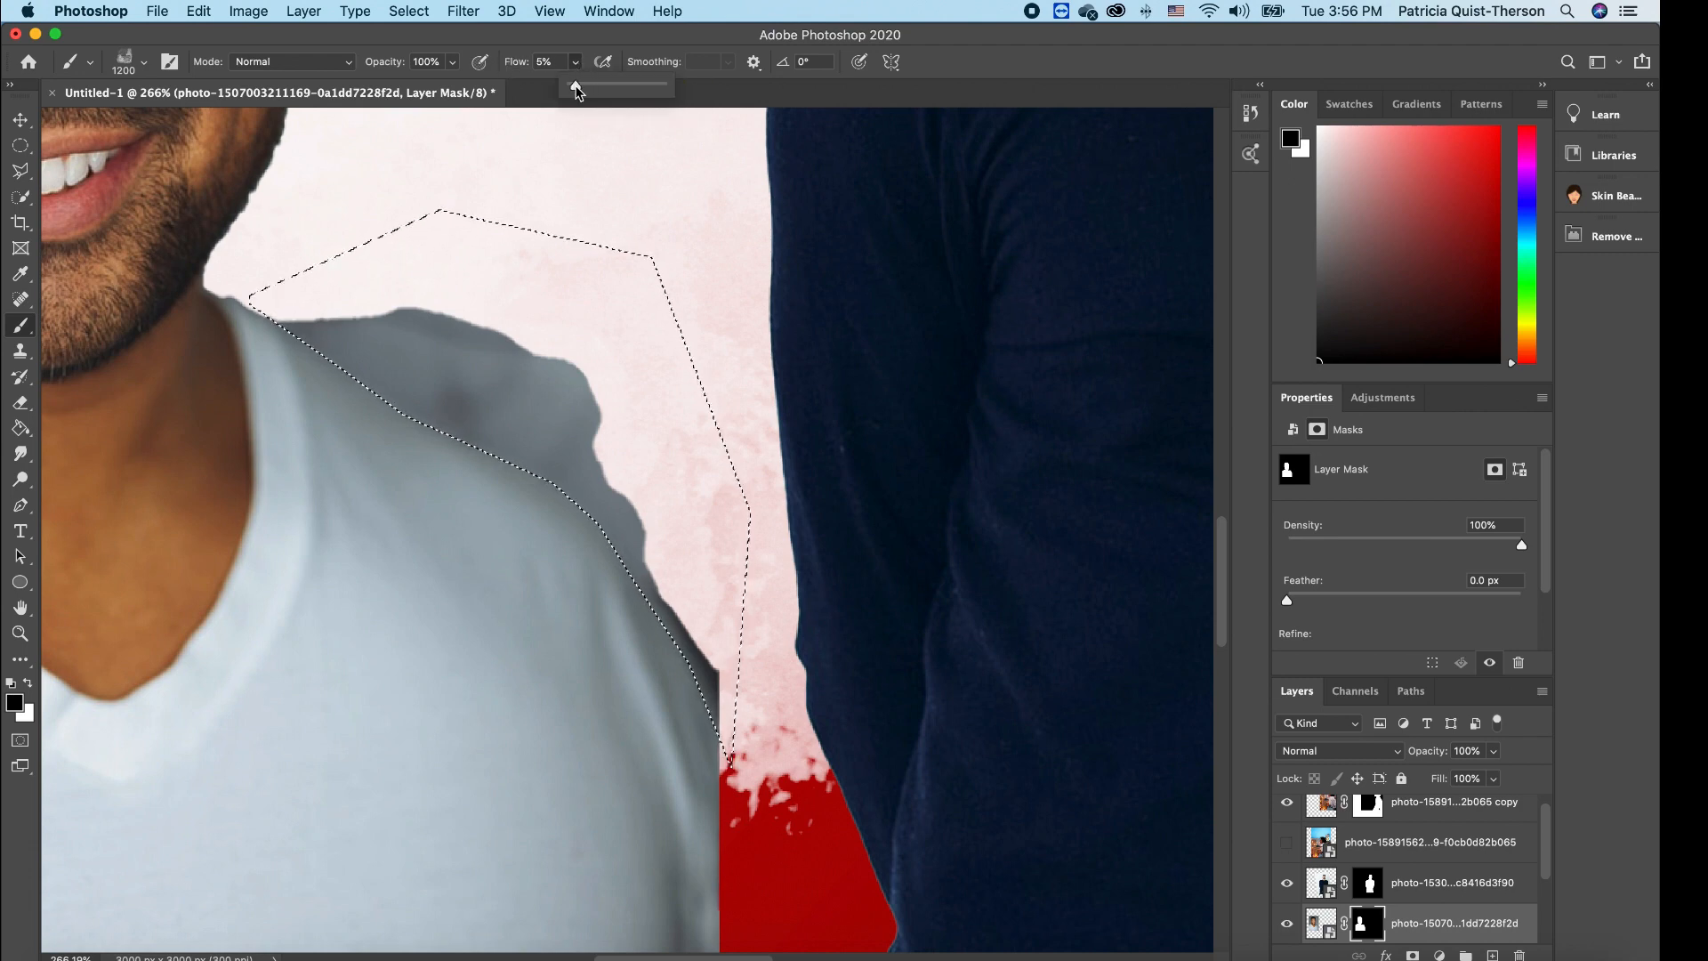
left_click_drag(577, 89, 672, 111)
left_click_drag(559, 380, 596, 390)
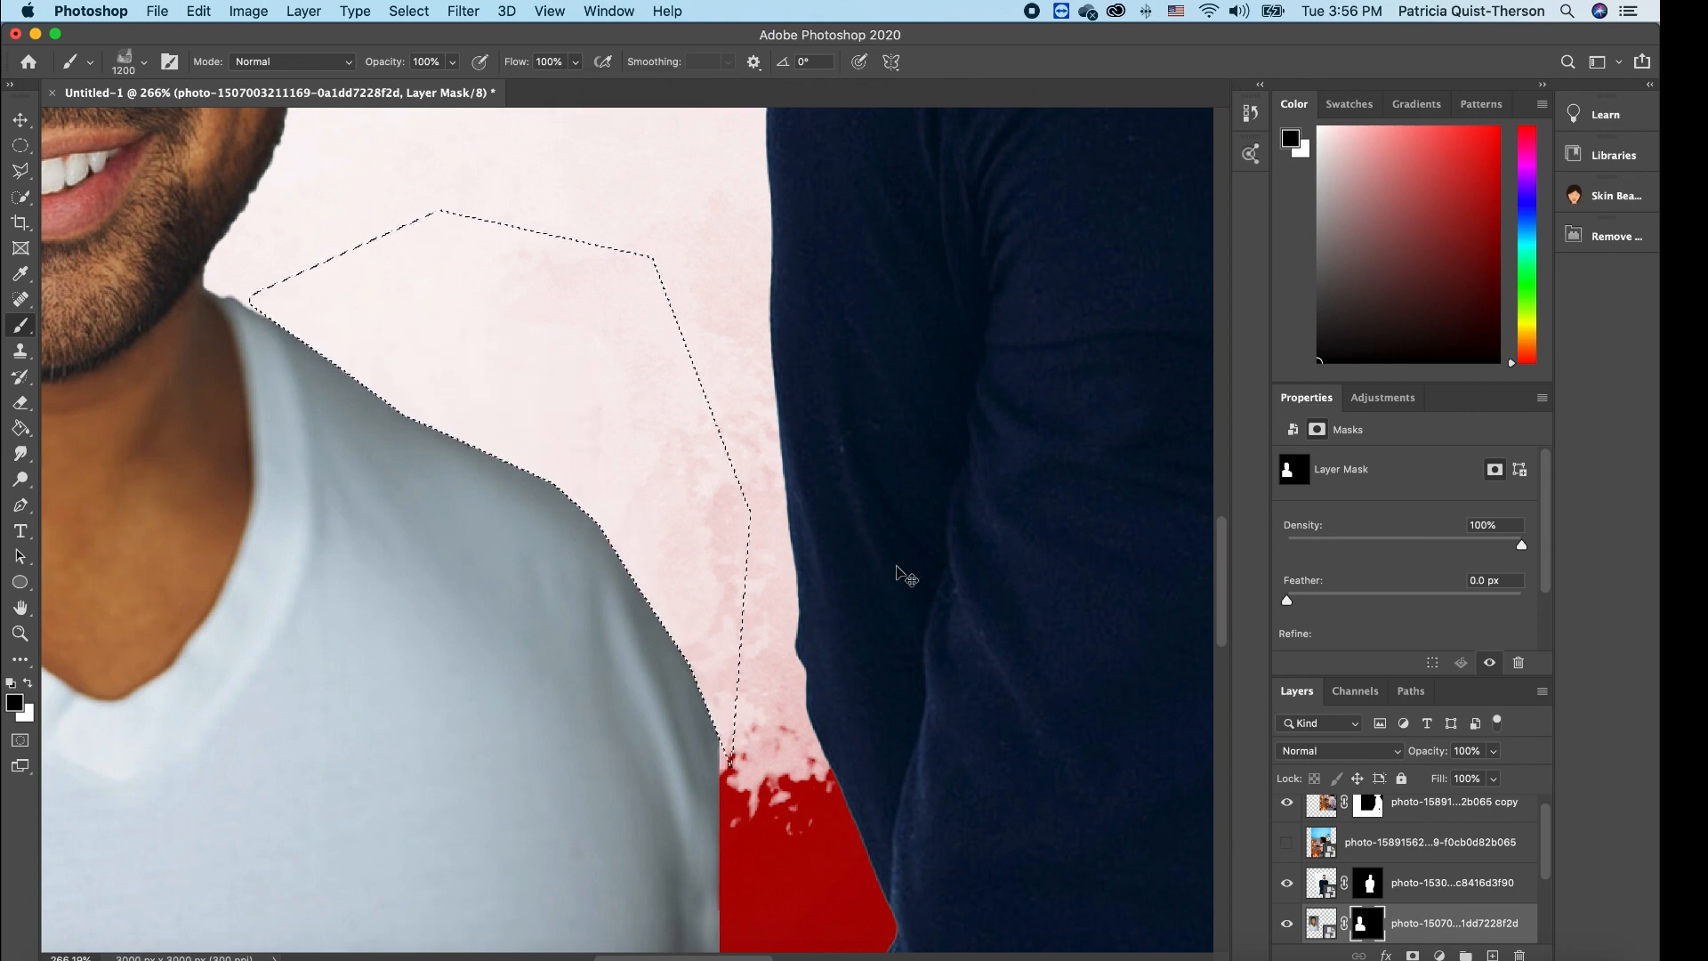
key("super+d")
key("super+0")
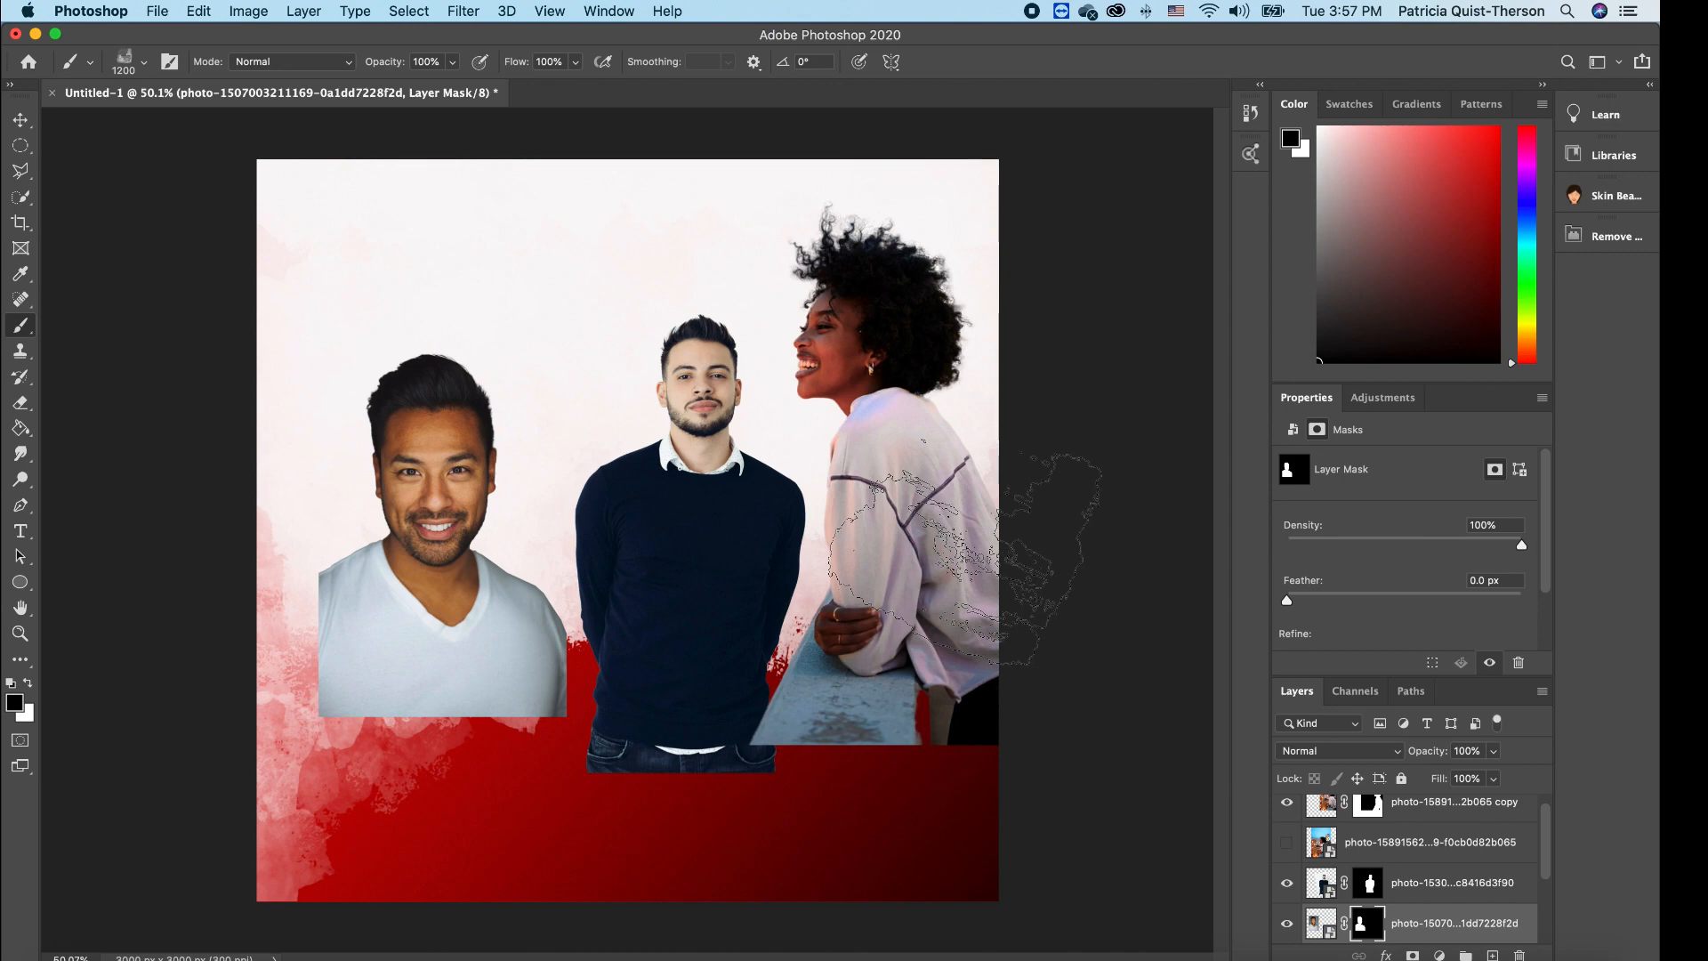
- Shrink the left man's photo to about 84% and shift it slightly up and right
key("v")
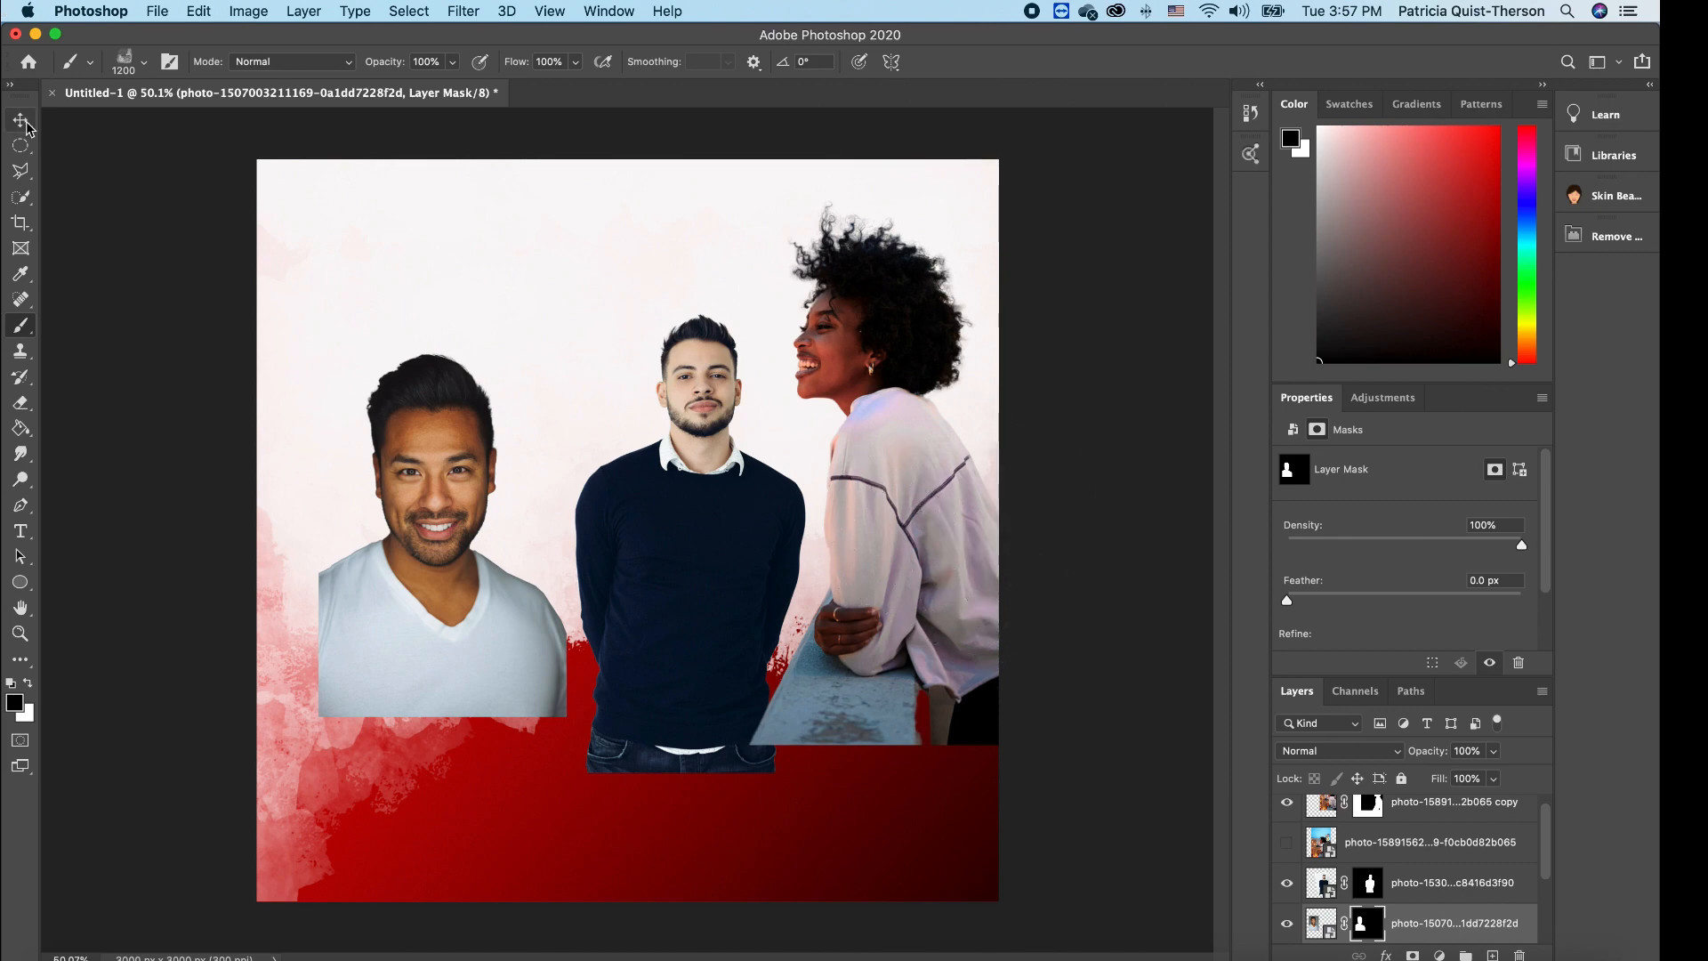
left_click_drag(561, 337, 520, 400)
left_click_drag(451, 492, 446, 416)
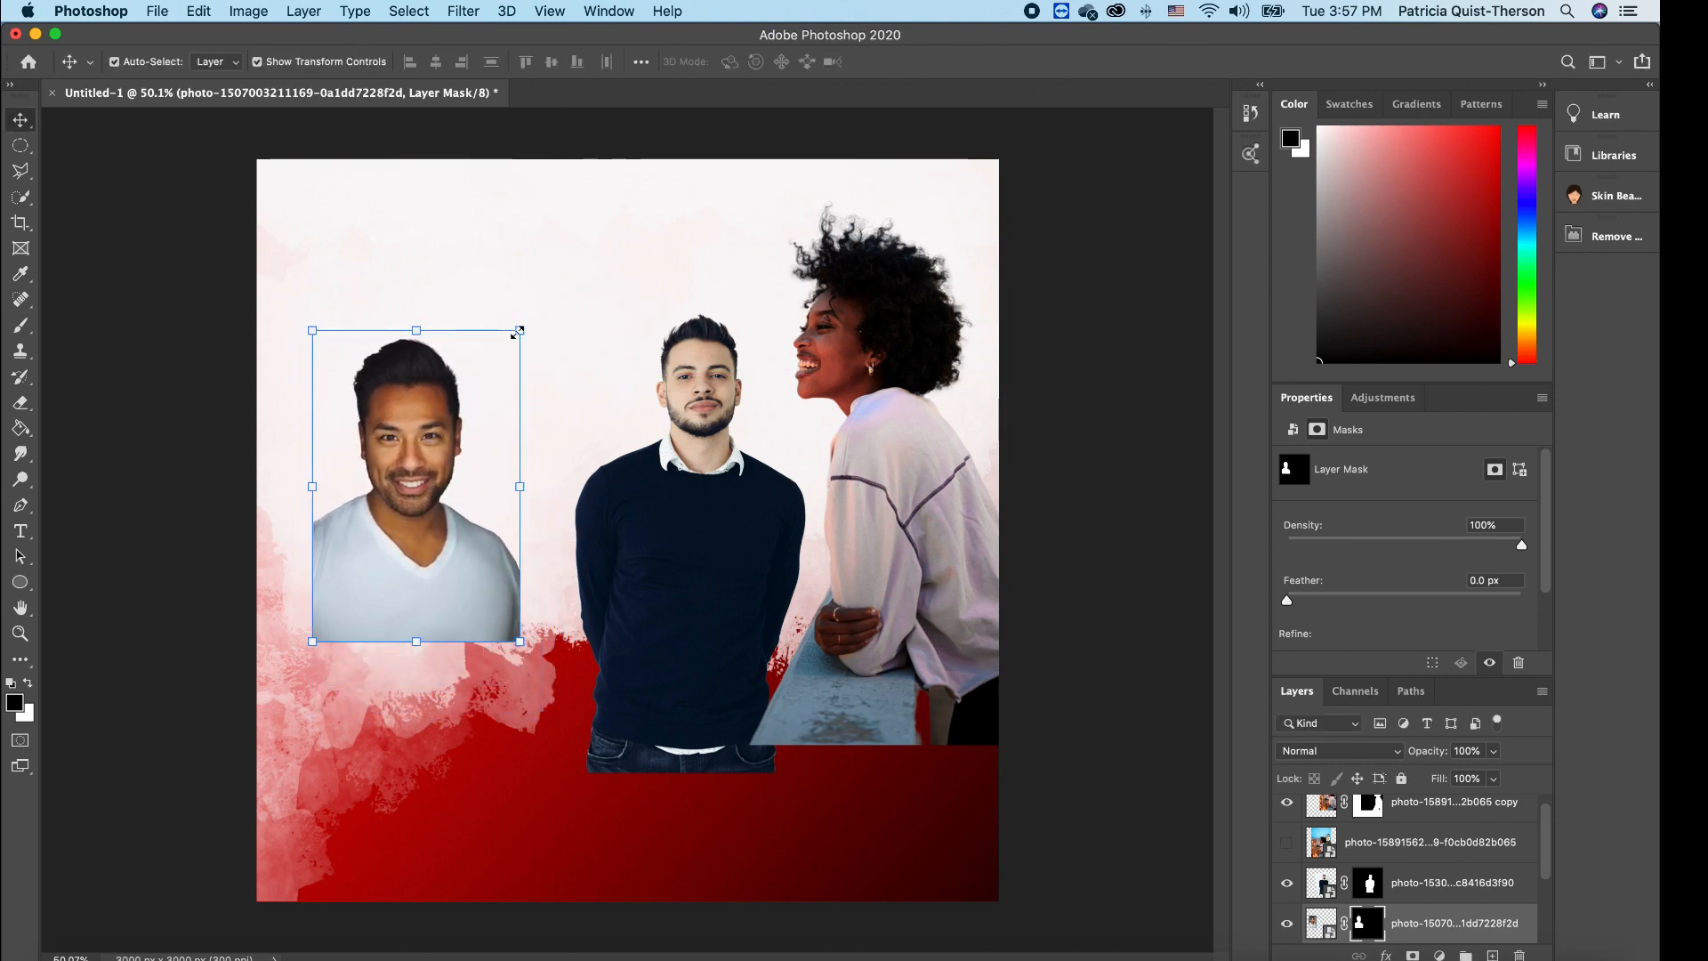
left_click_drag(520, 331, 485, 383)
left_click_drag(403, 472, 428, 449)
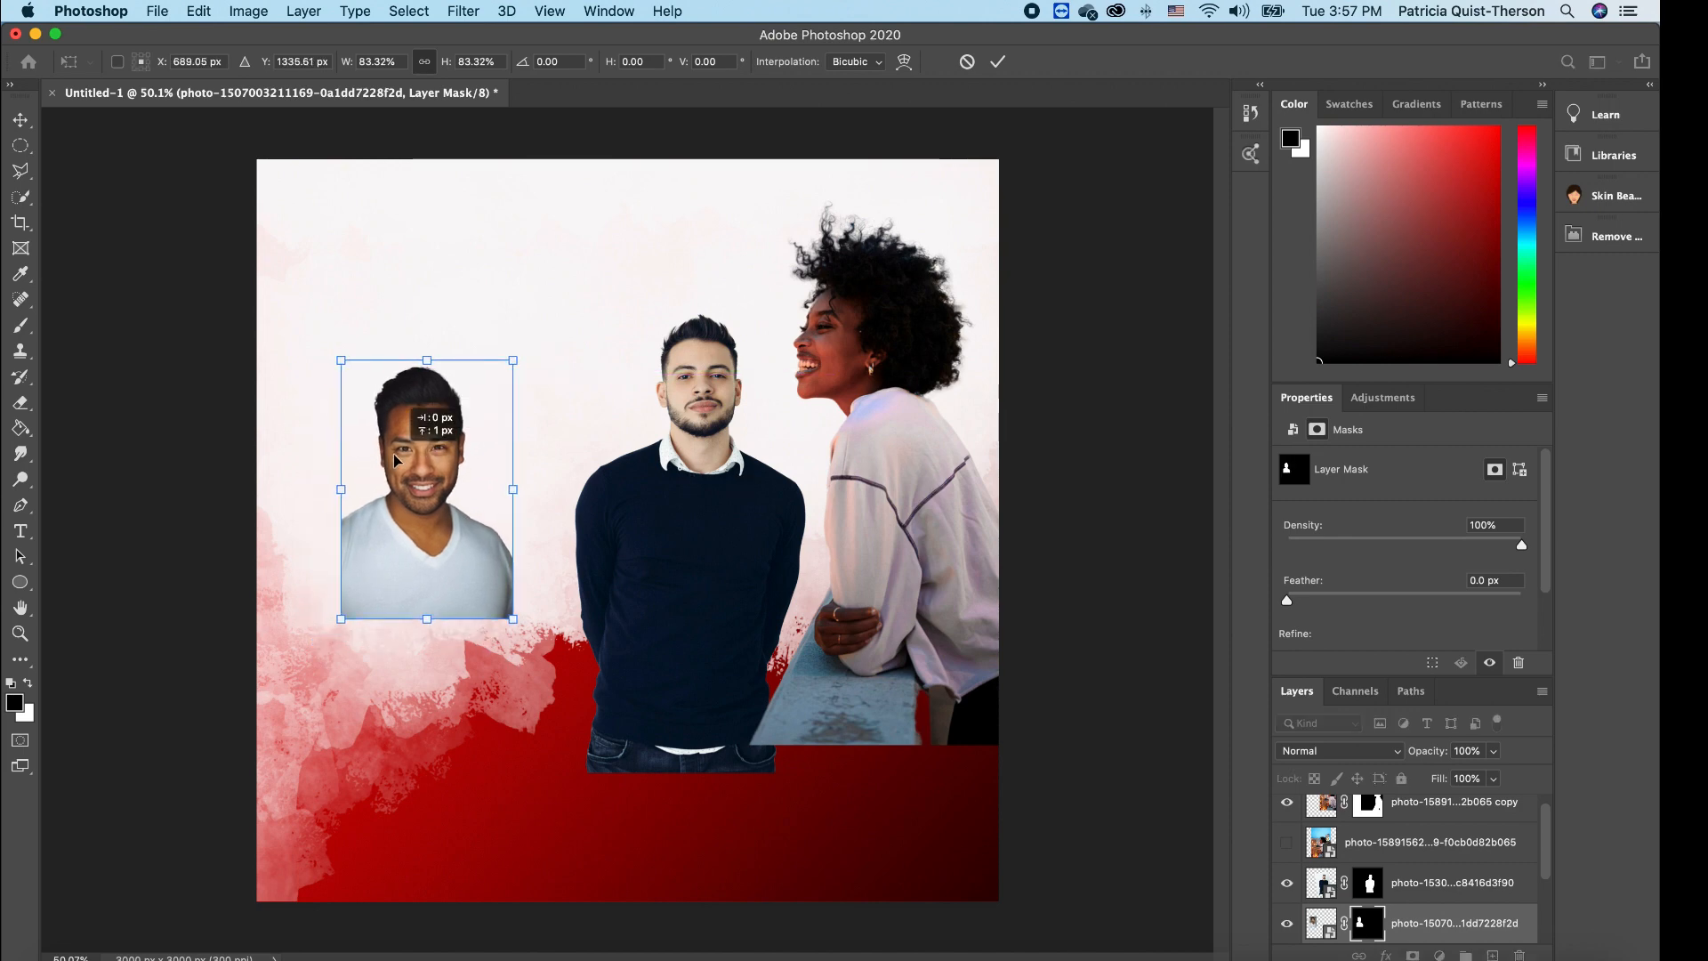
key("Return")
- Move the middle man down-left and scale the woman's photo to about 66% at the right edge
left_click_drag(704, 418, 665, 450)
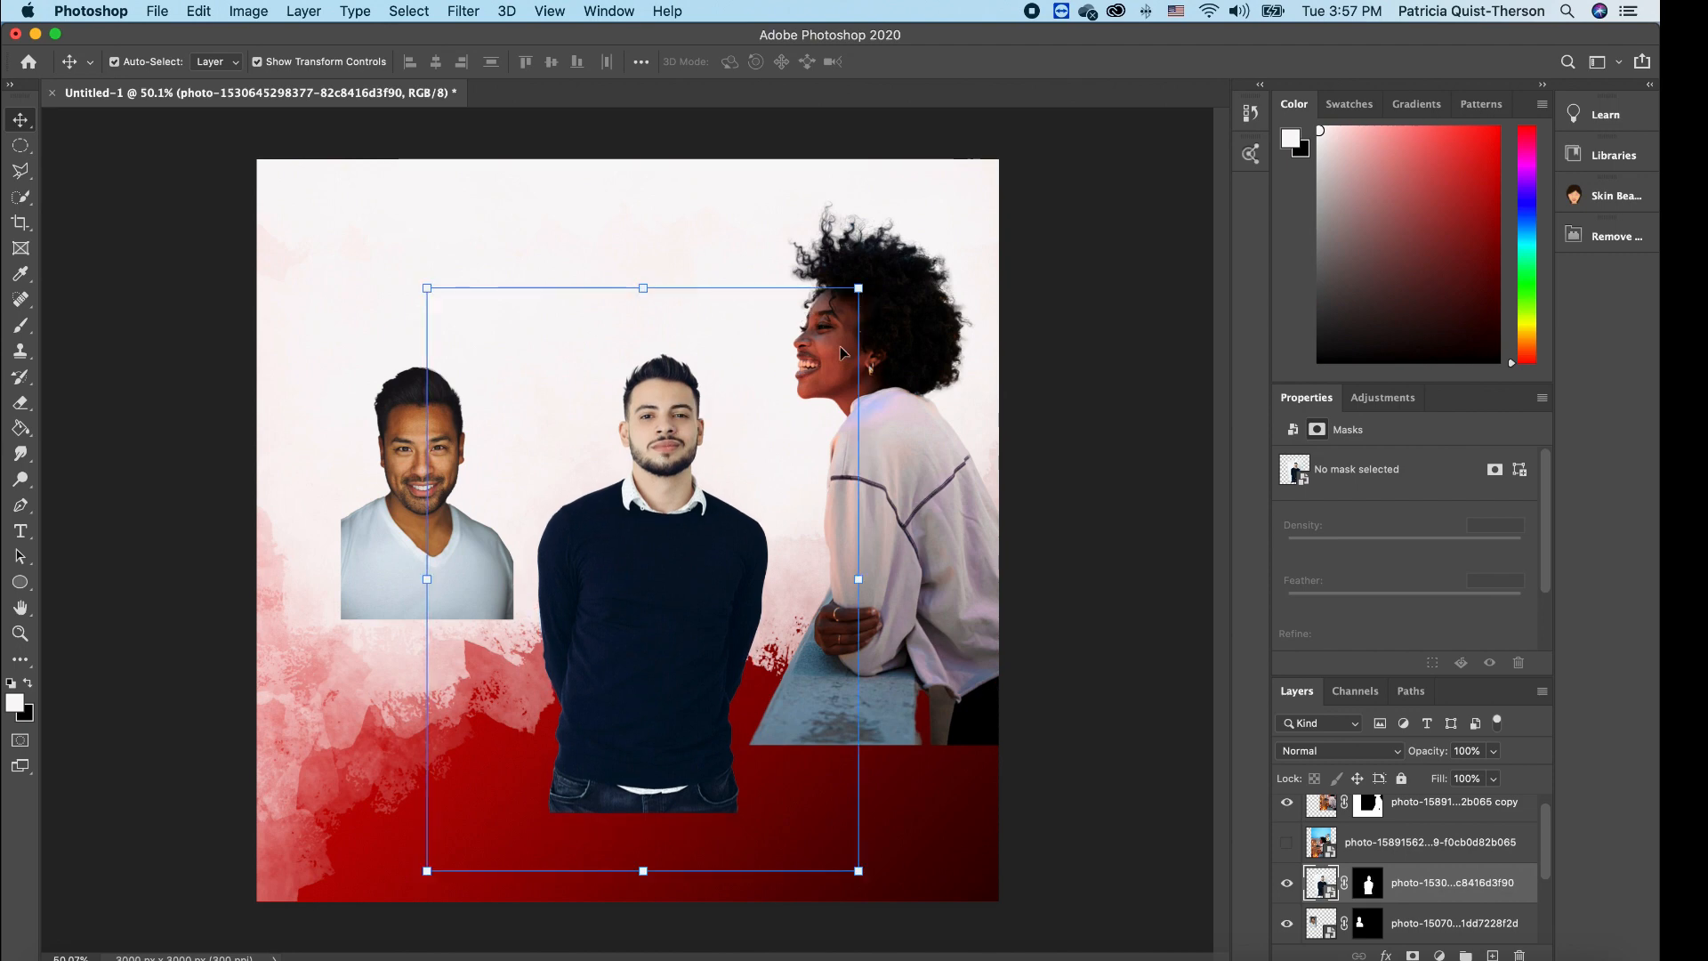
left_click(892, 463)
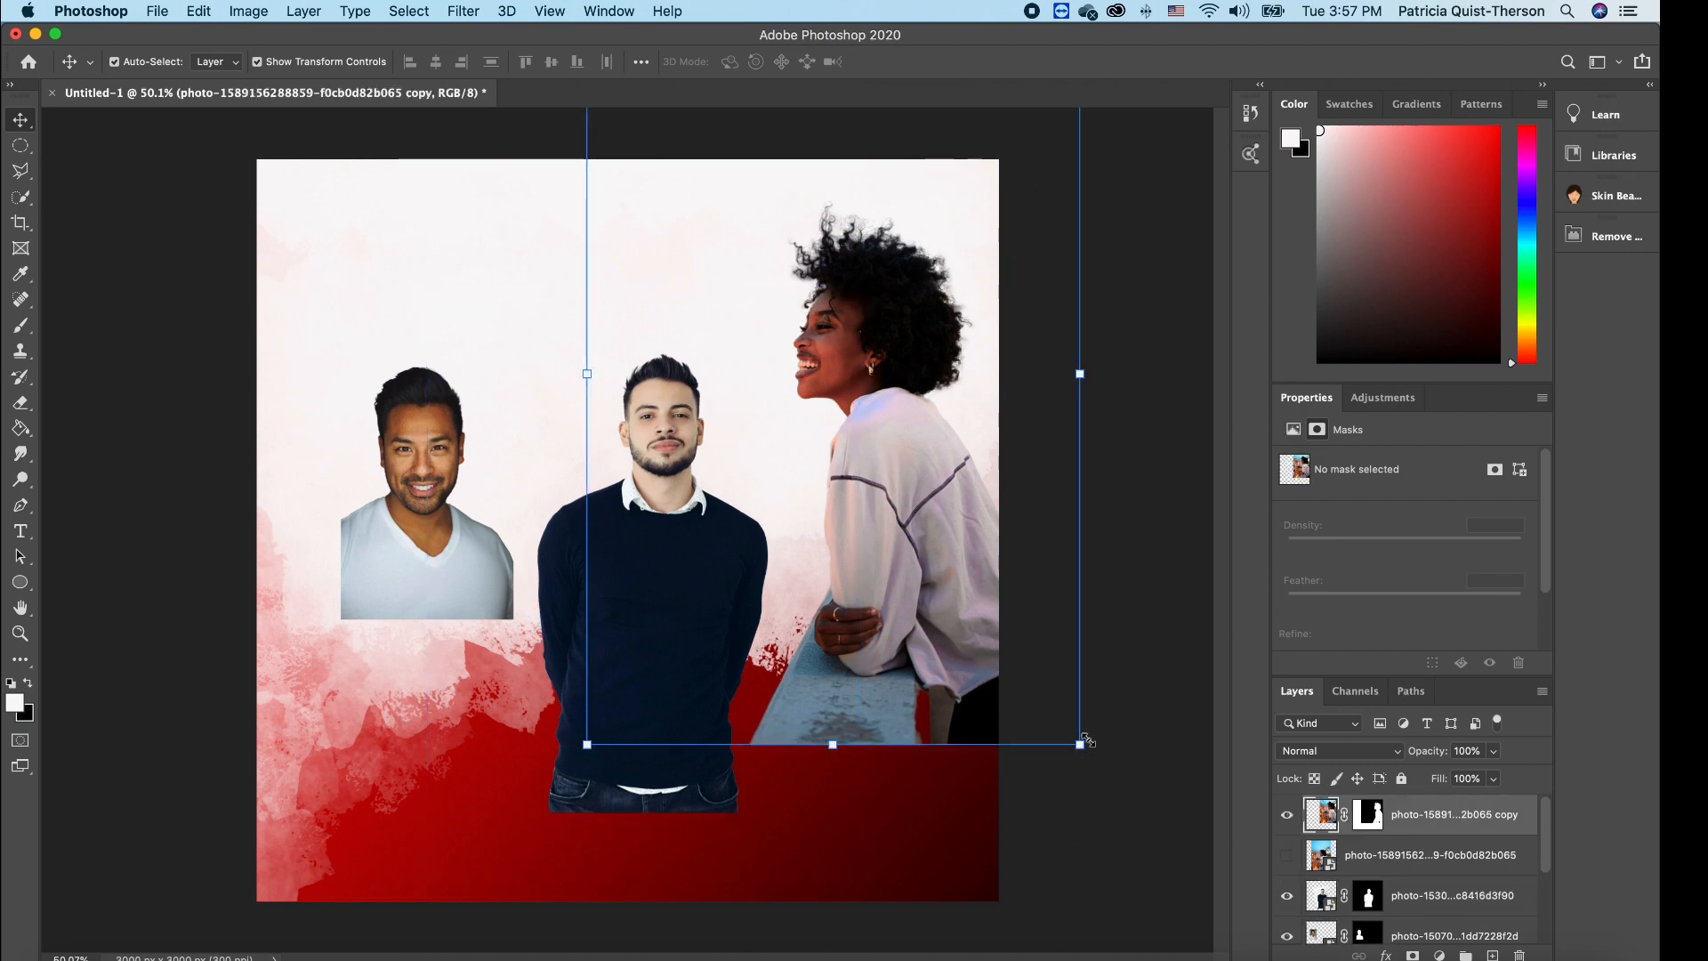
left_click_drag(1080, 743, 896, 467)
left_click_drag(790, 413, 930, 631)
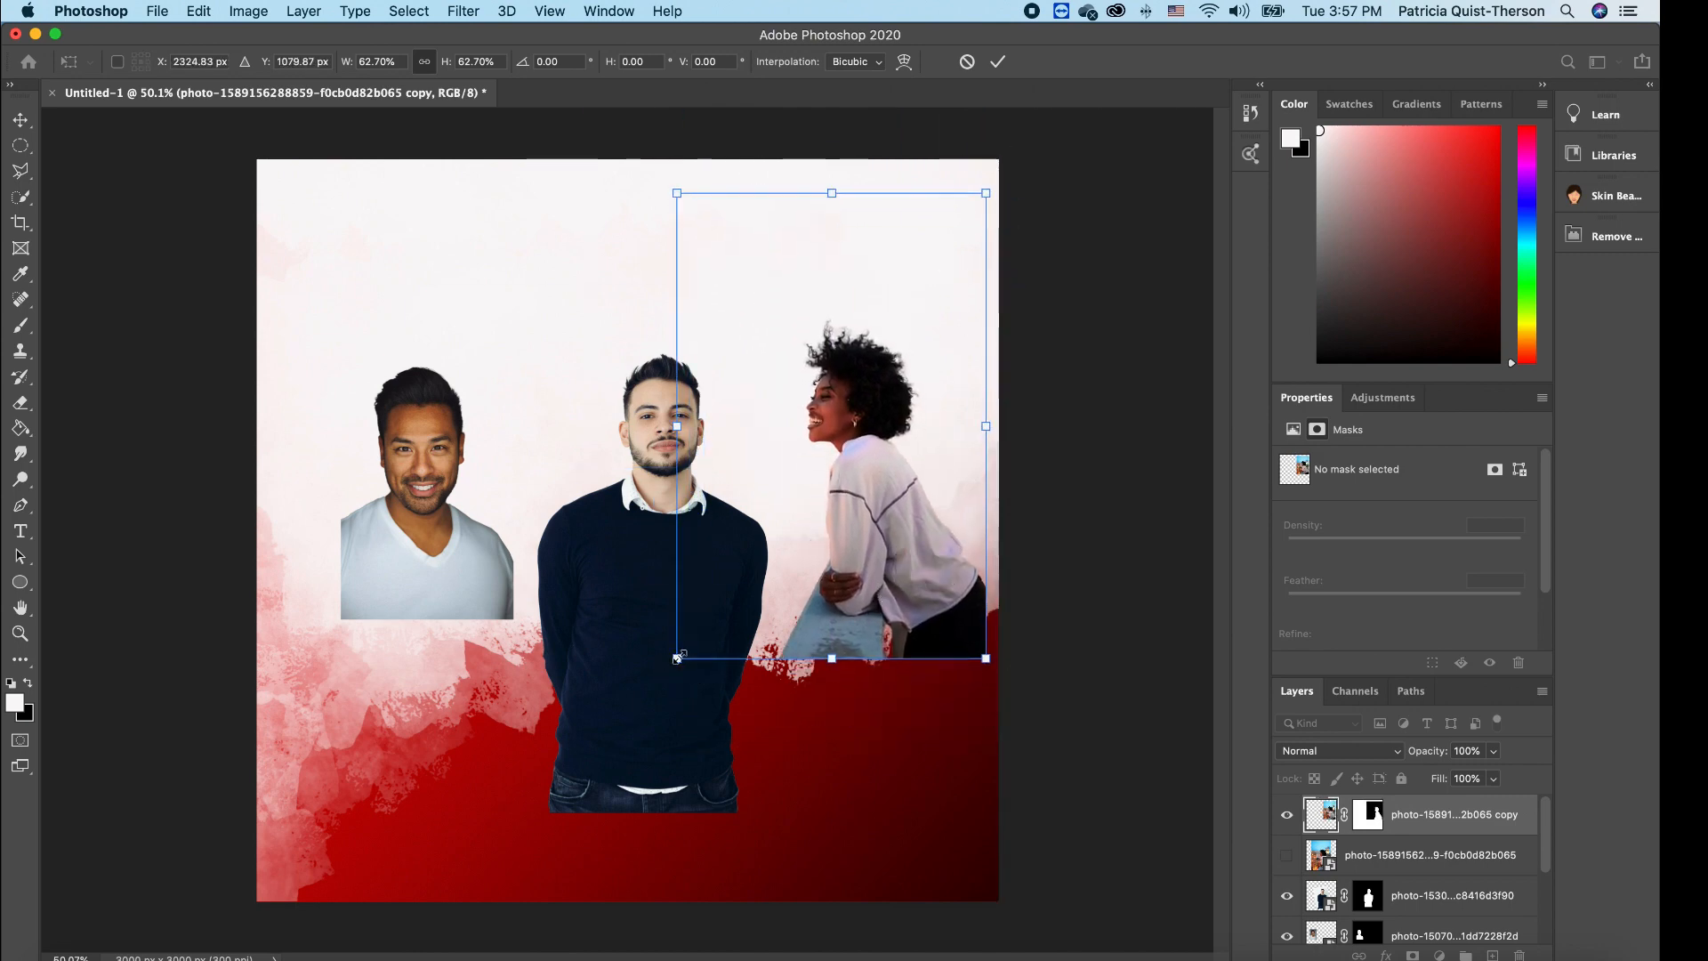
left_click_drag(677, 659, 662, 681)
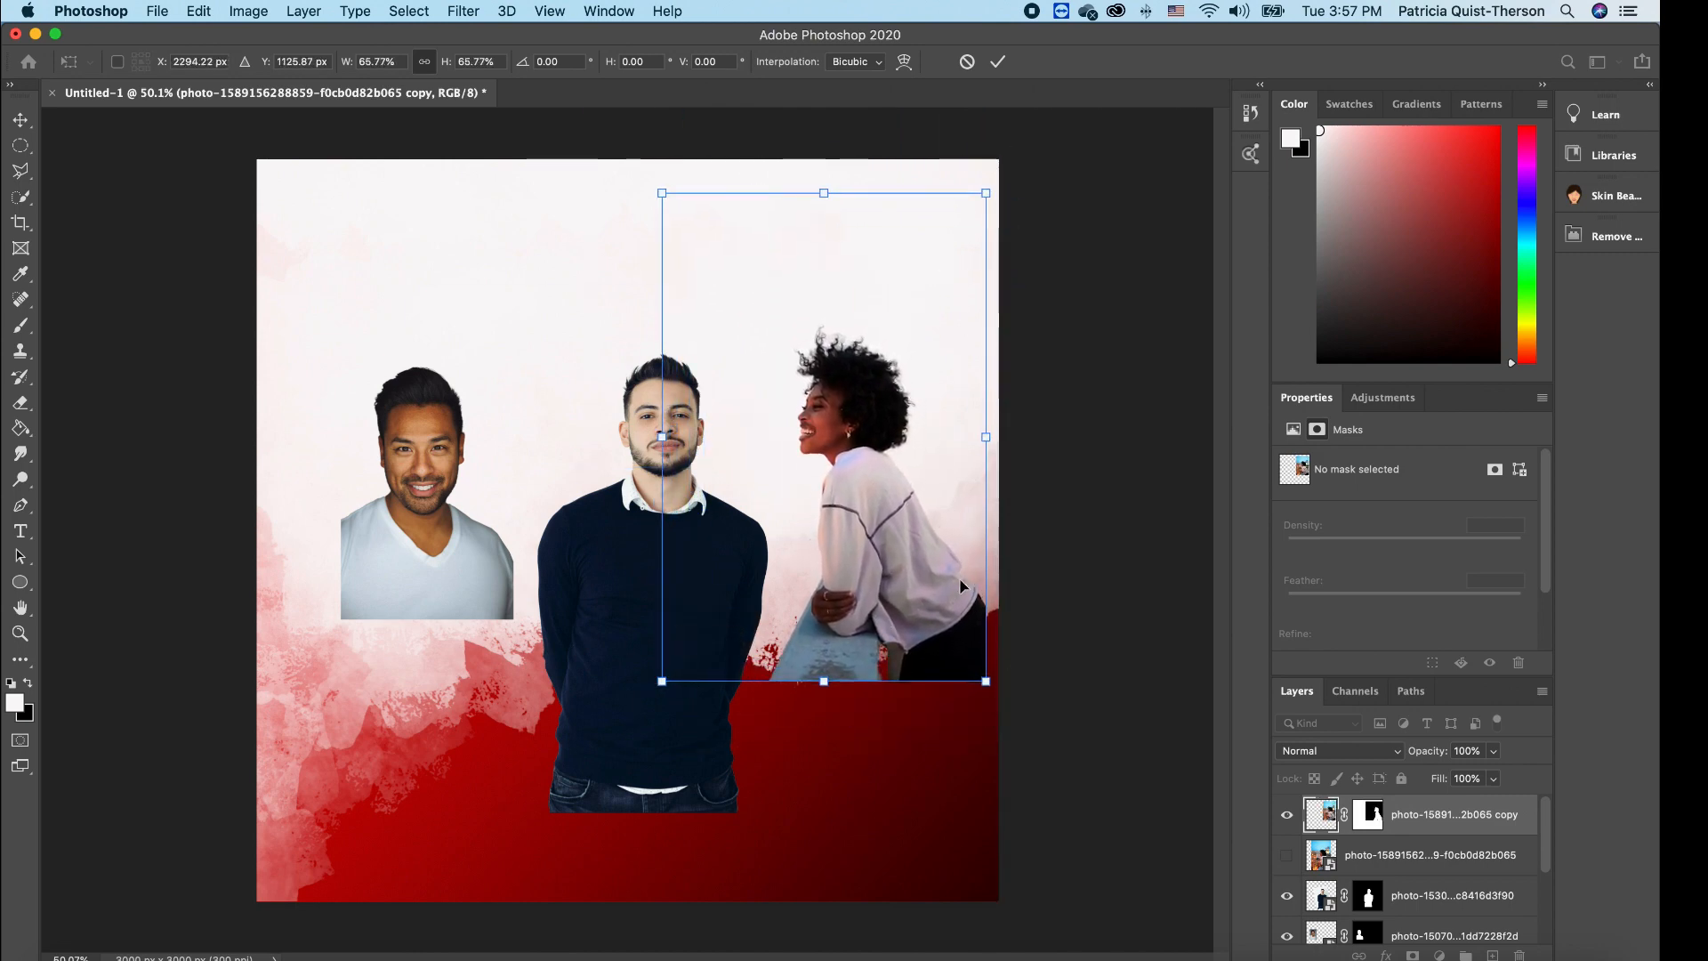
mouse_move(912, 596)
left_mouse_down()
mouse_move(926, 606)
mouse_move(922, 589)
left_mouse_up()
key("Return")
left_click(1119, 698)
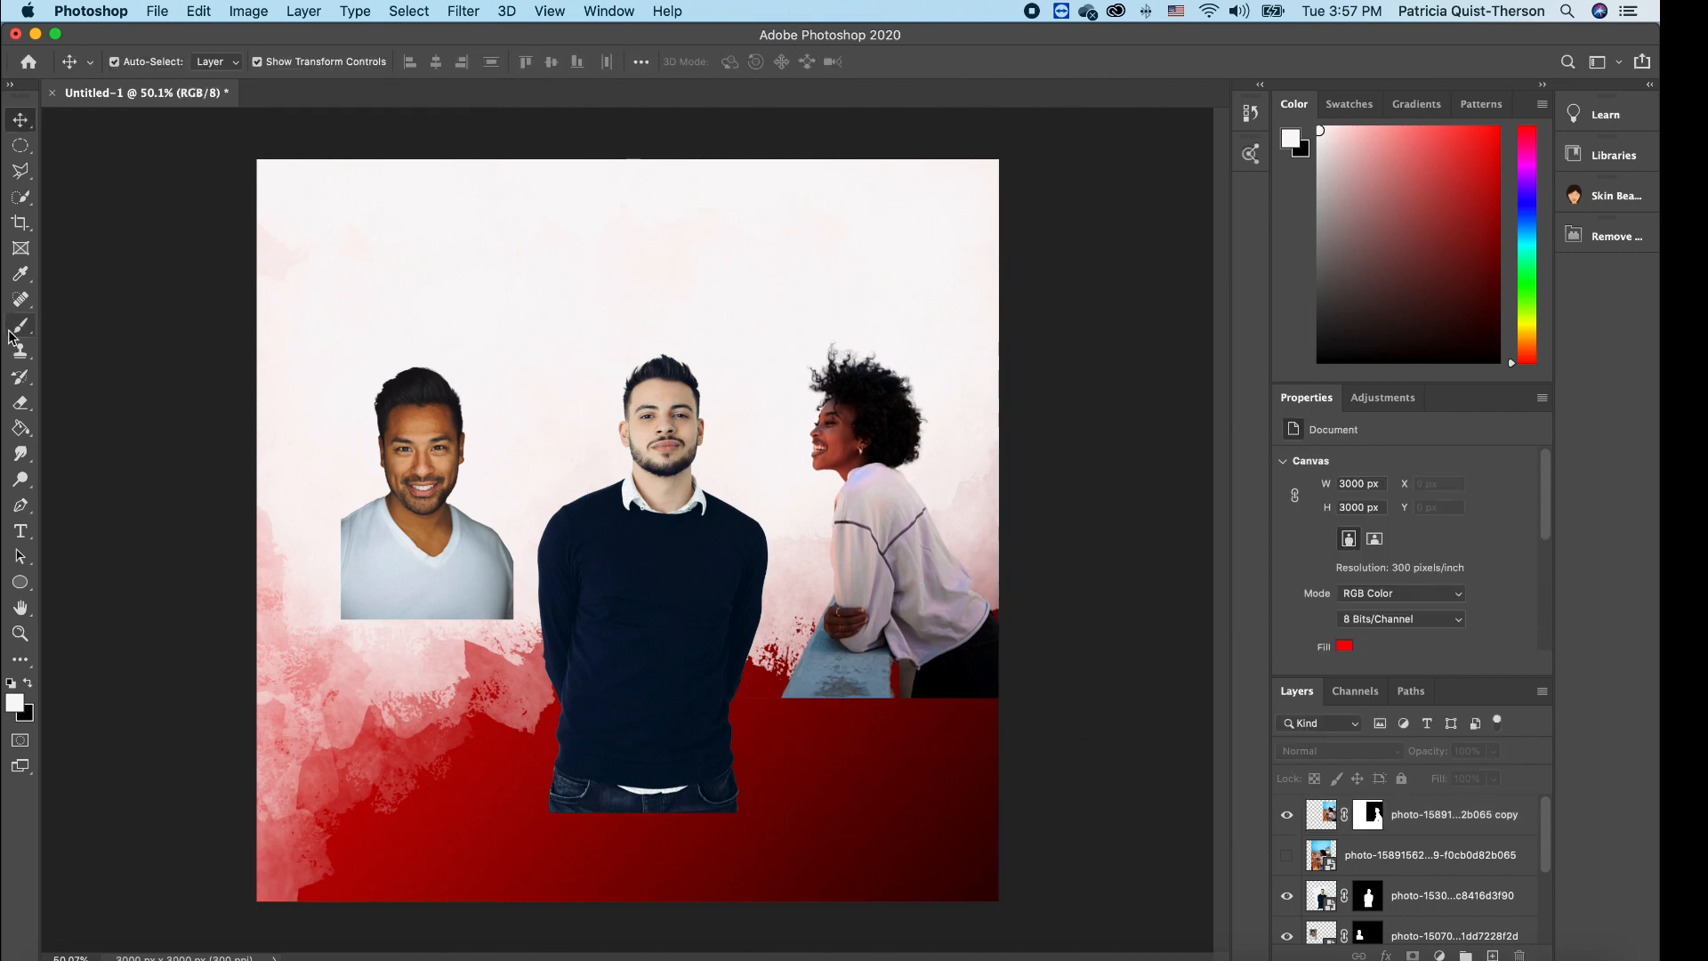
- Drag an elliptical marquee of about 912 x 933 px around the left man's head
left_click(20, 145)
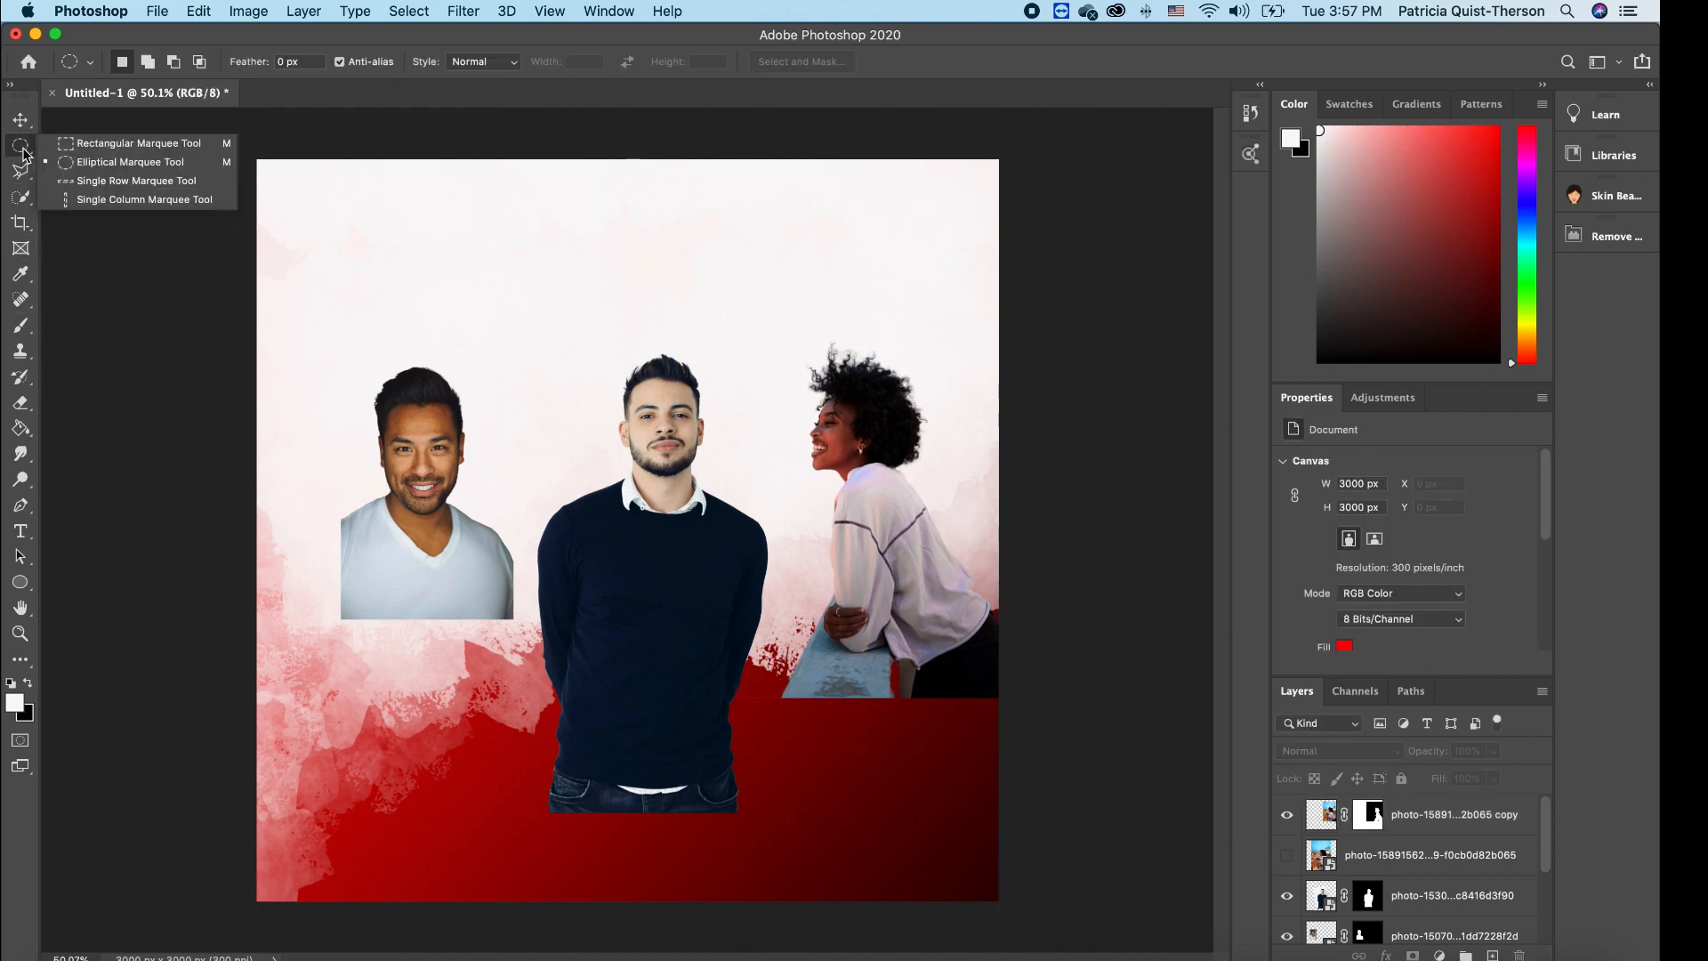
left_click(93, 163)
left_click(19, 582)
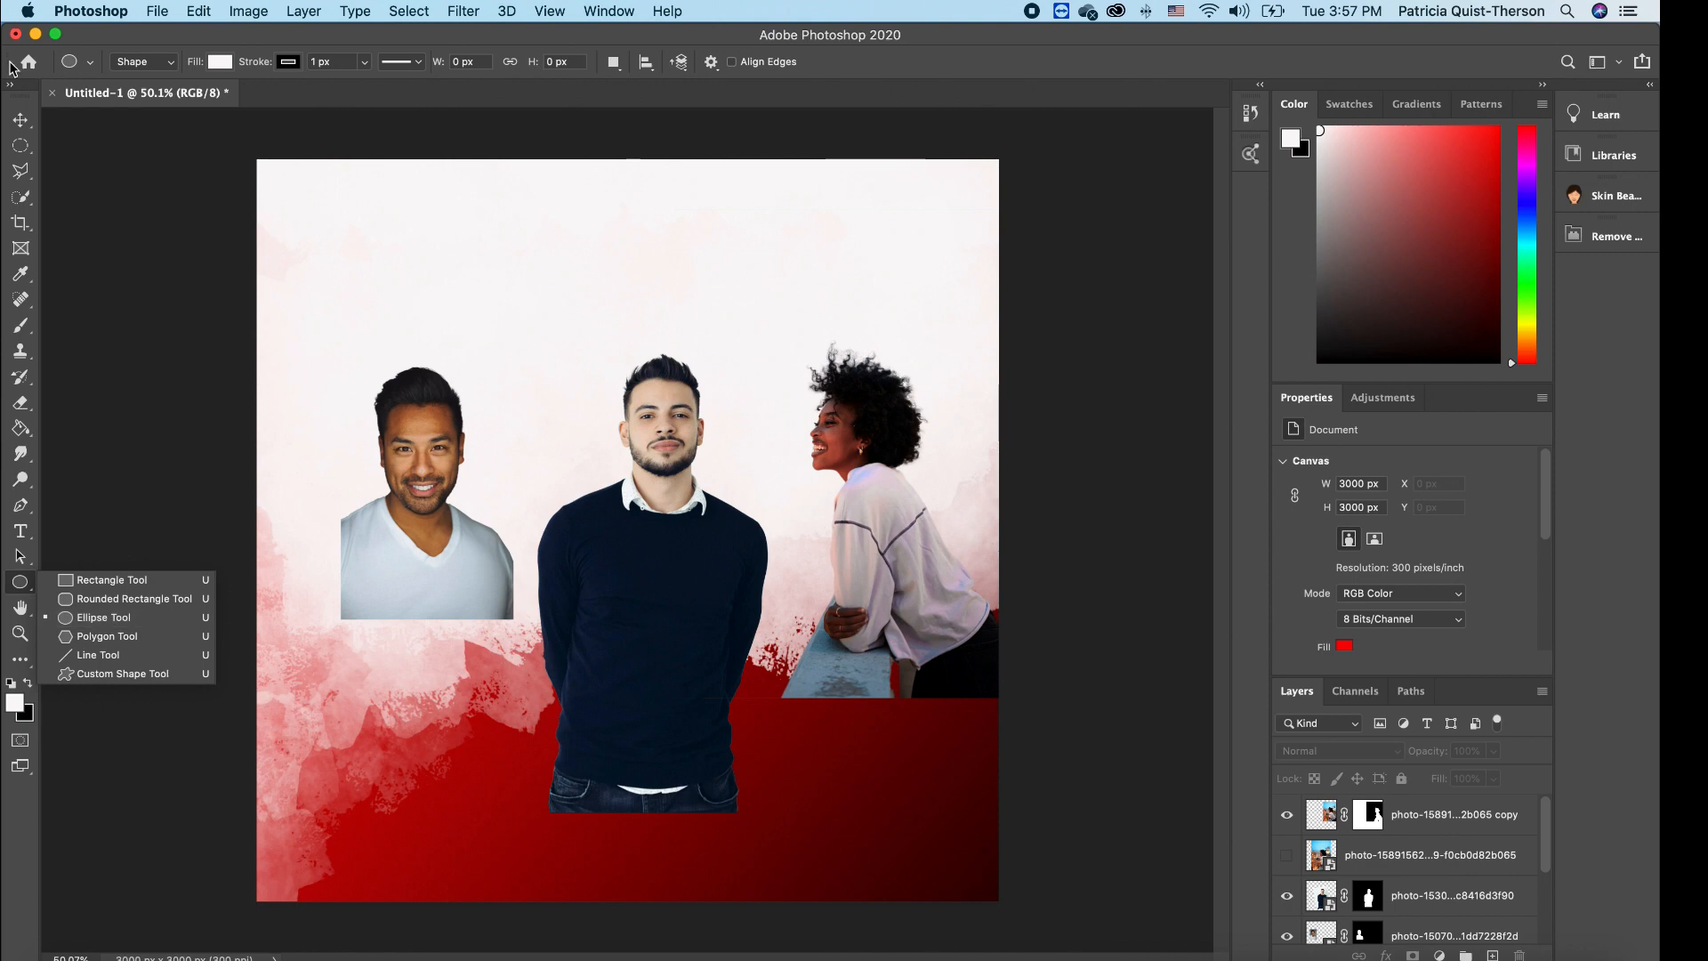
left_click(19, 147)
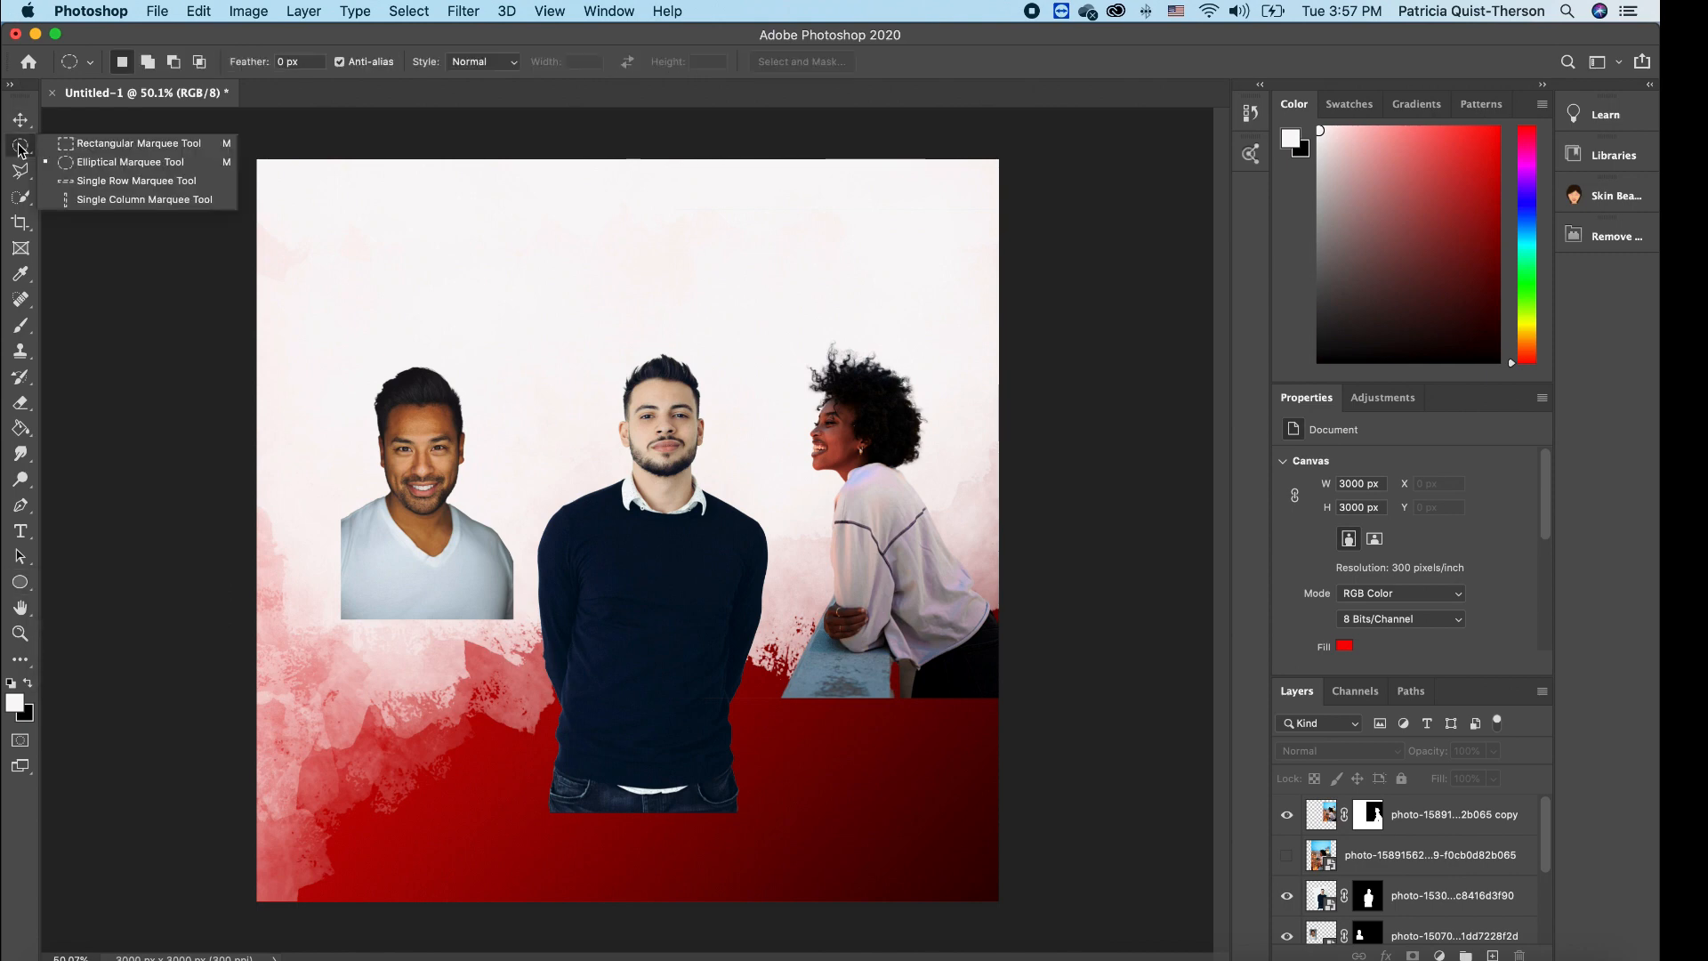
left_click_drag(316, 337, 545, 559)
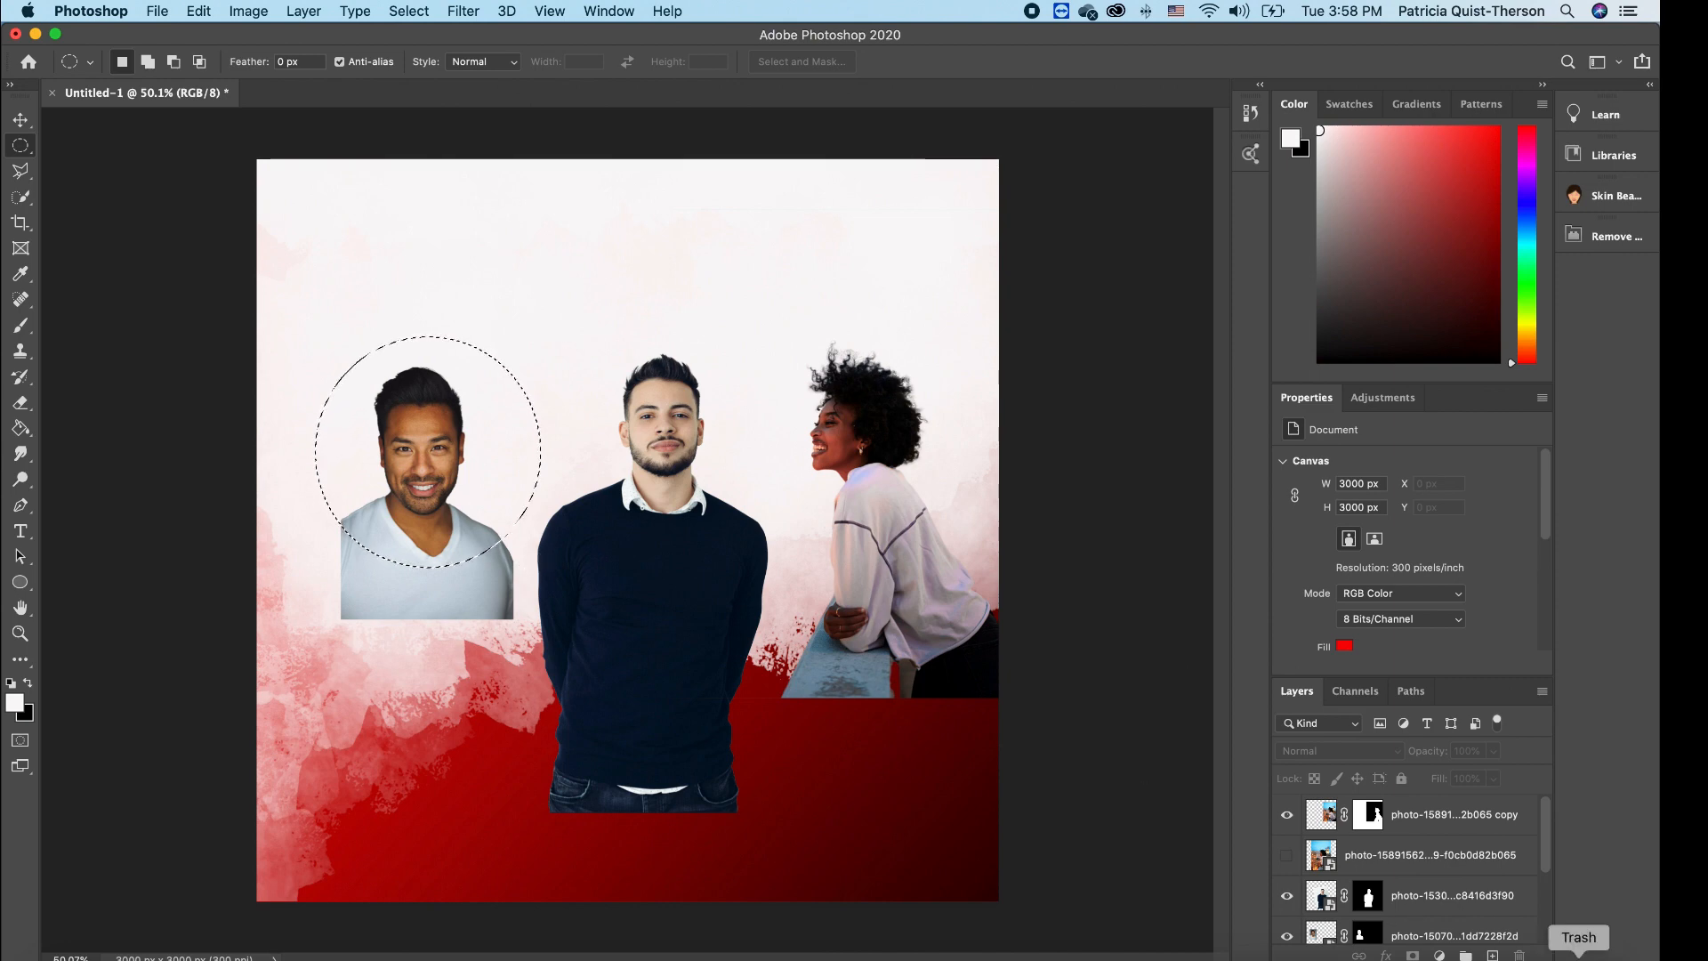
left_click_drag(1548, 841, 1550, 858)
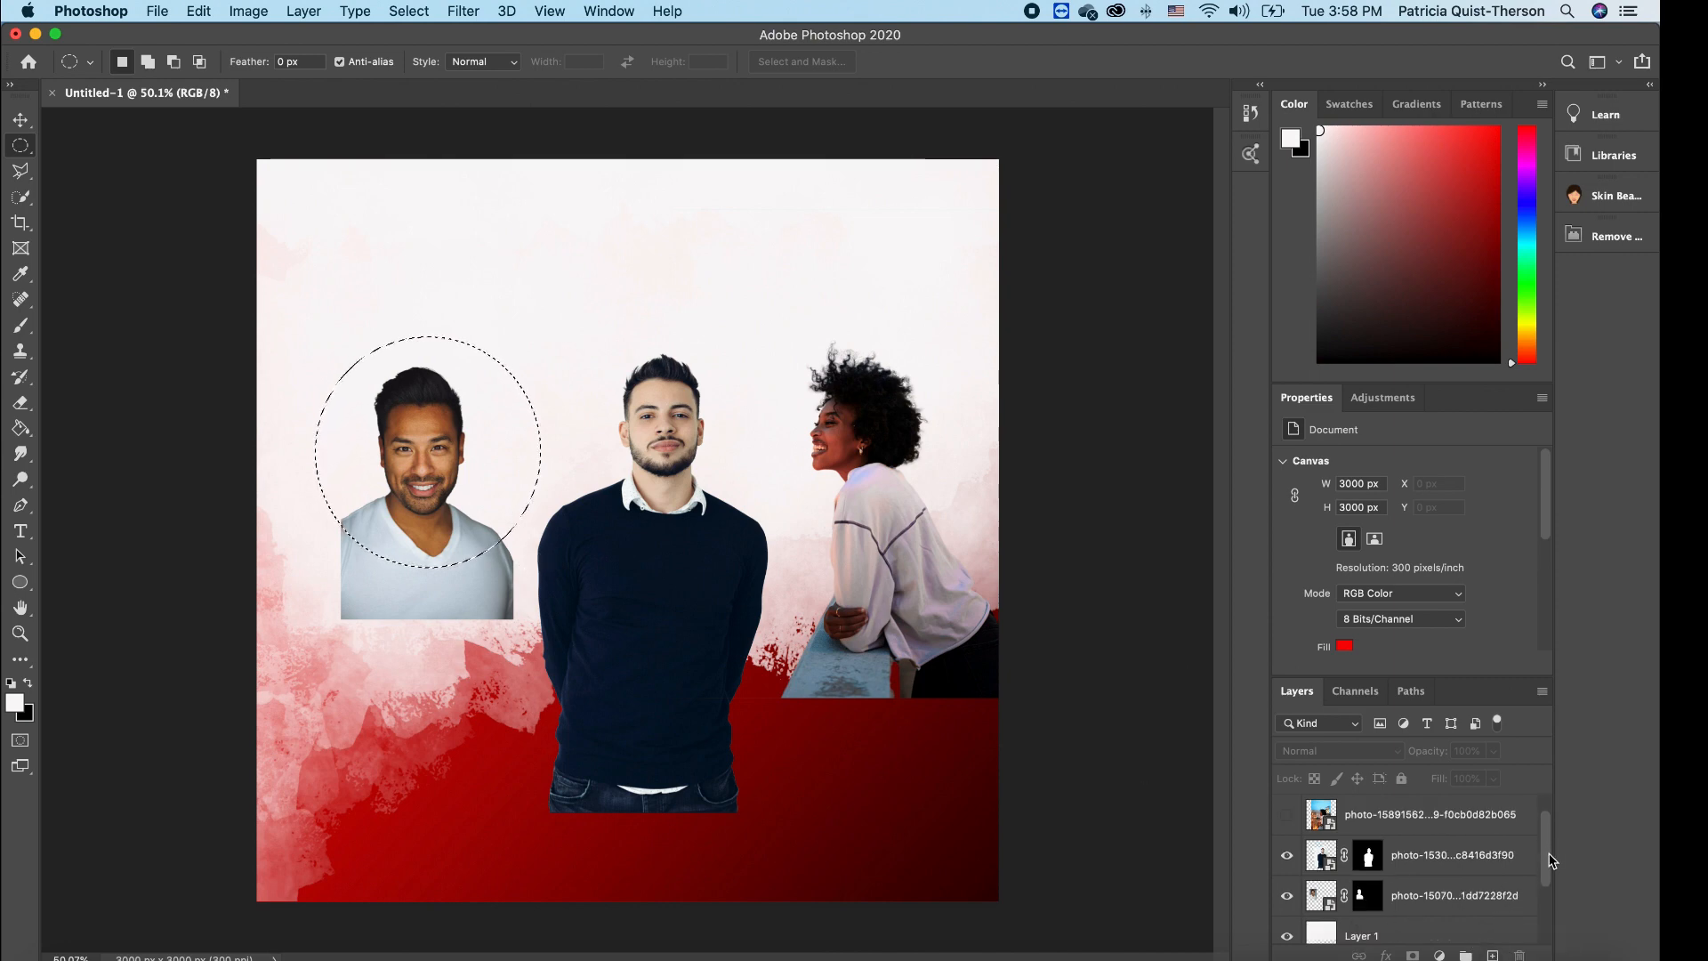
- Create an empty Layer 2 beneath the left man's photo layer and make it active
left_click(1450, 898)
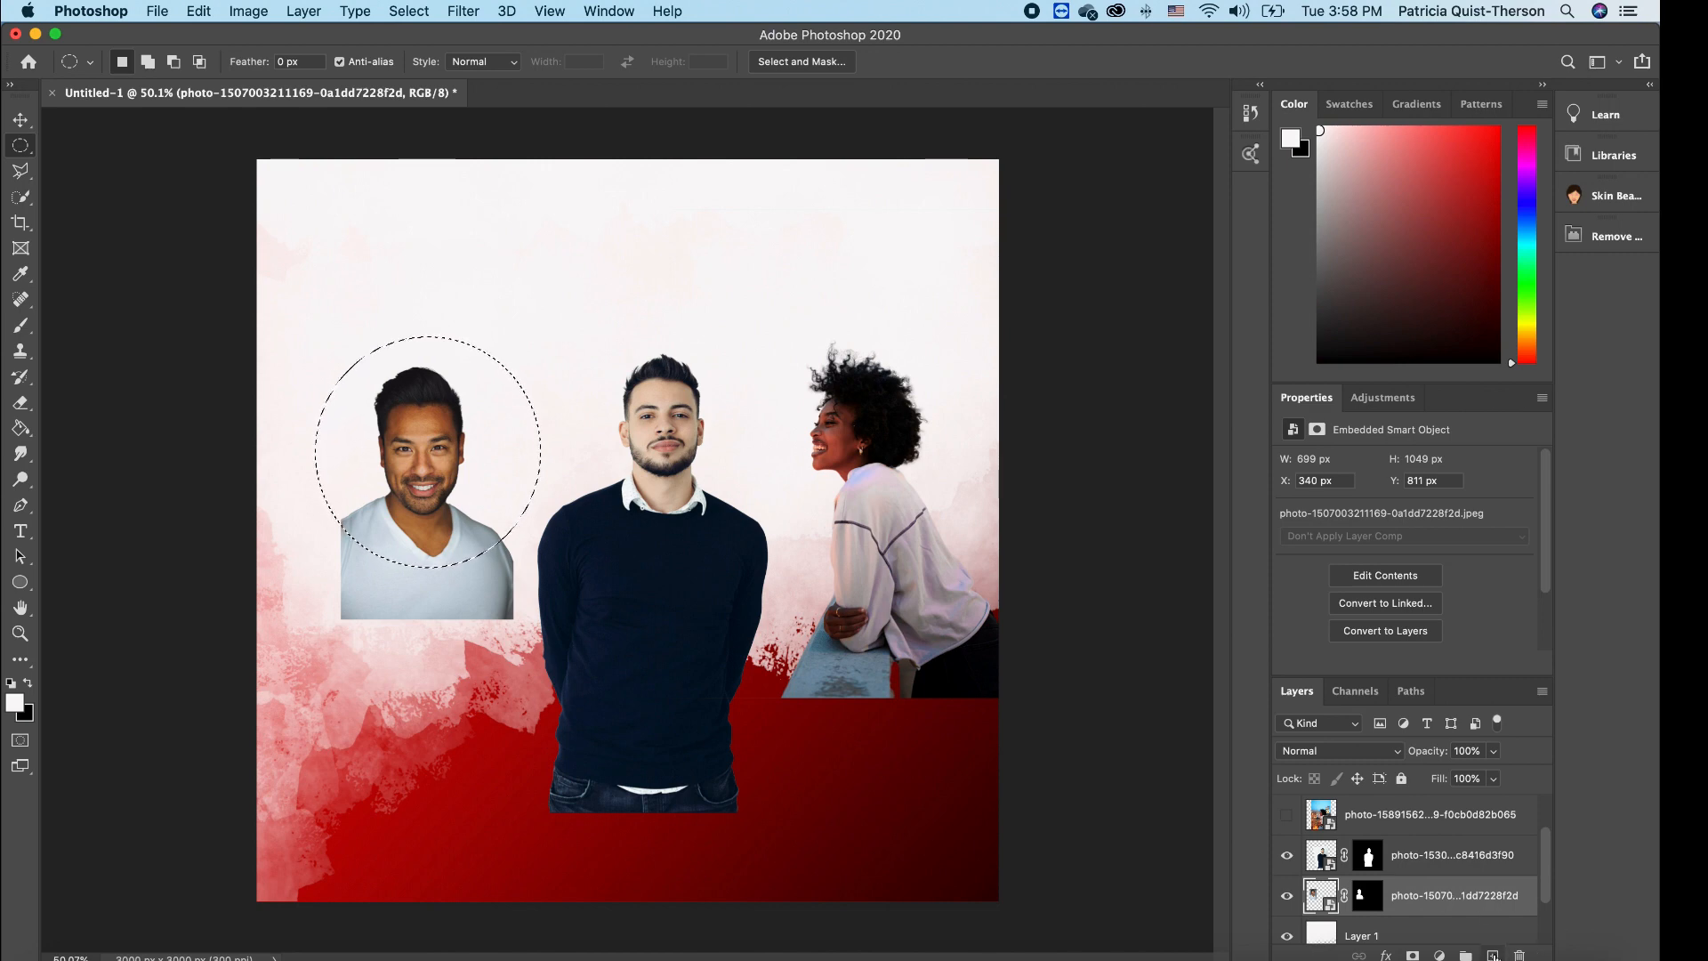
key("super+j")
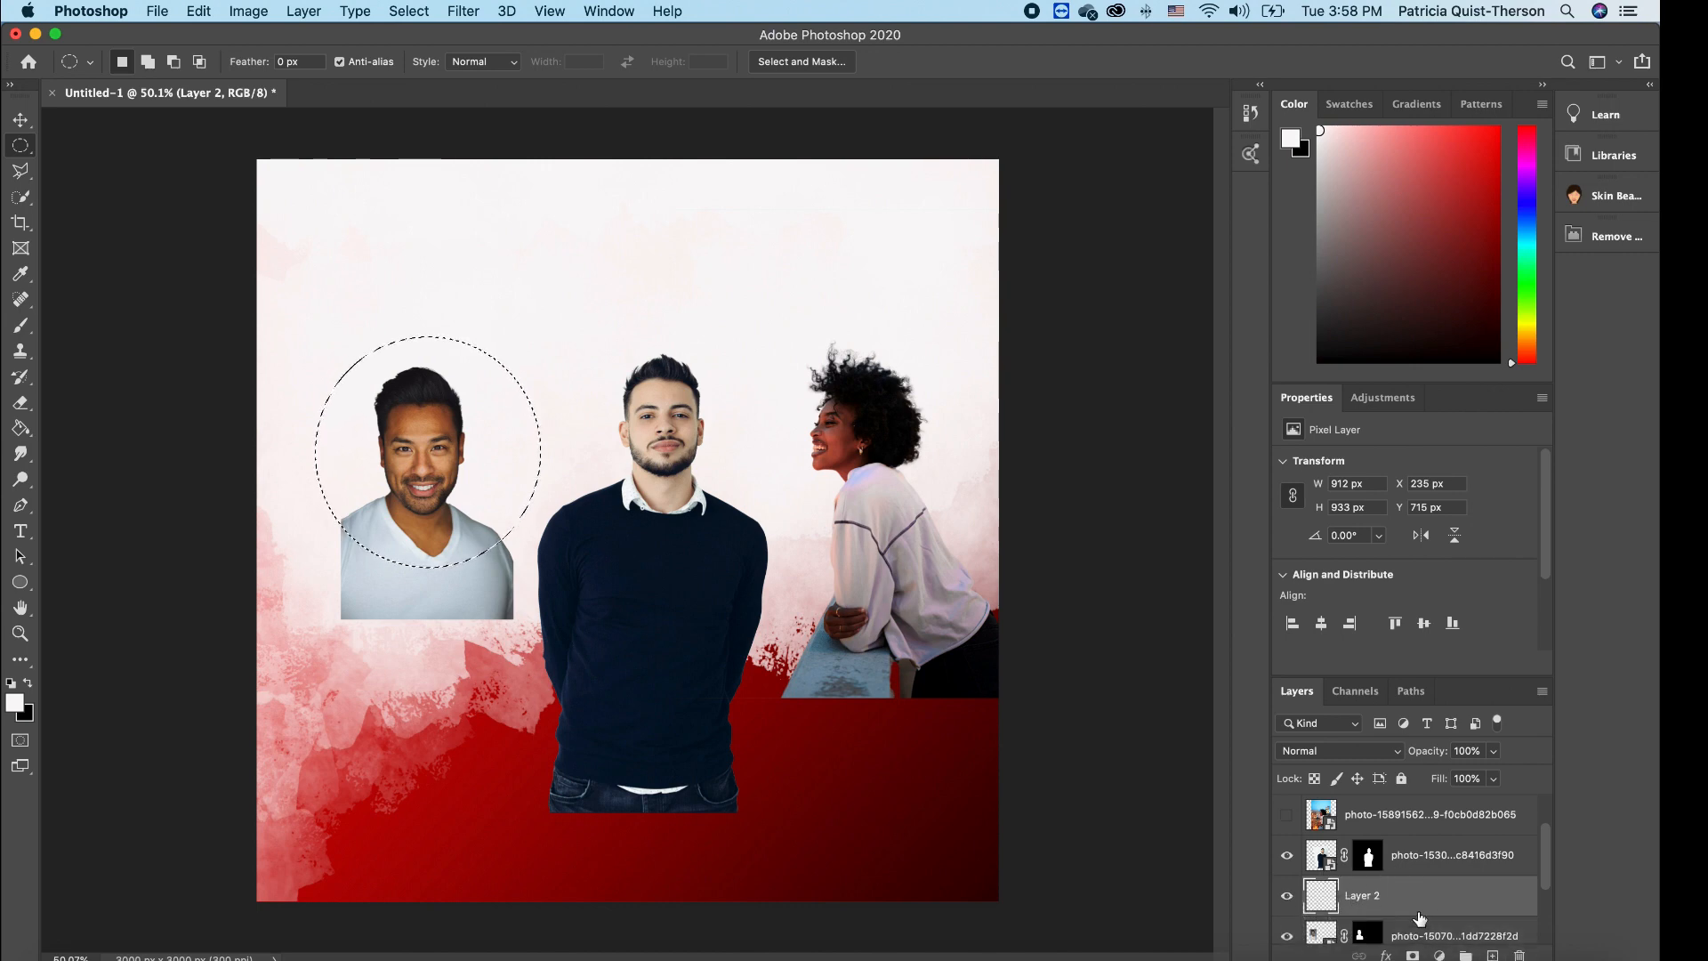
left_click_drag(1421, 928, 1427, 896)
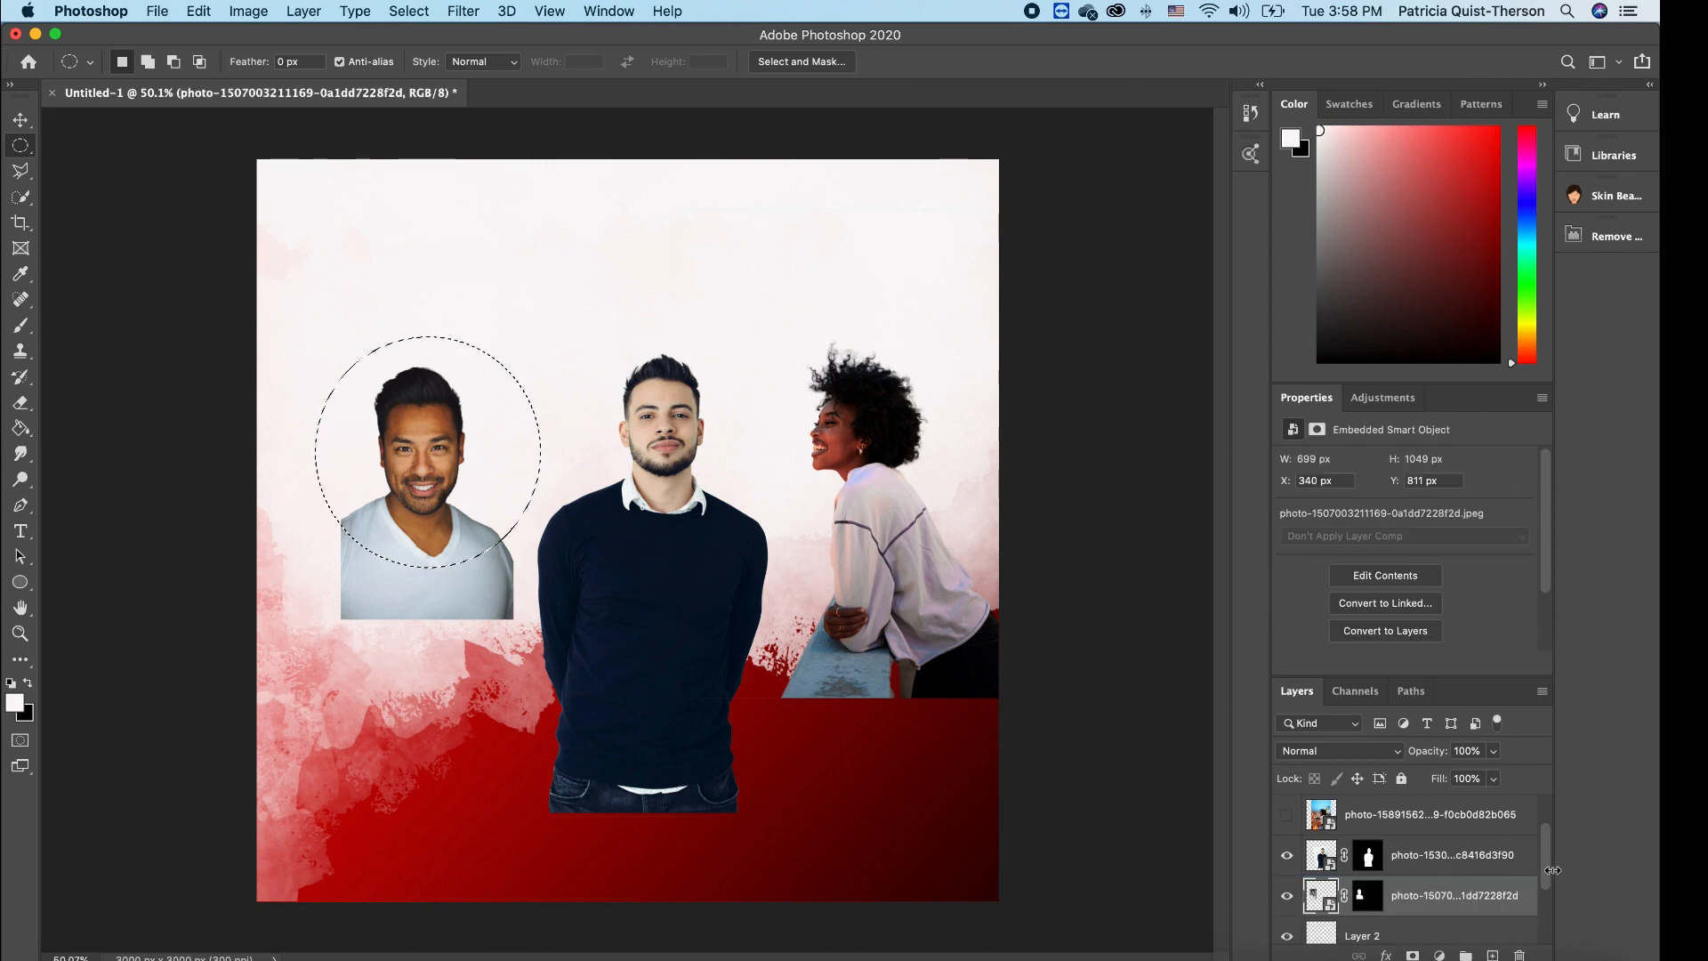
left_click_drag(1549, 868, 1549, 883)
left_click_drag(1402, 678, 1389, 503)
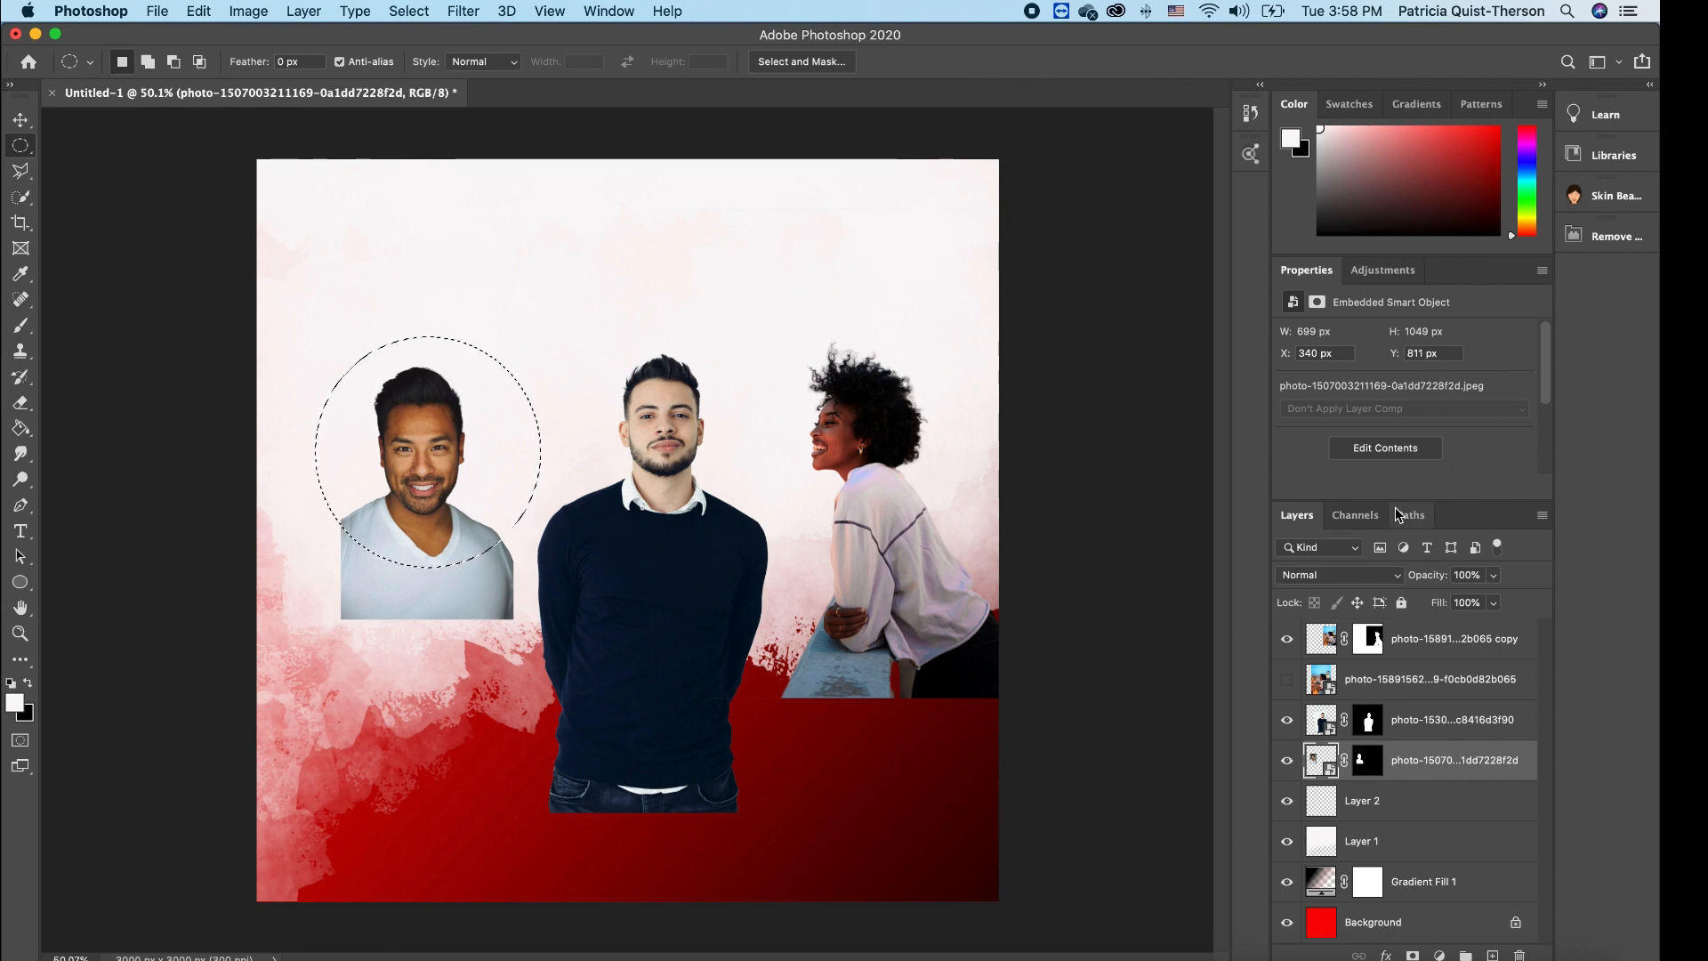
left_click_drag(1459, 501, 1466, 459)
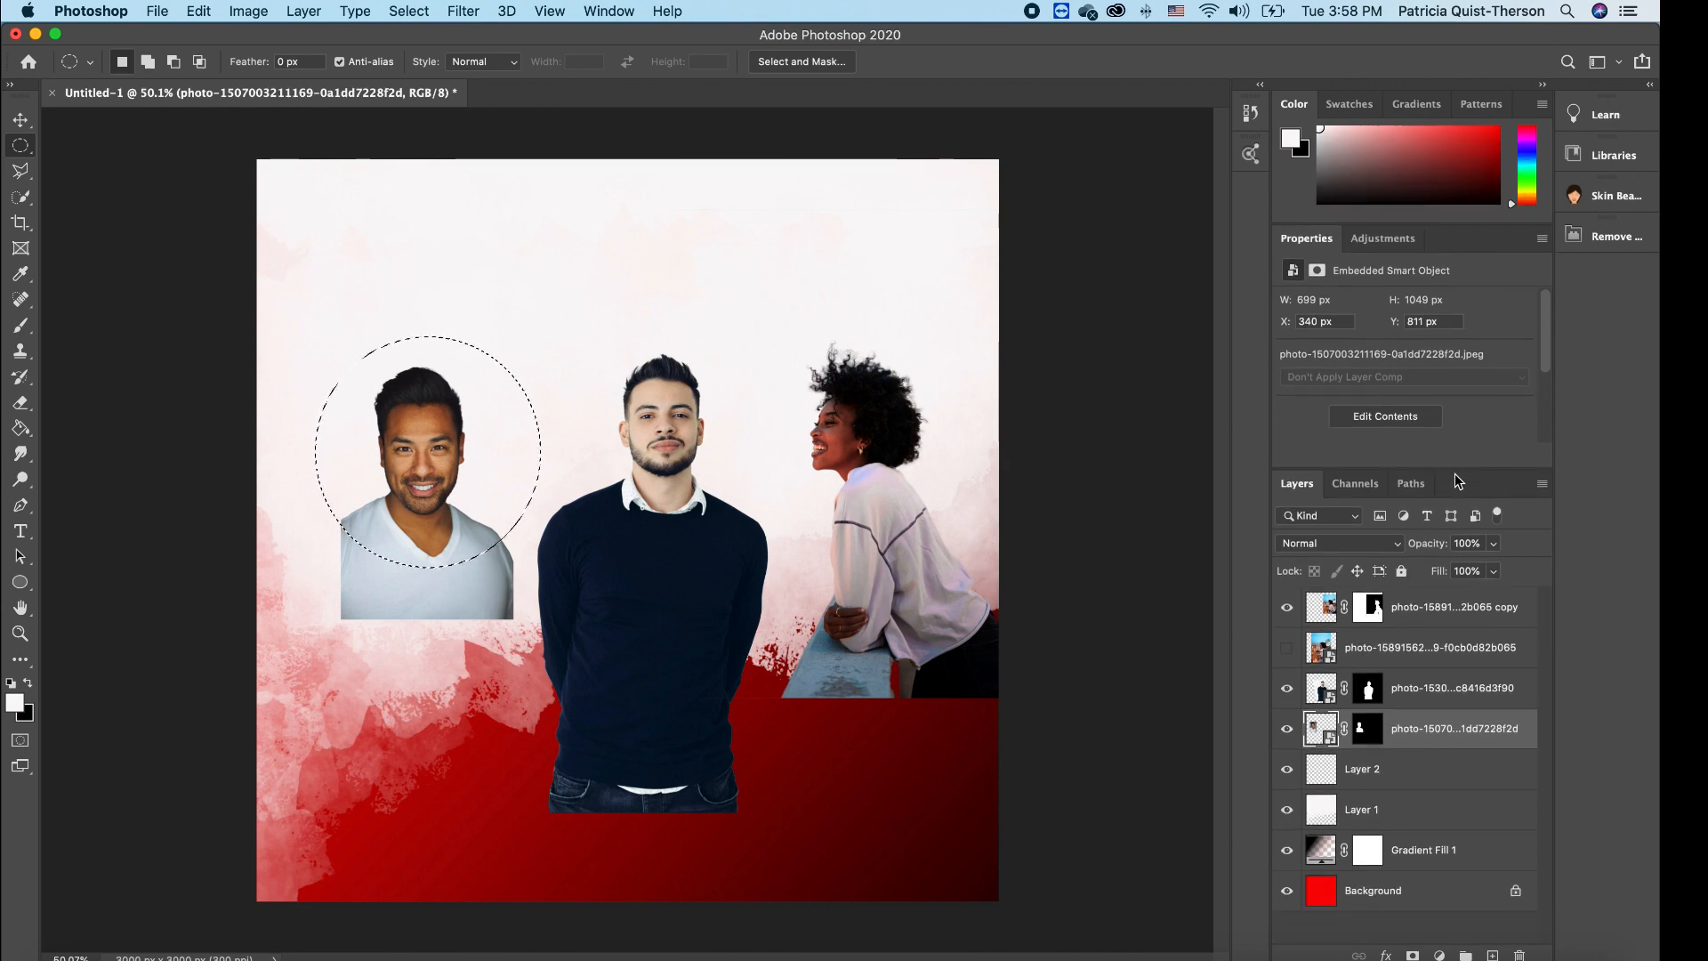
left_click(1417, 771)
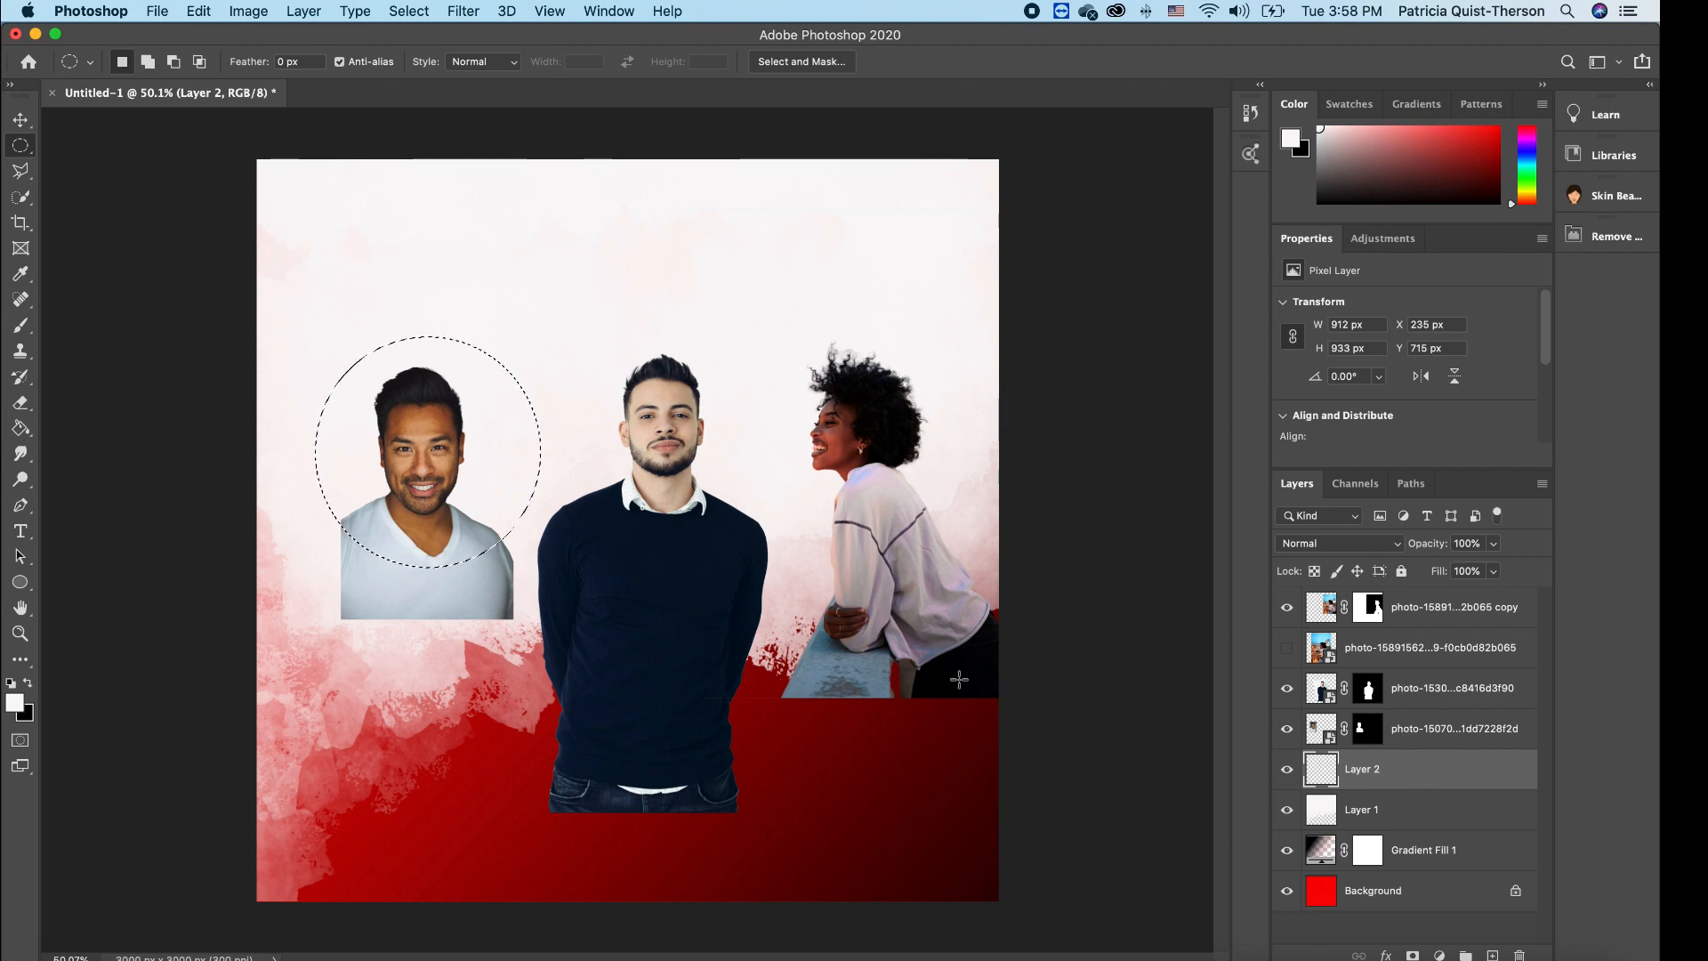
- Sample the background's dark red b20404 as foreground colour and bucket-fill the circular selection
left_click(16, 704)
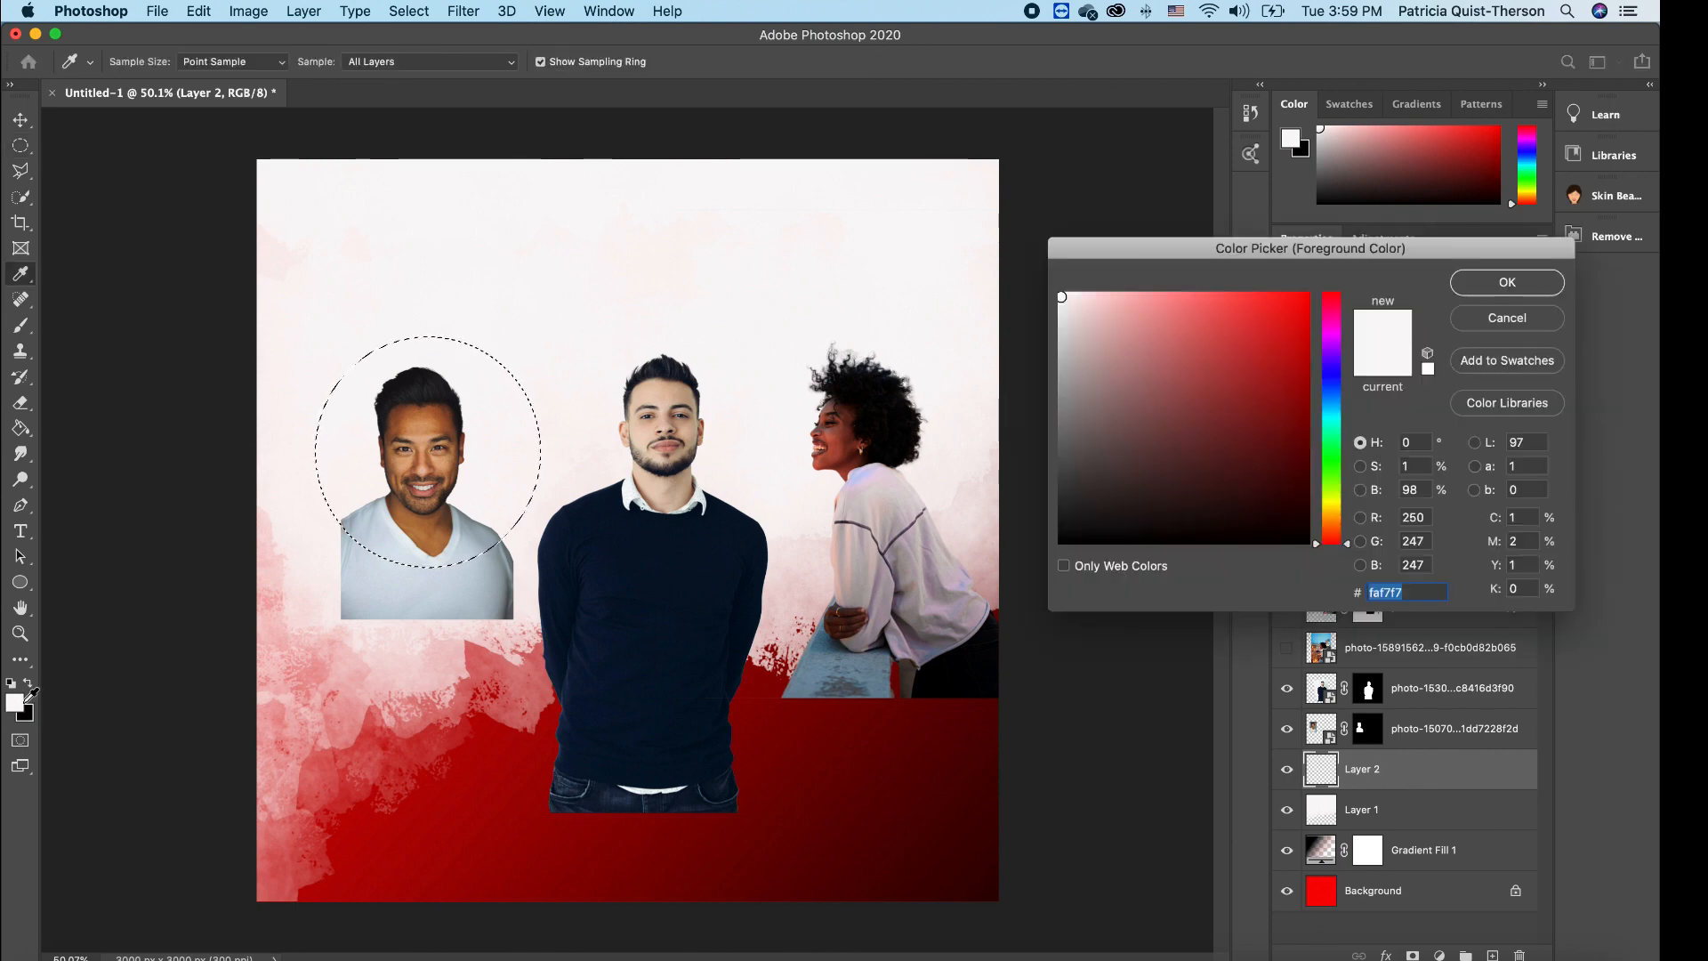
left_click(473, 781)
left_click(436, 801)
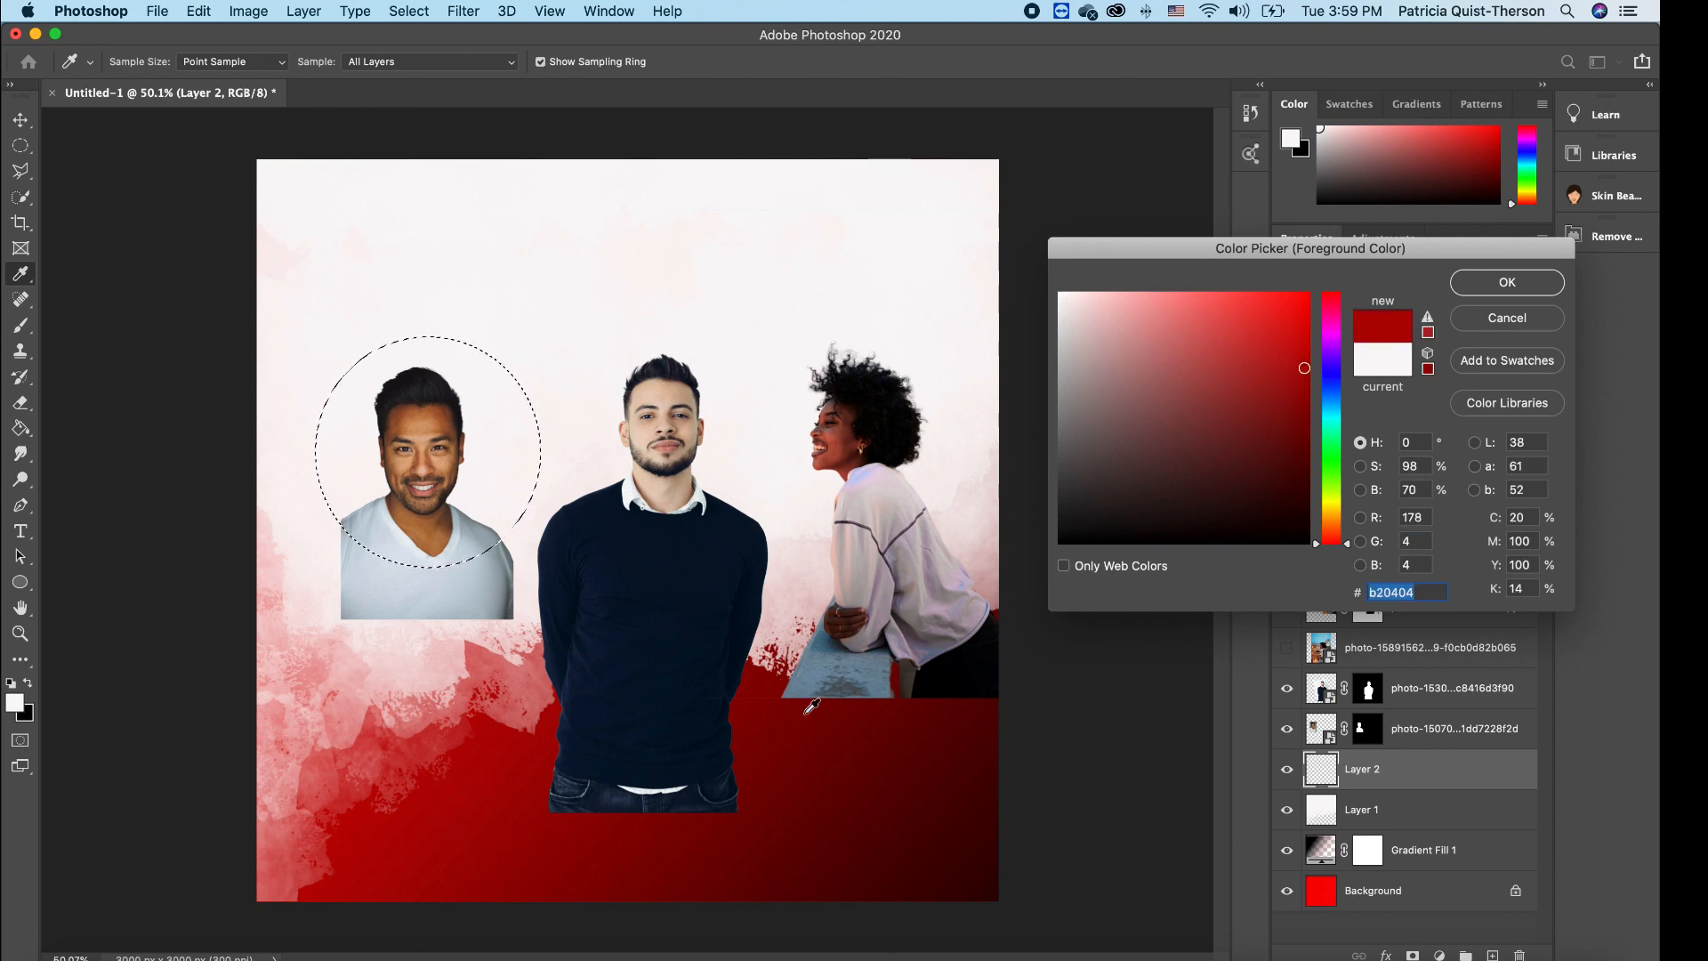
key("Escape")
key("super+d")
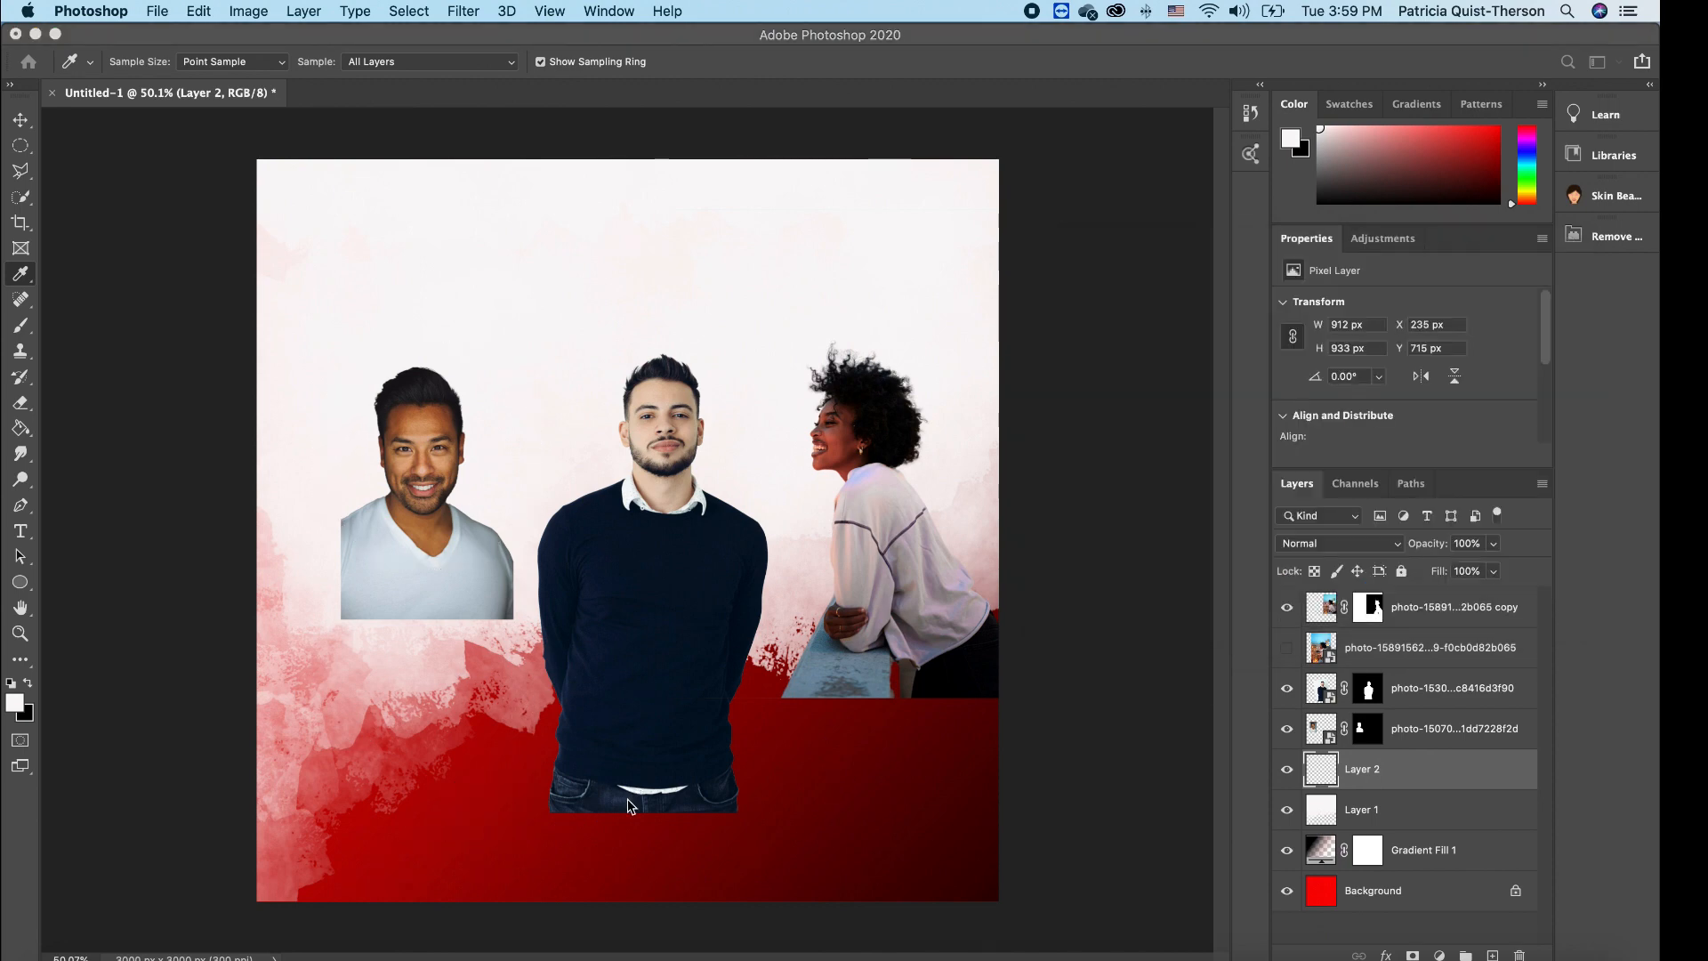
left_click(14, 710)
left_click(483, 751)
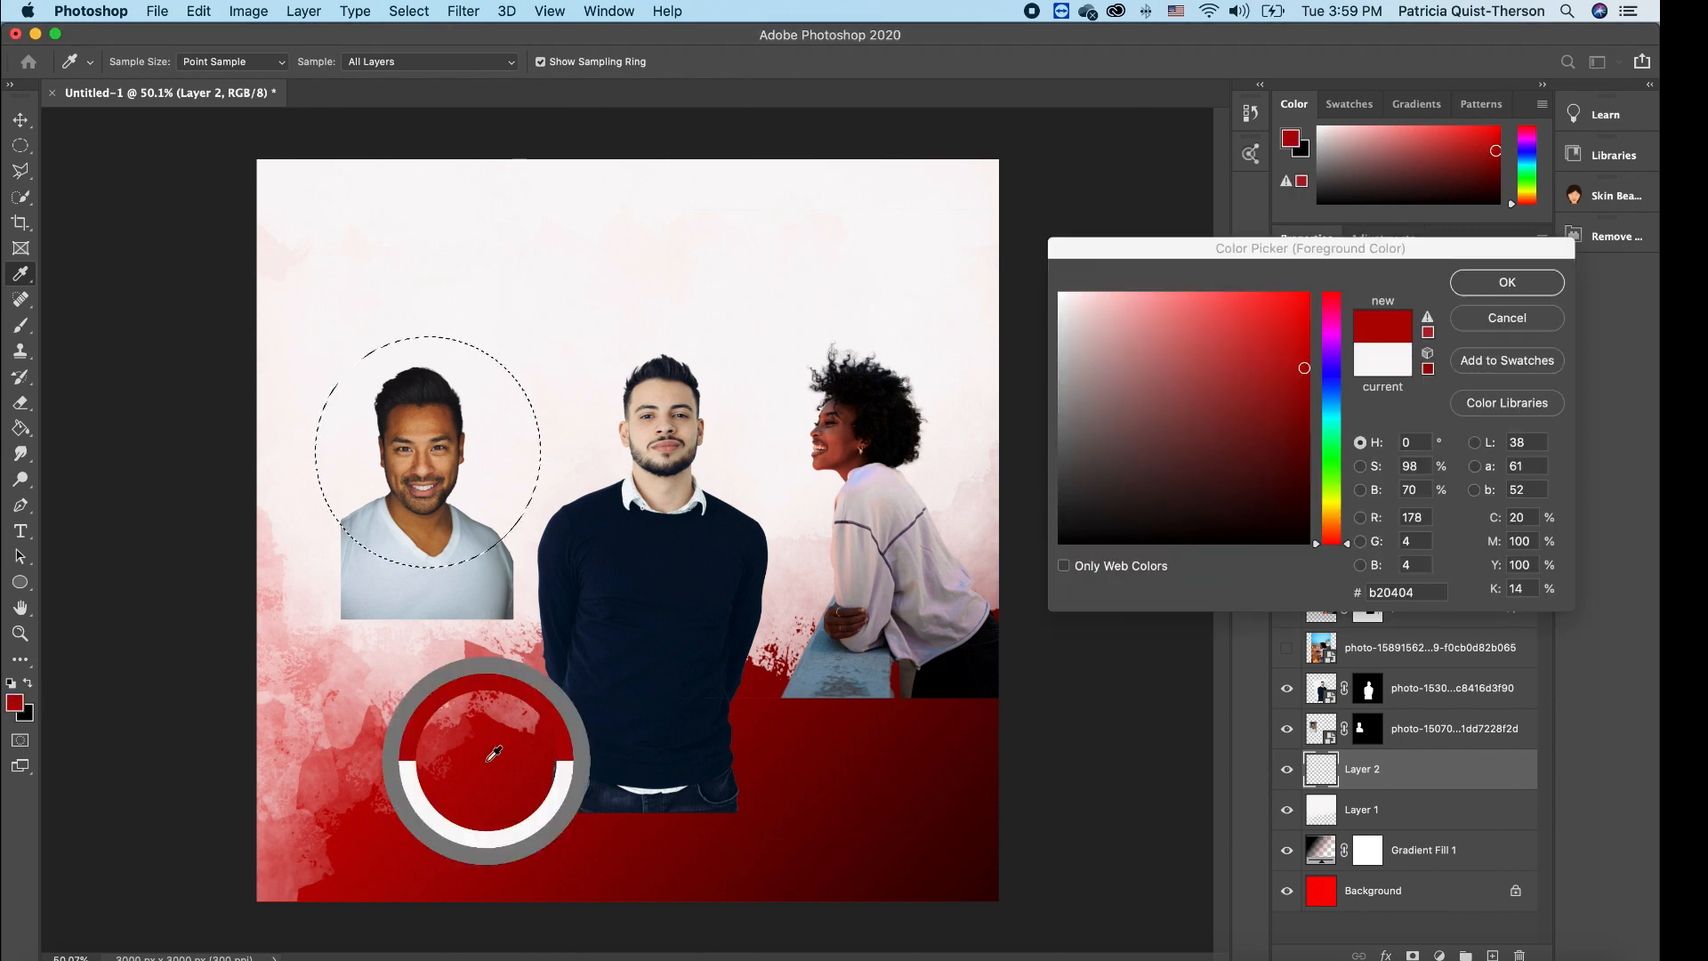
left_click(1504, 283)
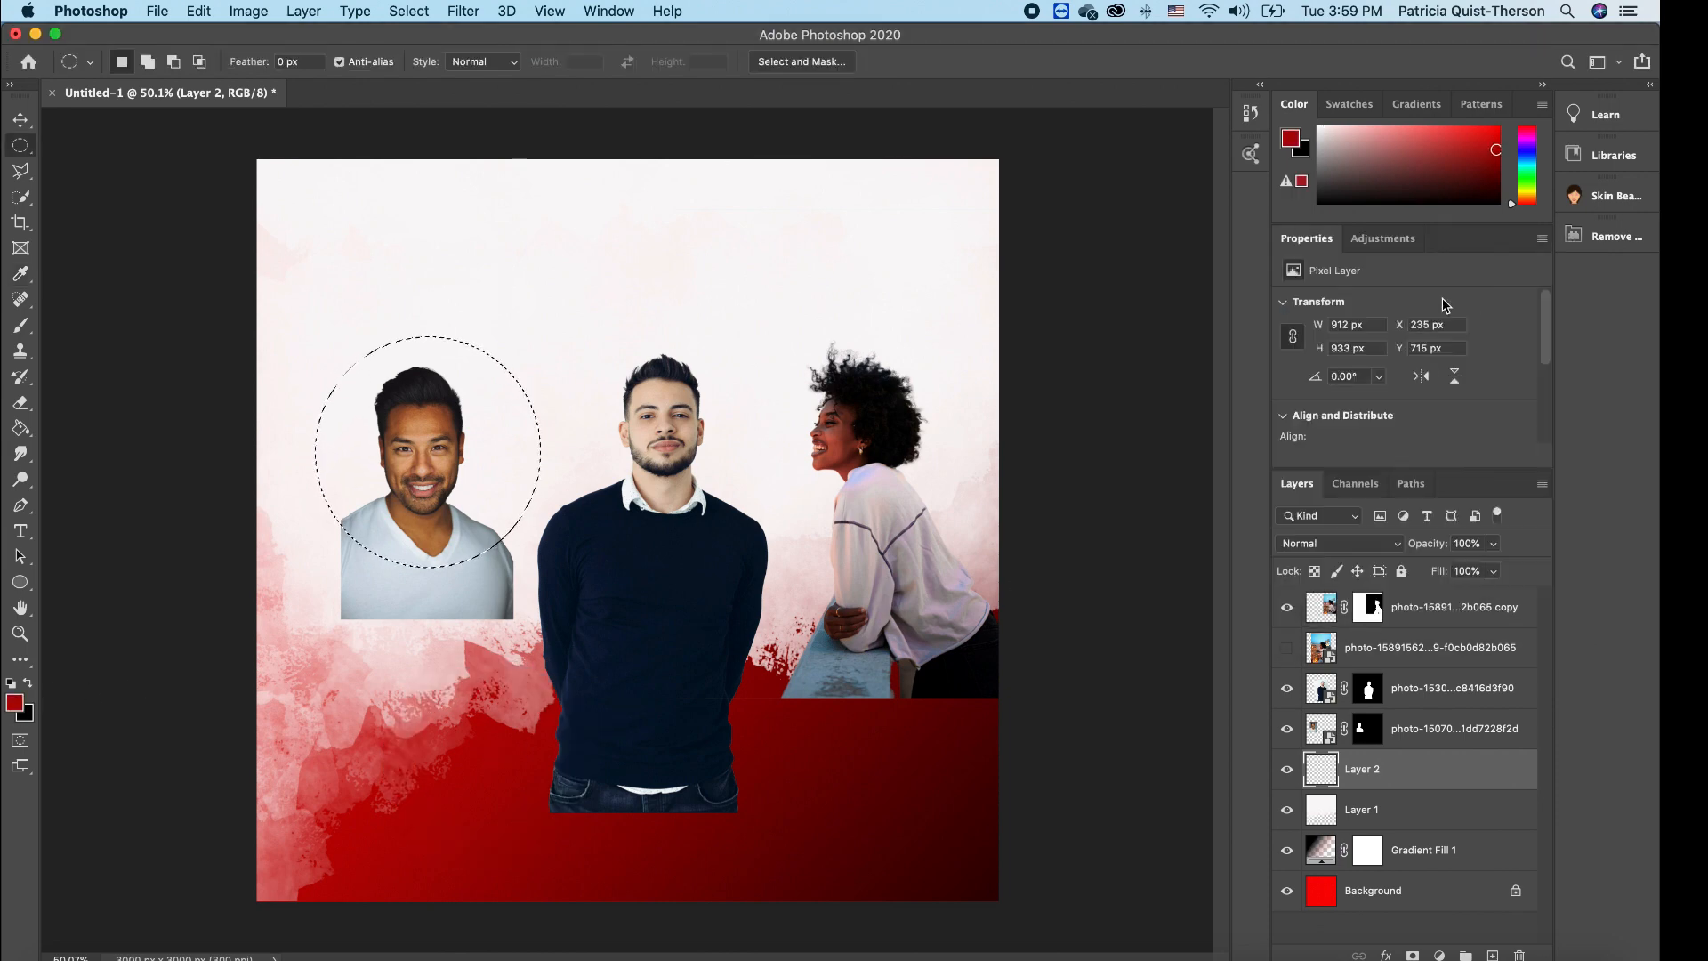
left_click(20, 431)
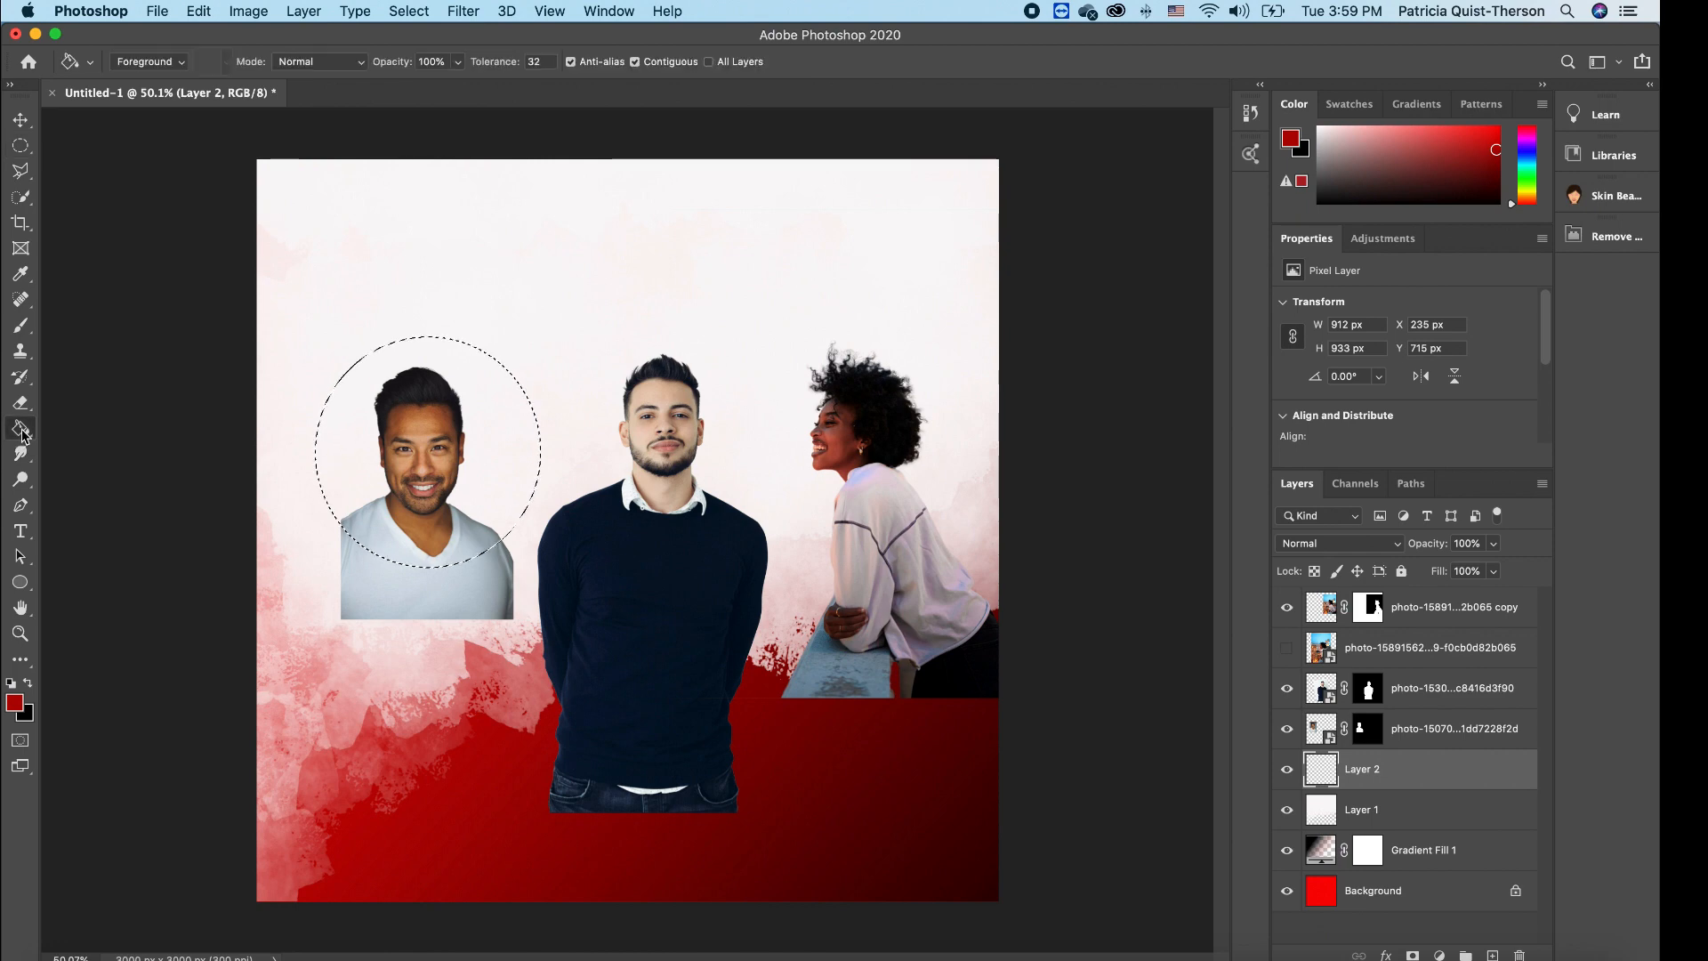
left_click(495, 443)
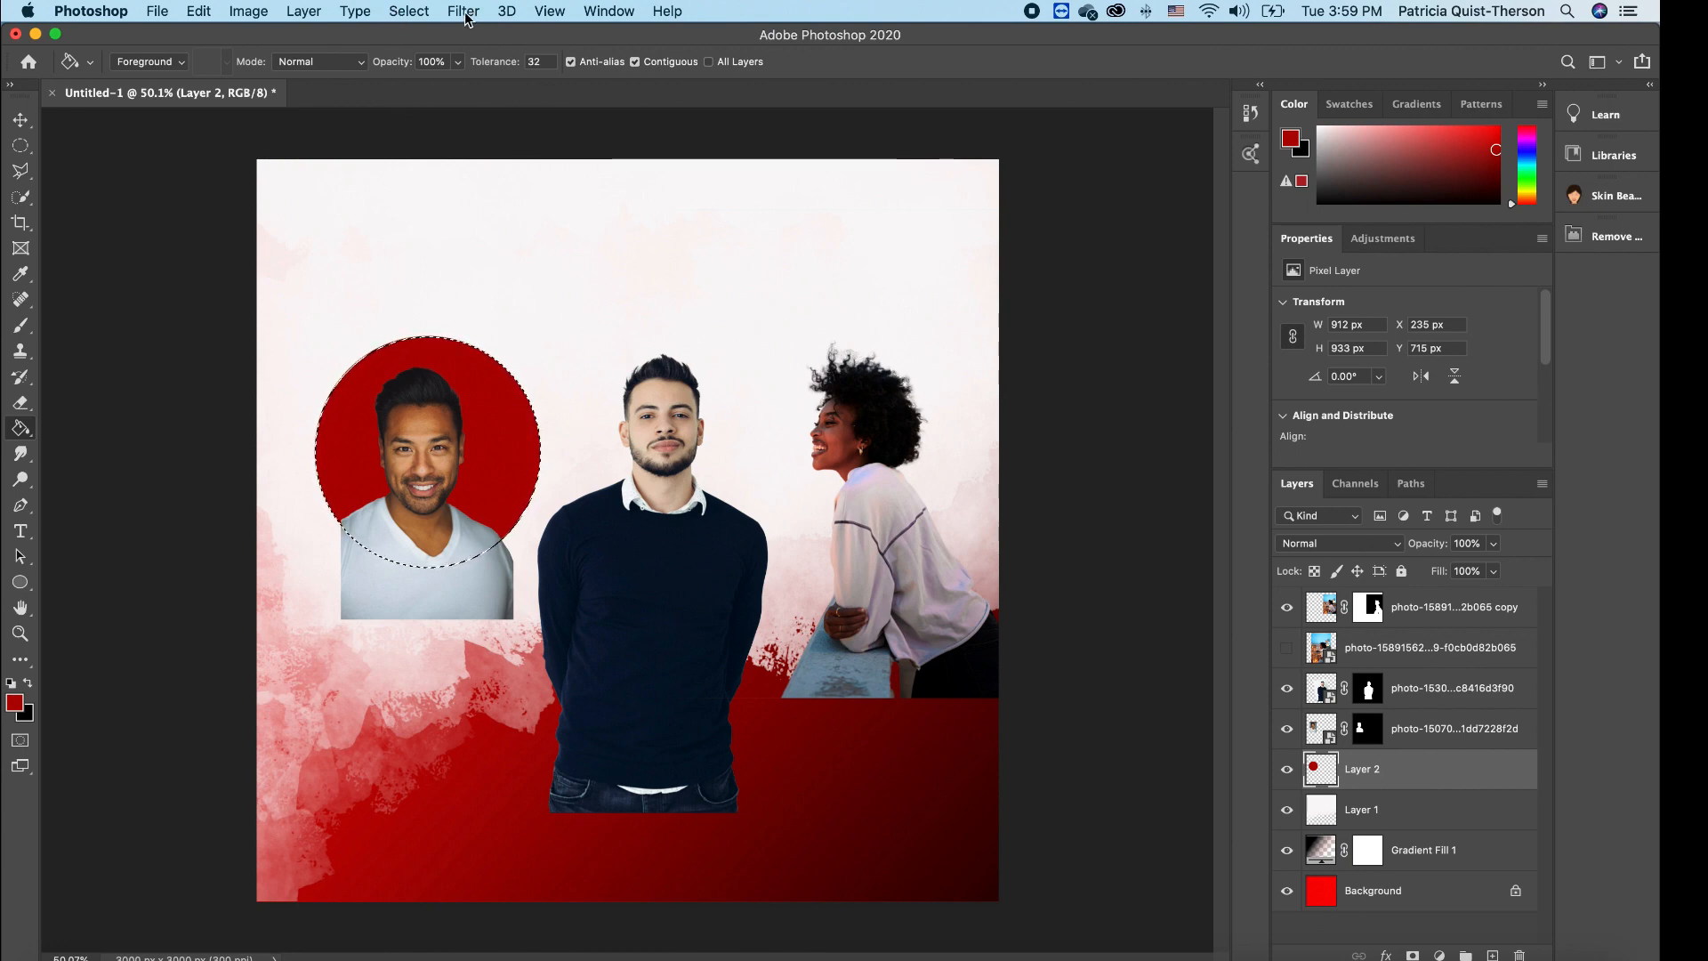
- Invert the selection and erase the rasterized photo outside the red circle, removing the shirt
left_click(408, 11)
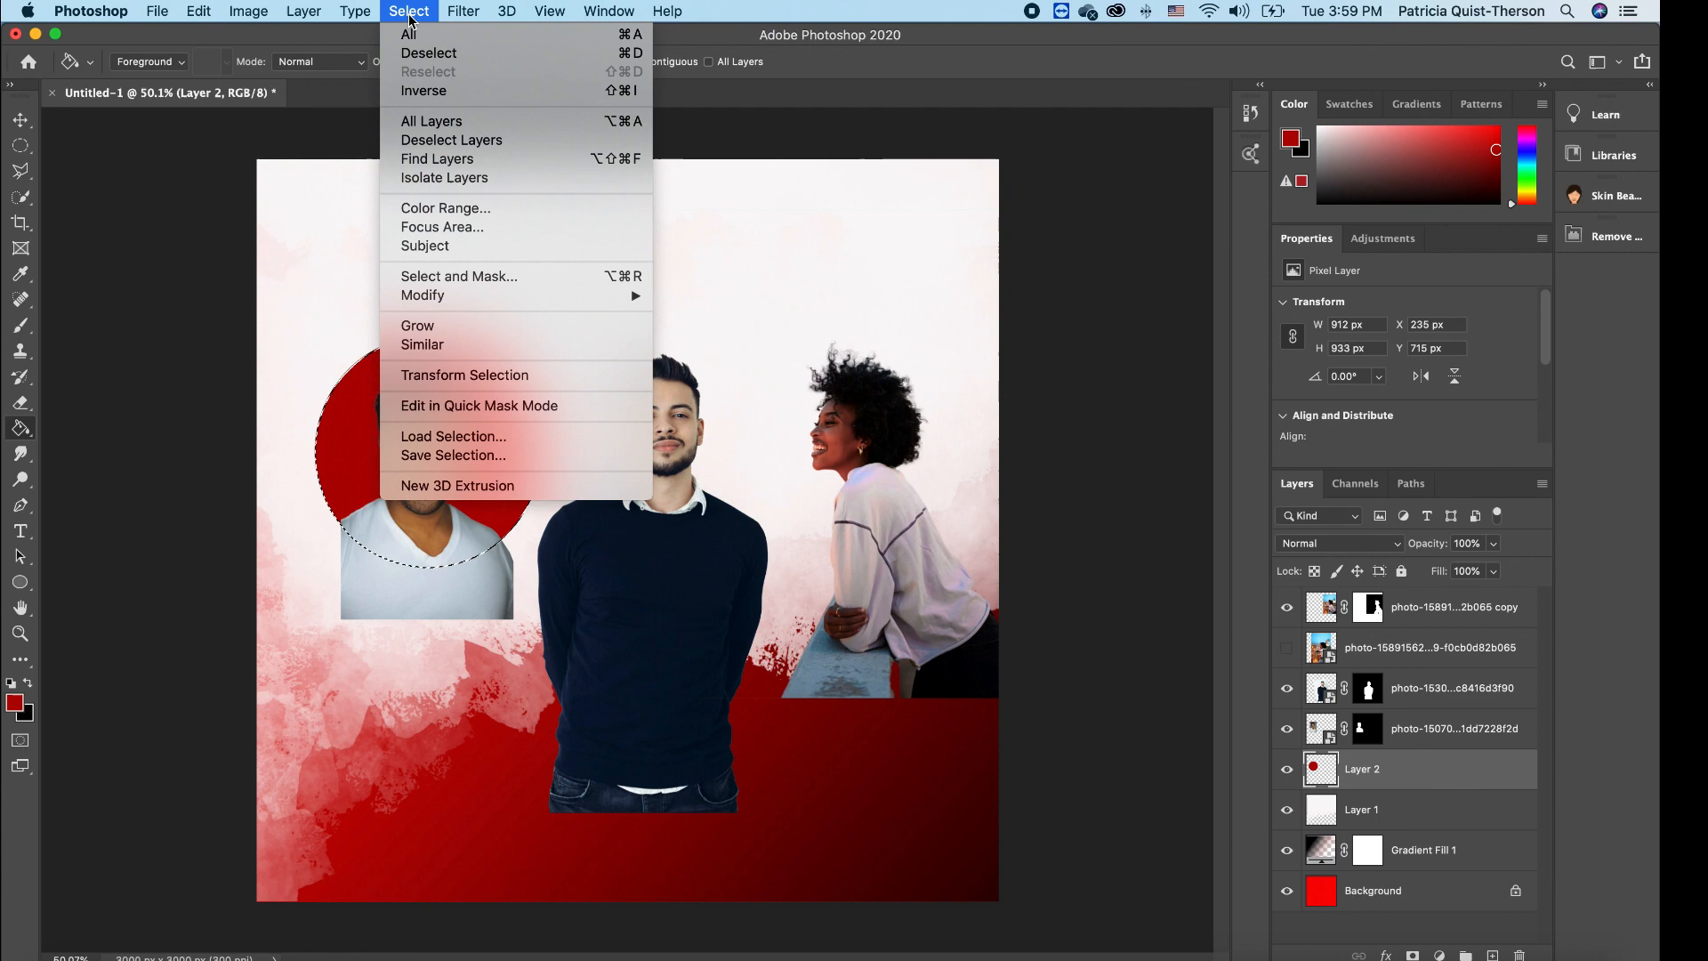
left_click(425, 90)
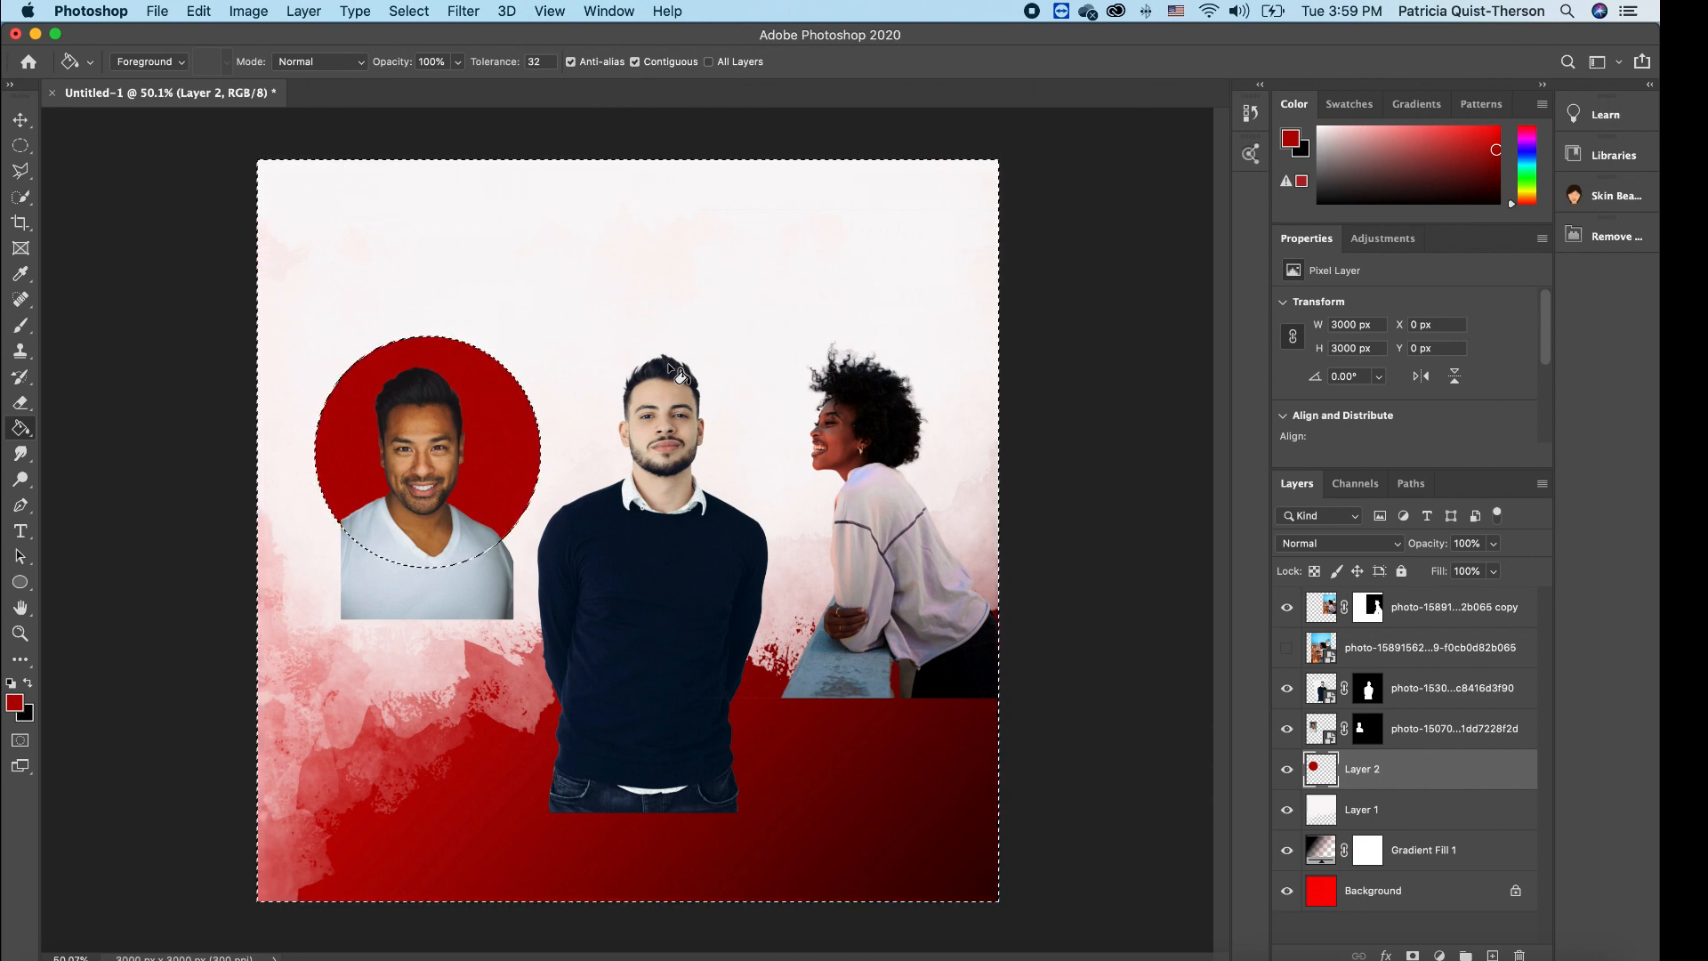
left_click(1443, 729)
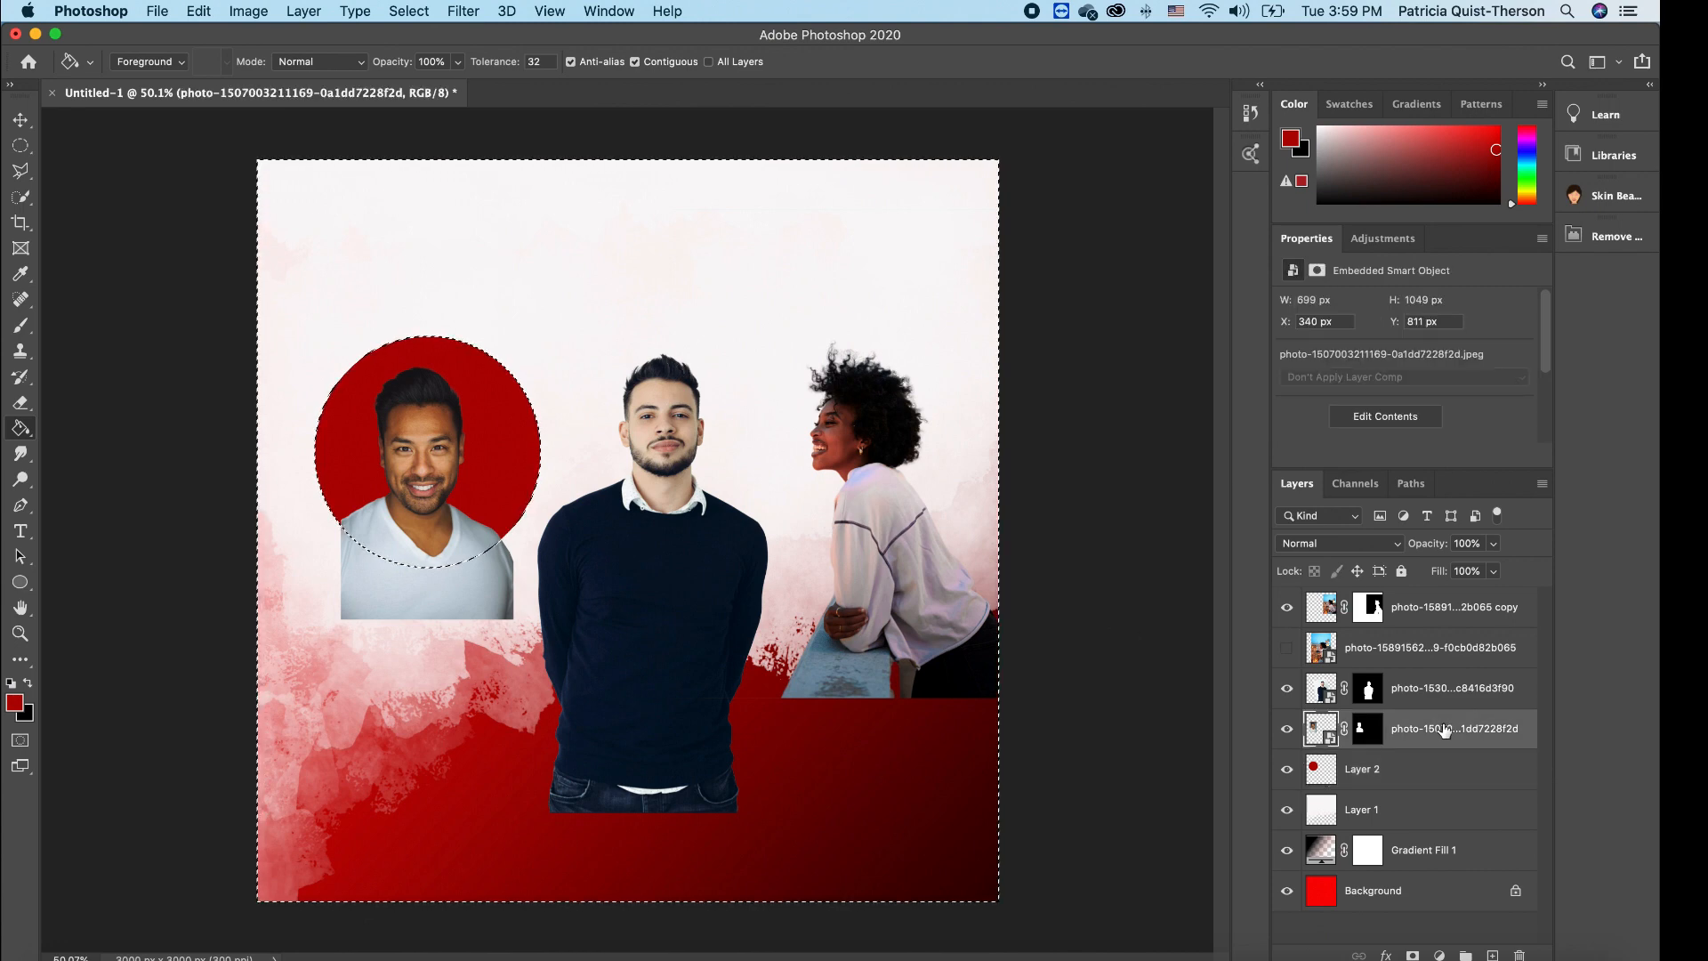
left_click(24, 406)
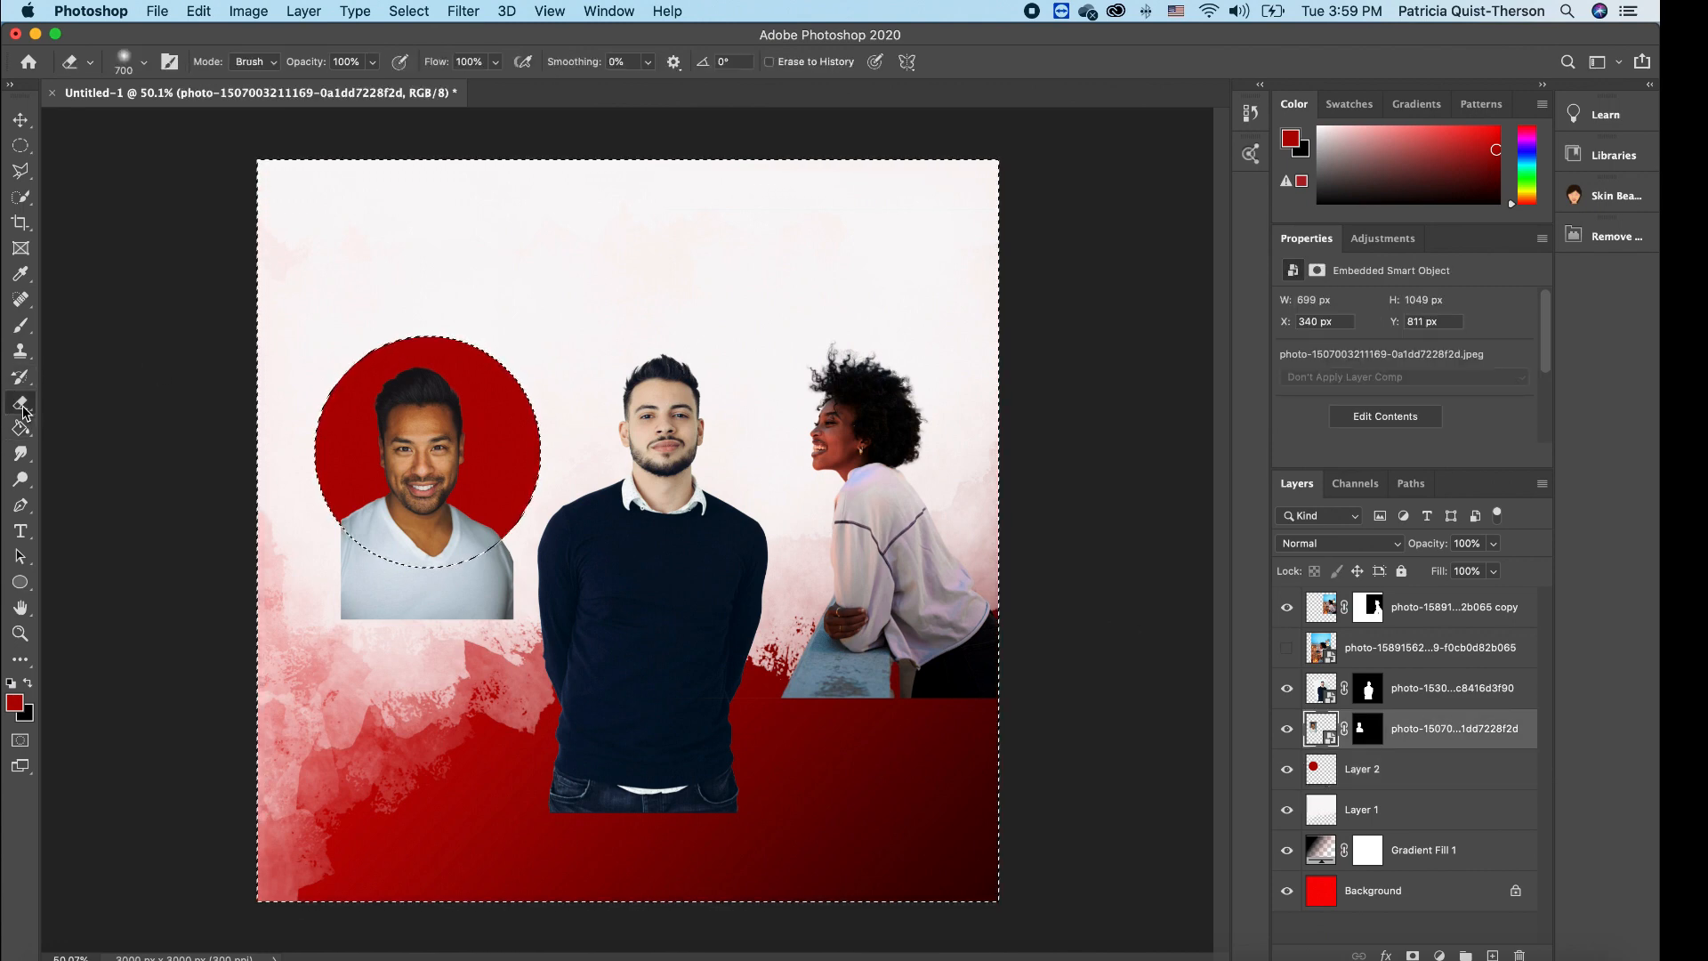
left_click(405, 601)
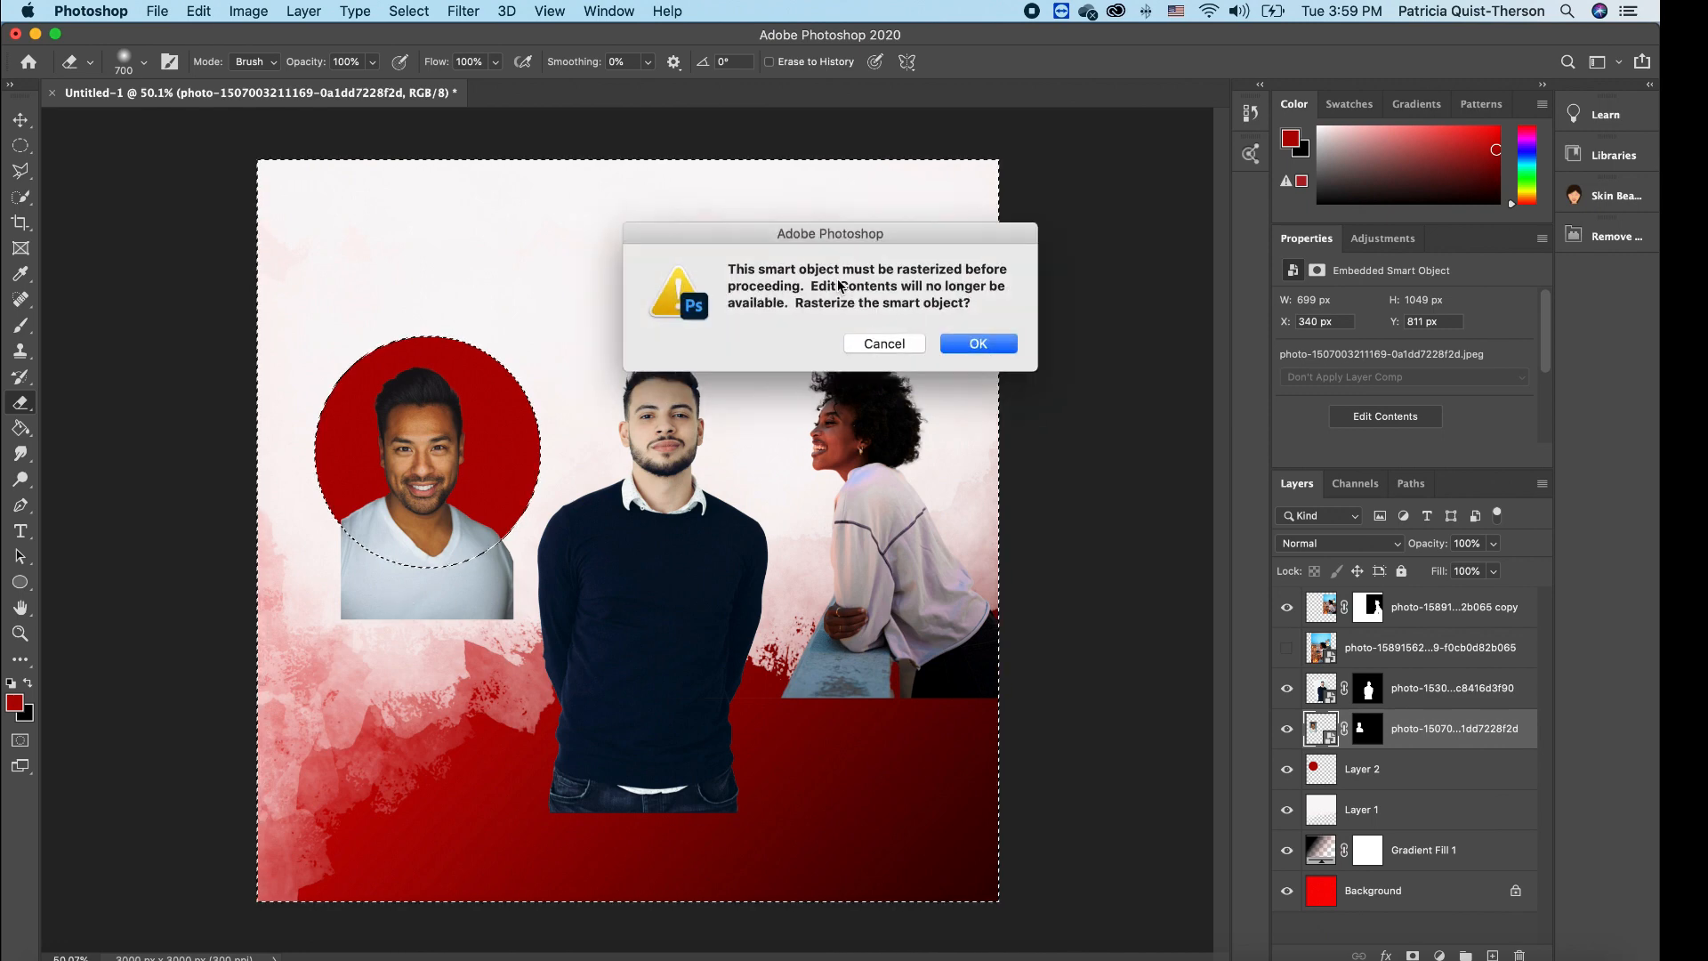
left_click(978, 344)
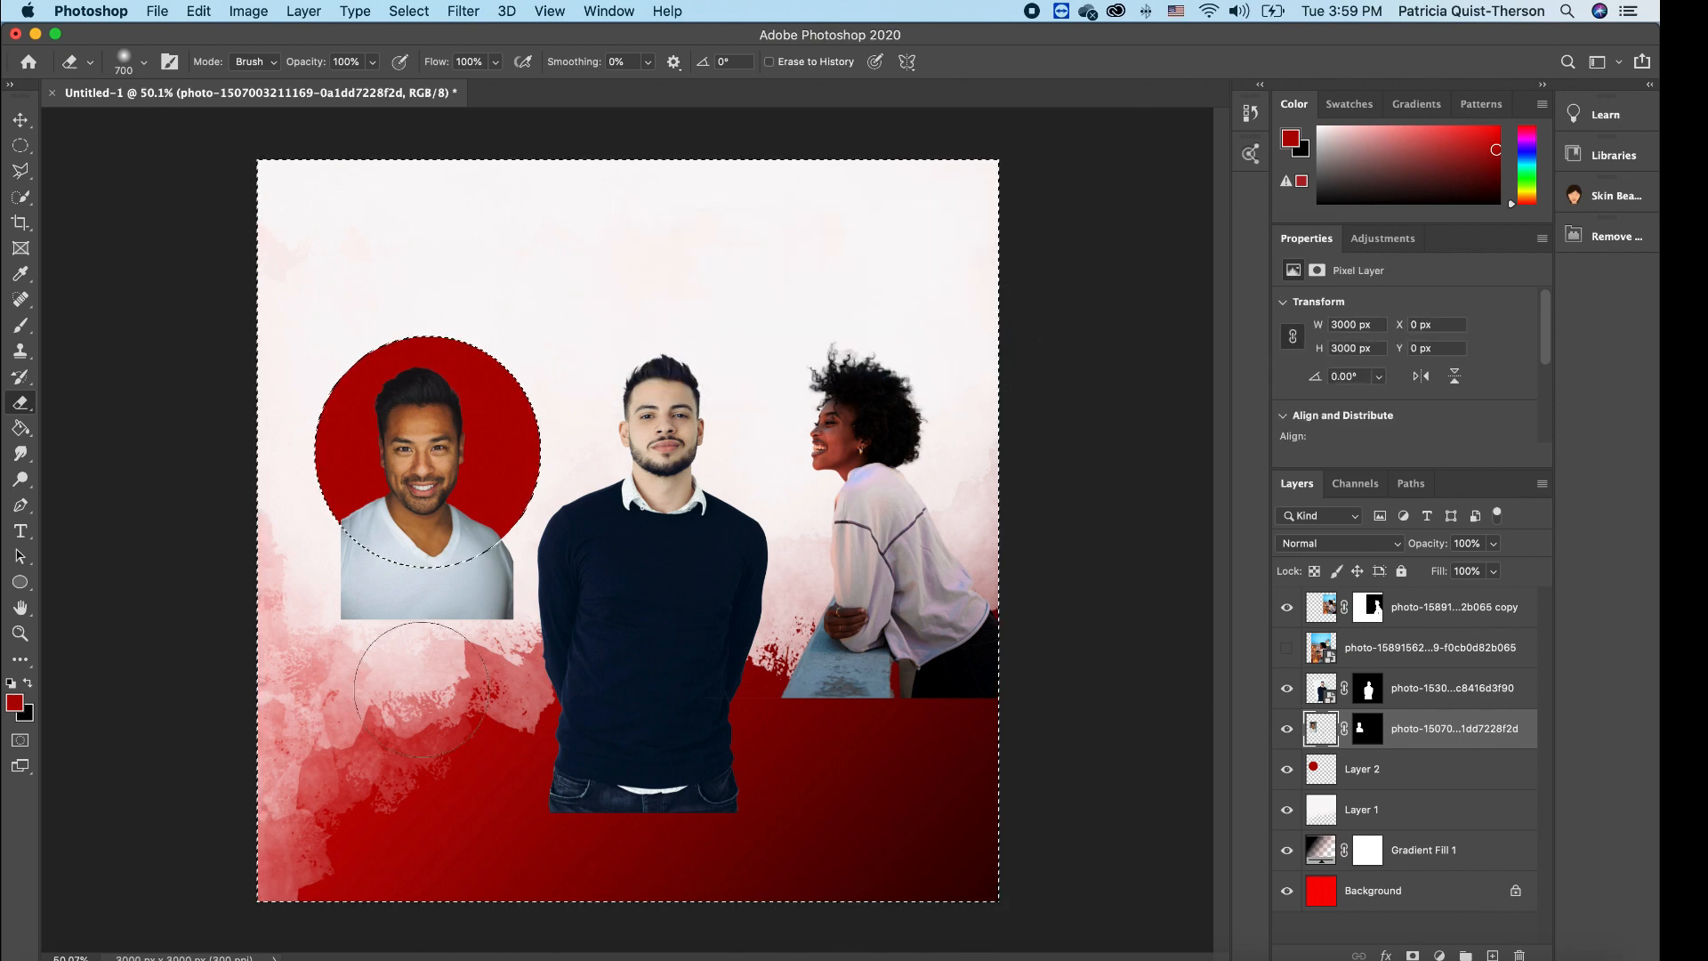
left_click_drag(492, 626, 373, 592)
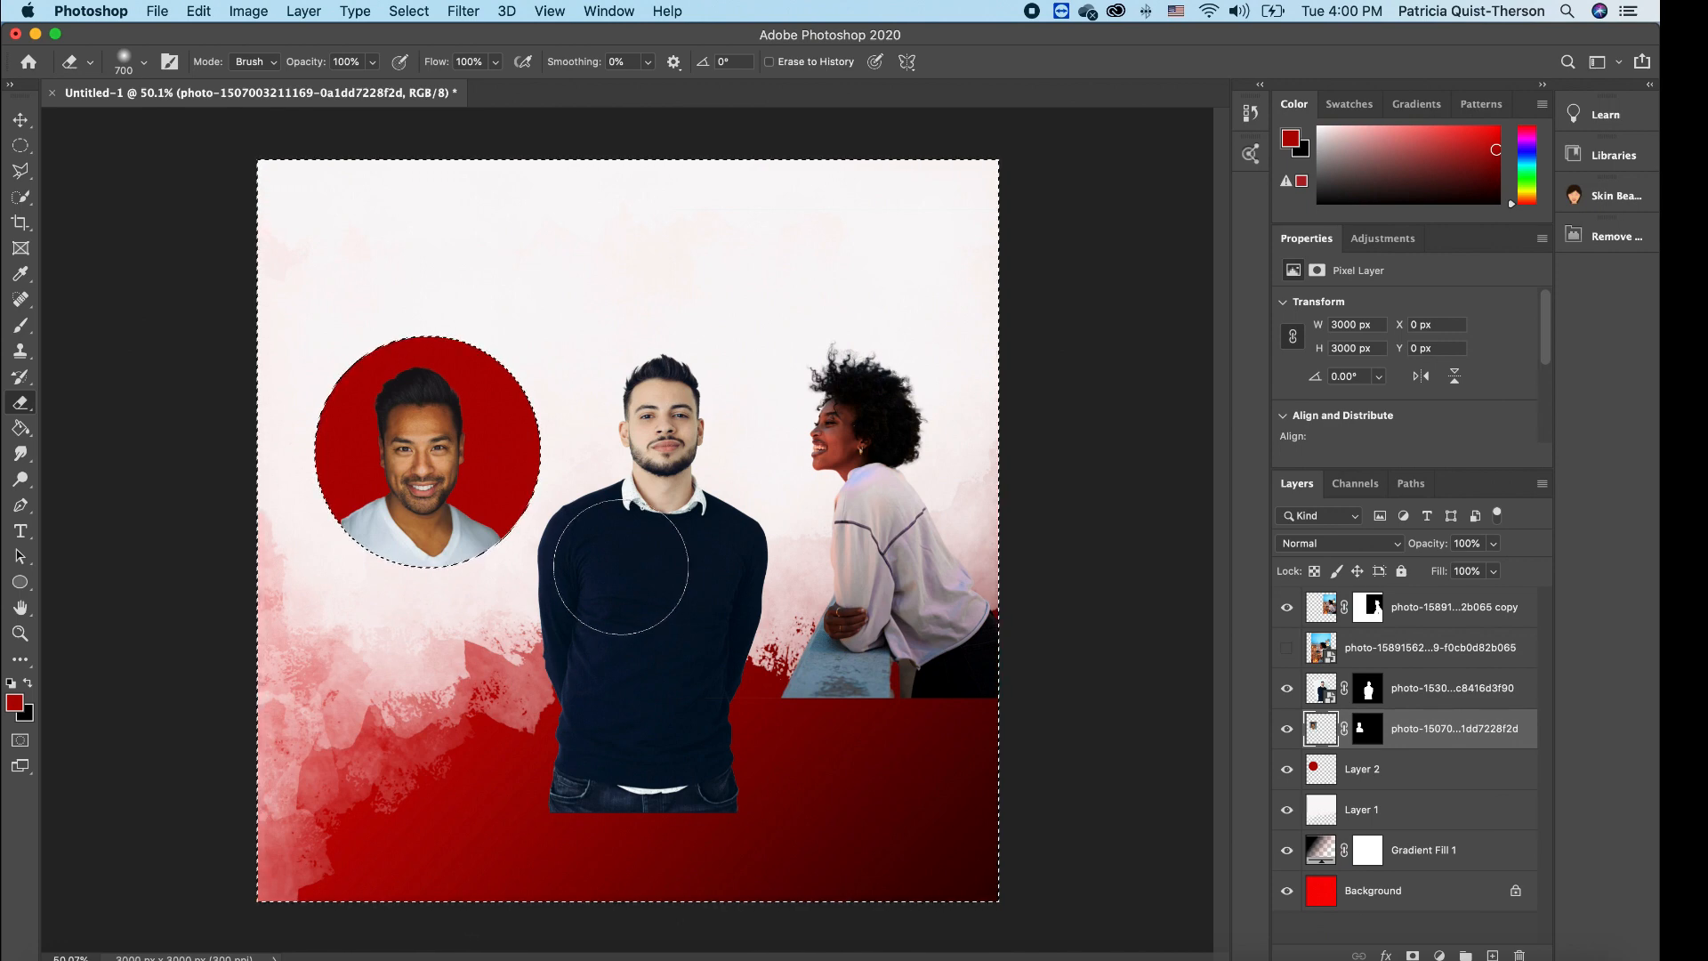
key("ctrl+d")
left_click(25, 125)
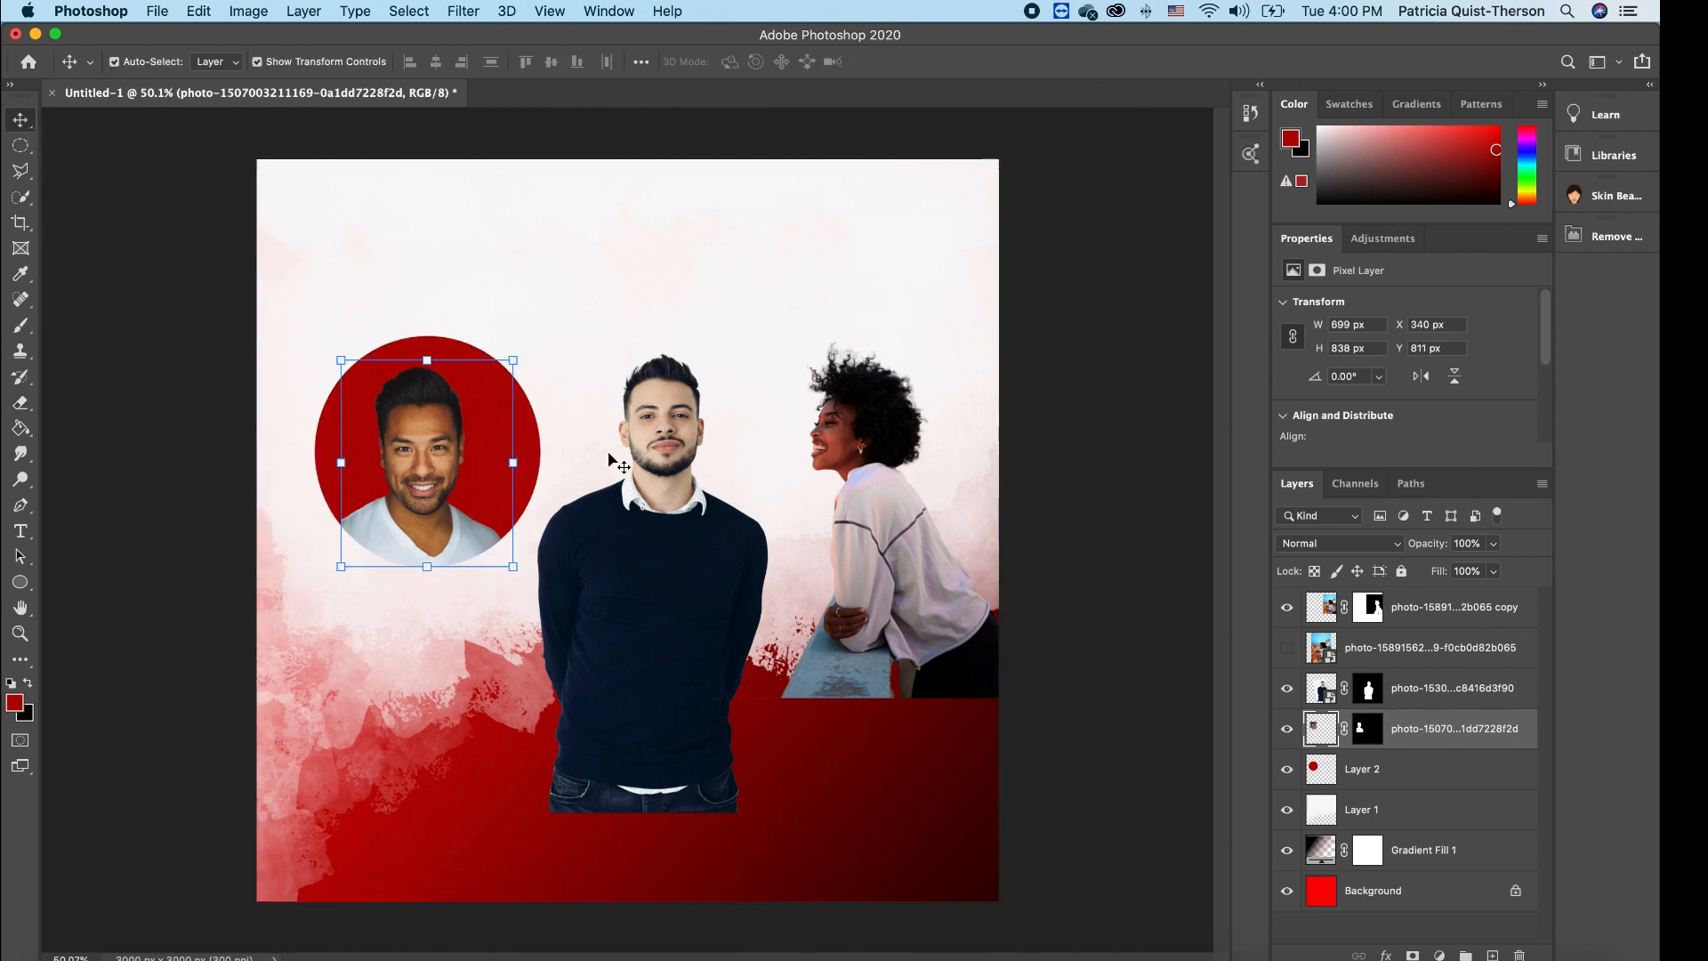
- Duplicate the red circle and place the copy behind the middle man's head, beneath his photo layer
left_click(1414, 810)
left_click(1415, 769)
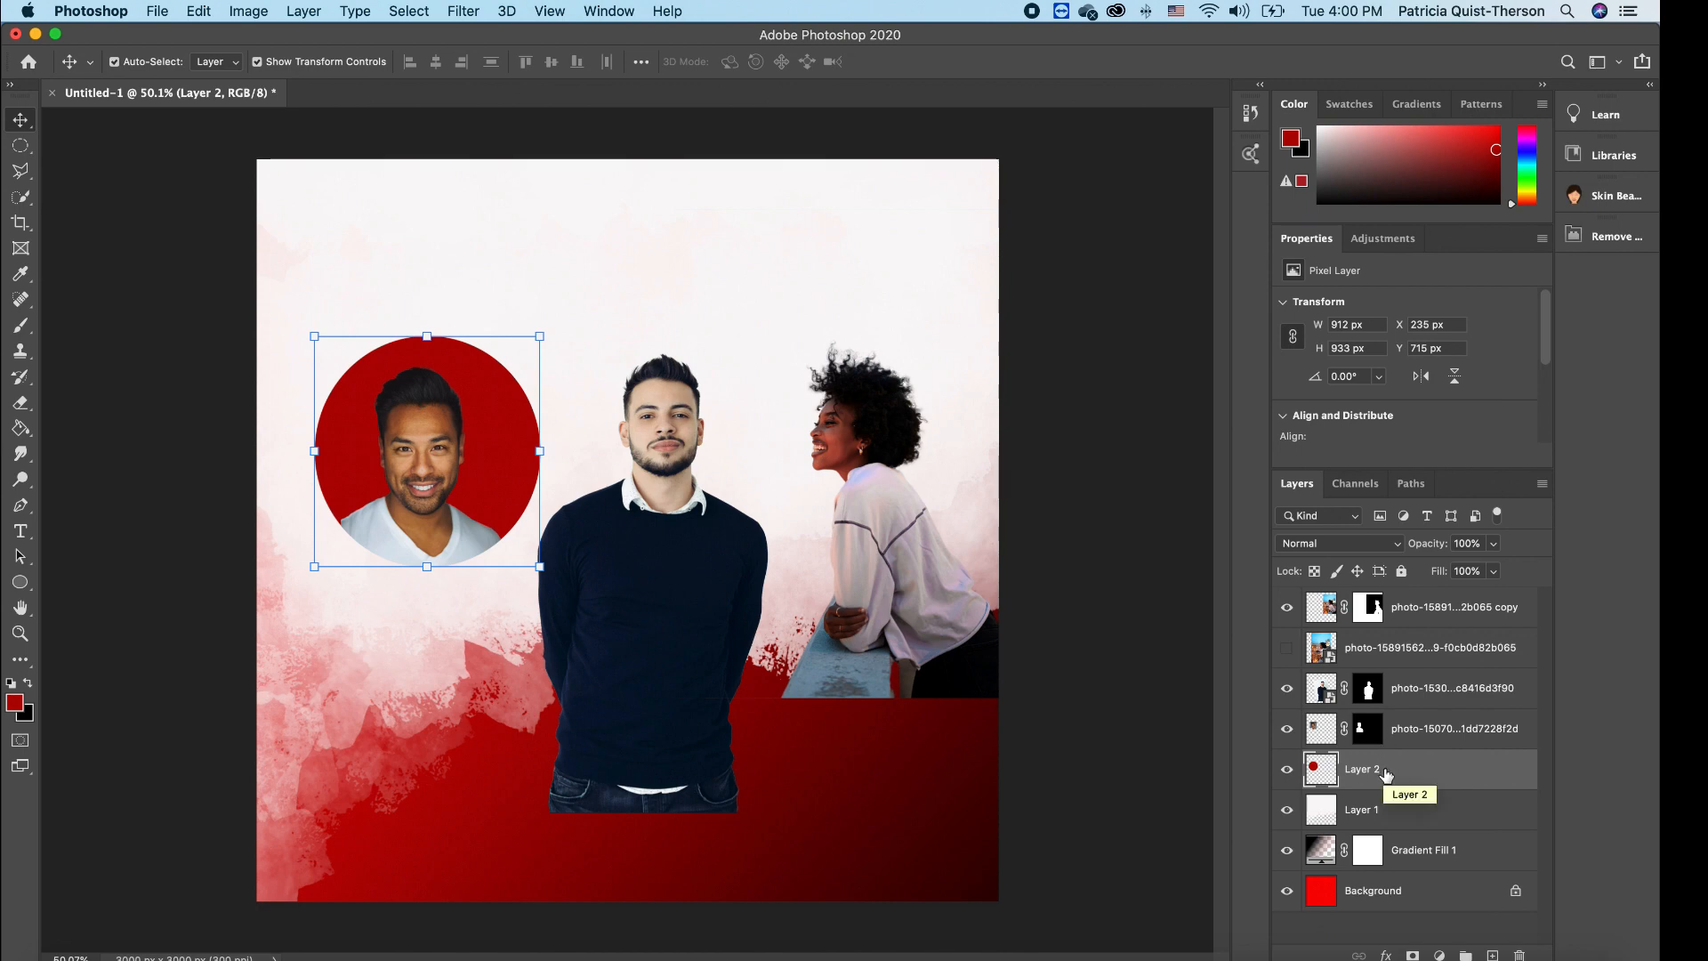
key("super+j")
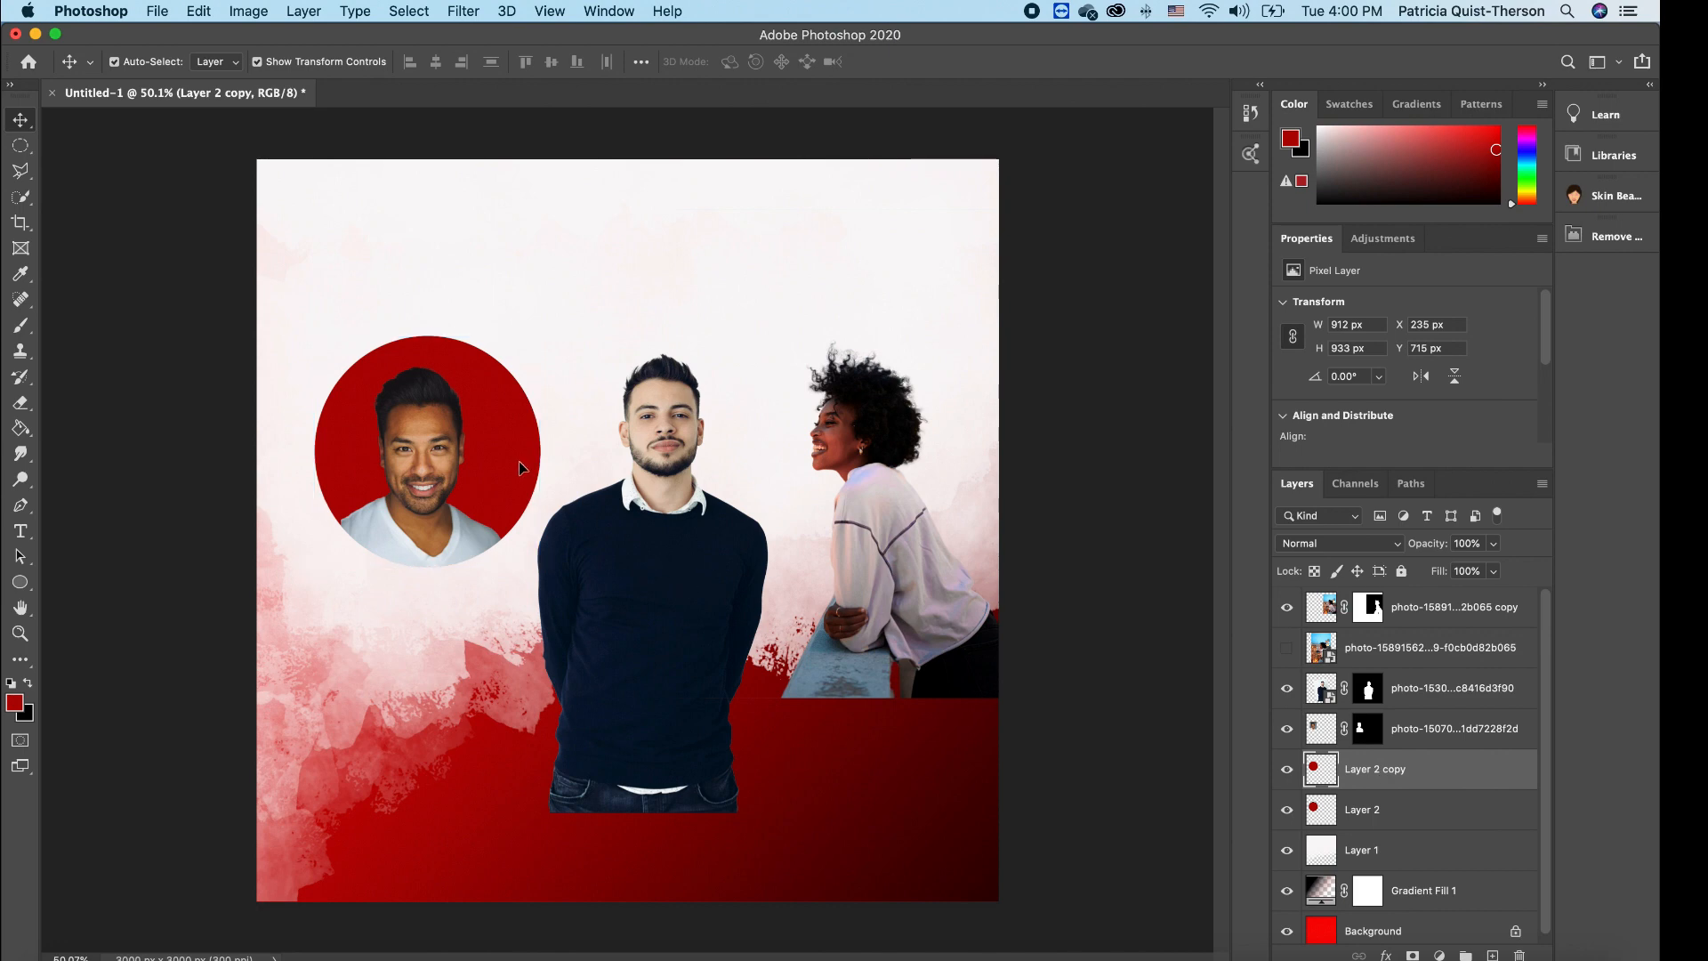
left_click_drag(520, 467, 757, 472)
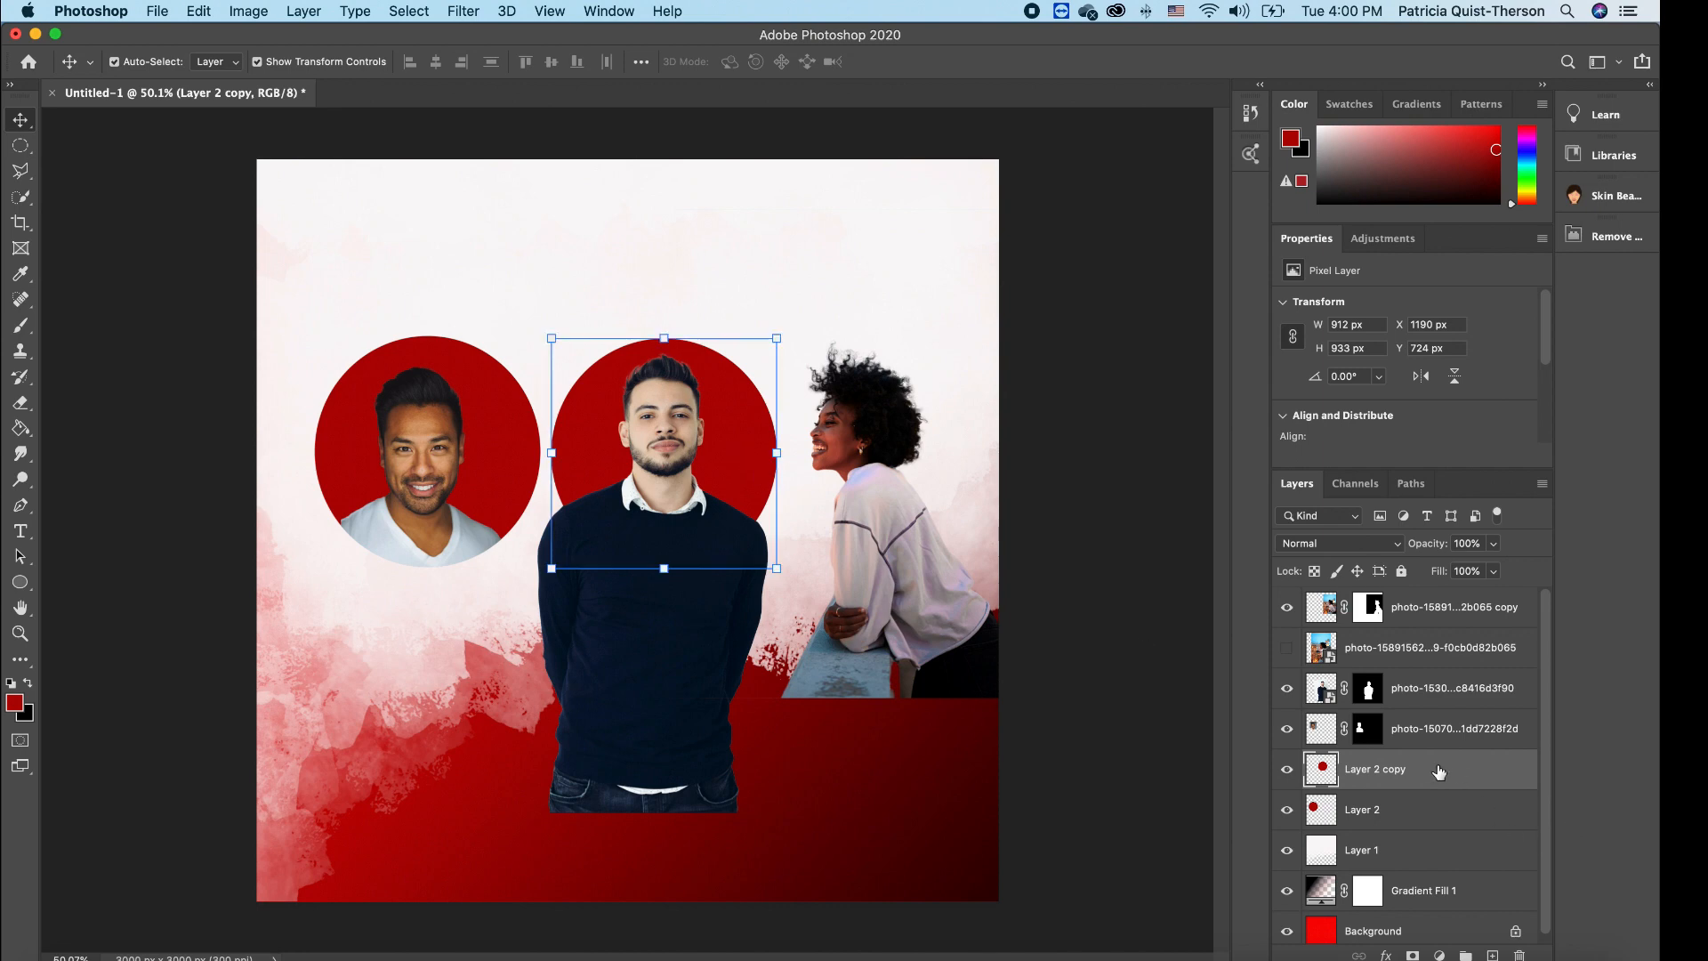
left_click_drag(1433, 776, 1441, 723)
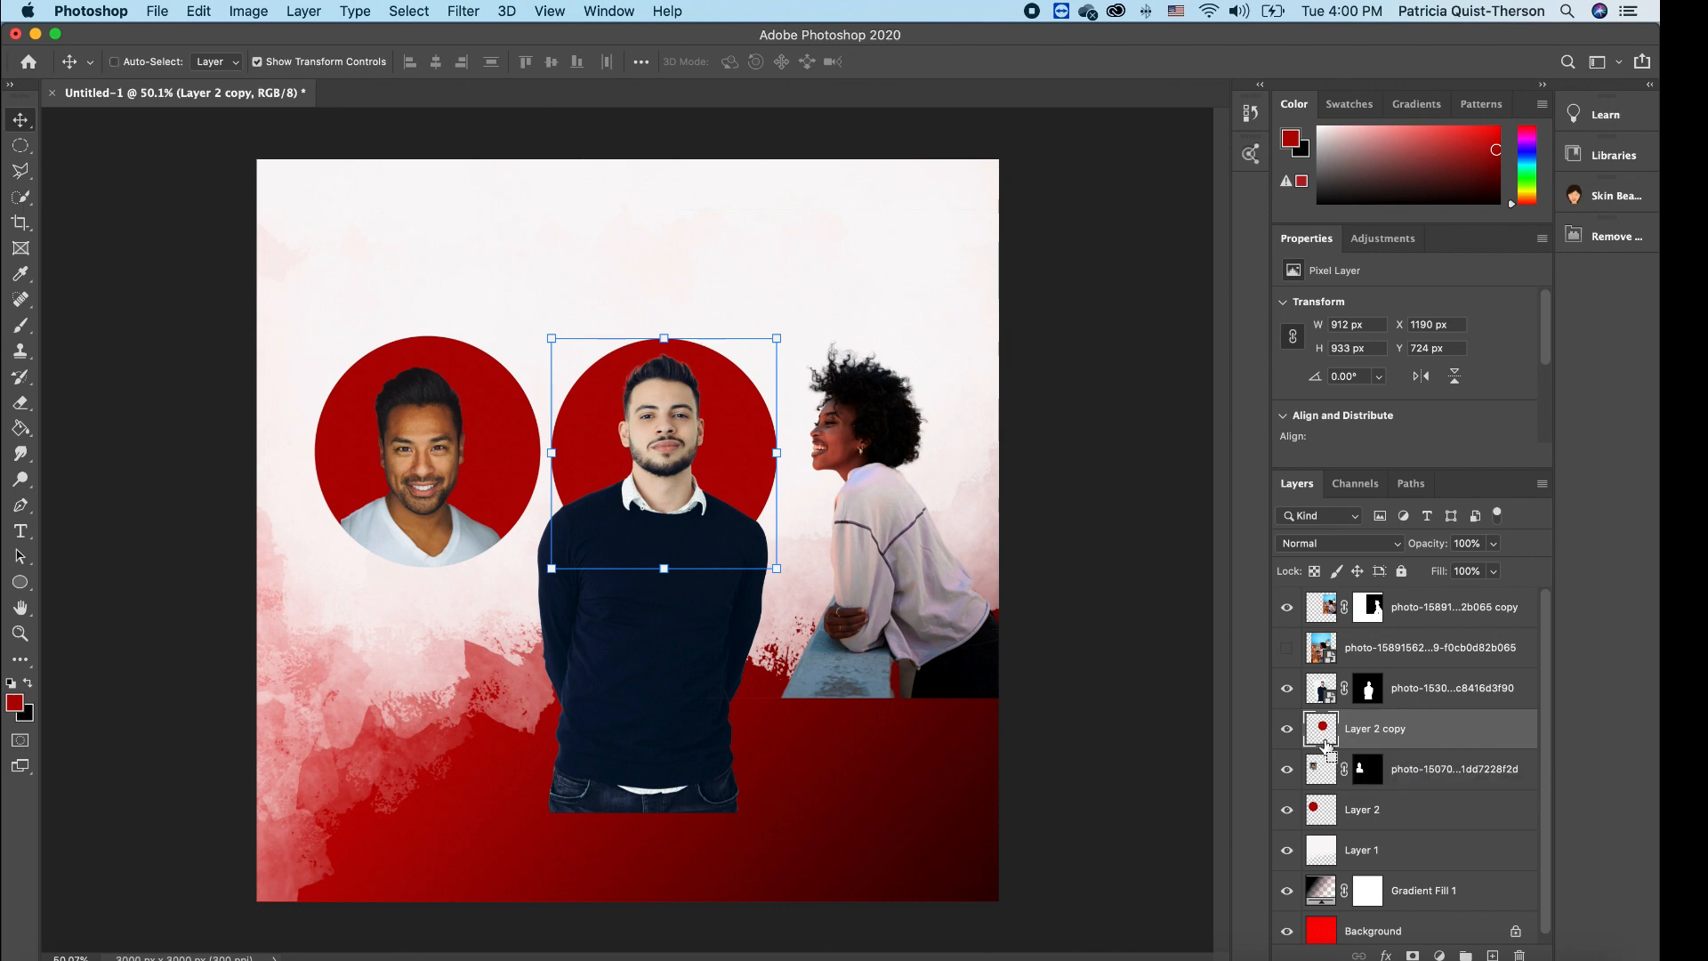
- Load the Layer 2 copy circle as a selection and target the middle man's photo layer
left_click(1326, 746, "super")
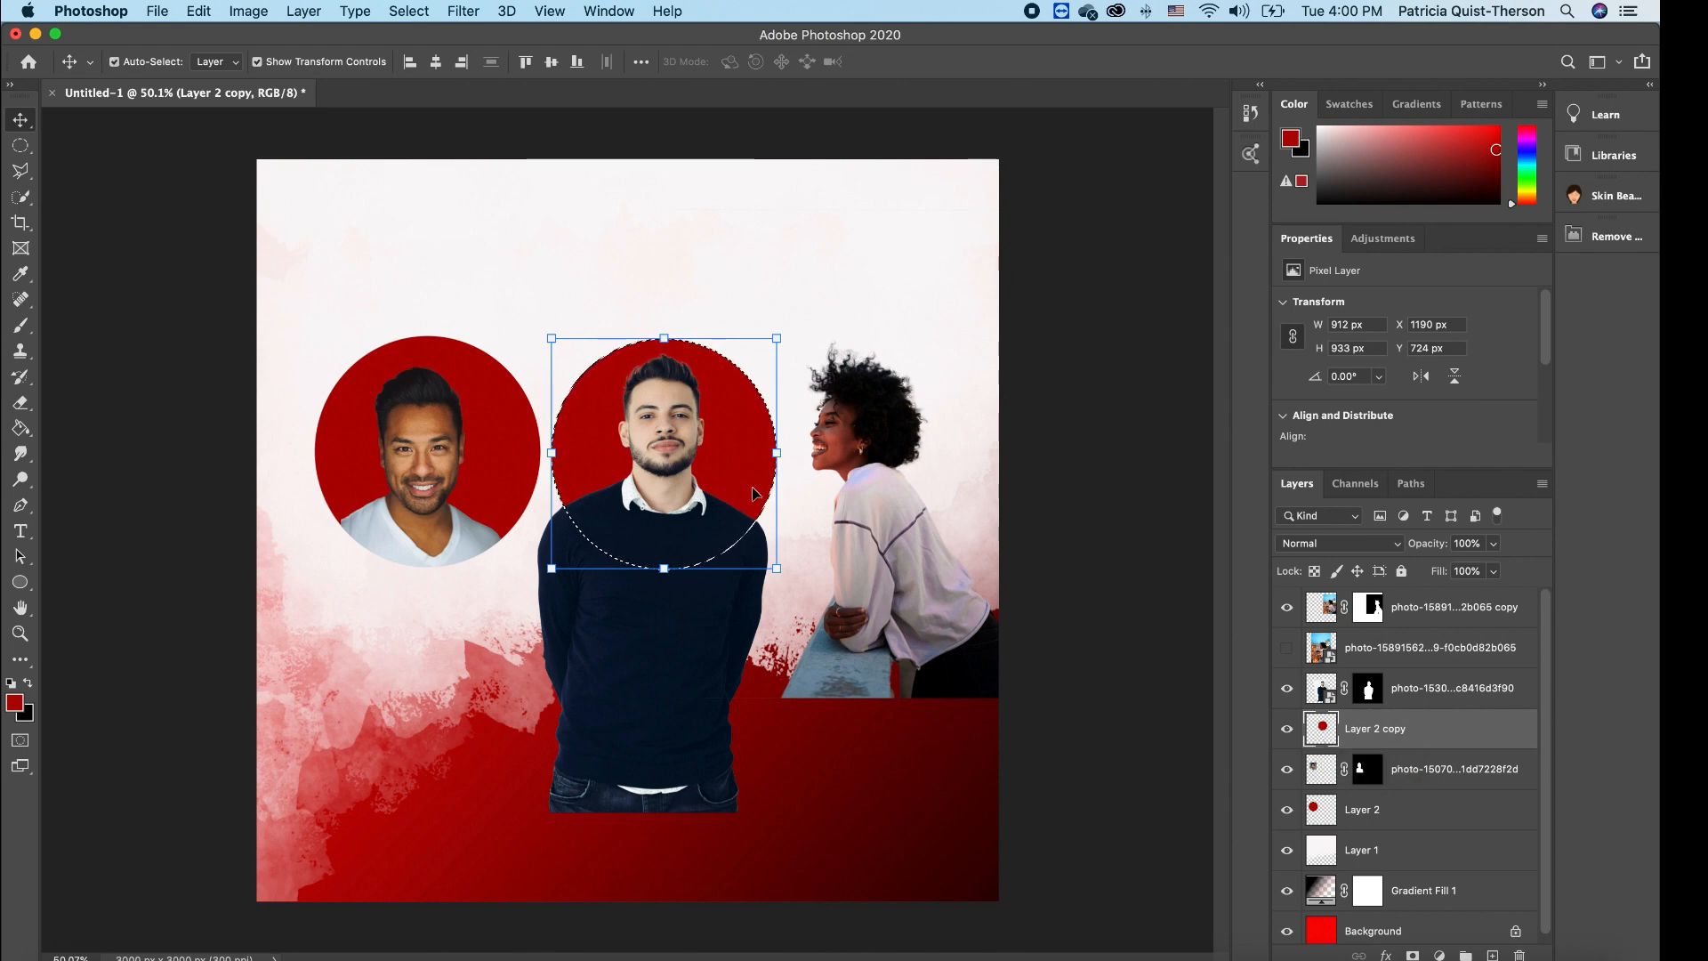
left_click(1444, 692)
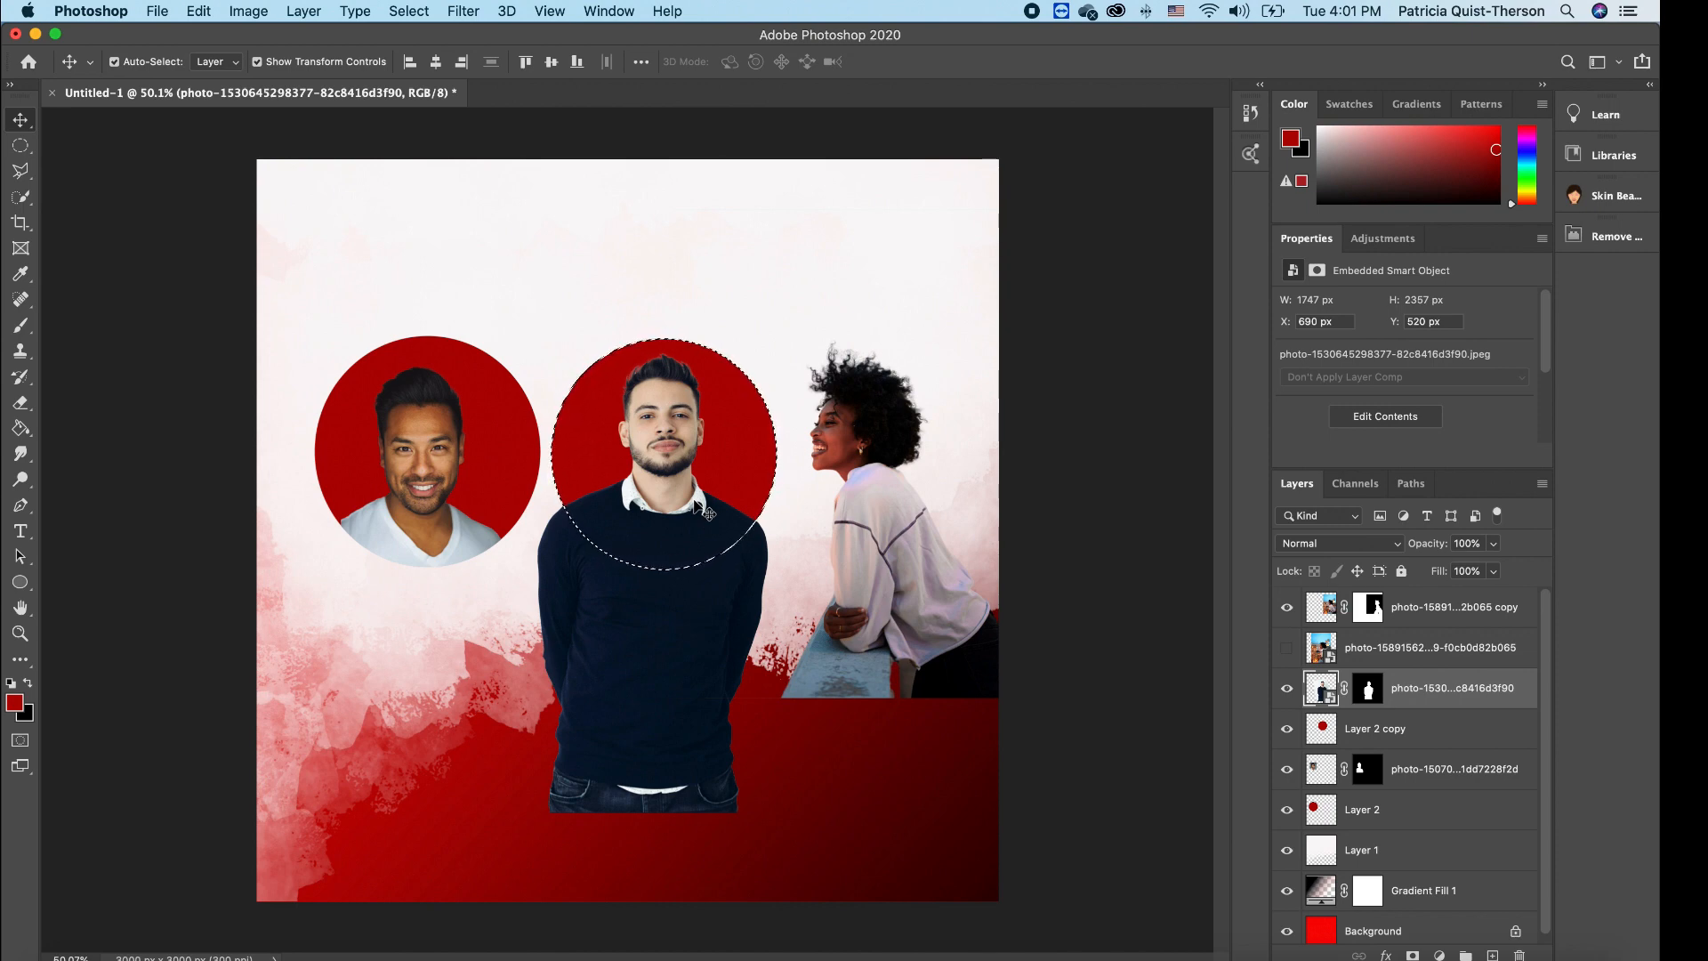
- Invert the circle selection, rasterize the photo, and erase the navy-sweater man's body outside the red circle
left_click(422, 13)
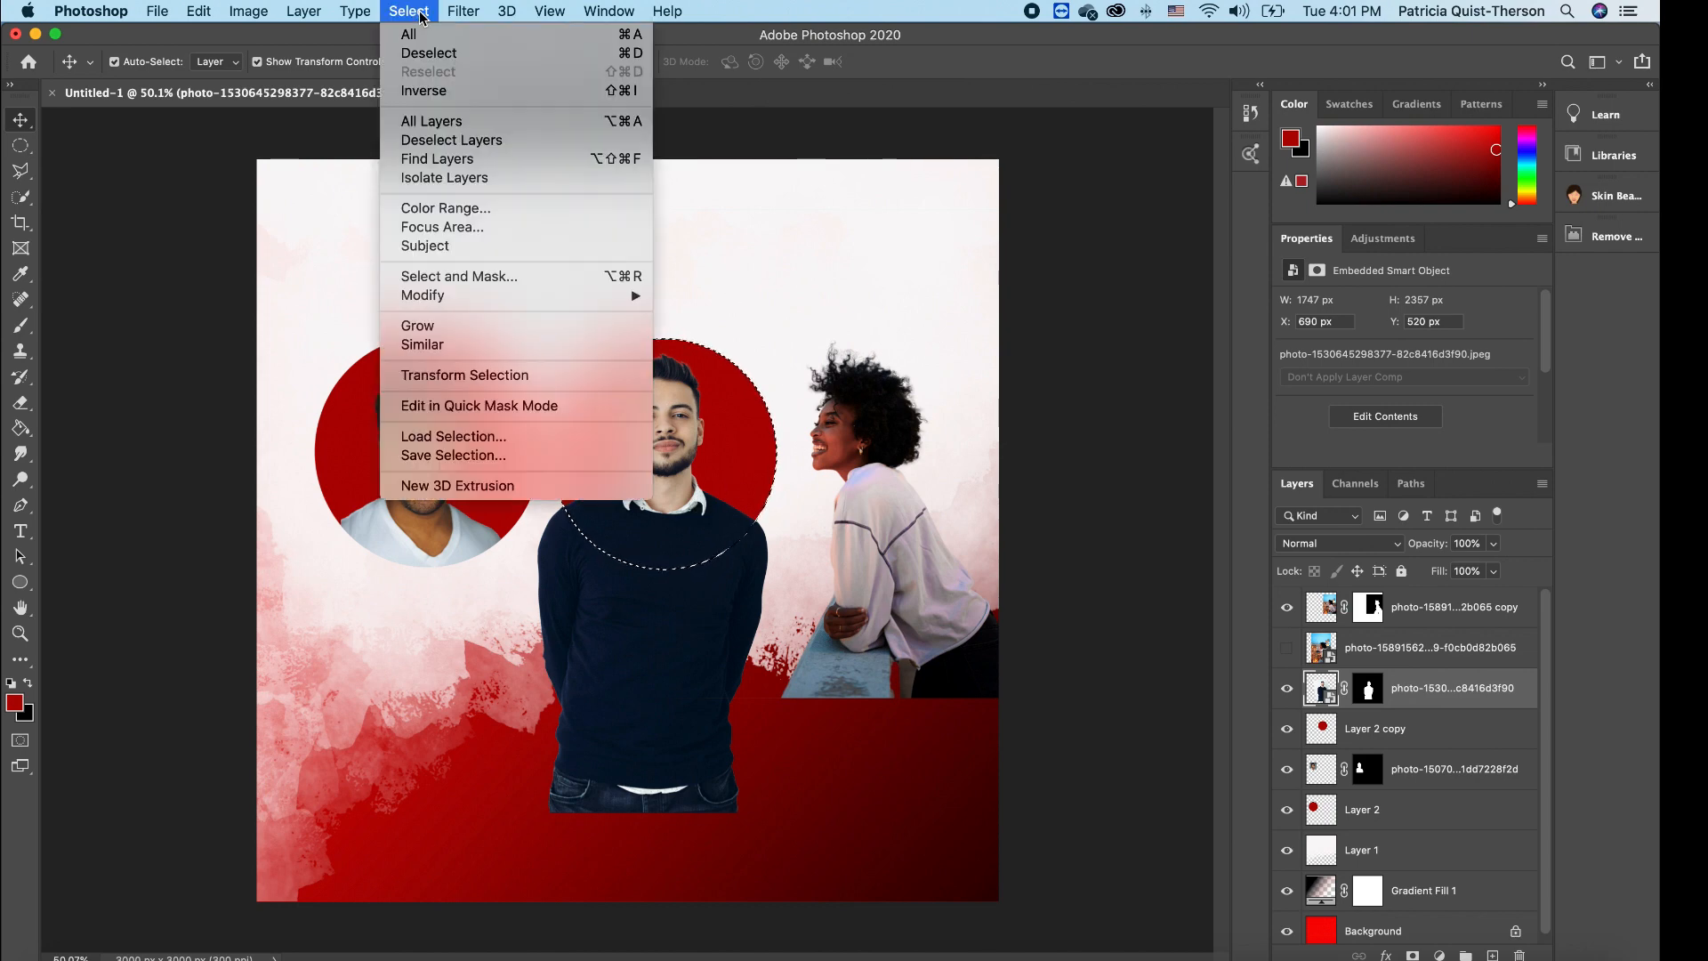
left_click(439, 91)
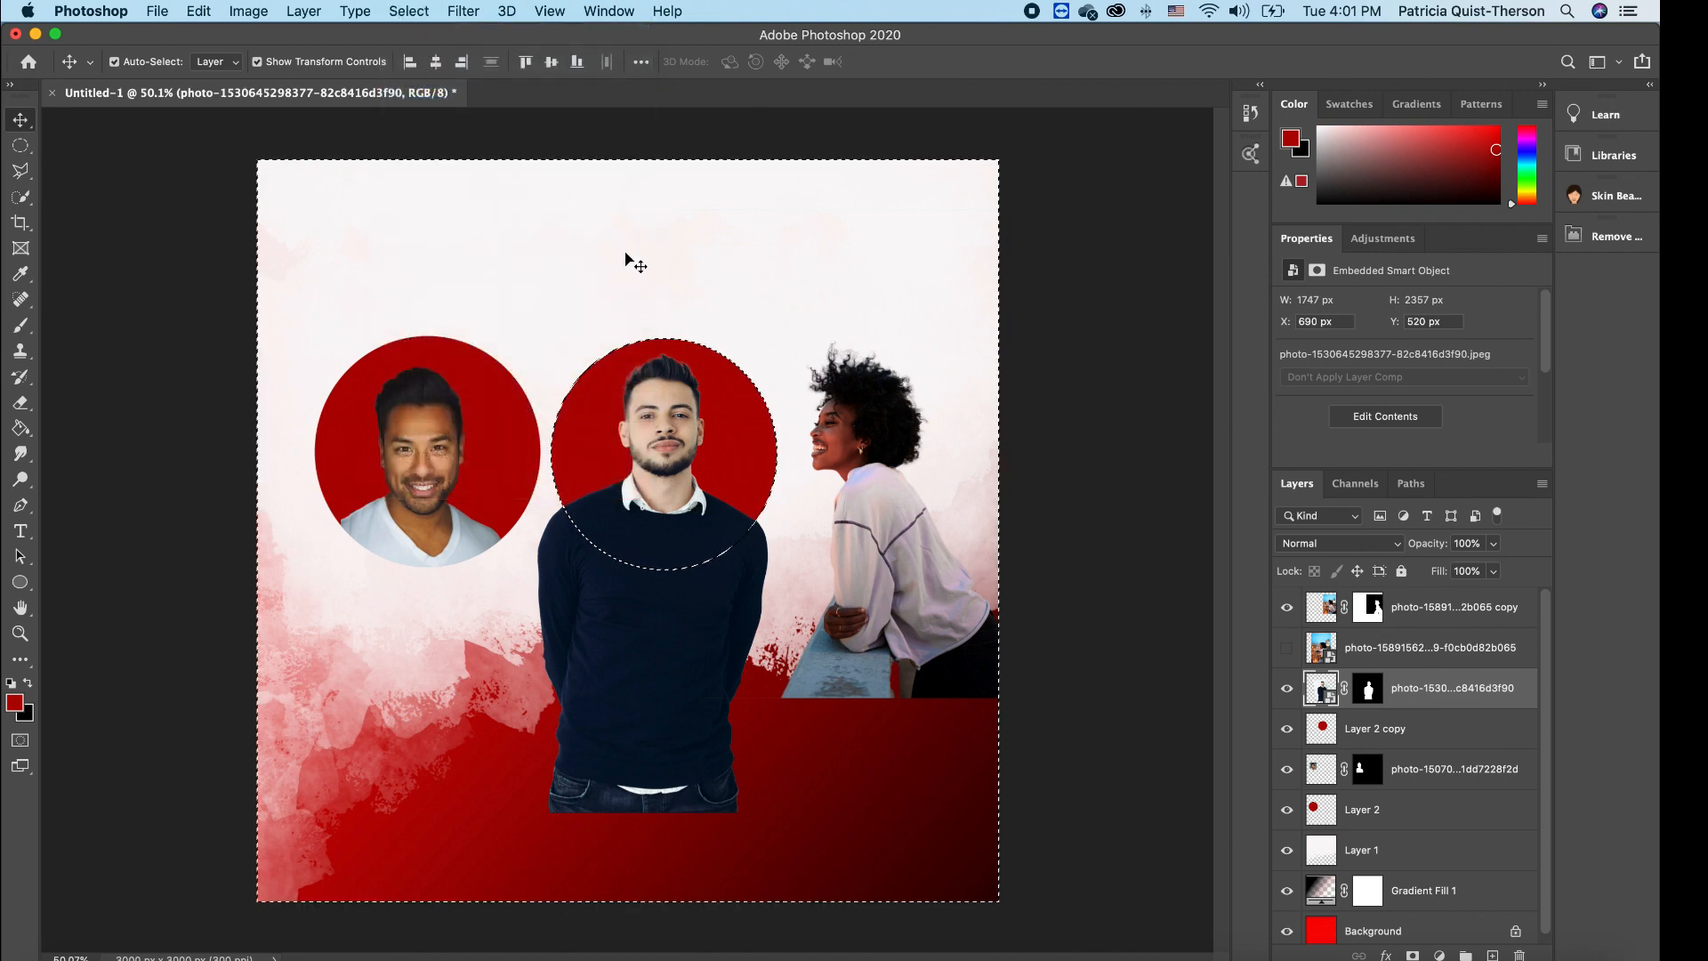
left_click(21, 402)
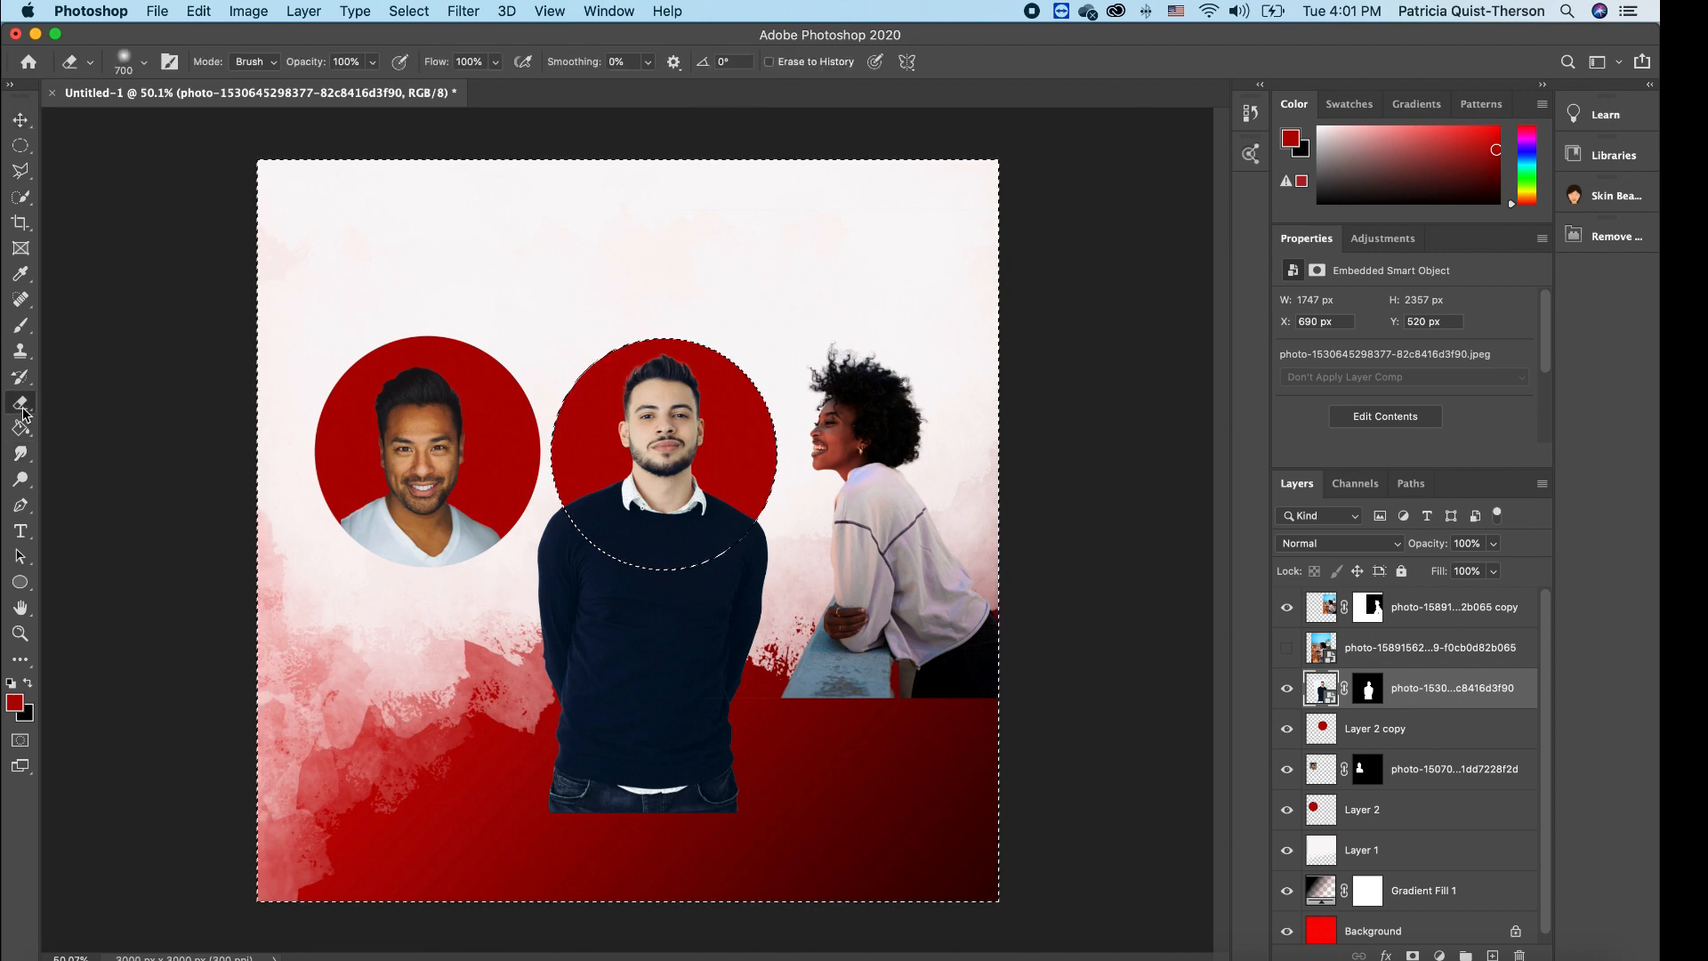
left_click(659, 698)
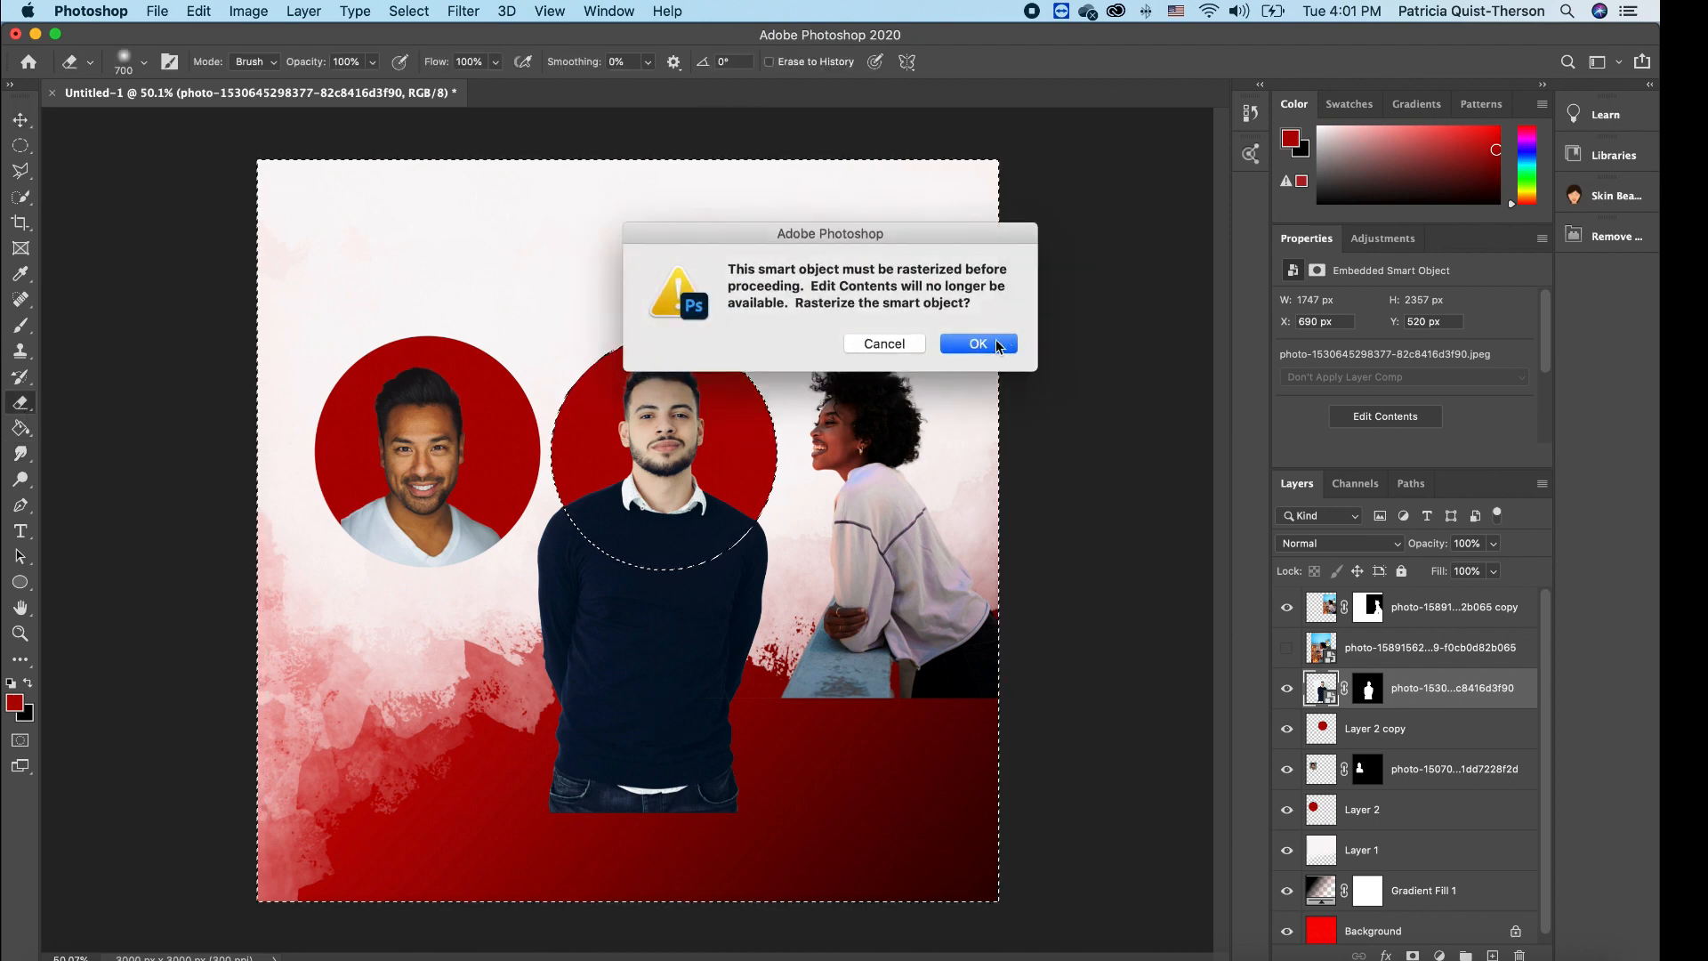
left_click(978, 344)
mouse_move(703, 658)
left_mouse_down()
mouse_move(712, 782)
mouse_move(499, 725)
mouse_move(507, 800)
mouse_move(649, 650)
mouse_move(658, 560)
left_mouse_up()
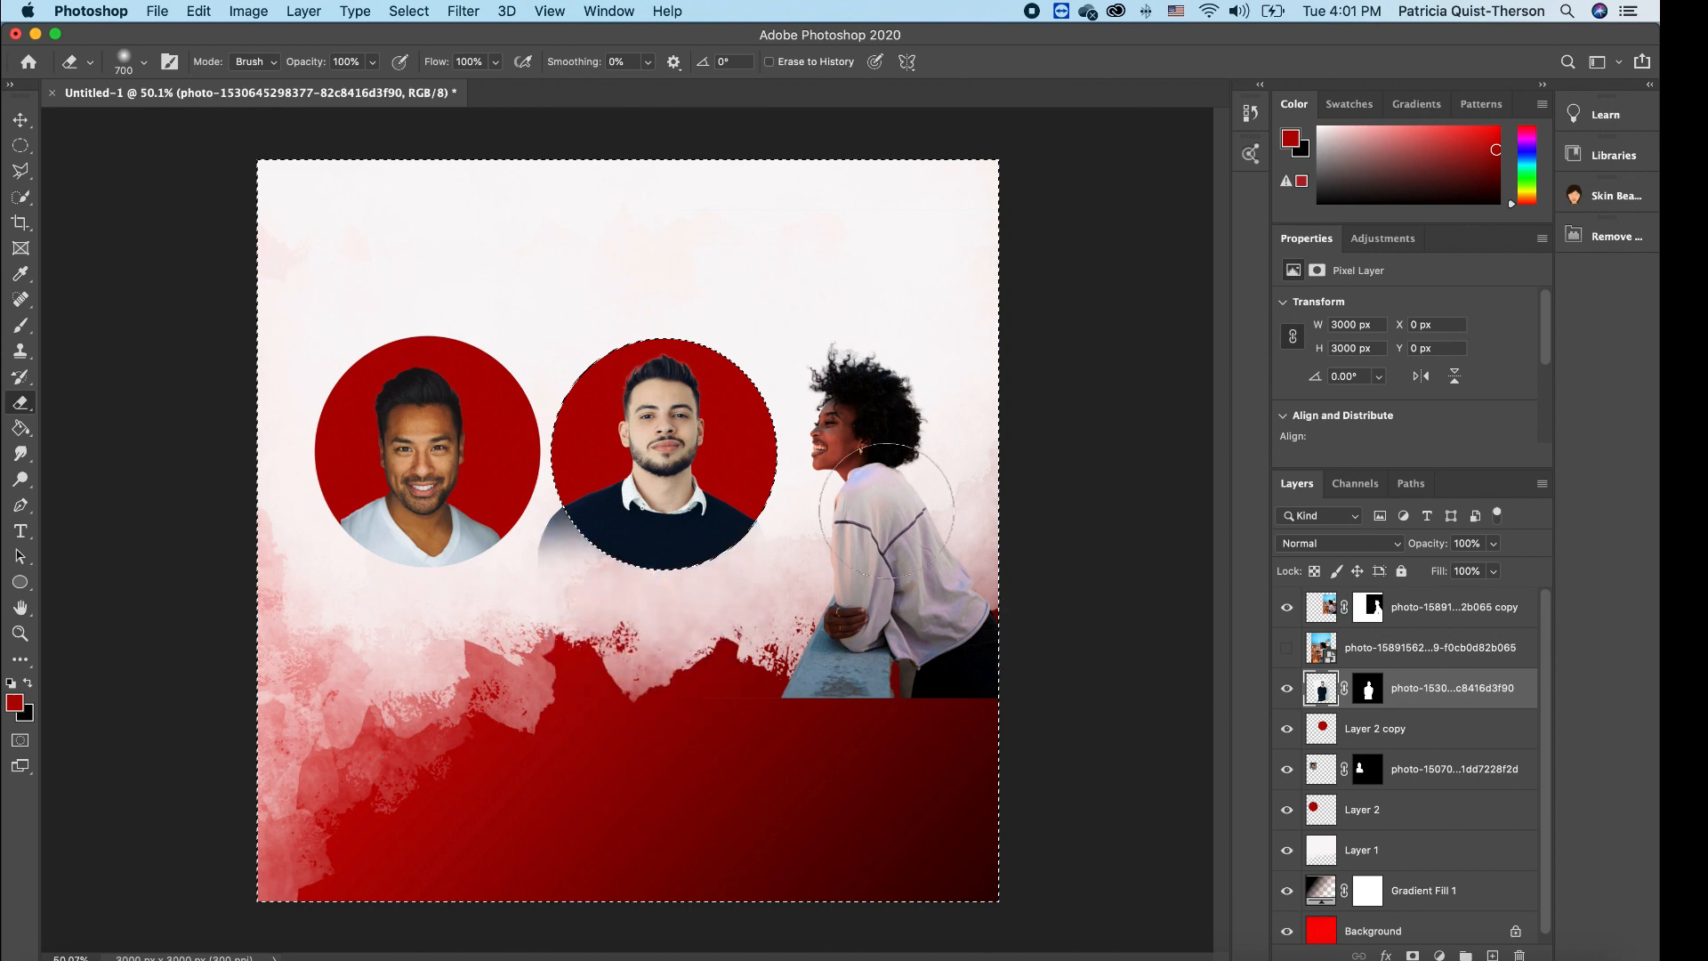
mouse_move(886, 511)
left_mouse_down()
mouse_move(581, 613)
mouse_move(793, 561)
mouse_move(531, 447)
mouse_move(511, 588)
mouse_move(661, 498)
mouse_move(931, 472)
mouse_move(628, 686)
mouse_move(598, 610)
left_mouse_up()
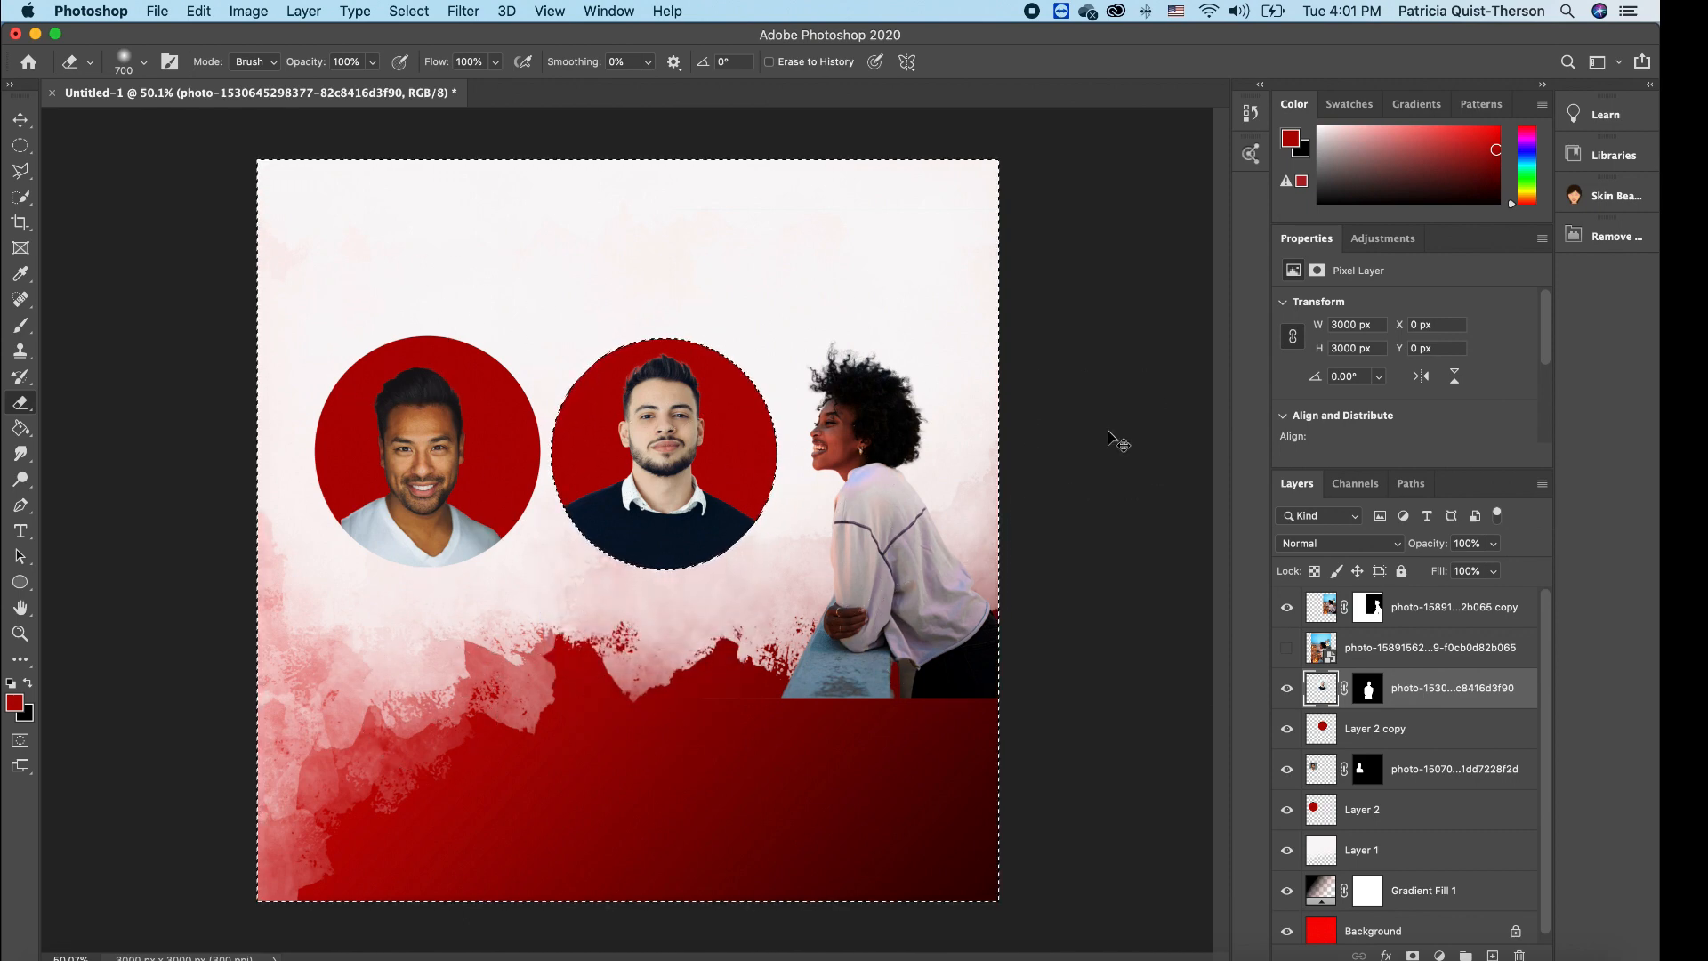
key("super+d")
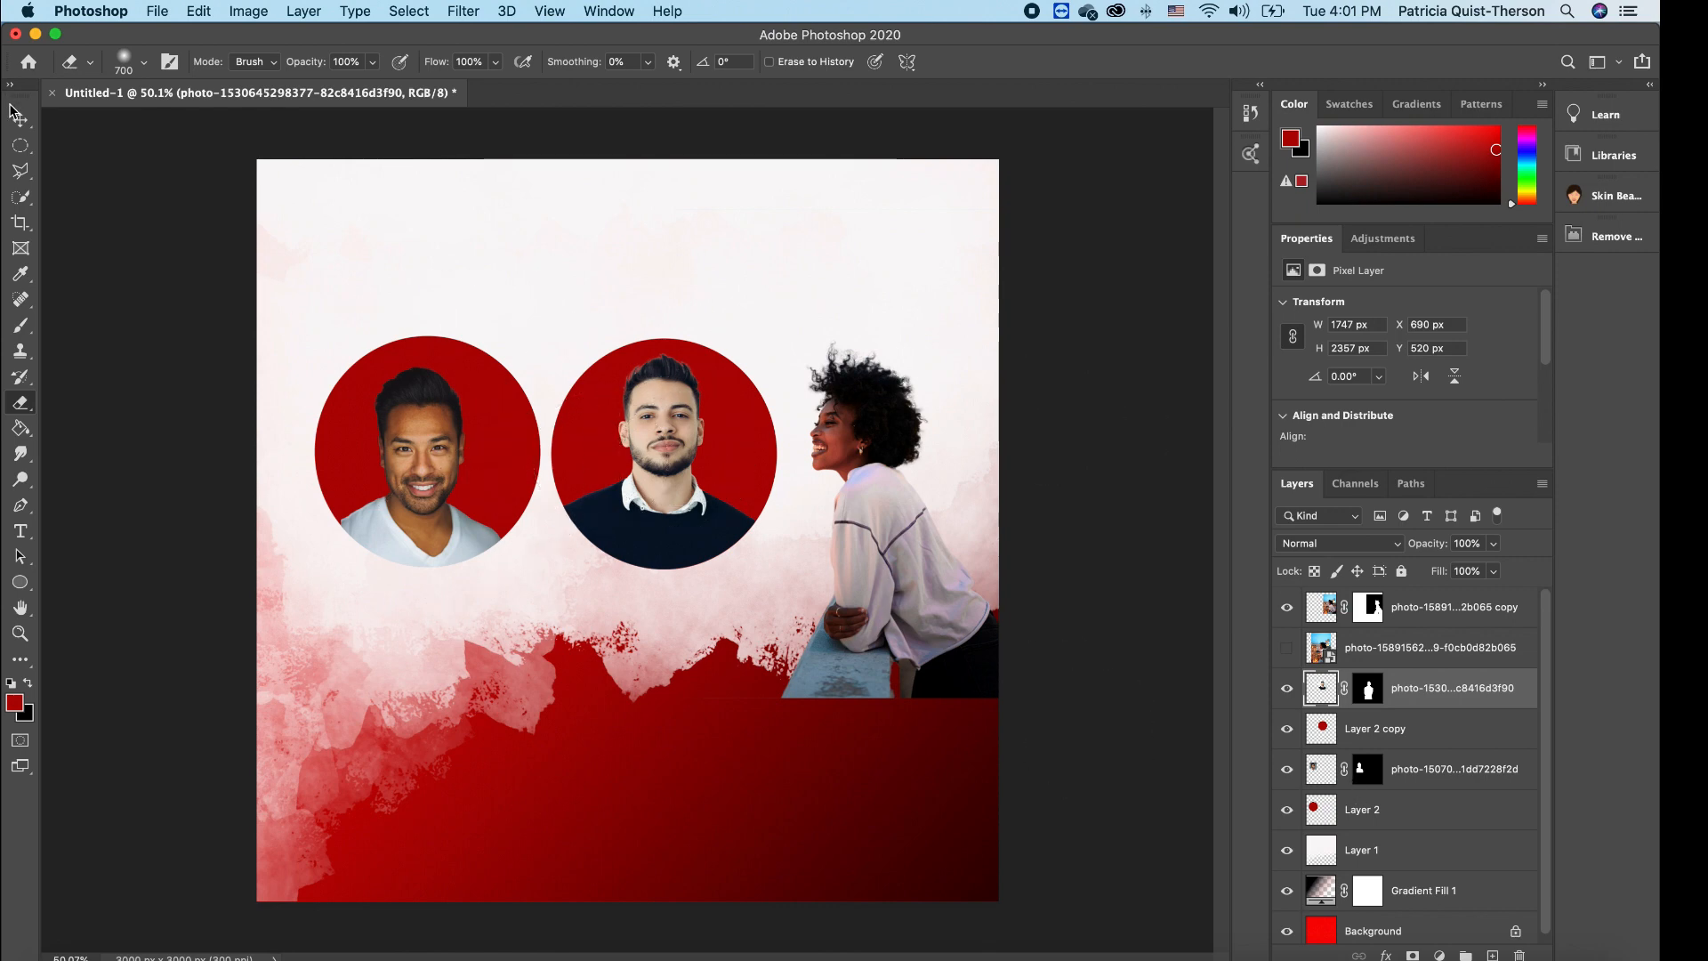
key("v")
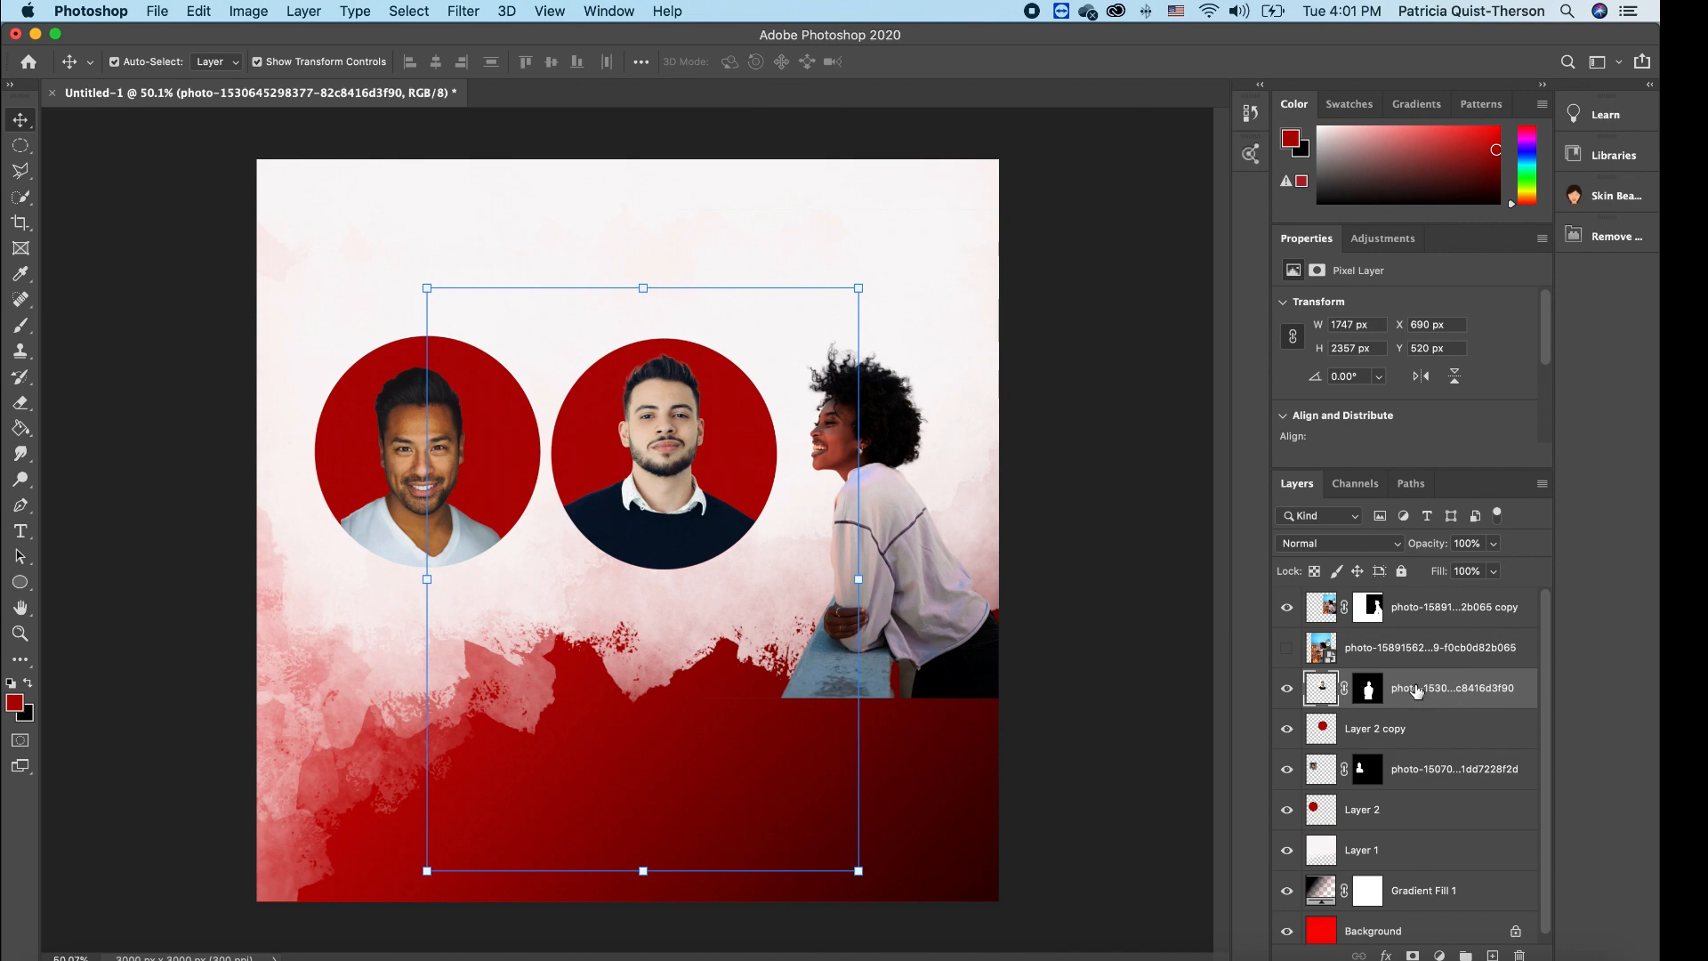
- Merge the middle man's photo with Layer 2 copy and nudge the merged portrait slightly right
left_click(1416, 732, "shift")
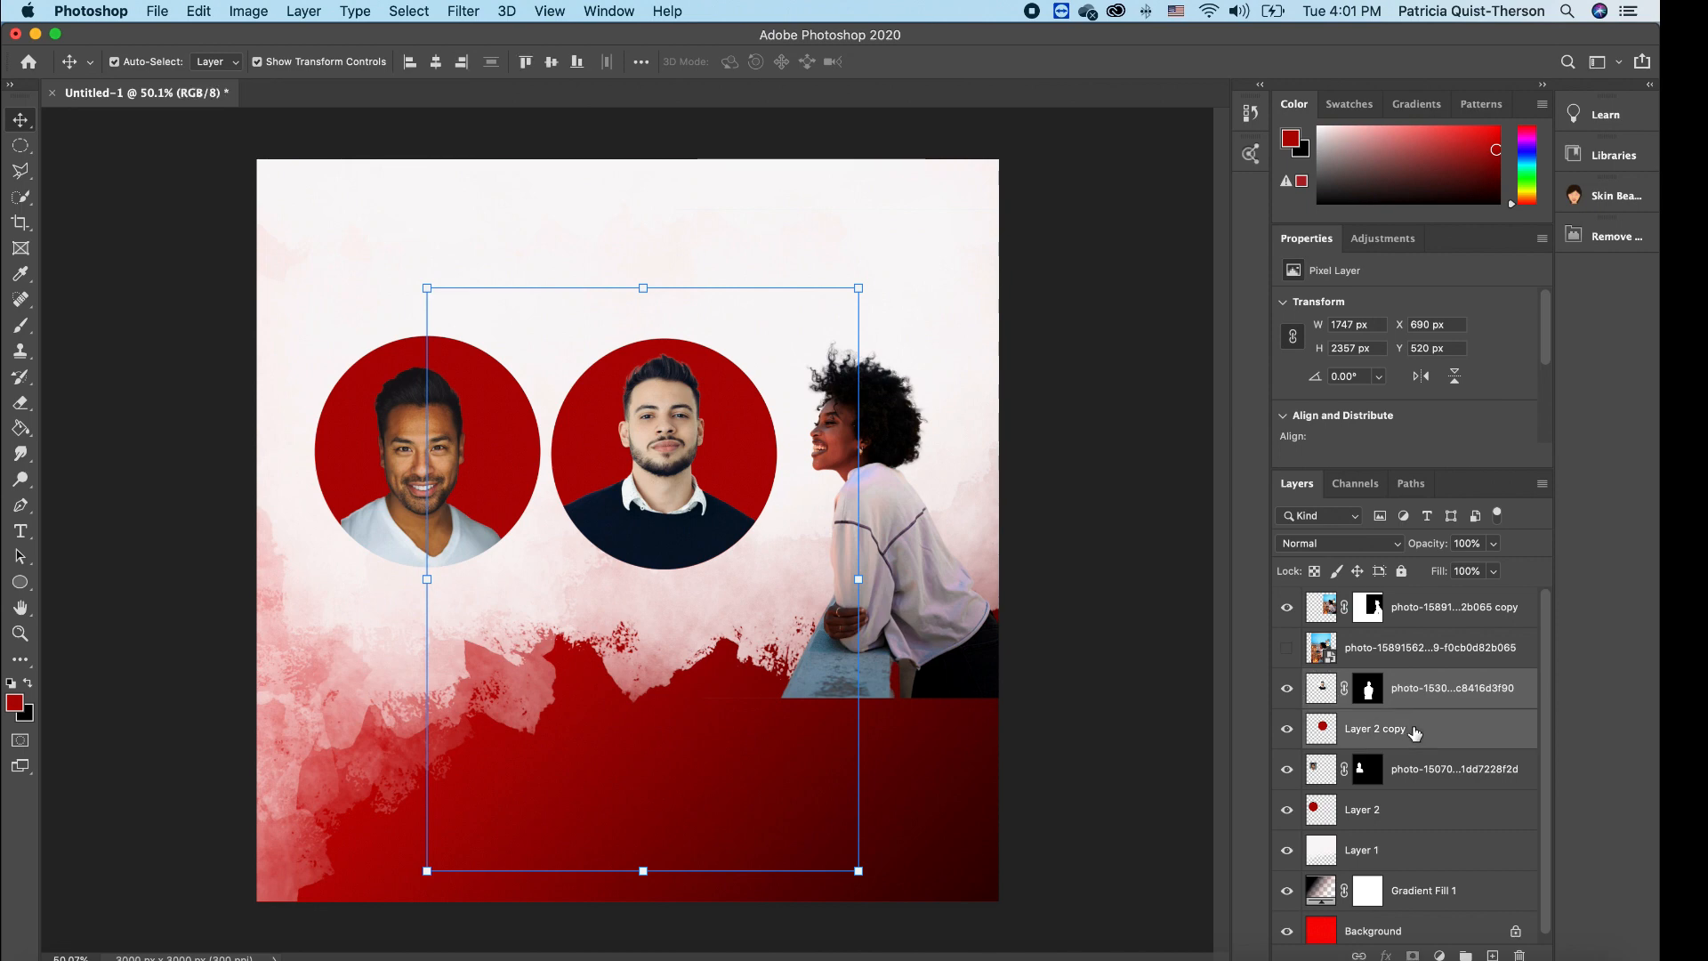
right_click(1416, 732)
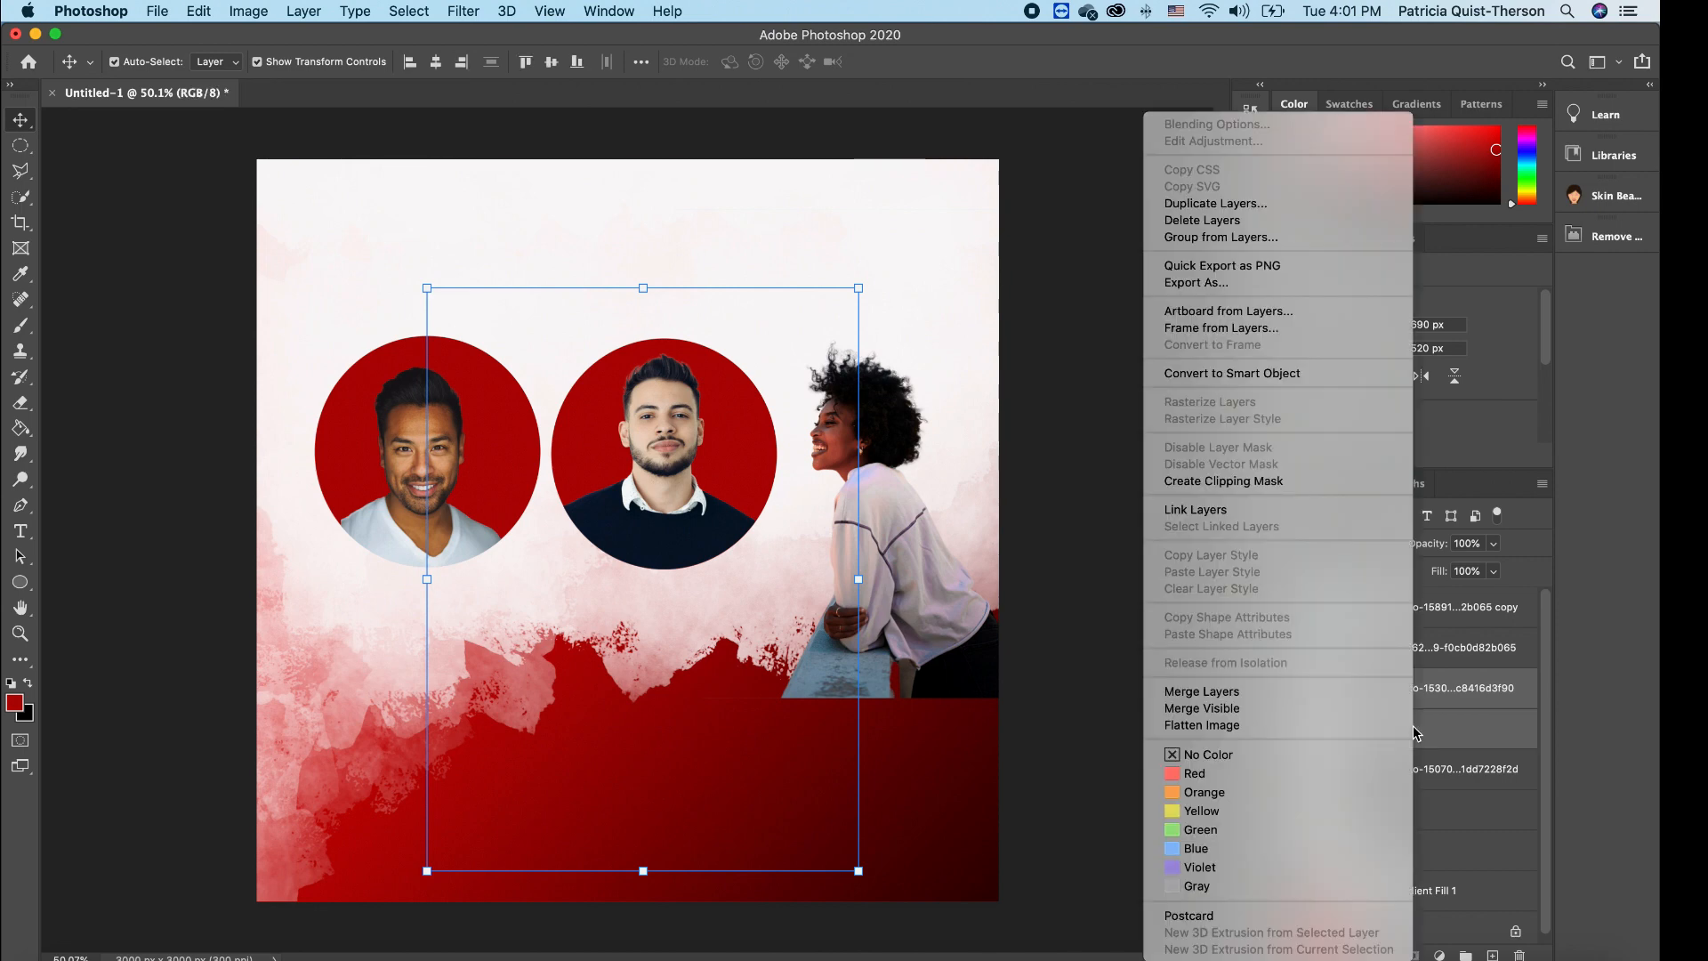
left_click(1202, 693)
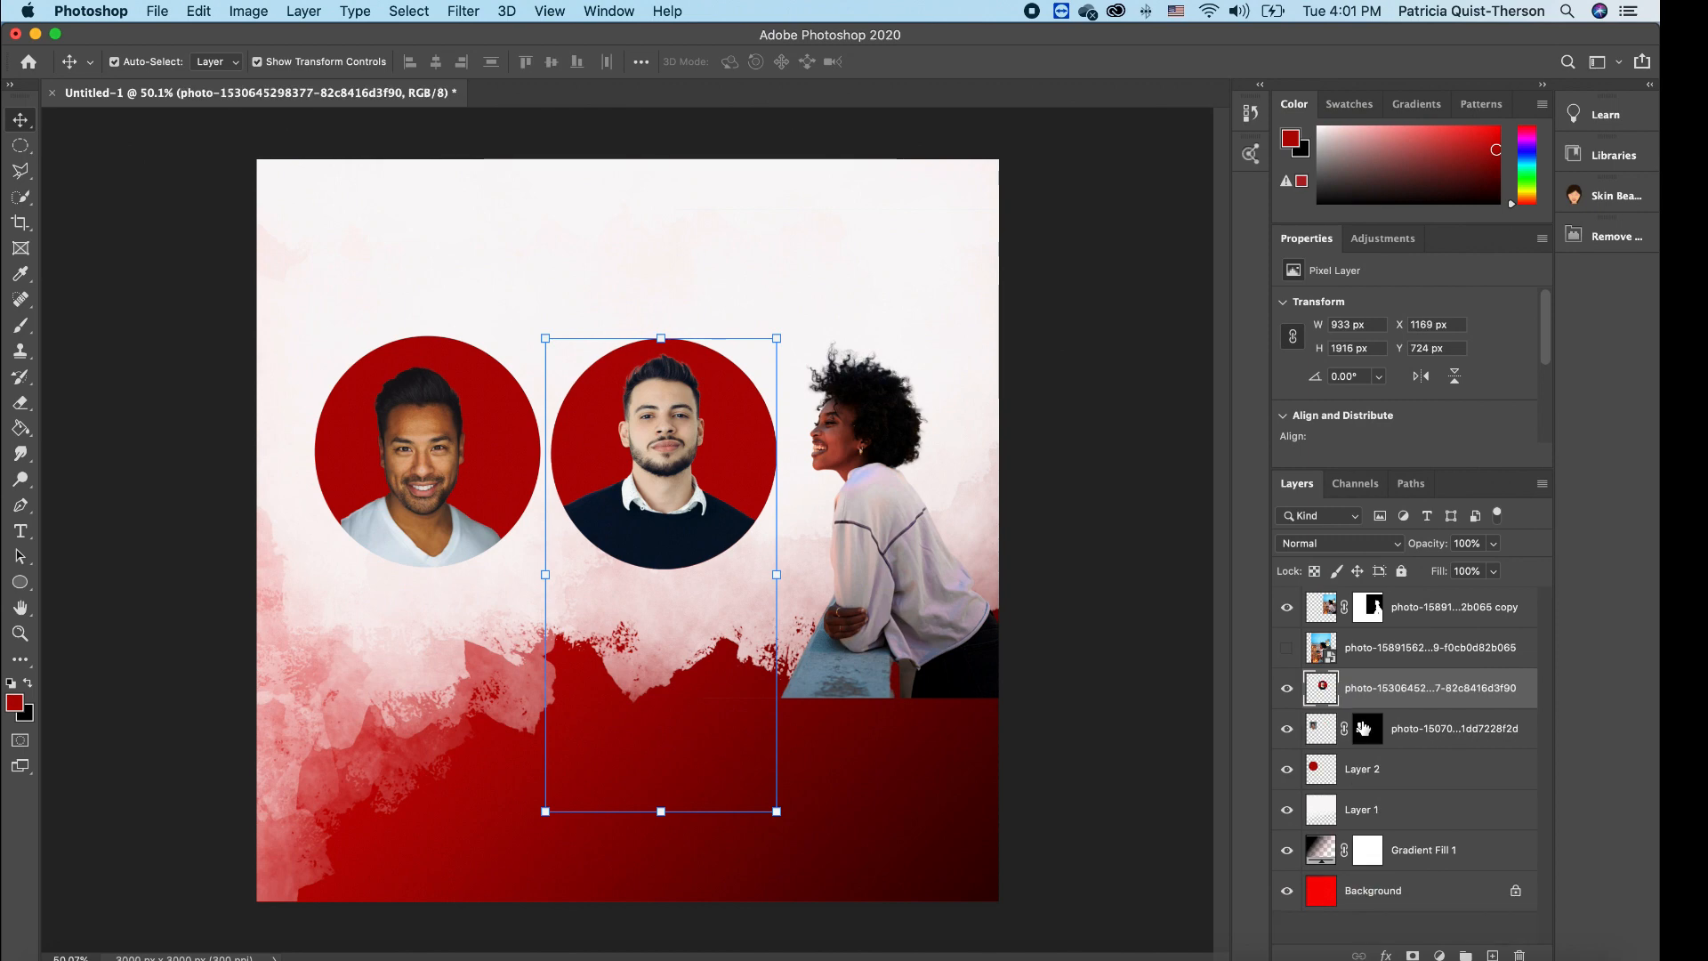
mouse_move(698, 442)
left_mouse_down()
mouse_move(733, 210)
mouse_move(733, 439)
mouse_move(682, 427)
mouse_move(702, 455)
mouse_move(681, 449)
mouse_move(709, 201)
mouse_move(683, 467)
mouse_move(680, 447)
left_mouse_up()
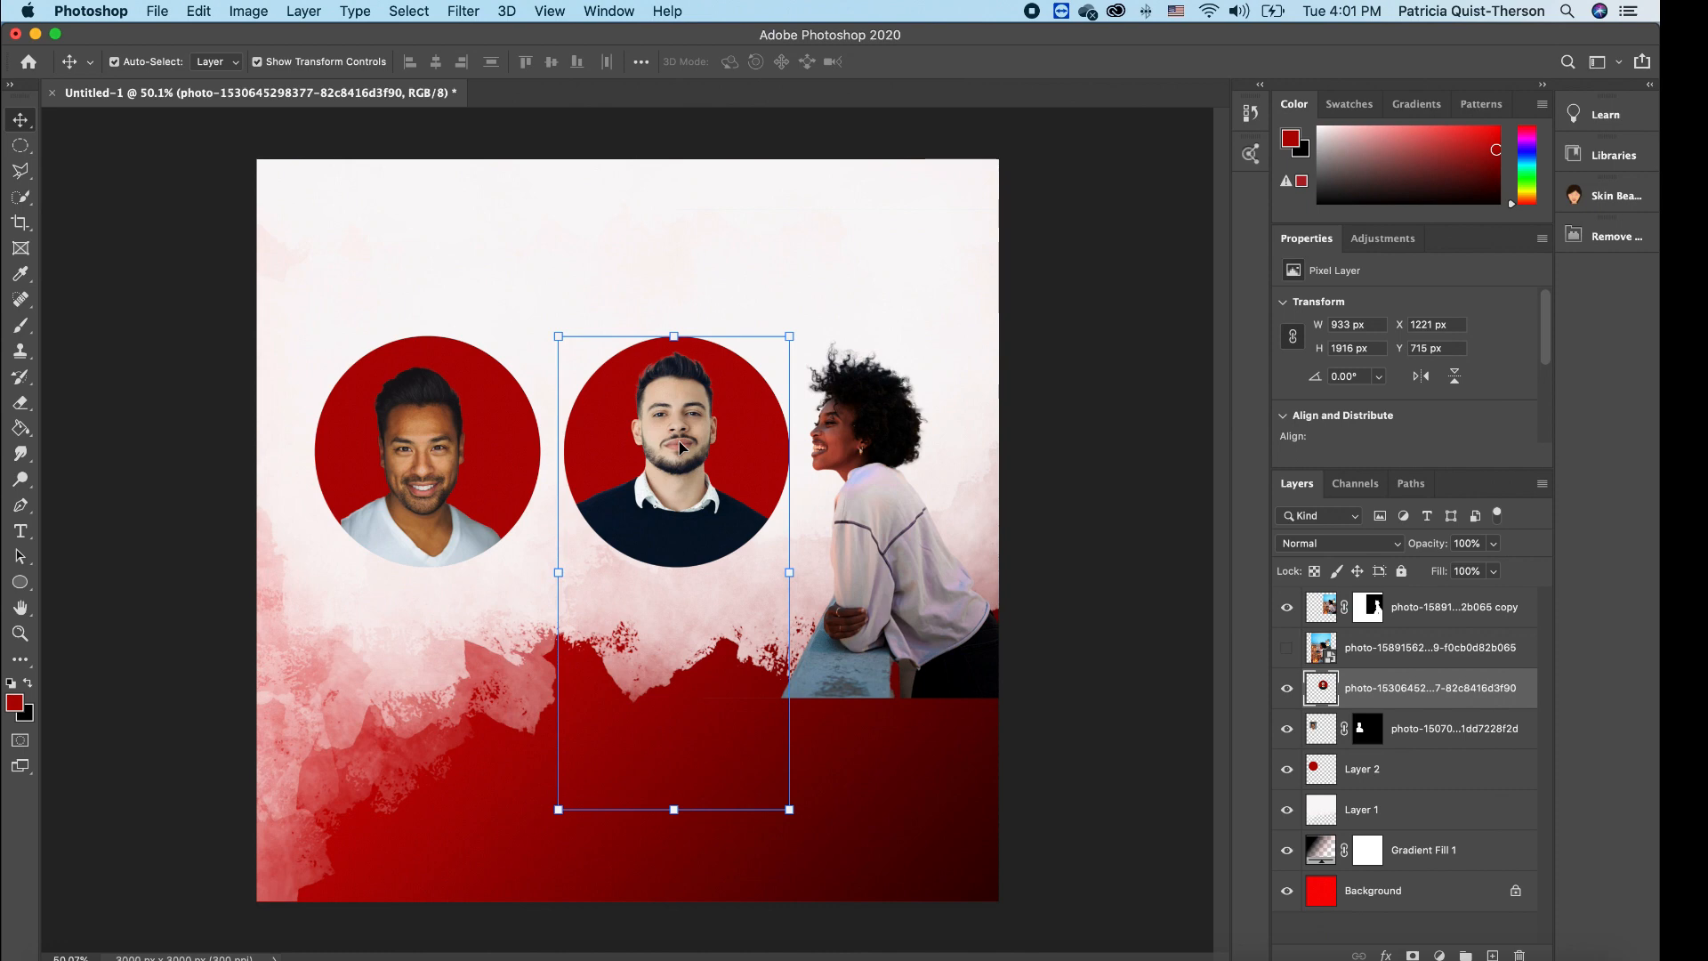
left_click(446, 458)
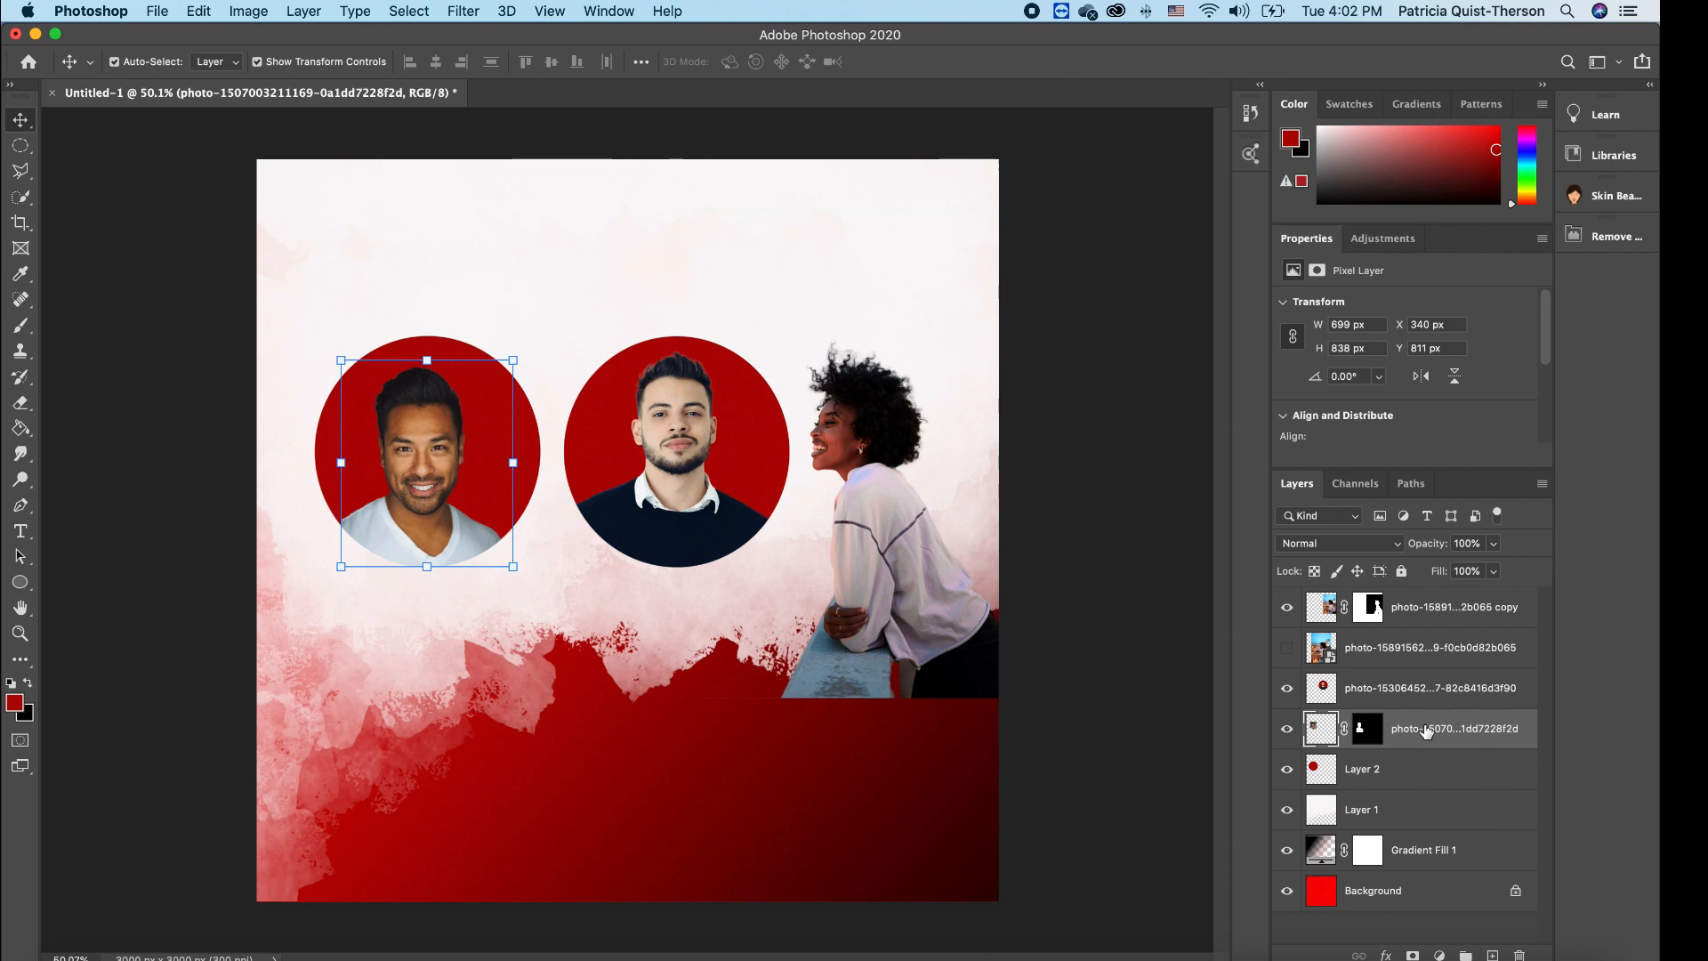
- Link the left man's photo with its red circle, move them together, then unlink and adjust the photo
left_click(1414, 758, "shift")
right_click(1414, 758)
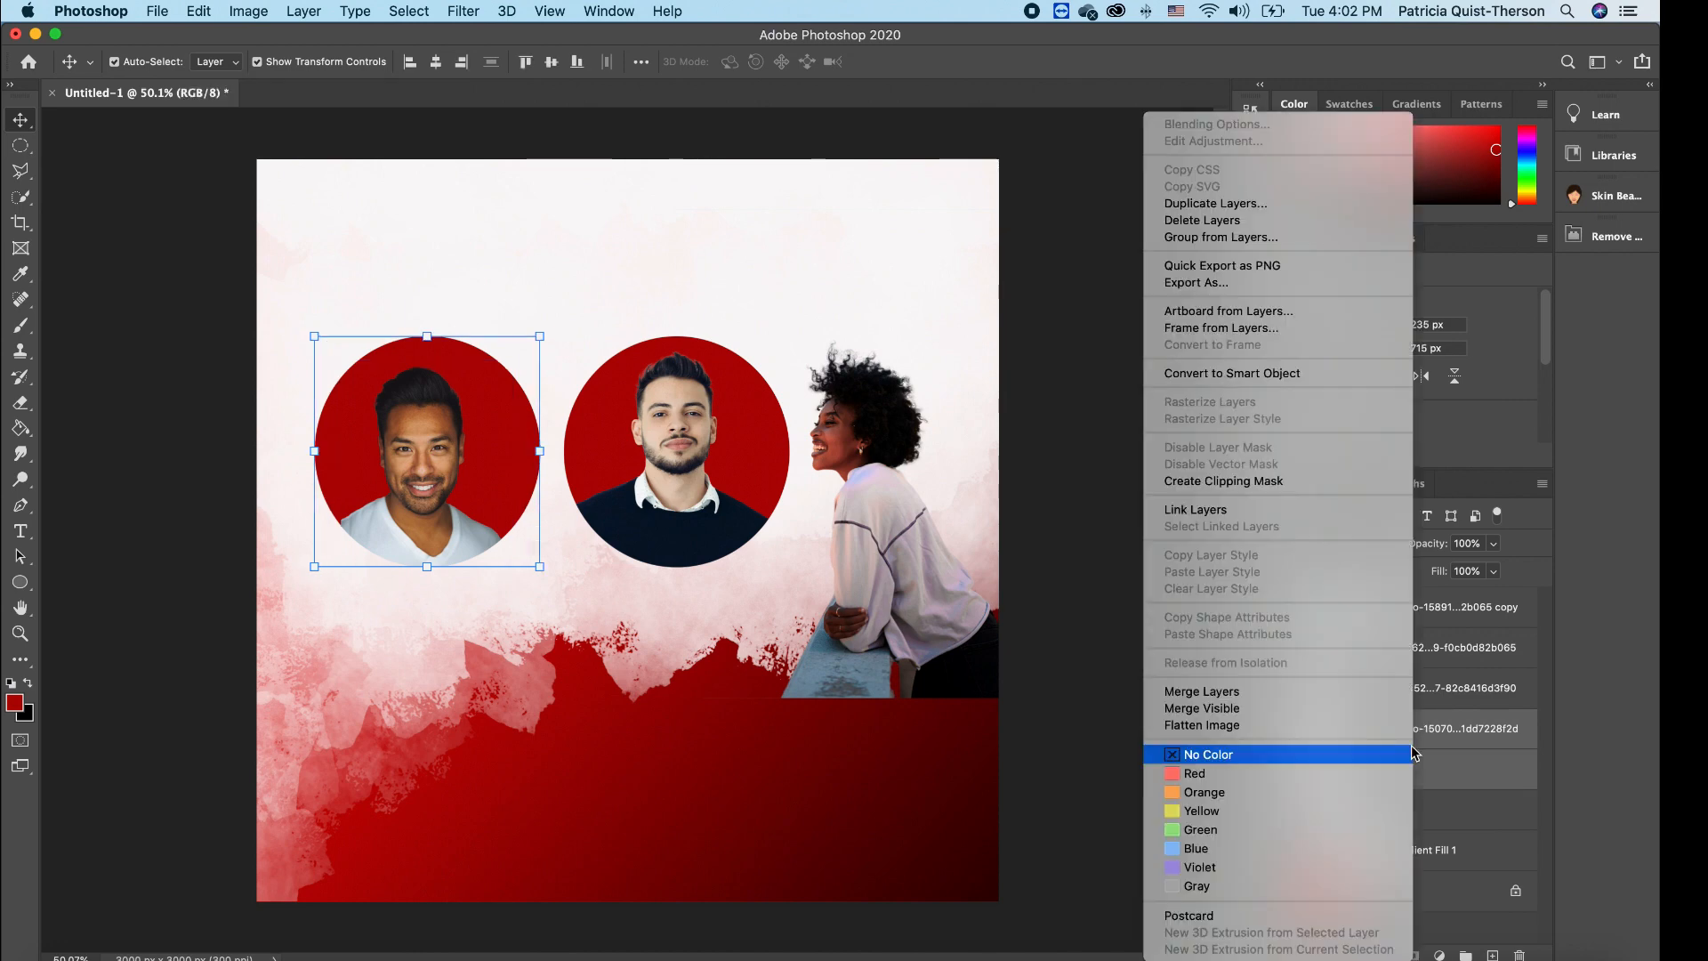
left_click(1220, 516)
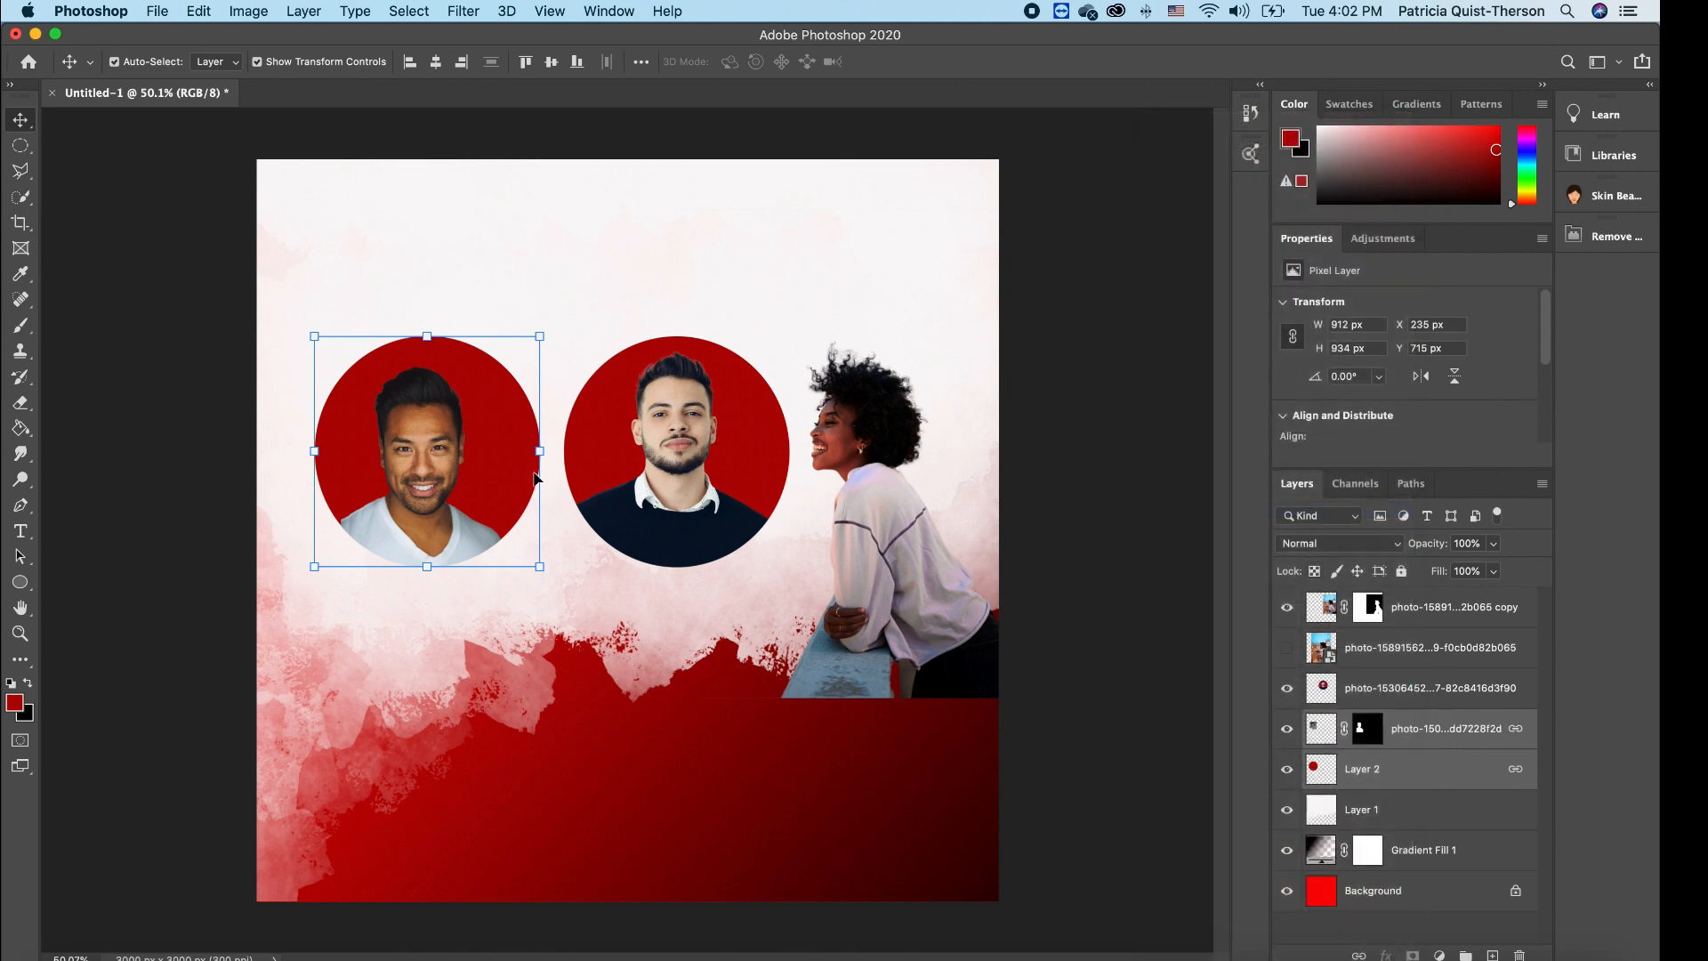
mouse_move(471, 478)
left_mouse_down()
mouse_move(490, 427)
mouse_move(468, 332)
mouse_move(455, 535)
mouse_move(466, 482)
mouse_move(468, 500)
left_mouse_up()
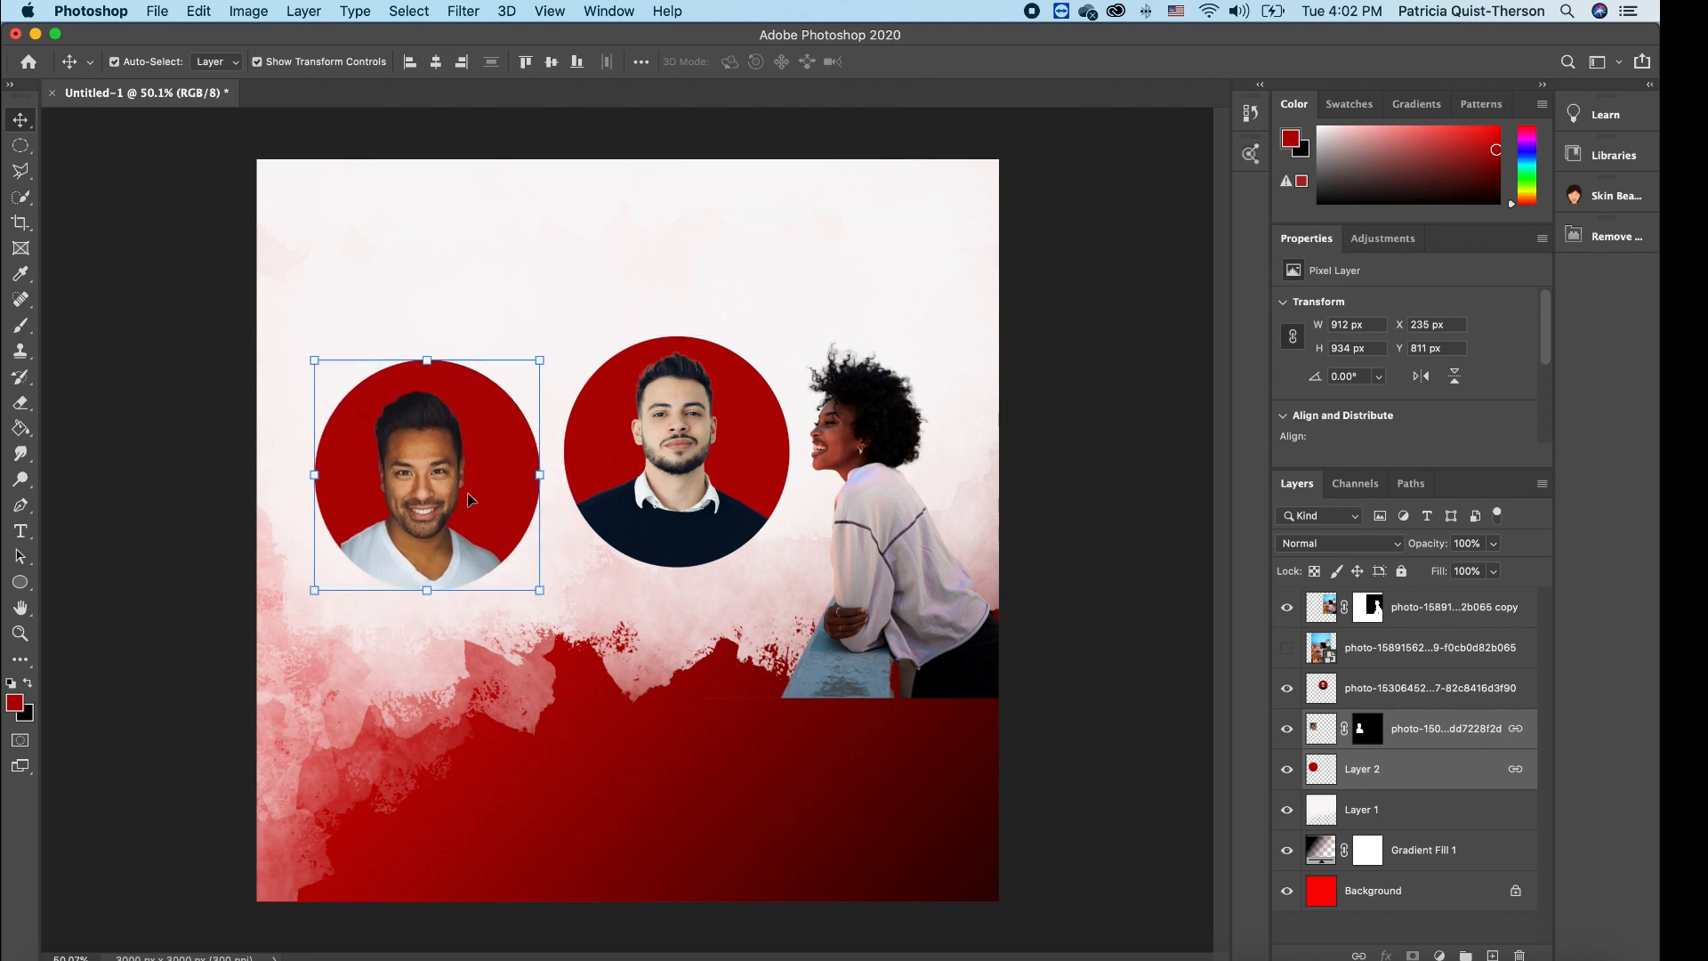
right_click(1445, 731)
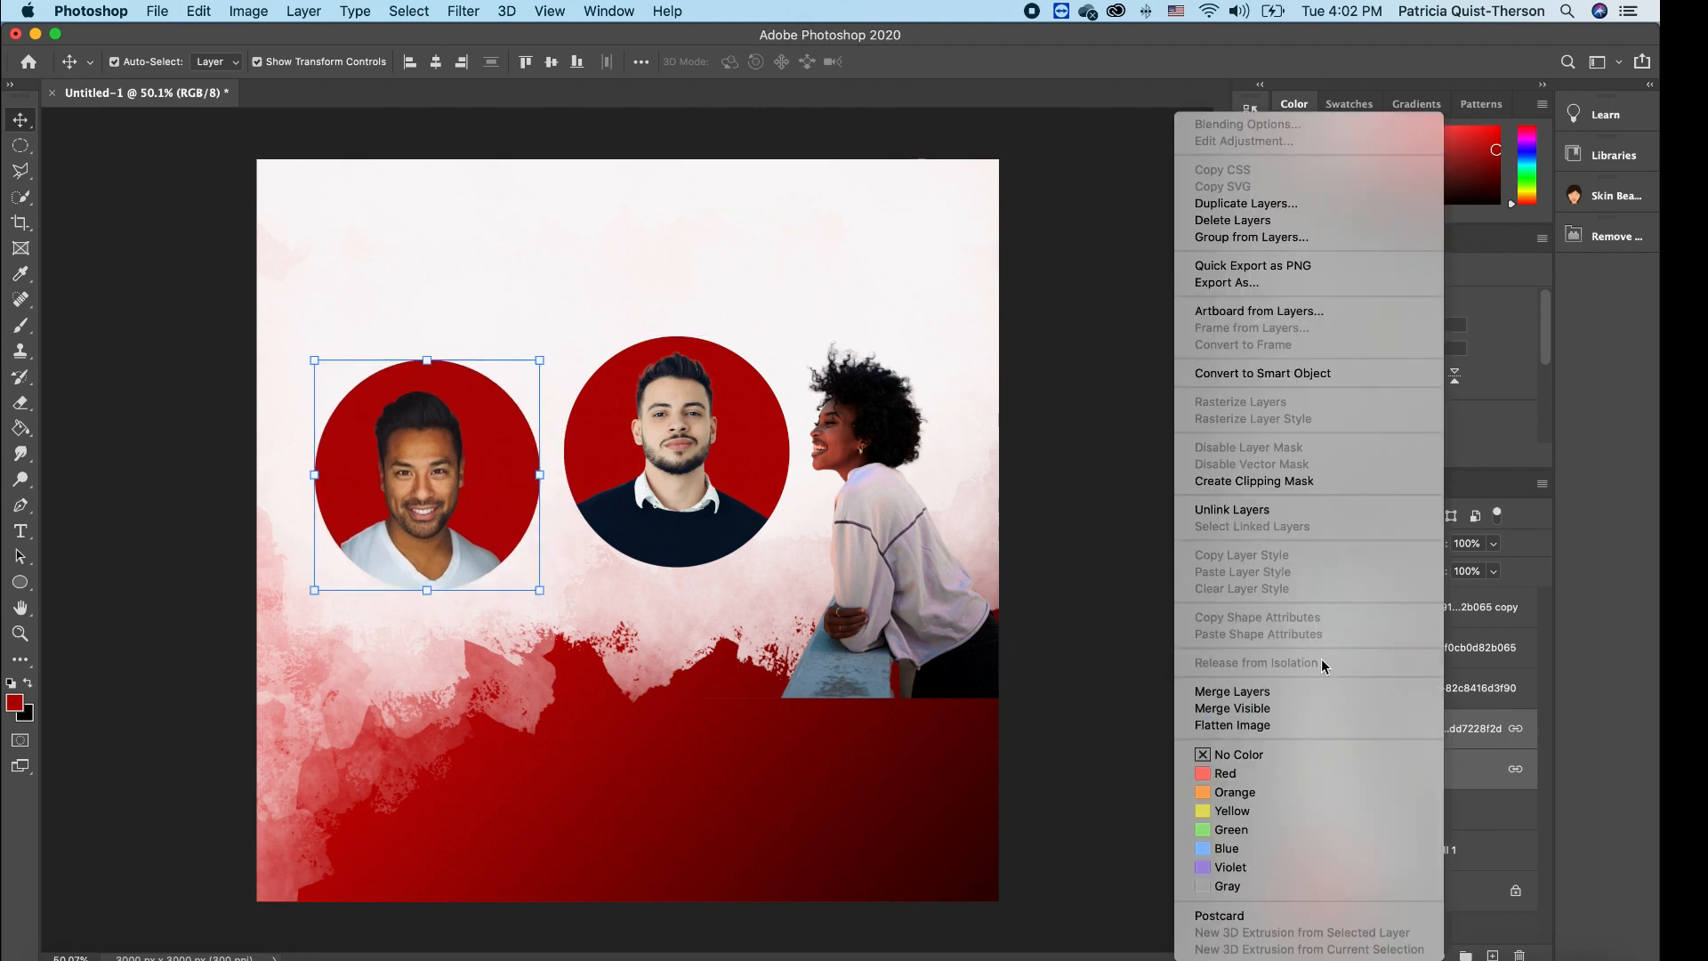
left_click(1270, 511)
mouse_move(429, 473)
left_mouse_down()
mouse_move(432, 438)
mouse_move(431, 455)
left_mouse_up()
left_click(573, 275)
- Merge the white T-shirt man's photo with its red circle into one layer
left_click(415, 476)
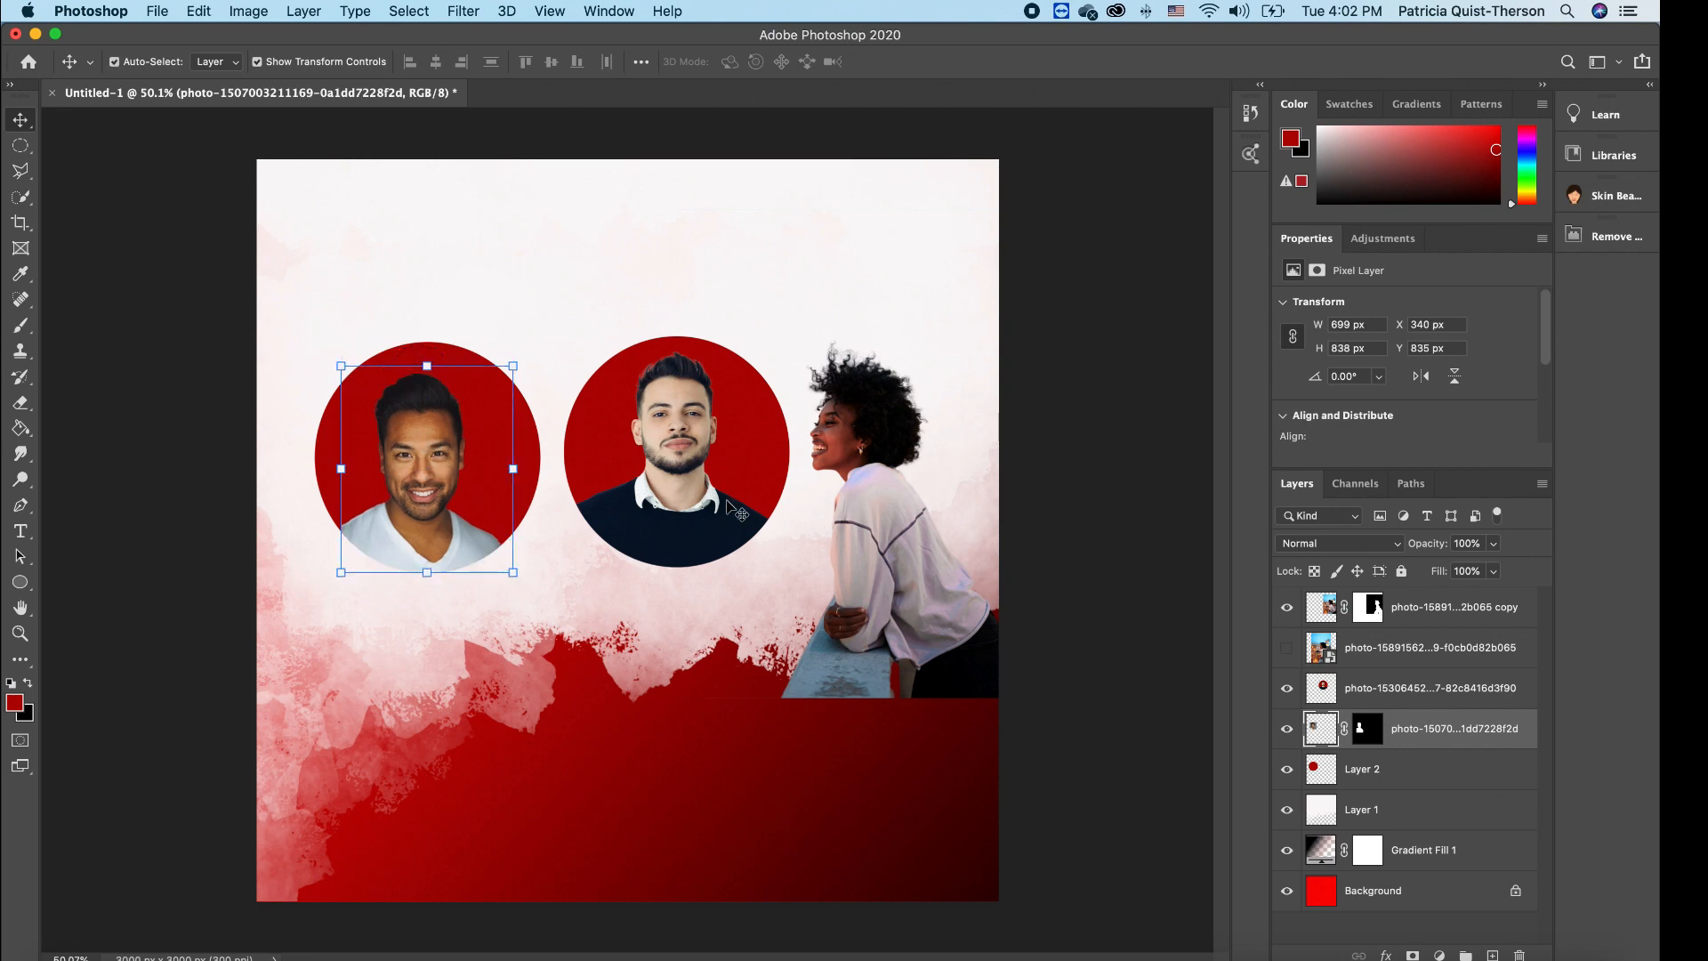
left_click(1424, 770, "shift")
right_click(1424, 770)
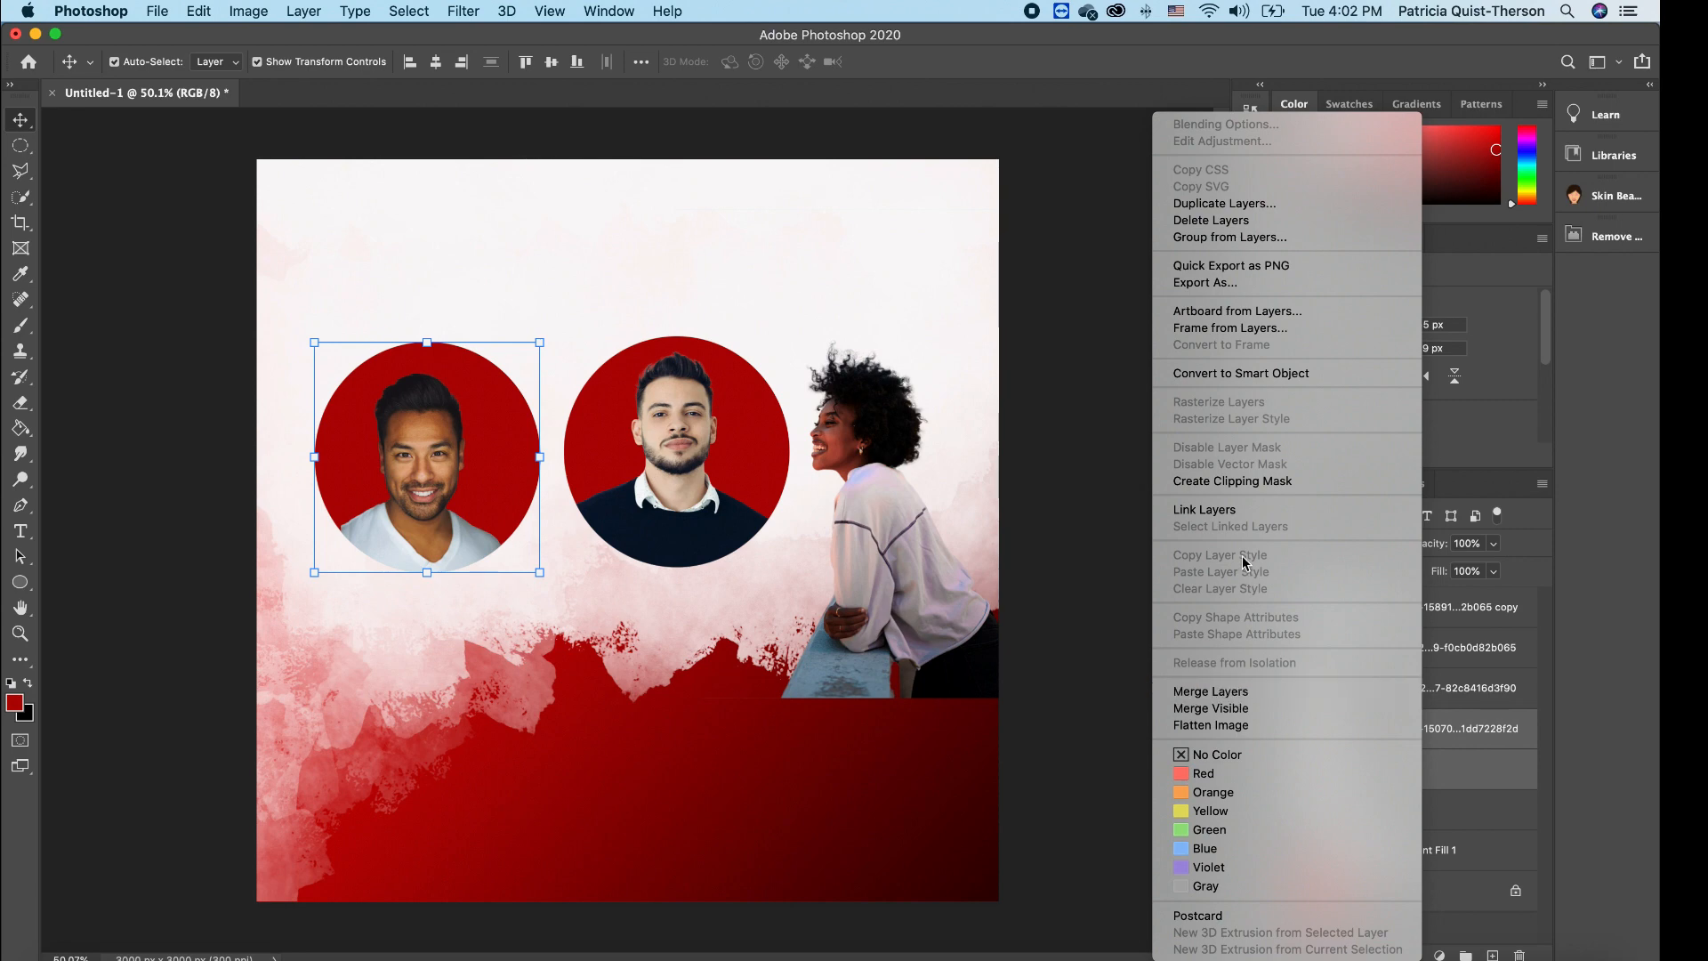
left_click(1232, 698)
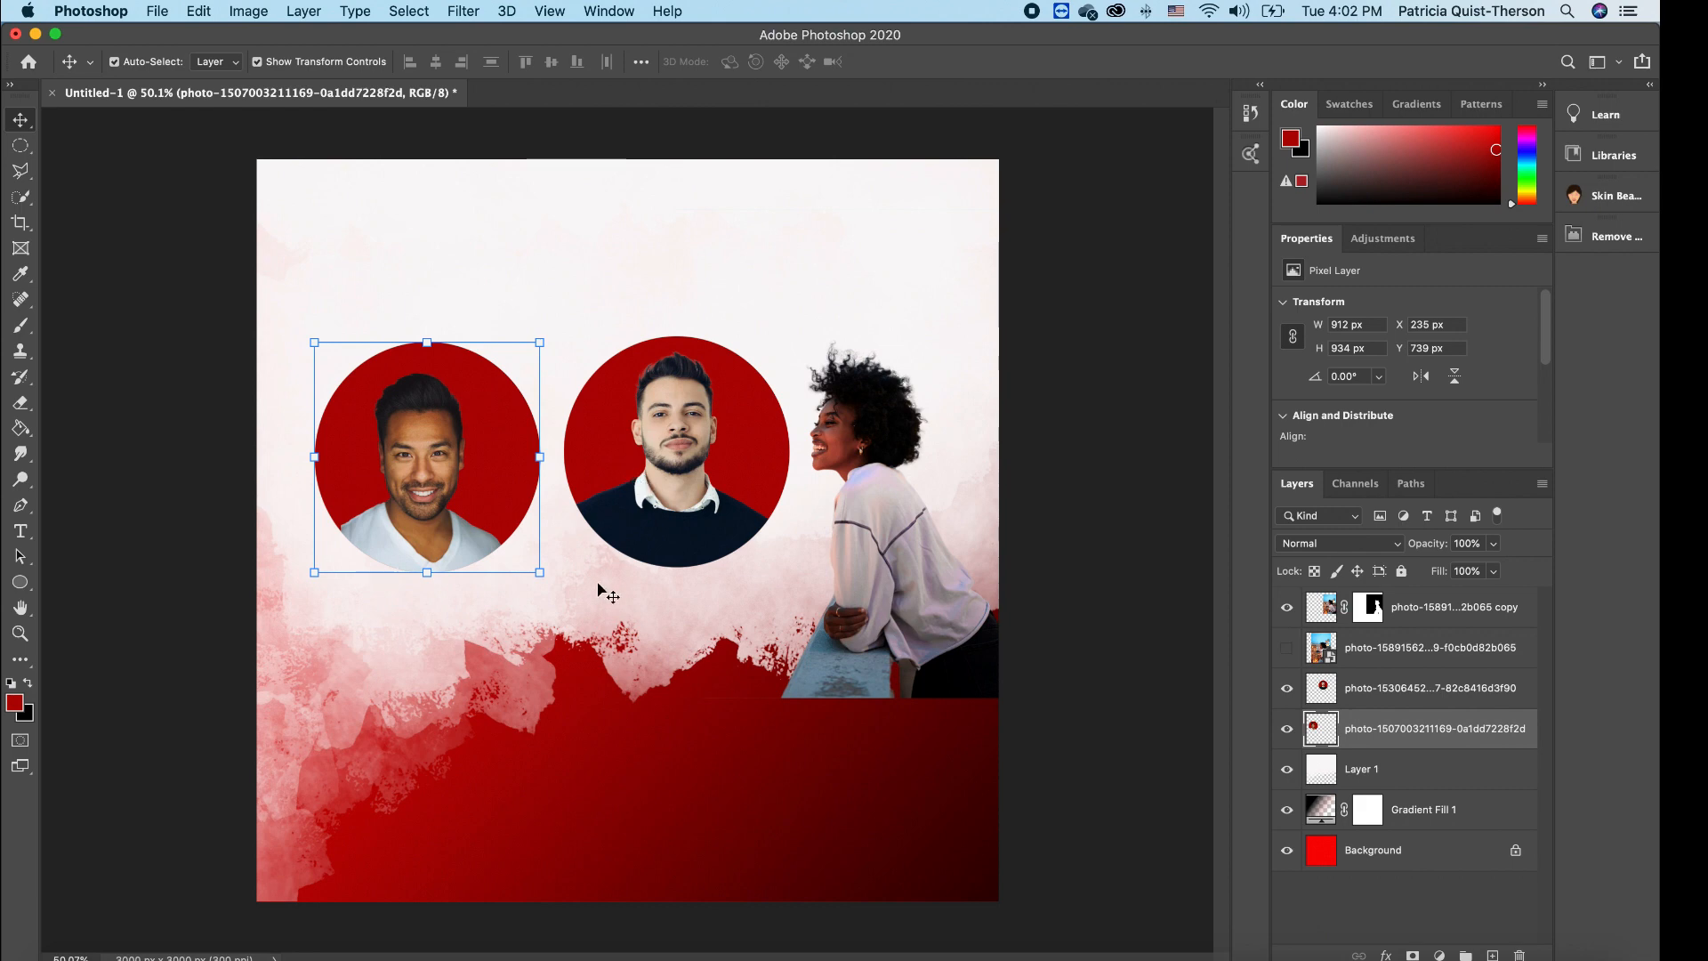
left_click(601, 602)
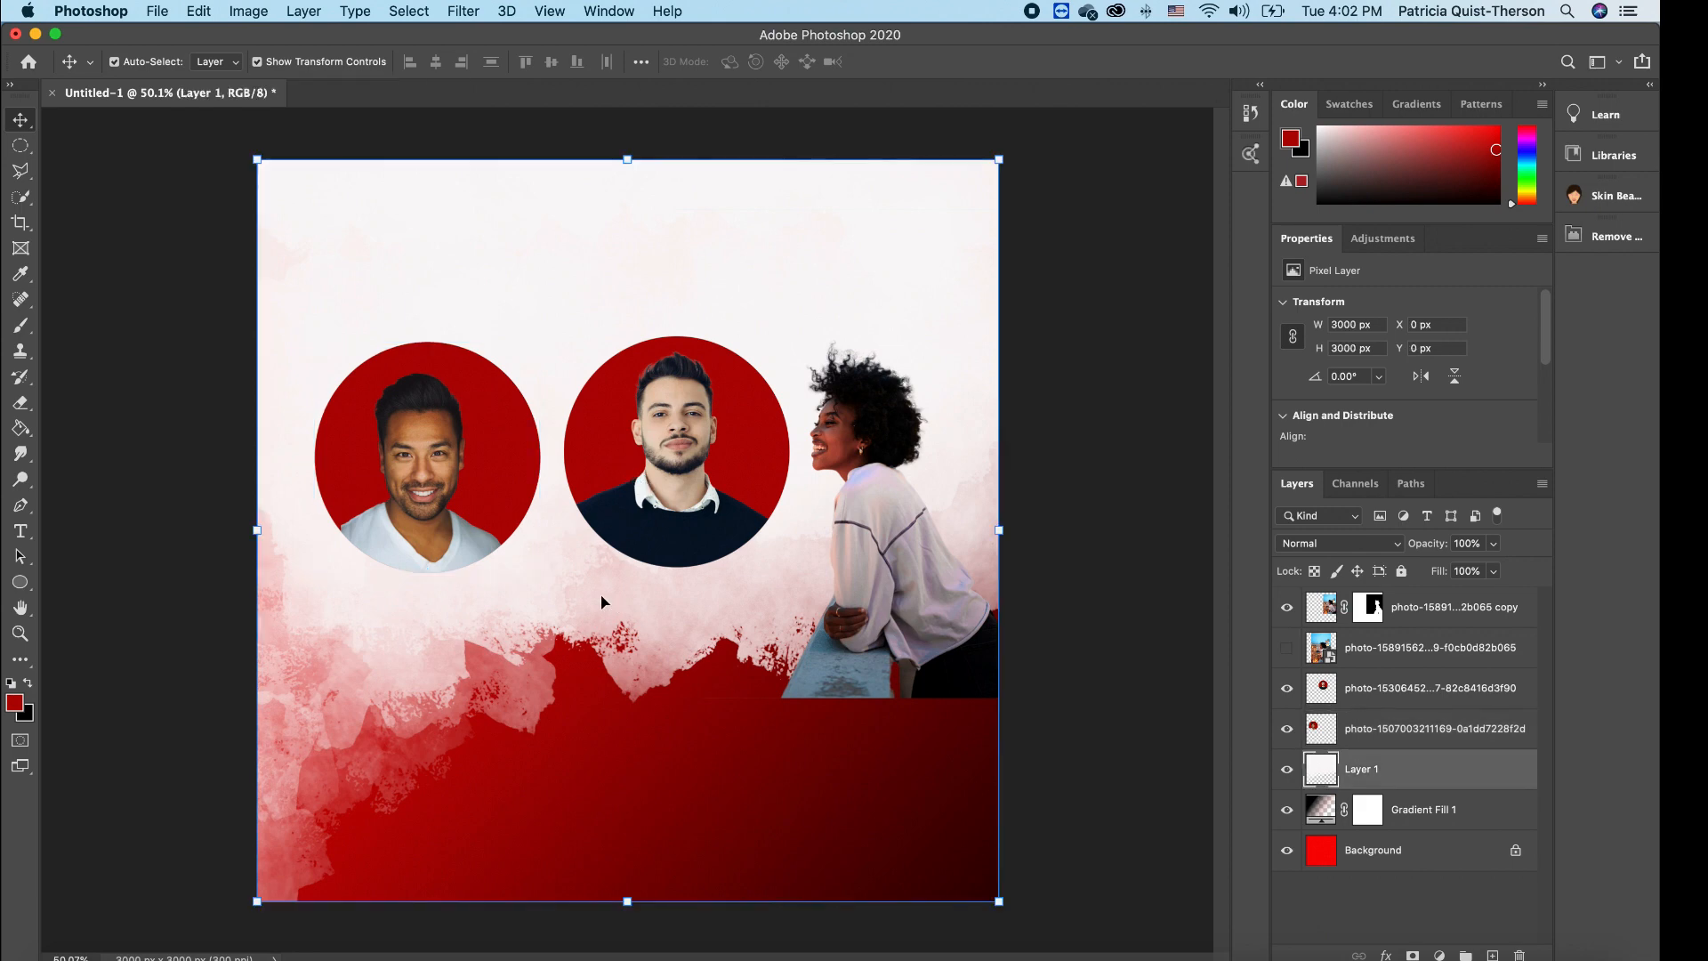
- Slide the two men's portrait circles further left, undoing an accidental move of the woman's photo
left_click(449, 486)
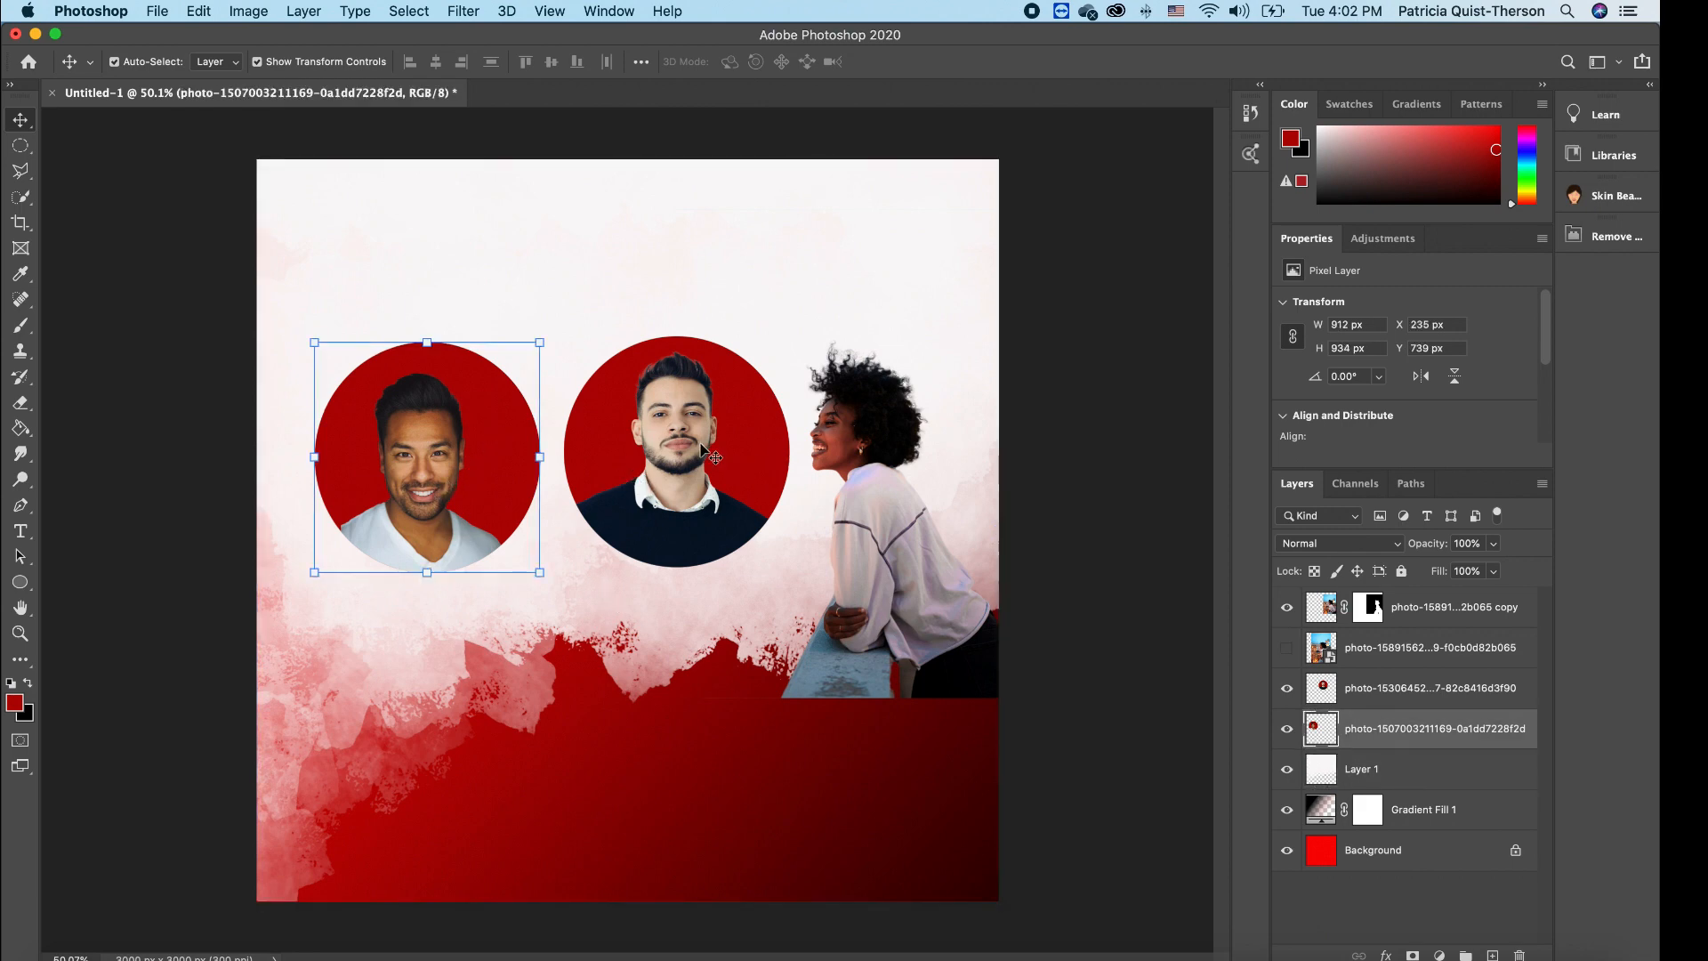
left_click_drag(413, 467, 355, 460)
left_click(671, 455)
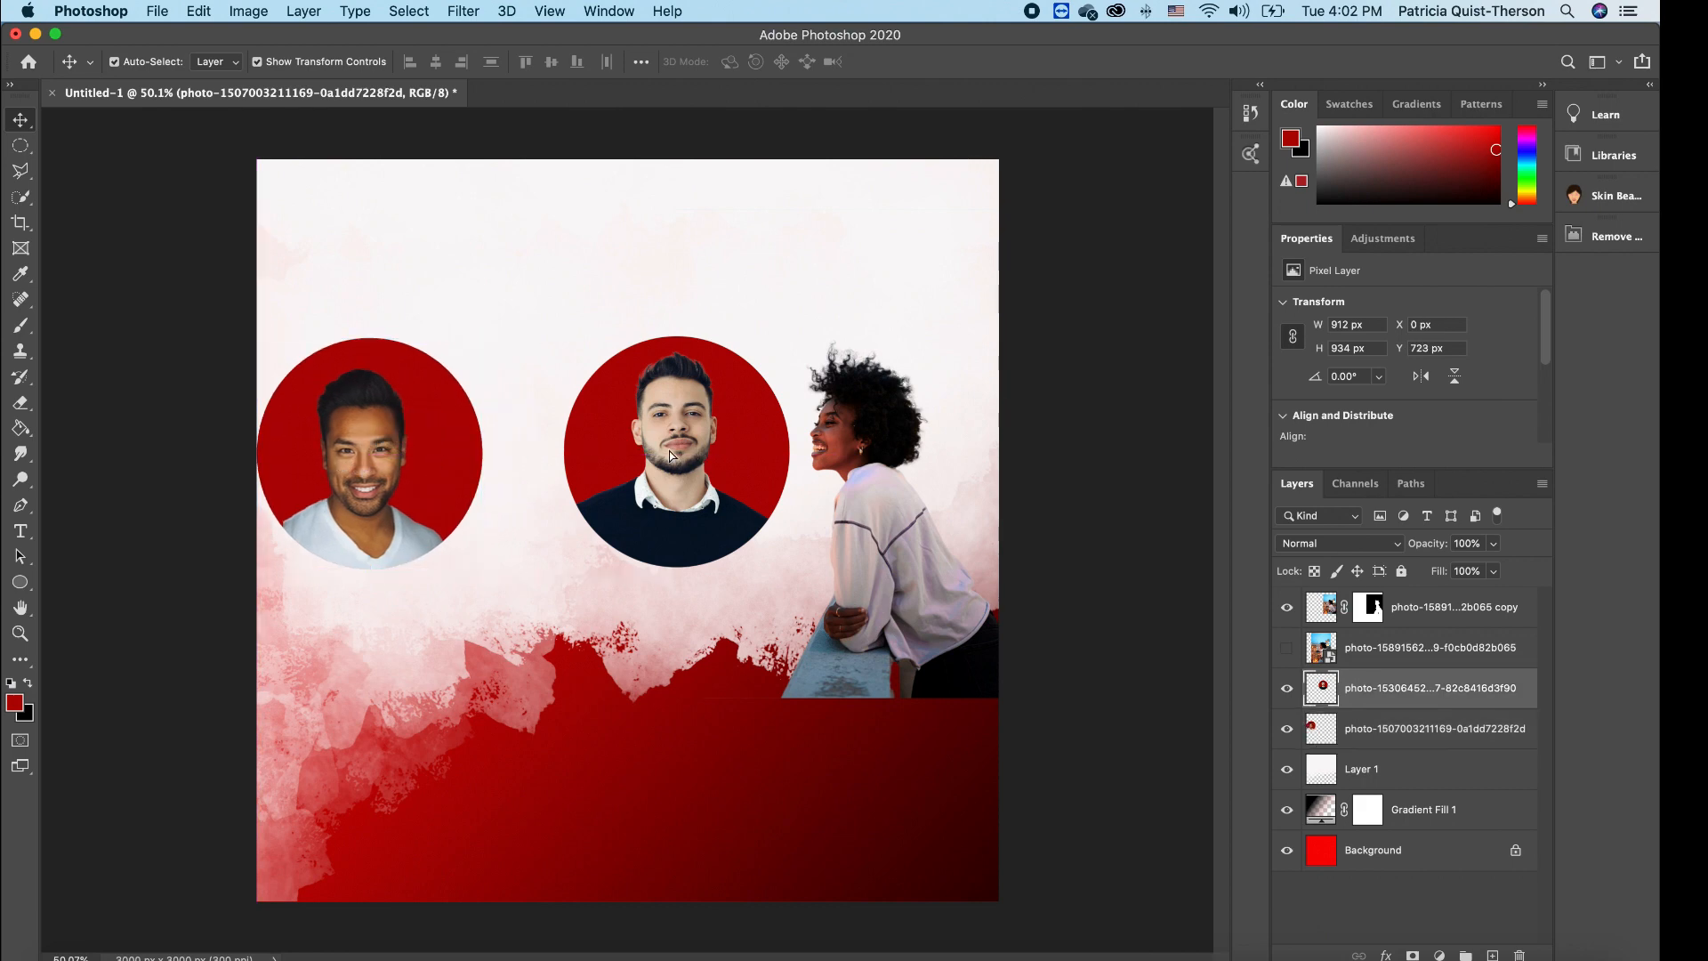
left_click_drag(671, 456, 596, 458)
left_click_drag(891, 529, 832, 516)
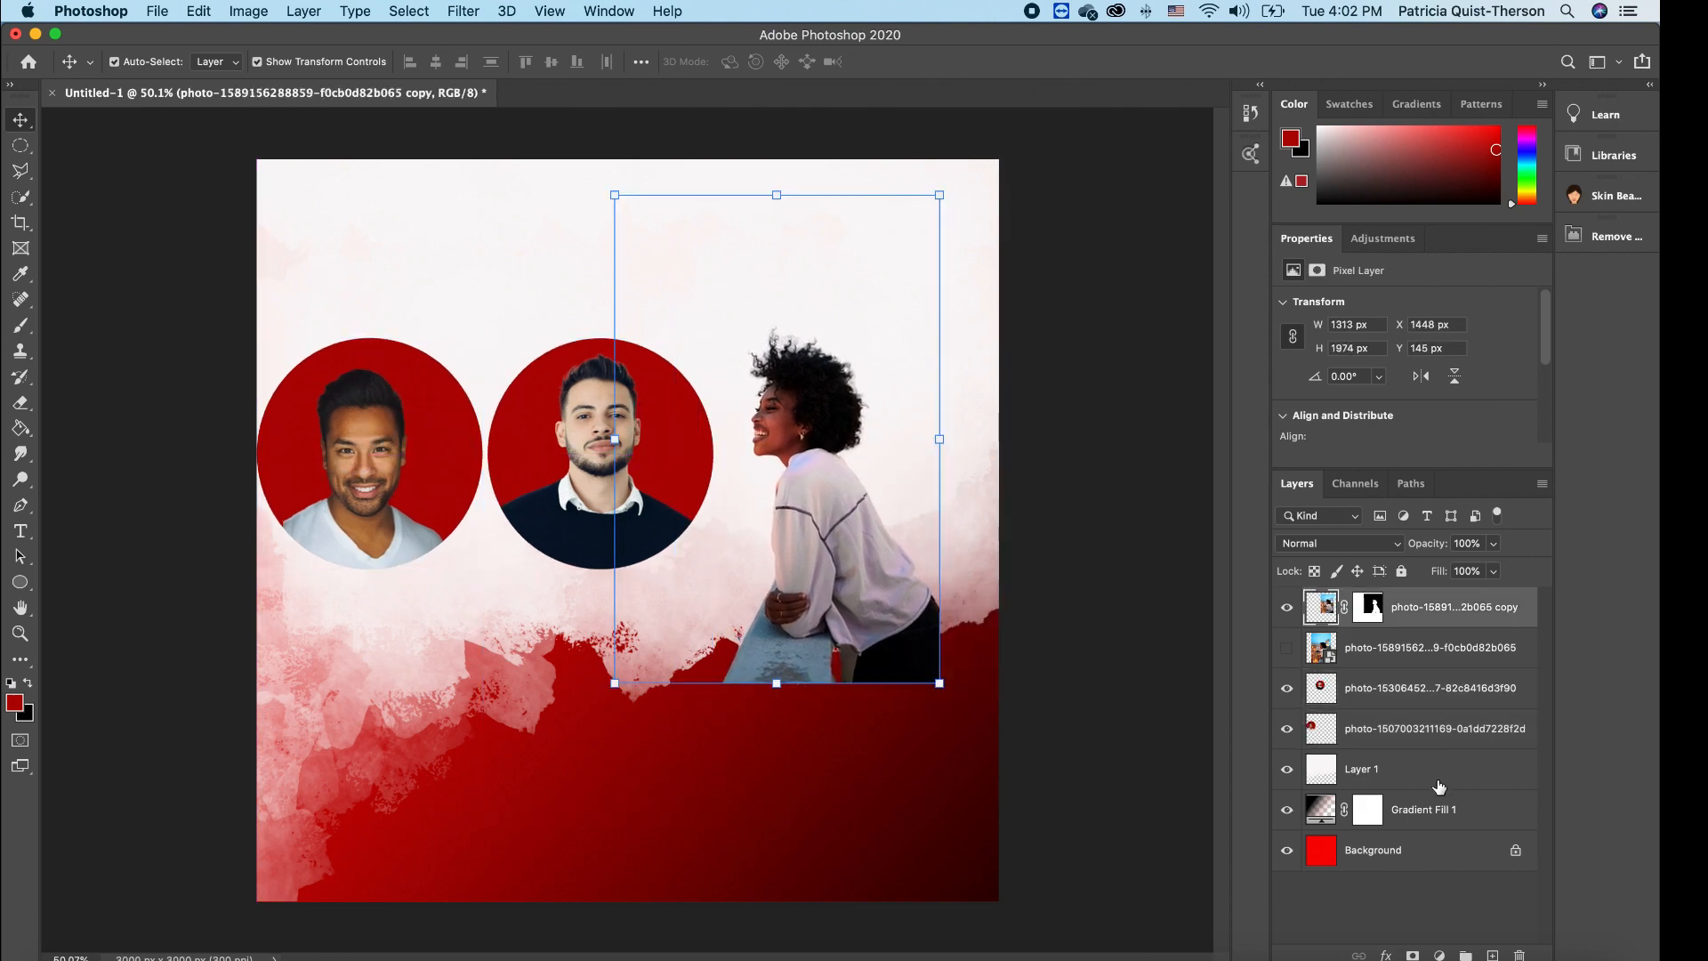
key("super+z")
key("super+z")
key("super+z")
key("super+z")
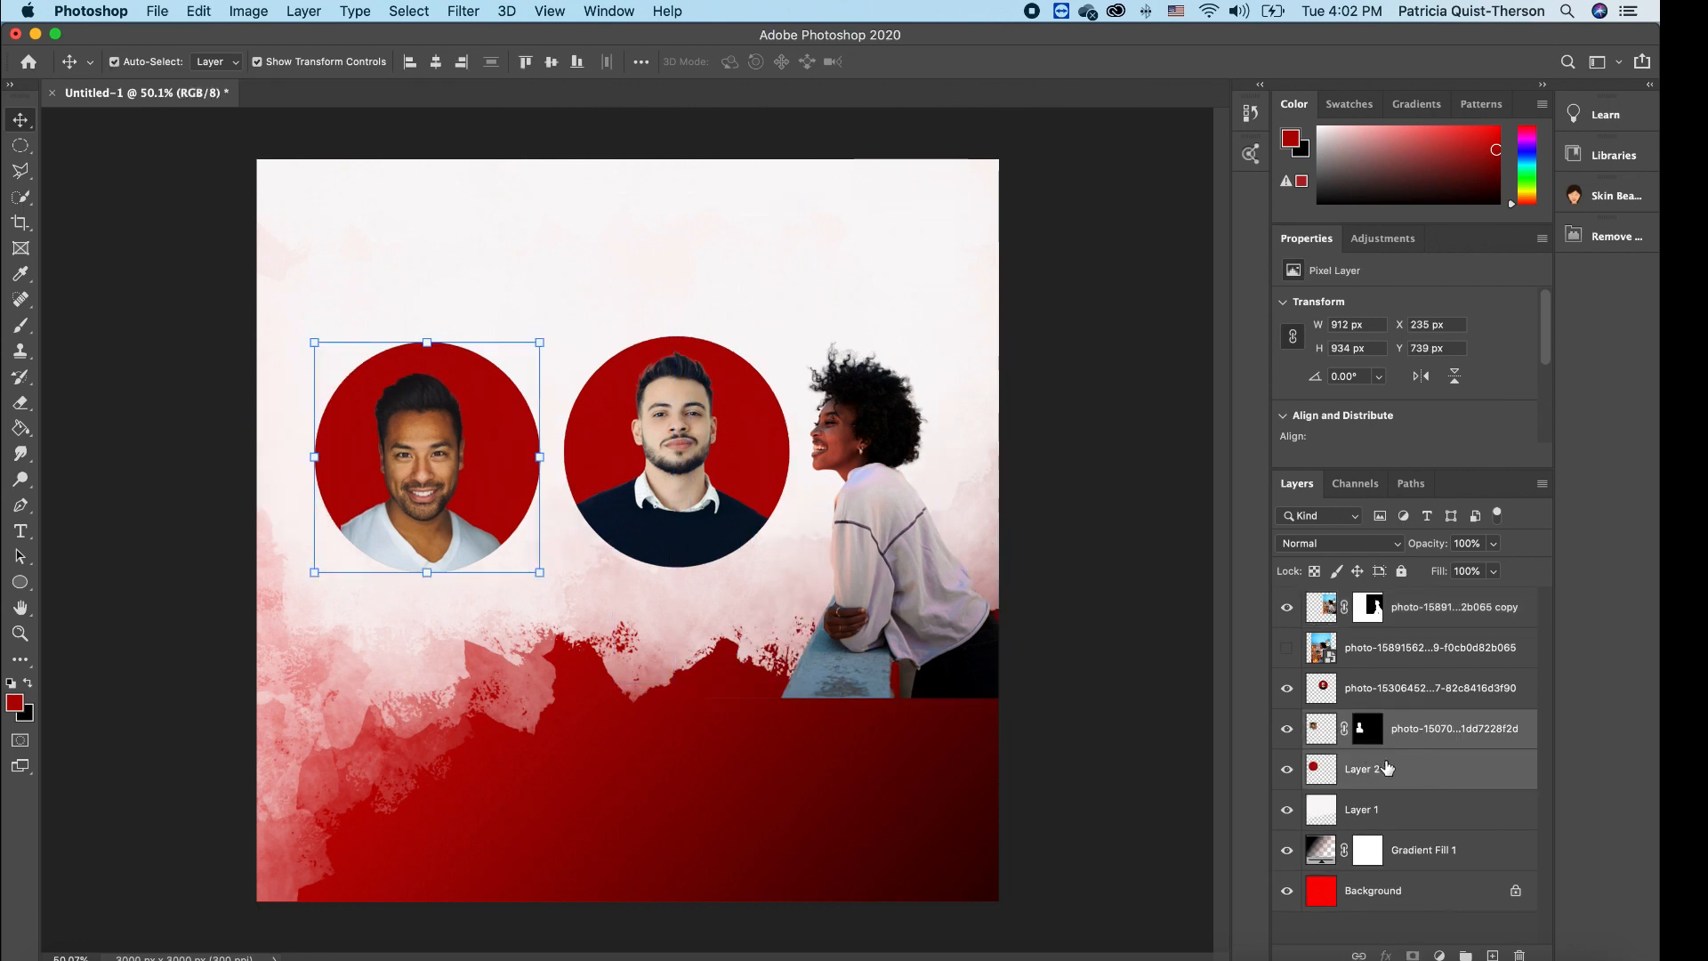
- Duplicate Layer 2, raise the original in the stack, and merge the copy into the left portrait
left_click(1425, 773)
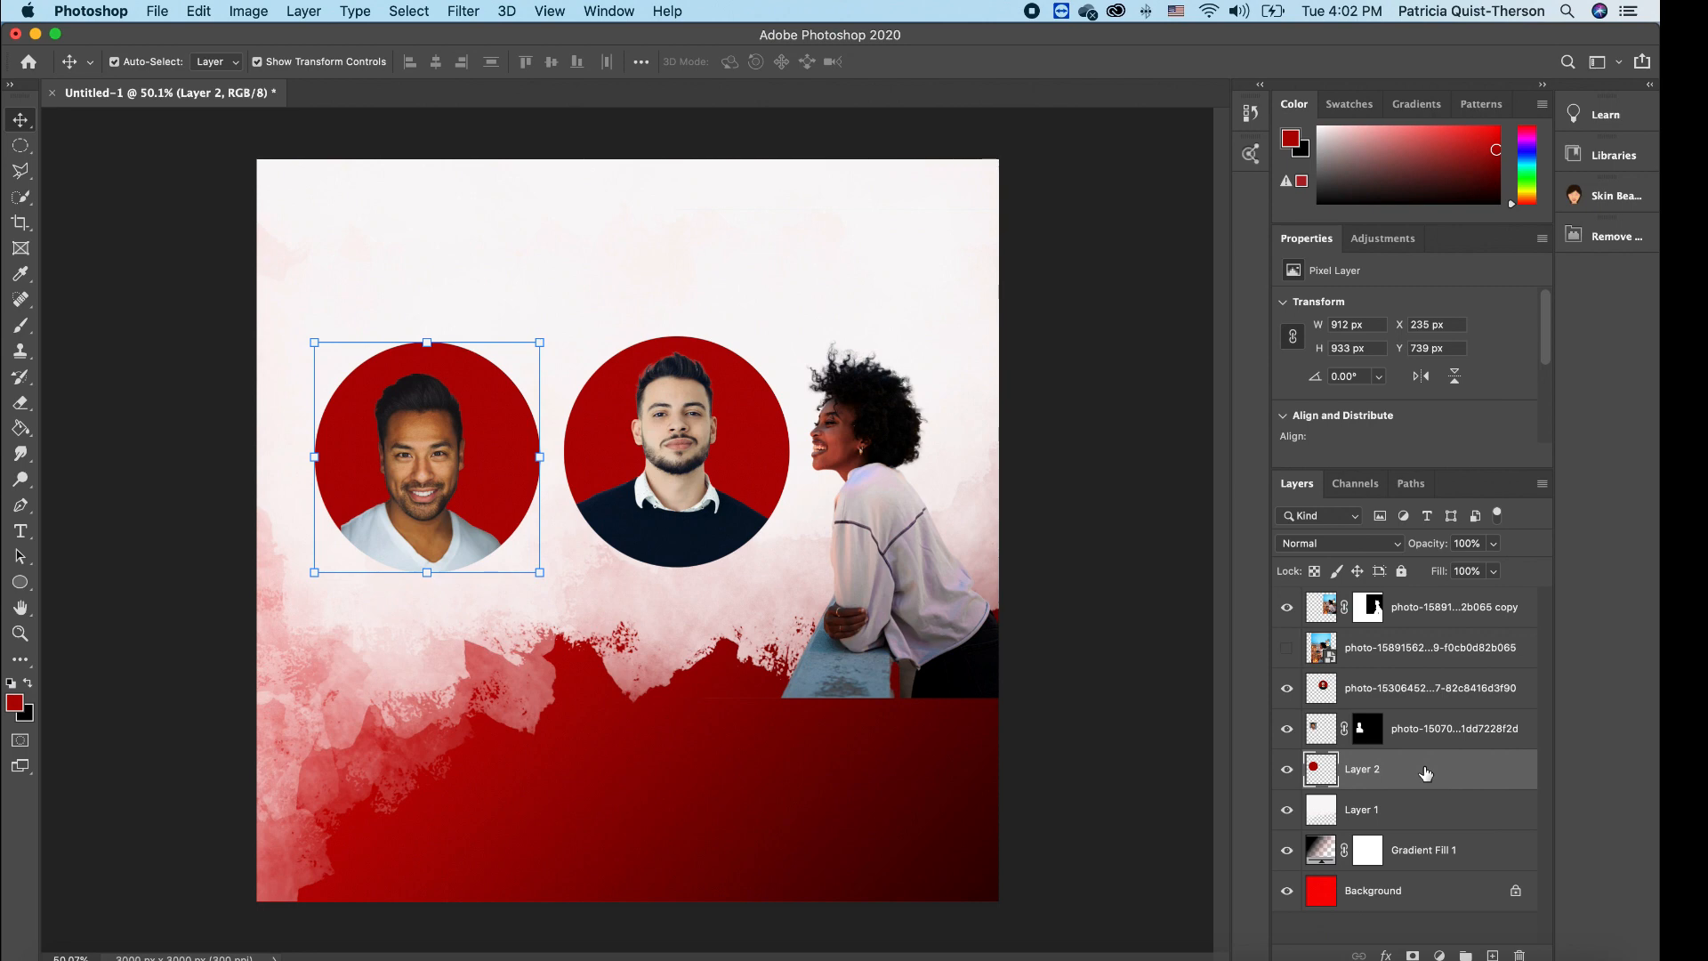
key("super+j")
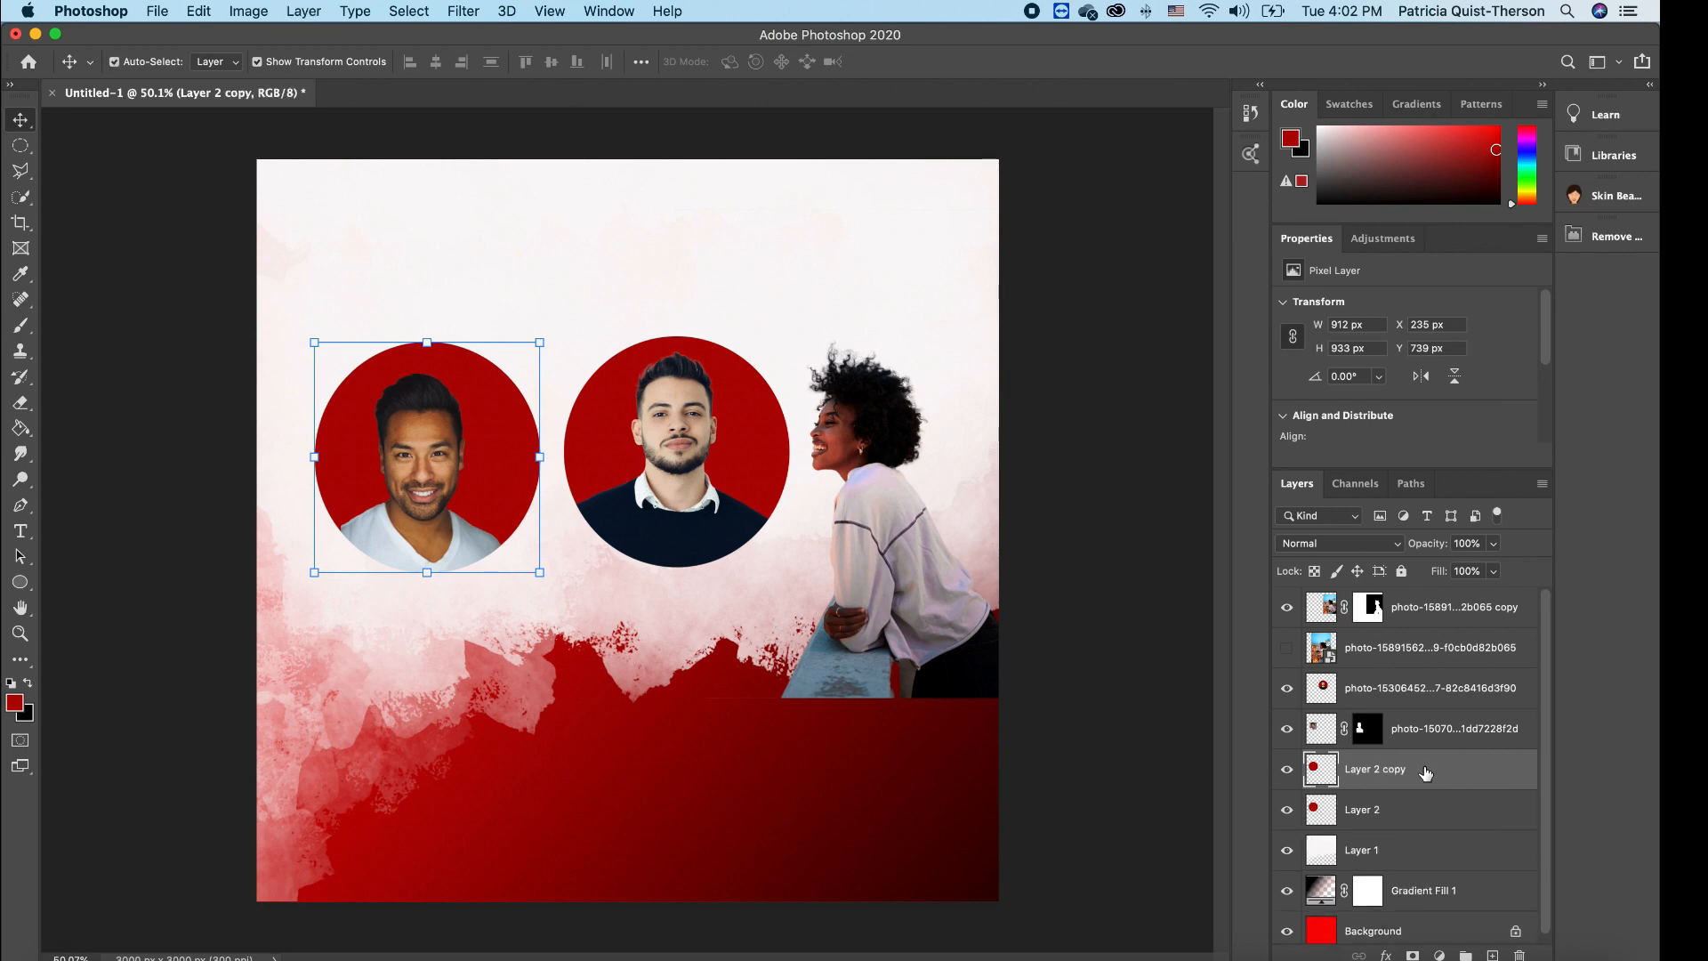
left_click_drag(1410, 816, 1507, 667)
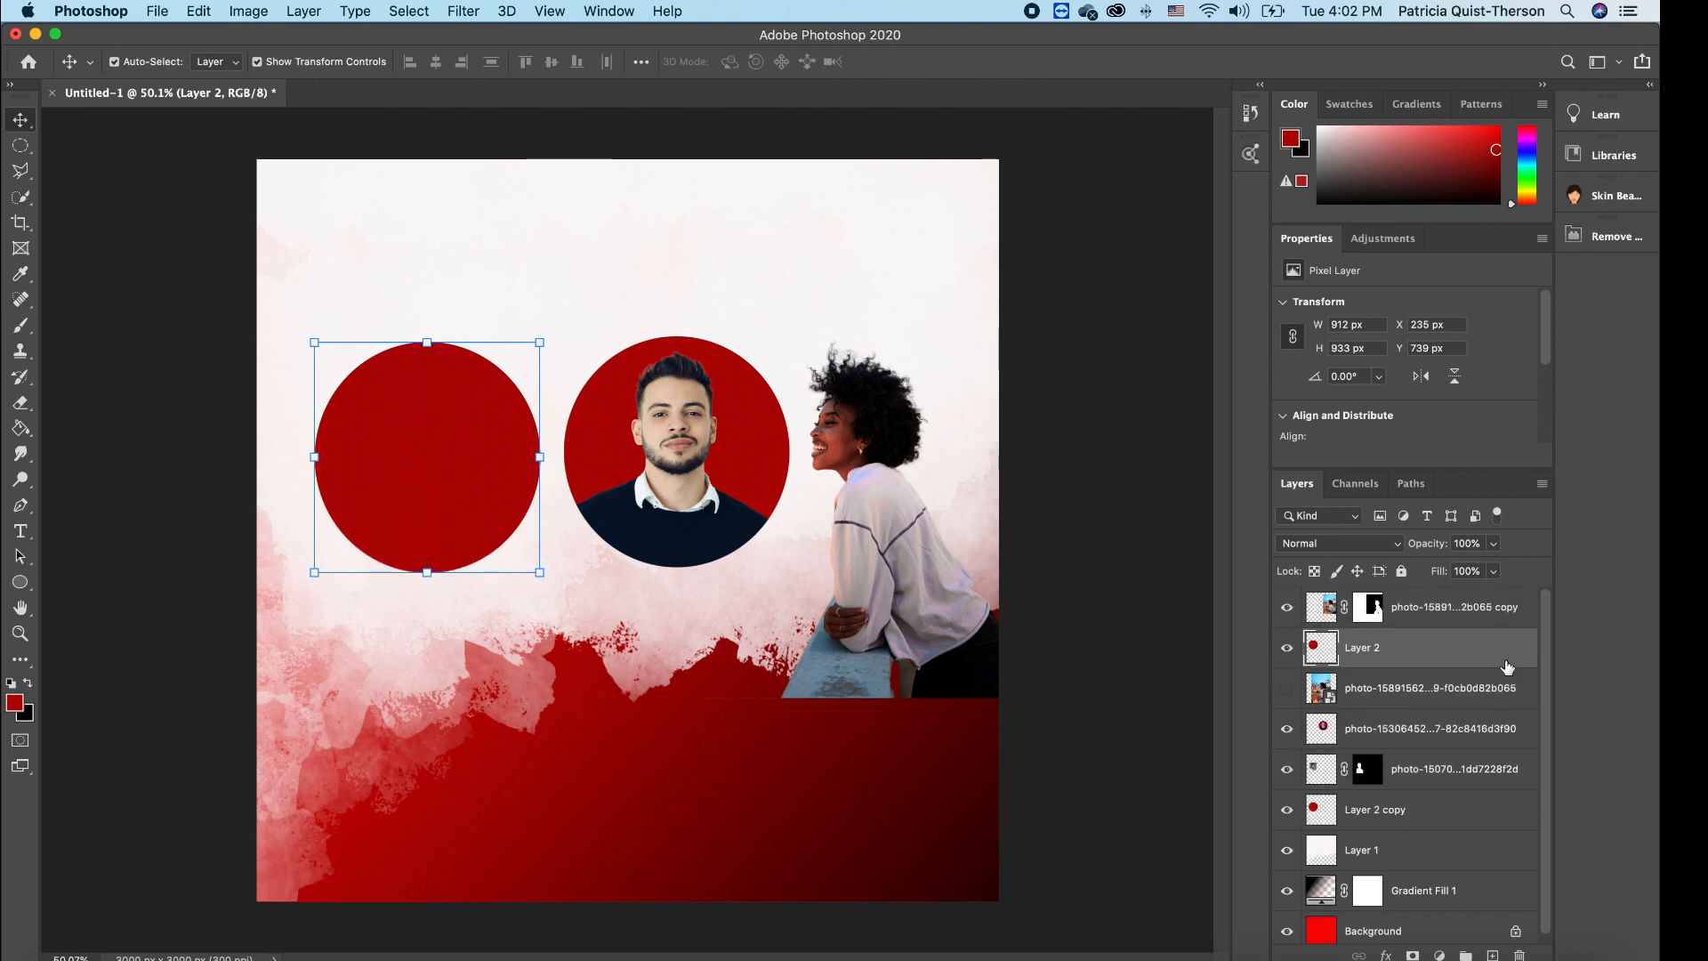
left_click(1413, 770)
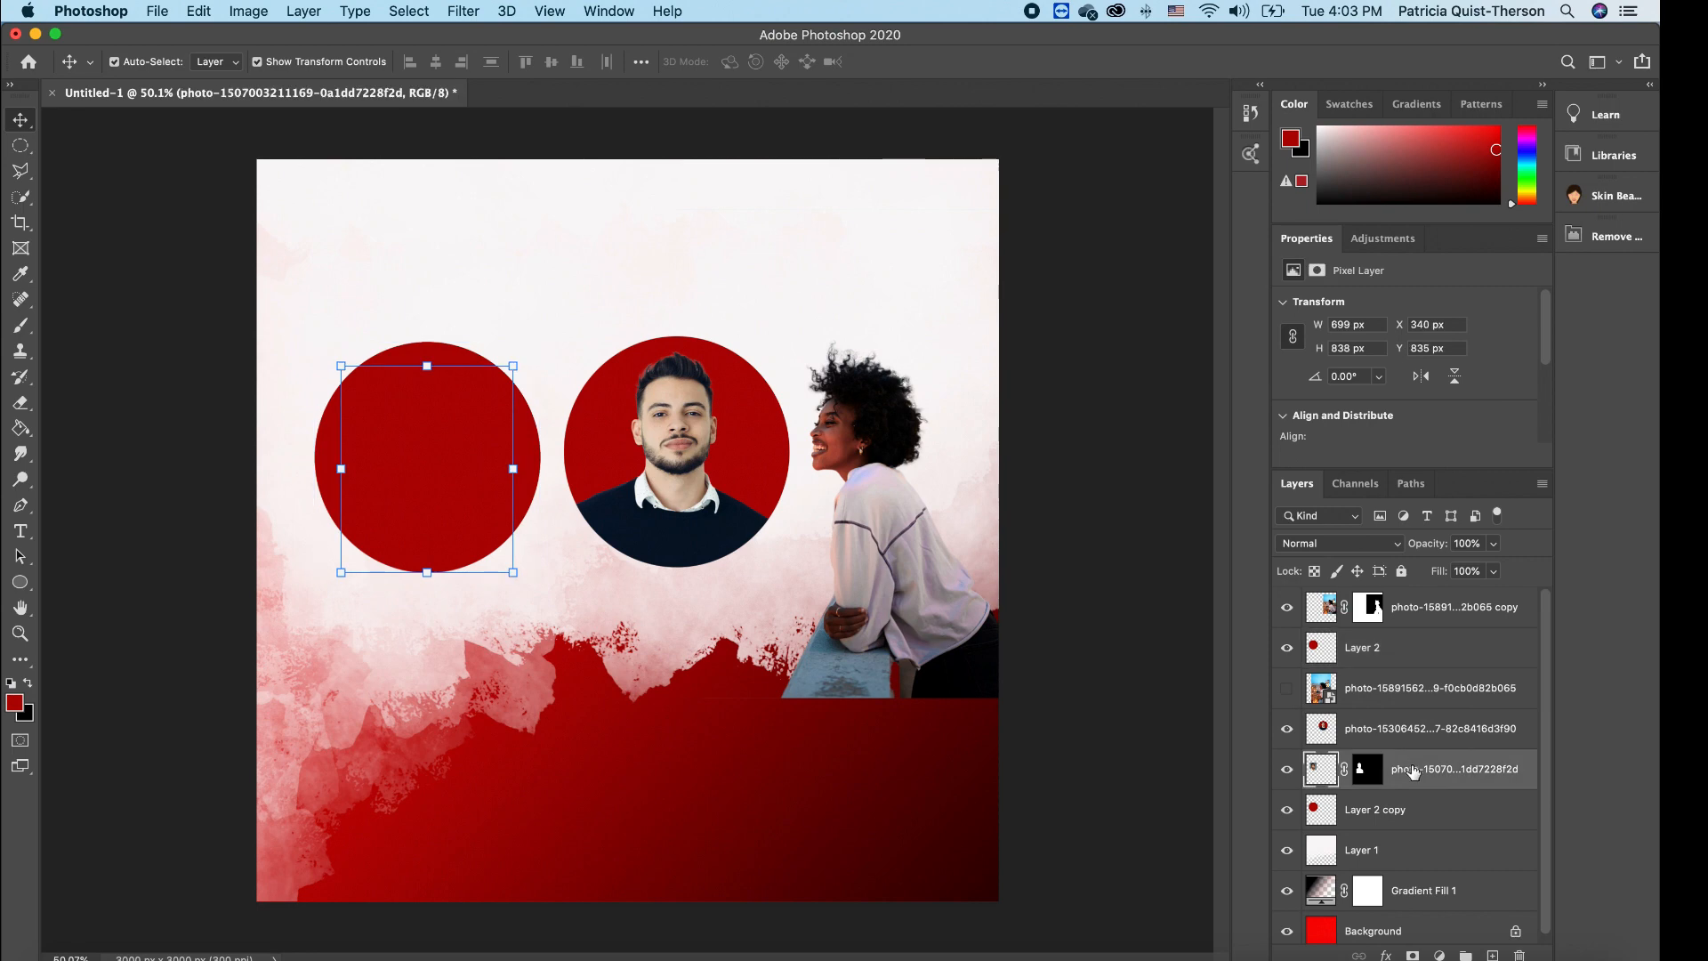
left_click(1395, 811)
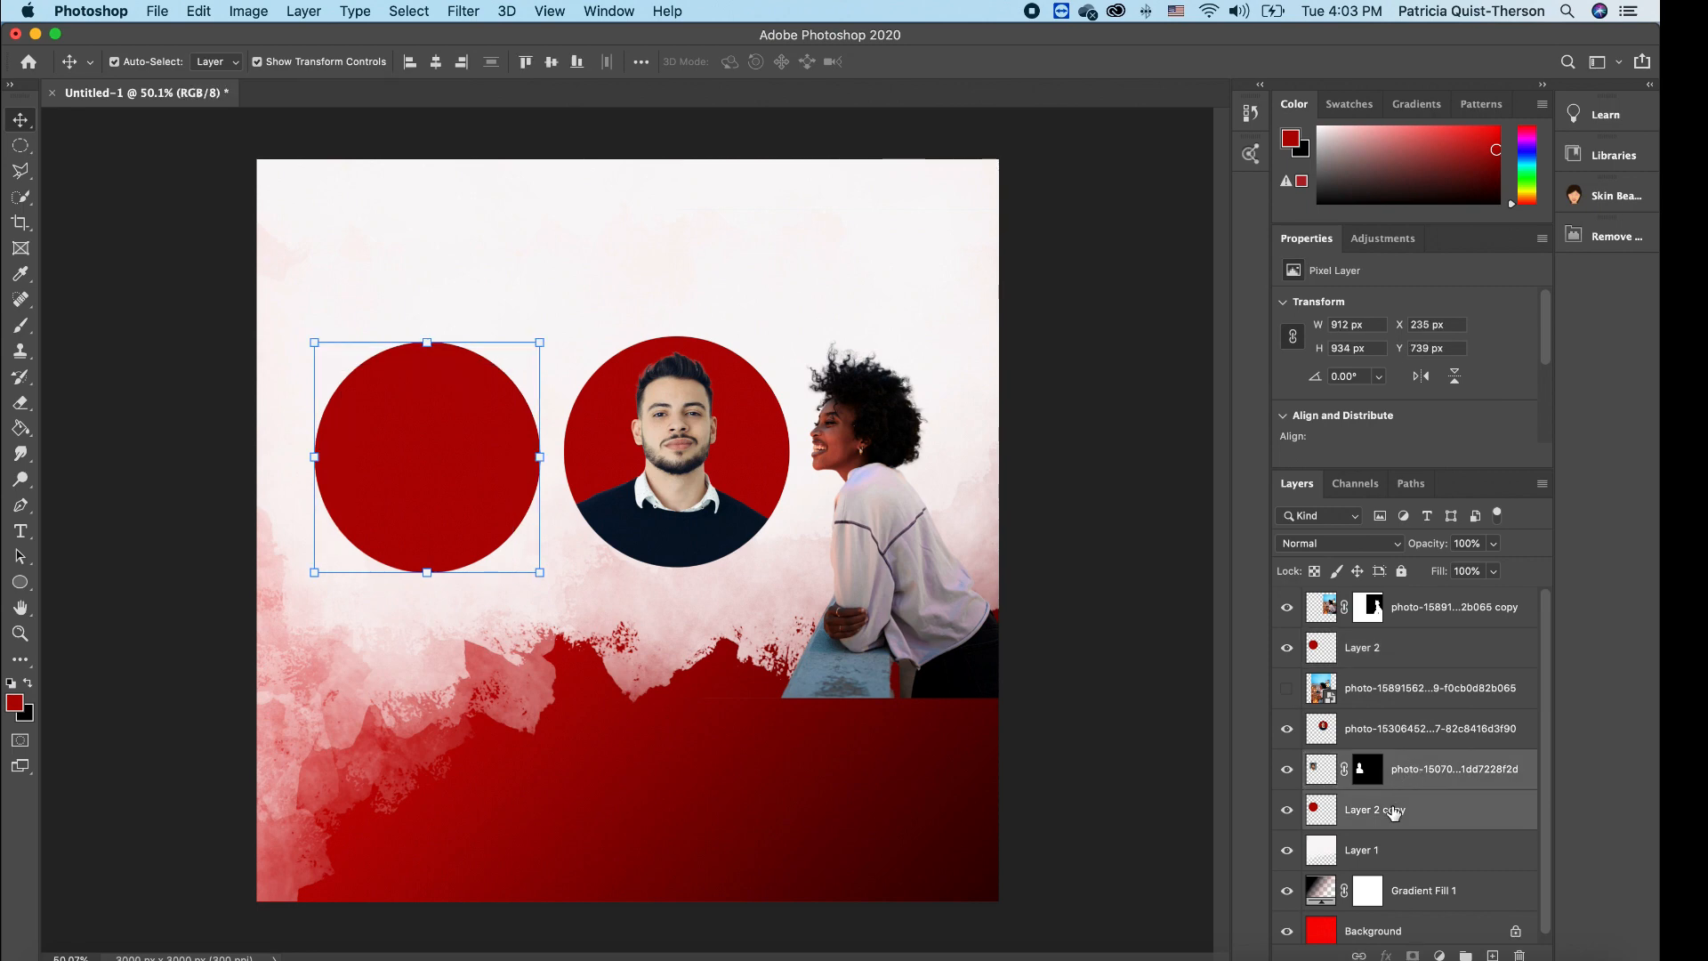
right_click(1417, 801)
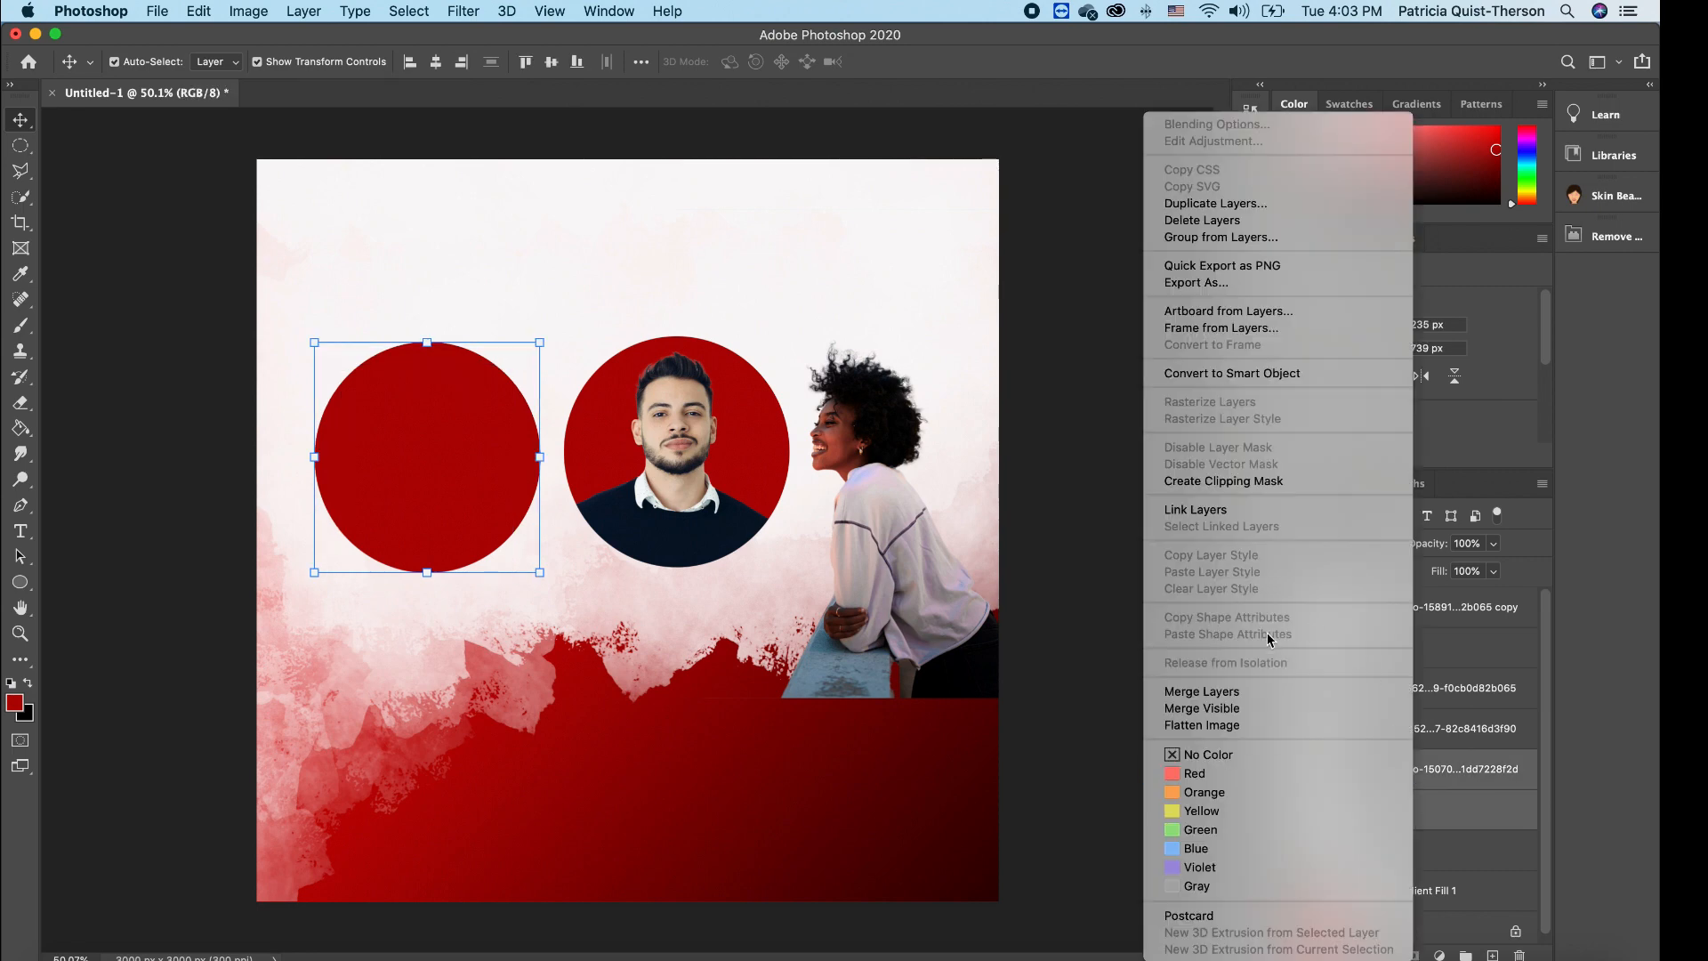
left_click(1246, 692)
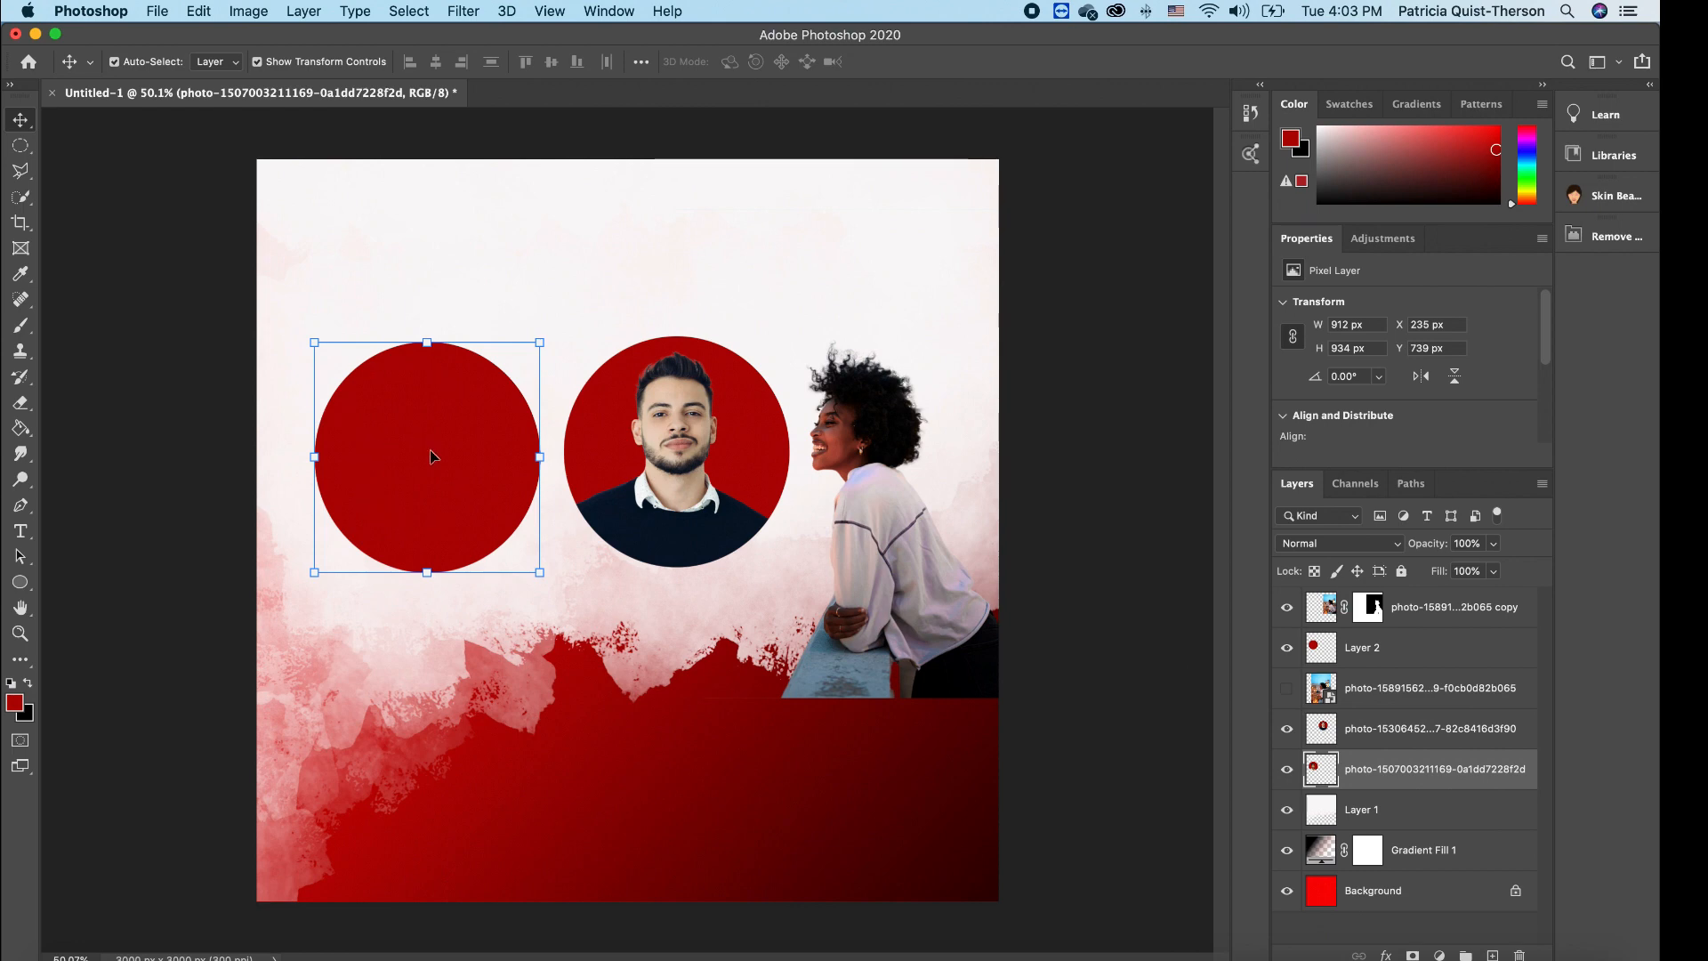
- Line up the two men's portraits at the left and set the red circle behind the woman
left_click_drag(418, 482, 907, 503)
left_click_drag(458, 418, 401, 419)
left_click_drag(722, 450, 627, 450)
left_click_drag(779, 478, 780, 478)
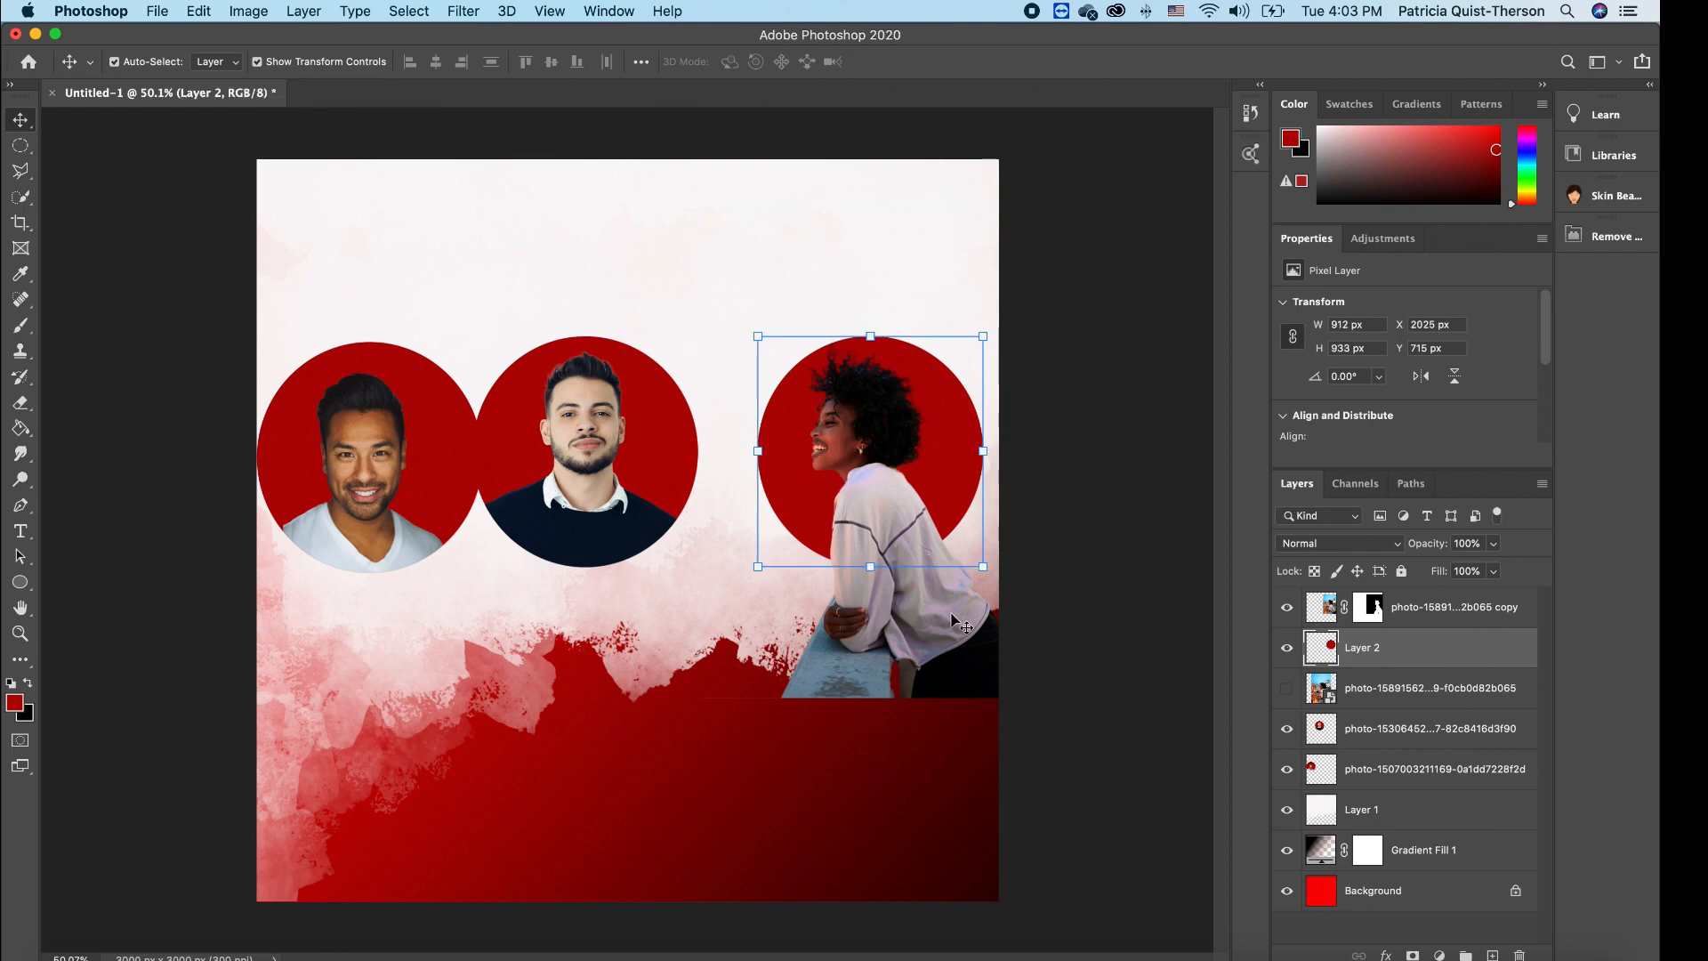
left_click_drag(897, 544, 877, 482)
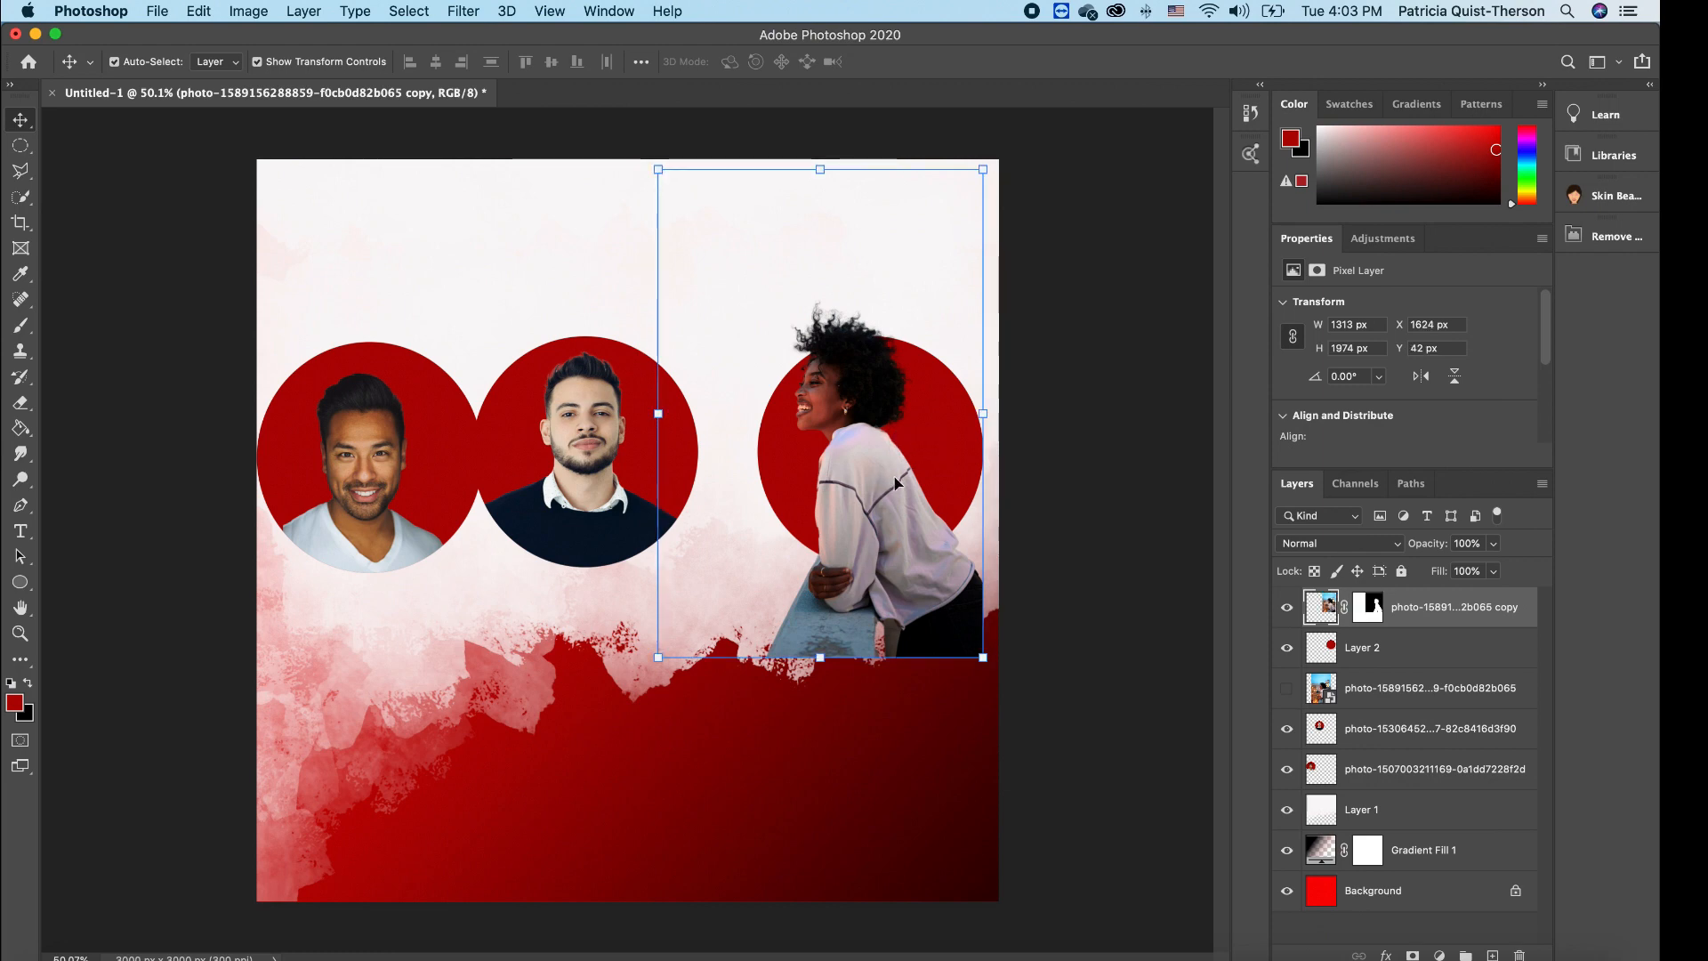
- Load the Layer 2 red circle's outline as a selection
left_click(947, 494)
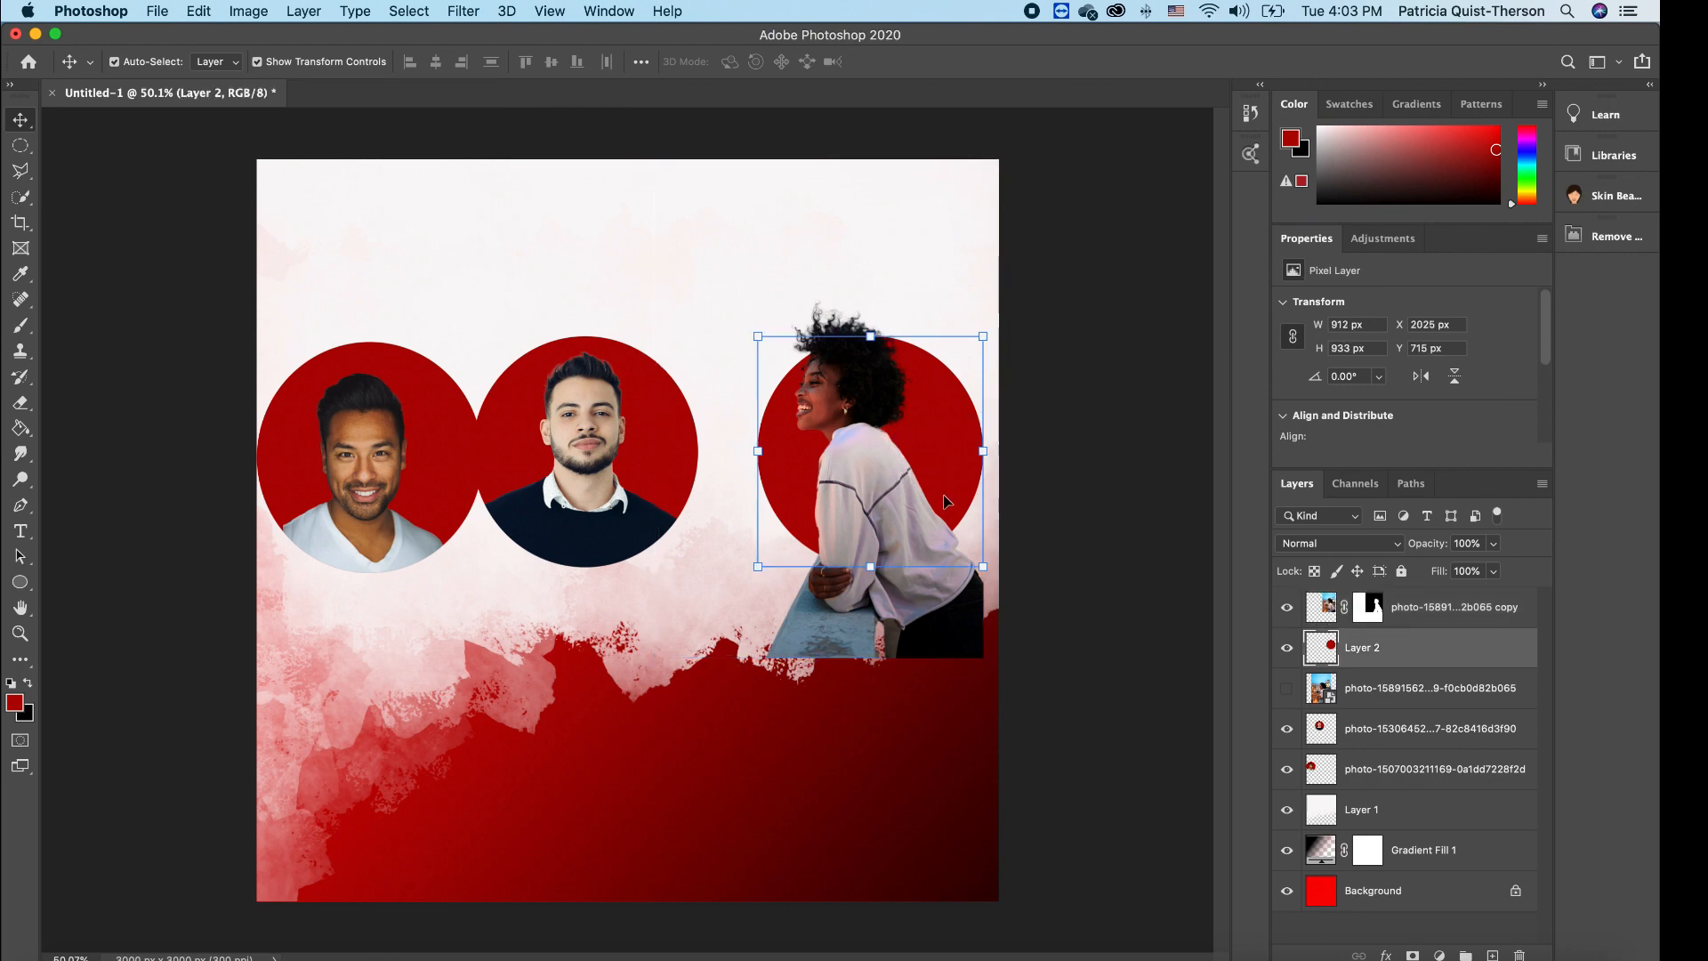
left_click_drag(1320, 633, 1315, 658)
left_click(1315, 662, "super")
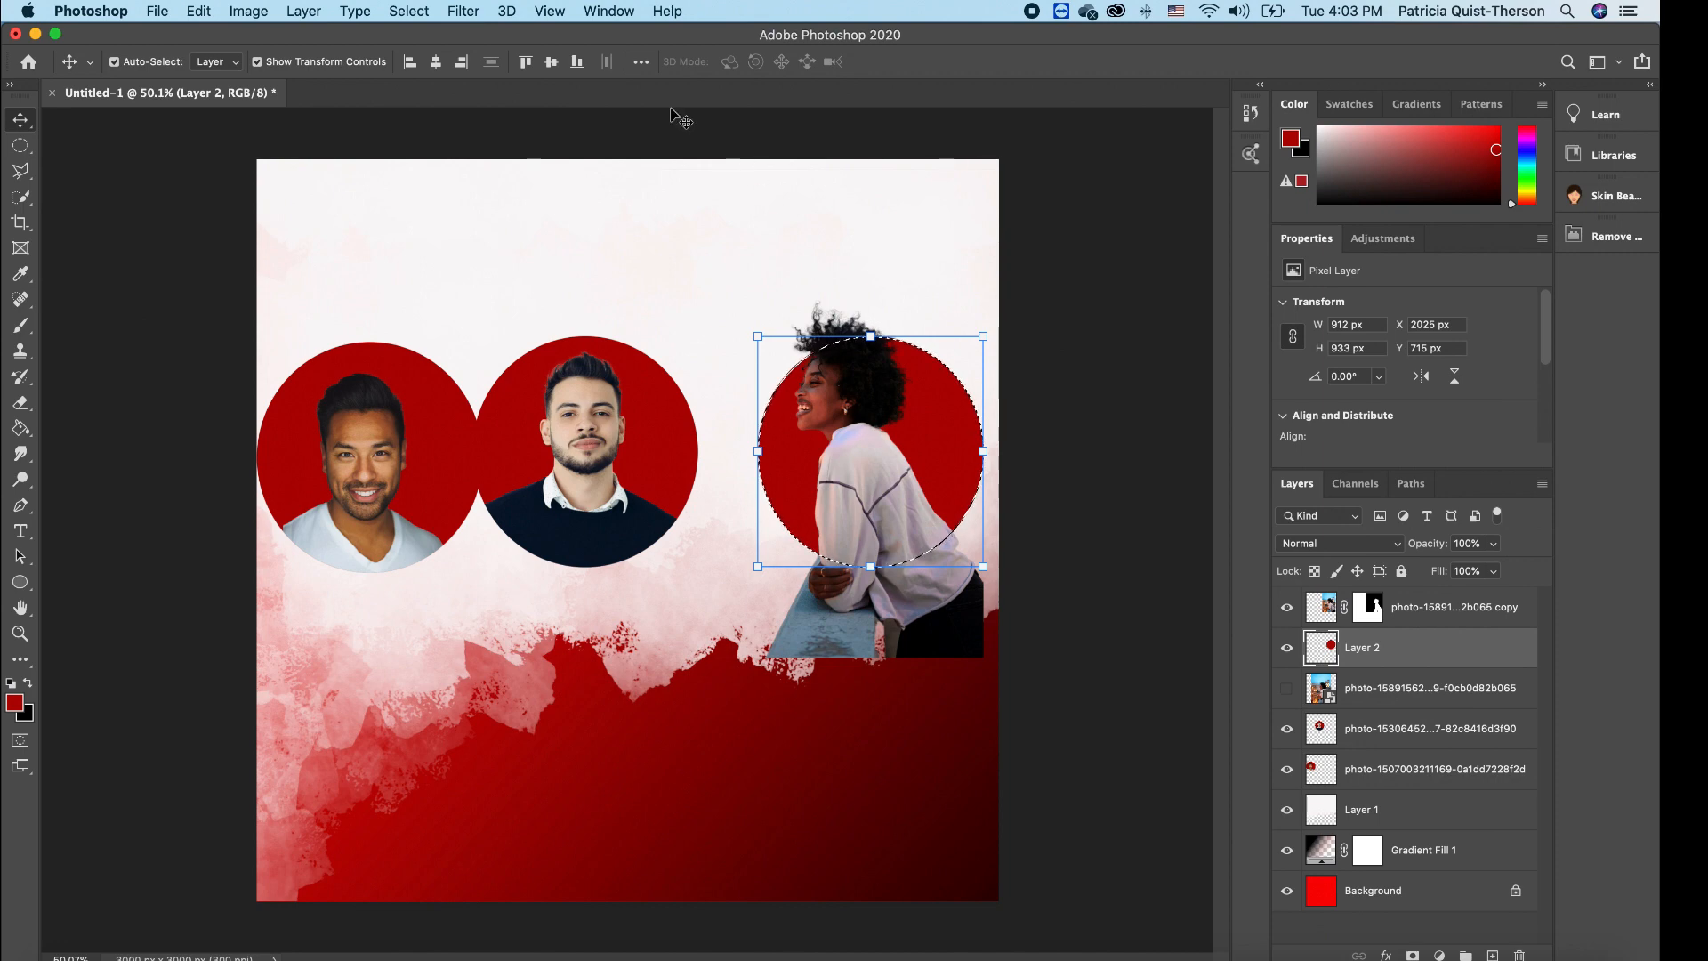
- Invert the circle selection and erase the woman's arm and trousers outside the red circle
left_click(416, 12)
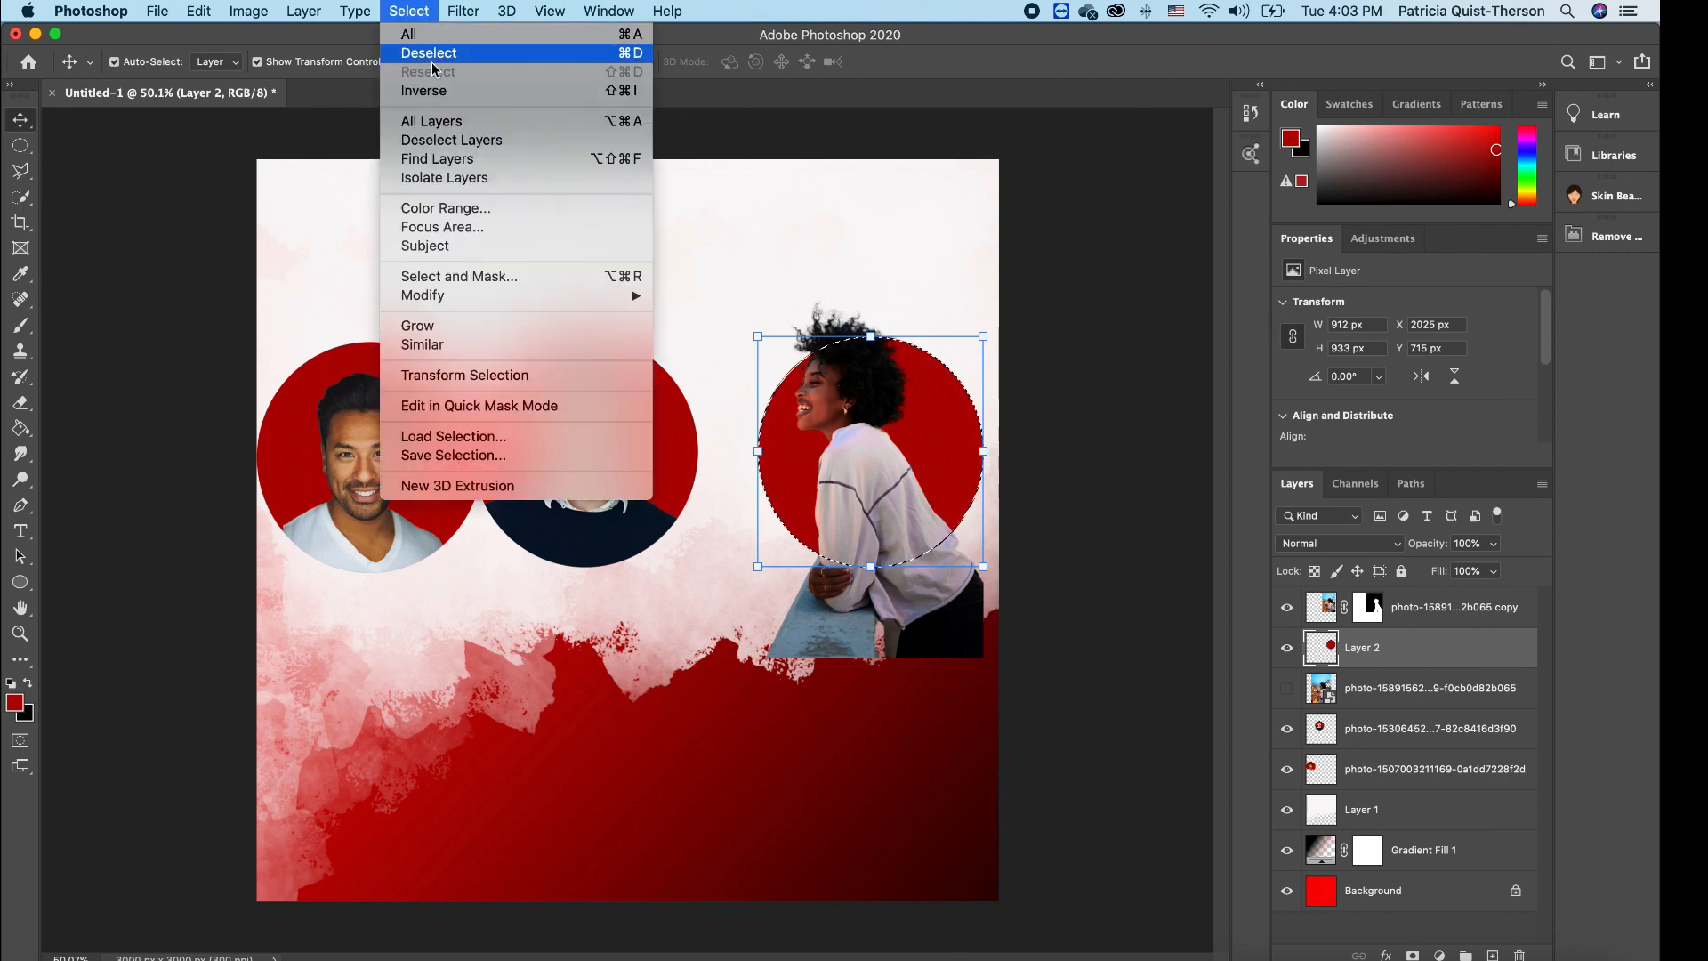
left_click(449, 91)
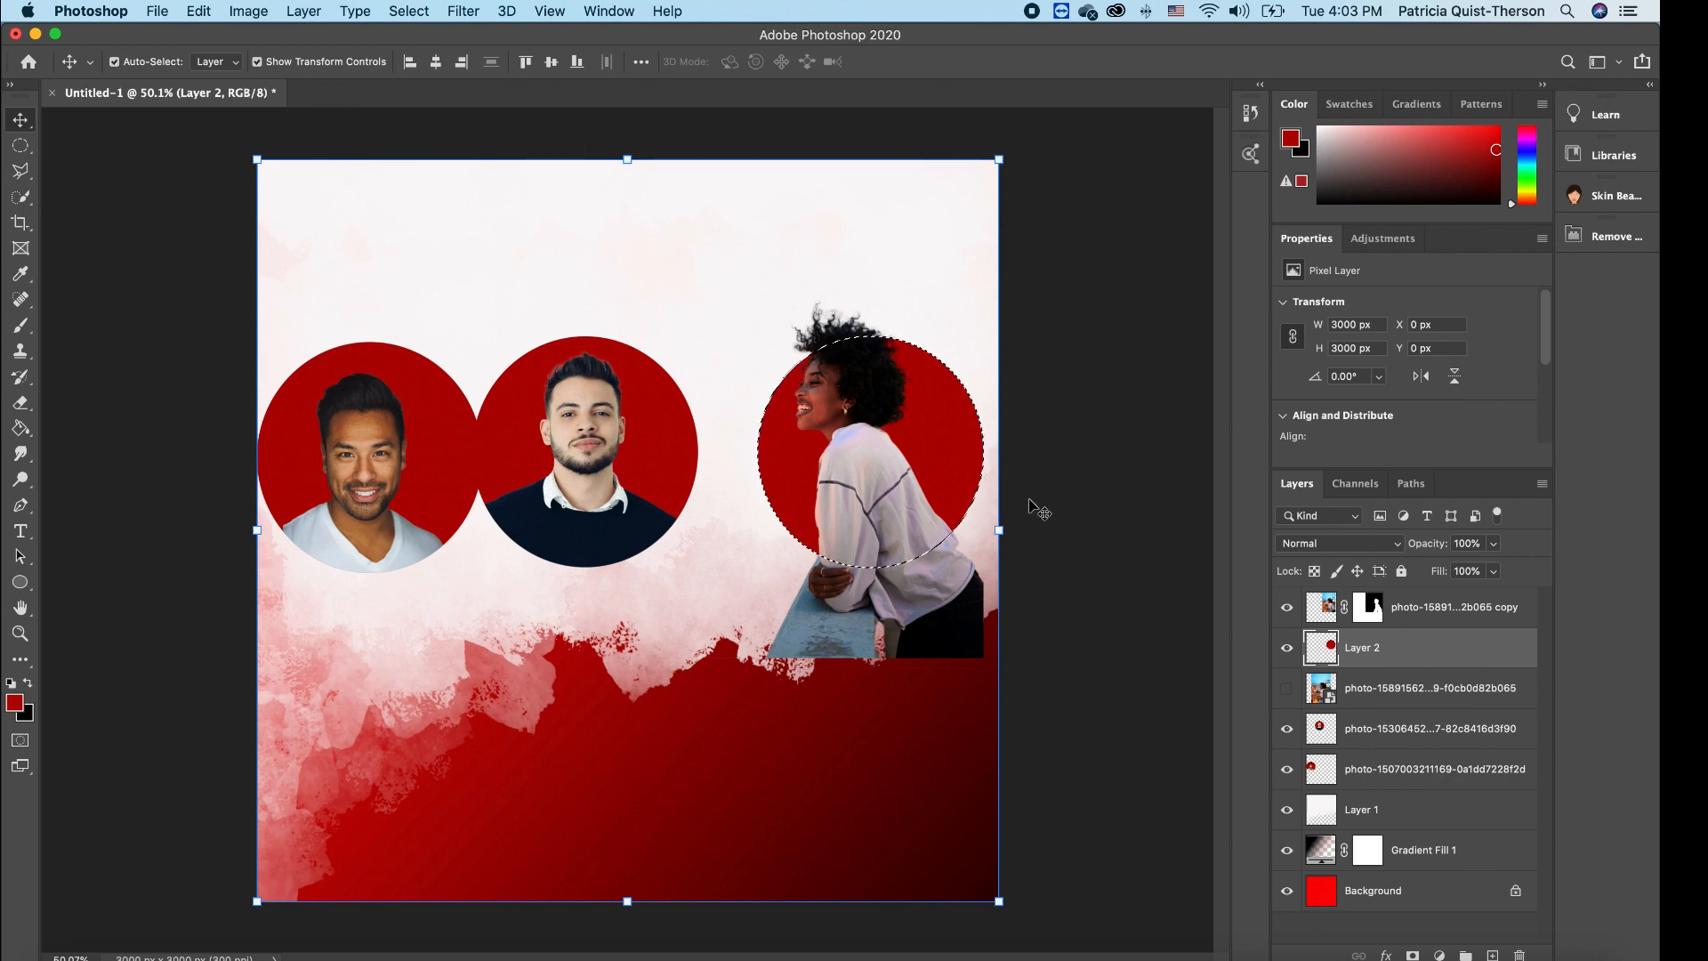
left_click(21, 402)
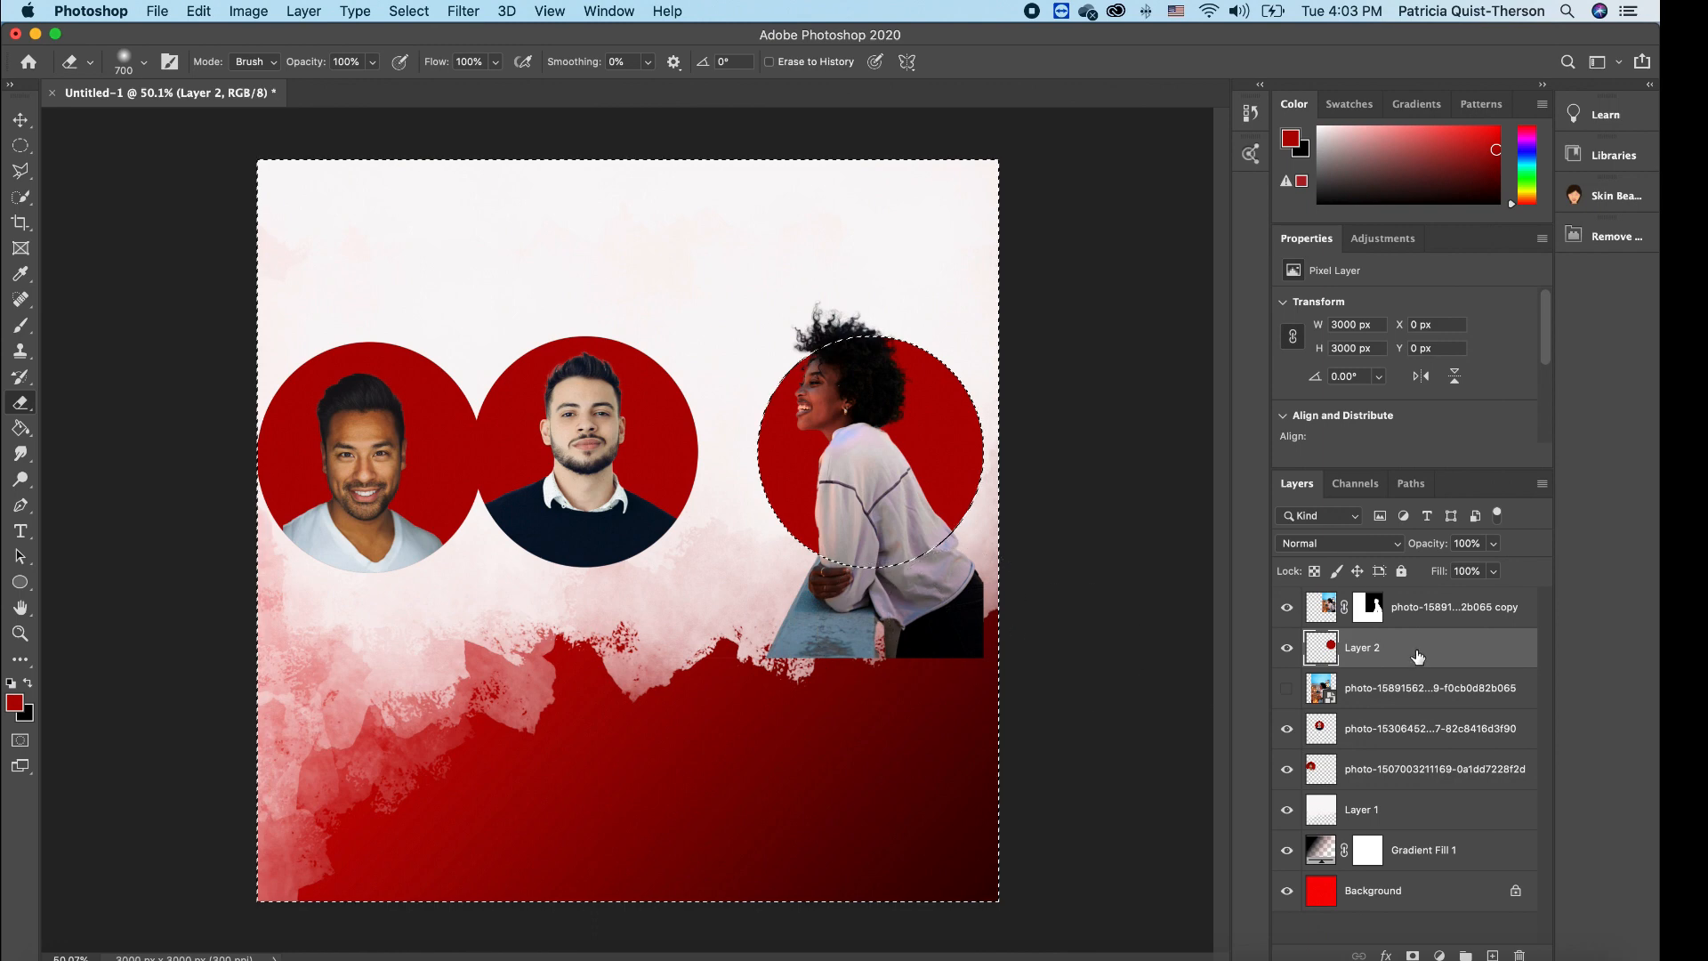
left_click(1401, 612)
mouse_move(801, 649)
left_mouse_down()
mouse_move(839, 674)
mouse_move(686, 686)
mouse_move(976, 593)
left_mouse_up()
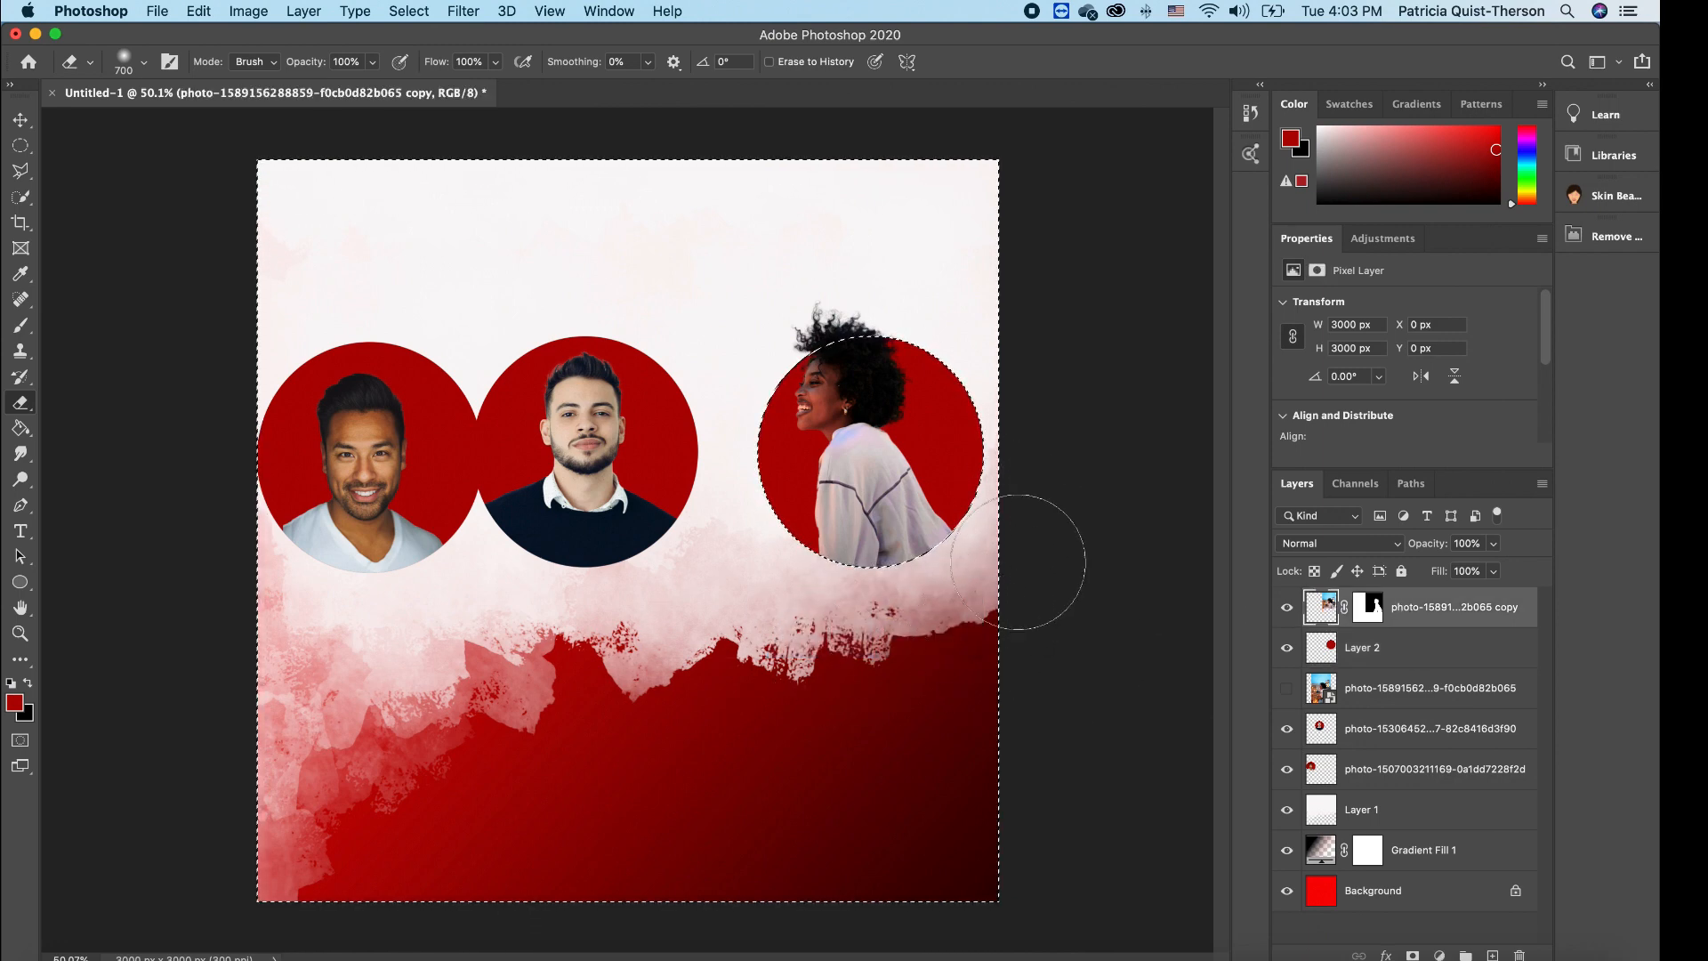
key("super+d")
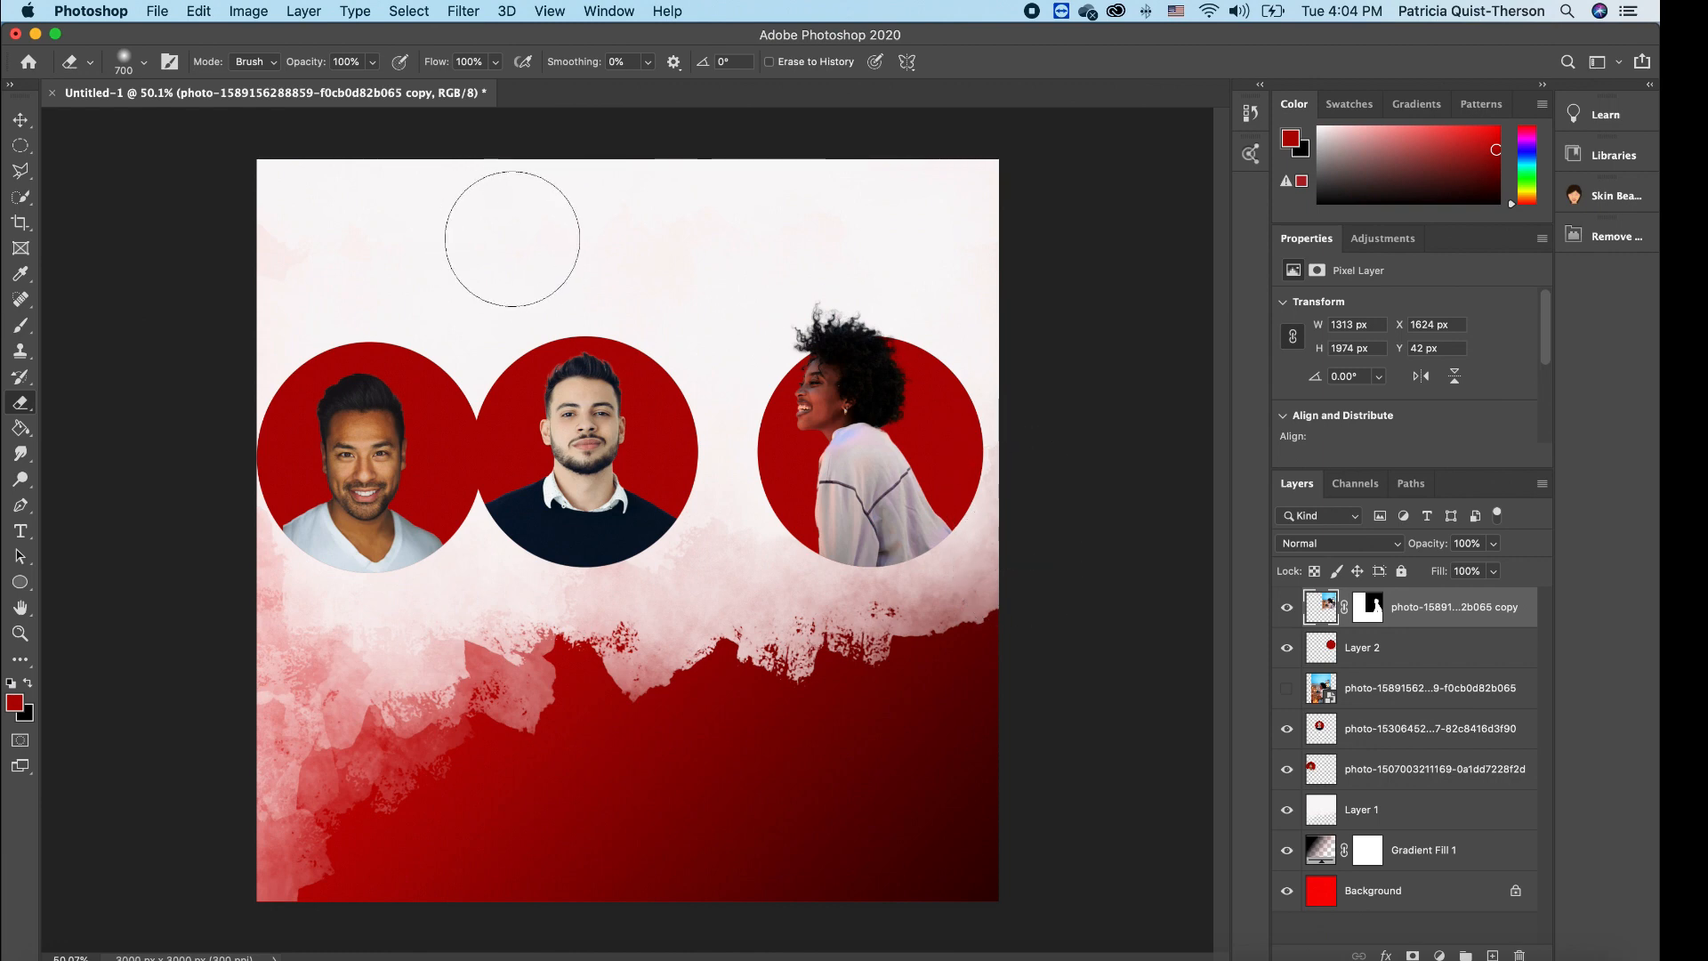
left_click(20, 120)
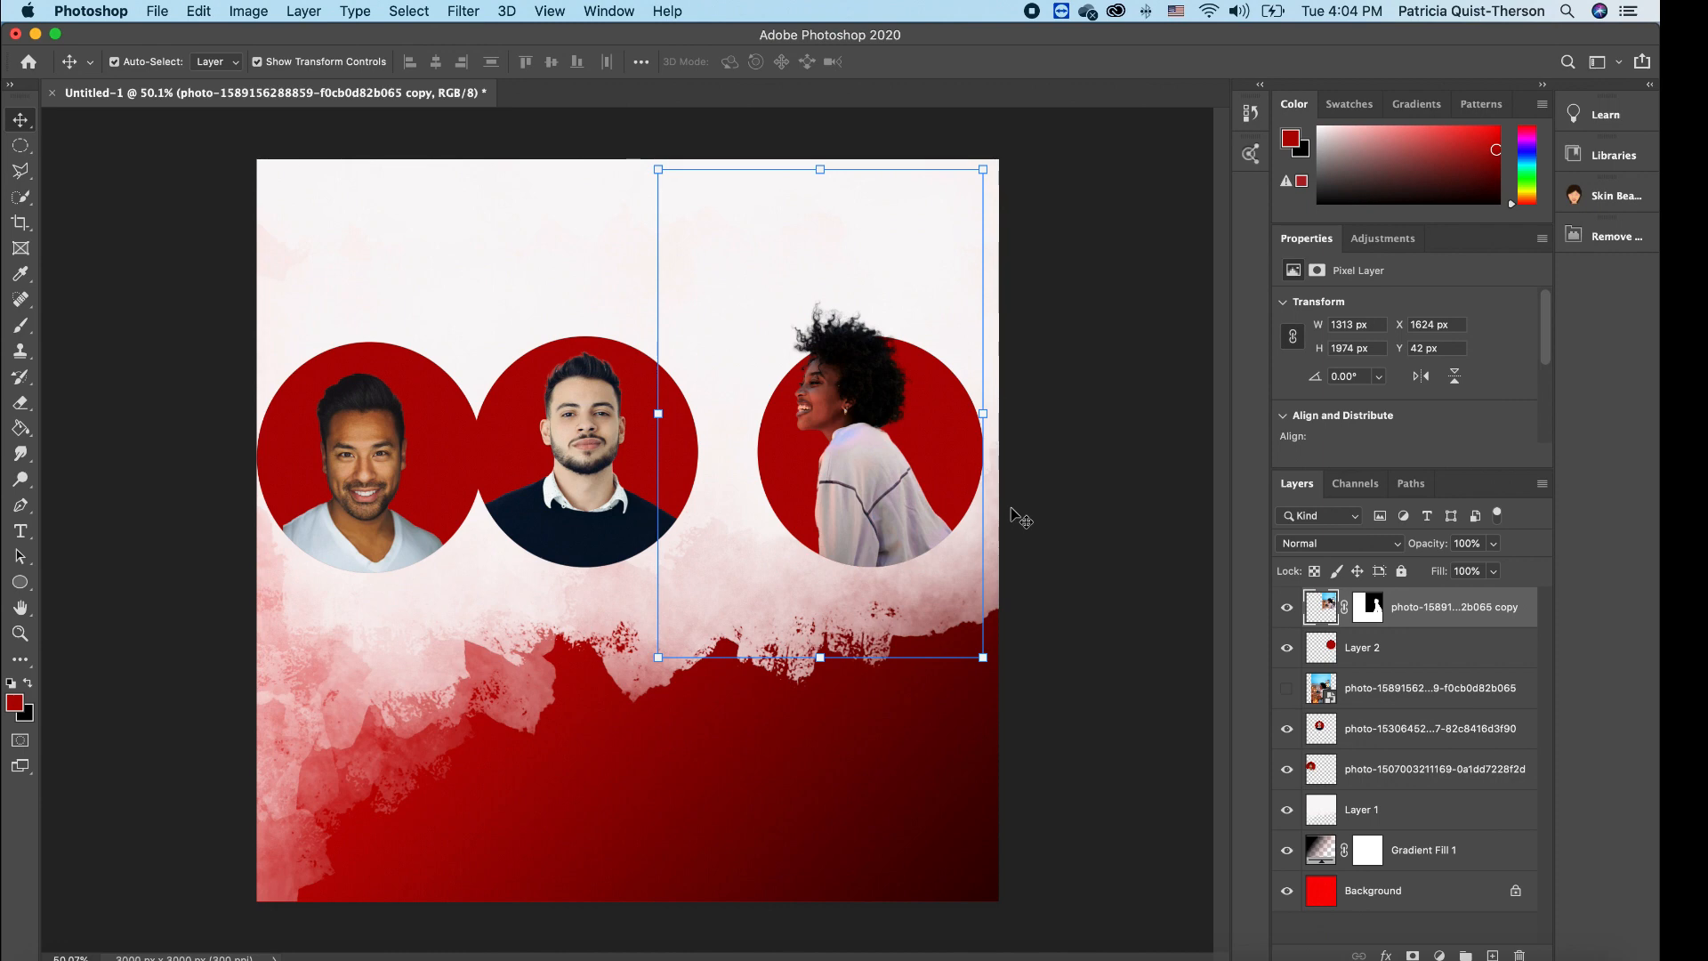
- Merge the woman's photo with Layer 2, her red circle
left_click(1395, 657, "shift")
right_click(1398, 653)
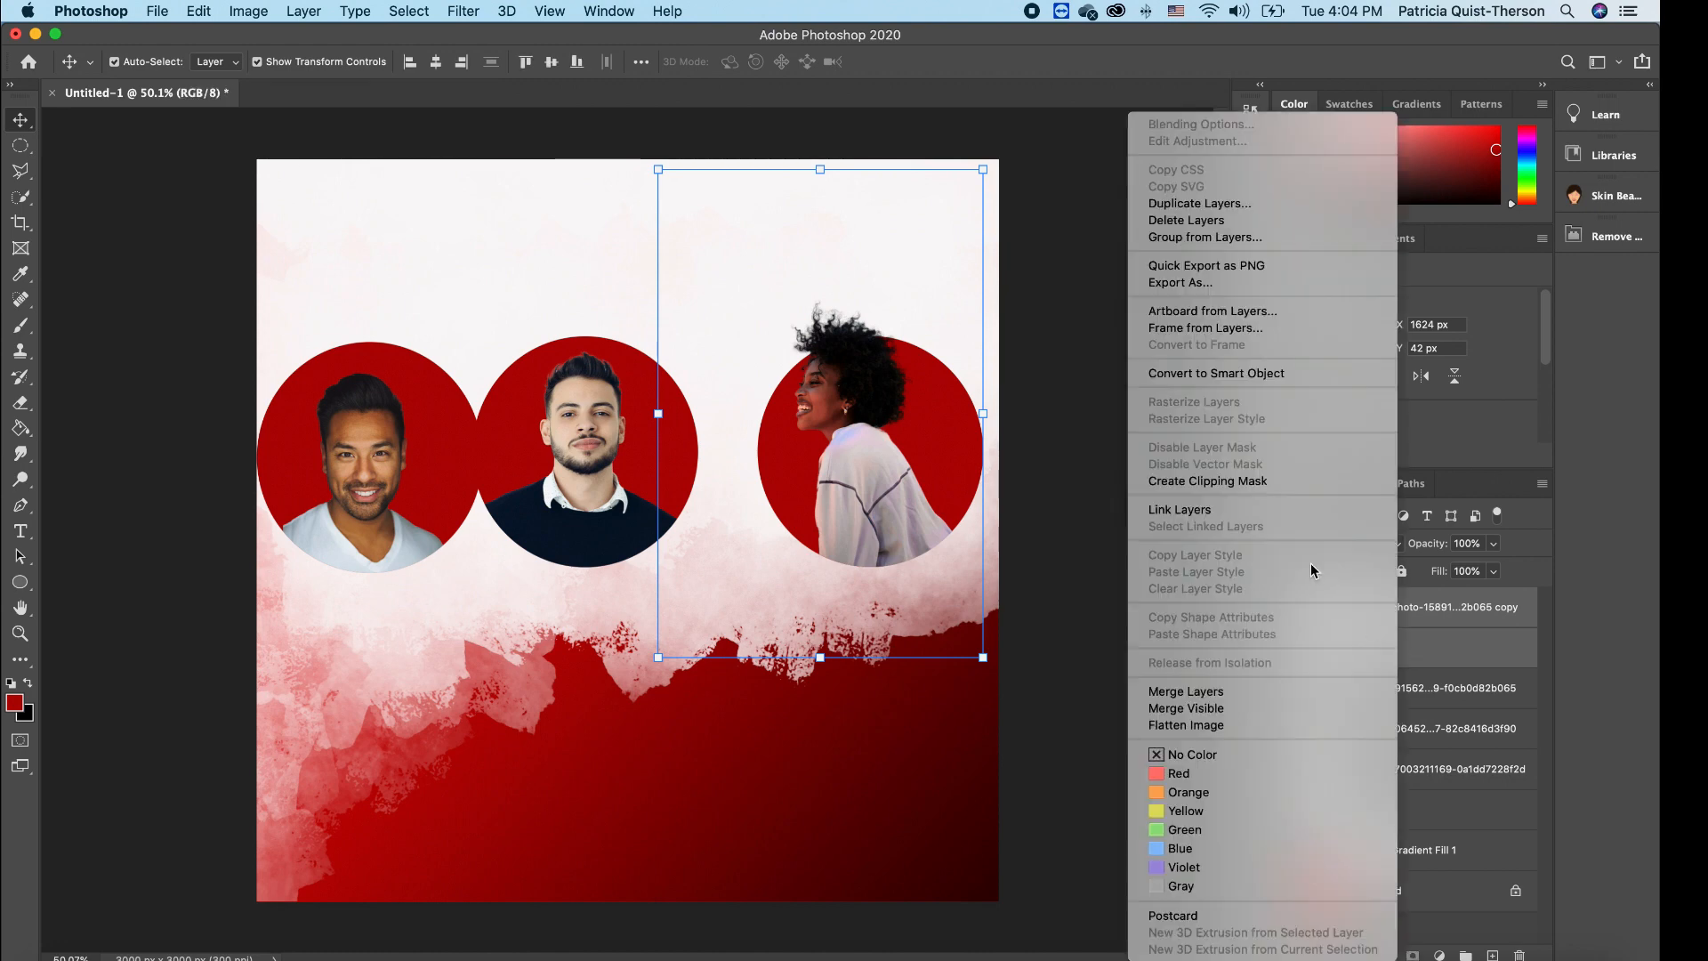
left_click(1205, 693)
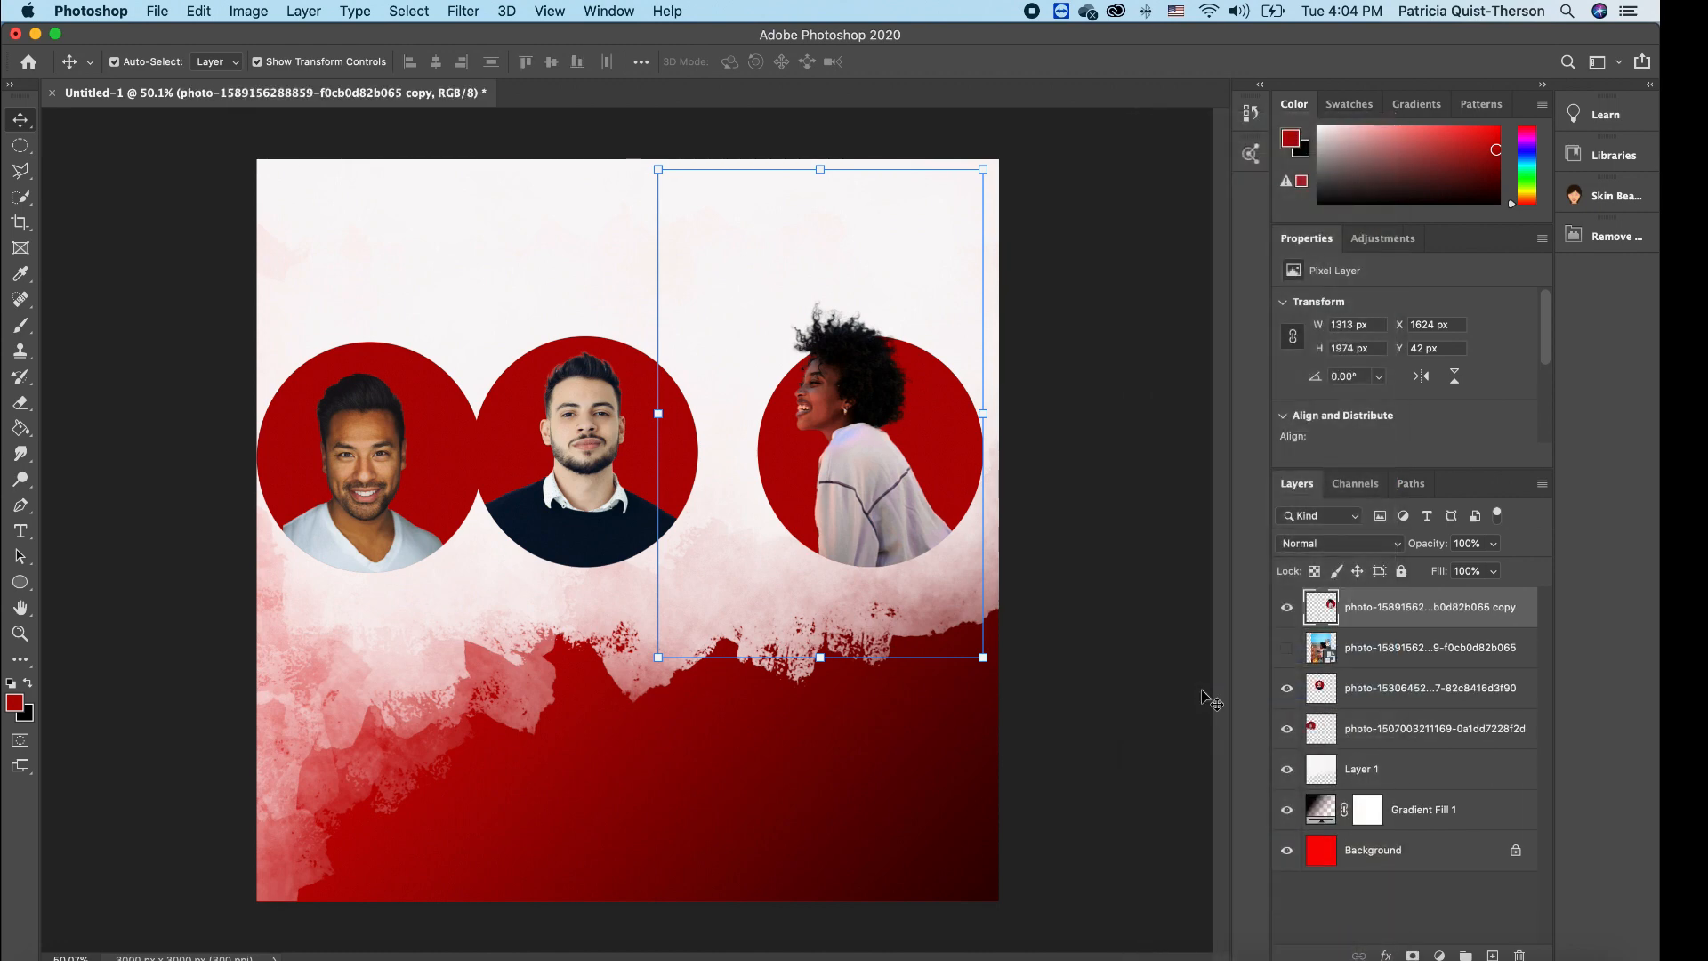
- Slide the middle portrait right and move the left portrait to X 122, Y 675 px
left_click(856, 812)
left_click(870, 468)
left_click_drag(595, 444, 639, 435)
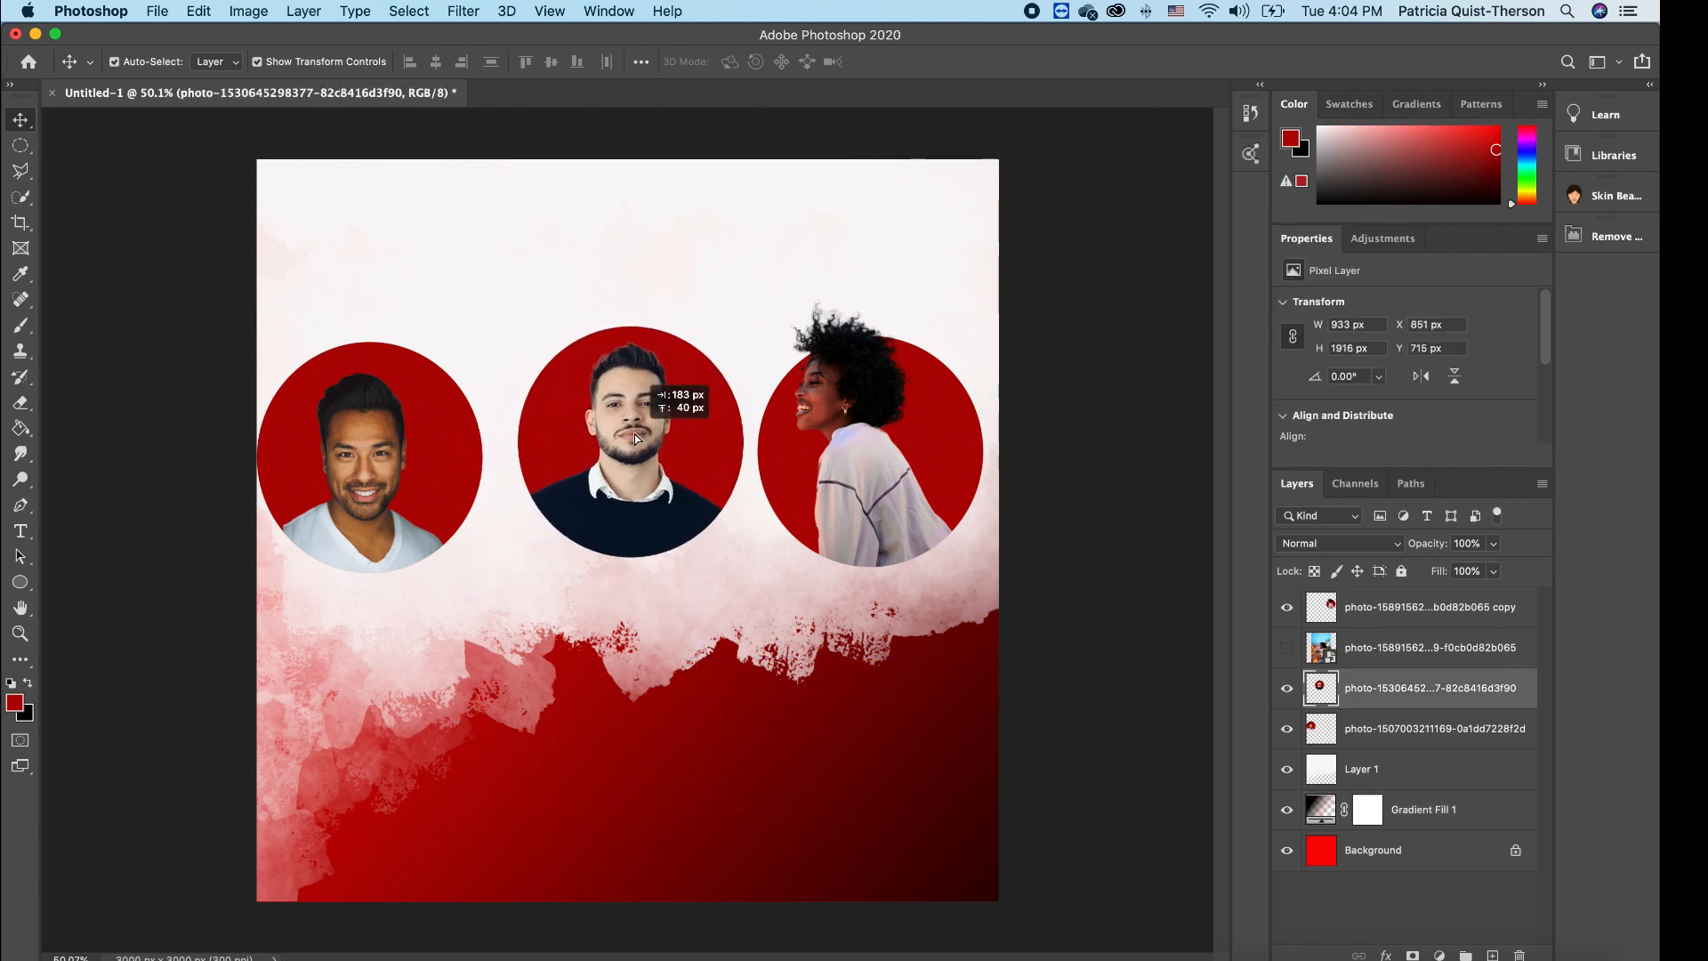
left_click_drag(370, 451, 407, 435)
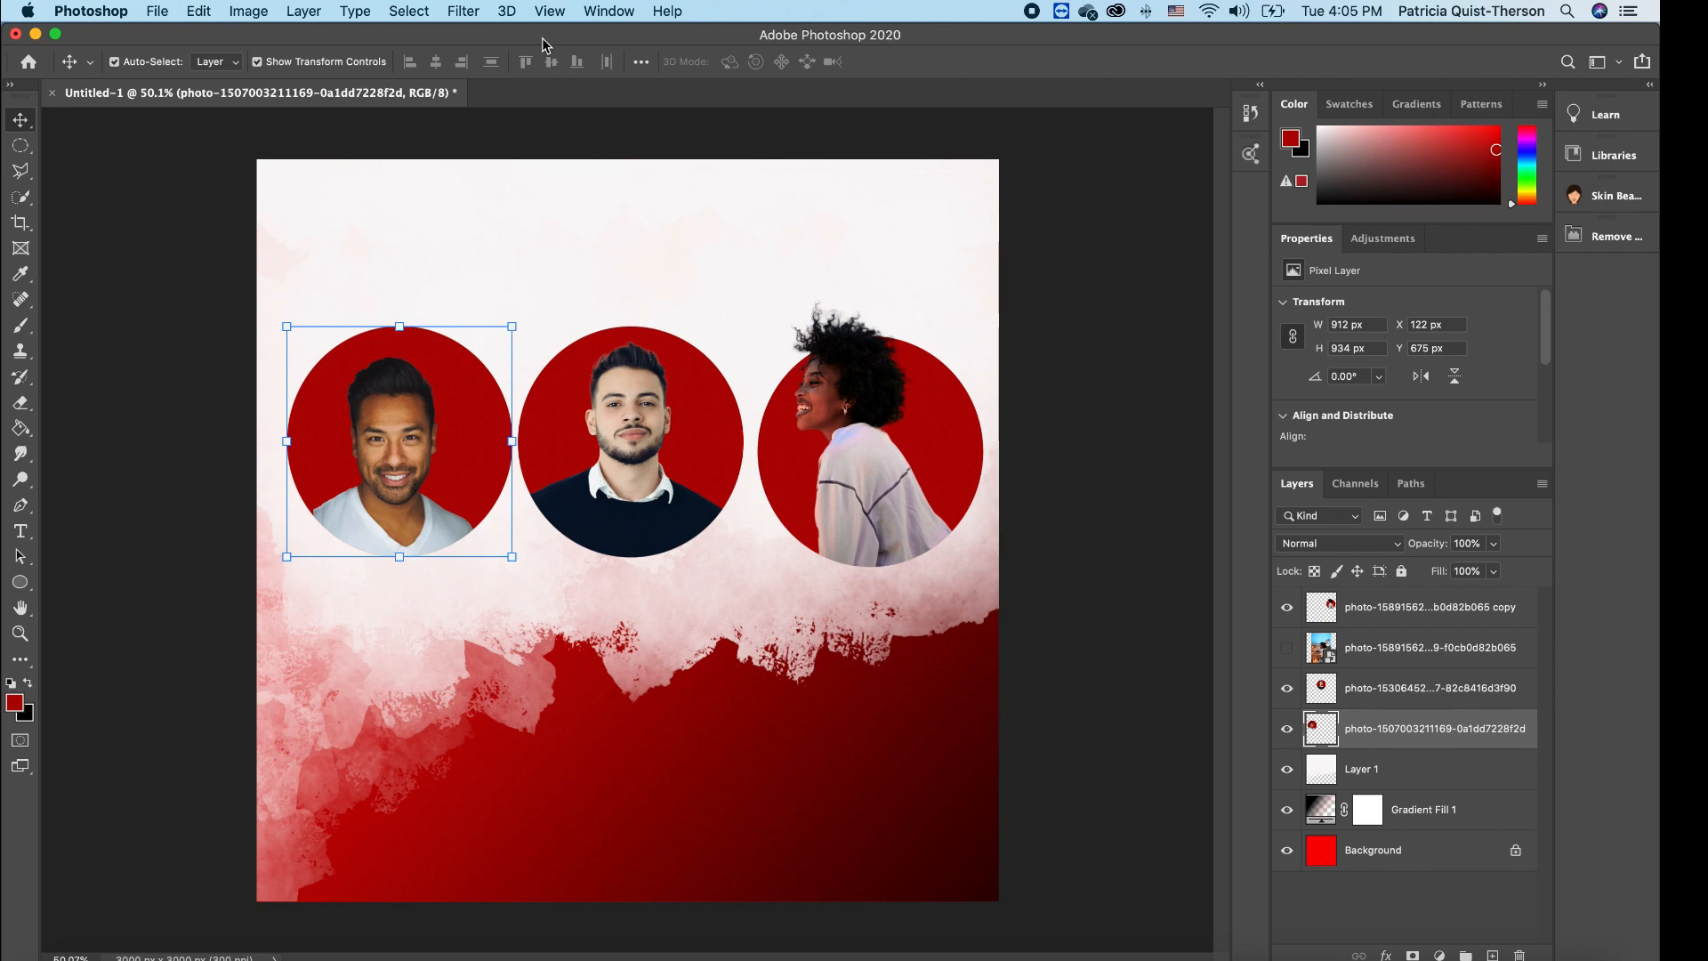
- Turn off snapping and raise the woman's circle level with the other two
left_click(550, 12)
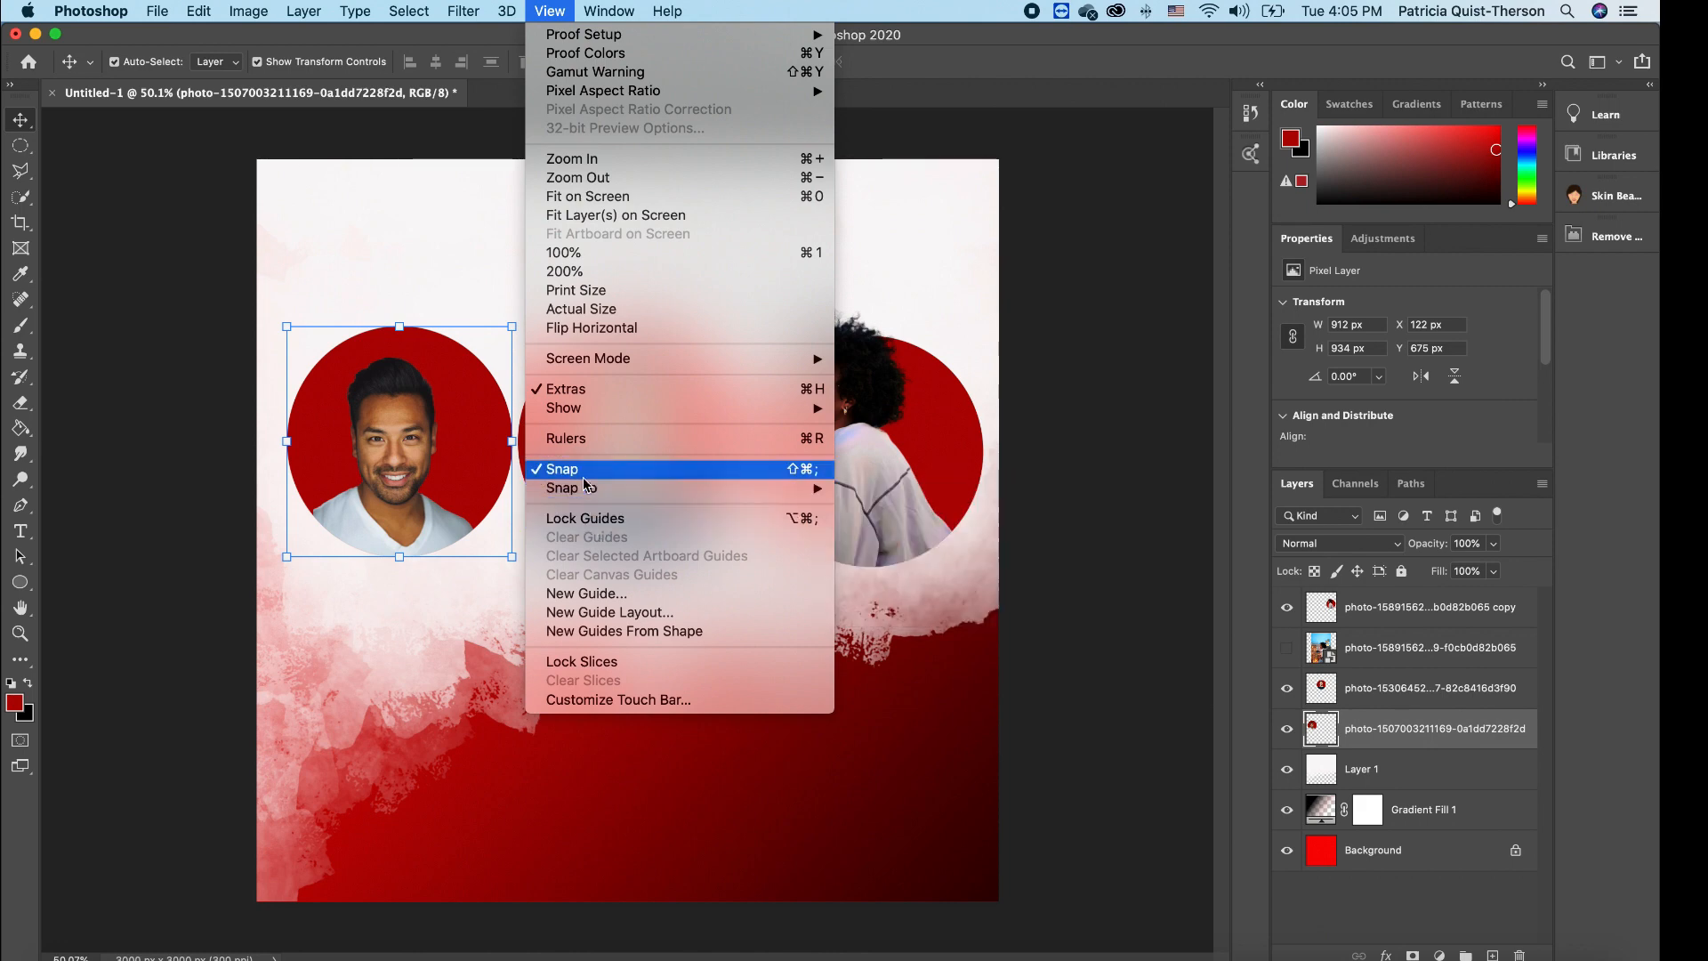
left_click(623, 468)
left_click_drag(906, 468, 905, 454)
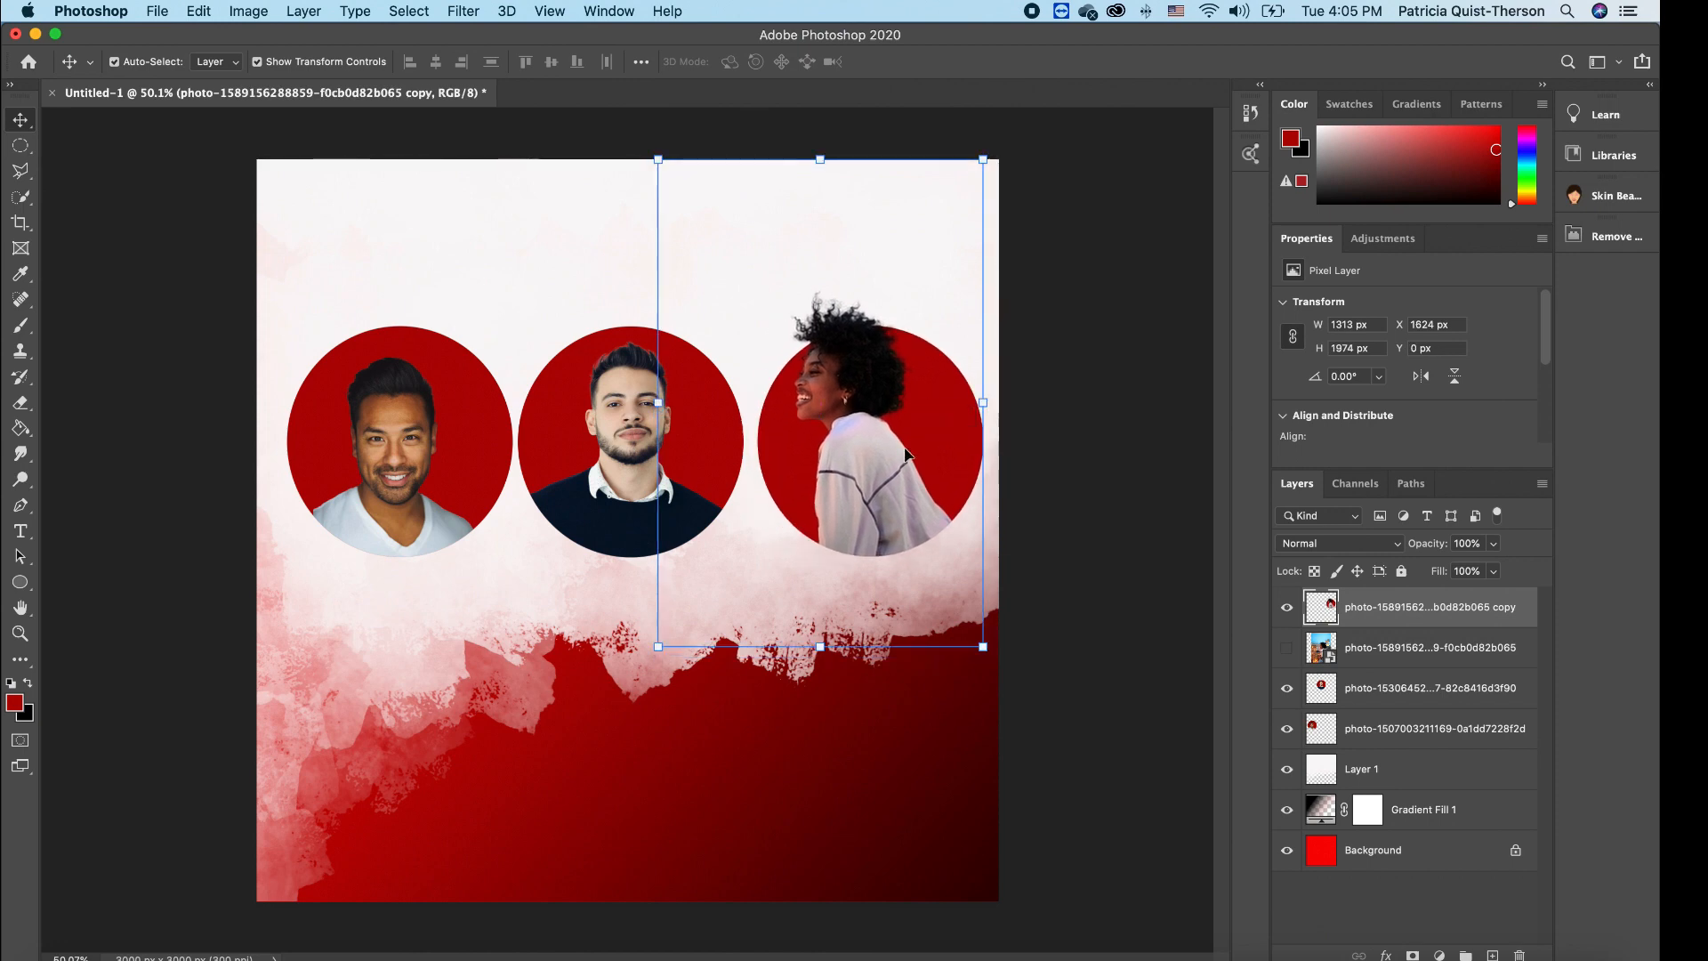
- Delete the hidden unused rooftop photo layer and select all three portrait layers
left_click(1050, 488)
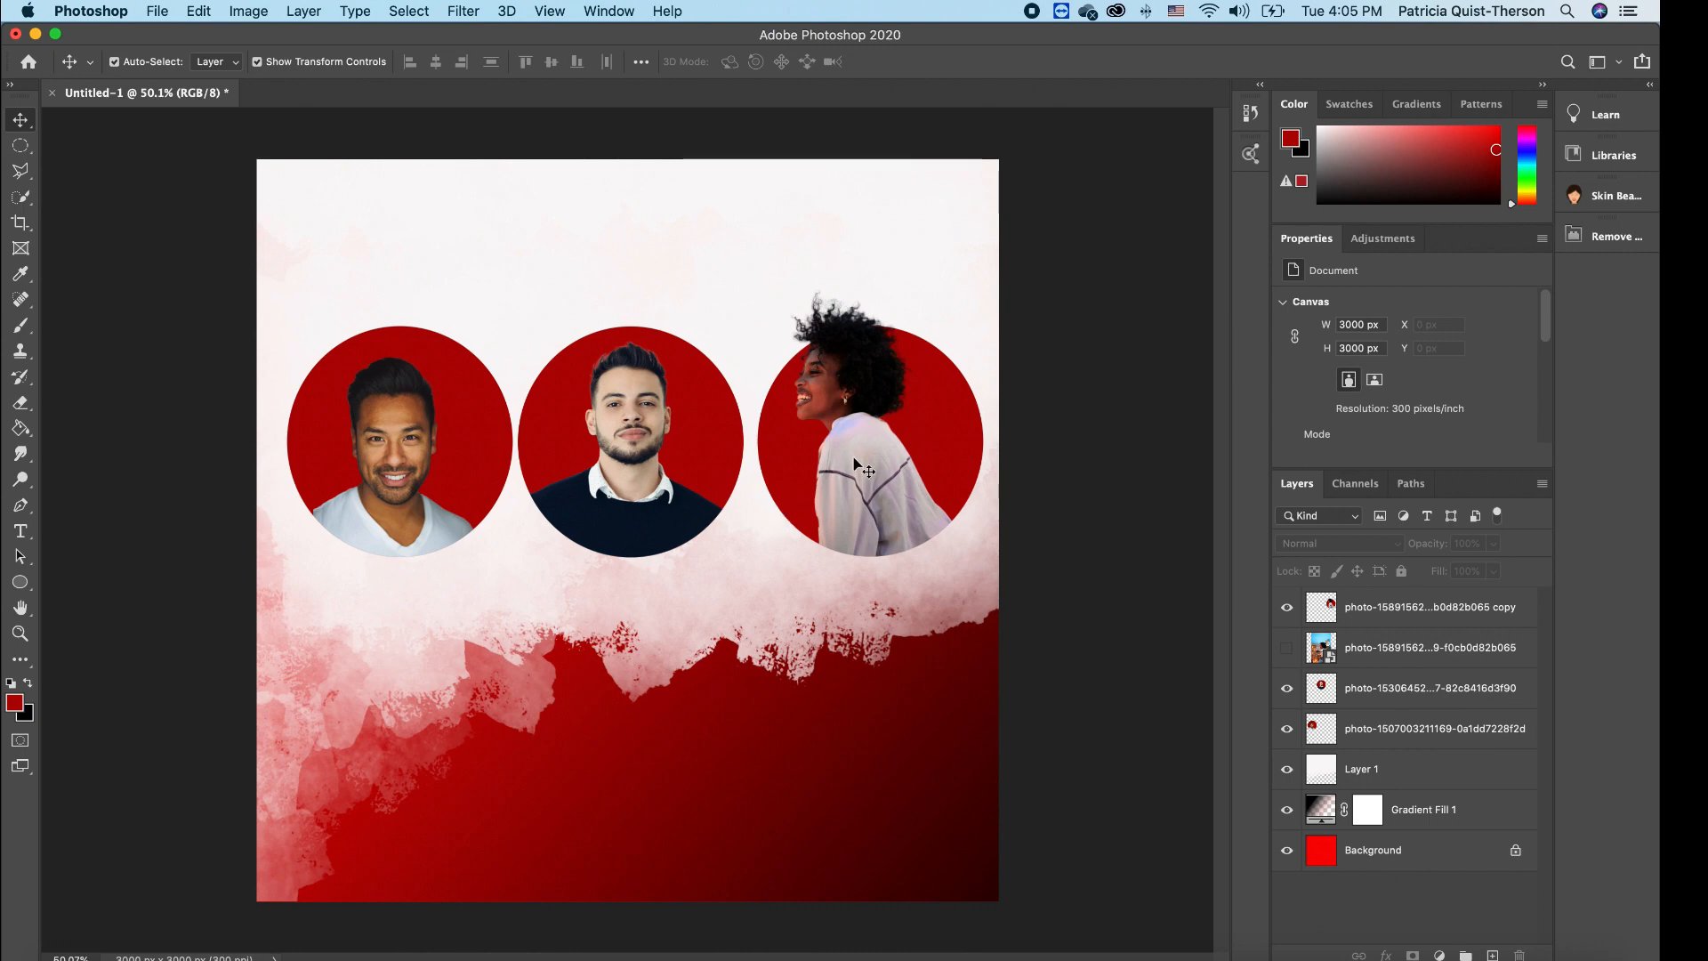
left_click(1416, 651)
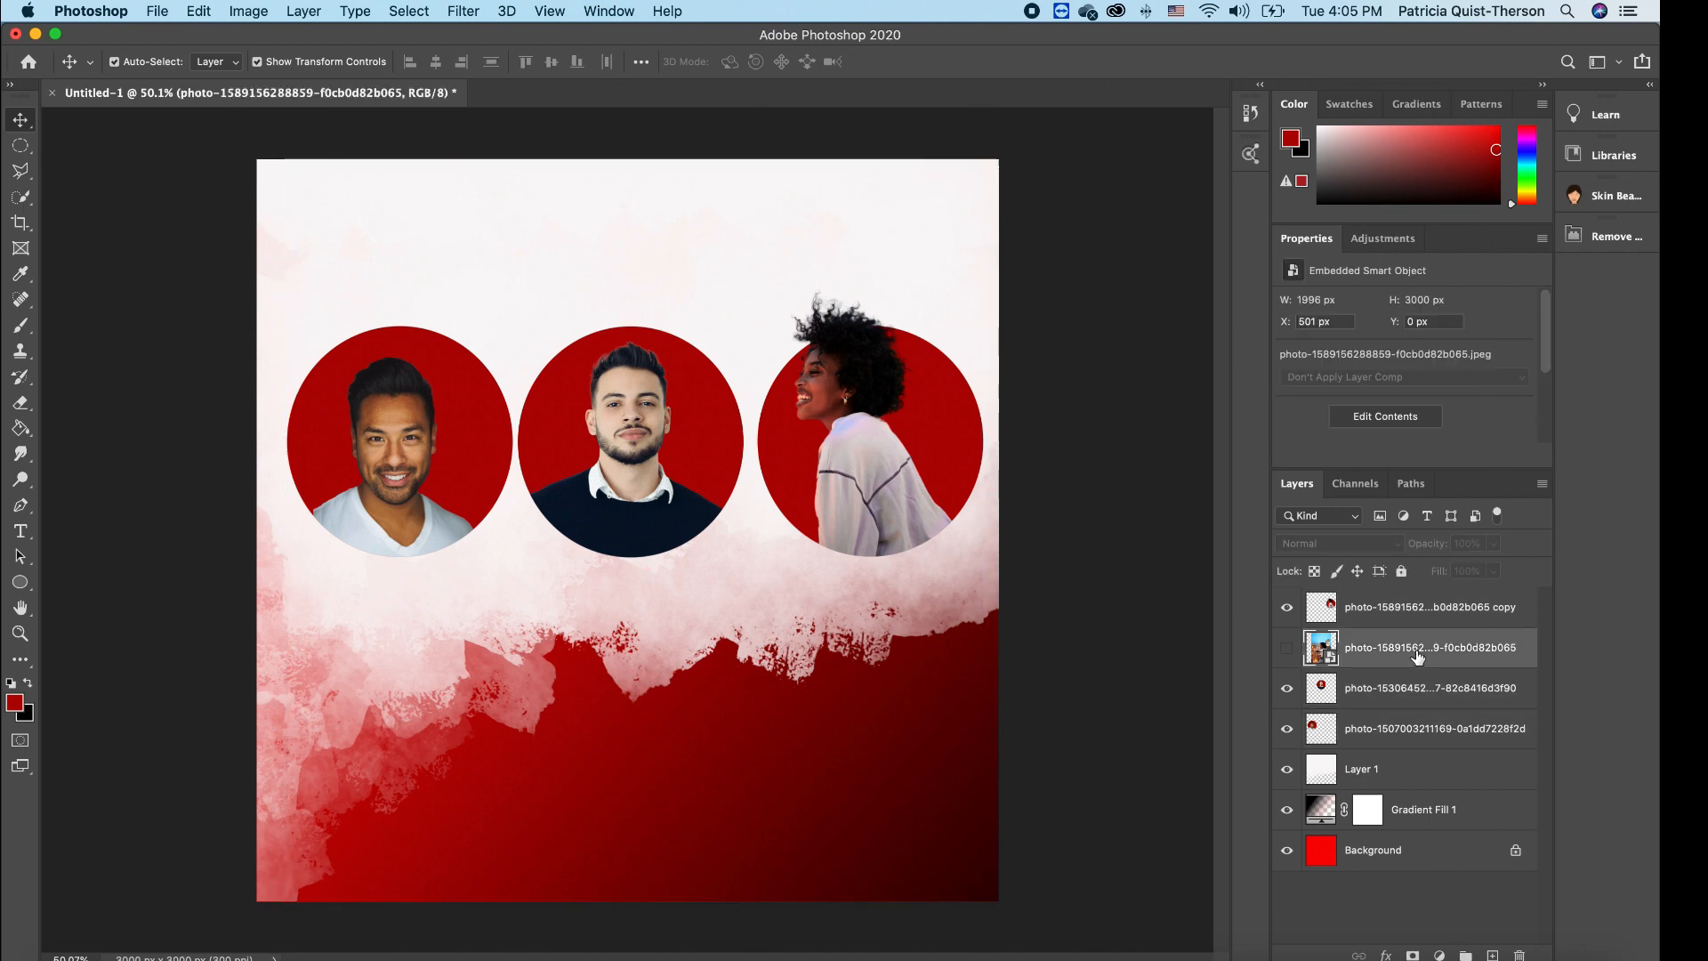
key("BackSpace")
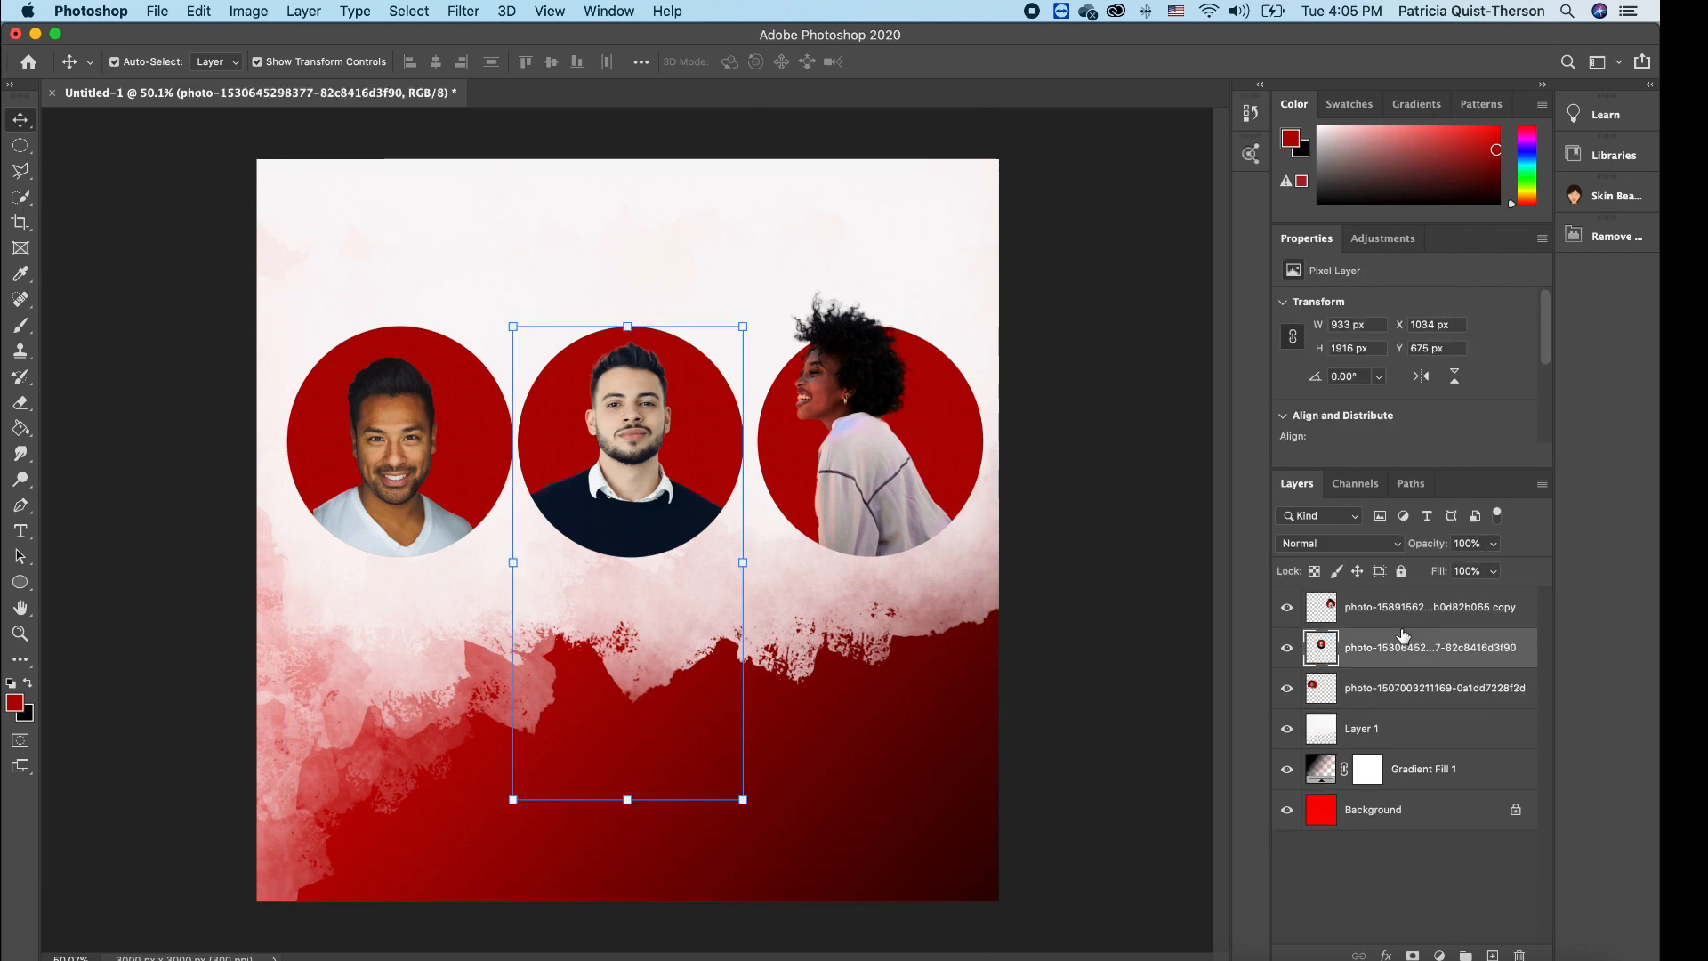
left_click(1408, 618)
left_click(1395, 688, "shift")
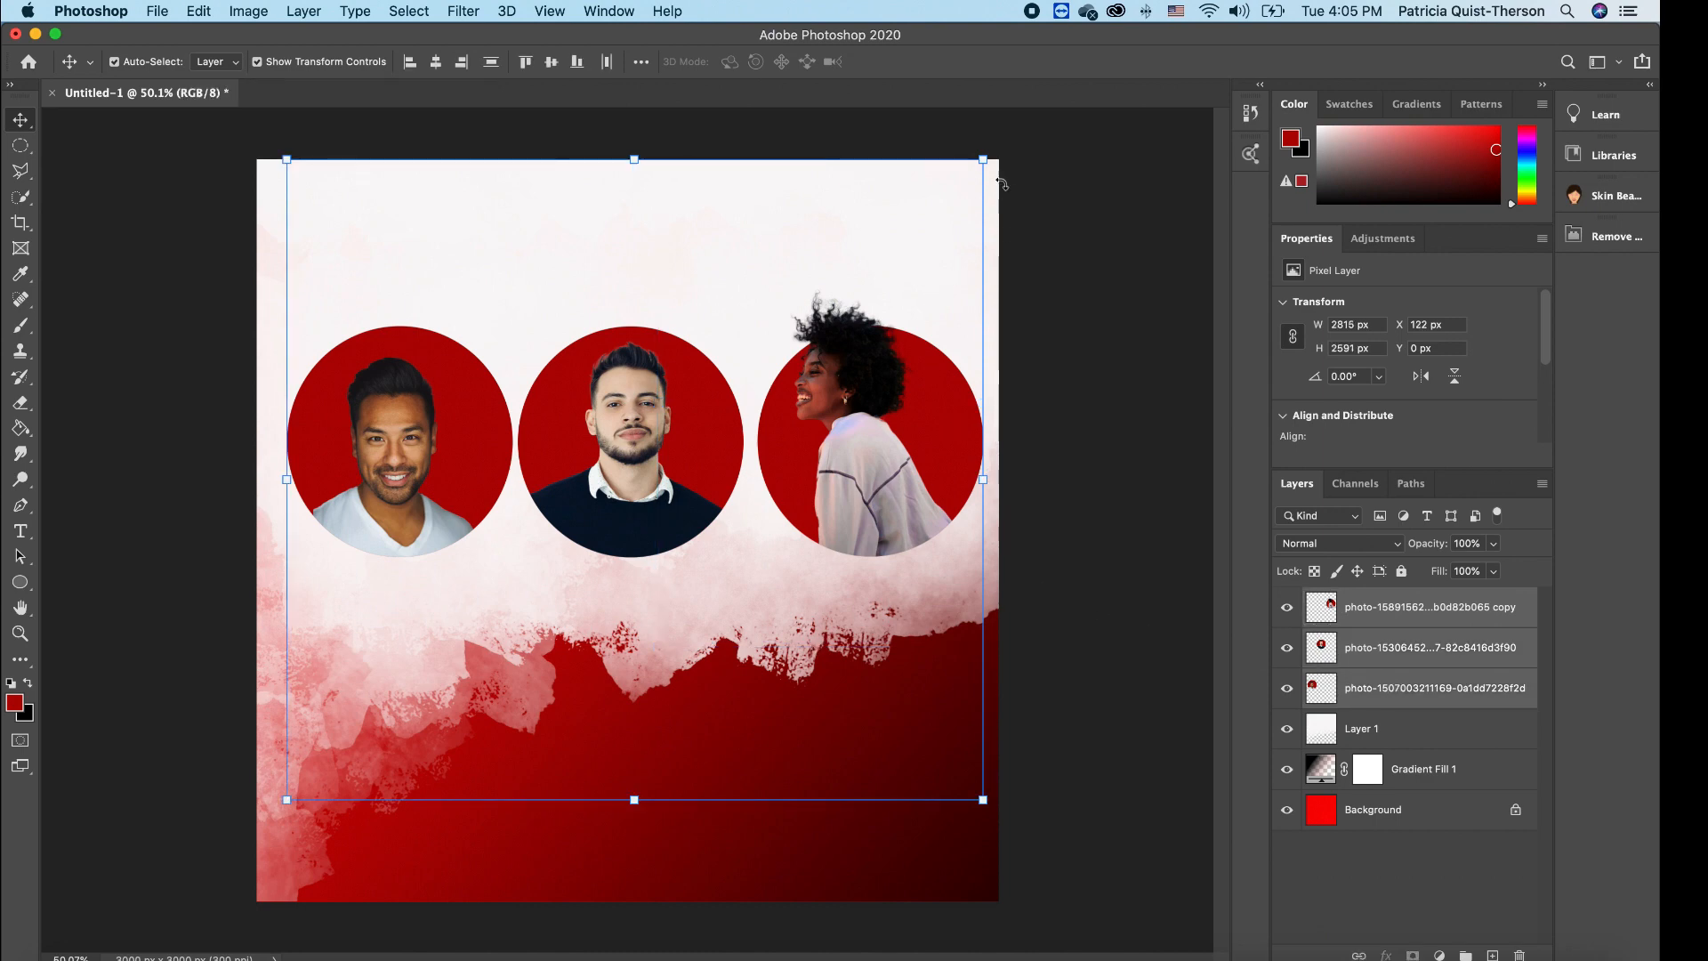
- Shrink the three portrait circles together and center them horizontally on the flyer
left_click_drag(986, 153, 825, 281)
left_click_drag(761, 544, 827, 517)
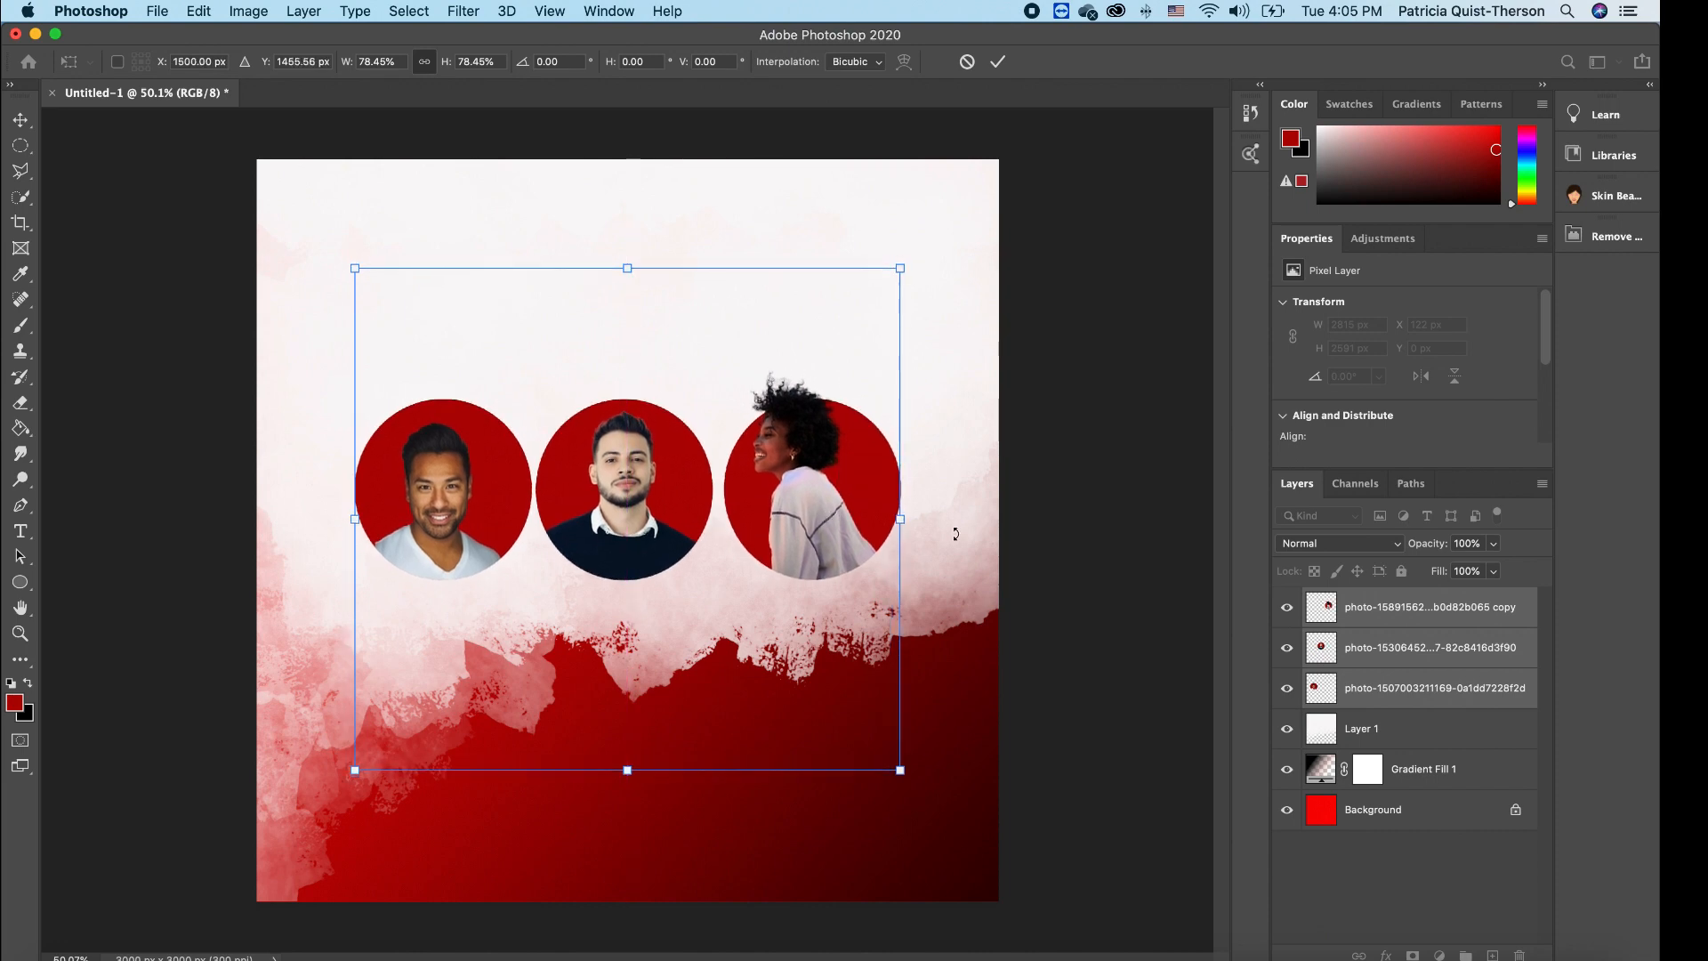
key("Return")
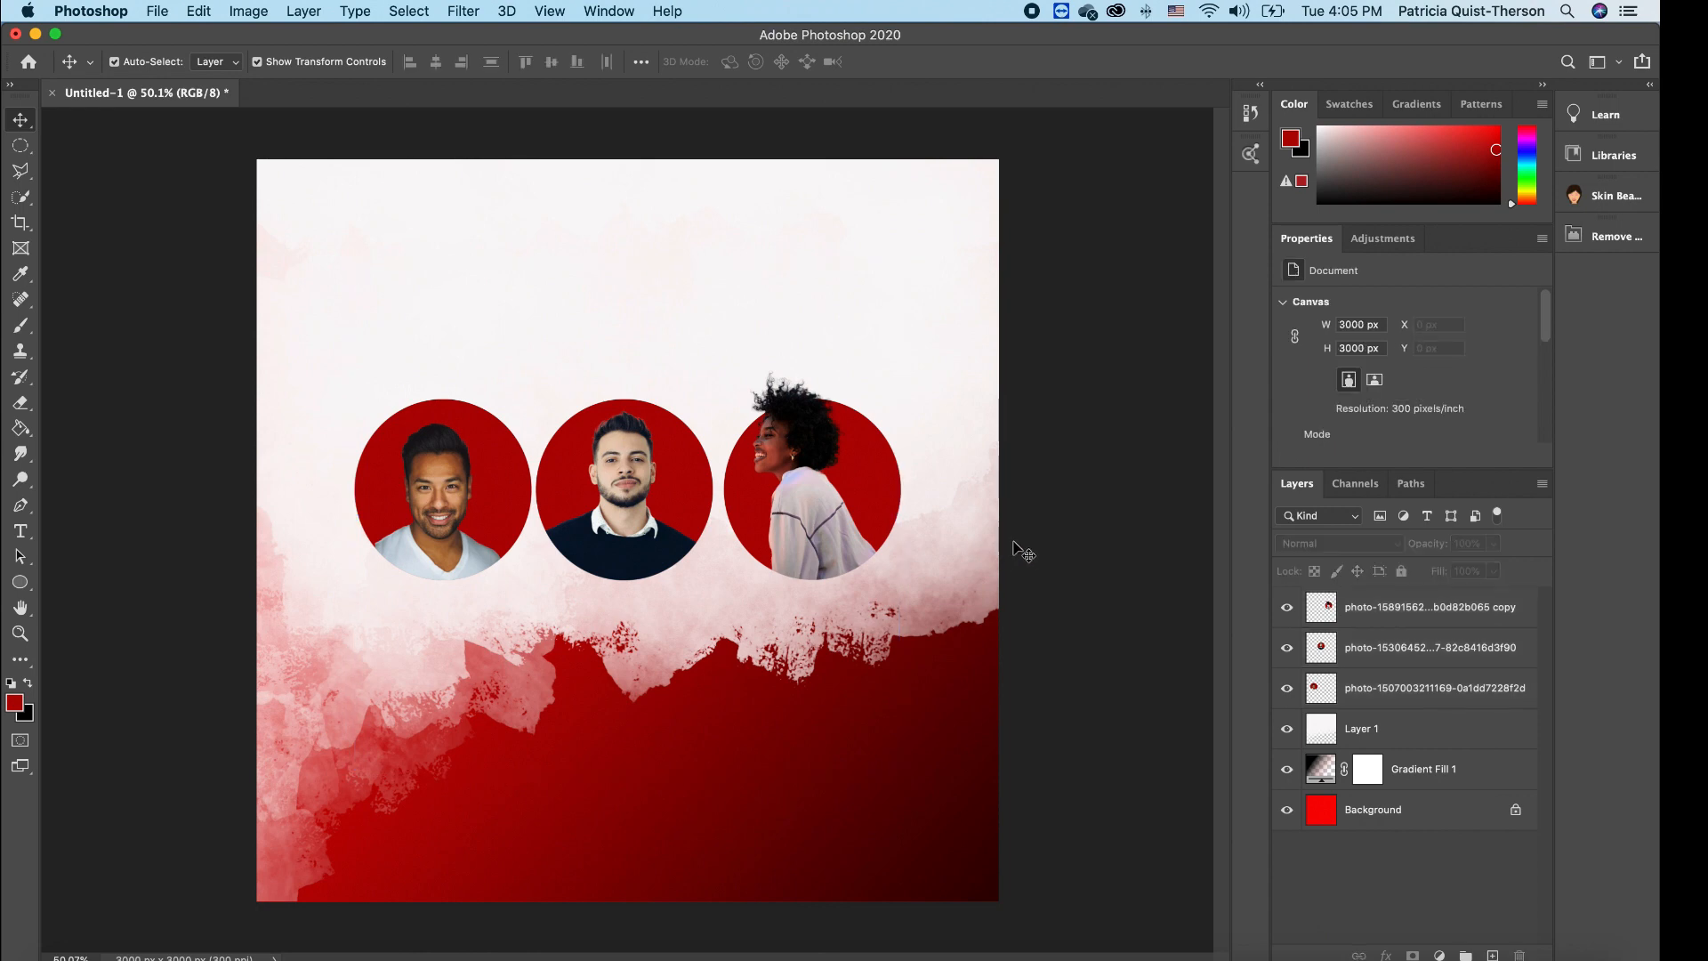
- Nudge the left circle slightly left and the right circle slightly right
left_click(483, 492)
left_click_drag(483, 492, 467, 489)
left_click(822, 509)
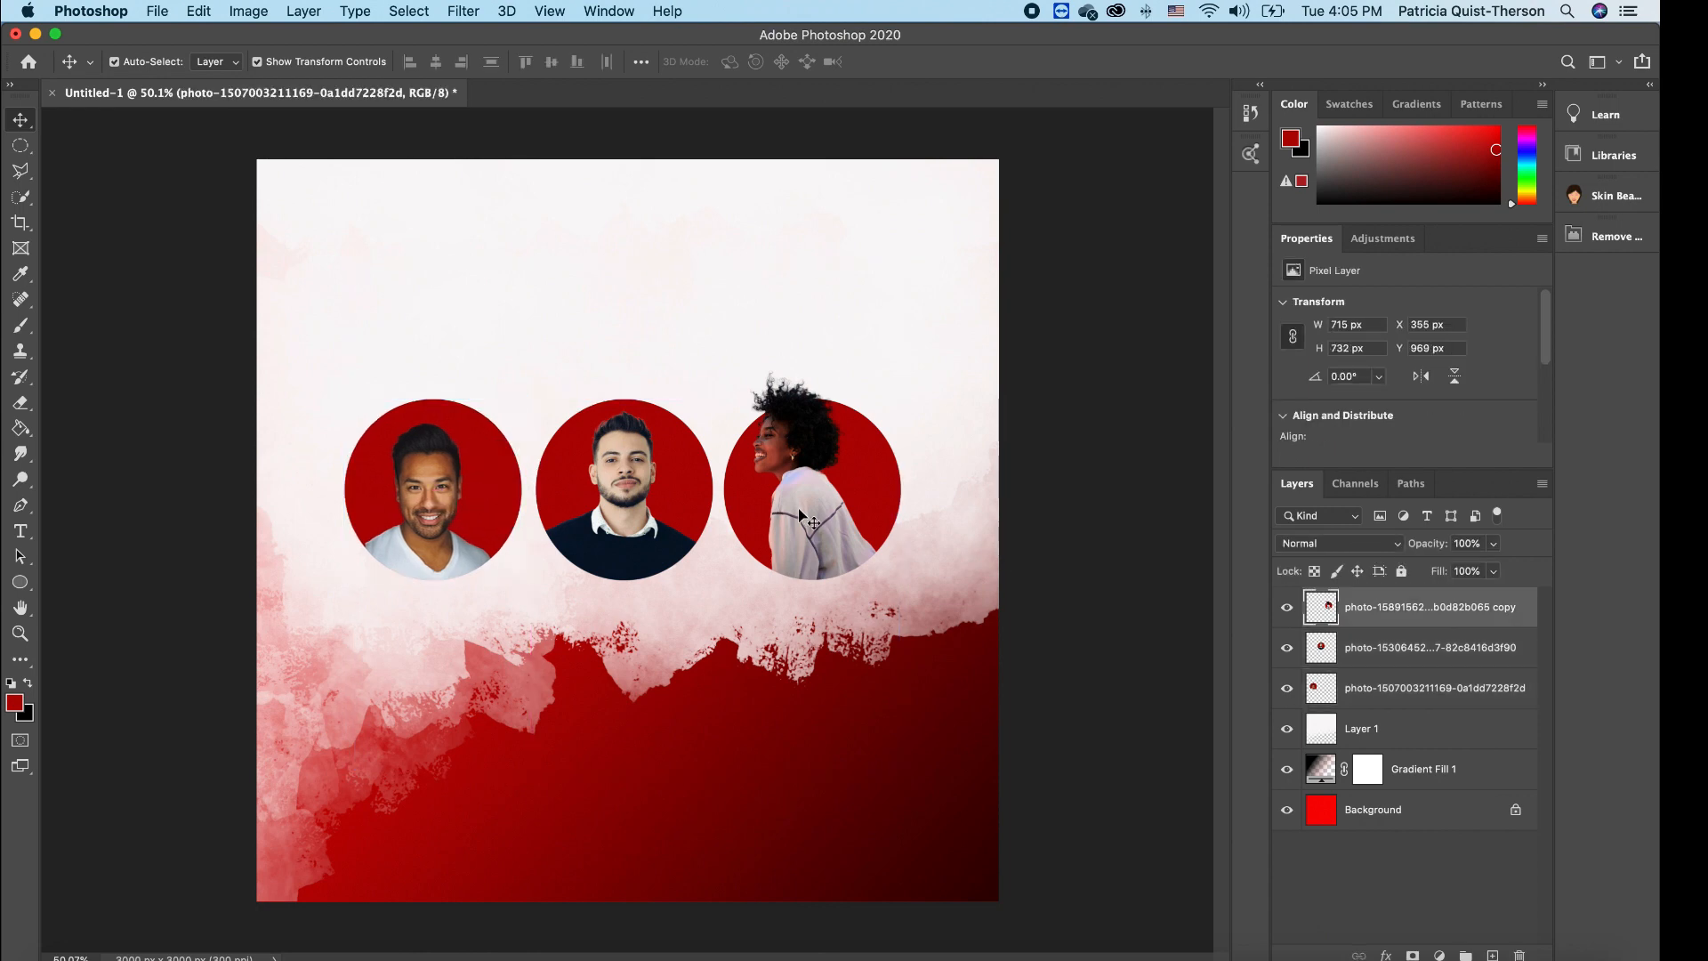
left_click_drag(826, 507, 841, 506)
left_click(1101, 582)
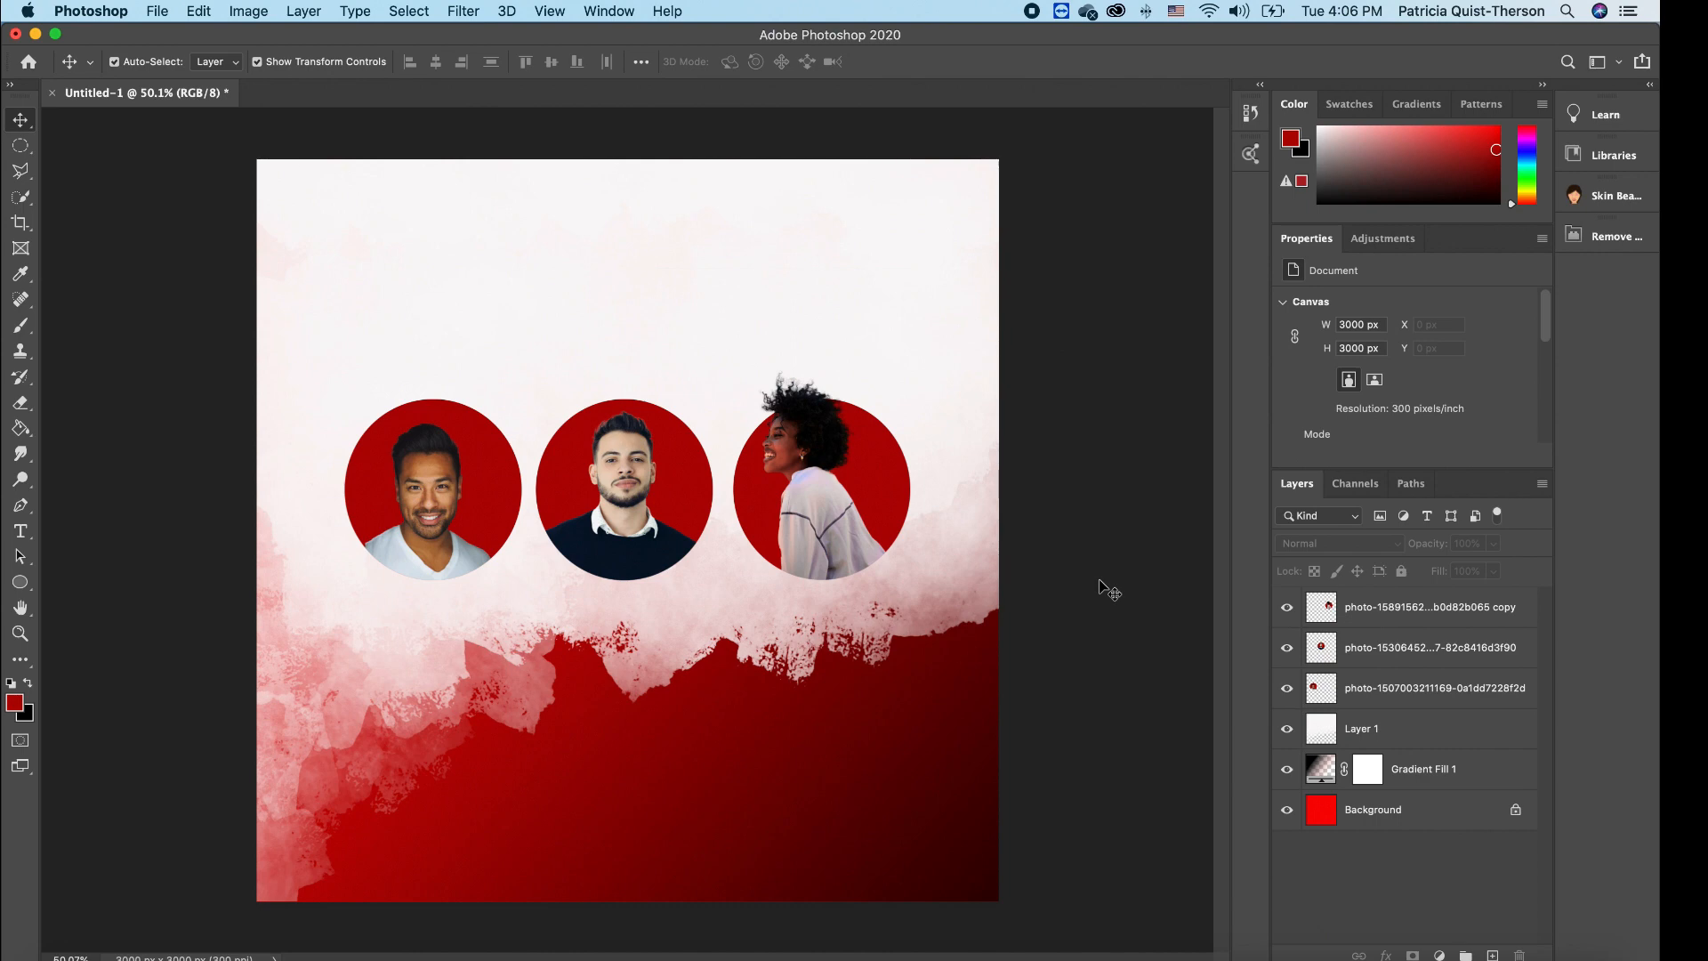
- Type 'THE' near the top-left corner in black Geometr415 Blk BT
left_click(21, 532)
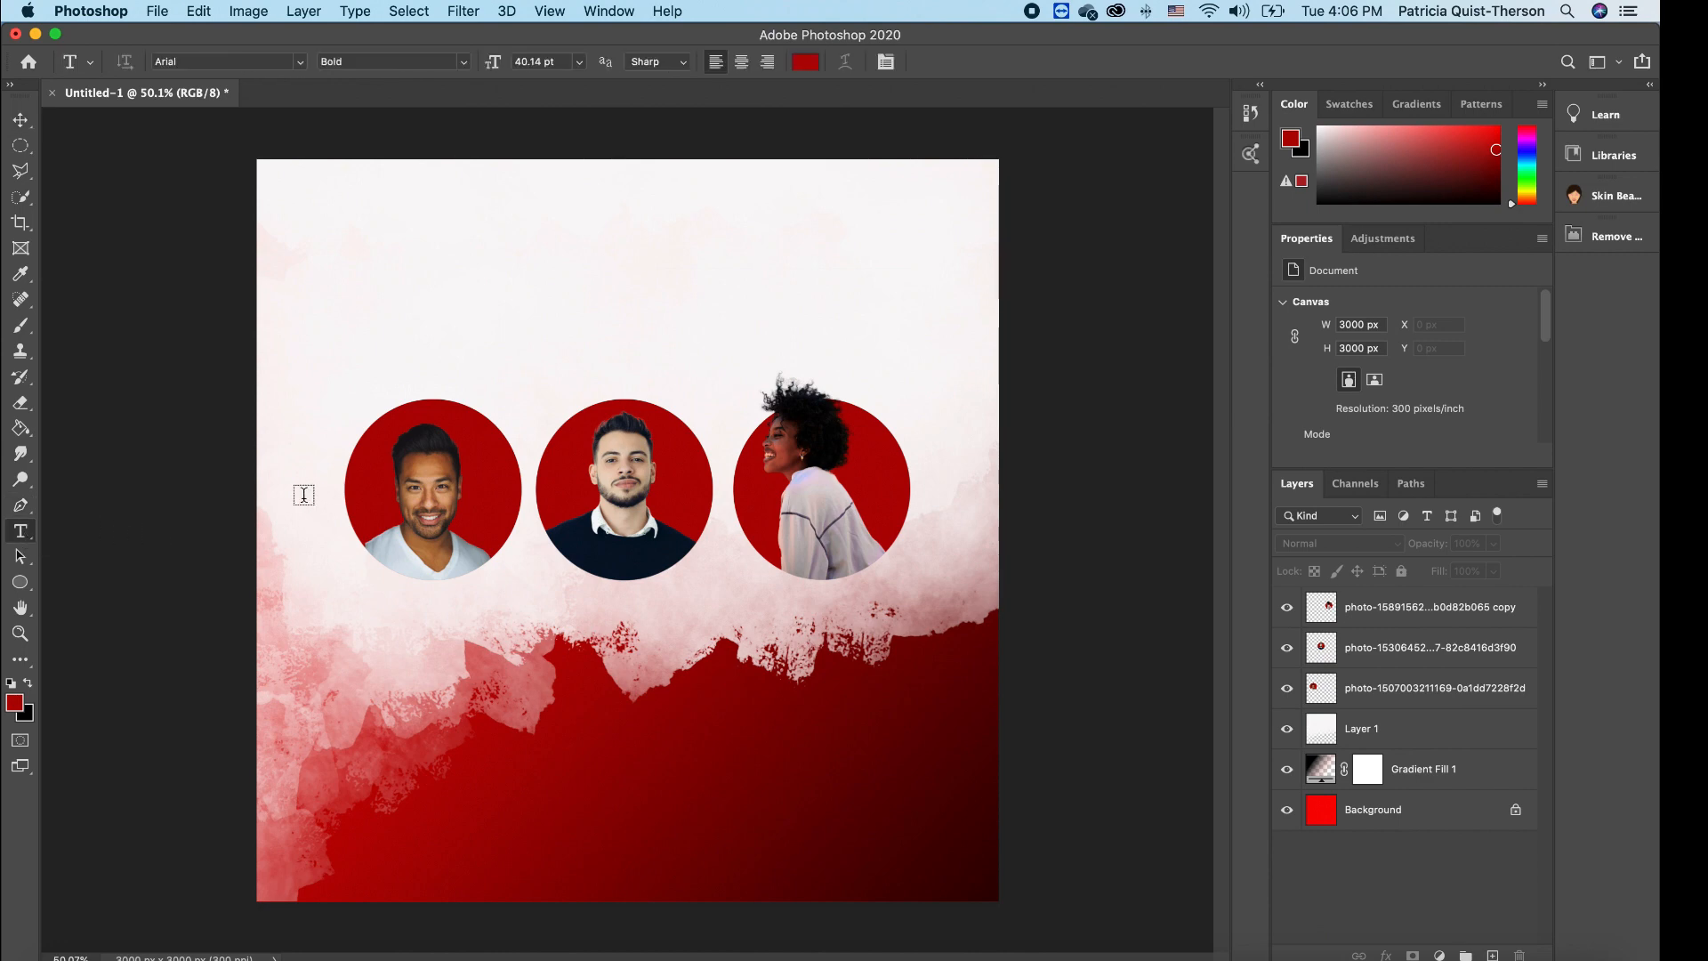
left_click(296, 203)
type("THE")
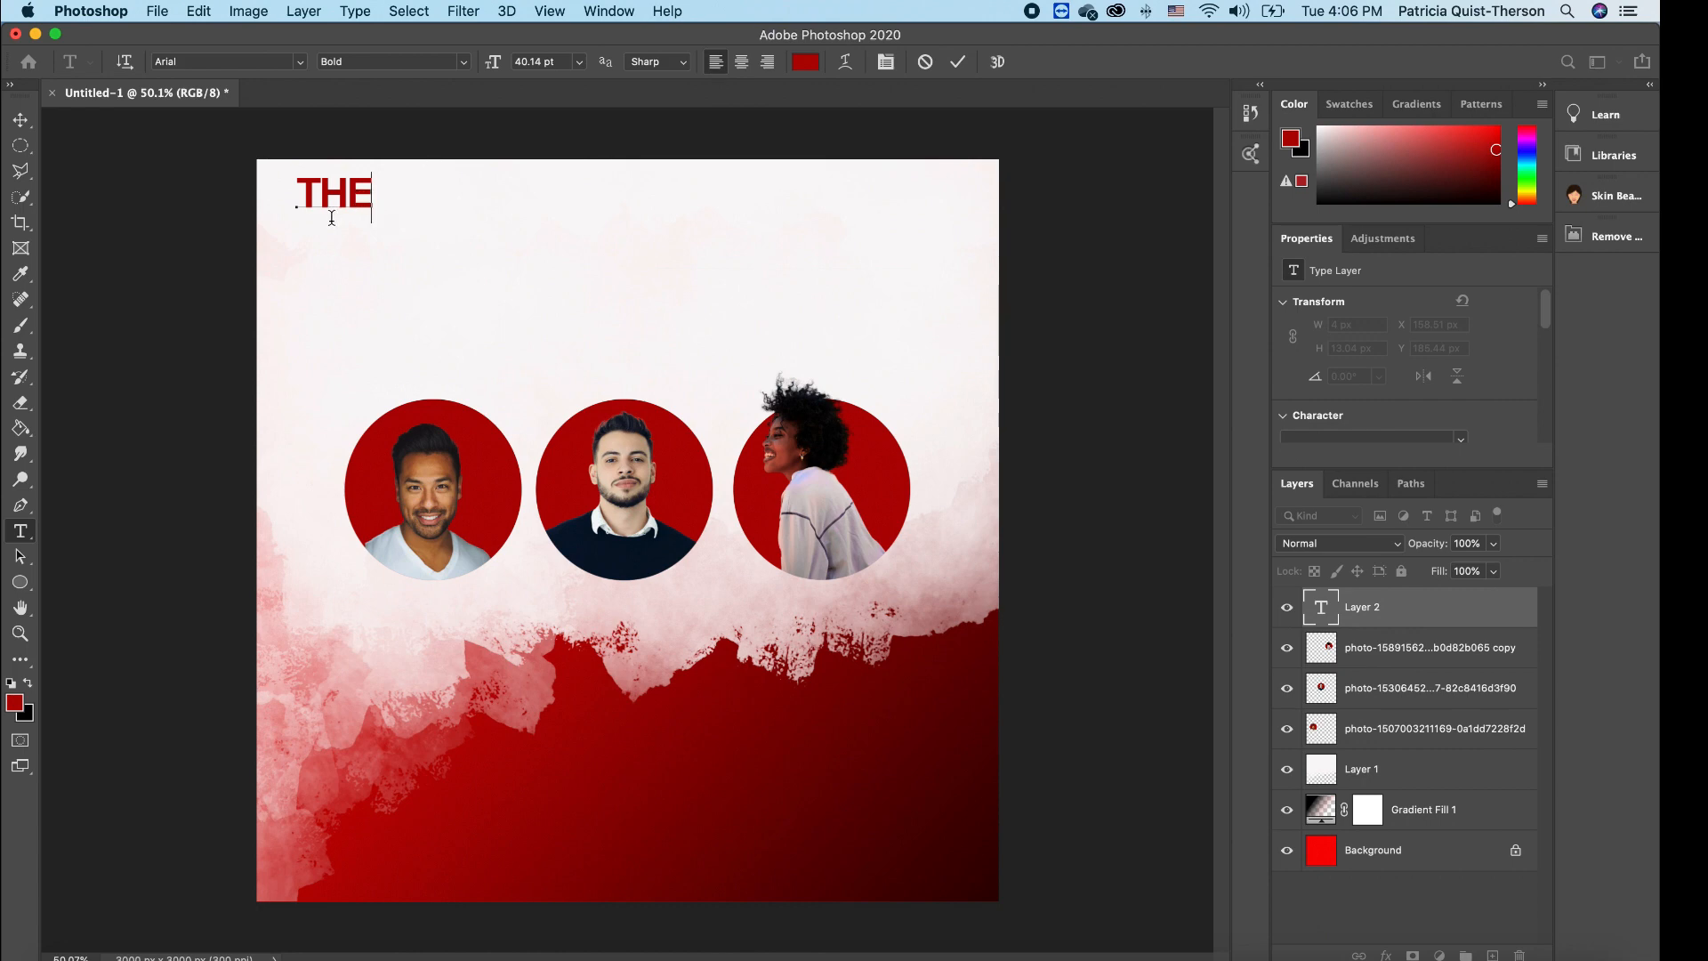
left_click_drag(373, 186, 268, 185)
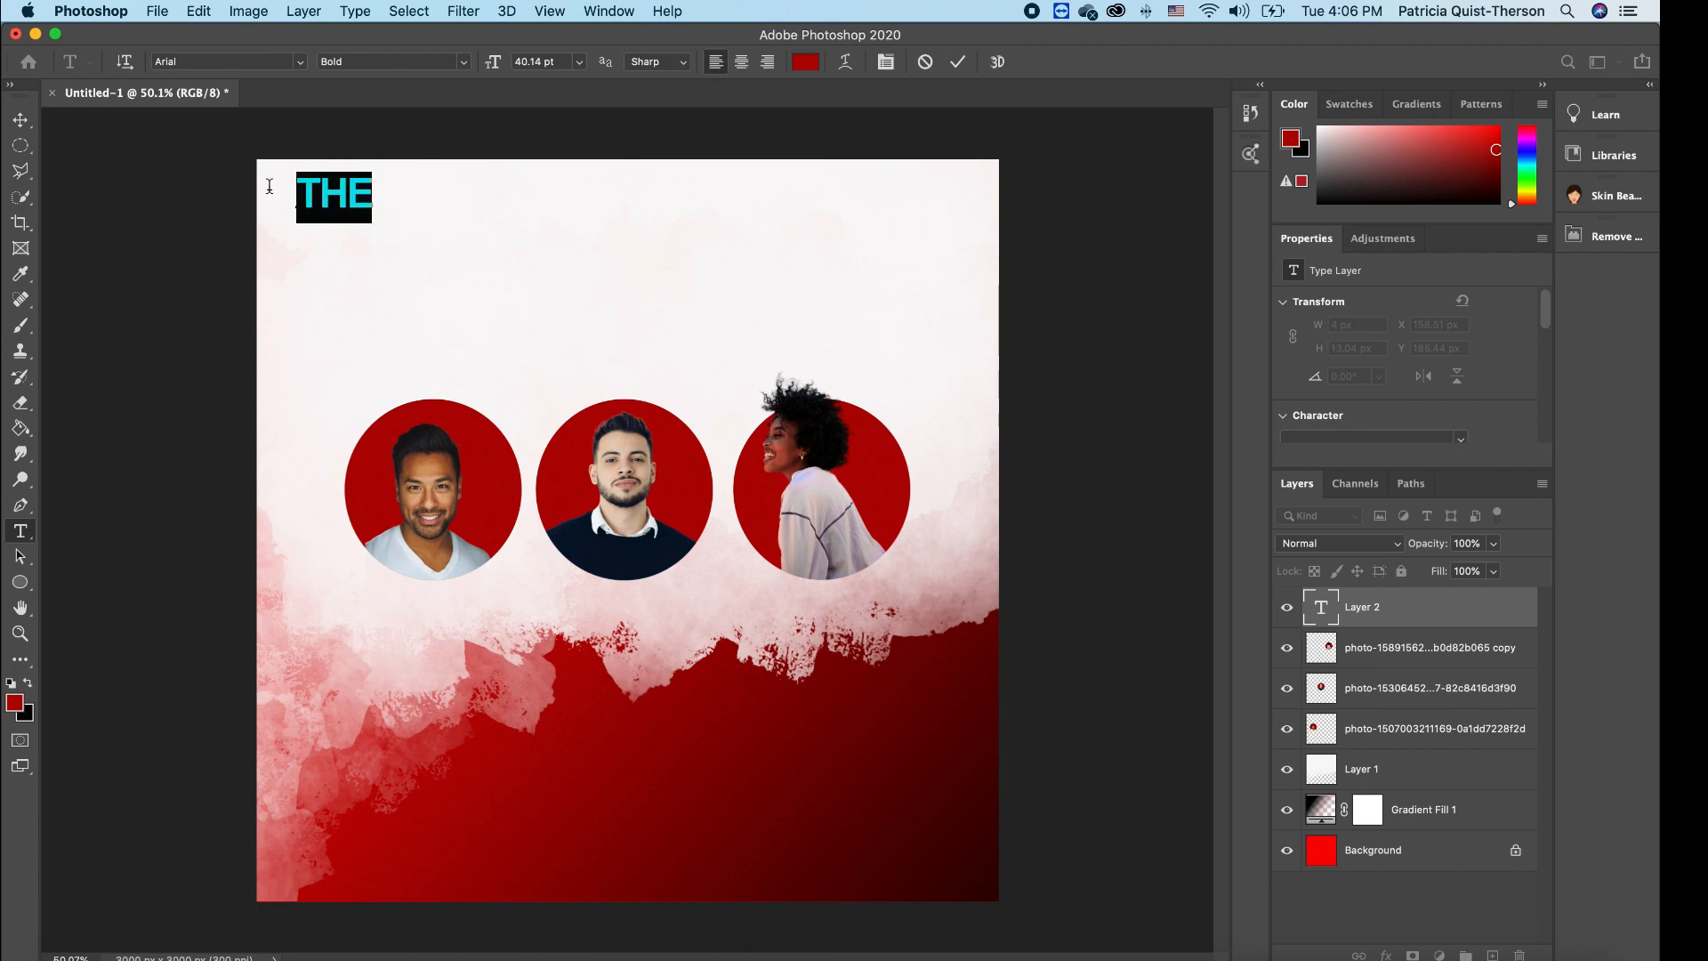
left_click(29, 685)
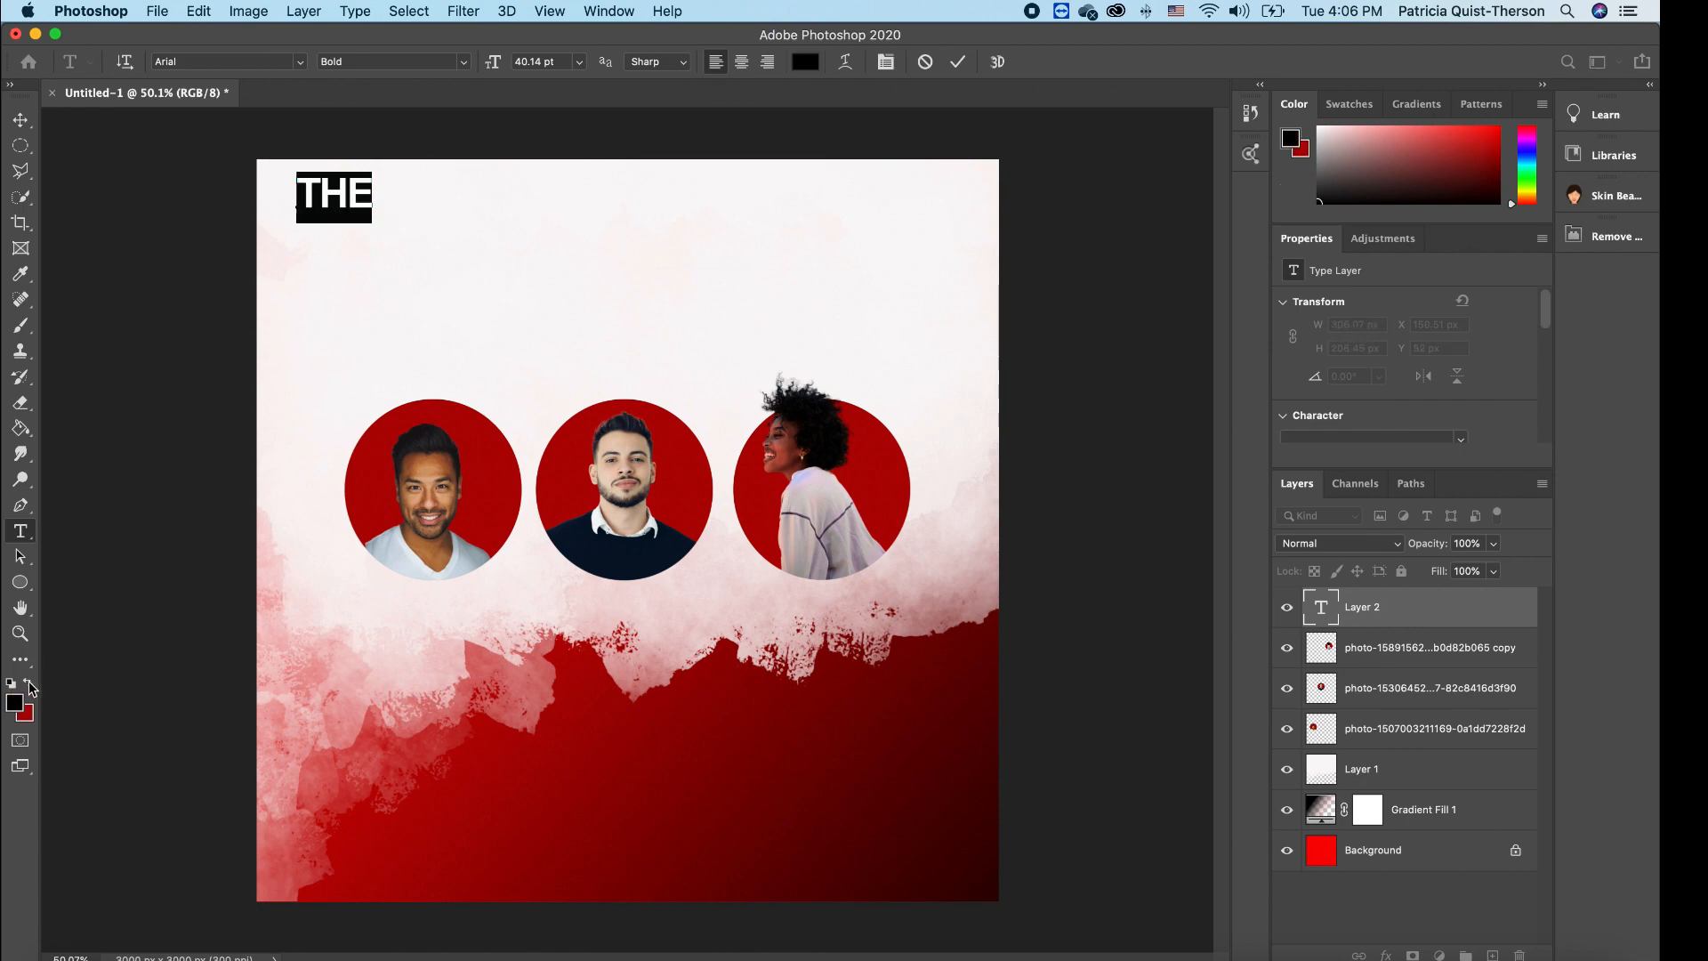
left_click(300, 64)
left_click(405, 178)
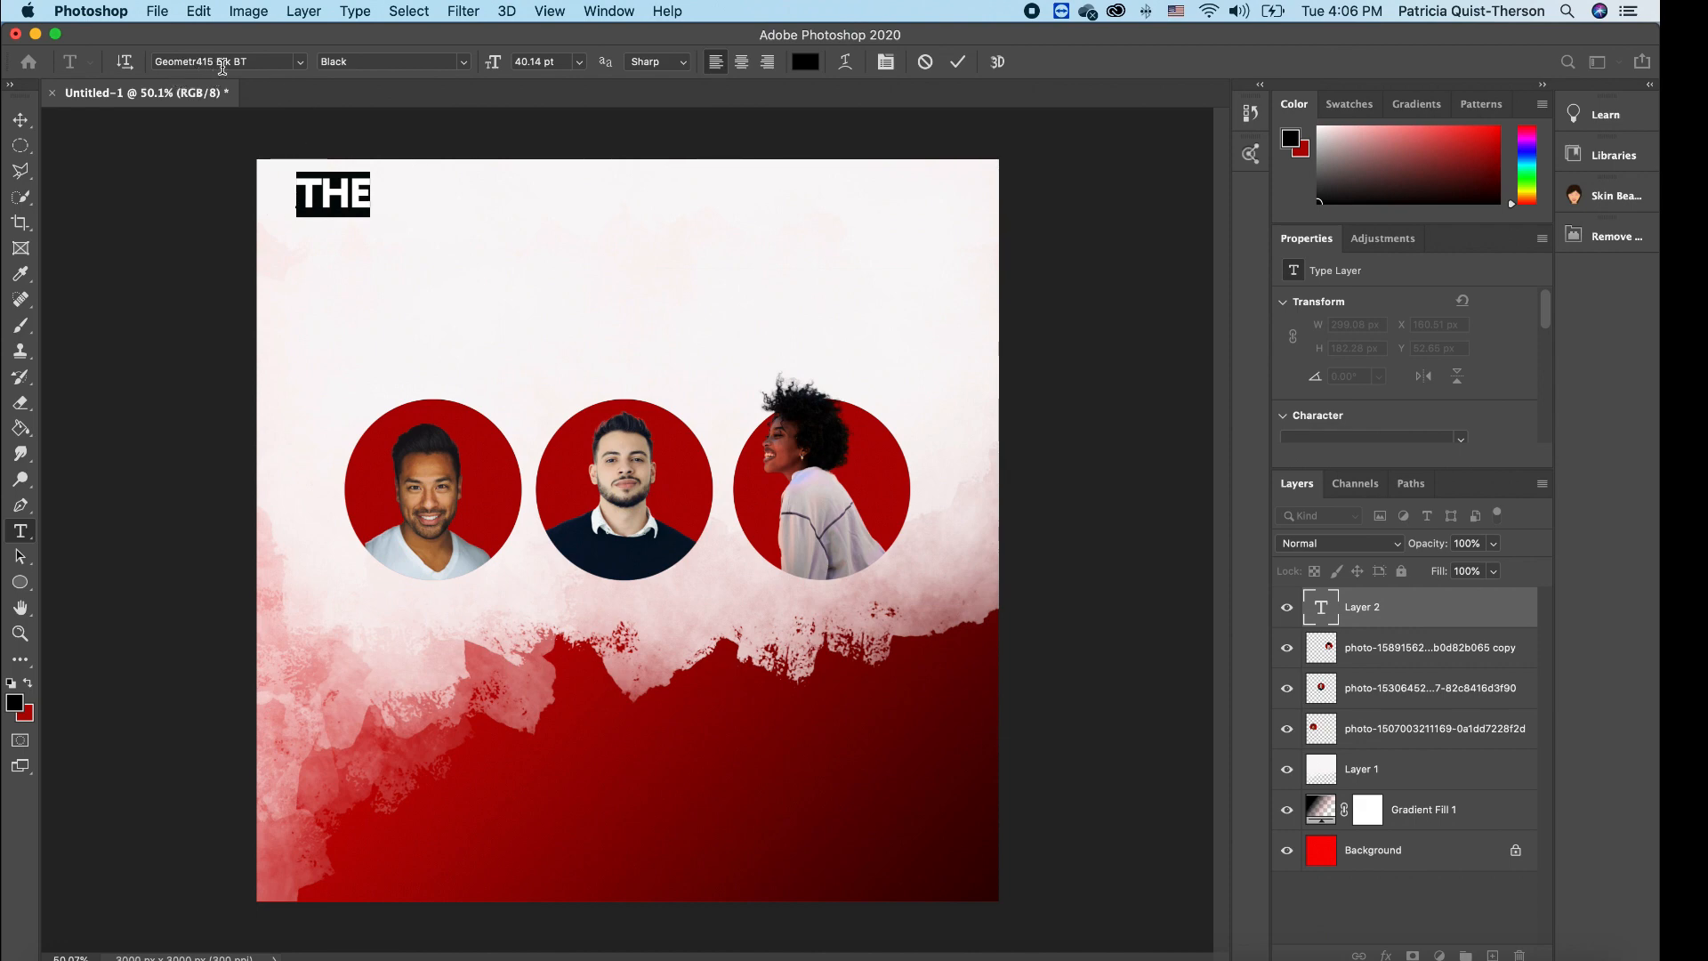
- Enlarge the 'THE' heading with Free Transform and commit it
left_click(20, 120)
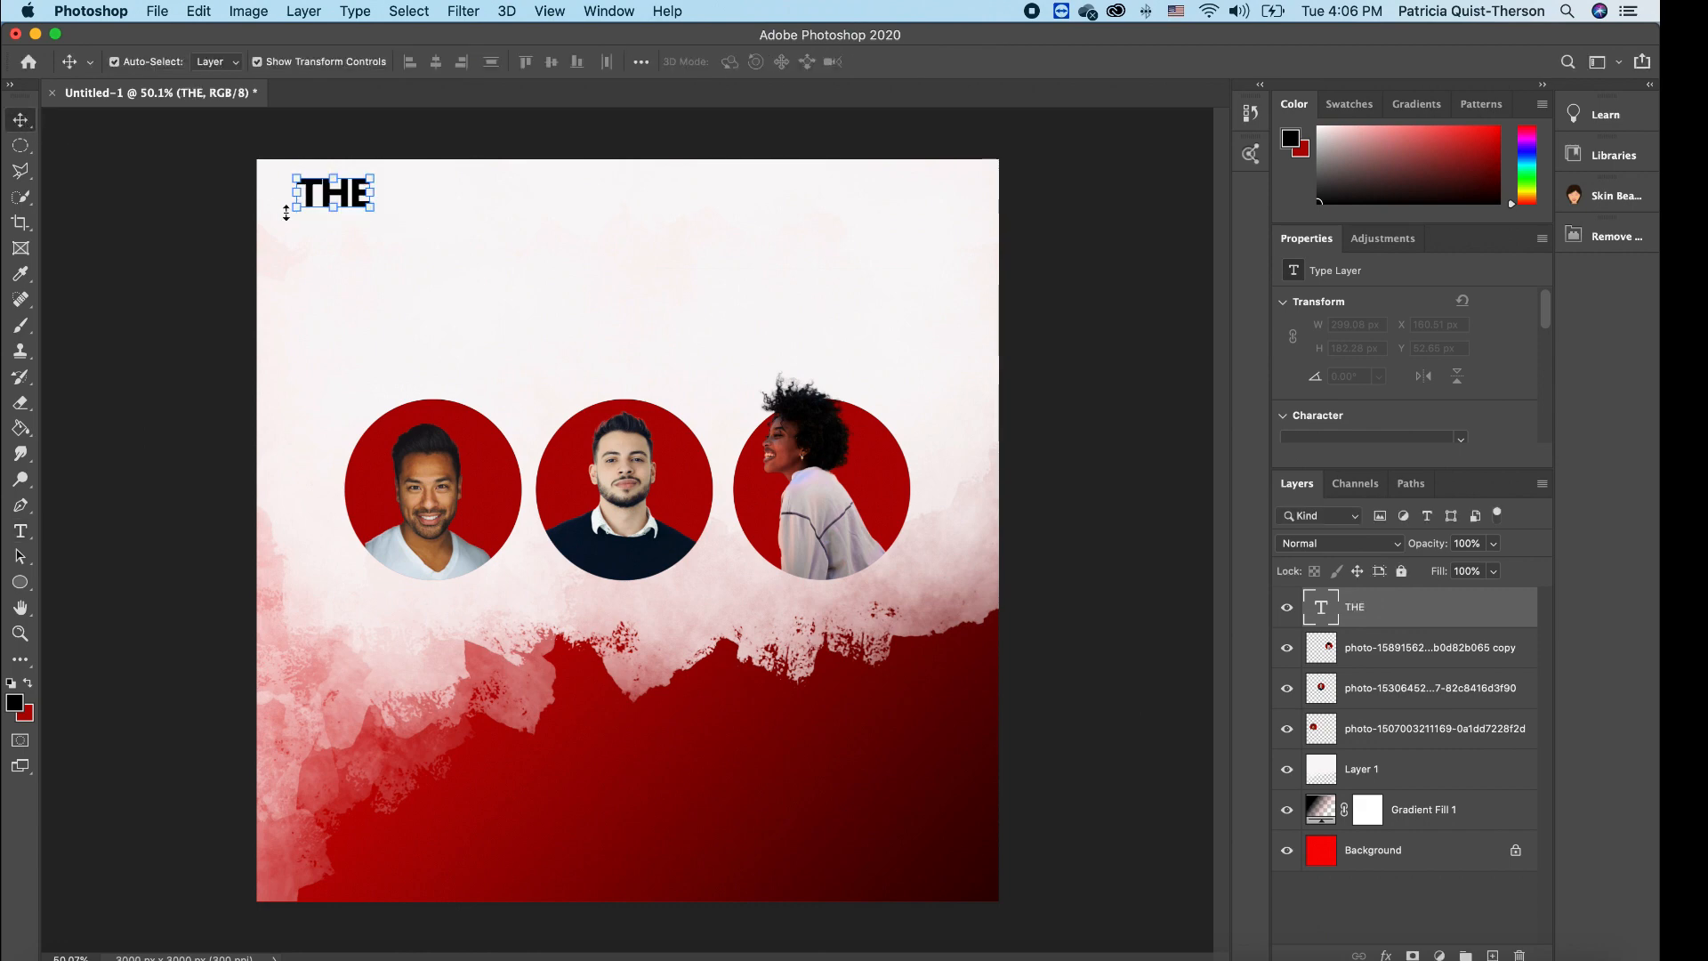
left_click_drag(295, 209, 269, 224)
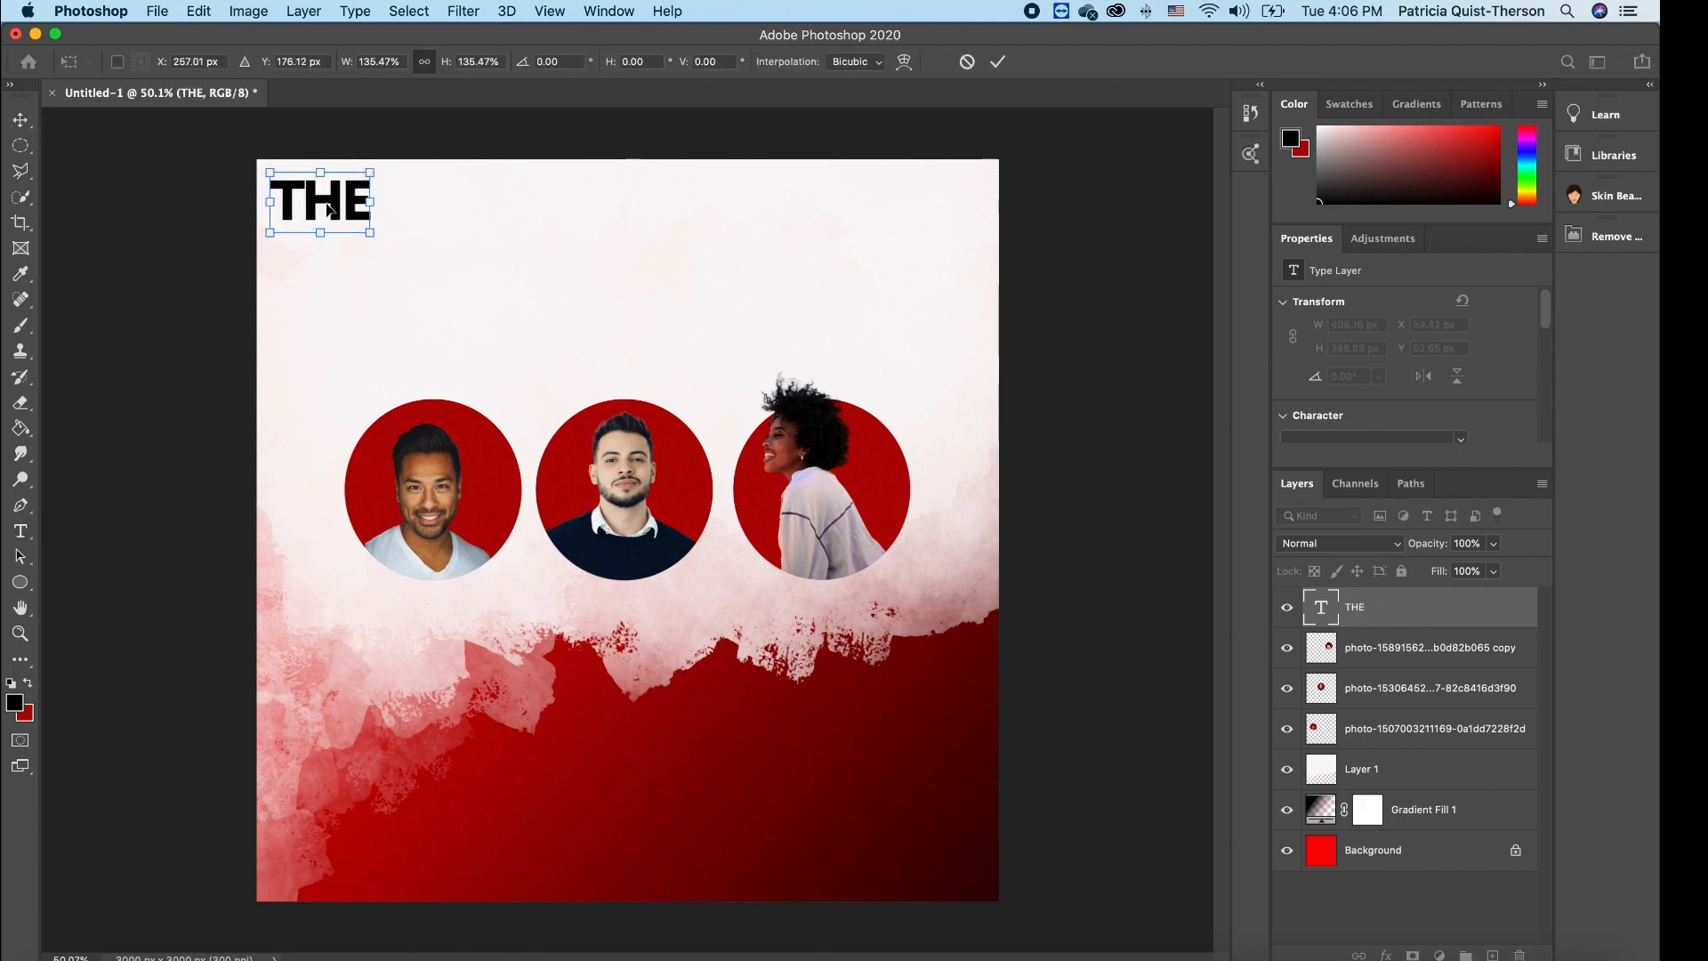
key("Return")
left_click(456, 284)
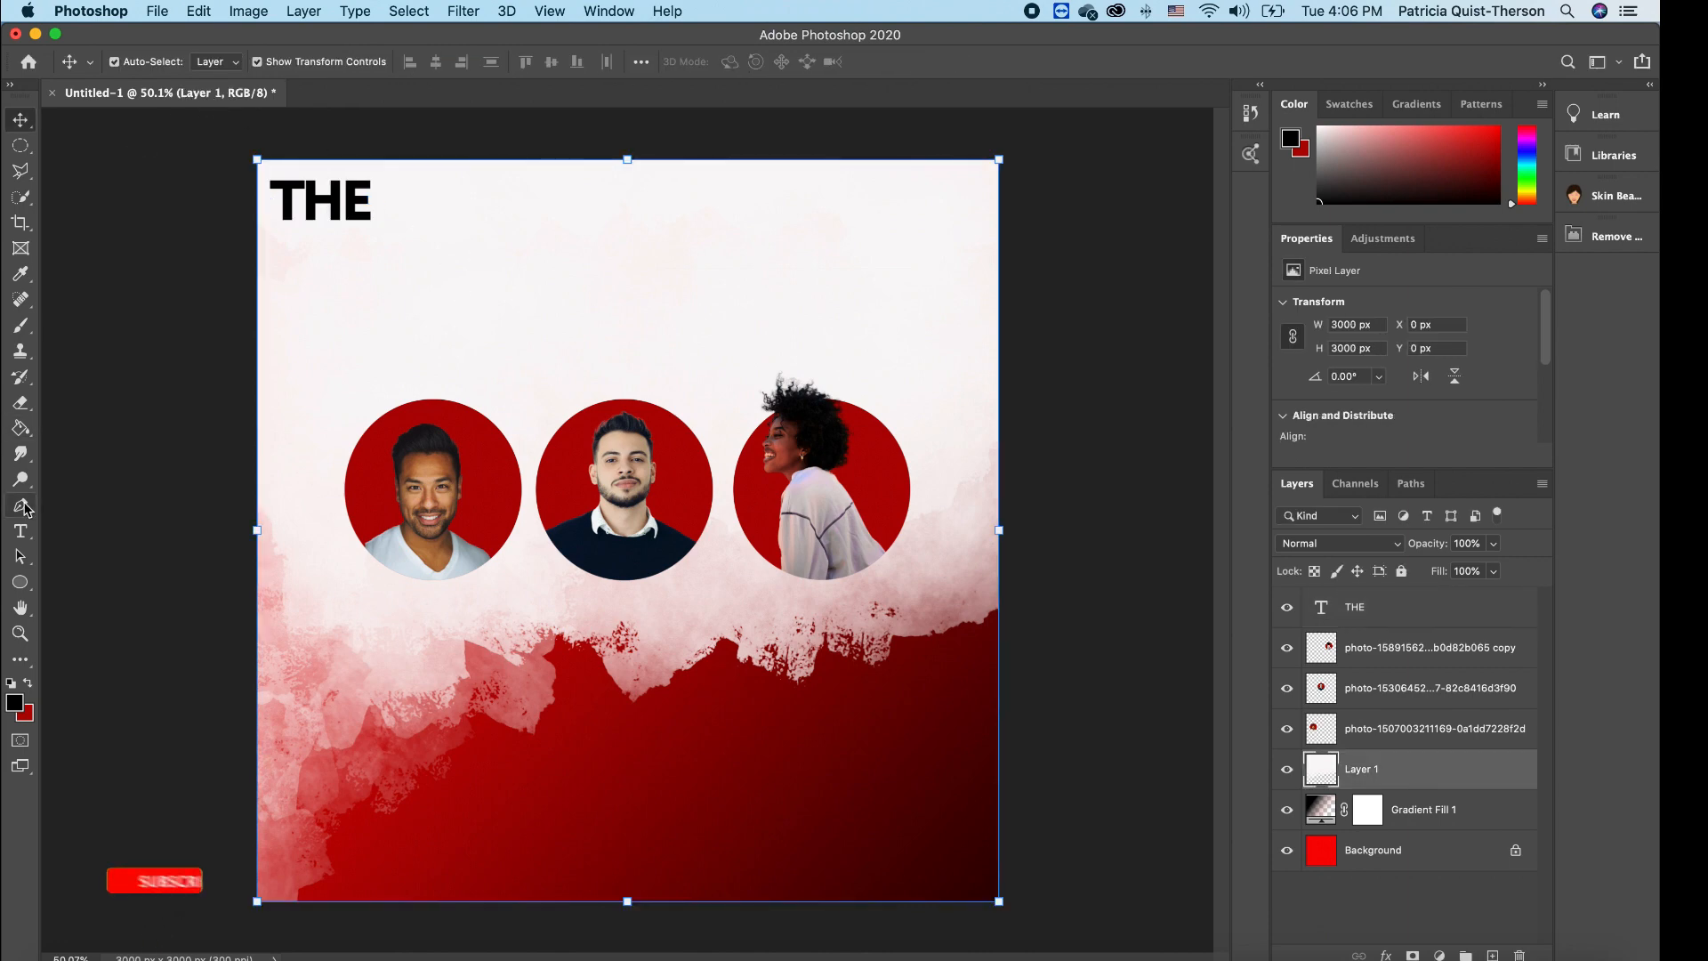
- Type 'Encounter' above the left portrait and set it in Scriptina
left_click(21, 531)
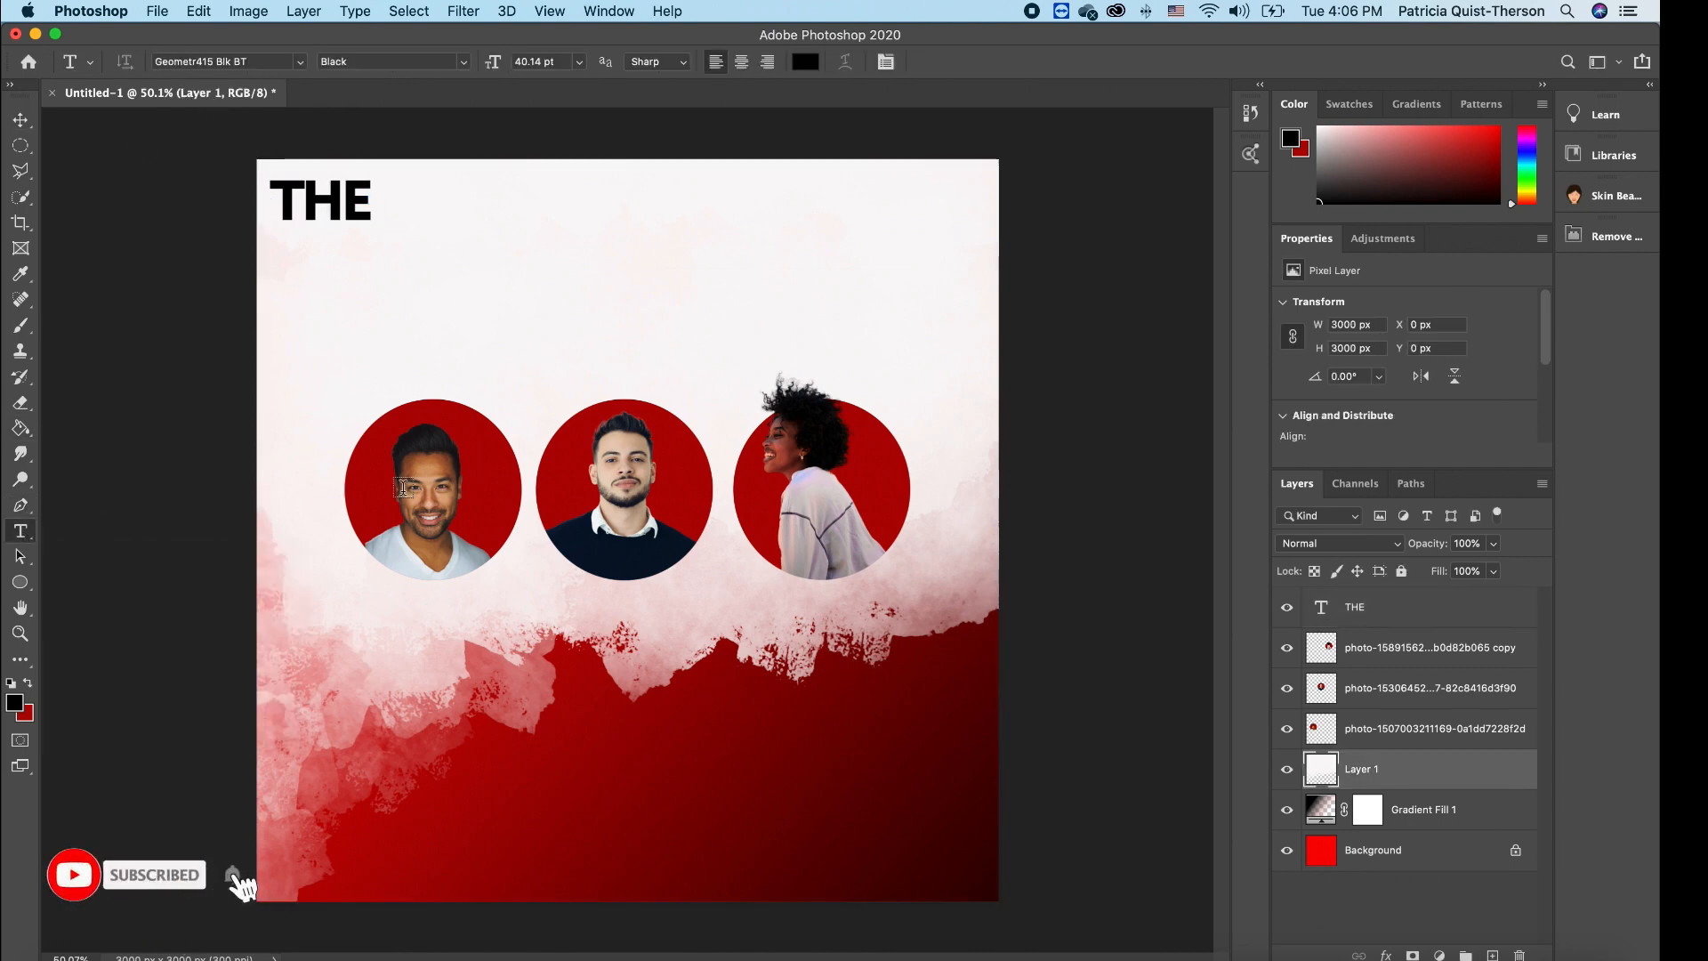
left_click(332, 337)
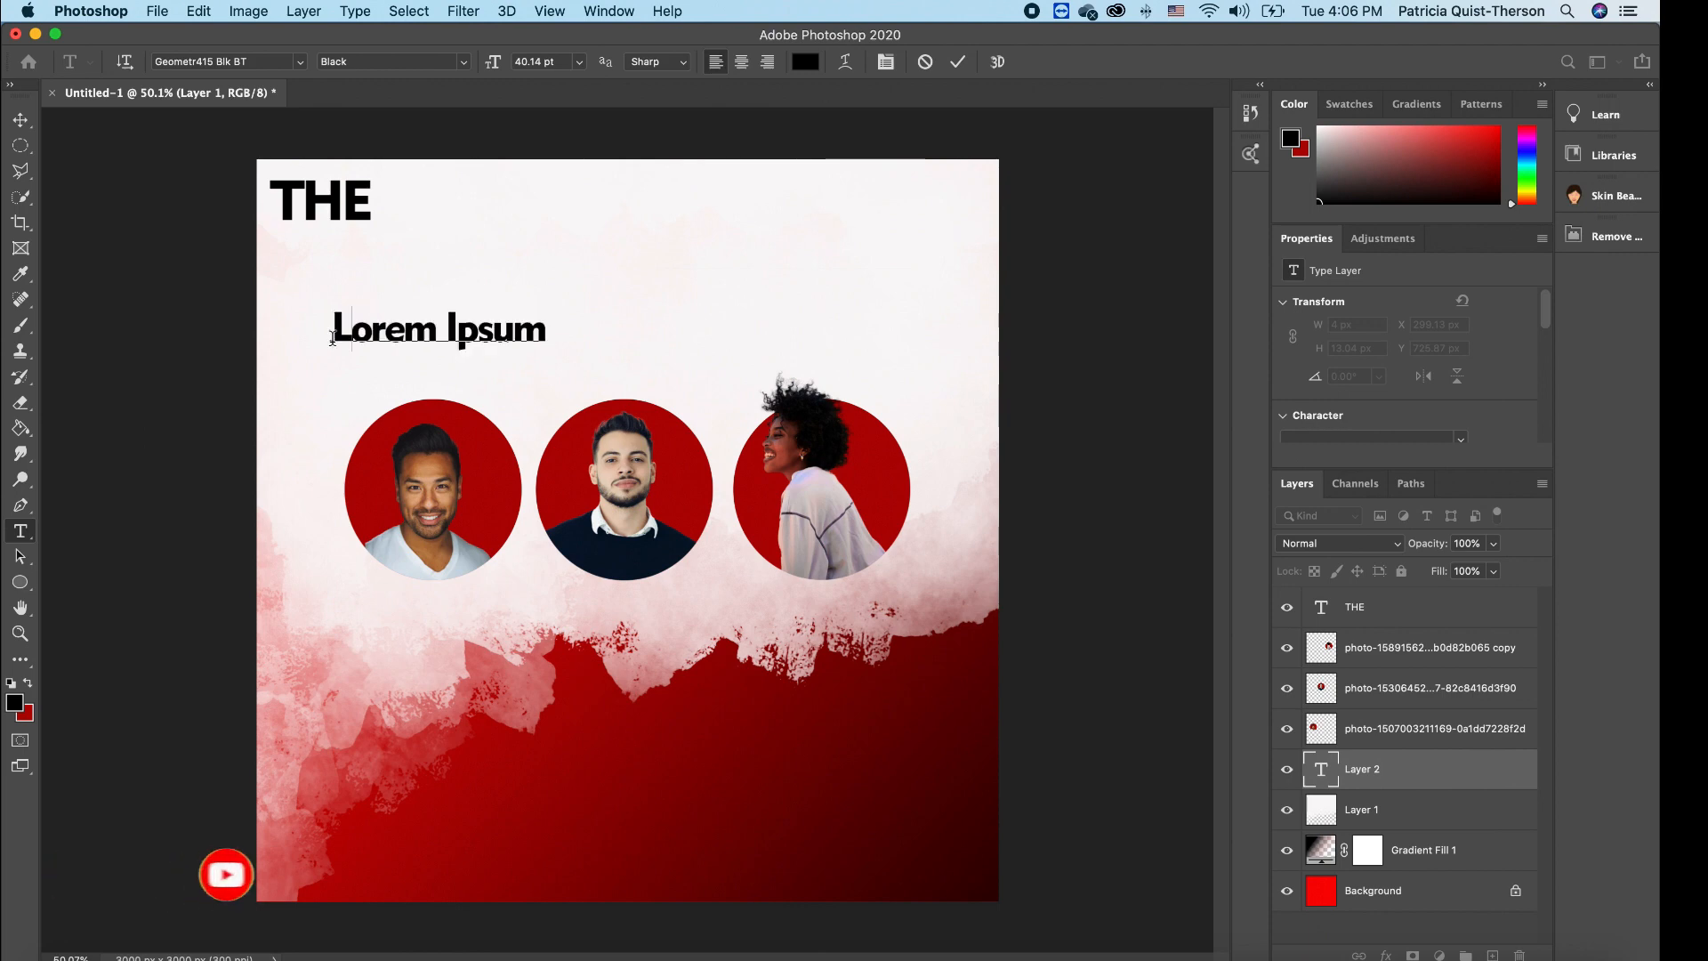
type("Encounter")
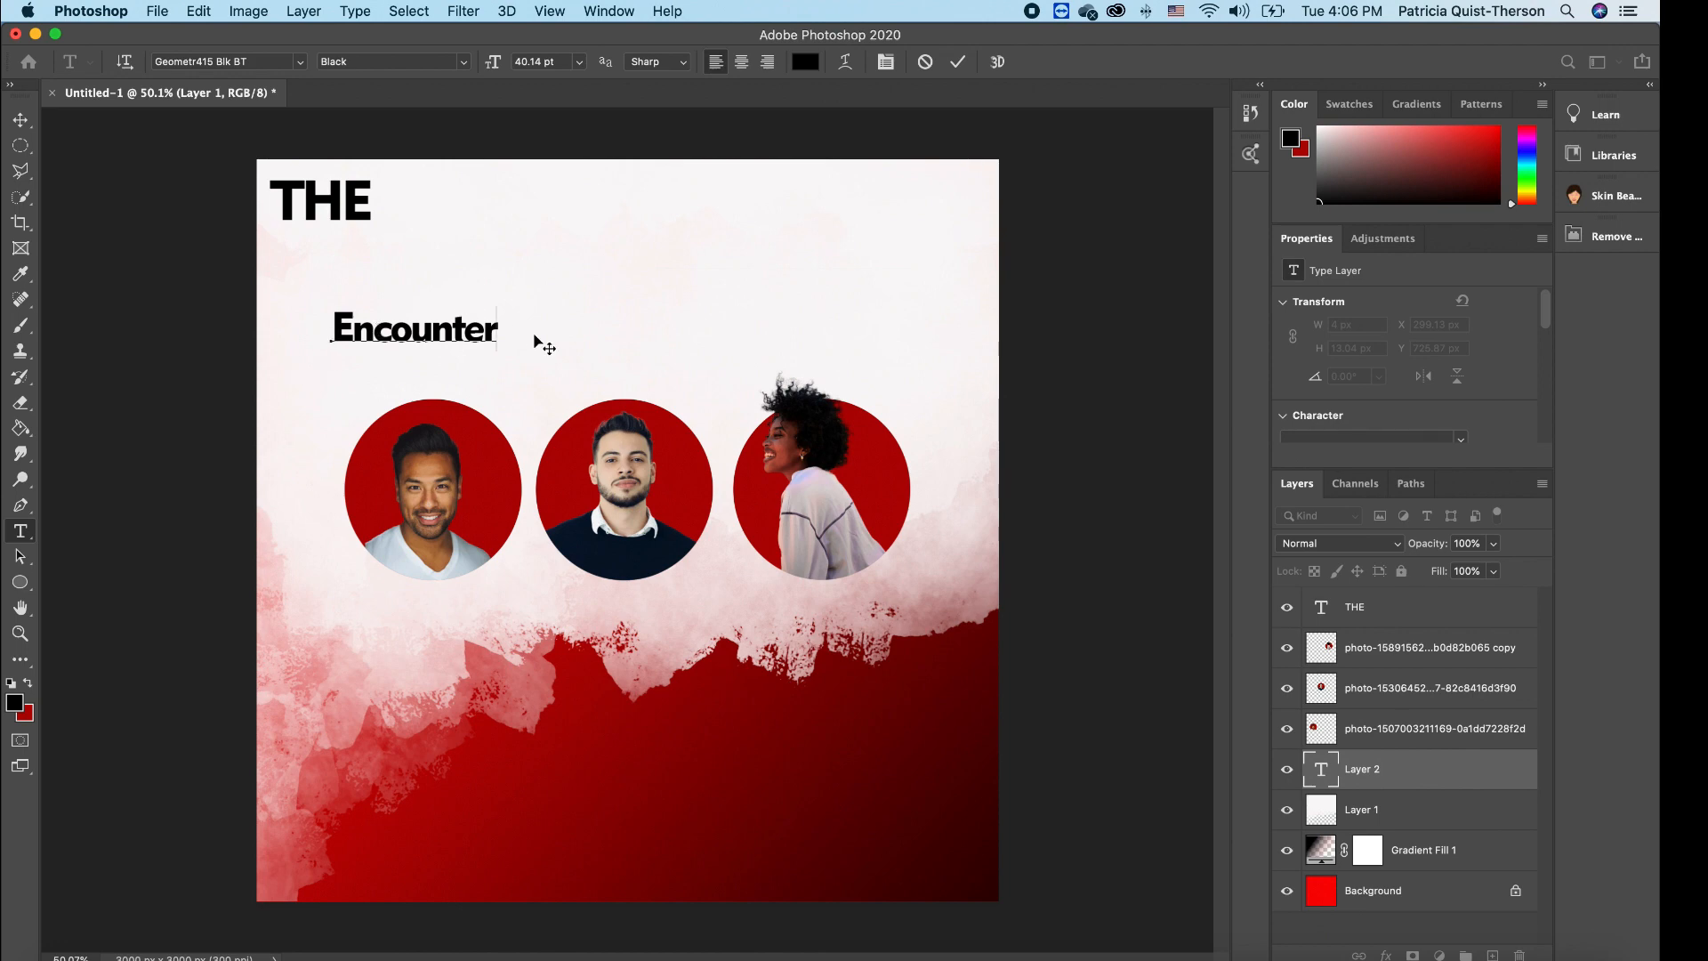
left_click_drag(499, 331, 267, 320)
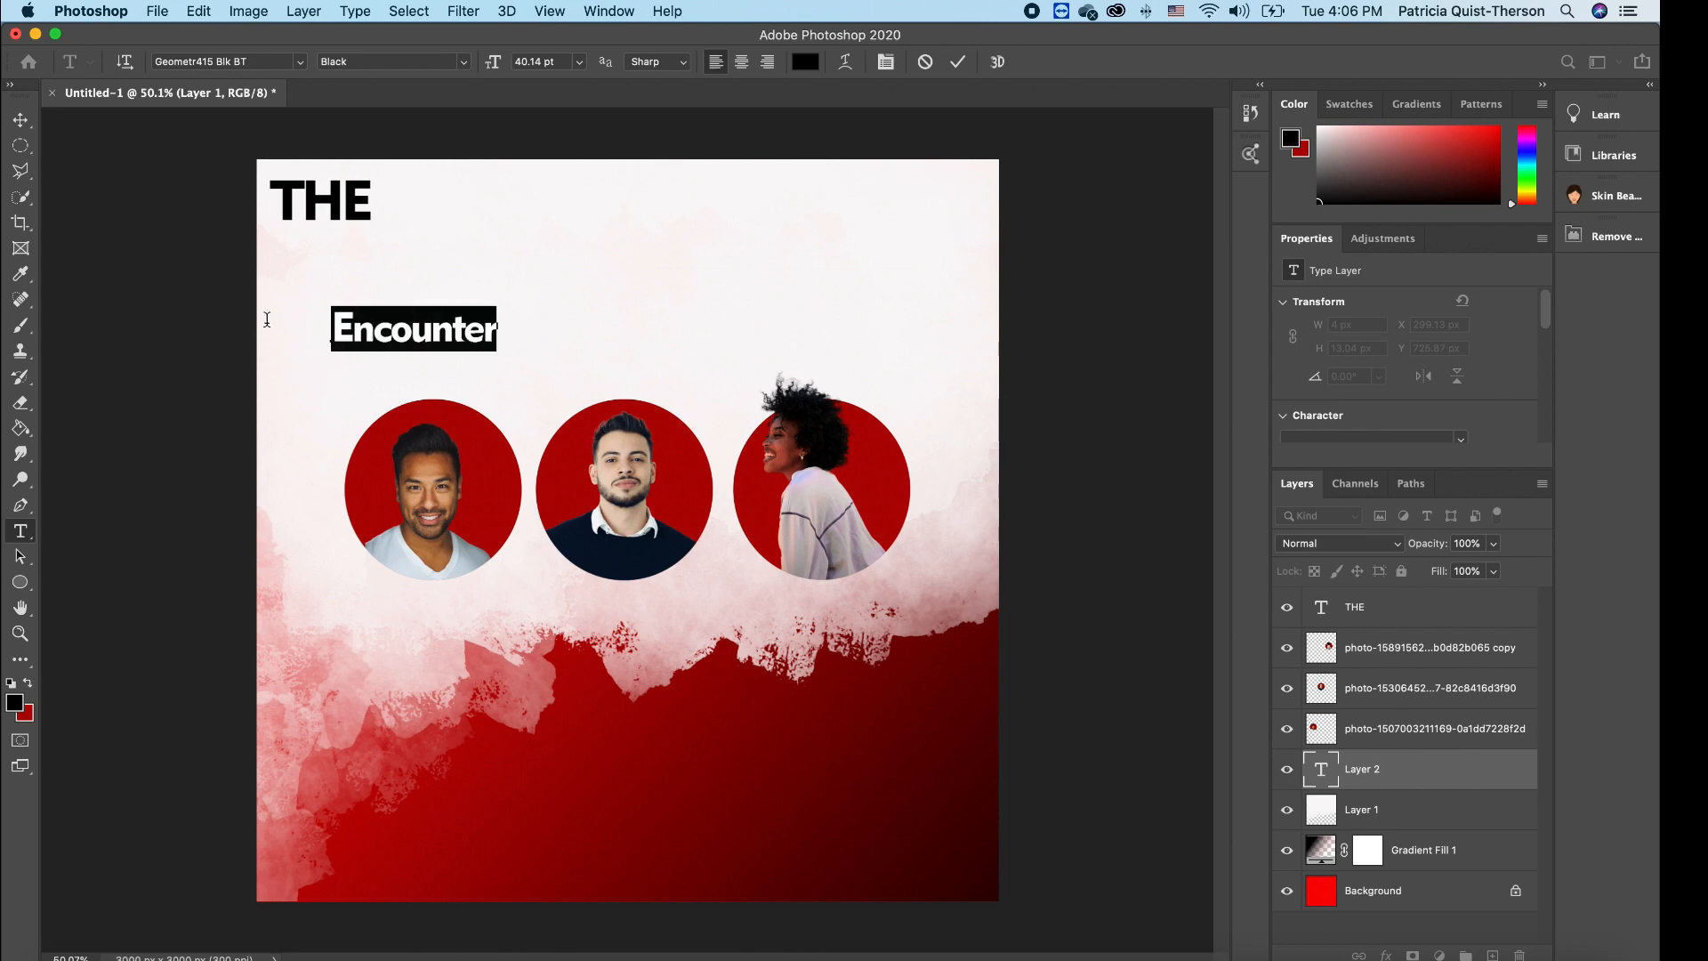
left_click(300, 61)
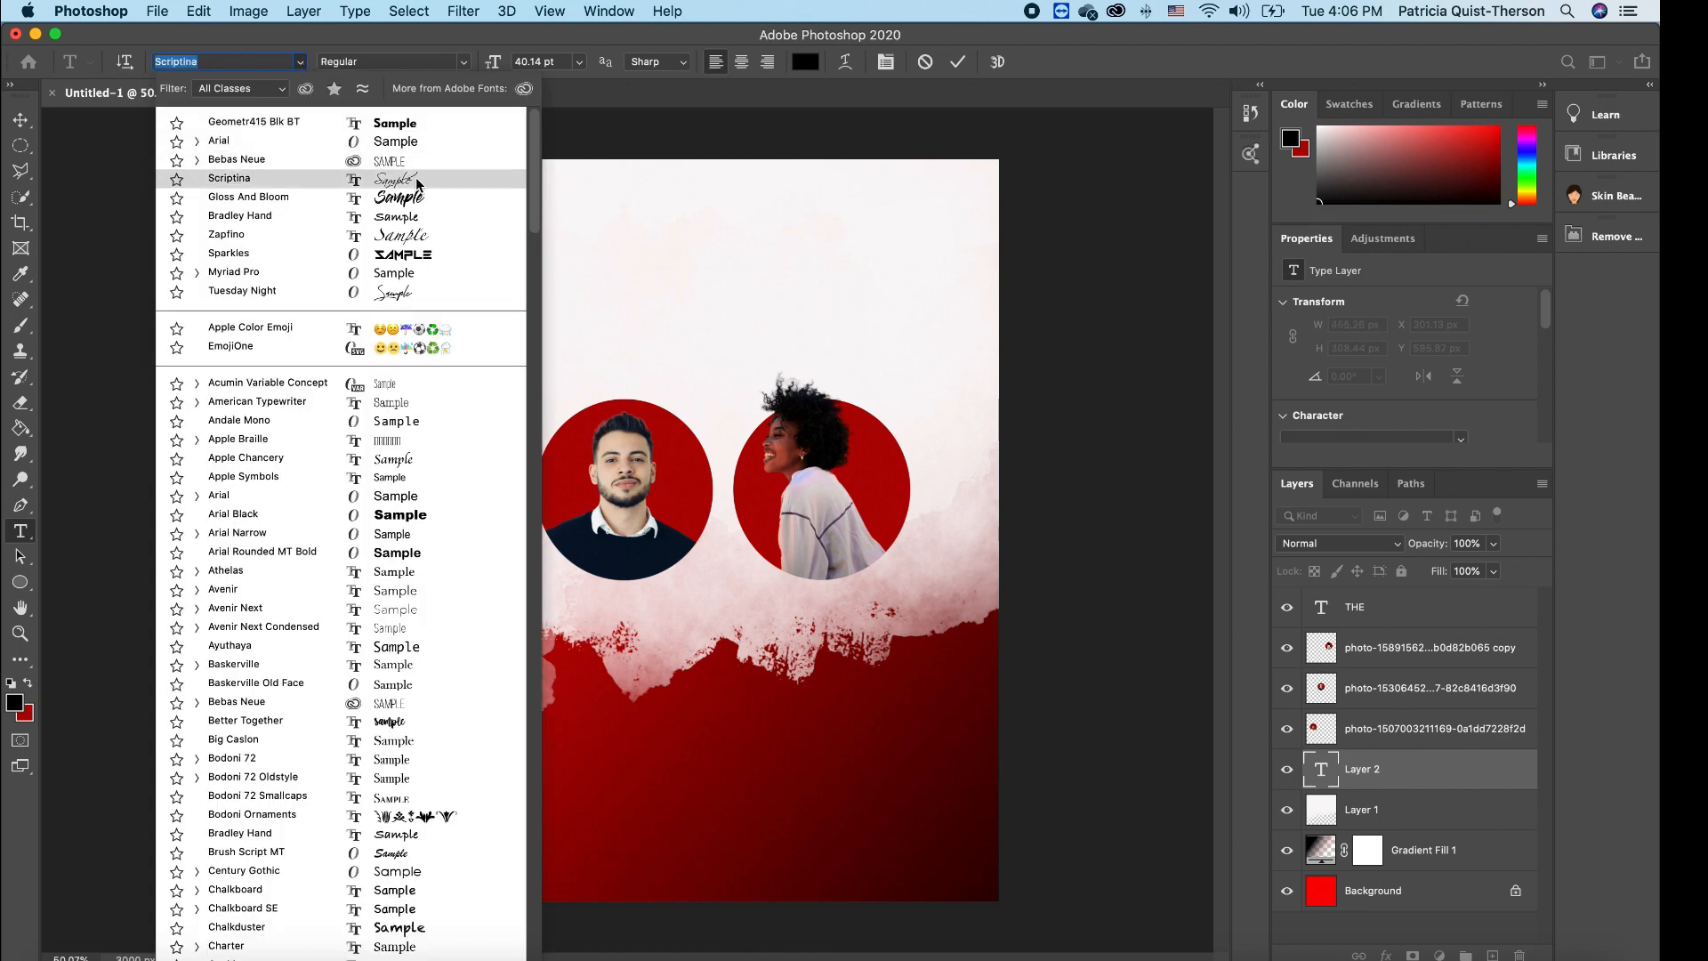
left_click(417, 181)
left_click(20, 120)
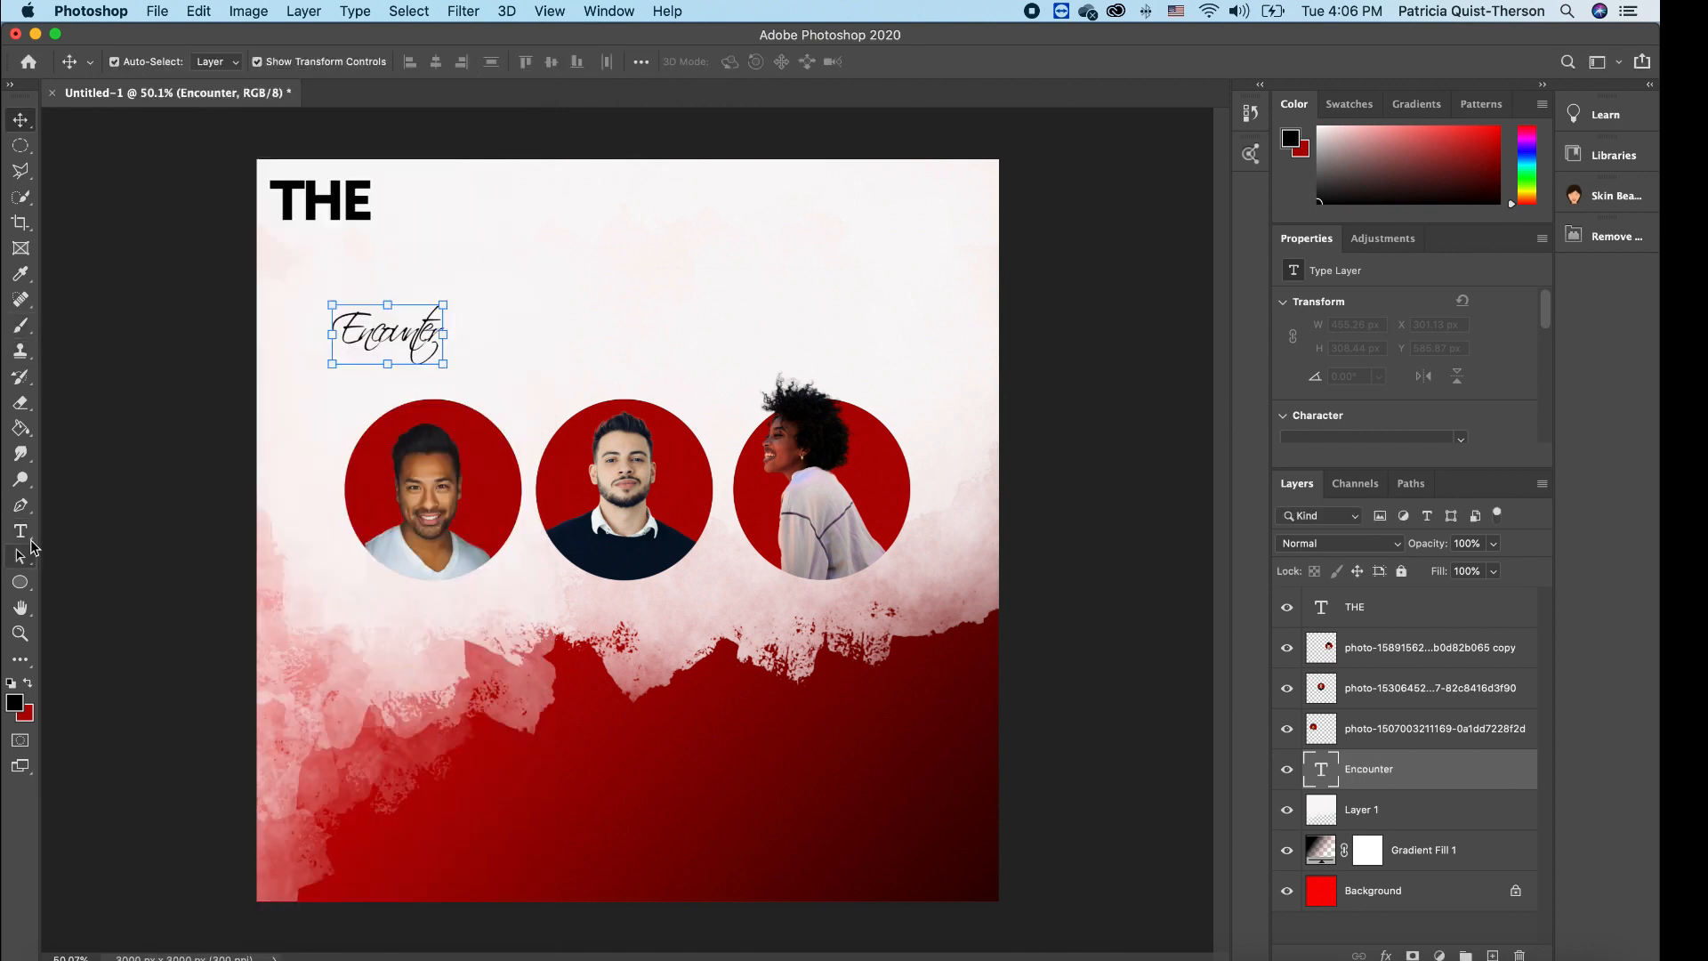
- Make the Encounter text red
left_click(20, 531)
left_click(431, 332)
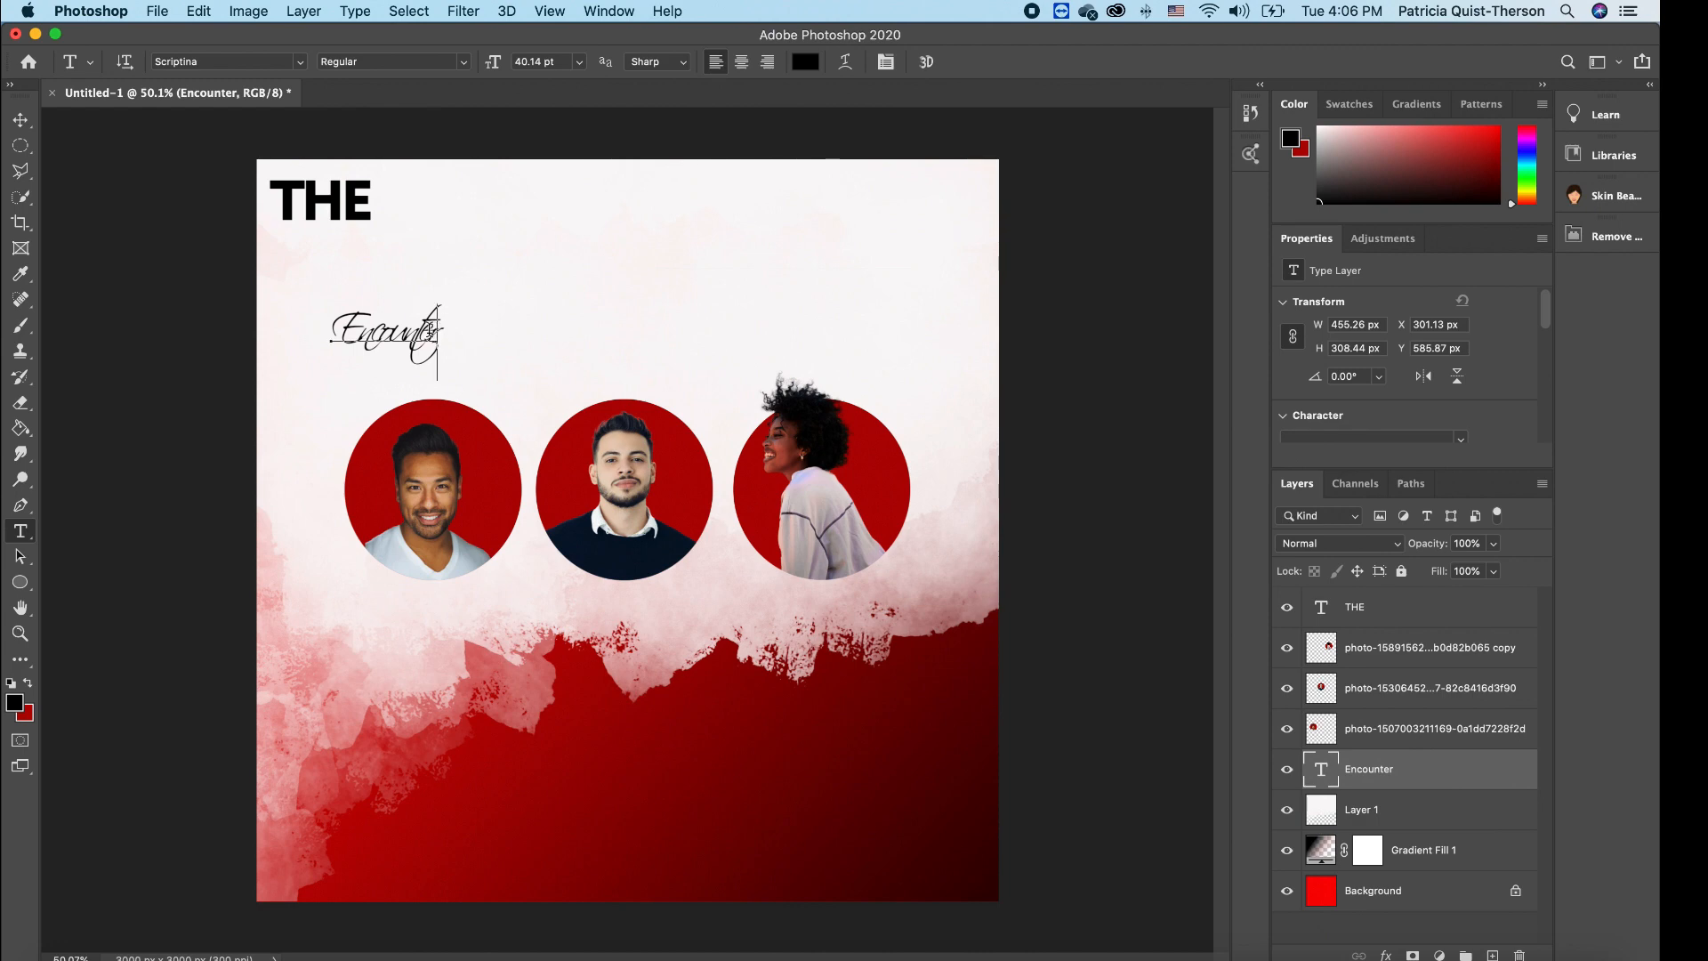
double_click(431, 332)
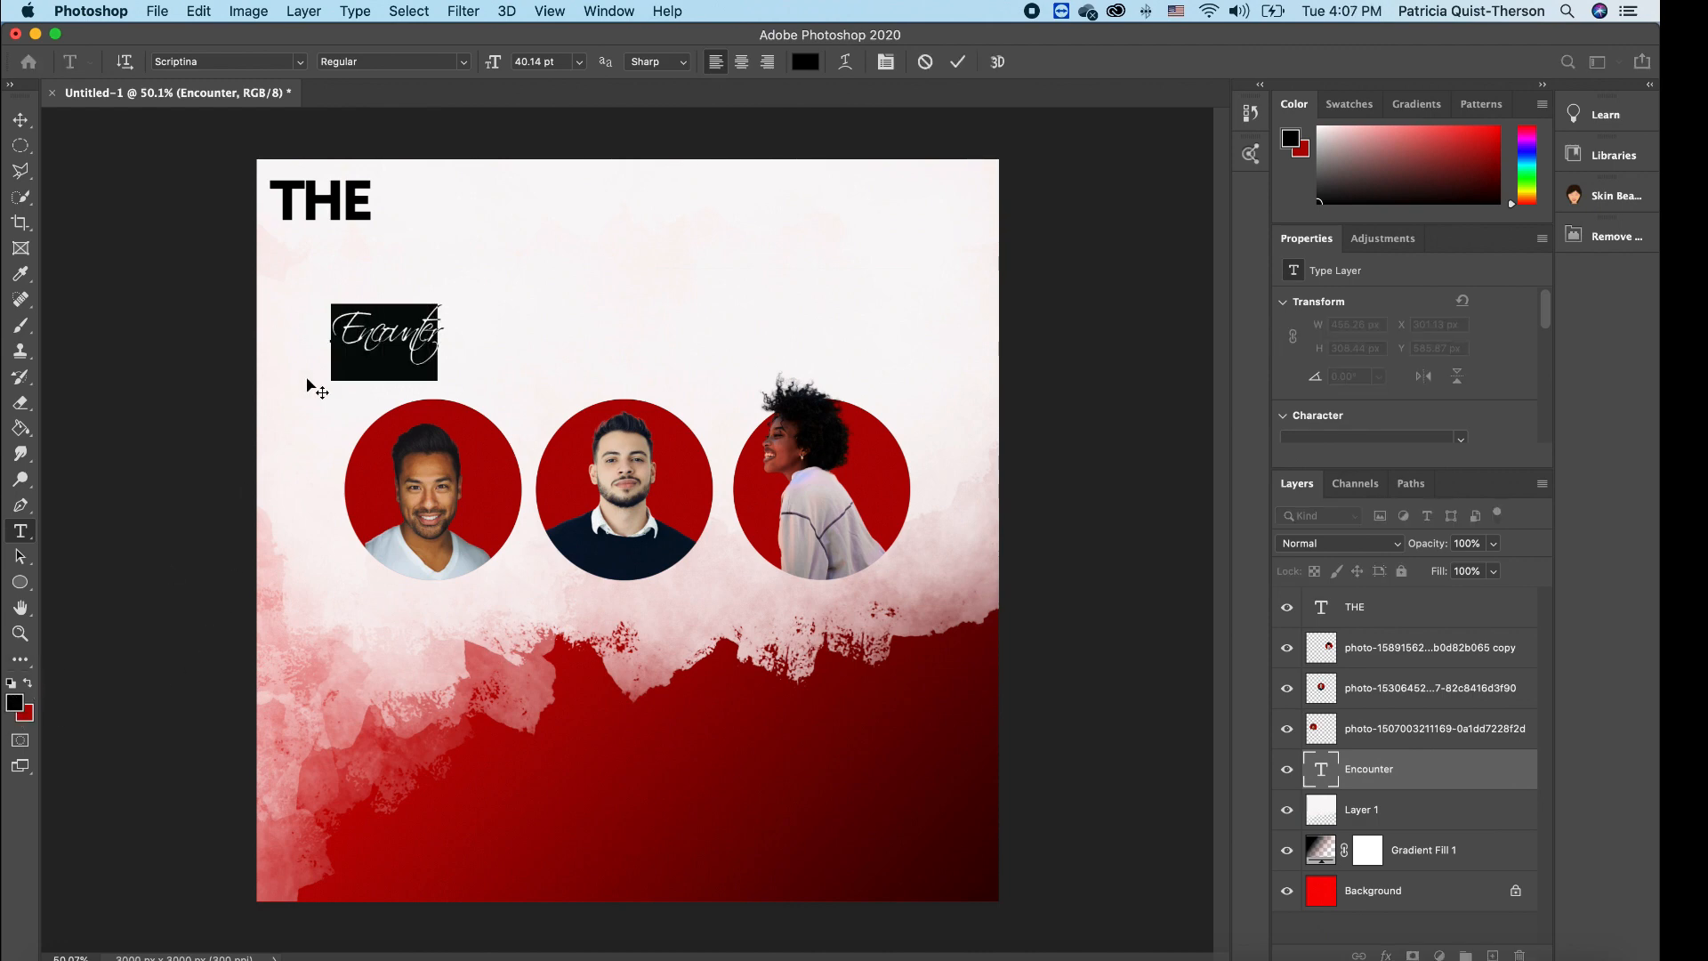
left_click(30, 685)
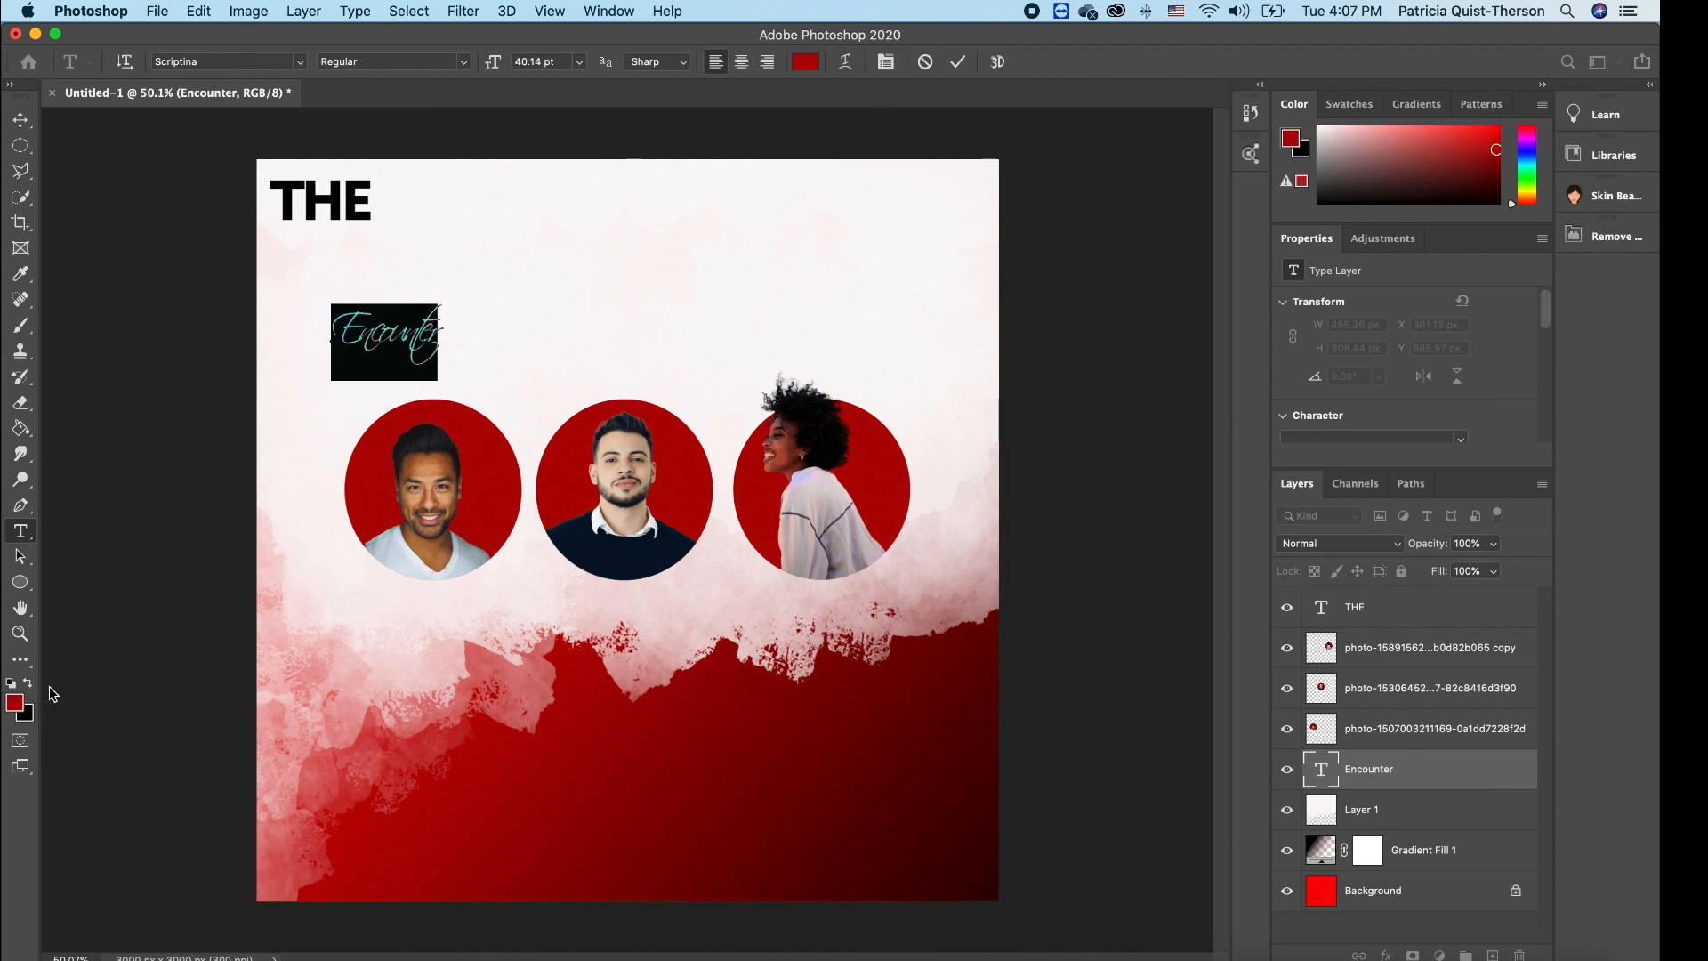
left_click(20, 119)
- Scale Encounter to about 465% and place it across the top above the portraits
left_click_drag(442, 304, 728, 332)
left_click_drag(818, 165, 867, 135)
left_click_drag(753, 277, 722, 289)
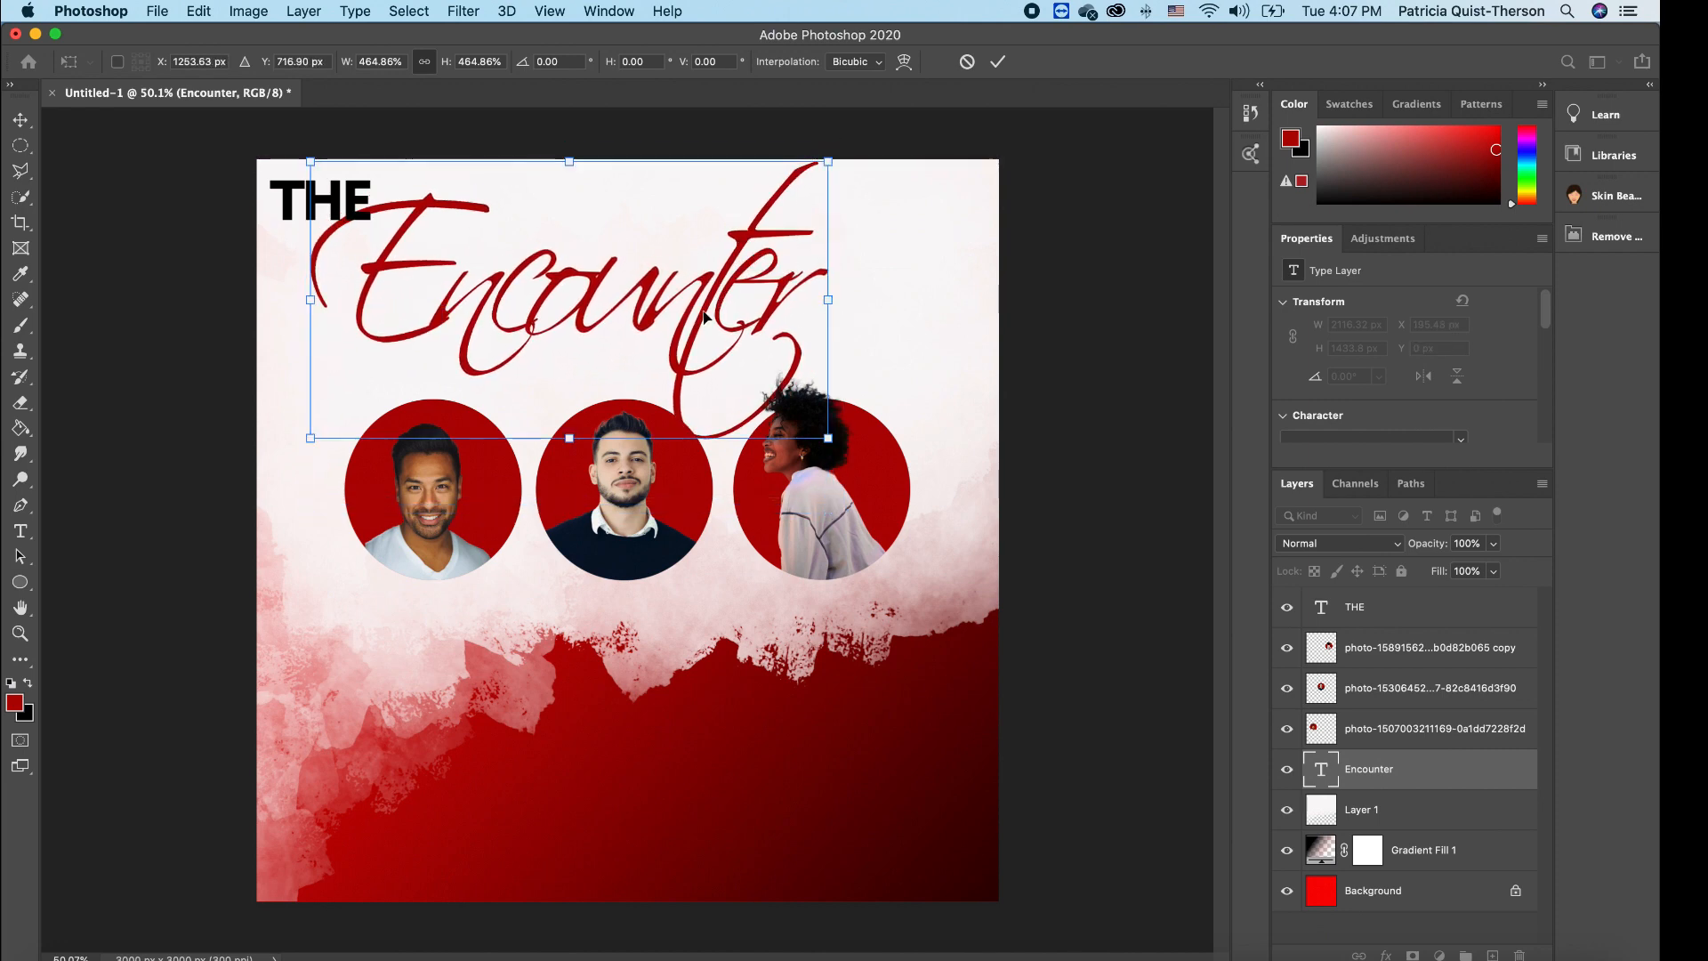
key("Return")
left_click(931, 352)
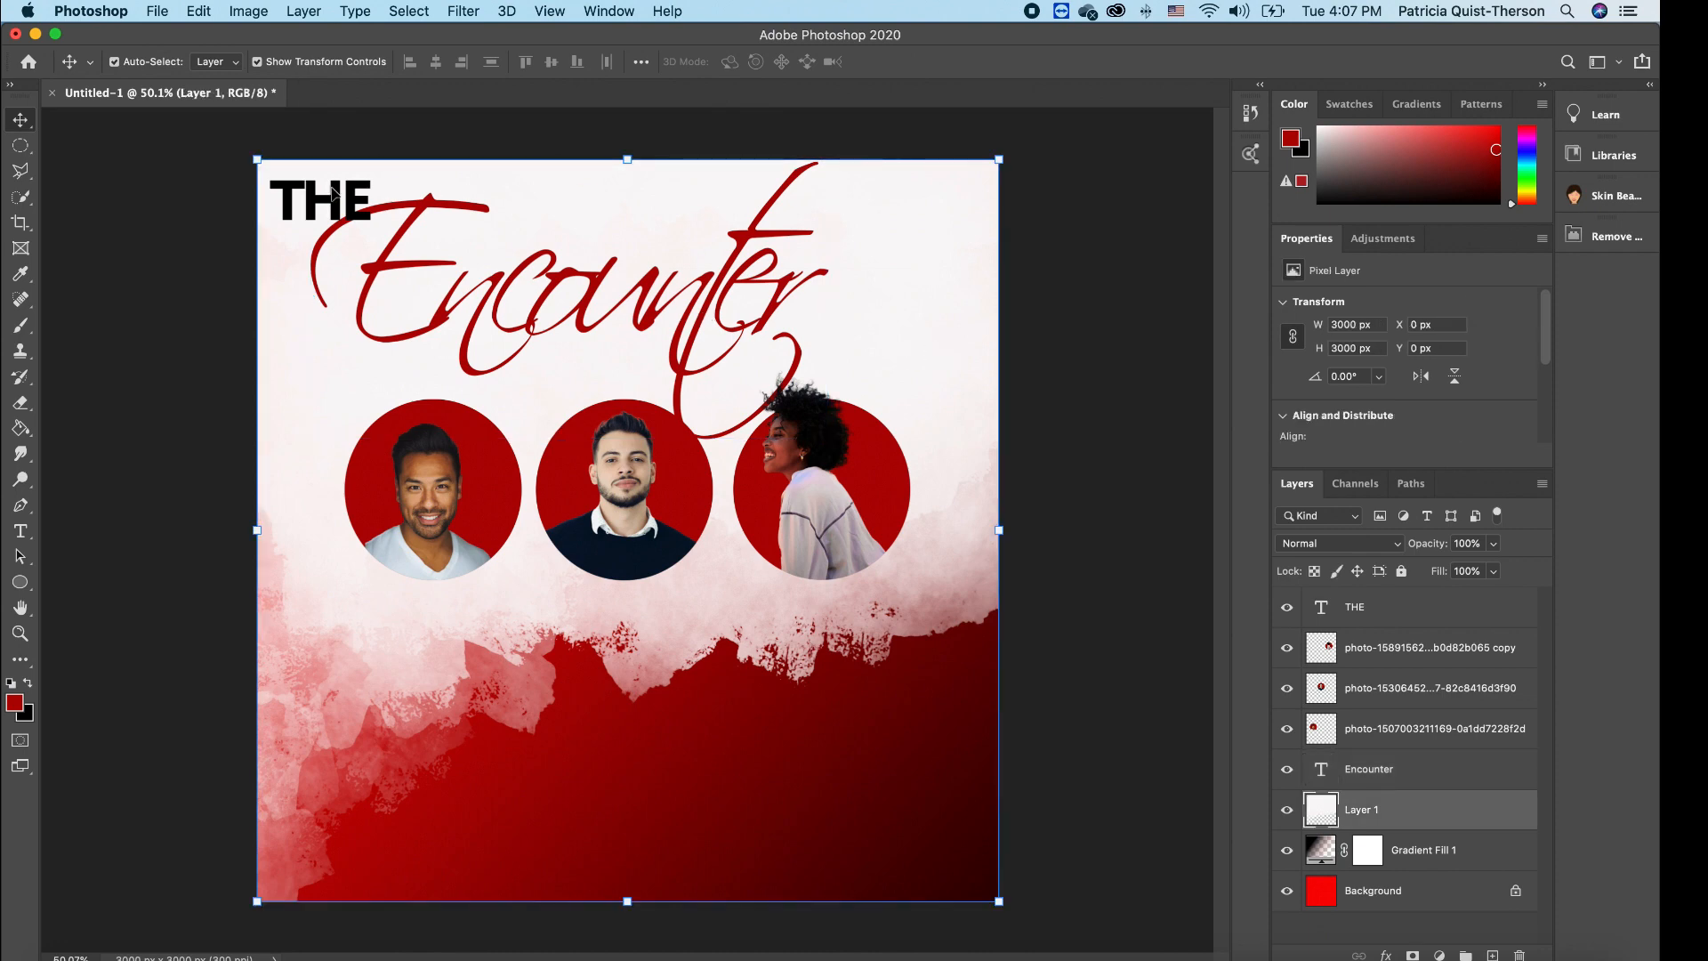
- Nudge THE slightly lower and move the Encounter layer above THE in the stack
left_click_drag(336, 196, 334, 215)
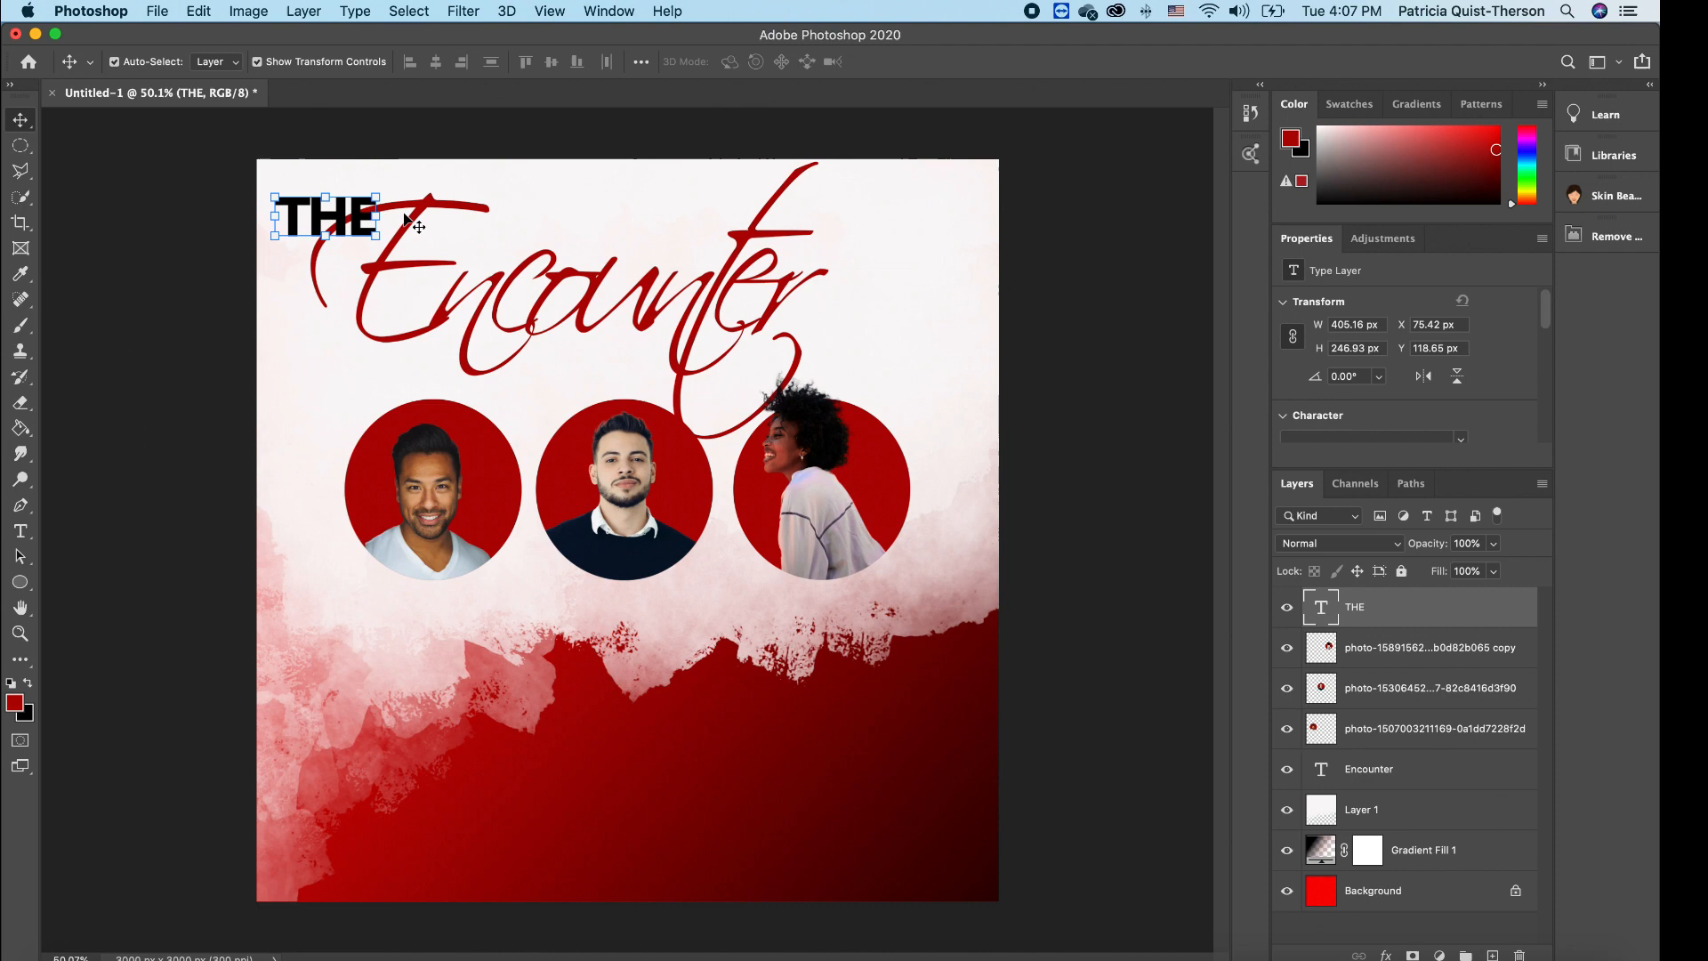
left_click(627, 256)
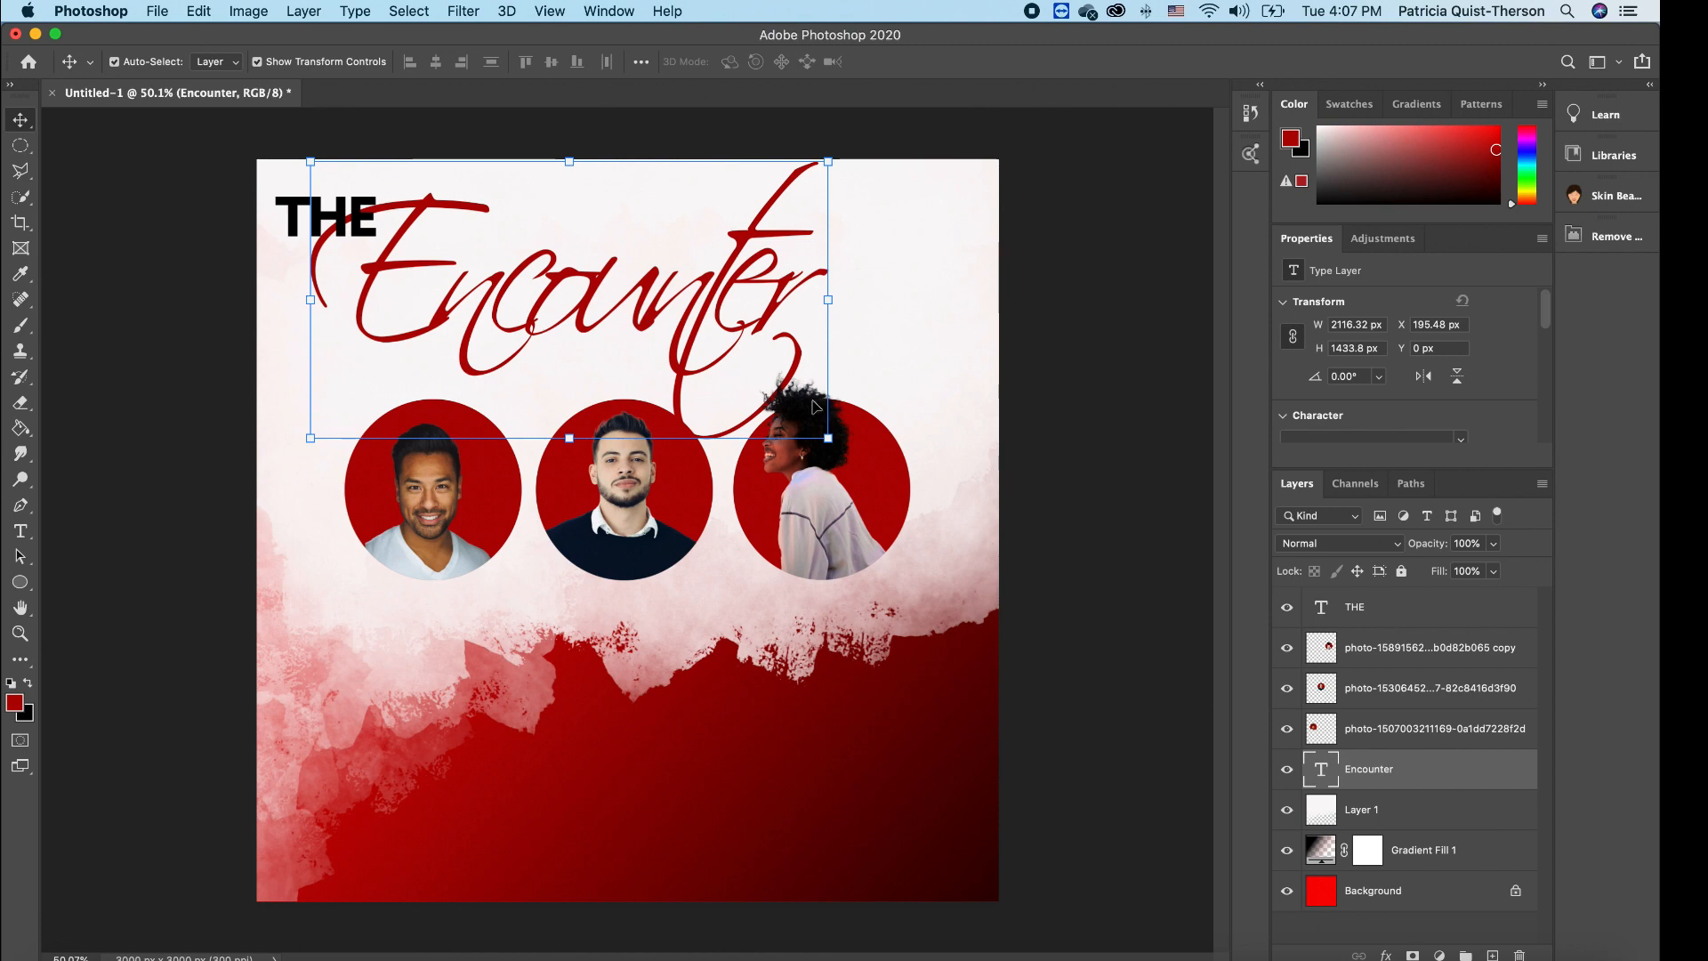
left_click_drag(1388, 771, 1405, 618)
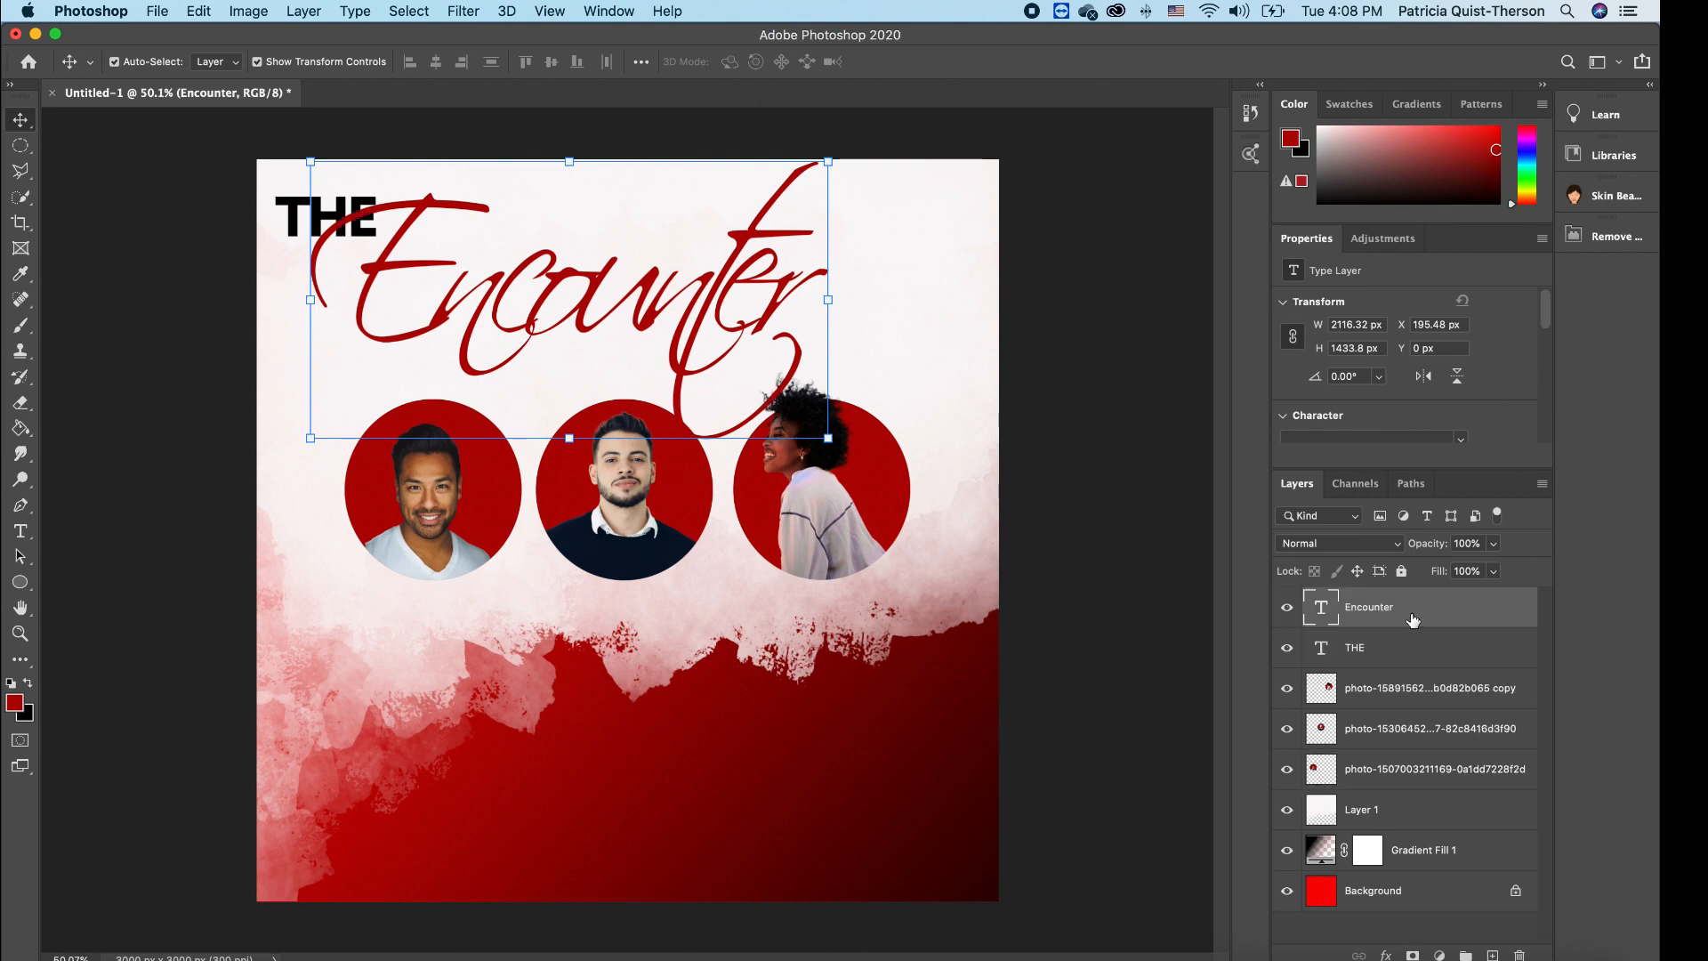
left_click(908, 289)
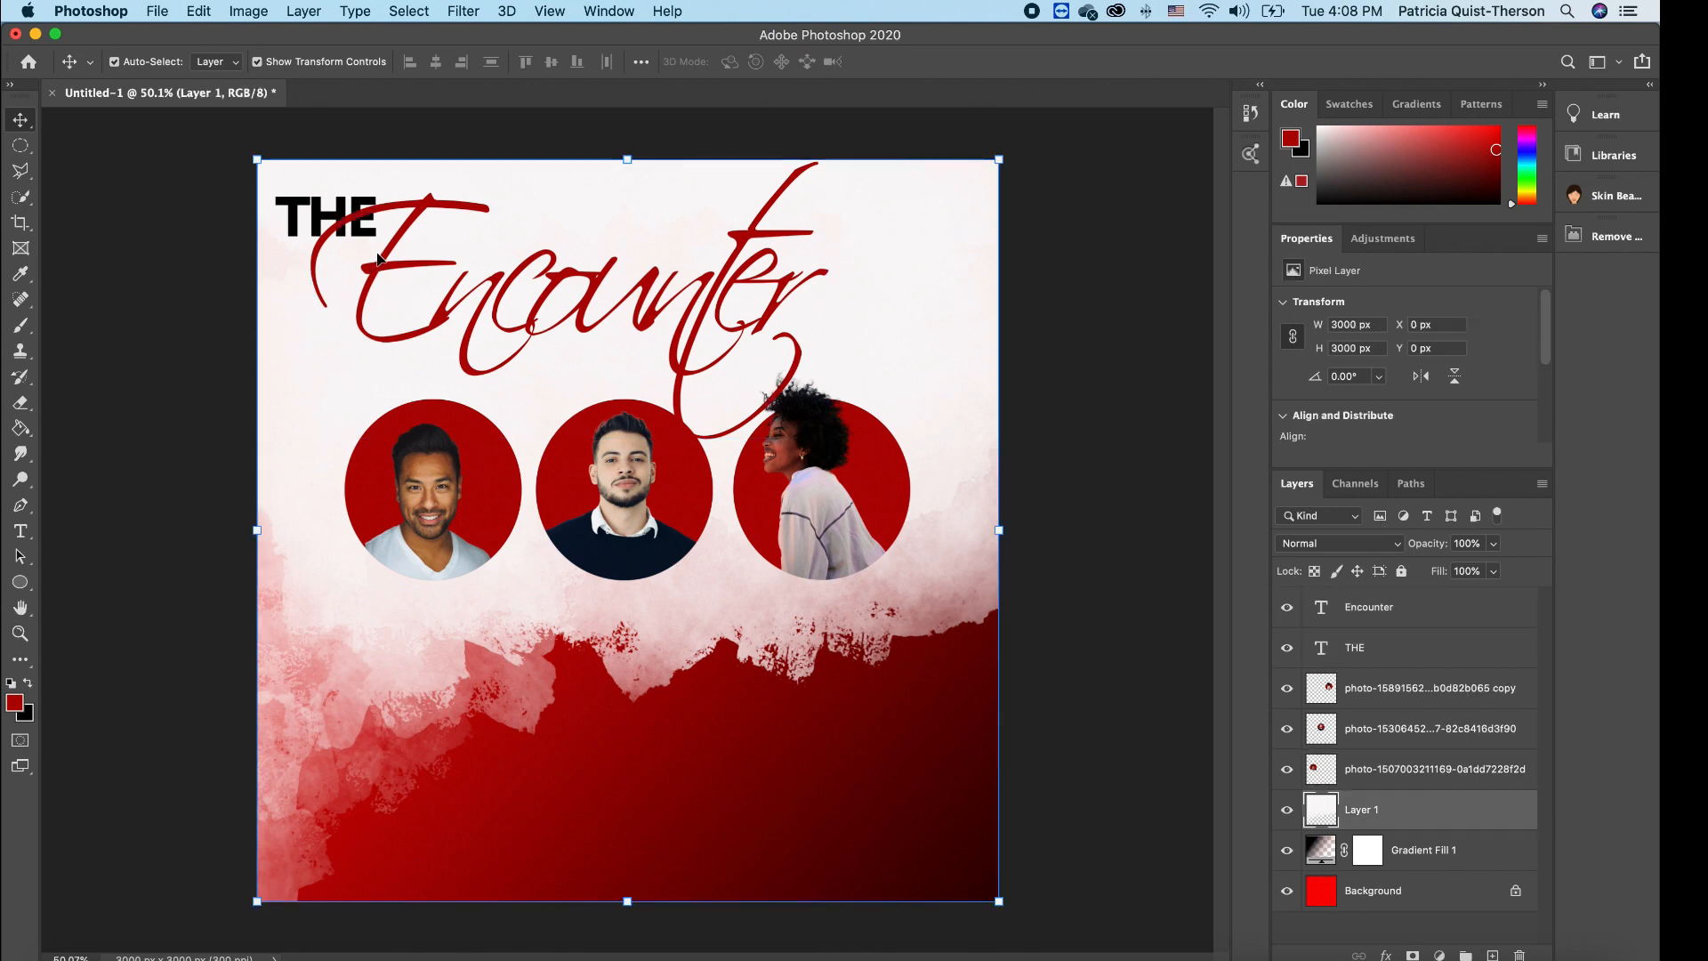
- Add the Conference 2020 text and set it in black bold Arial
left_click(20, 533)
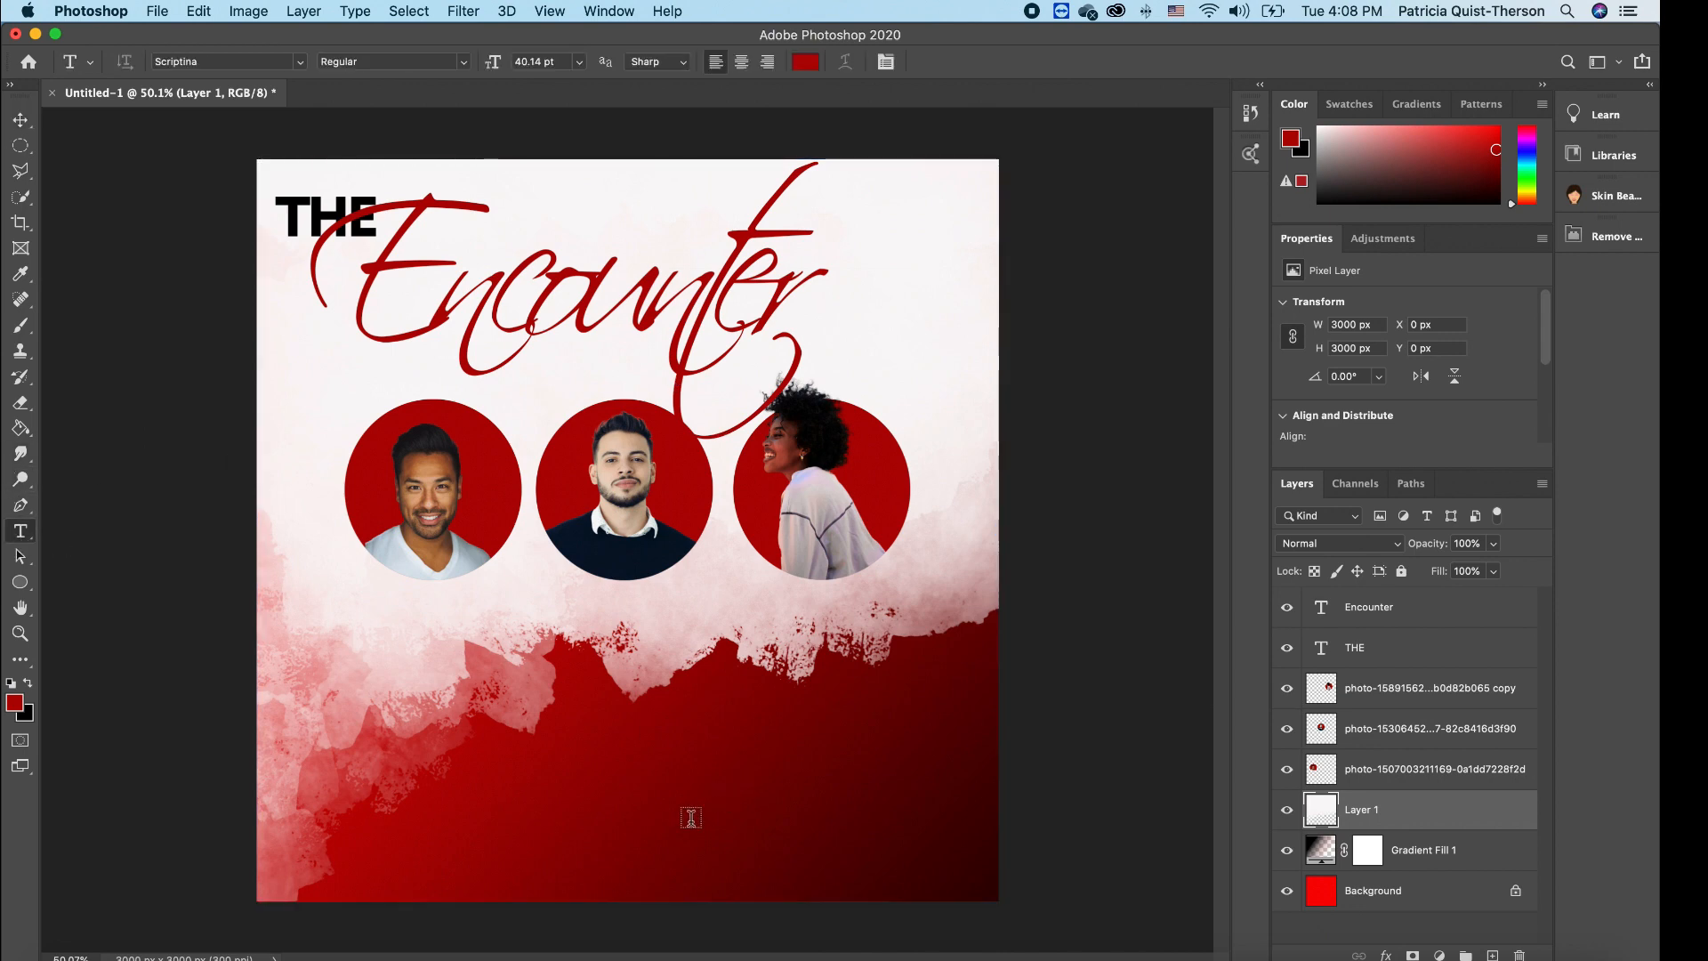
left_click(584, 816)
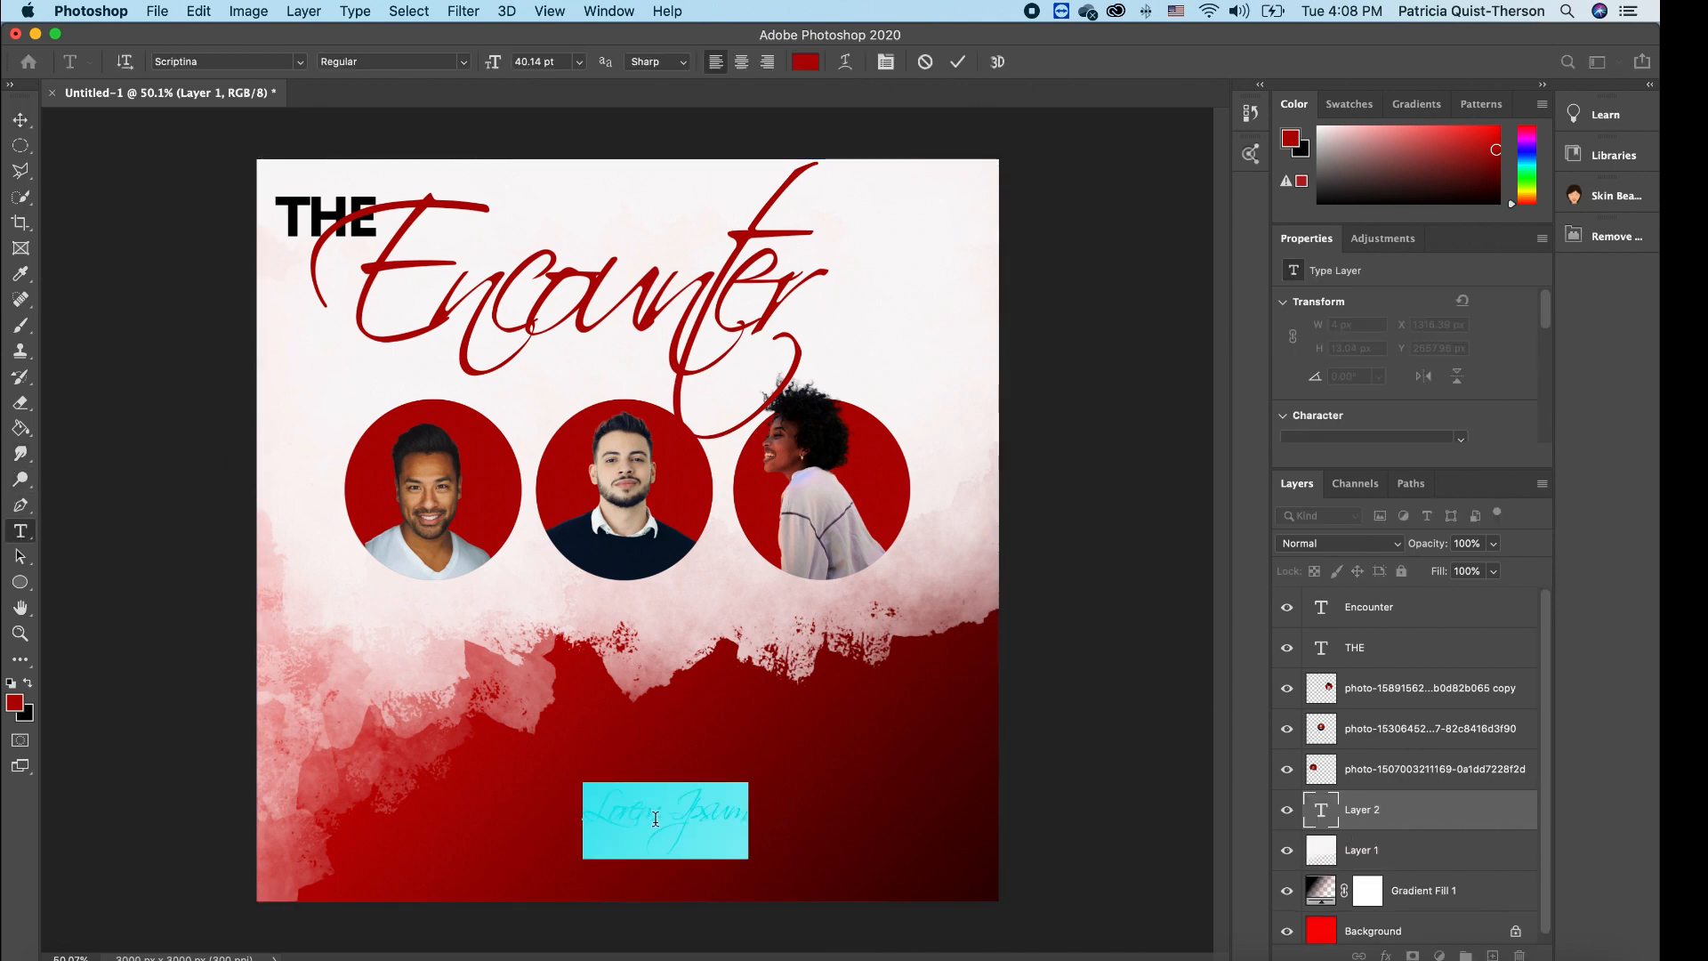
type("Co")
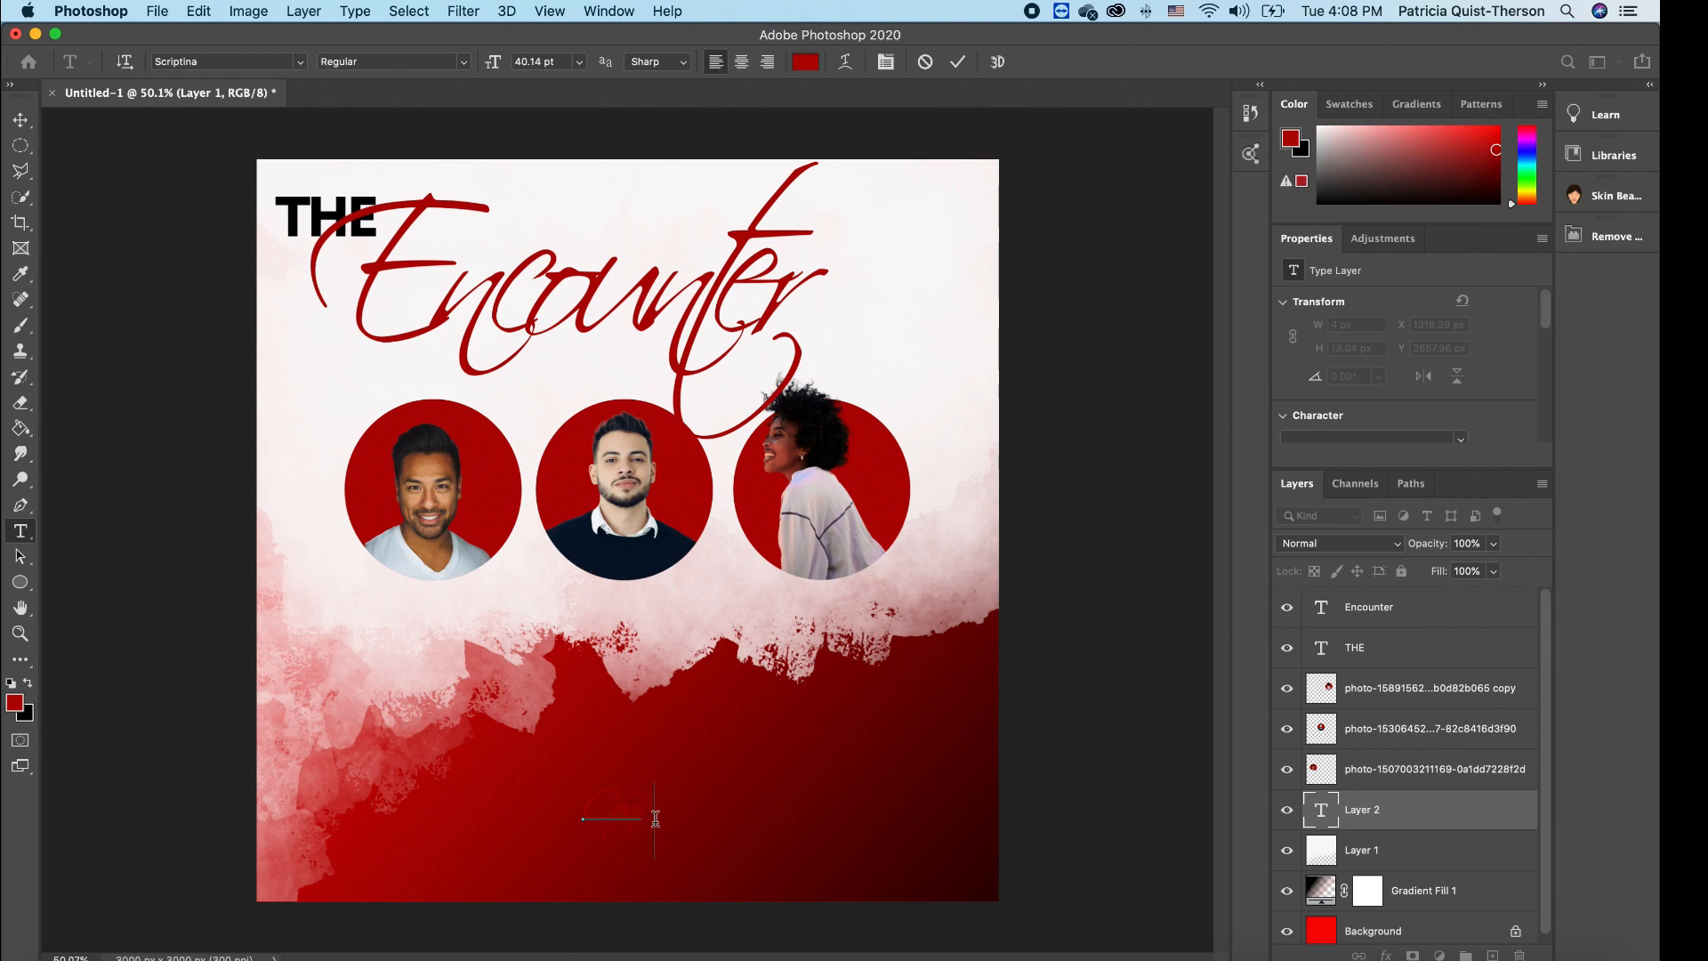
type("me M")
left_click_drag(783, 805, 446, 785)
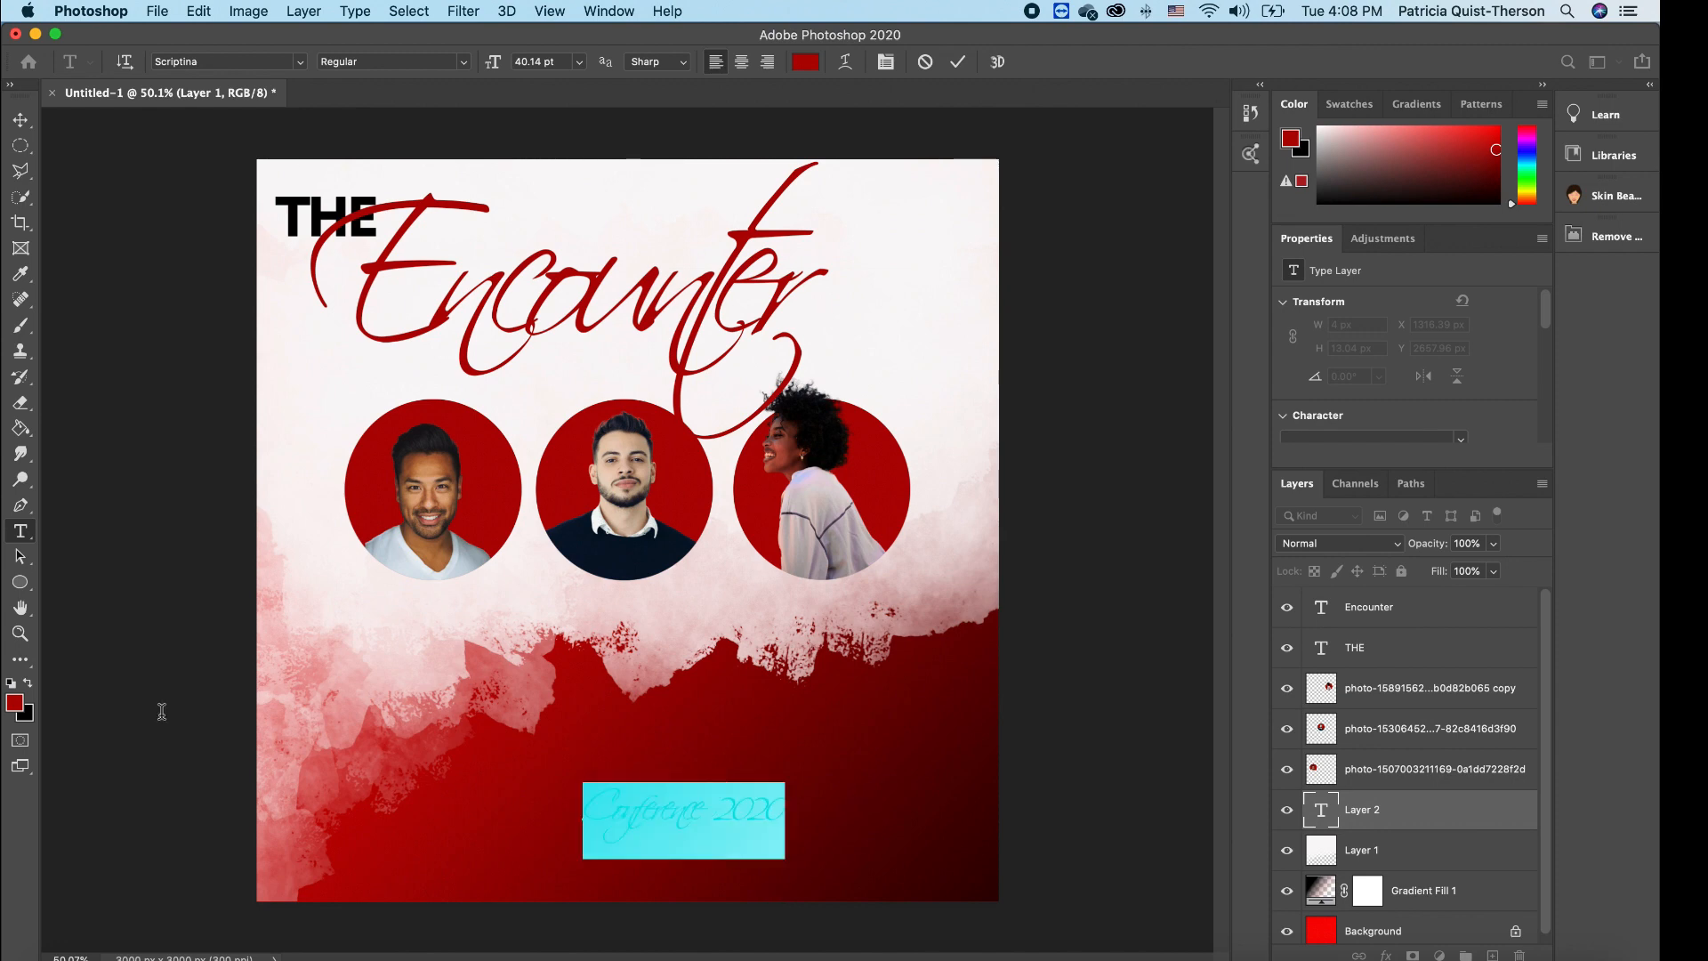
left_click(29, 687)
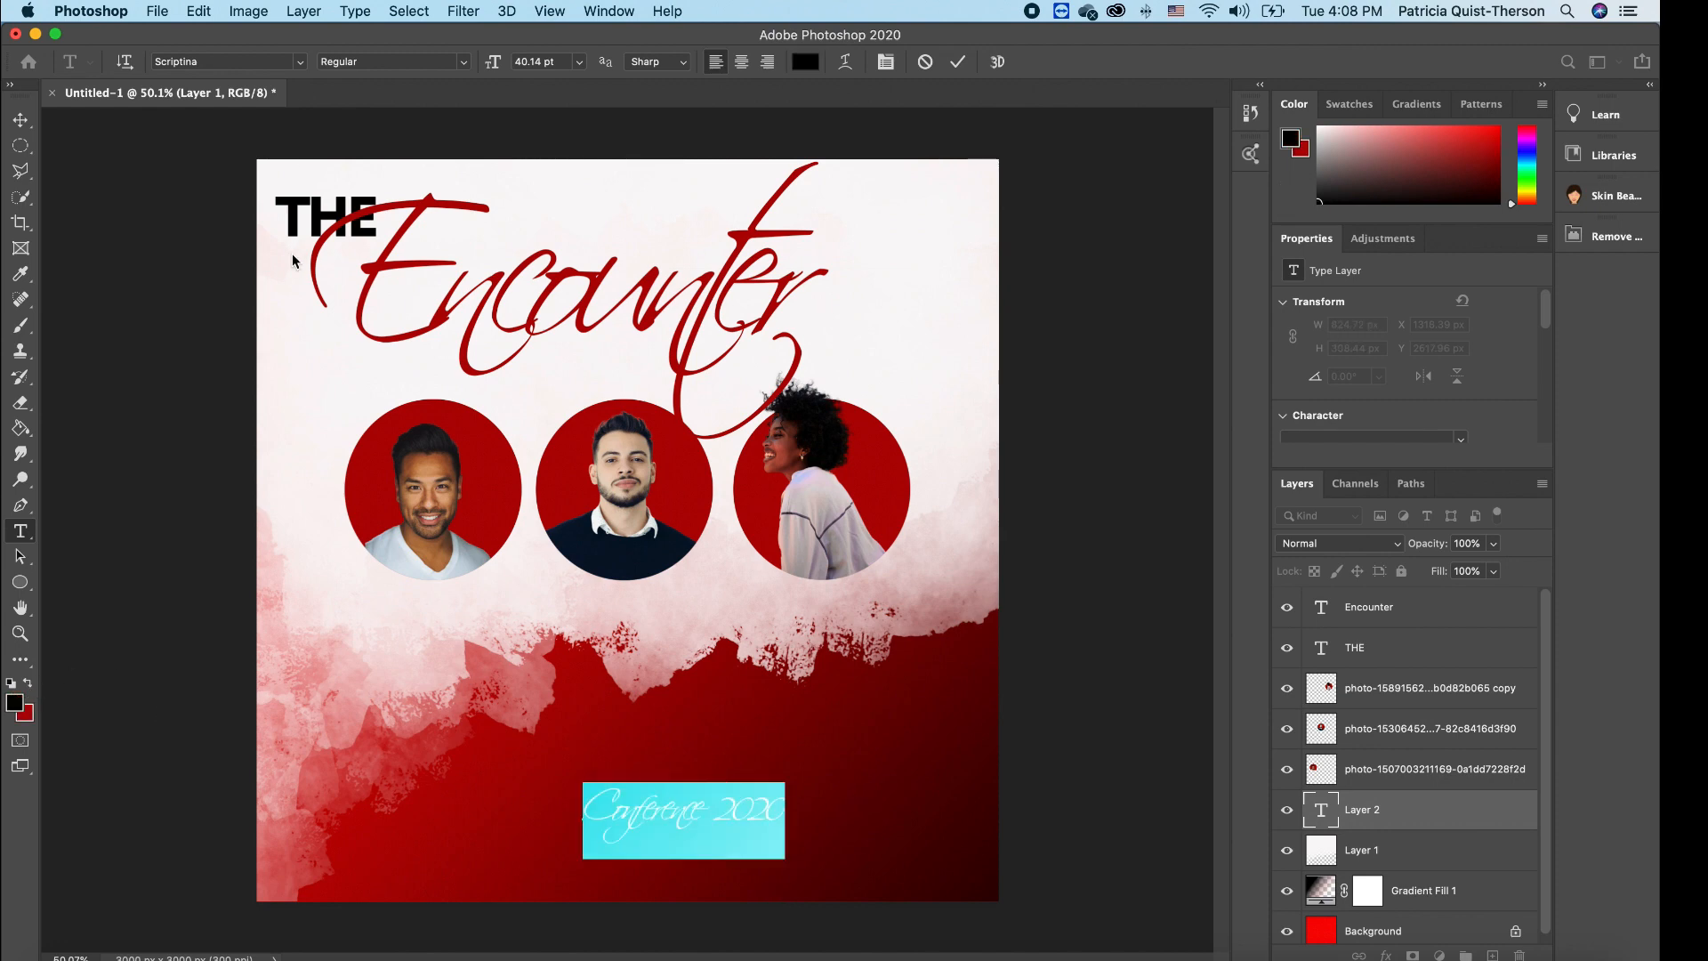
left_click(301, 64)
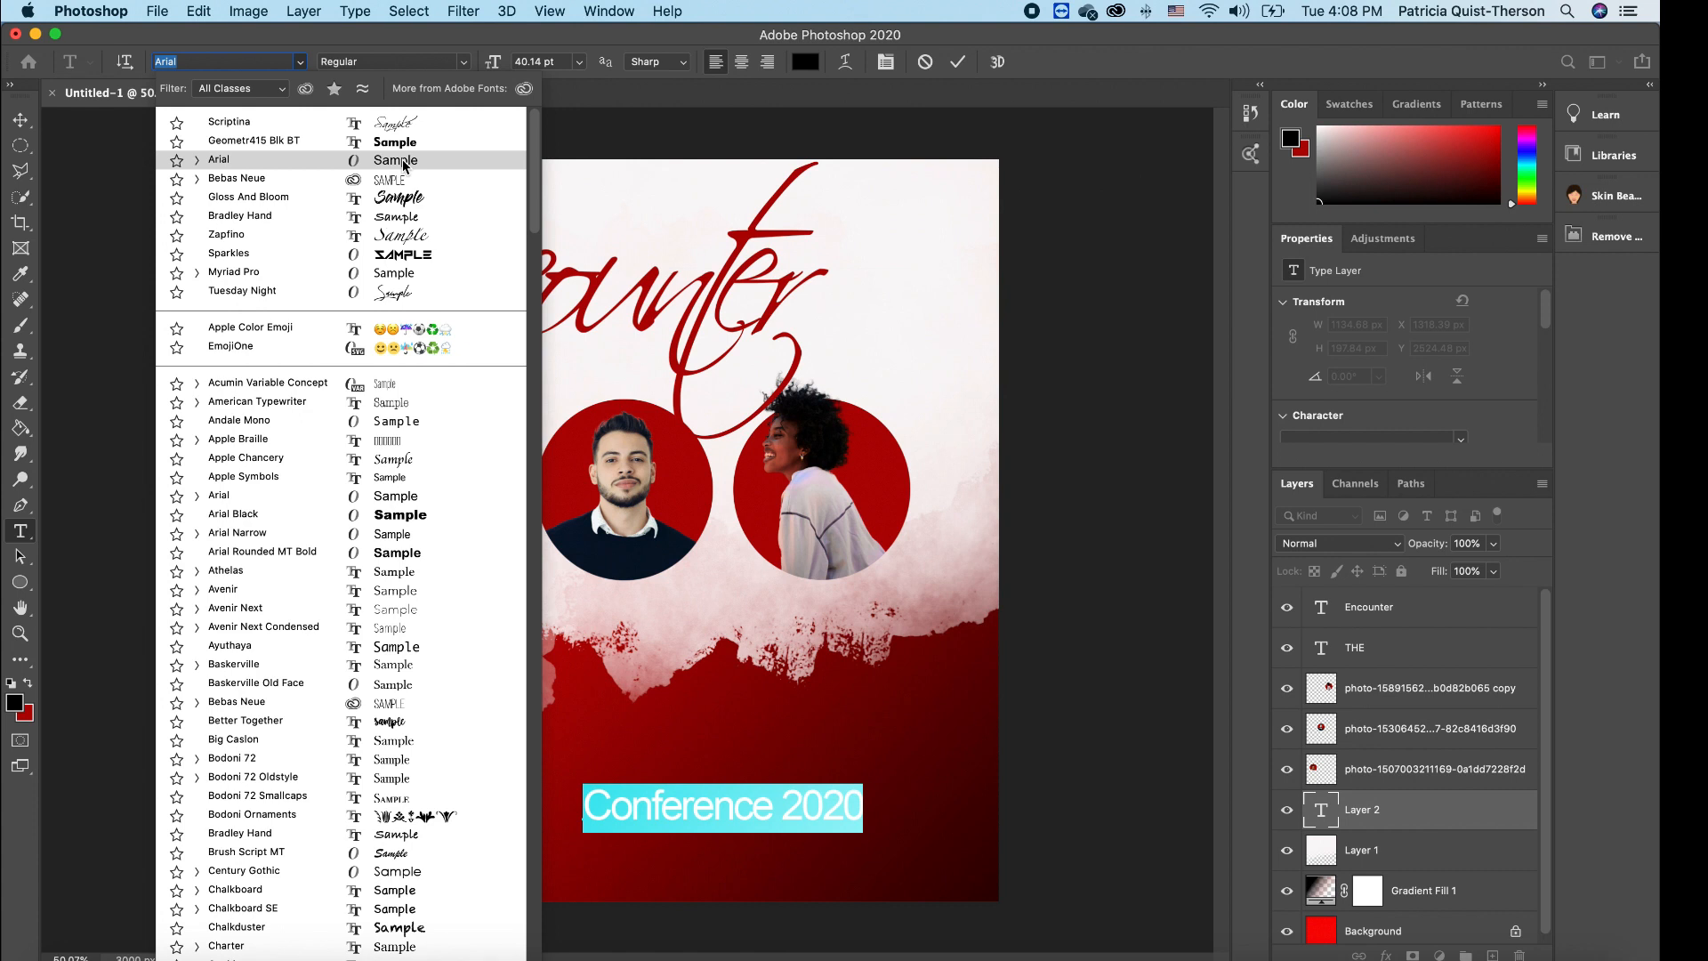
left_click(402, 161)
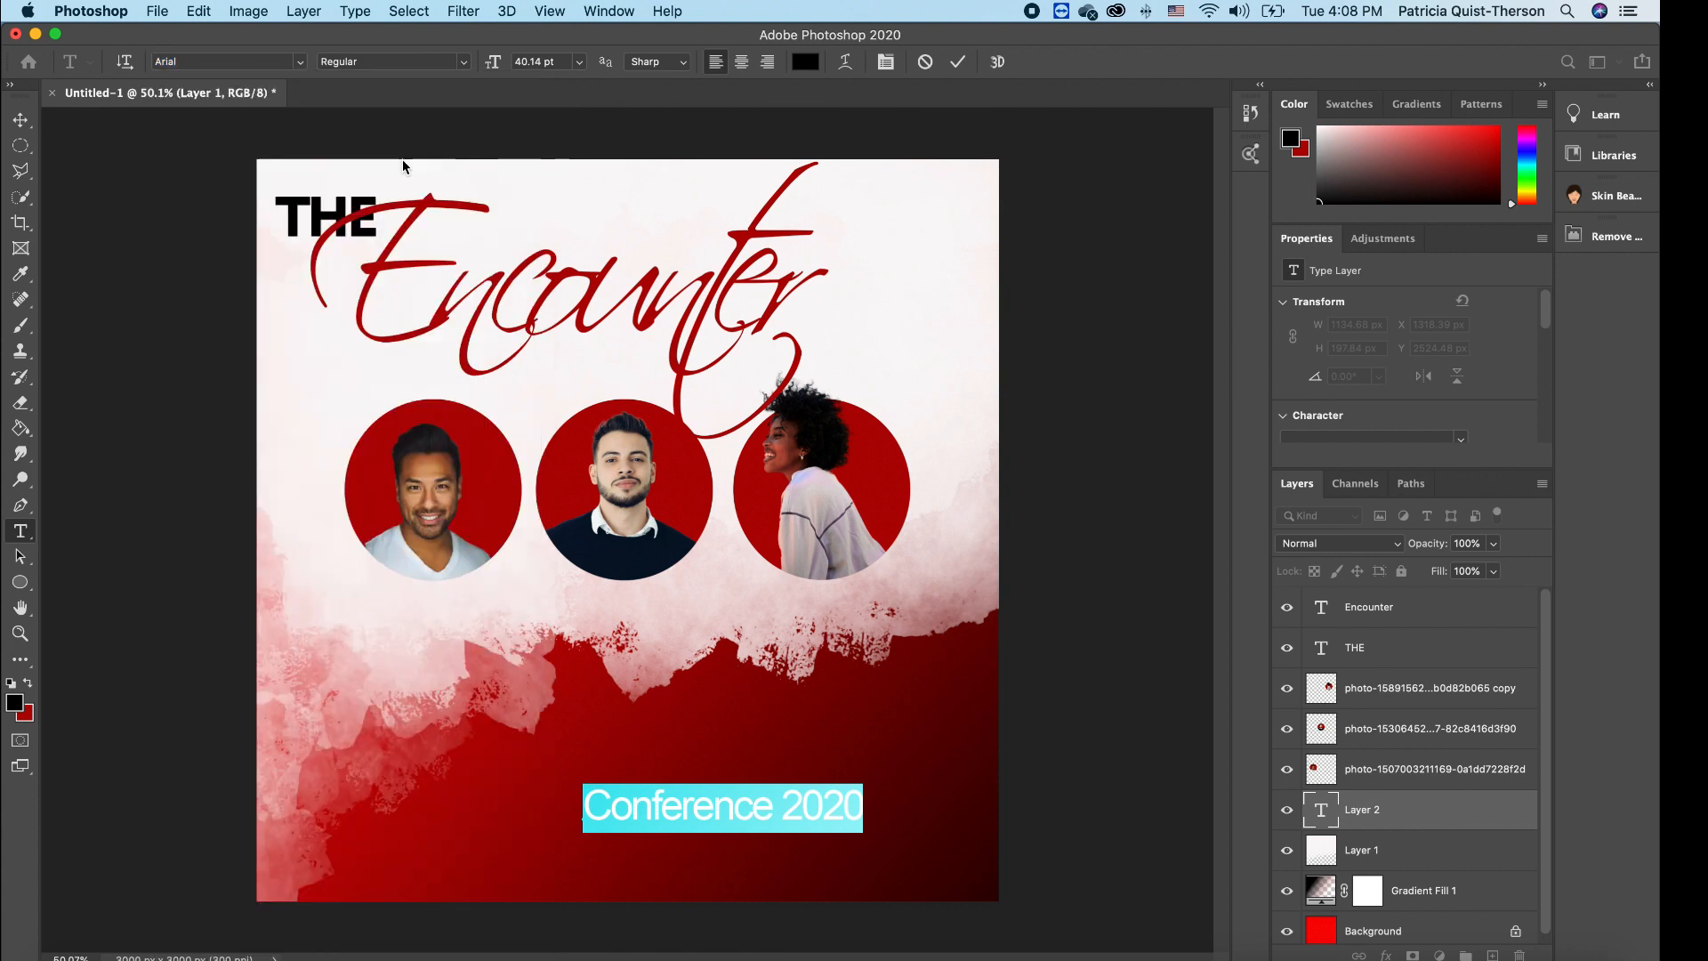
left_click(463, 64)
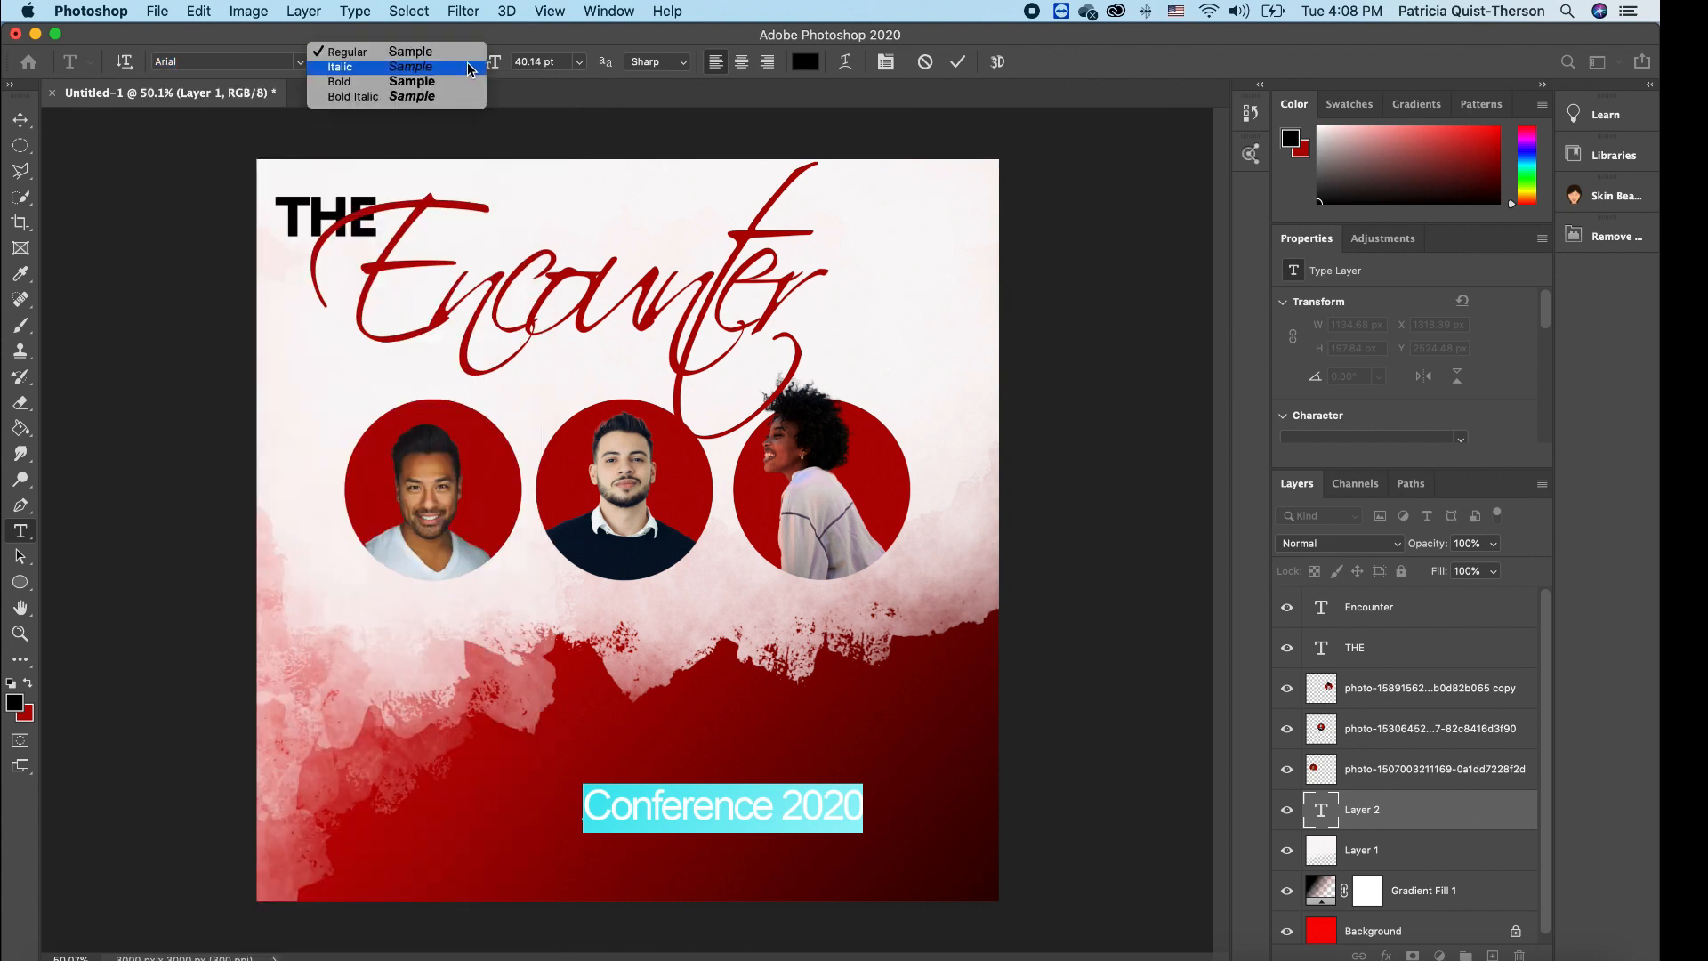
left_click(424, 82)
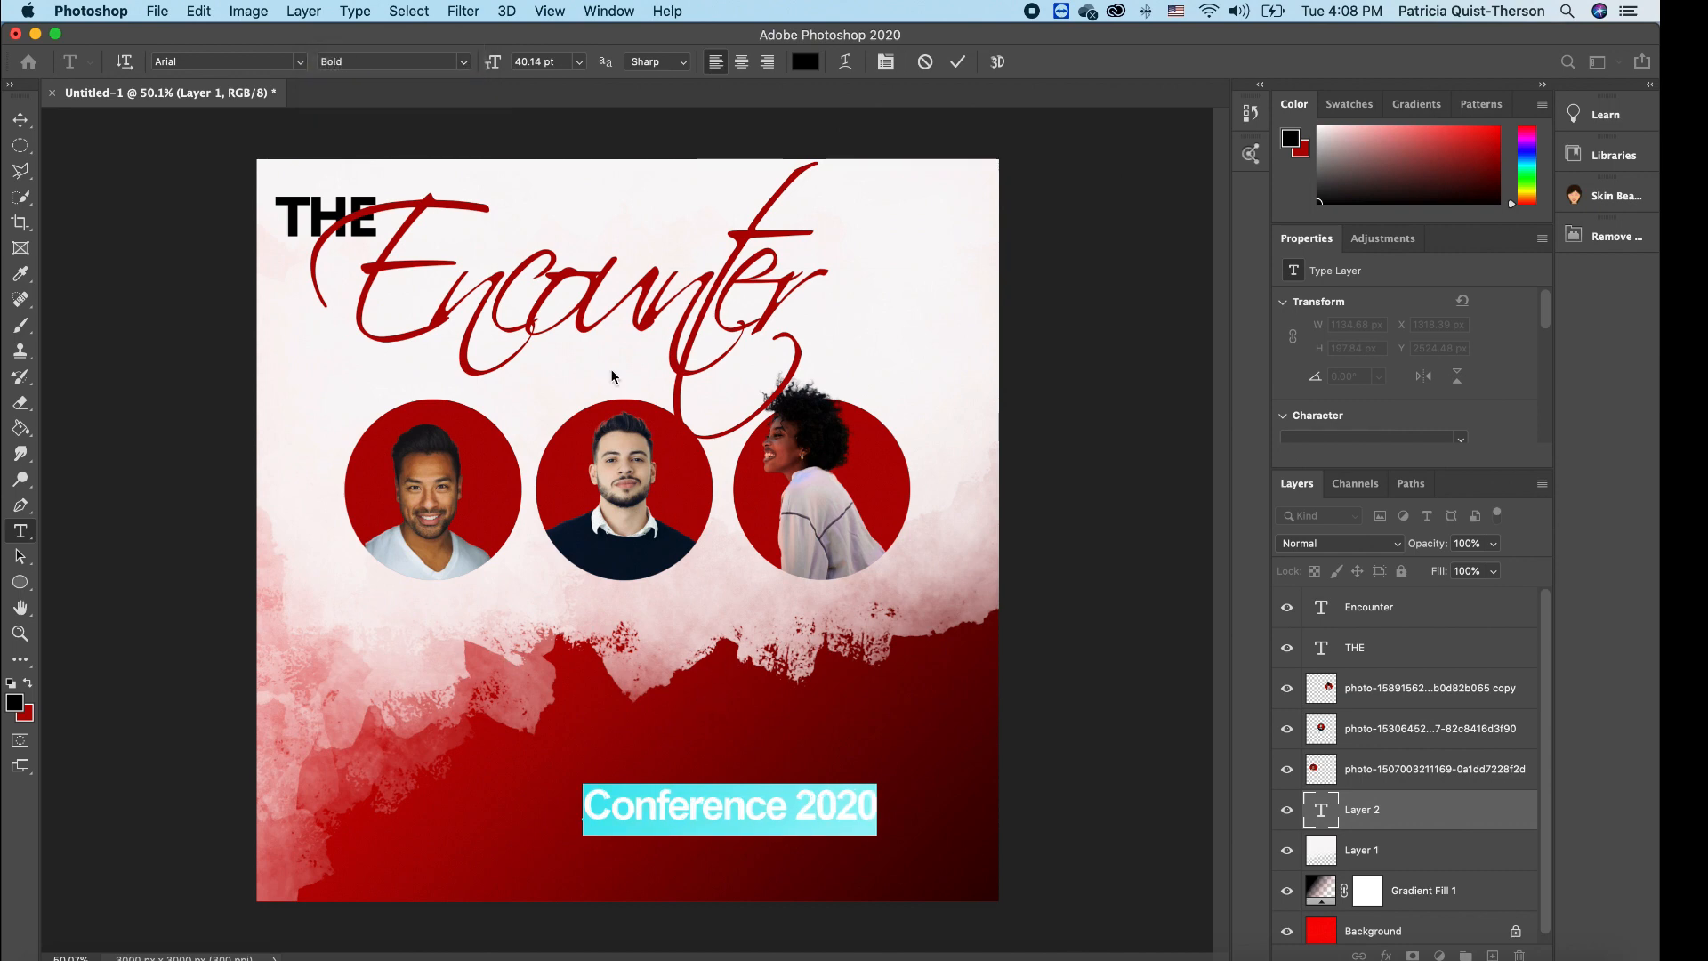
- Shrink Conference 2020 to about 70% and place it right of the Encounter title
left_click(21, 121)
left_click_drag(877, 788, 960, 328)
key("Return")
left_click(1057, 354)
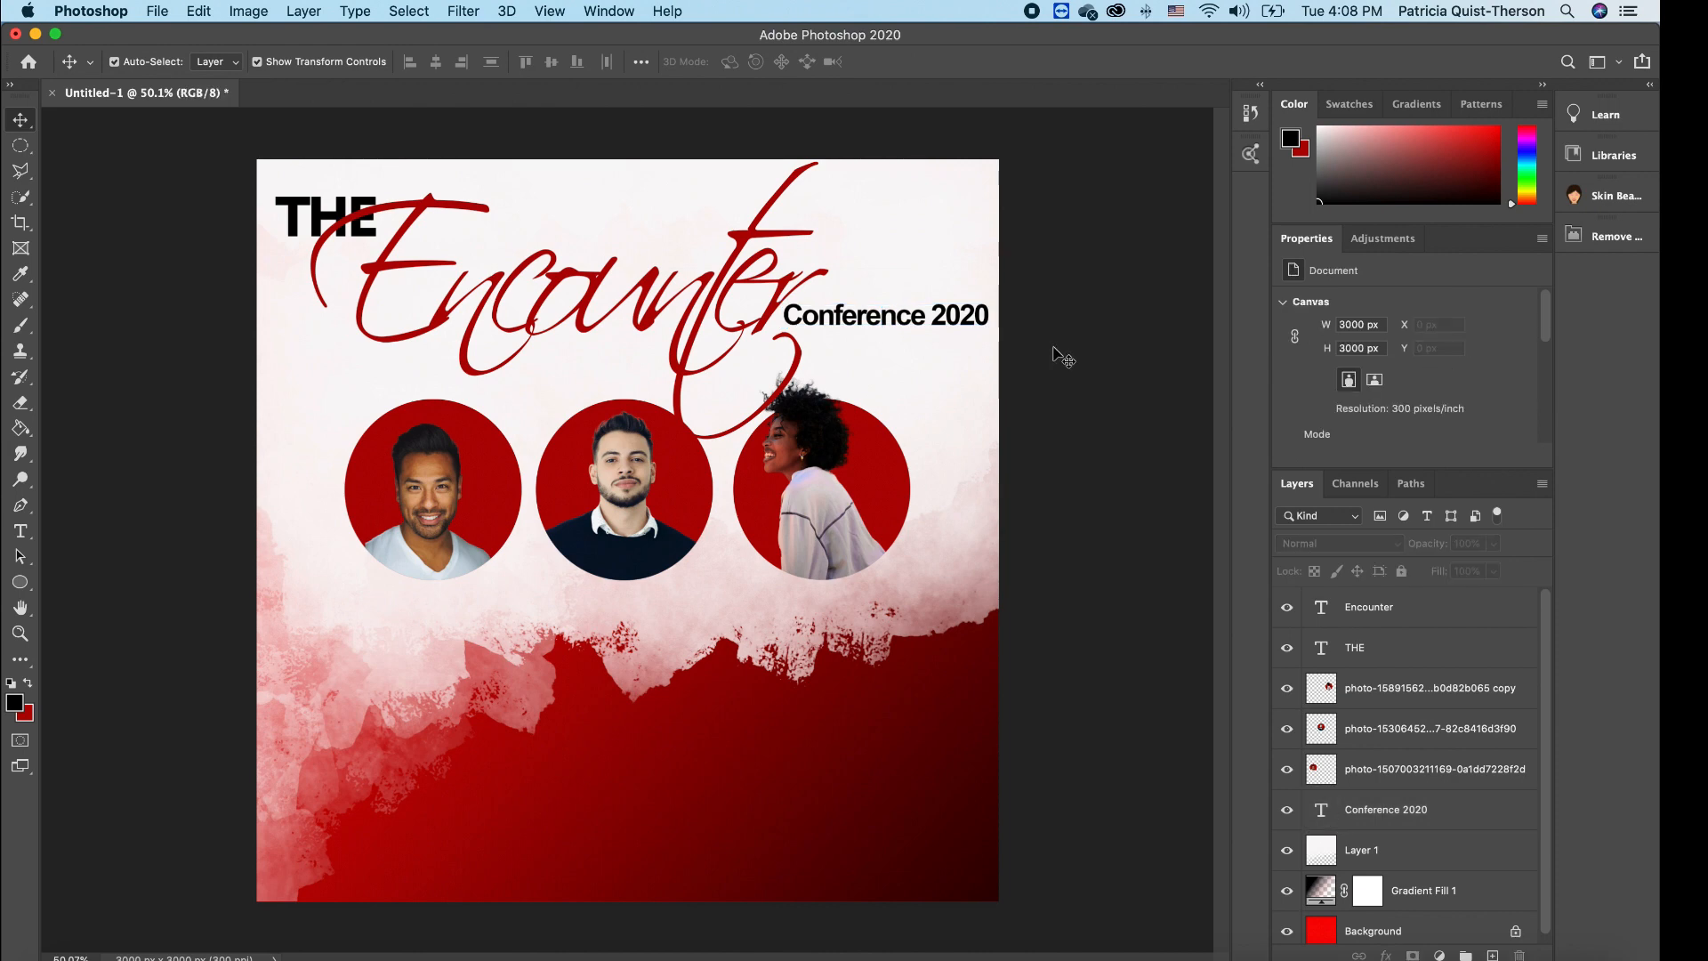
- Enlarge the Encounter title to about 102% and shift it slightly left
left_click(787, 248)
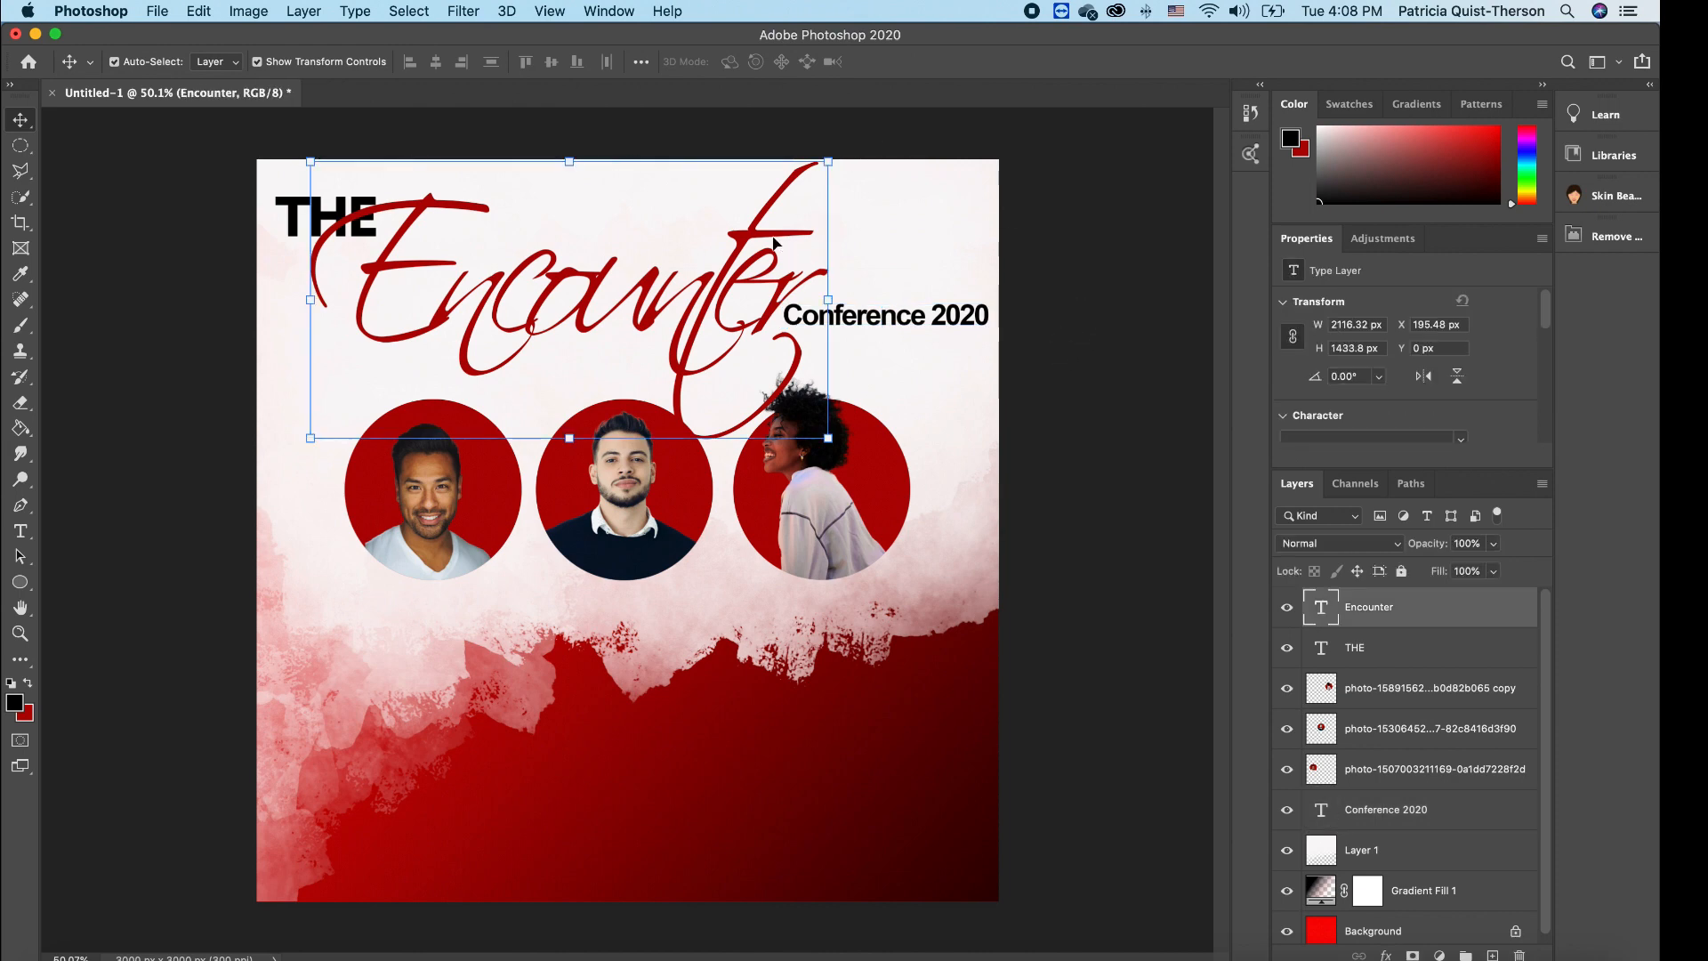
left_click_drag(828, 161, 859, 138)
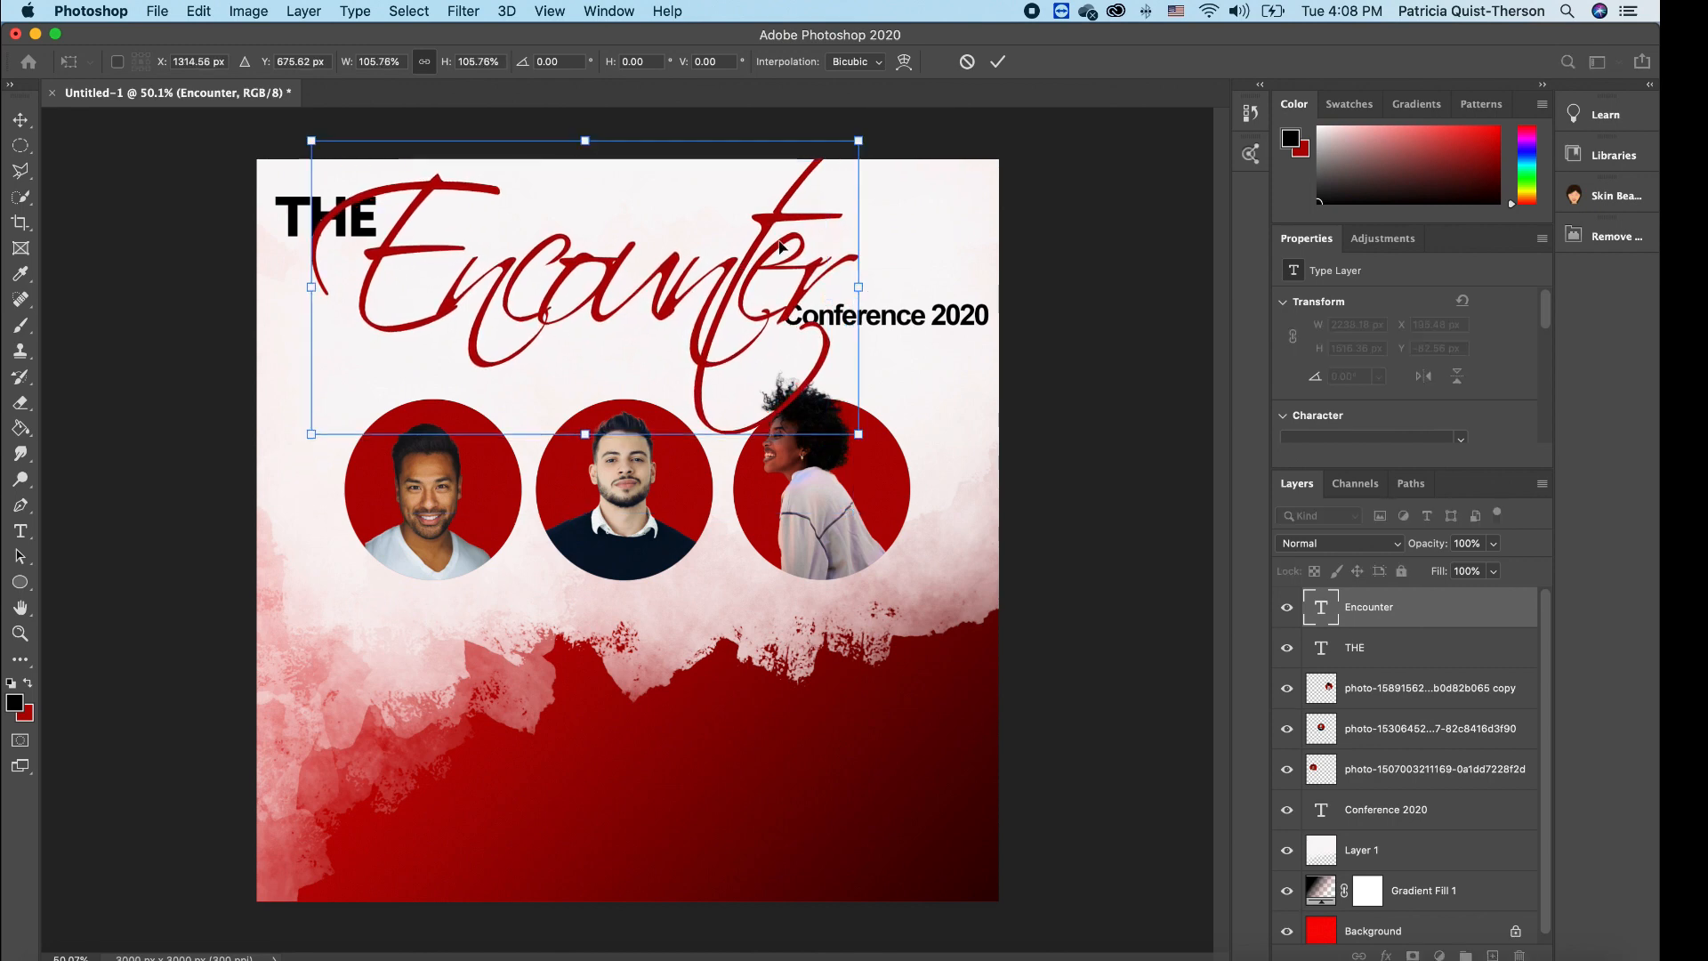
key("Return")
left_click_drag(737, 271, 732, 269)
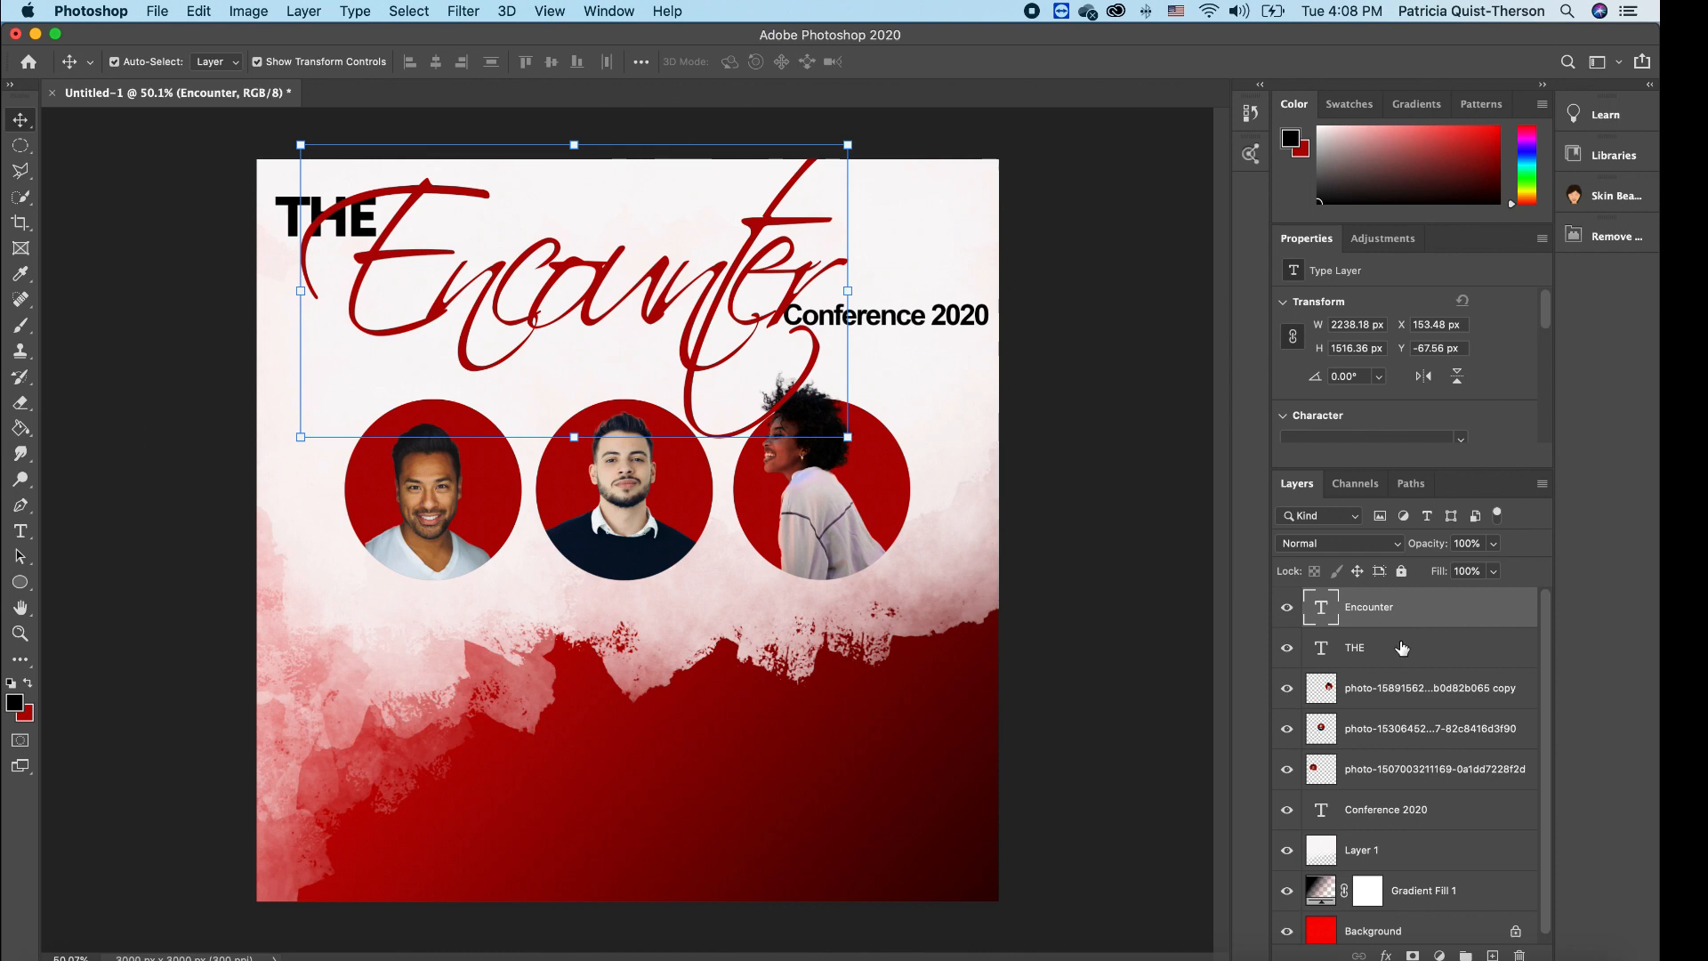
- Move the THE and Encounter layers beneath the portrait photo layers
left_click(1397, 653, "shift")
left_click_drag(1410, 627, 1395, 787)
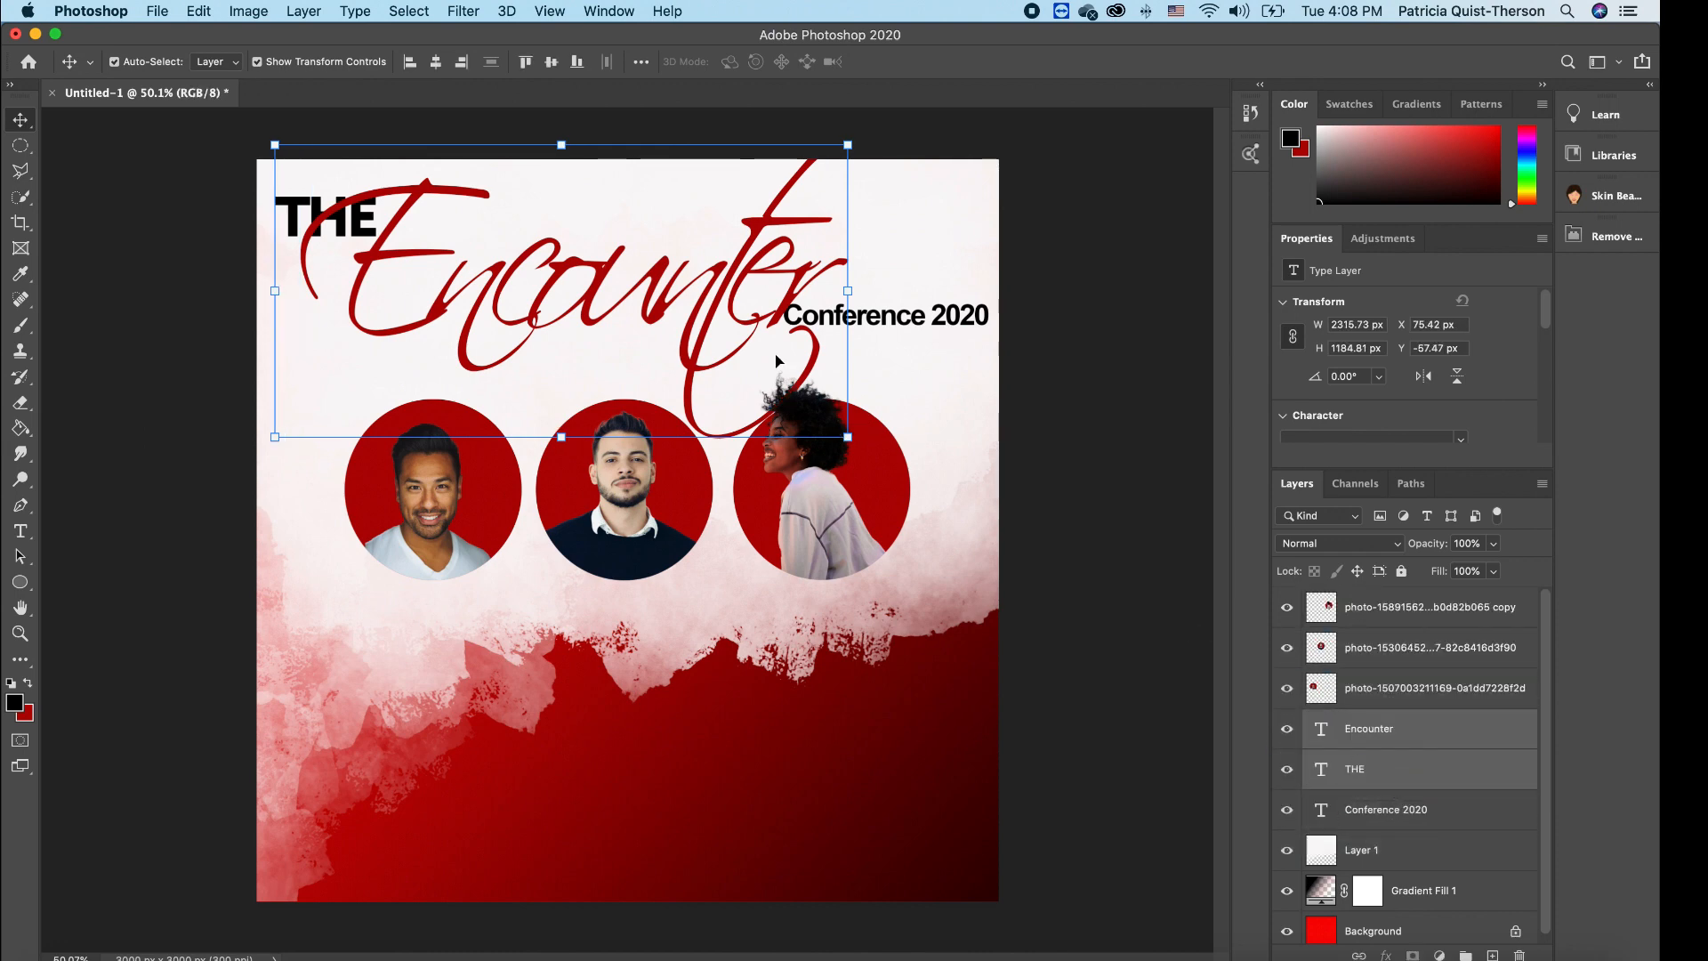
left_click(854, 492)
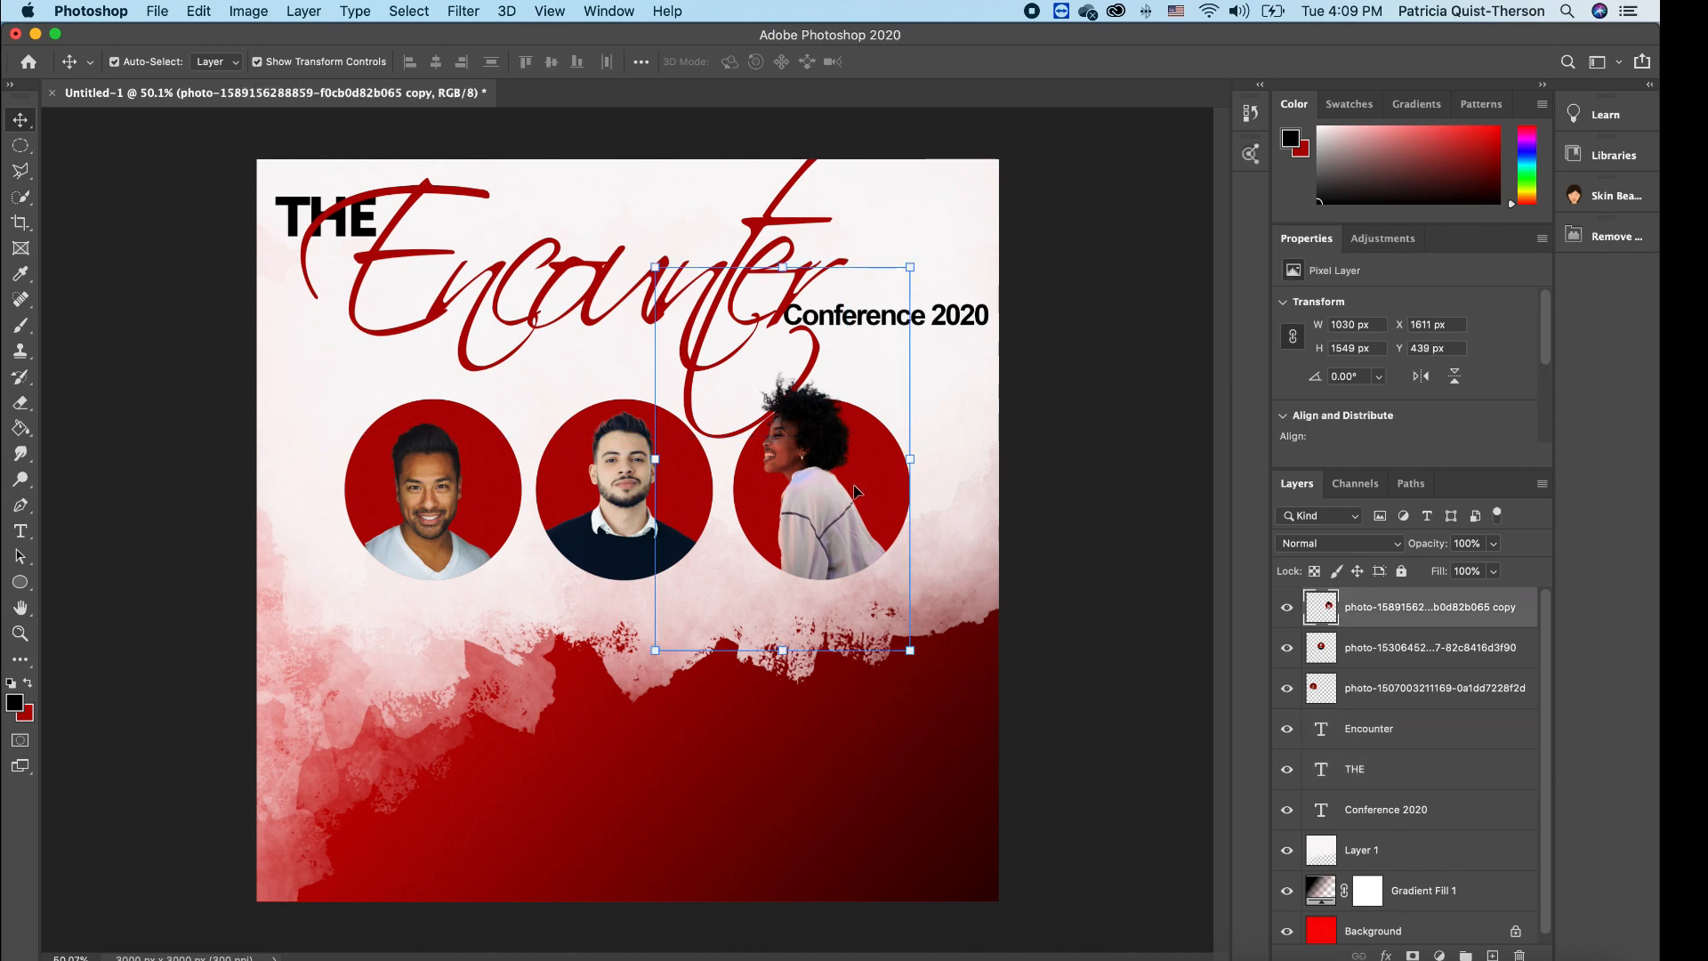
left_click(984, 400)
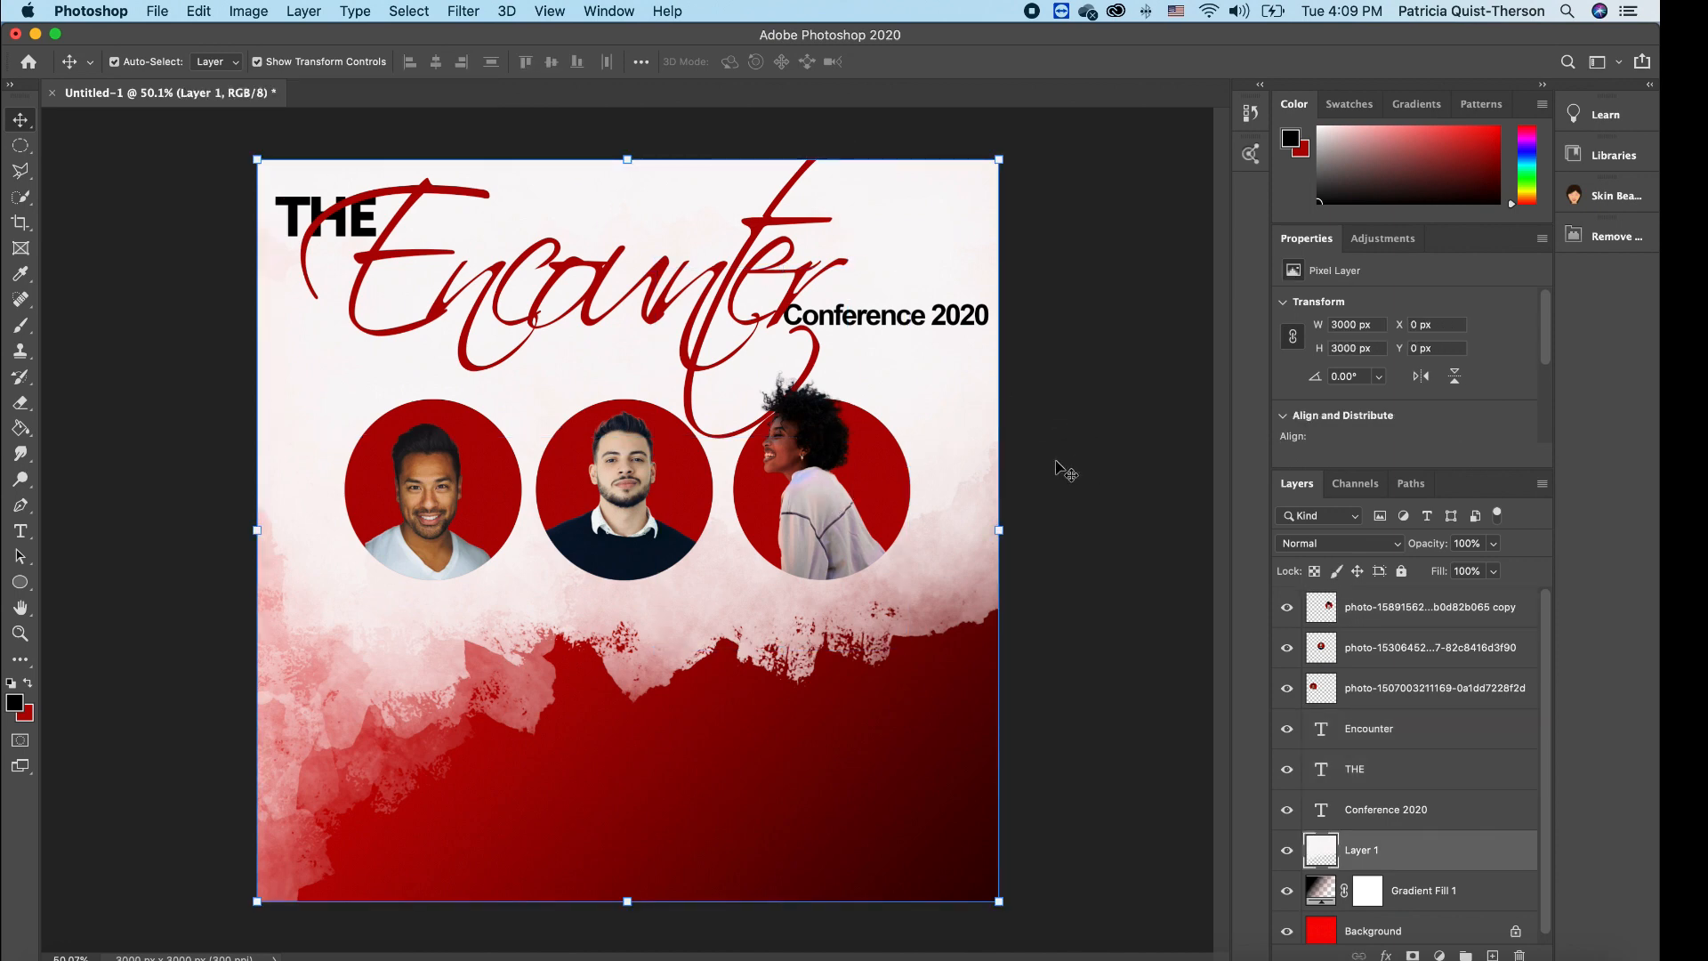
left_click(1050, 452)
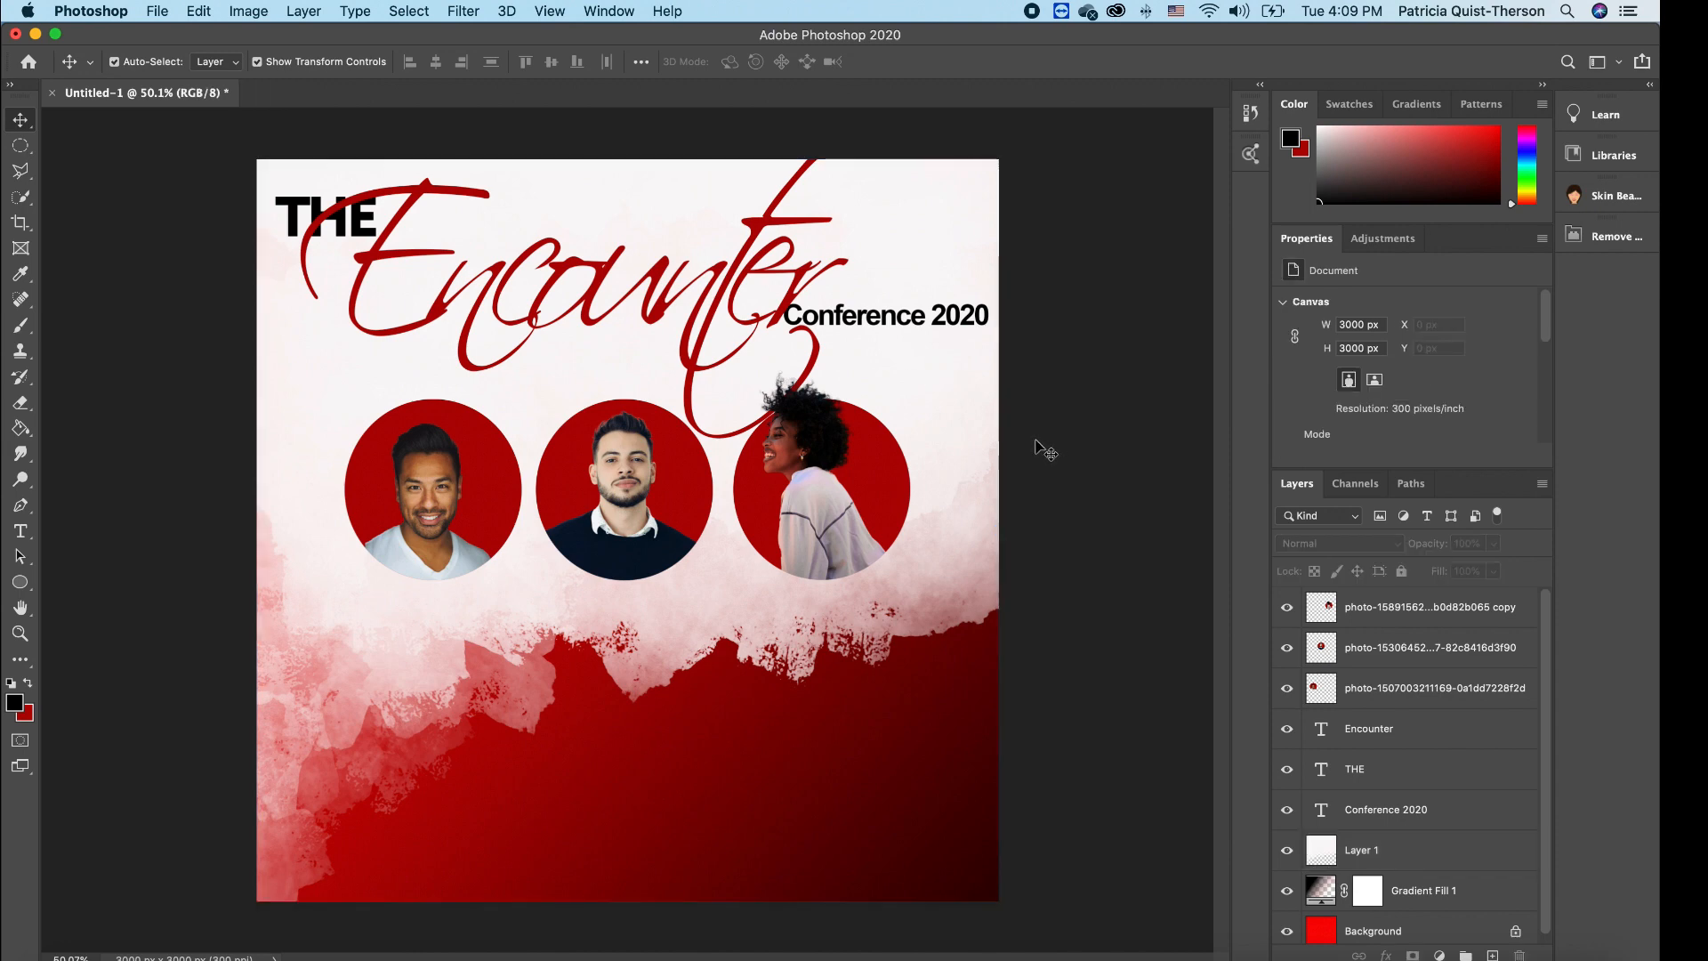
left_click(19, 529)
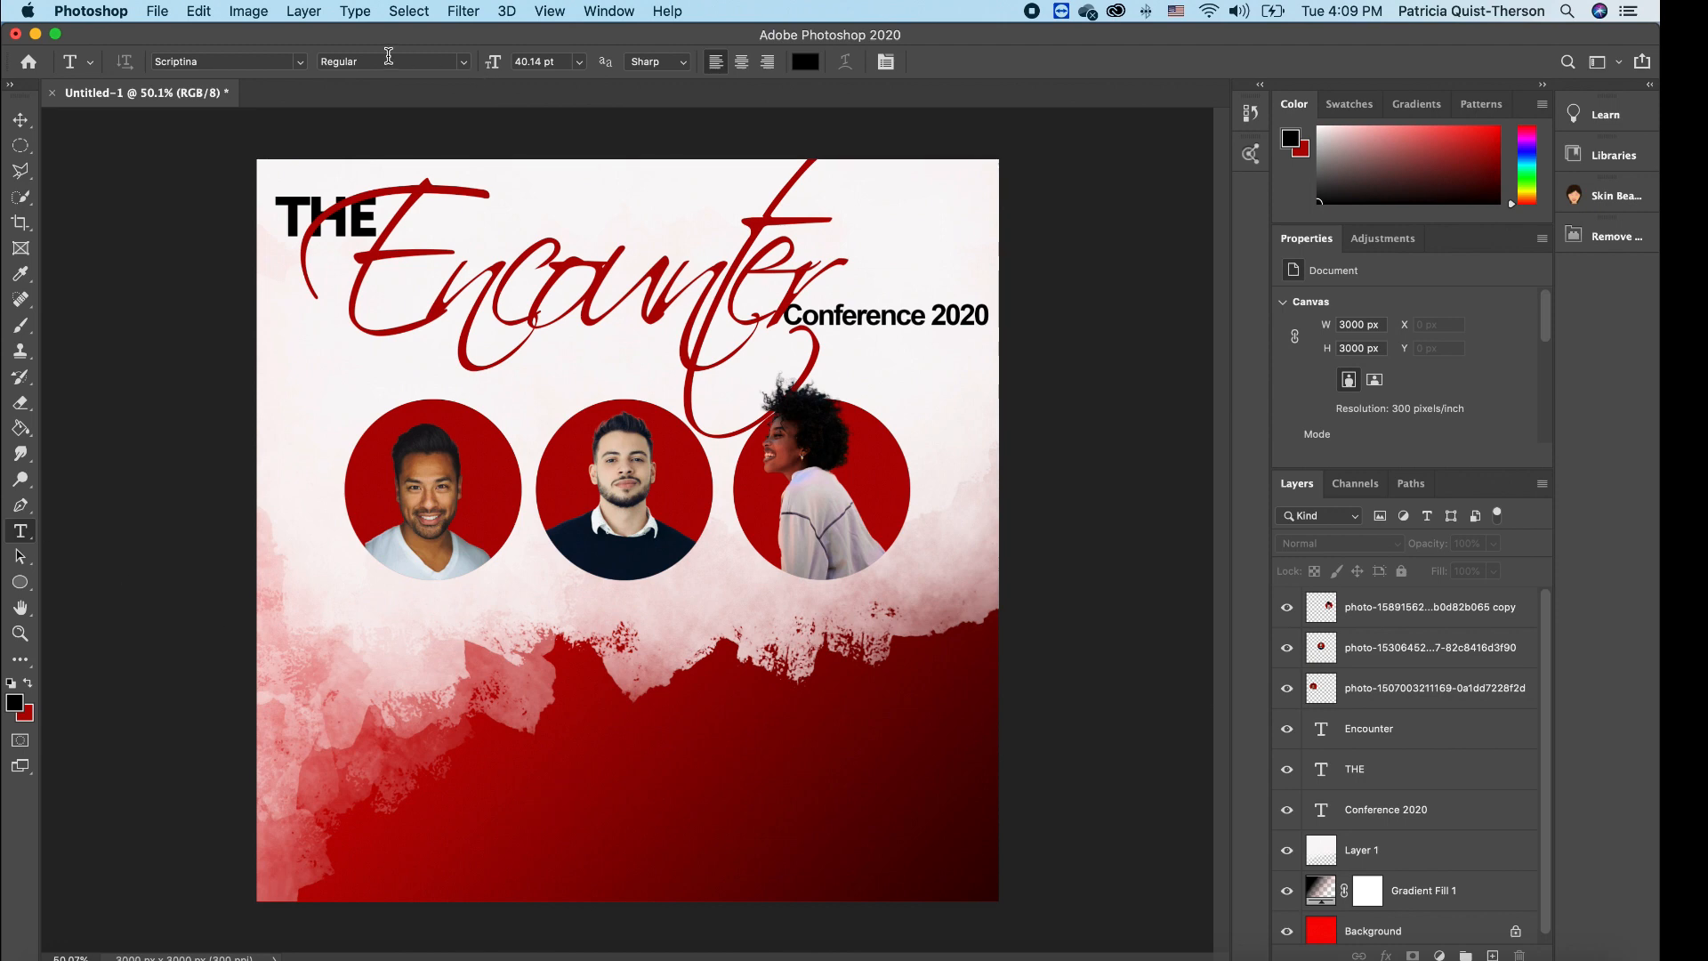
- Type 'THE MOUNTAIN TOP CHURCH' in Arial near the bottom and scale it down
left_click(299, 61)
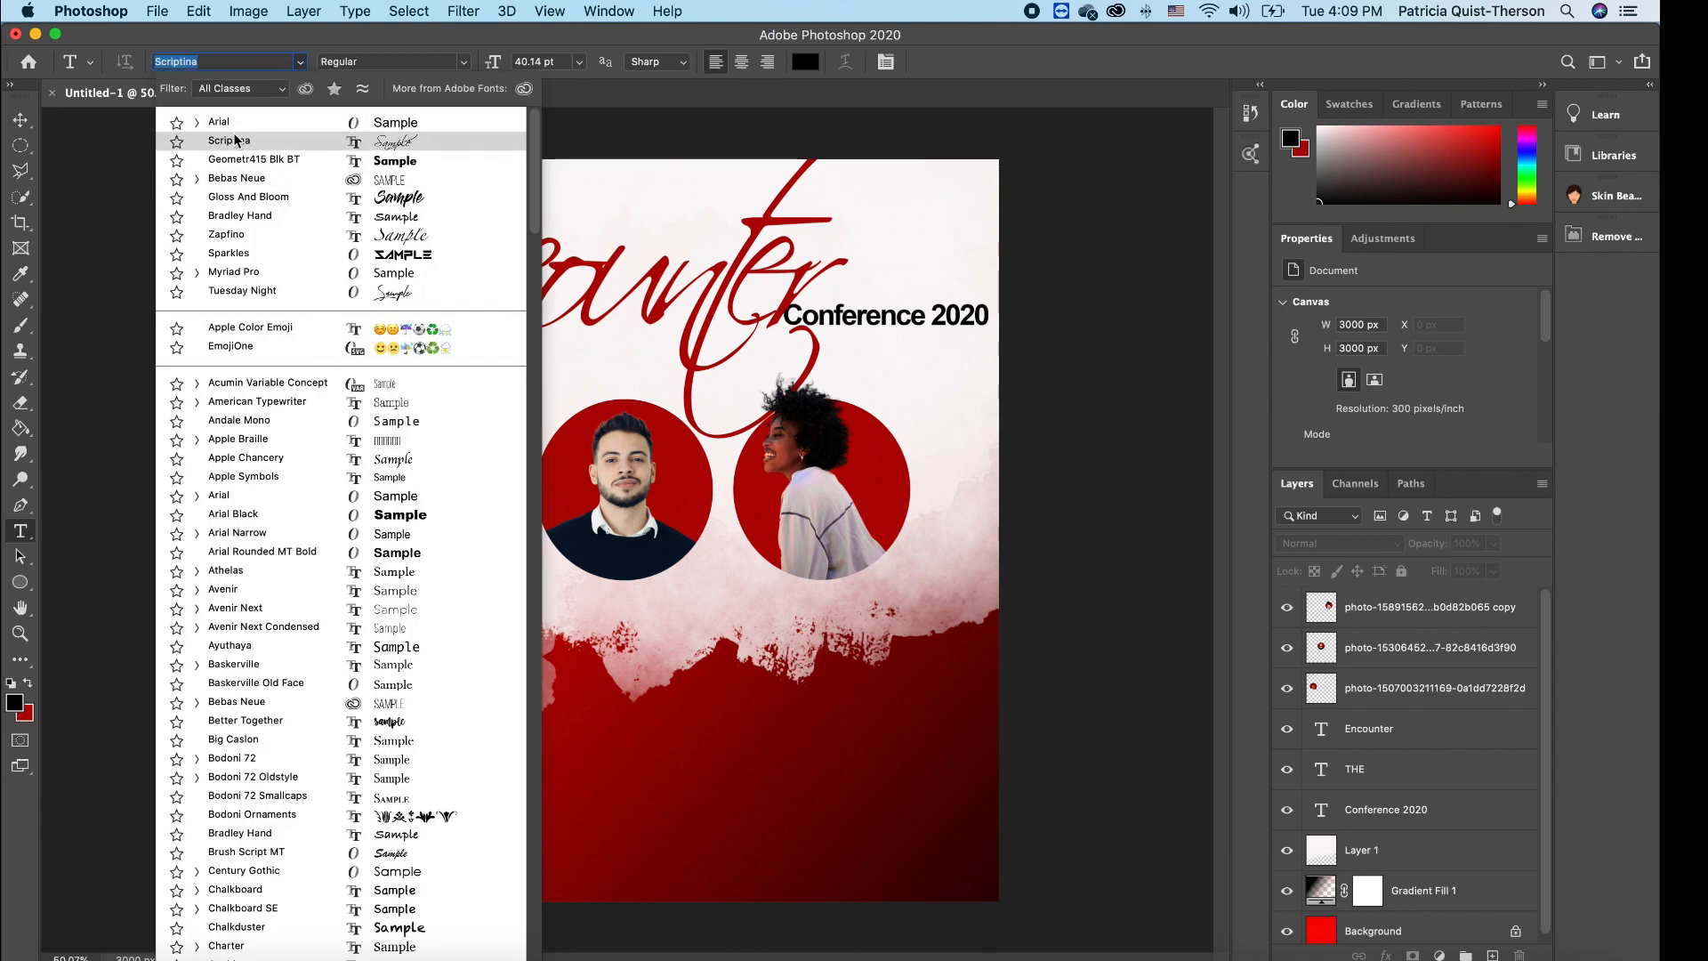
left_click(229, 121)
left_click(524, 856)
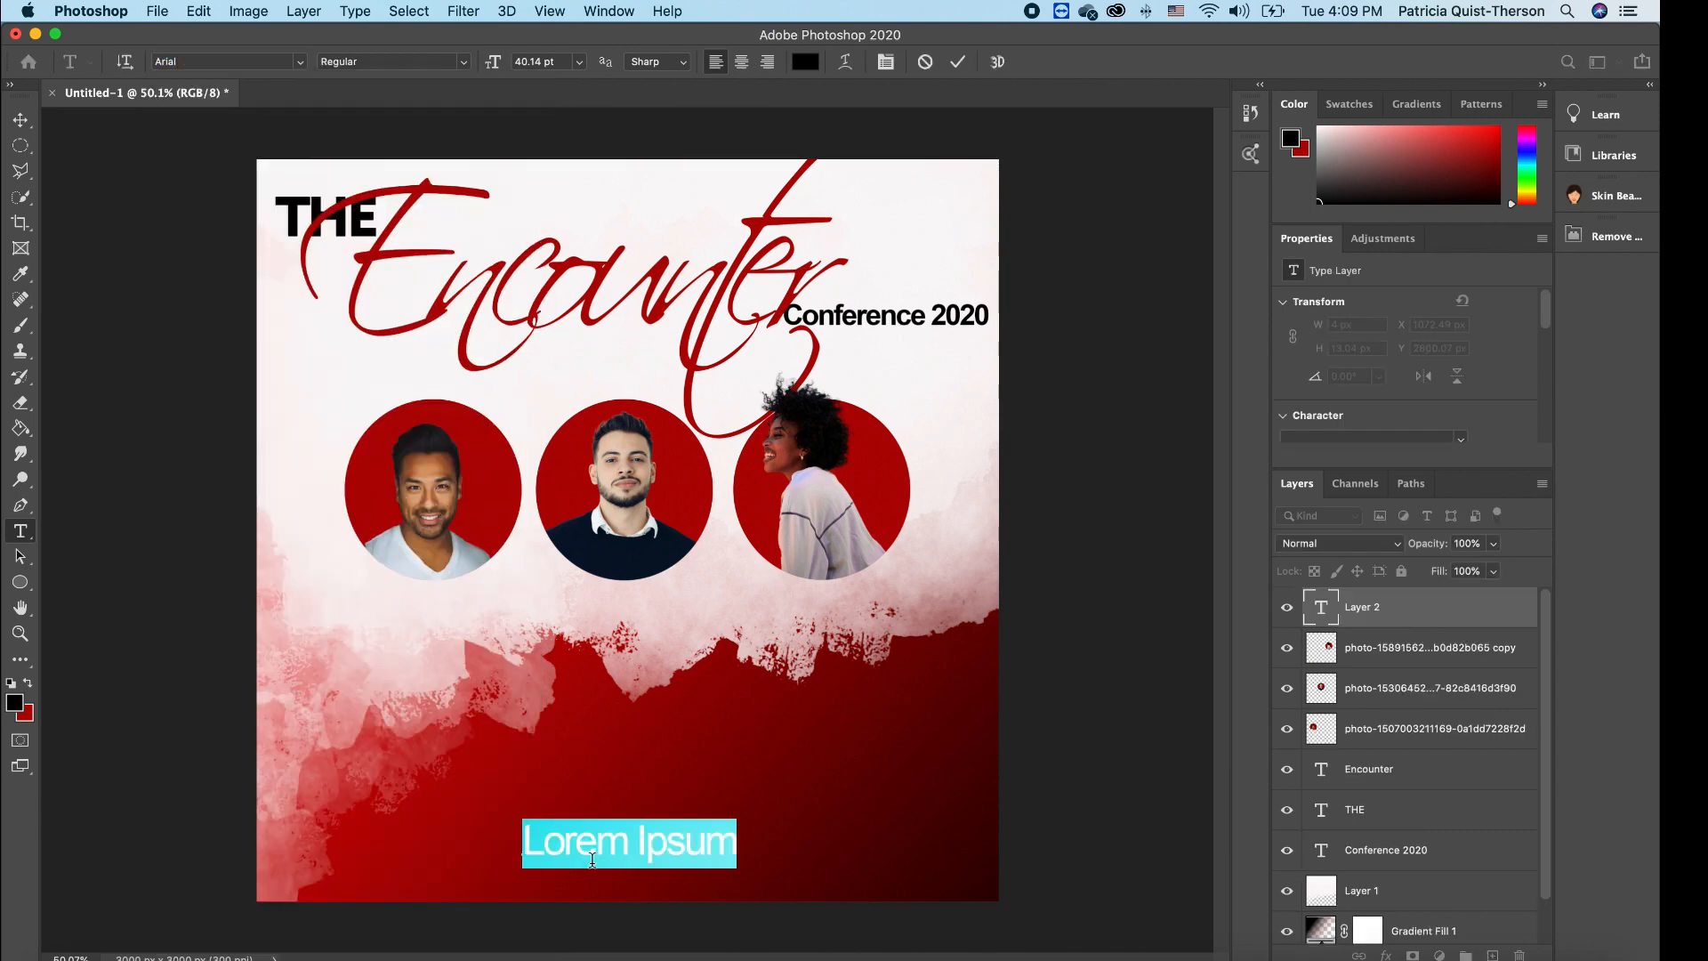
type("THE MOUNTAIN TOP")
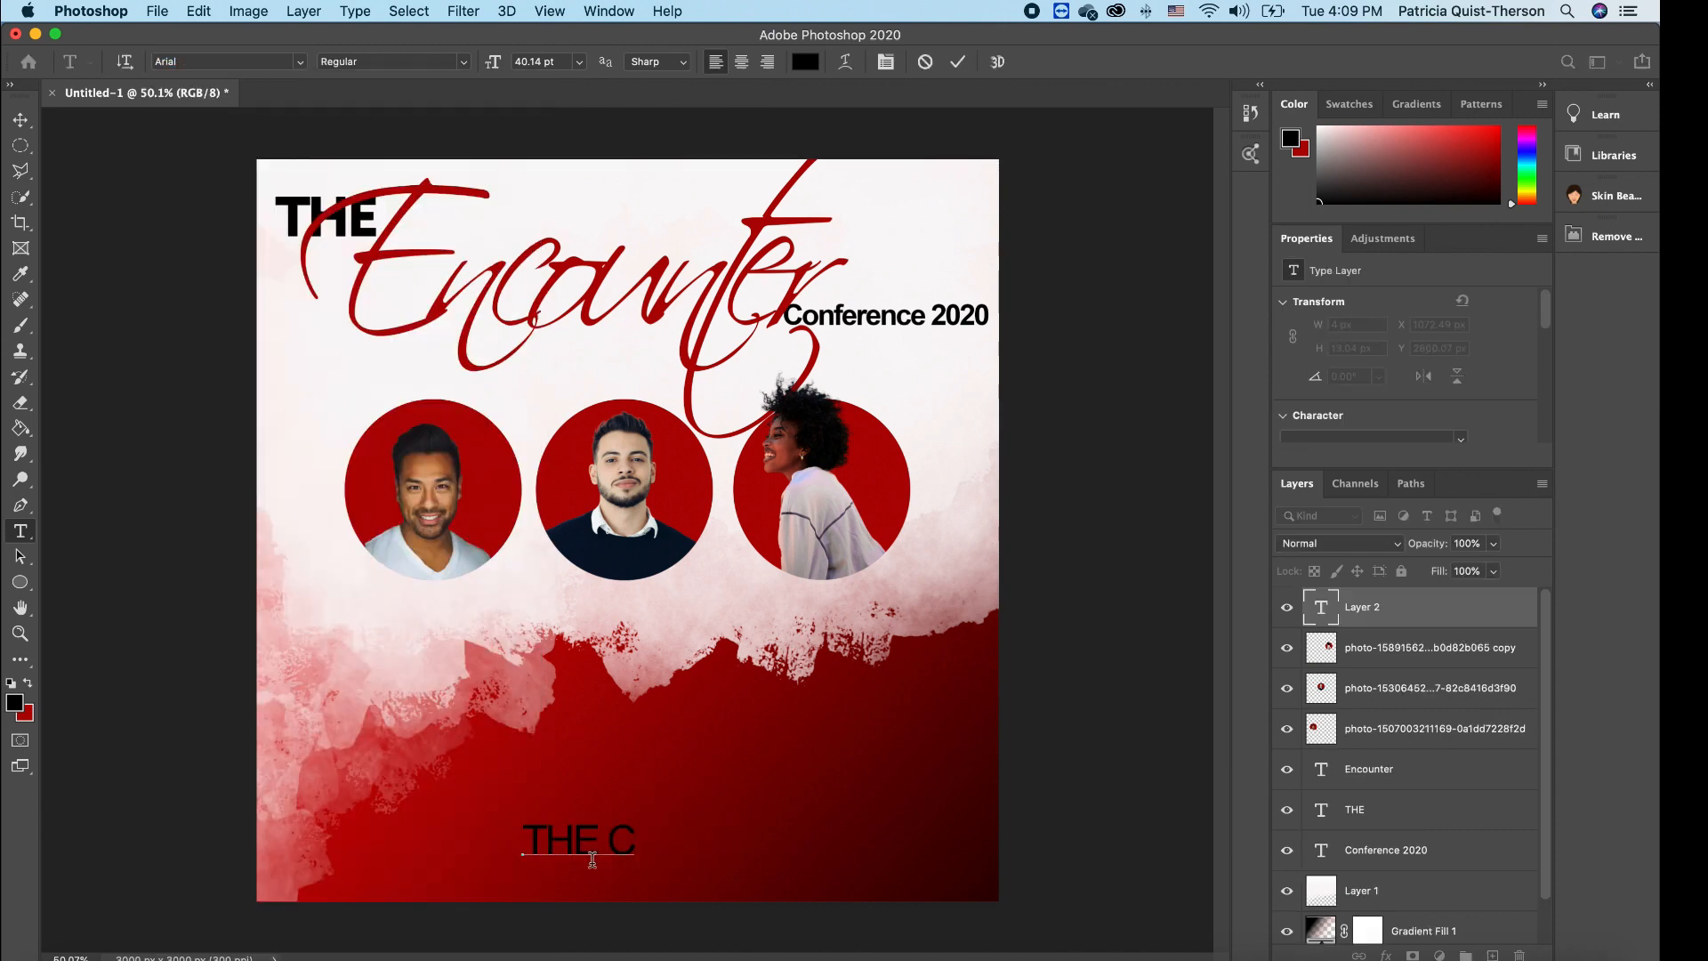
type(" CHURCH")
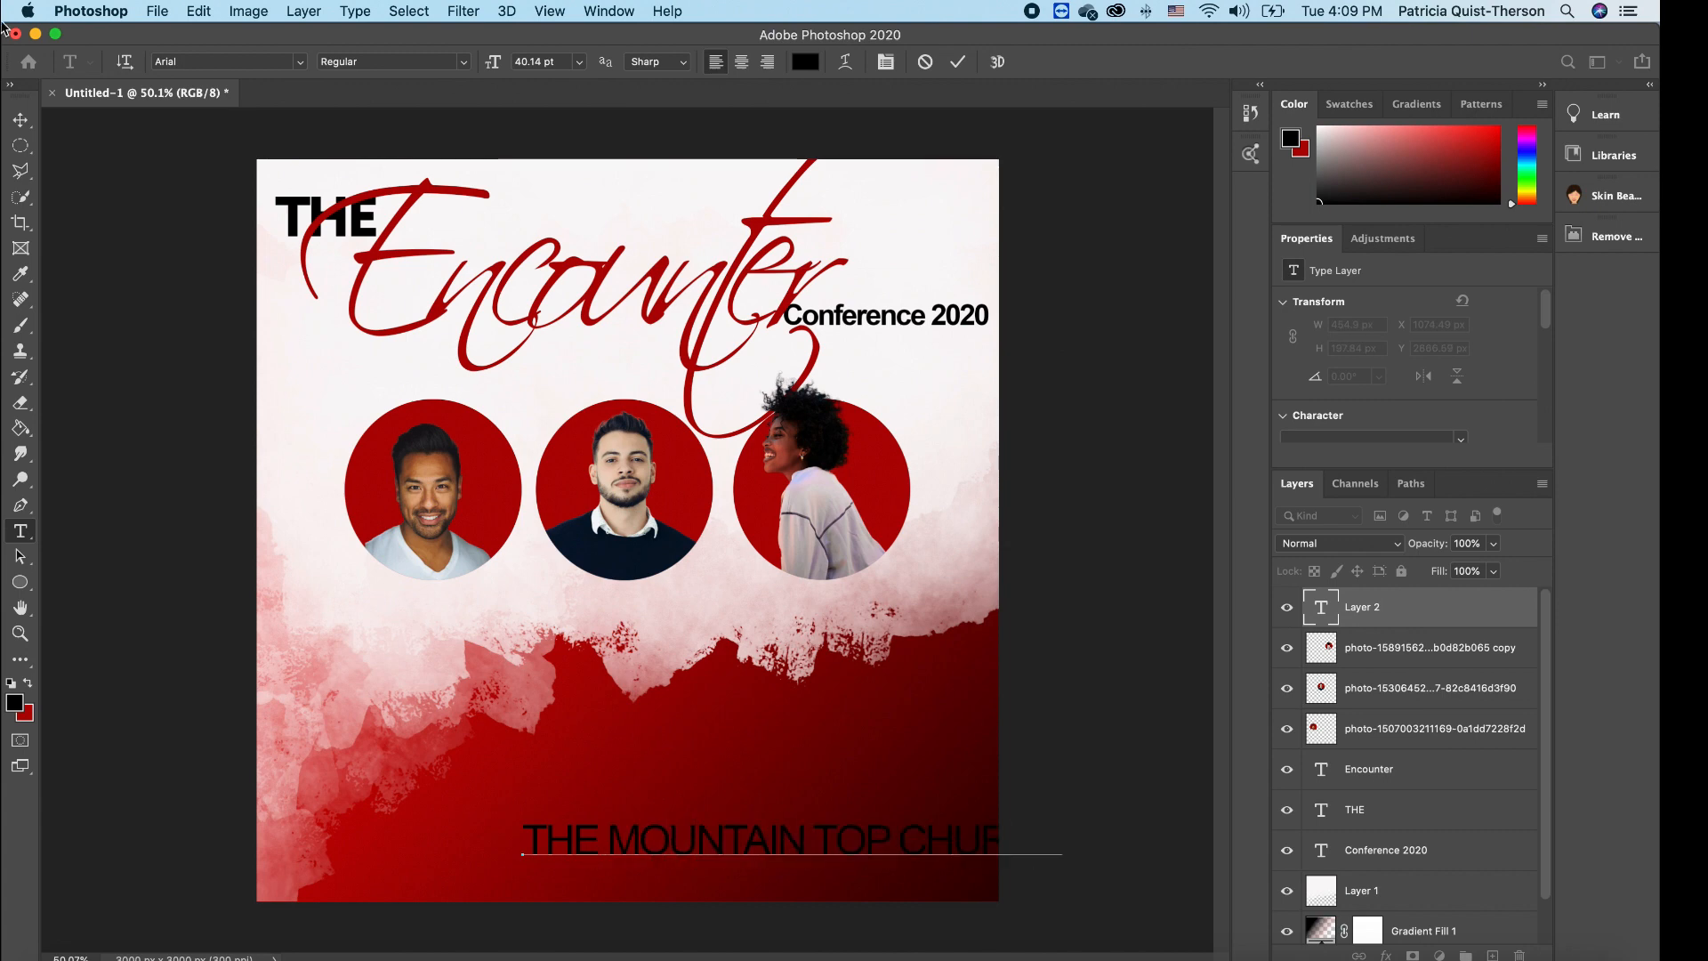
left_click(21, 120)
left_click_drag(608, 843, 471, 800)
left_click(21, 531)
left_click(20, 120)
left_click_drag(923, 783, 649, 803)
- Make the church name black and move it to the top centre of the flyer
left_click(20, 531)
left_click_drag(387, 813, 649, 813)
left_click(11, 683)
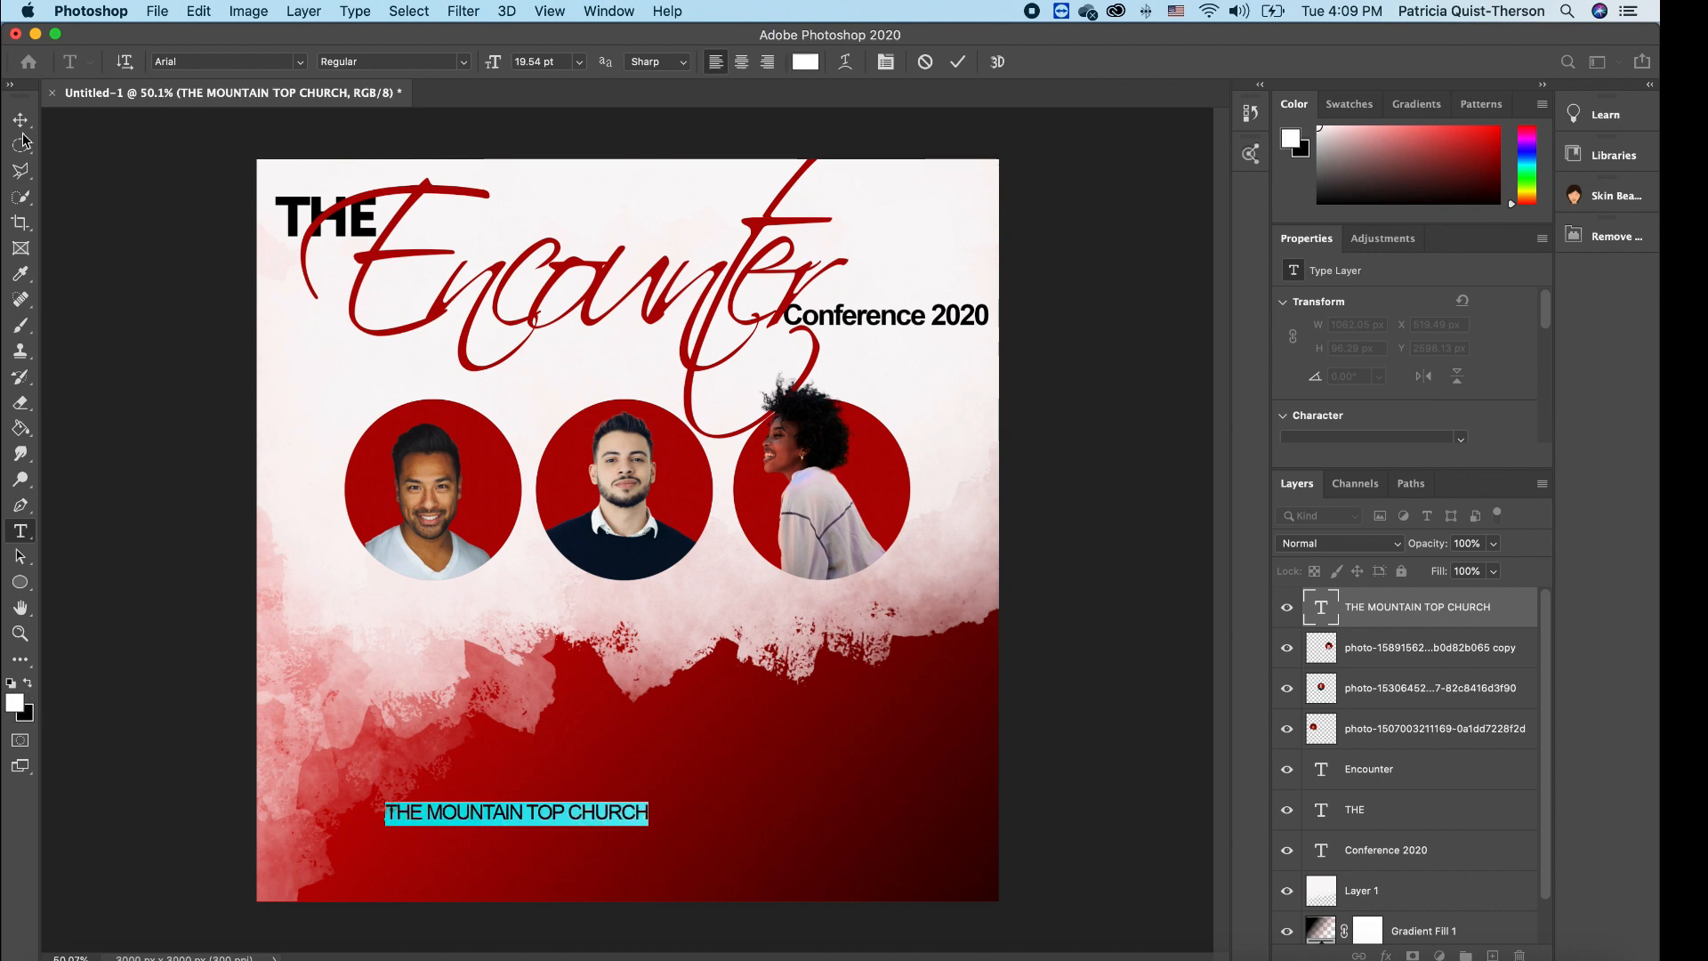
left_click(27, 682)
left_click(27, 682)
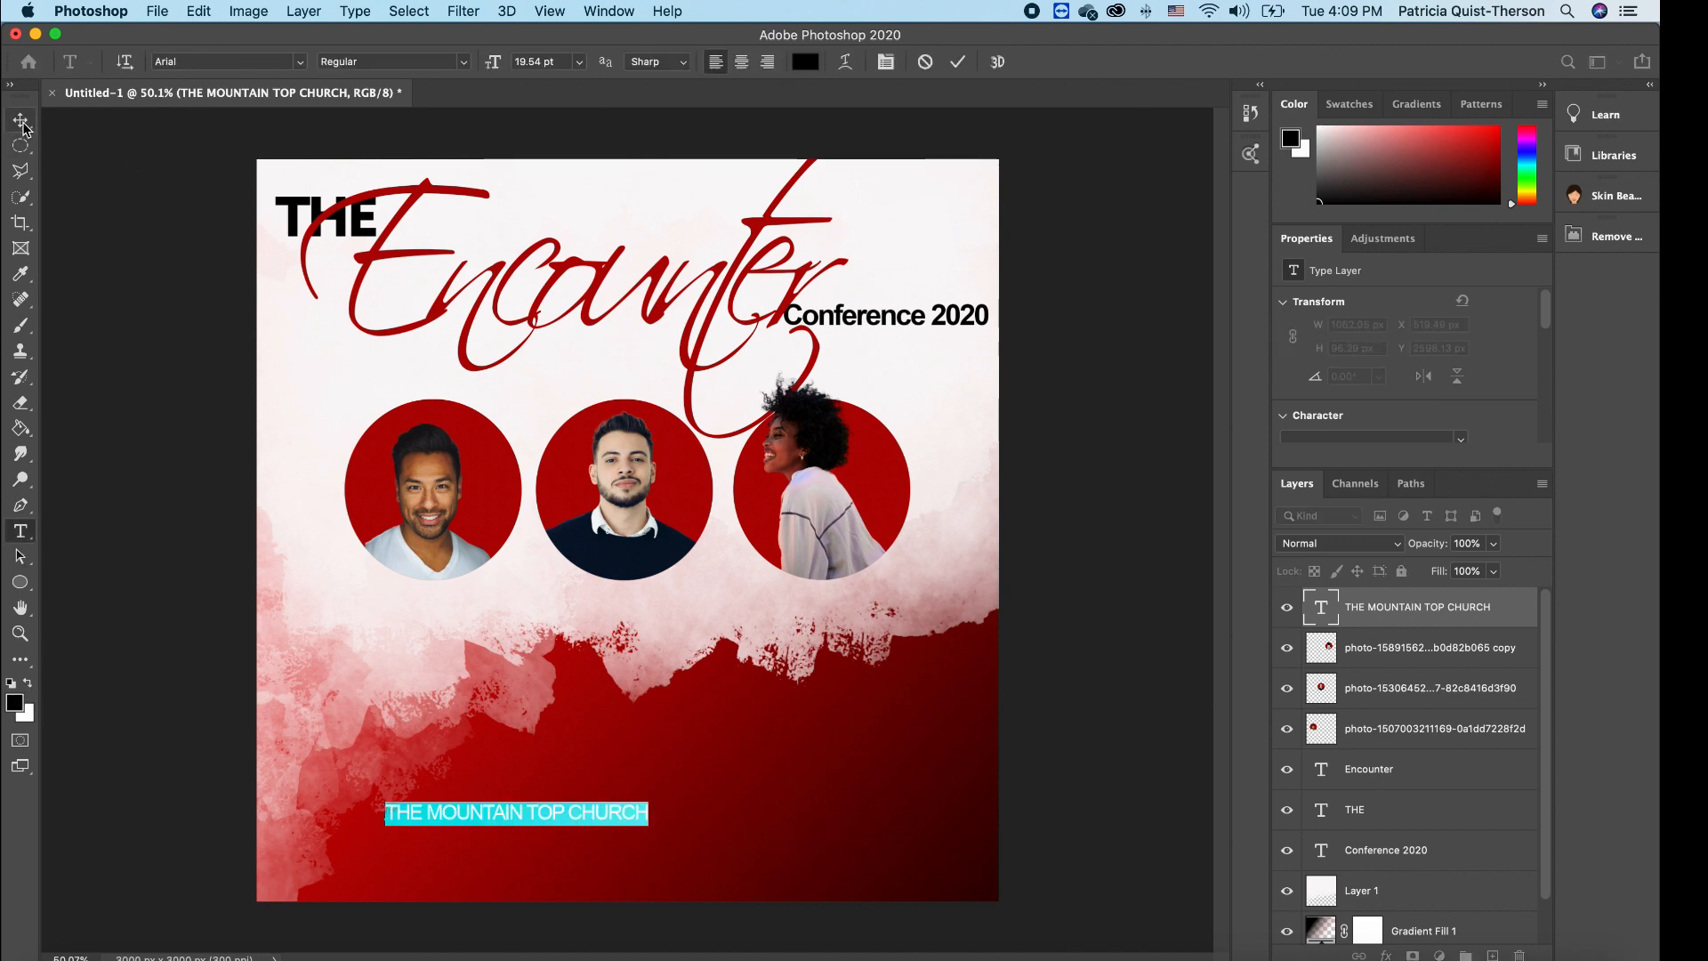
left_click(21, 120)
left_click_drag(574, 814, 718, 170)
key("Return")
left_click(872, 234)
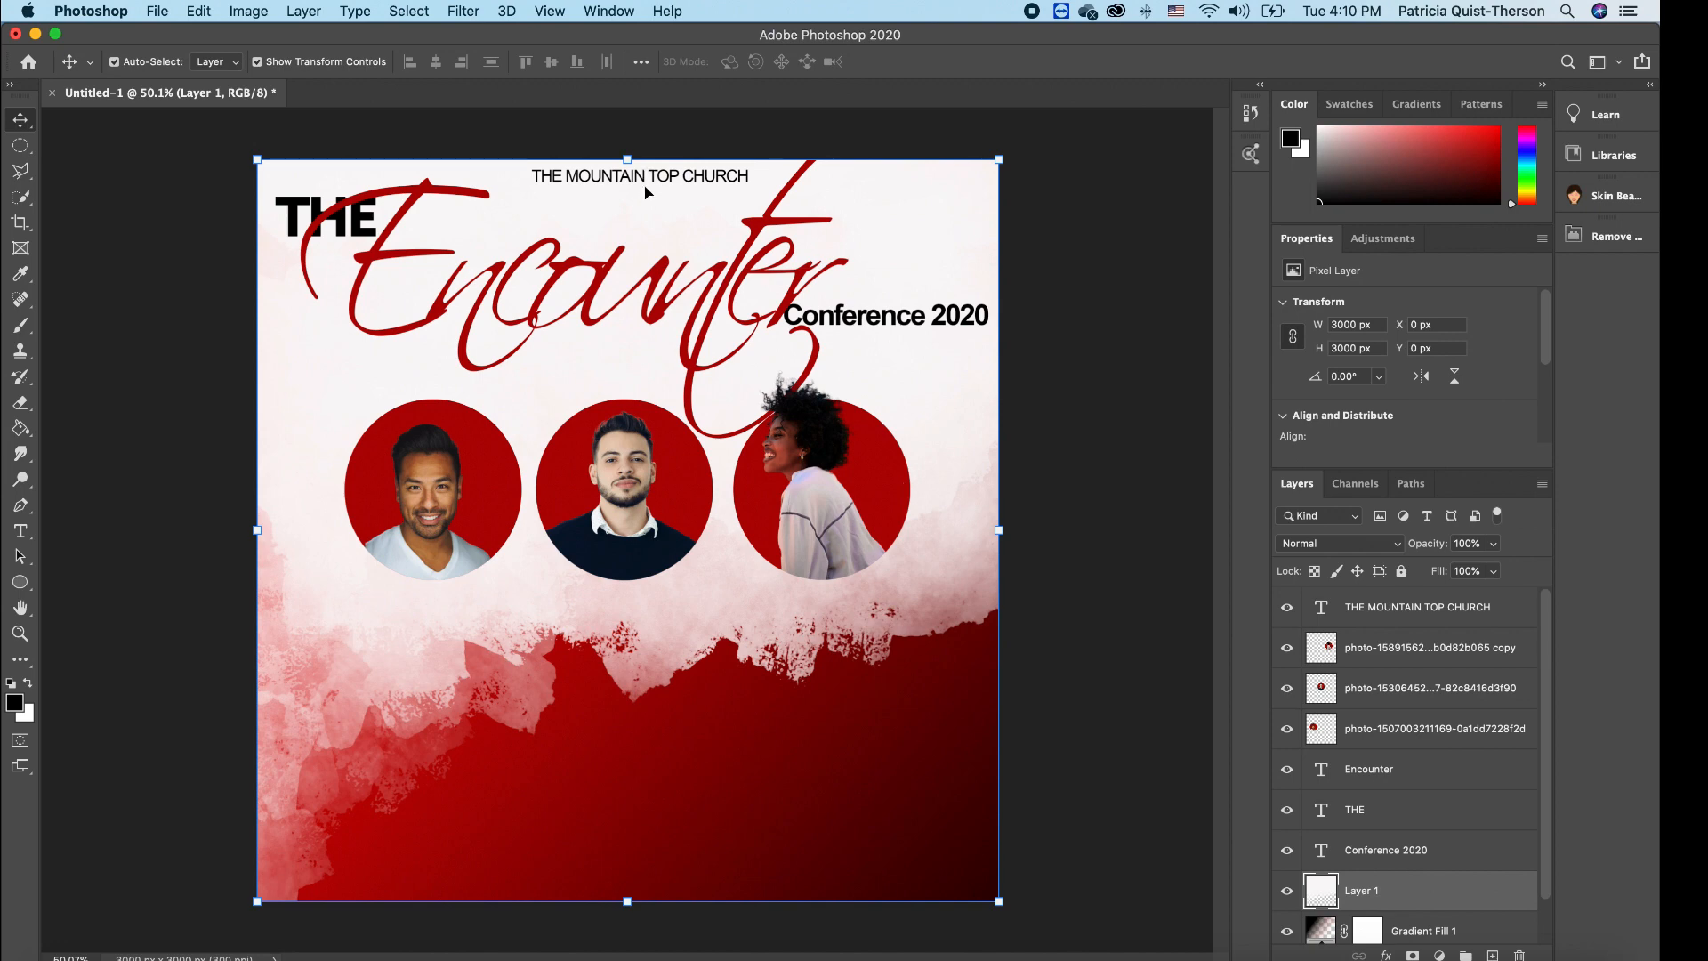
left_click(647, 180)
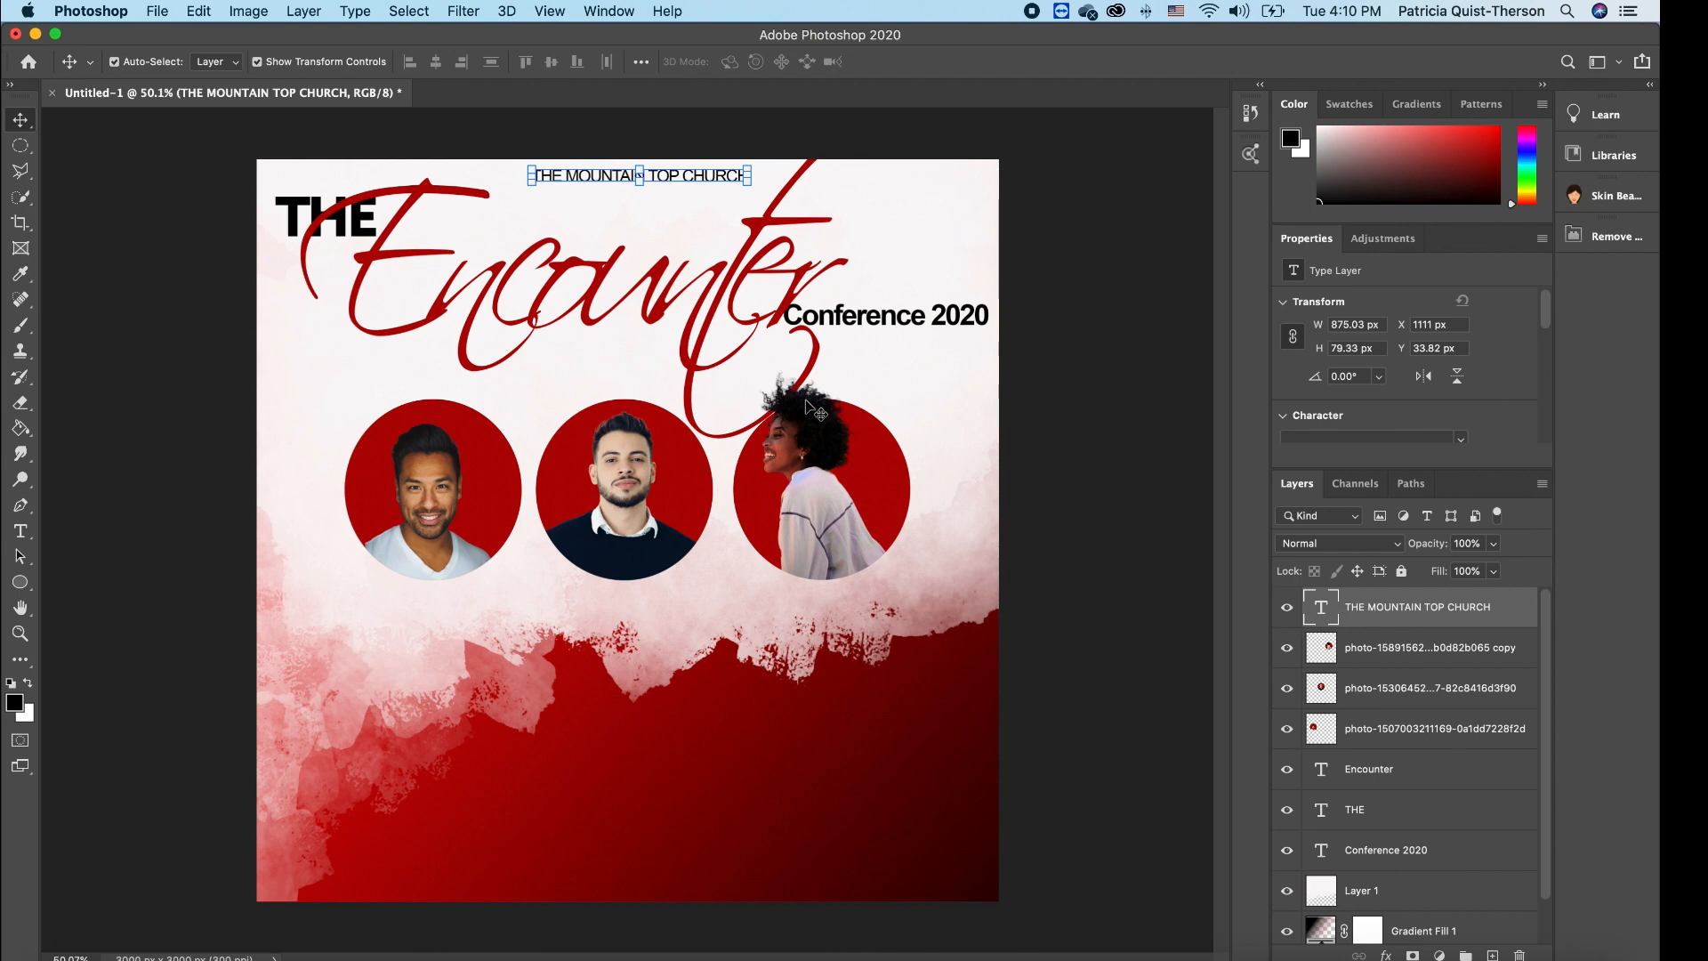
- Duplicate the church text and retype it as the first speaker's name under the left portrait
key("super+j")
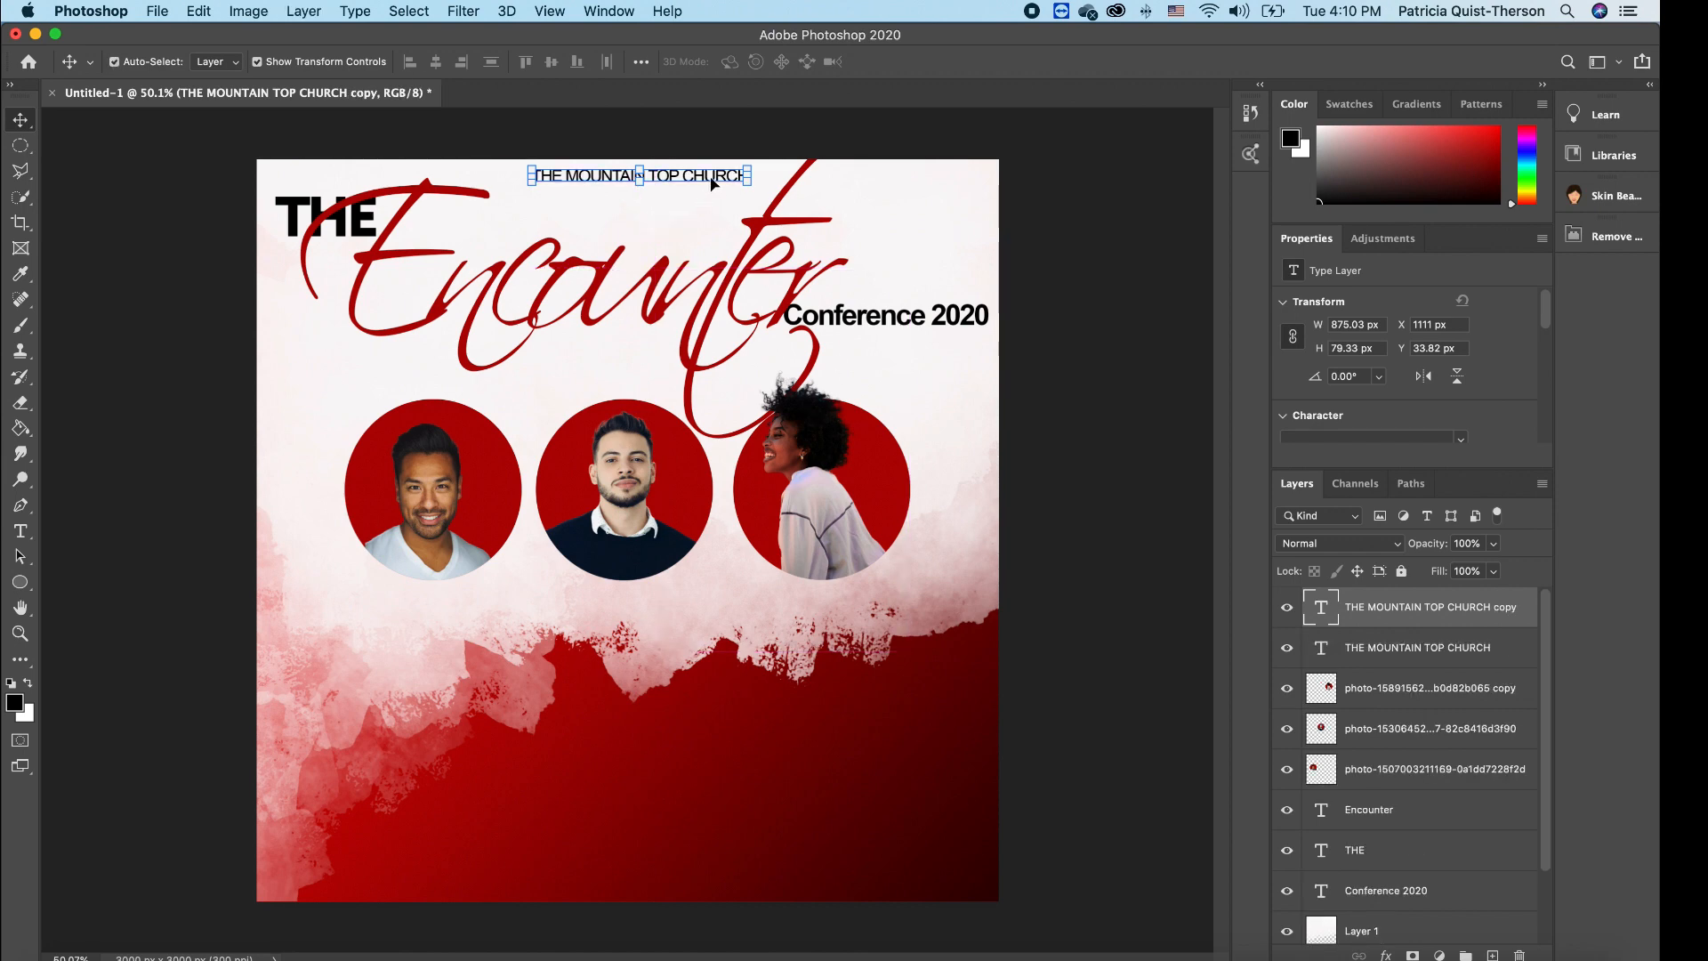
left_click_drag(711, 184, 524, 614)
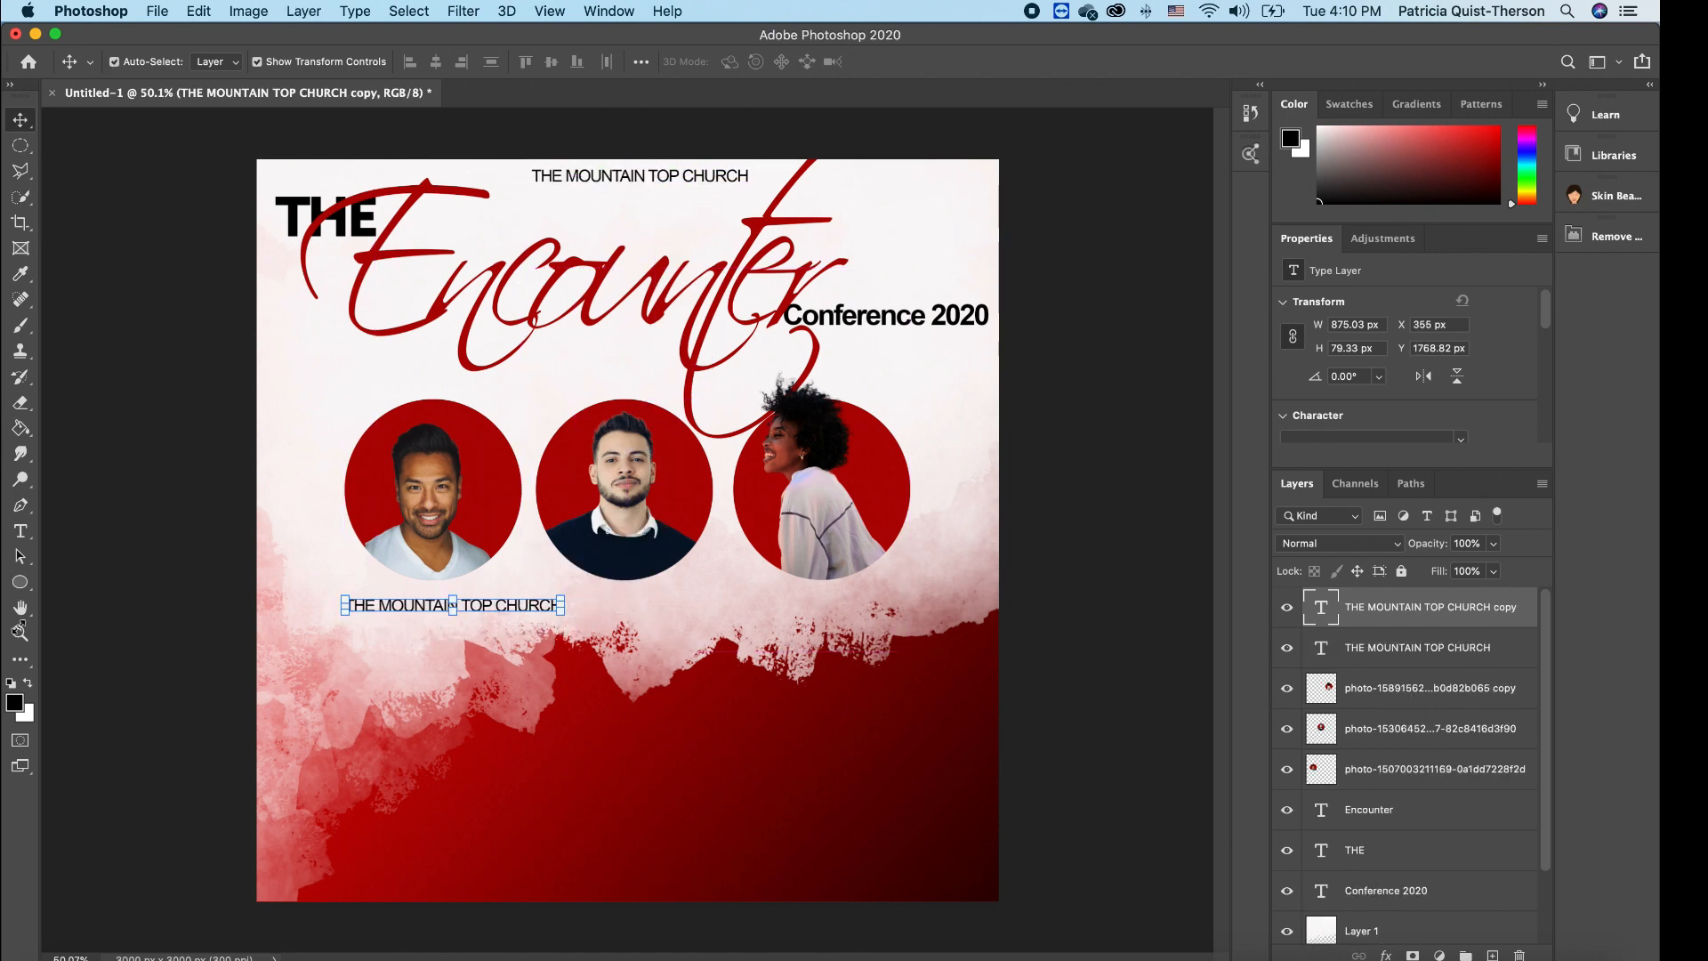
left_click(19, 532)
left_click(365, 606)
key("super+a")
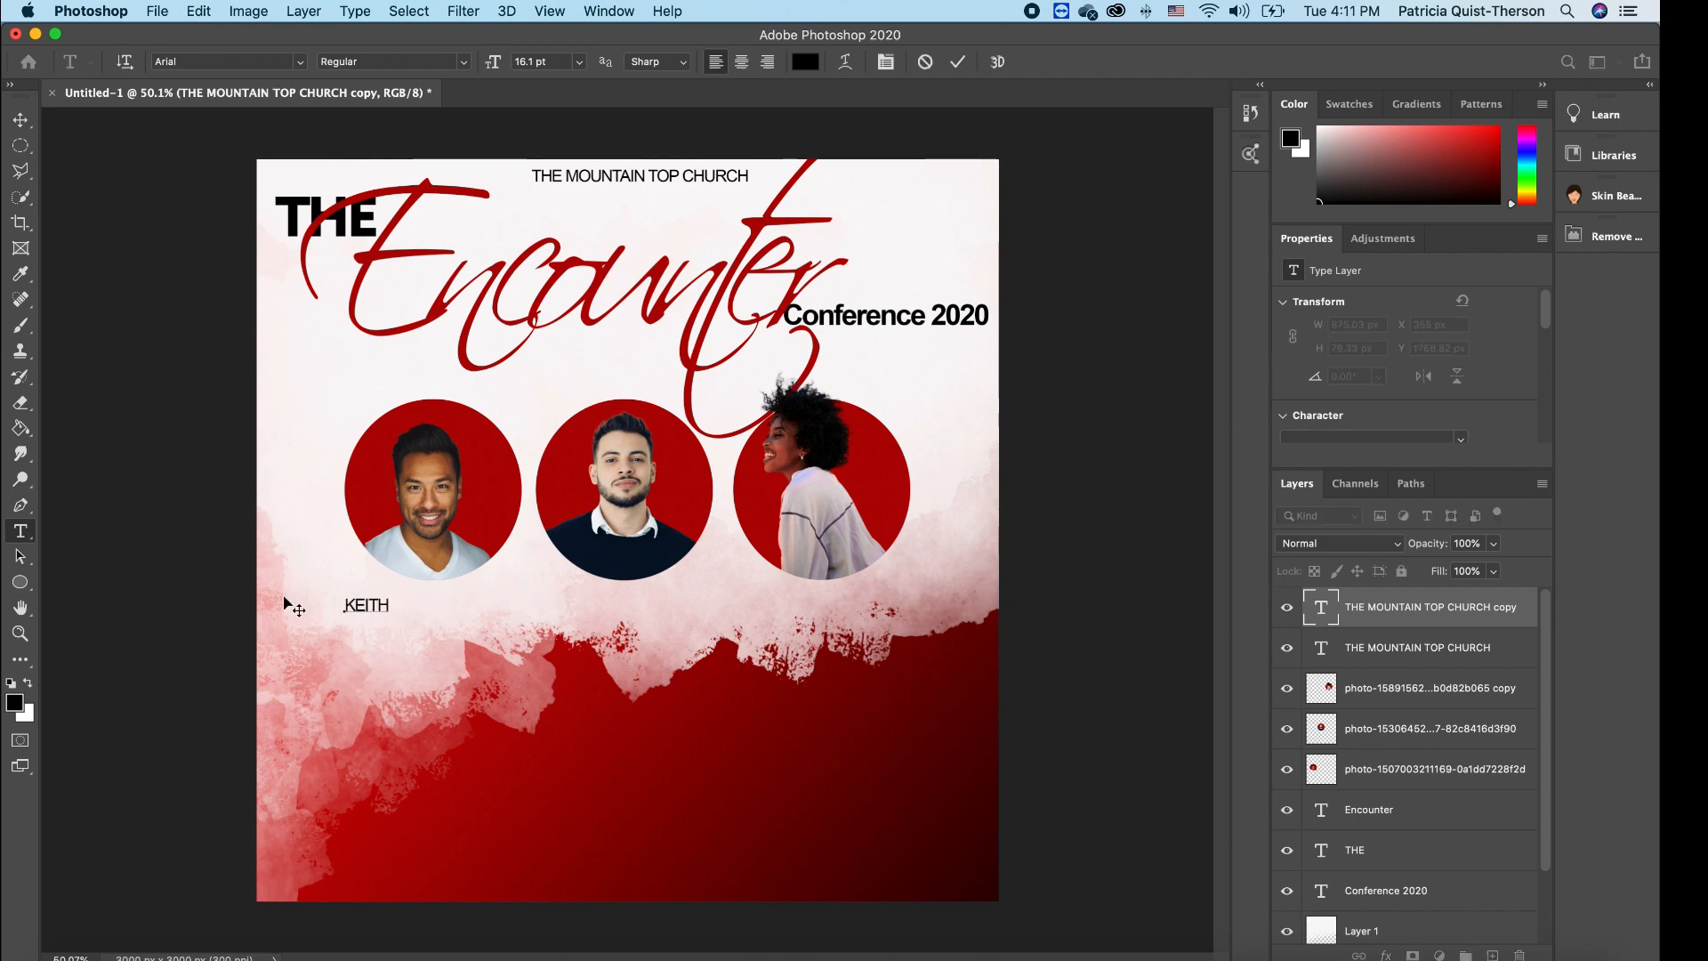
key("super+Return")
key("v")
left_click_drag(397, 614, 651, 594)
scroll(650, 594, "up", 5)
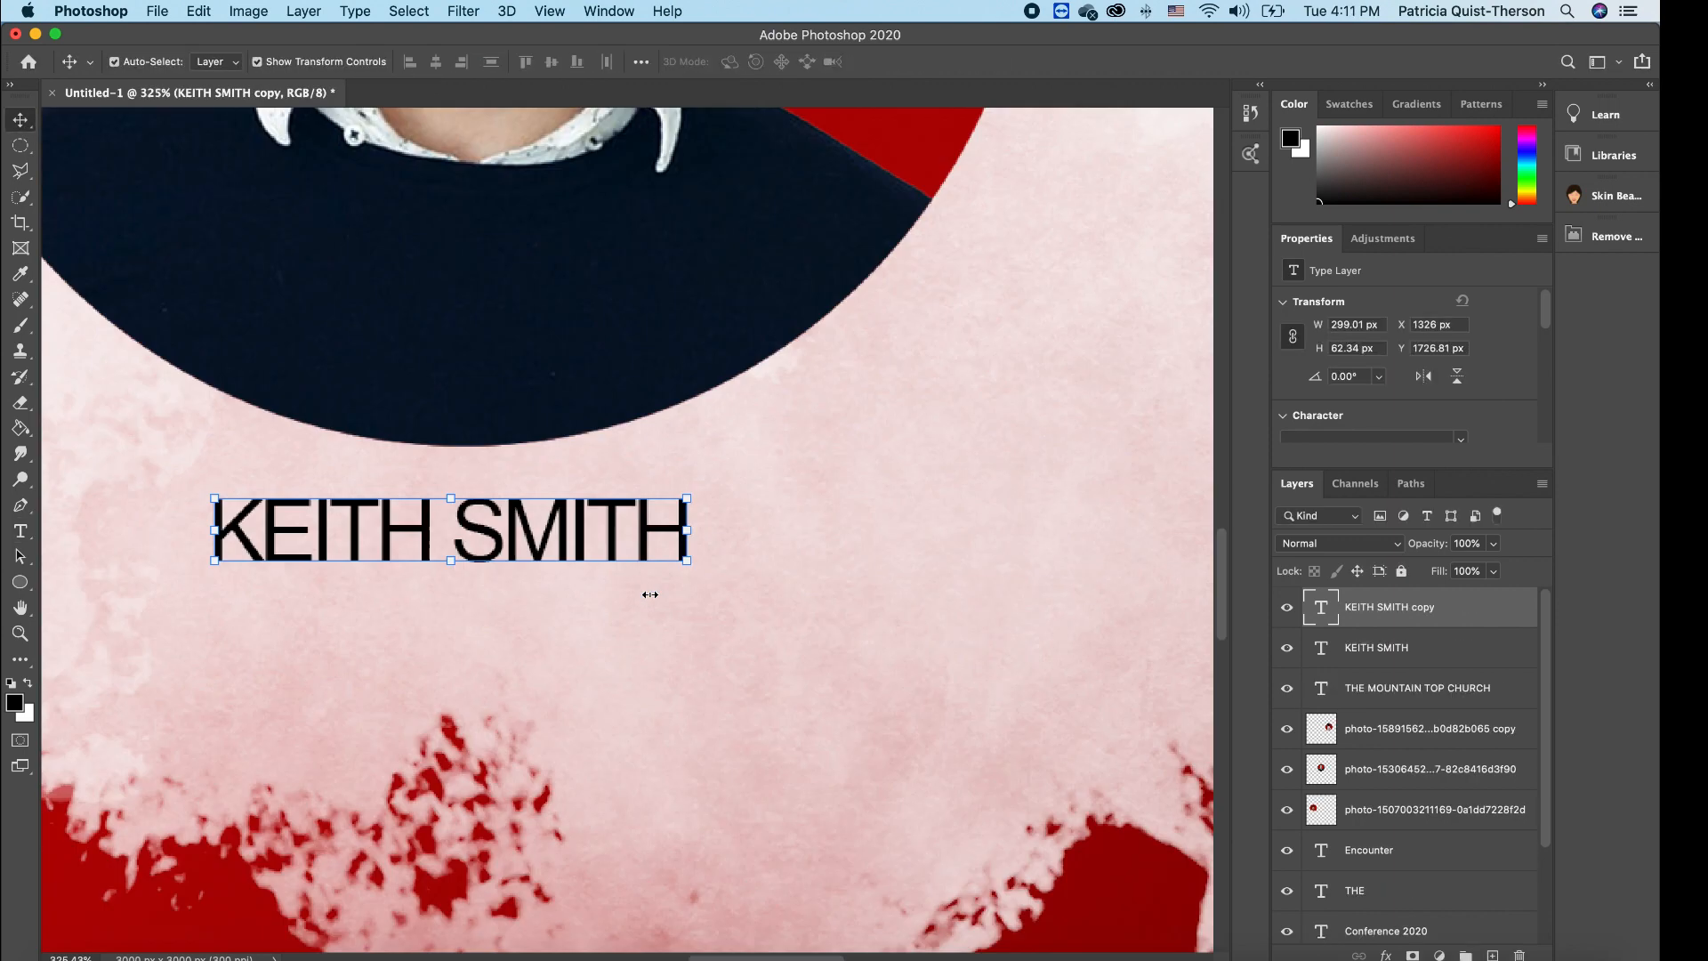
scroll(650, 594, "down", 5)
- Retype the middle caption as the second speaker's name, copy it under the right portrait, and align the captions
key("t")
left_click(653, 574)
key("super+a")
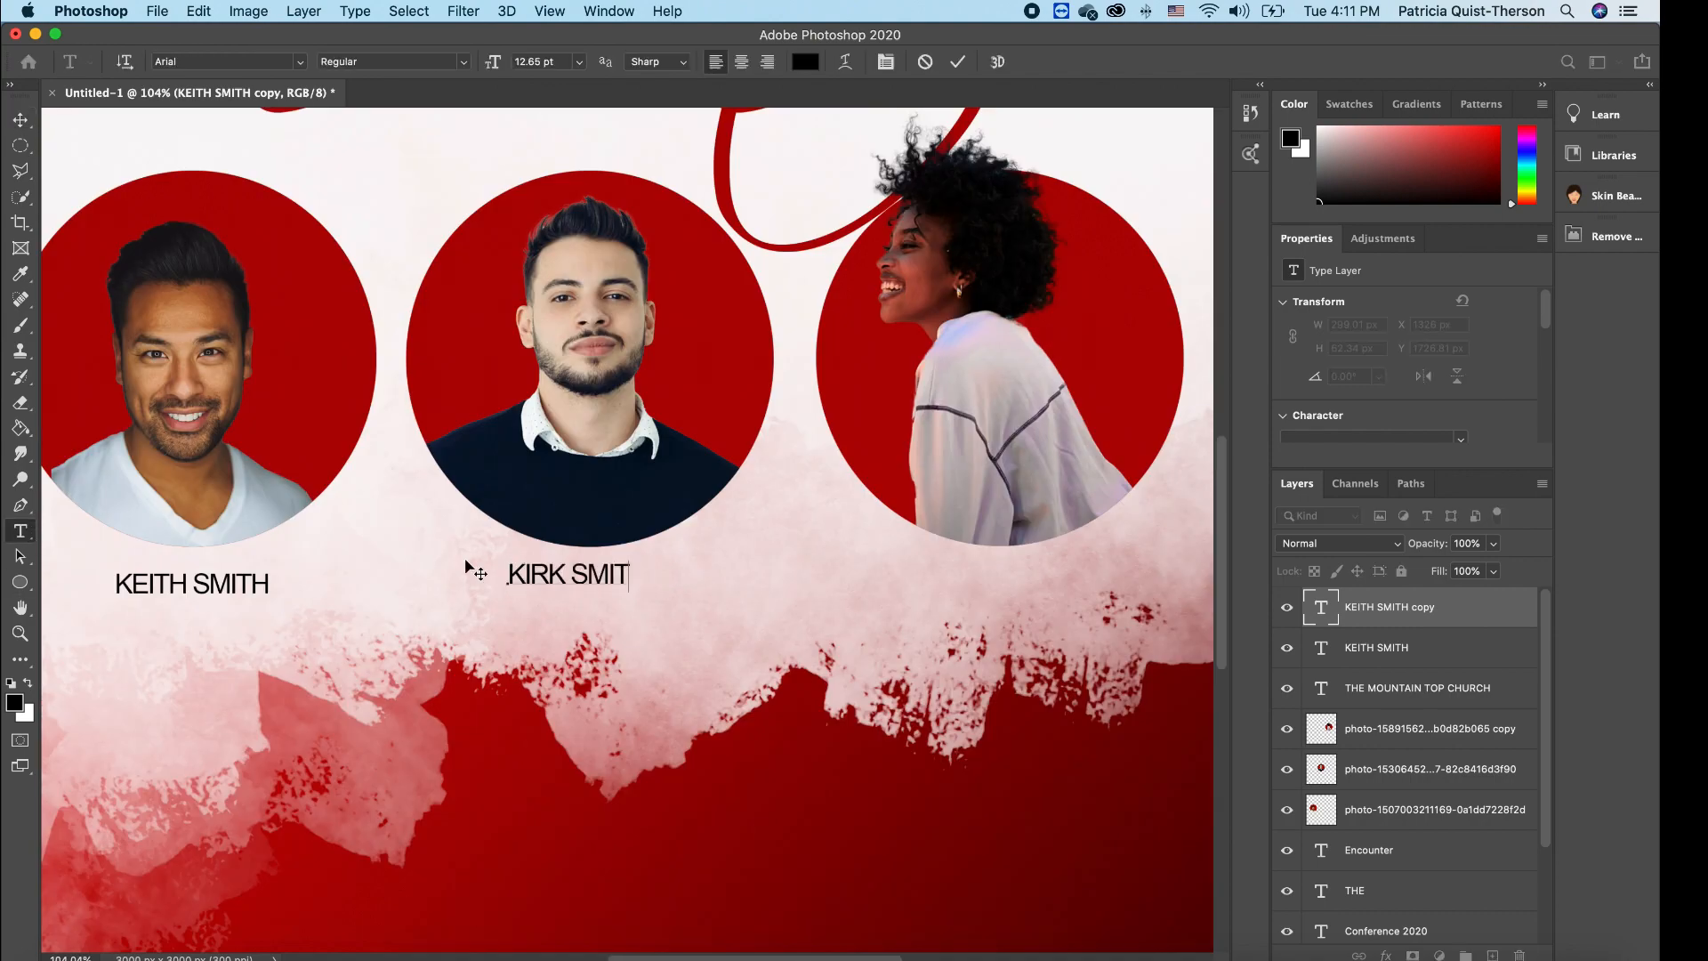
key("super+Return")
key("v")
left_click_drag(612, 583, 615, 583)
left_click_drag(616, 583, 1022, 584)
left_click_drag(230, 587, 229, 578)
- Retype the right portrait's caption as the third speaker's name
left_click(979, 574)
key("t")
left_click(907, 574)
key("super+a")
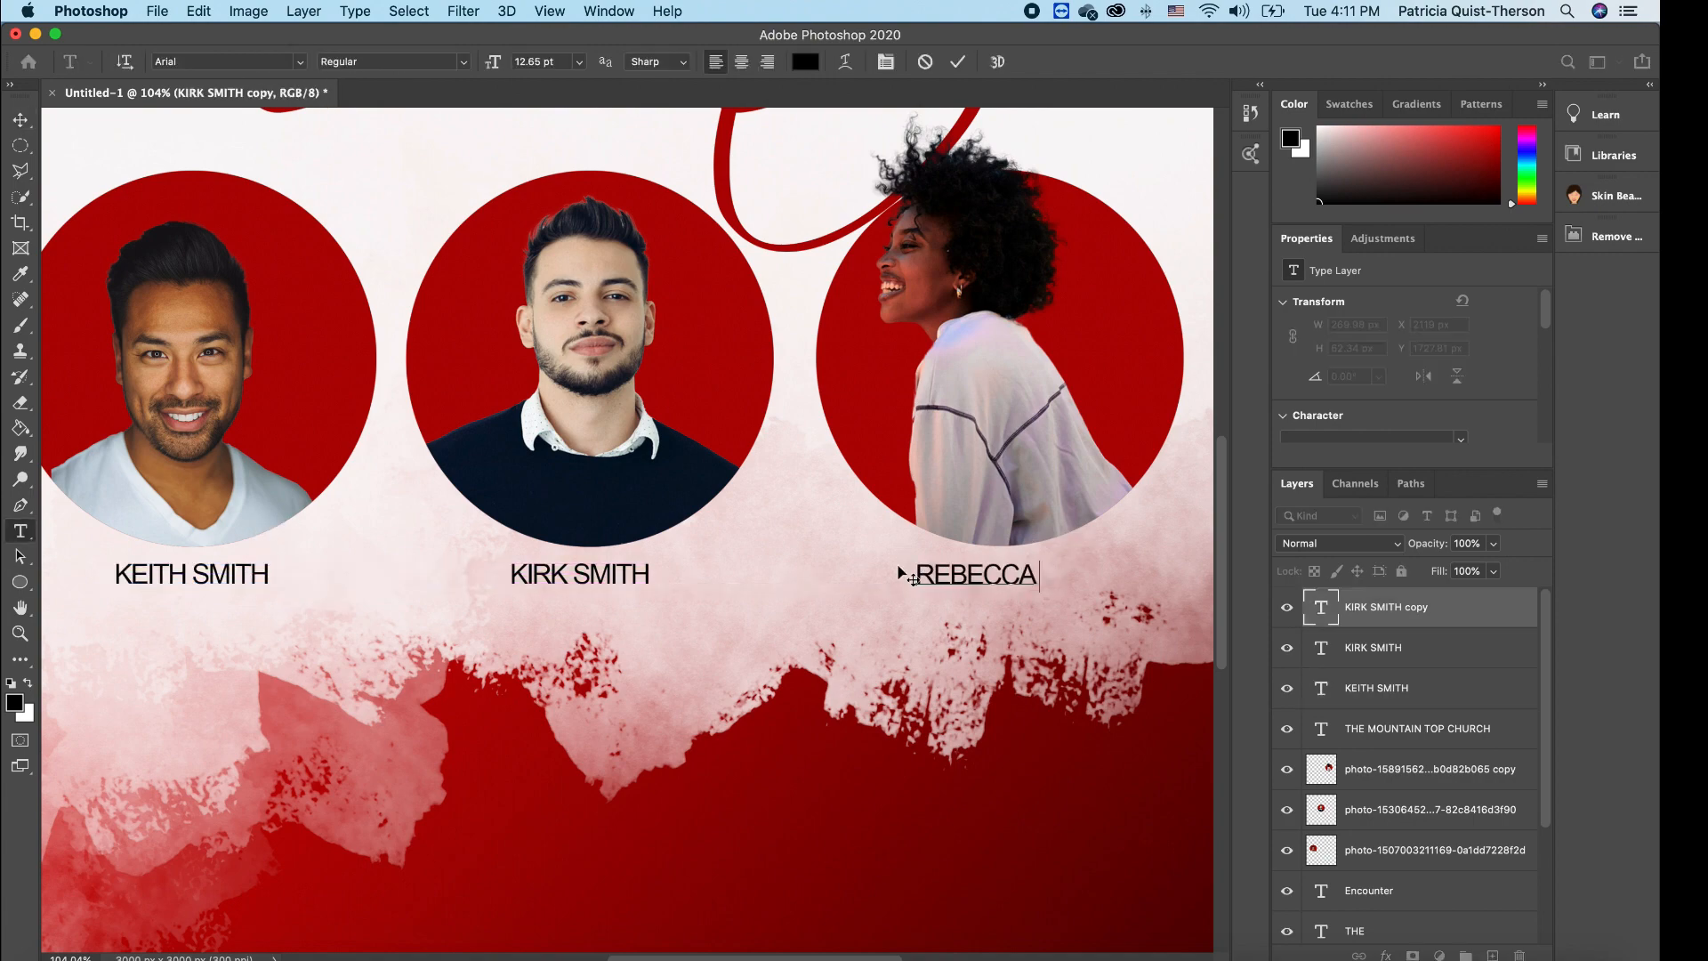
scroll(852, 669, "down", 10)
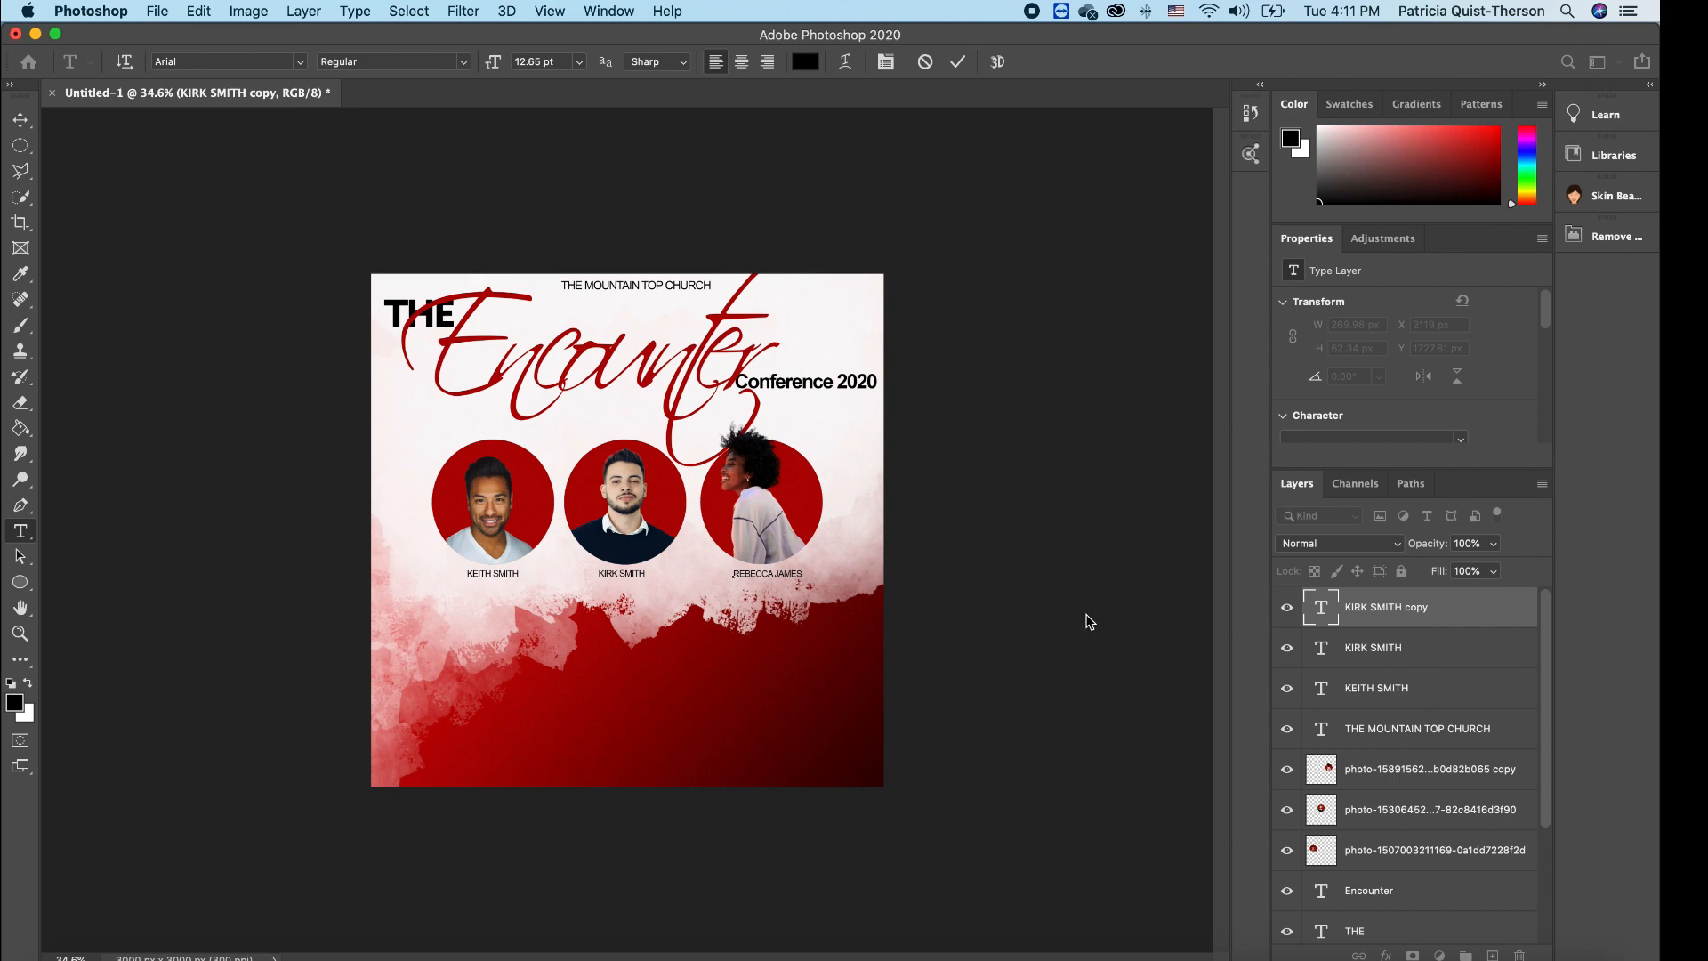
scroll(735, 600, "down", 1)
scroll(735, 600, "up", 8)
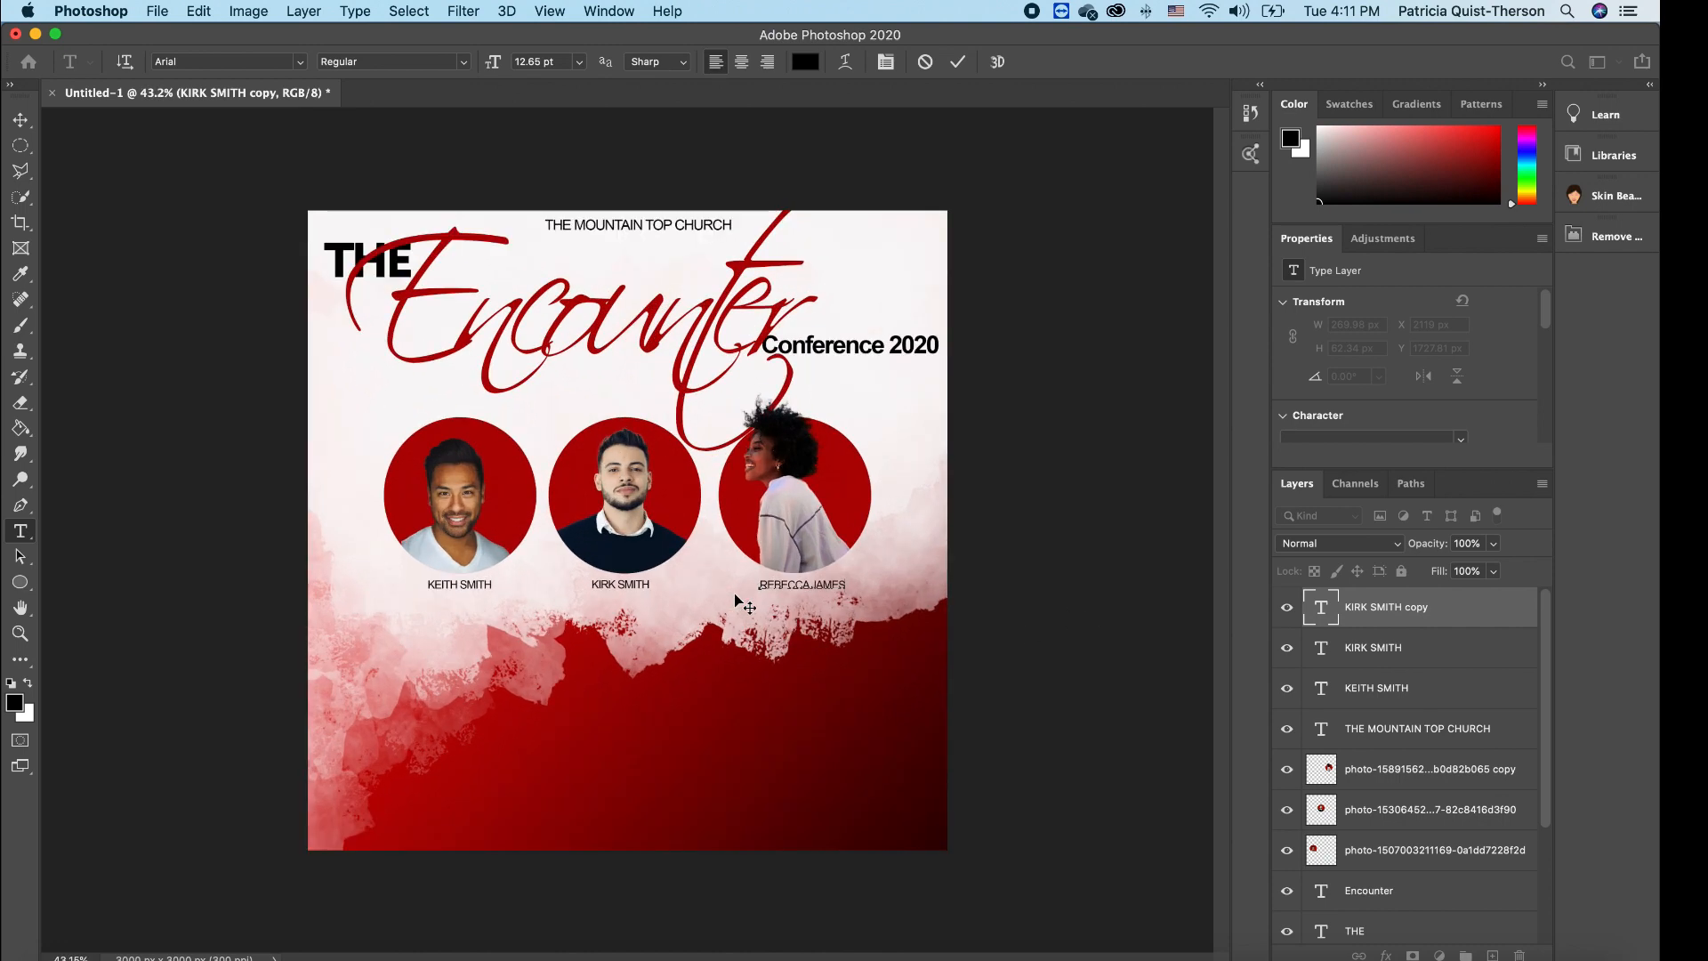
scroll(734, 601, "down", 3)
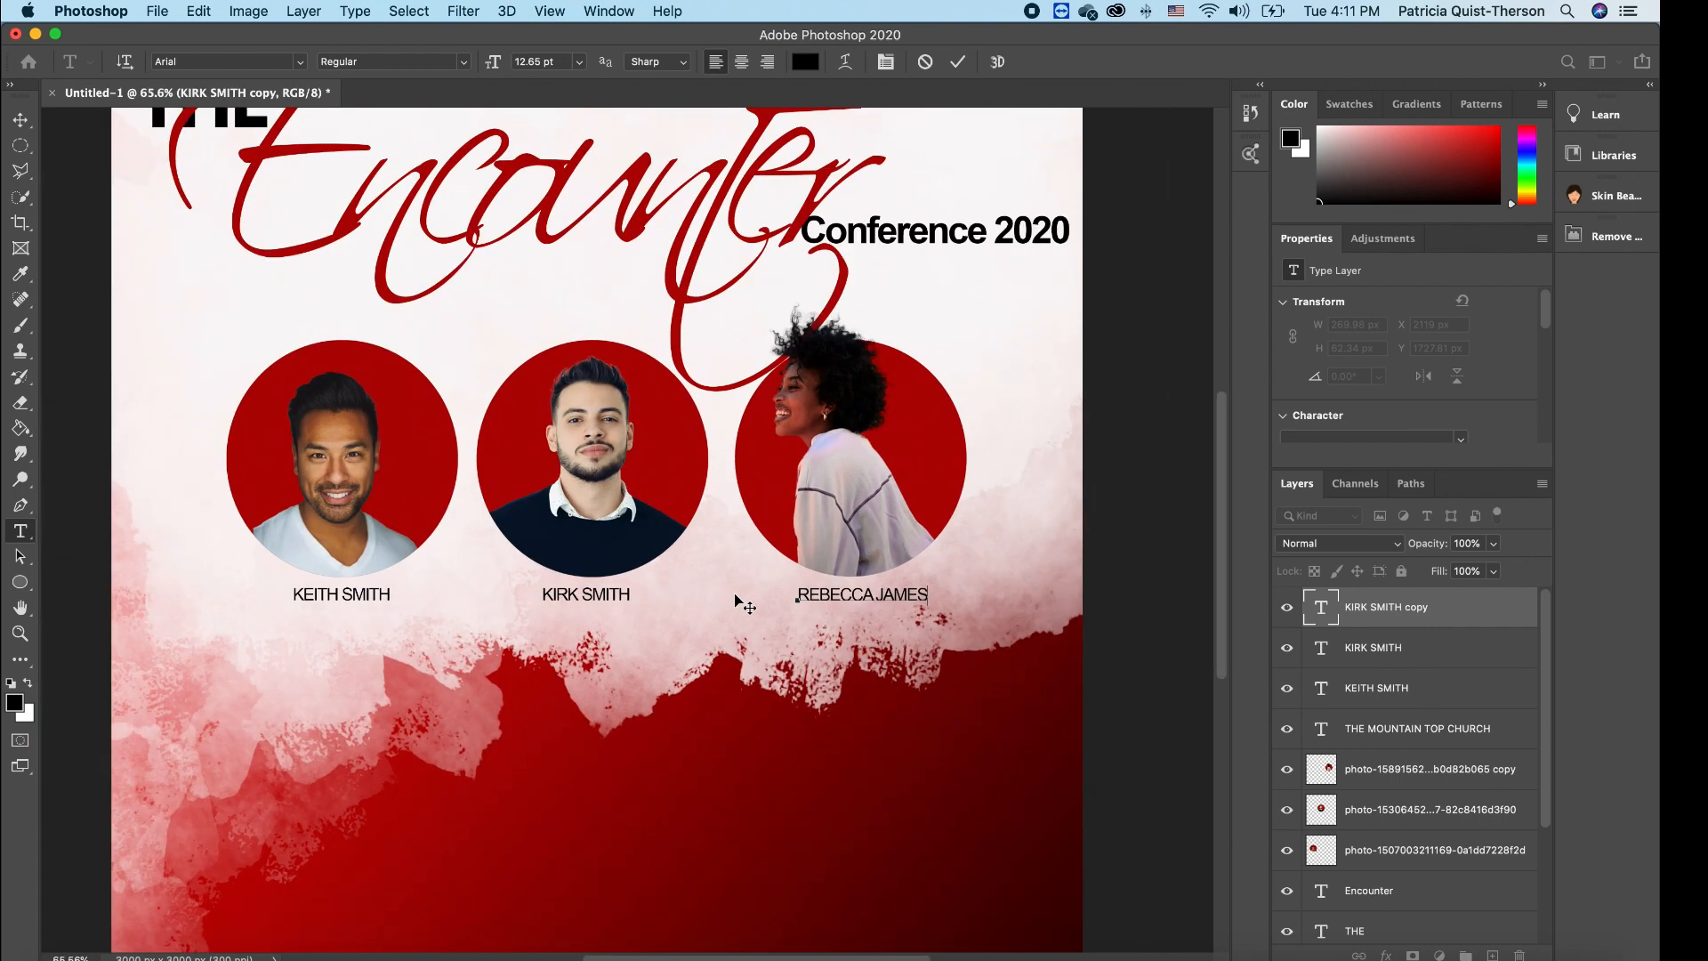
scroll(735, 600, "down", 2)
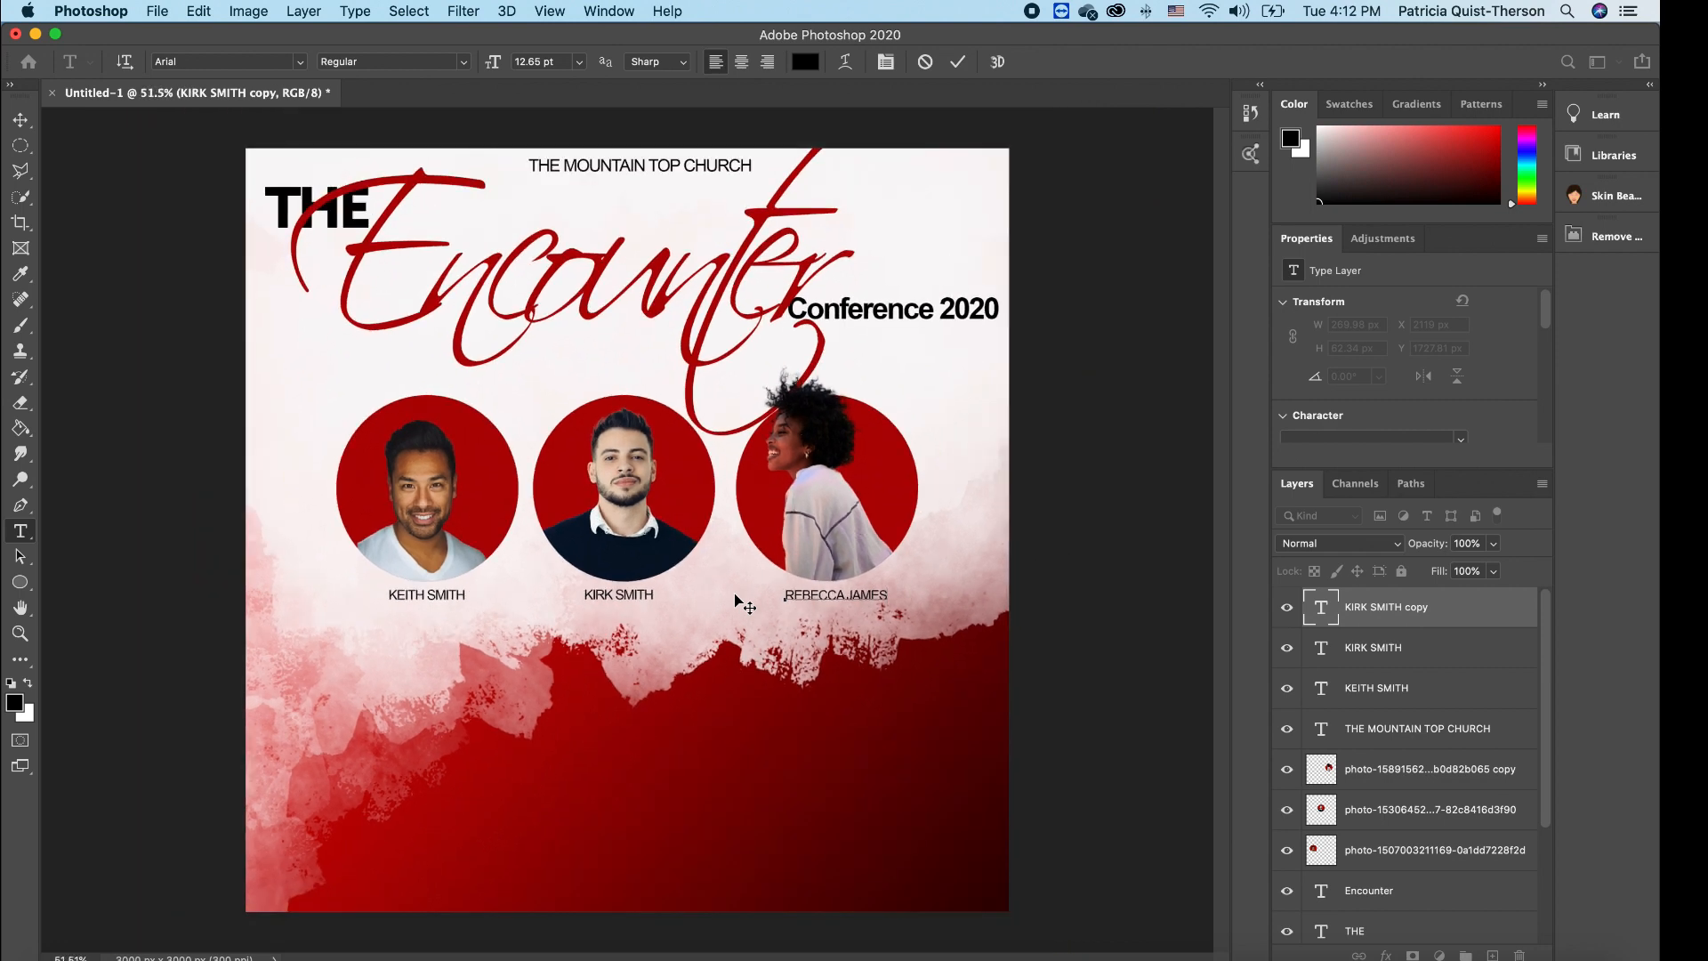
- Fit the flyer to the window and set the woman's name caption in Bebas Neue
left_click(18, 635)
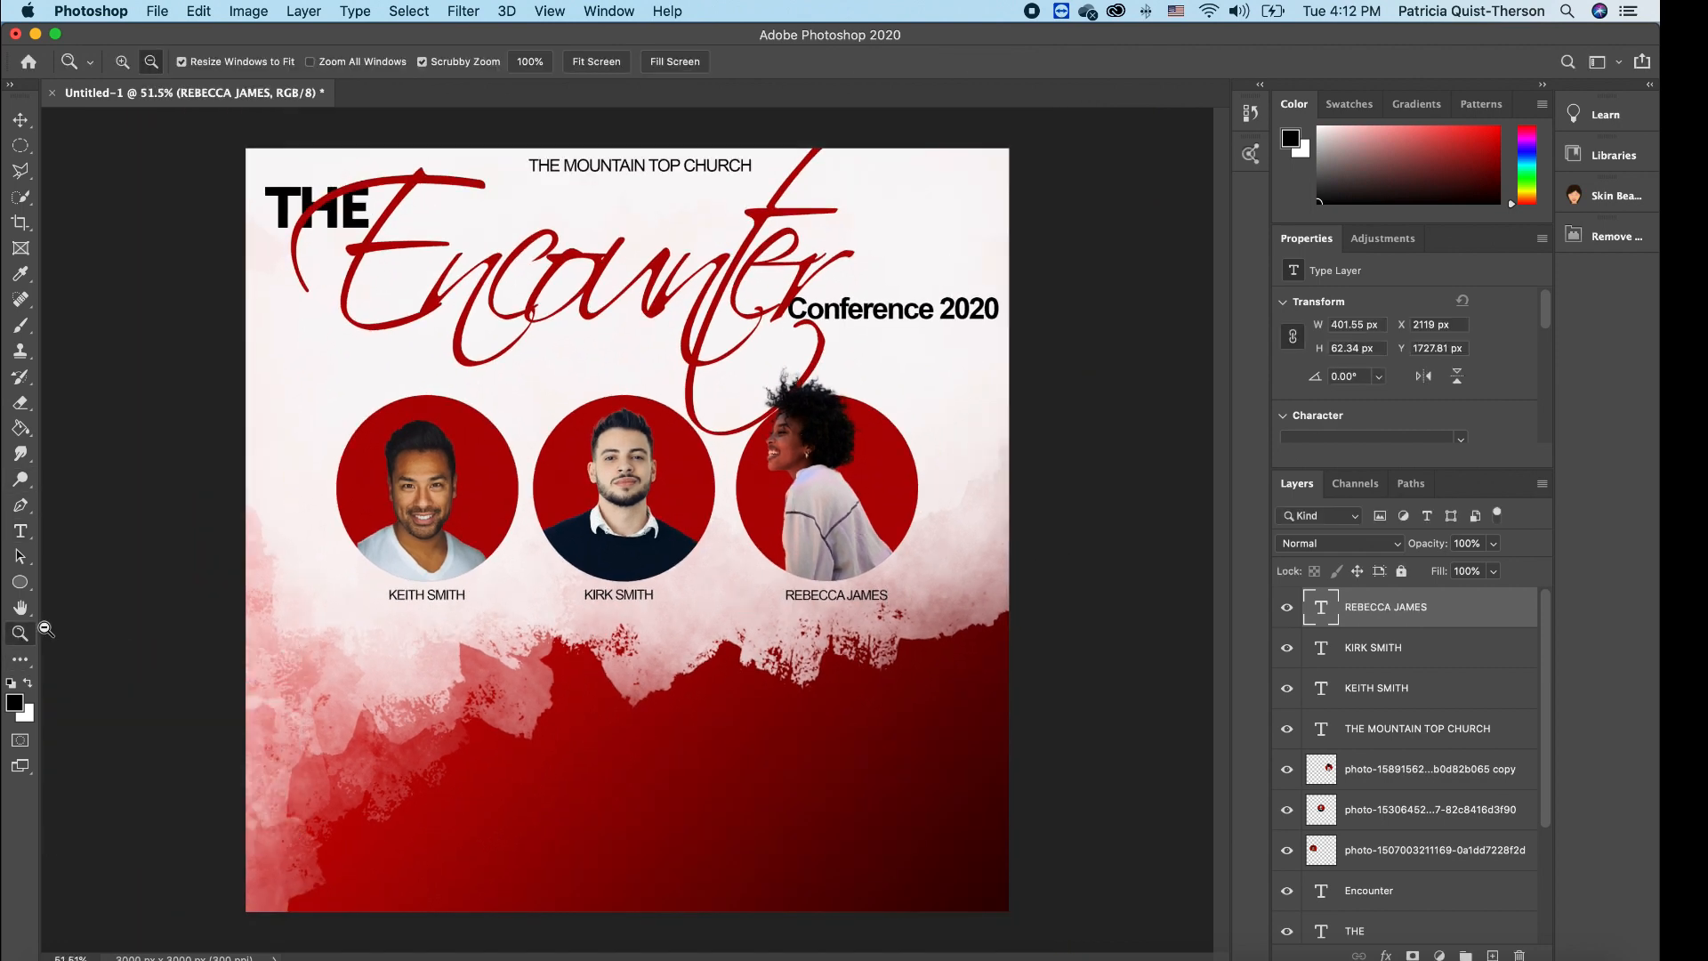
left_click(608, 67)
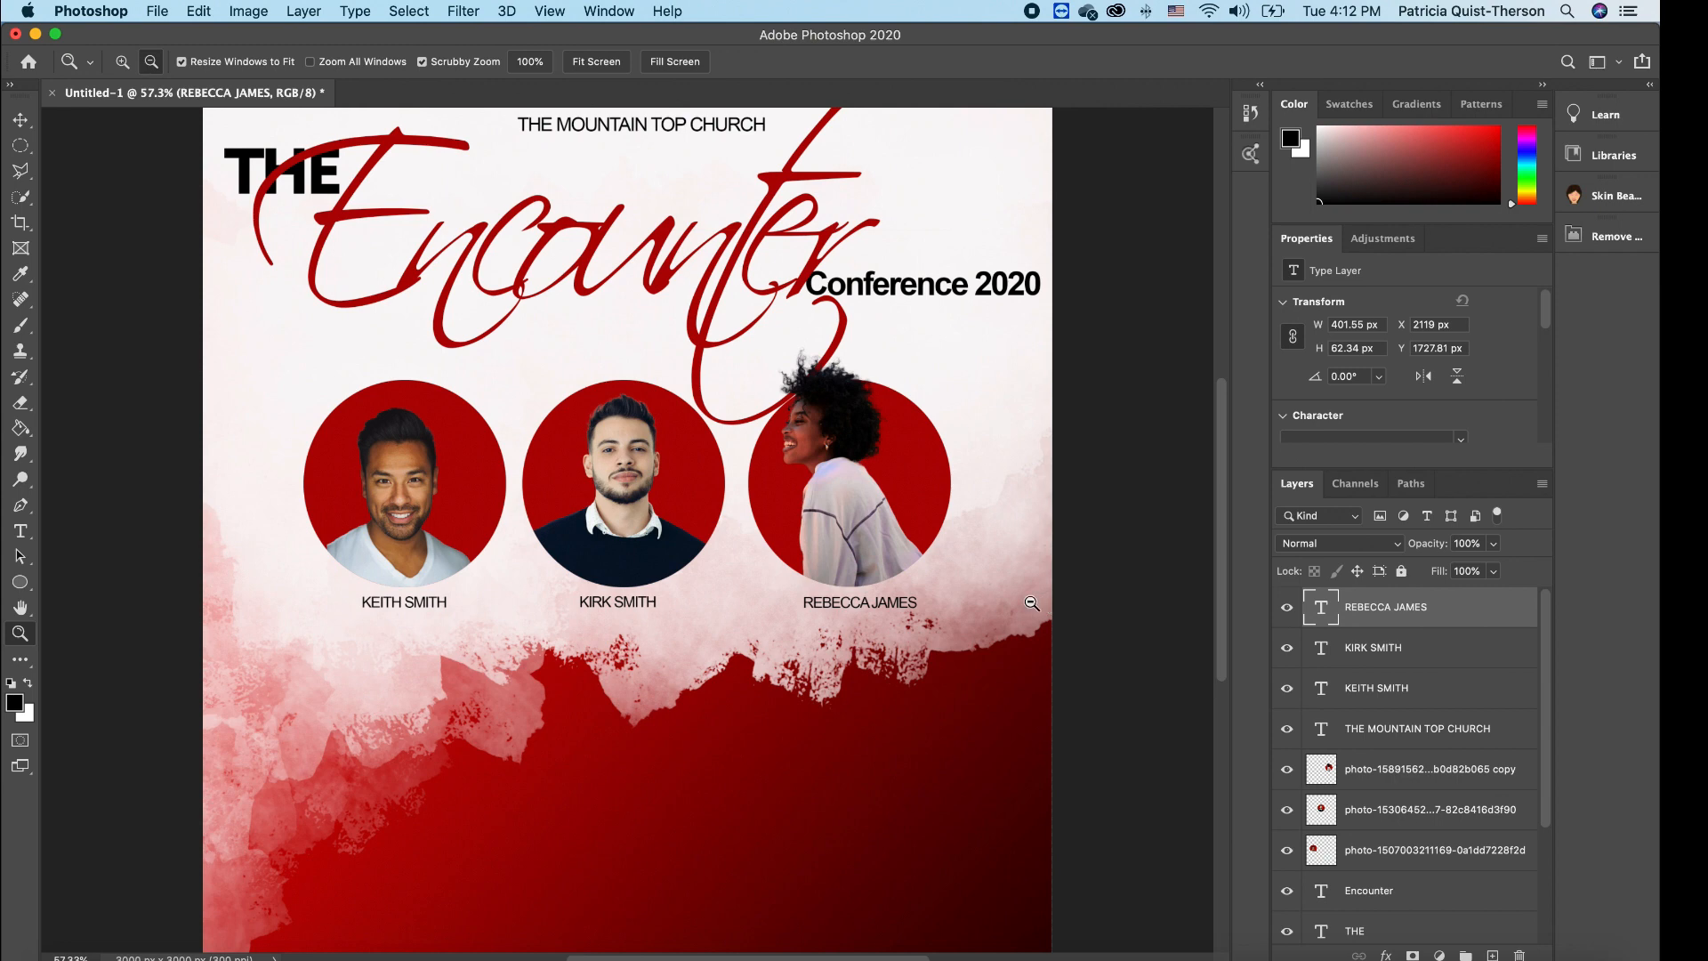
left_click(22, 532)
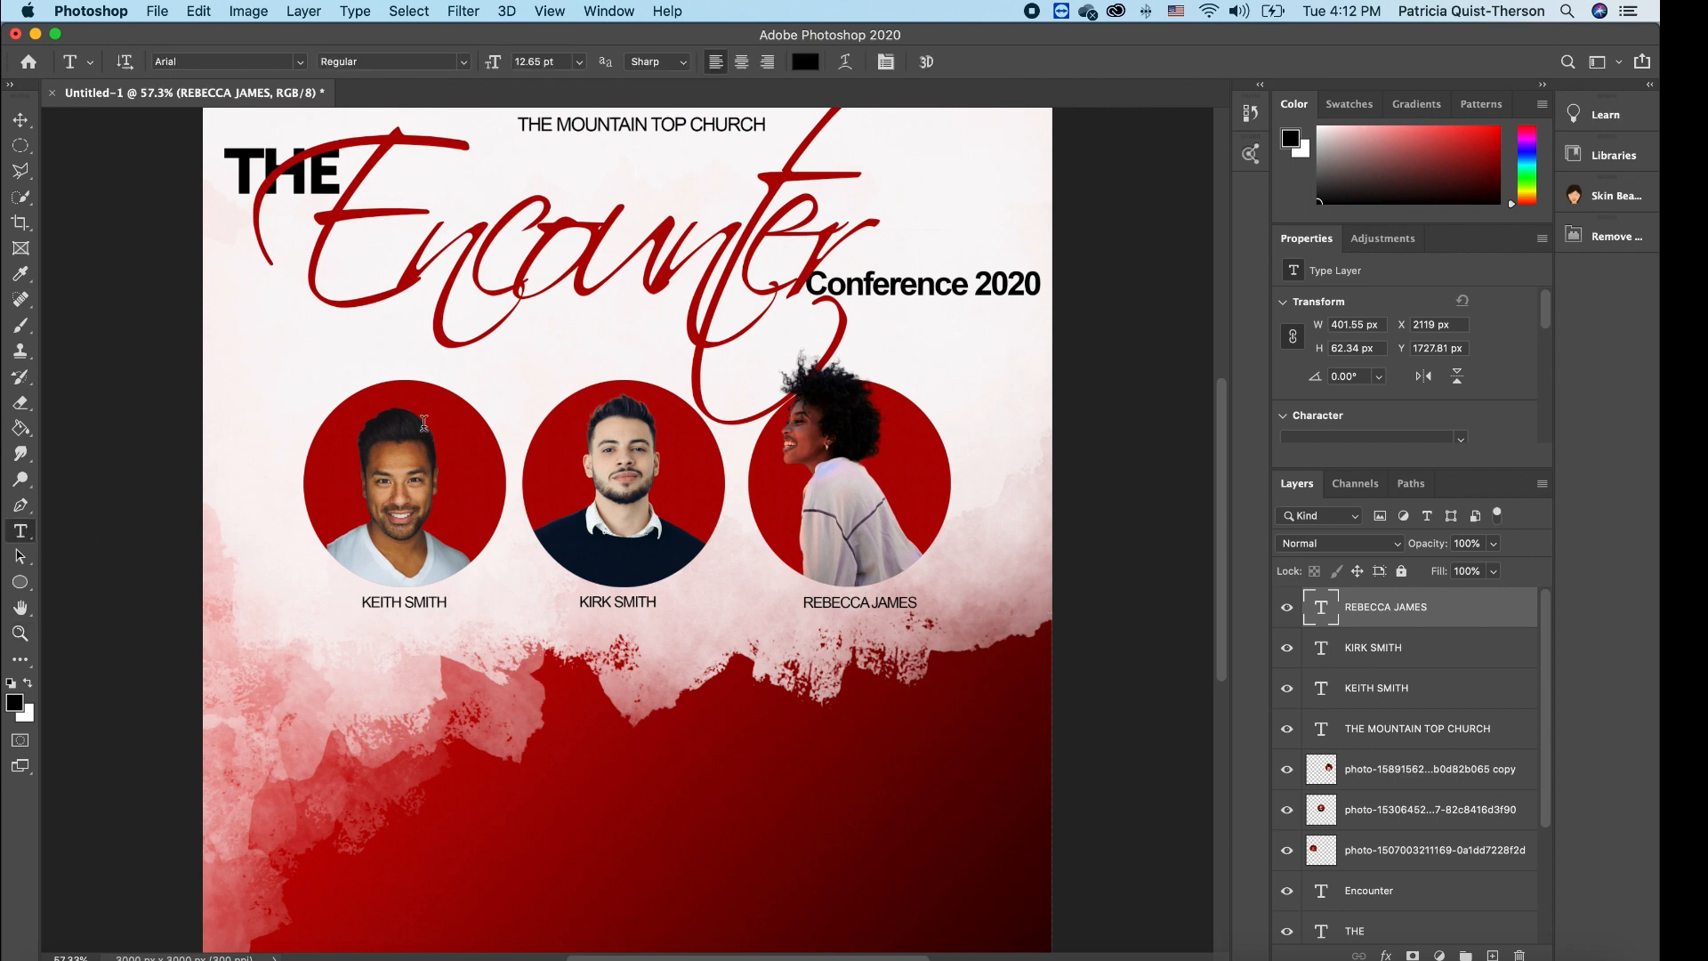
left_click(300, 61)
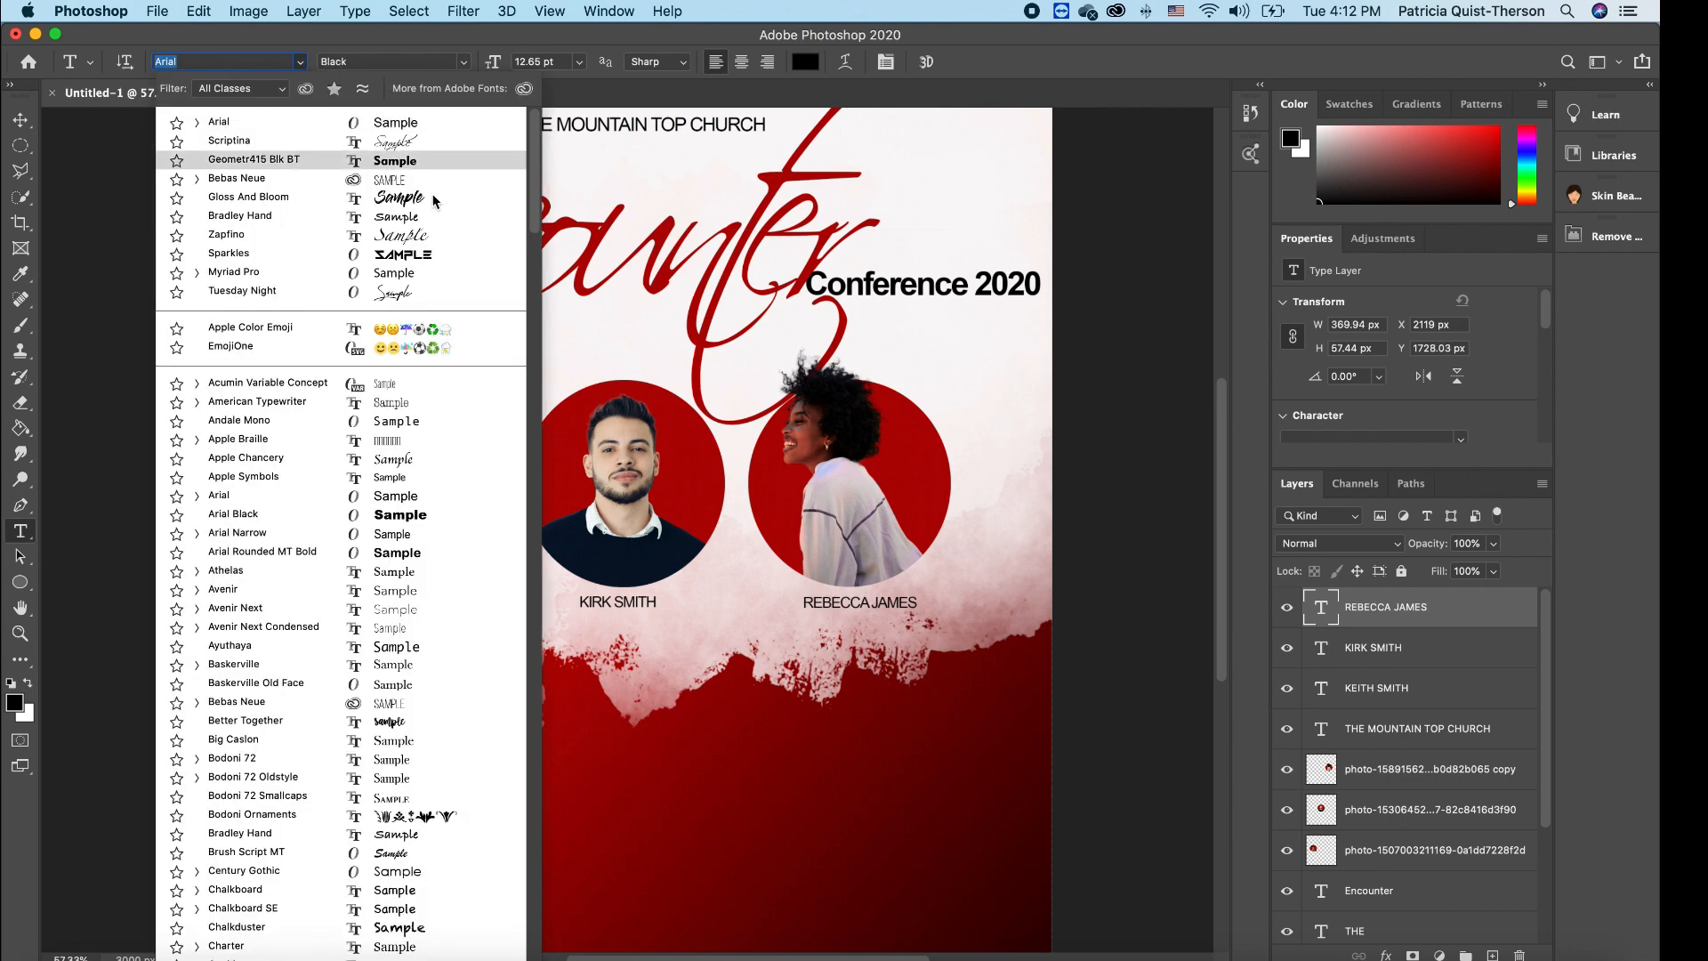
left_click(392, 178)
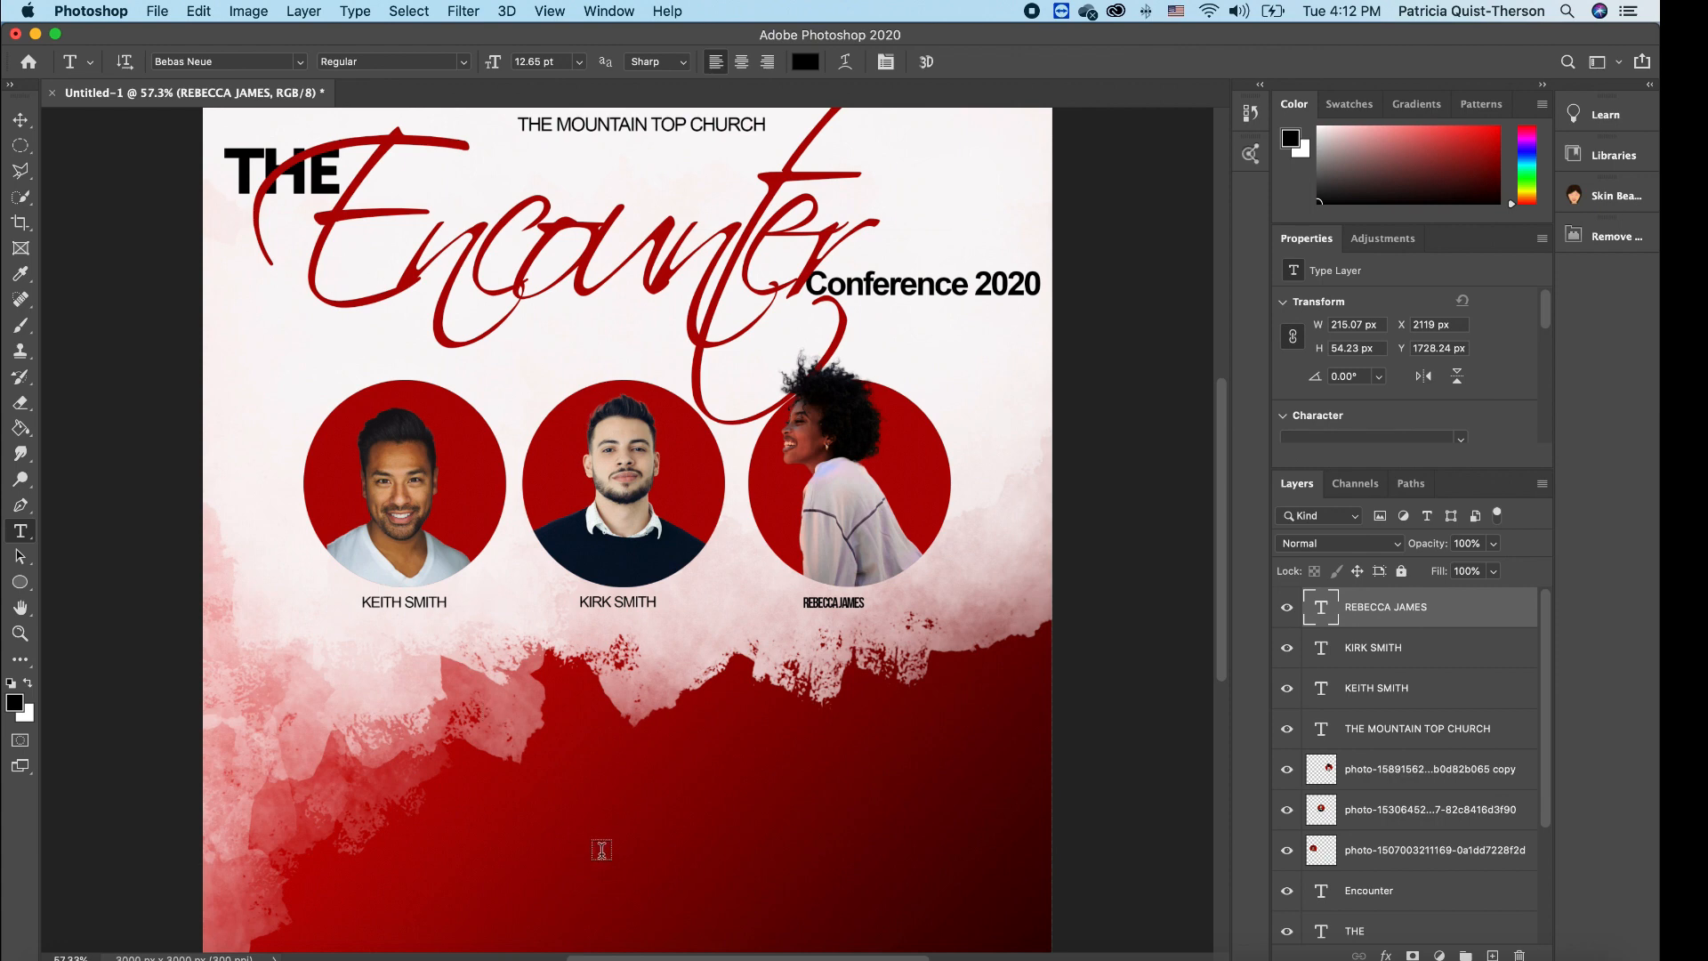
- Type the date 10.24.20 below the portraits in white and enlarge it
left_click(504, 855)
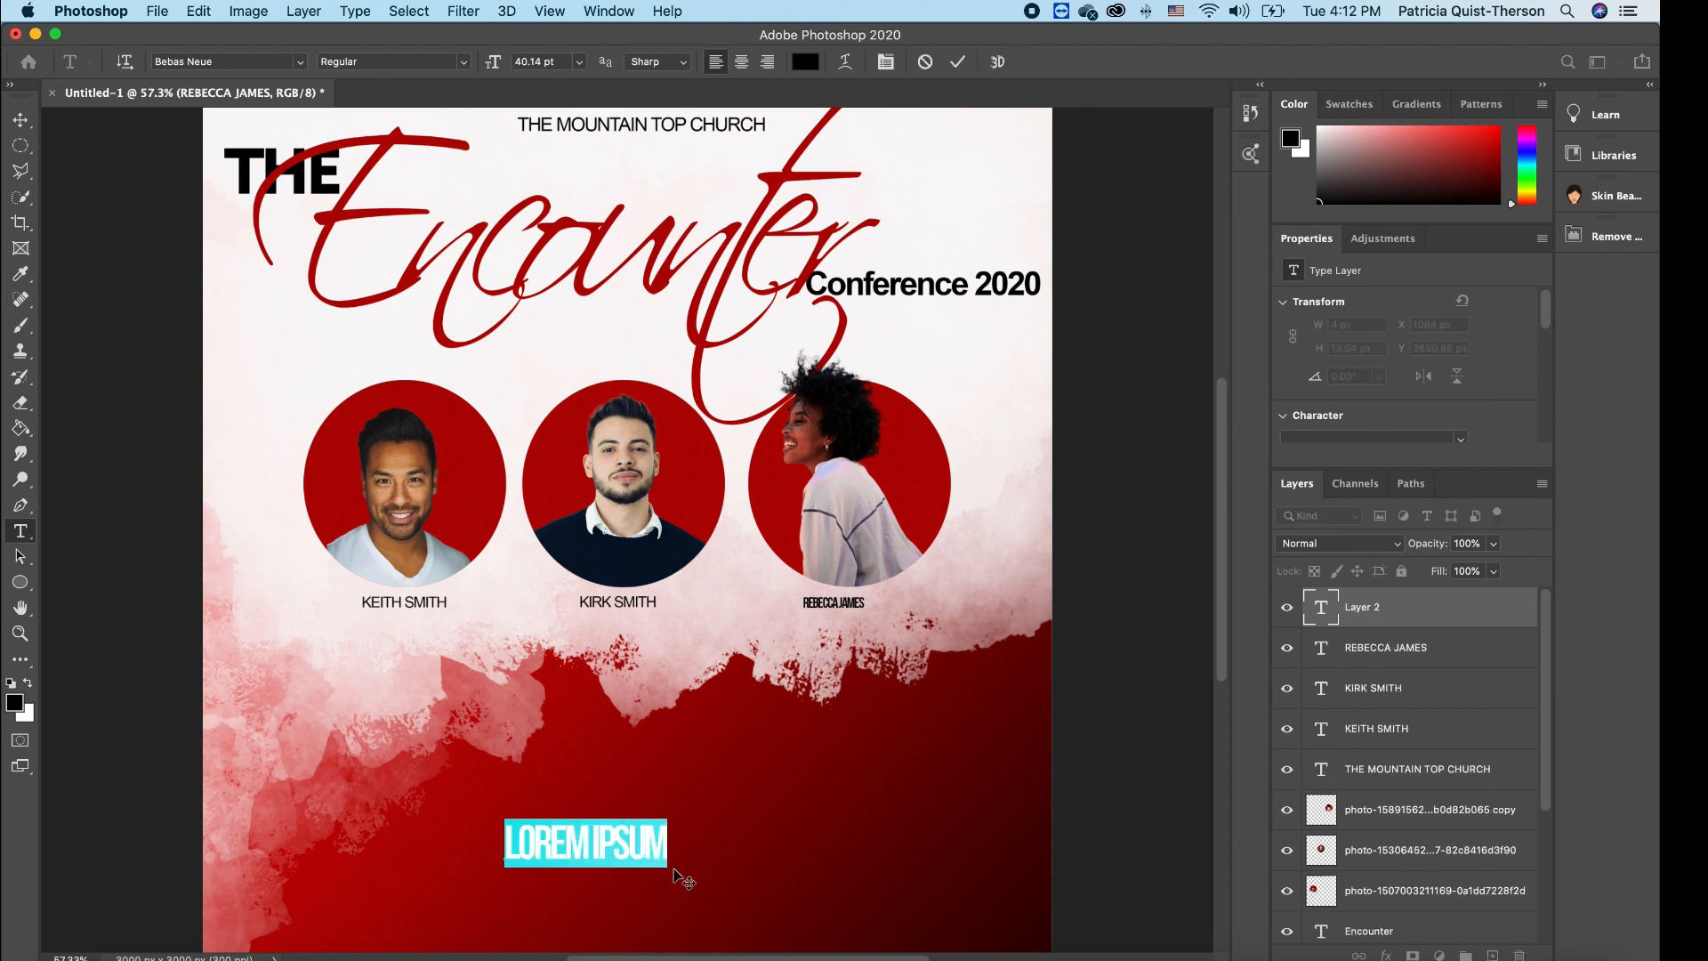
type("10")
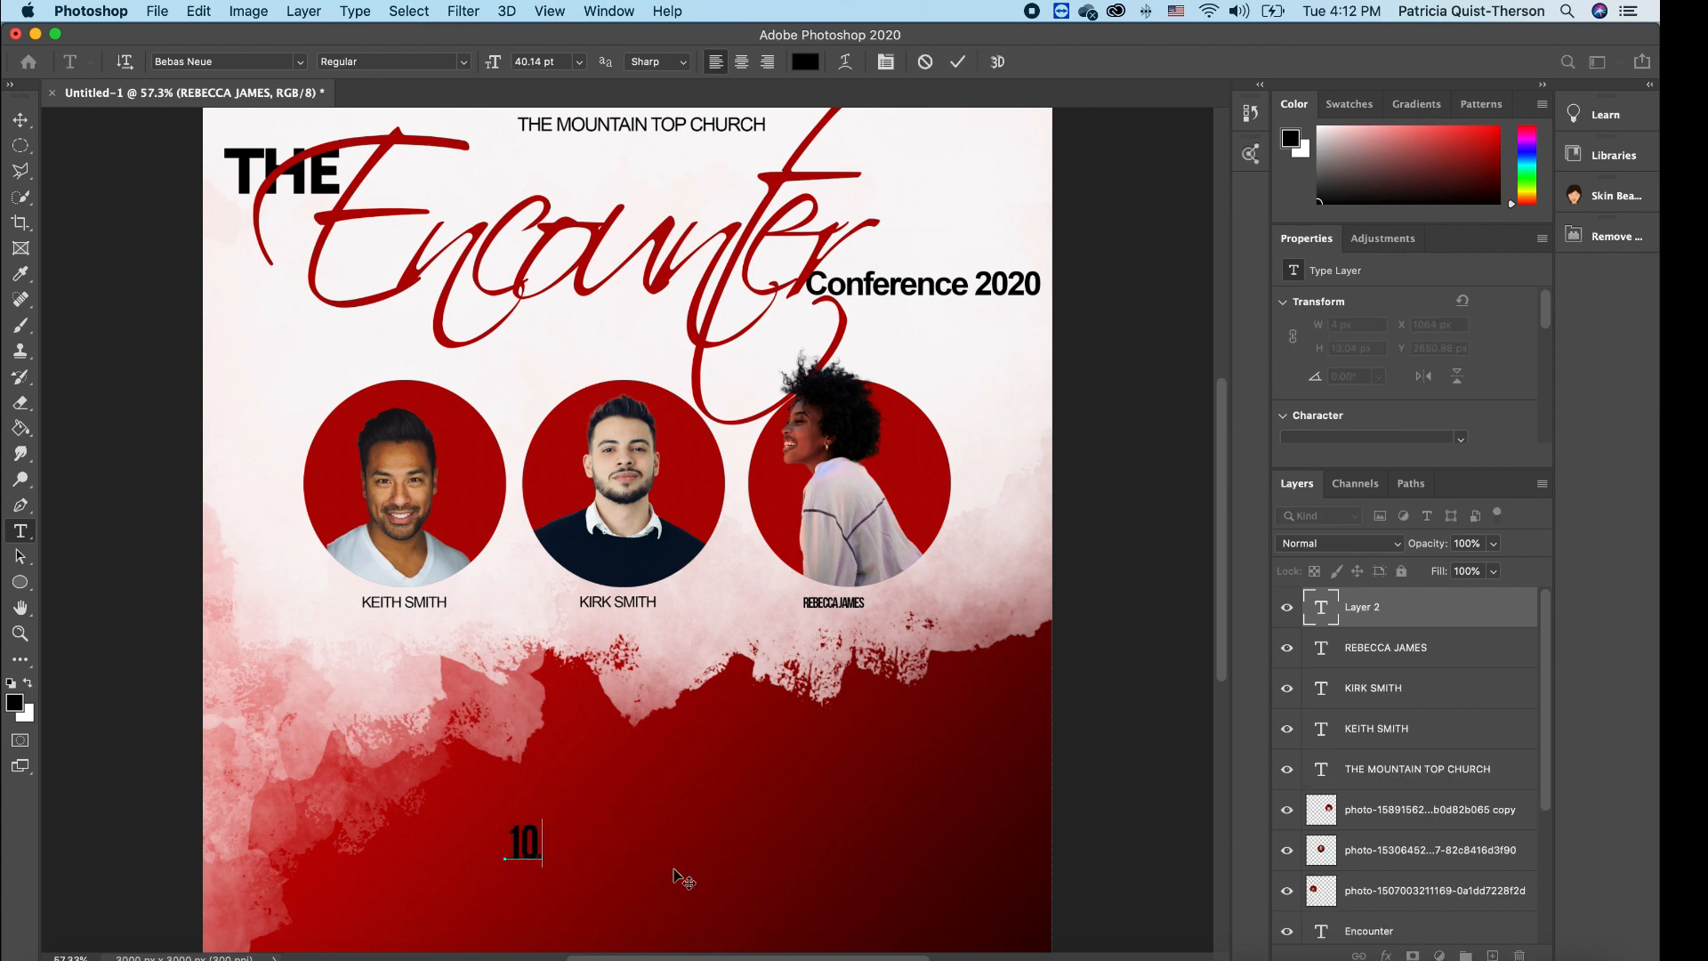
type(".24.20")
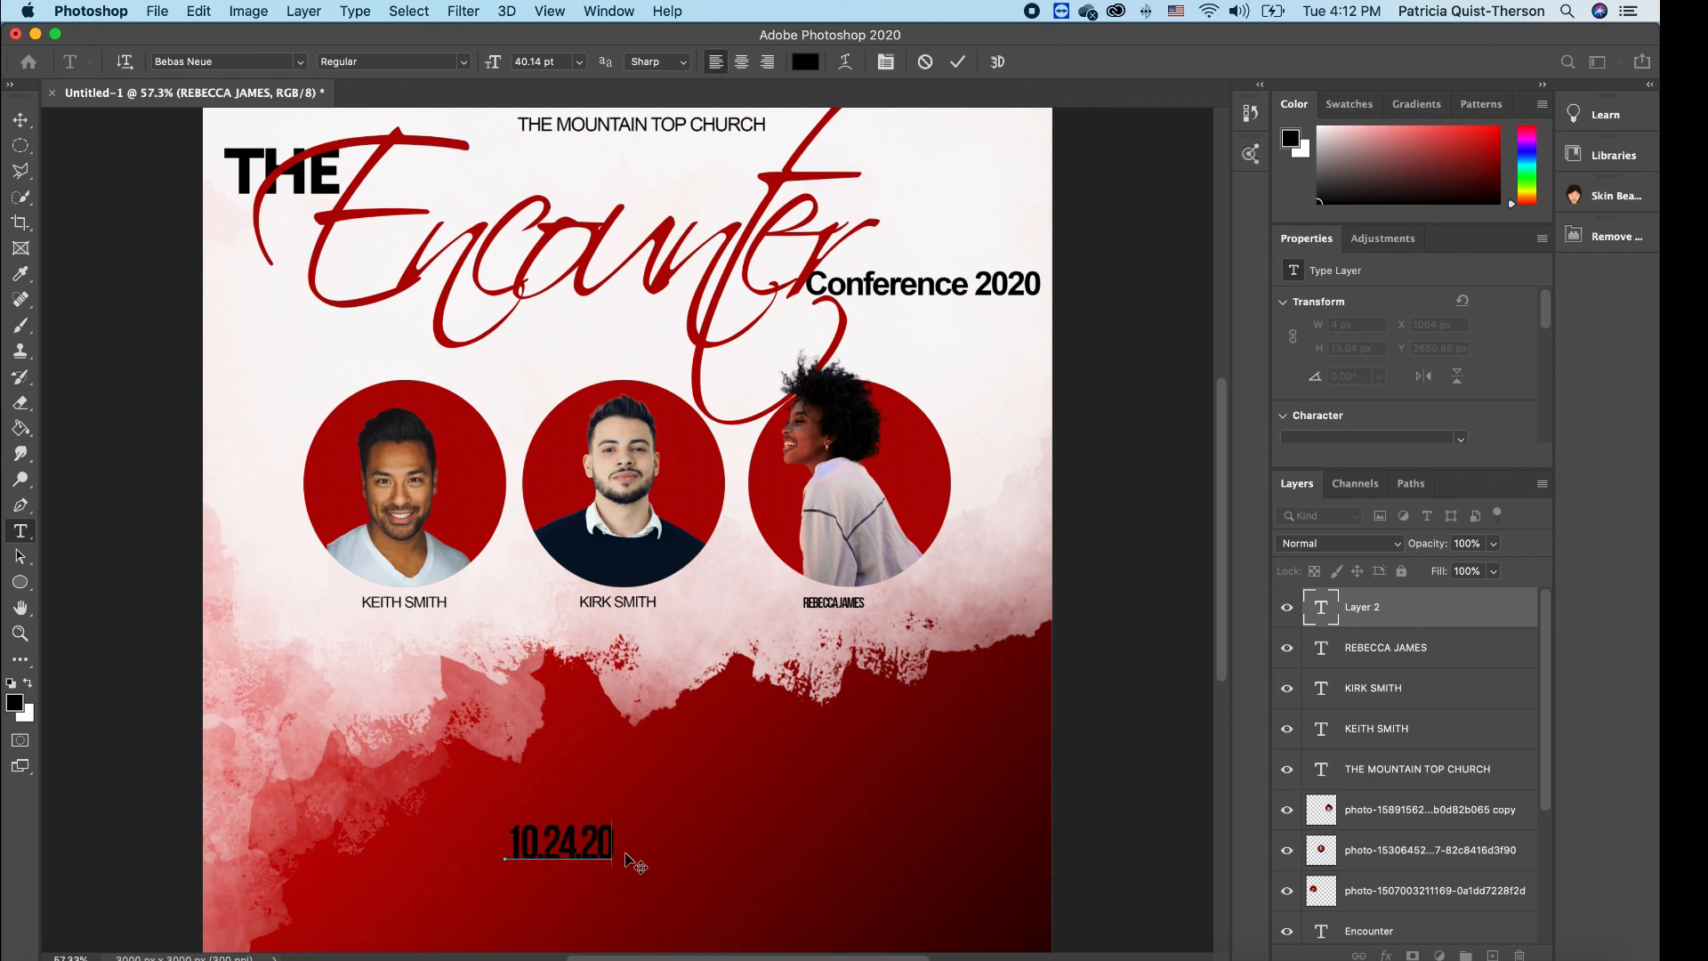
left_click_drag(610, 836, 379, 831)
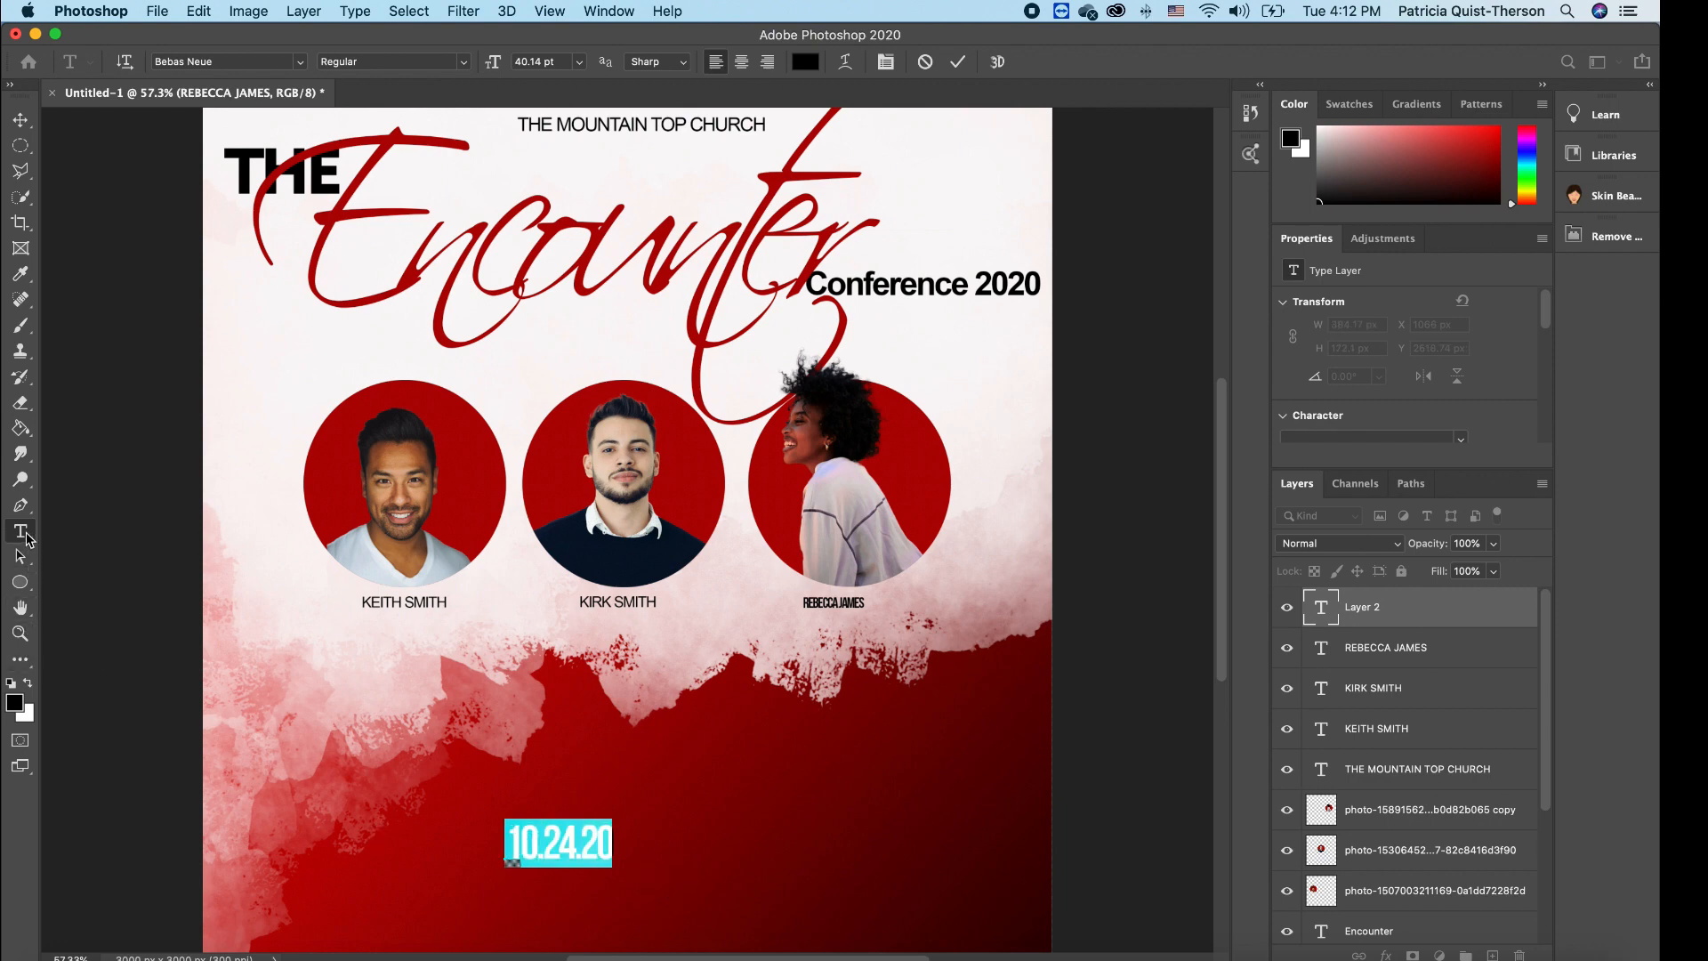
left_click(28, 683)
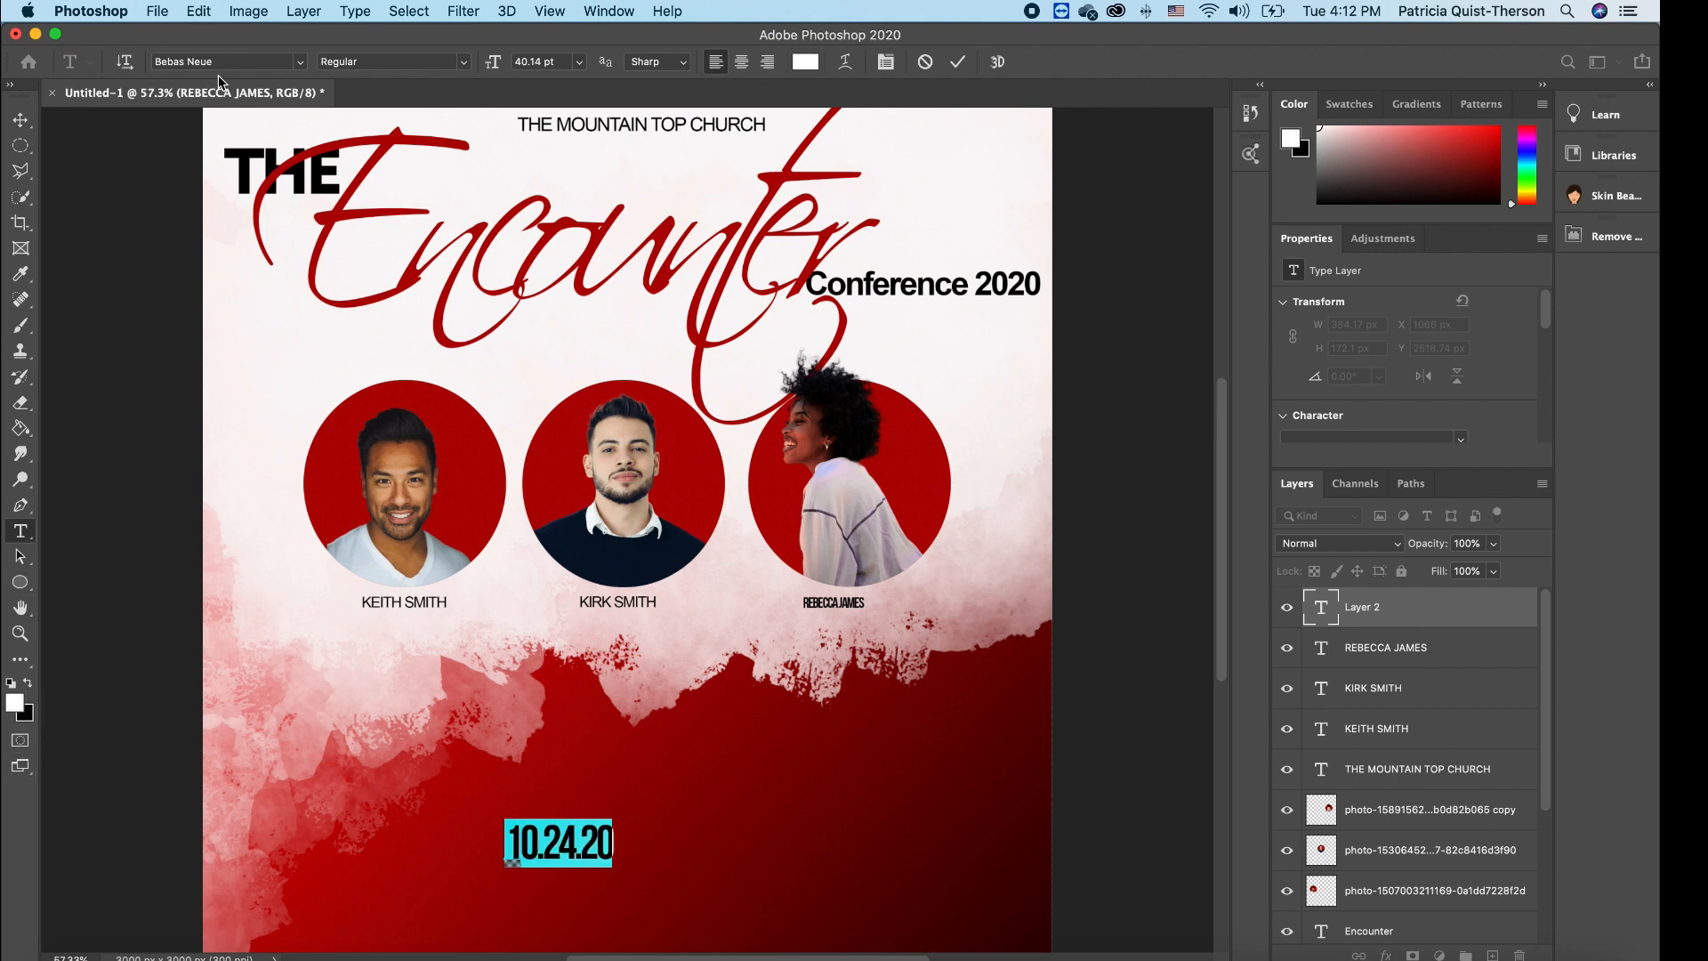
left_click(18, 120)
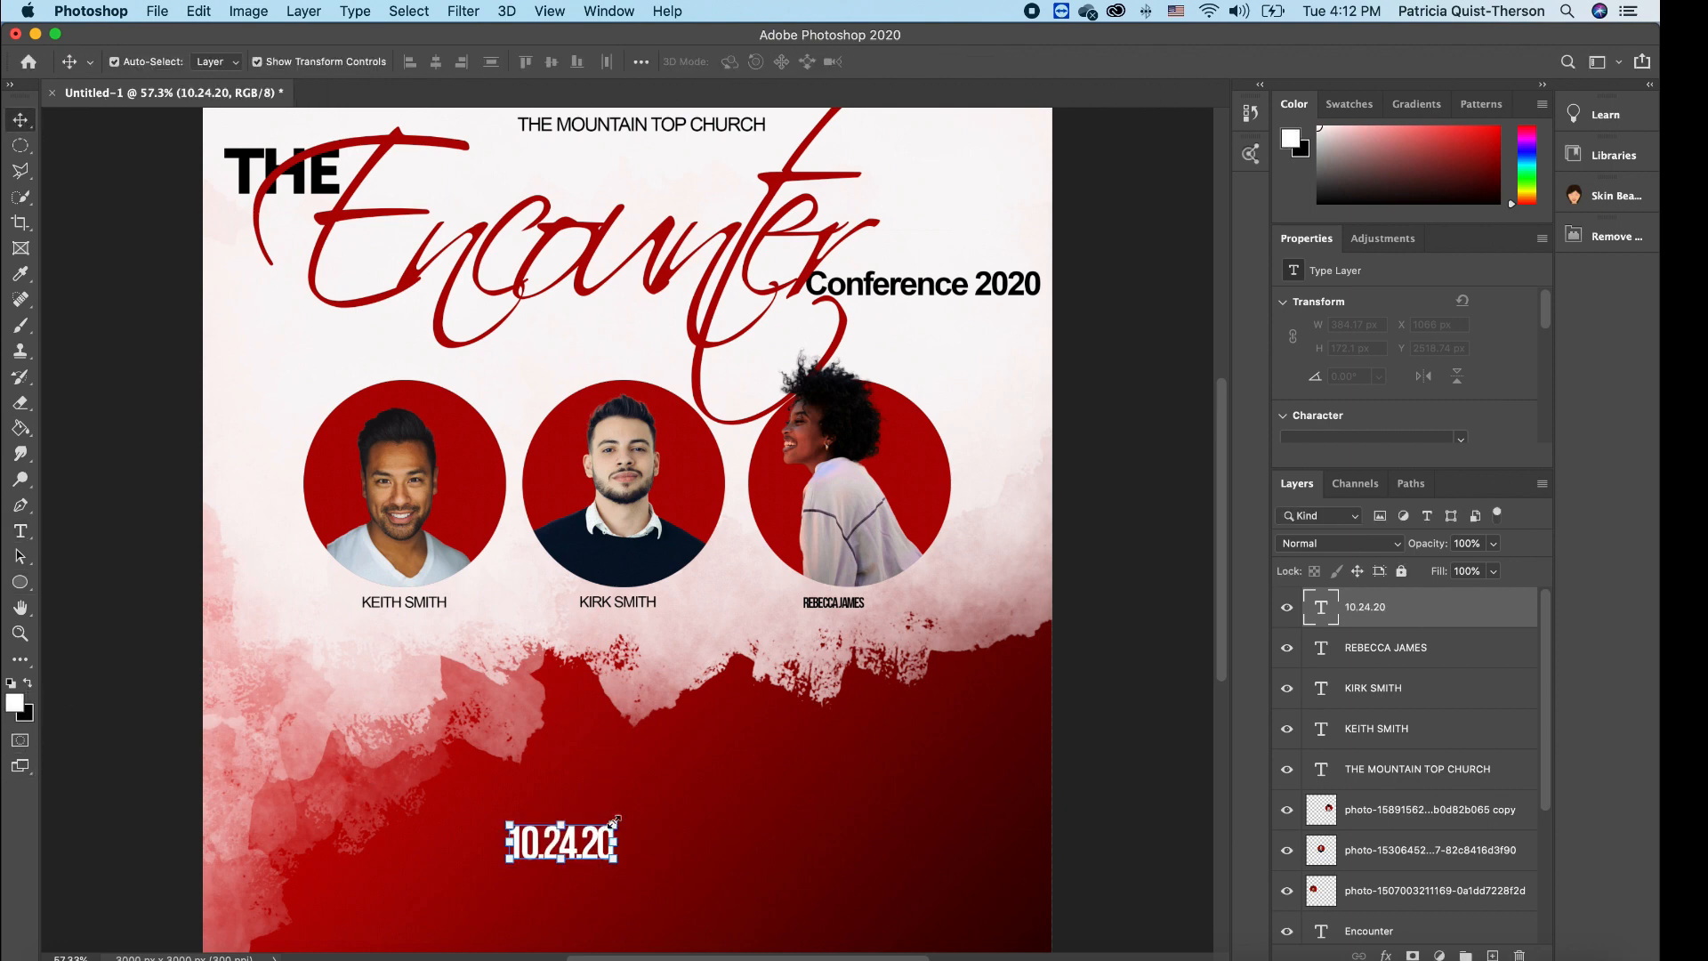
left_click_drag(616, 821, 789, 740)
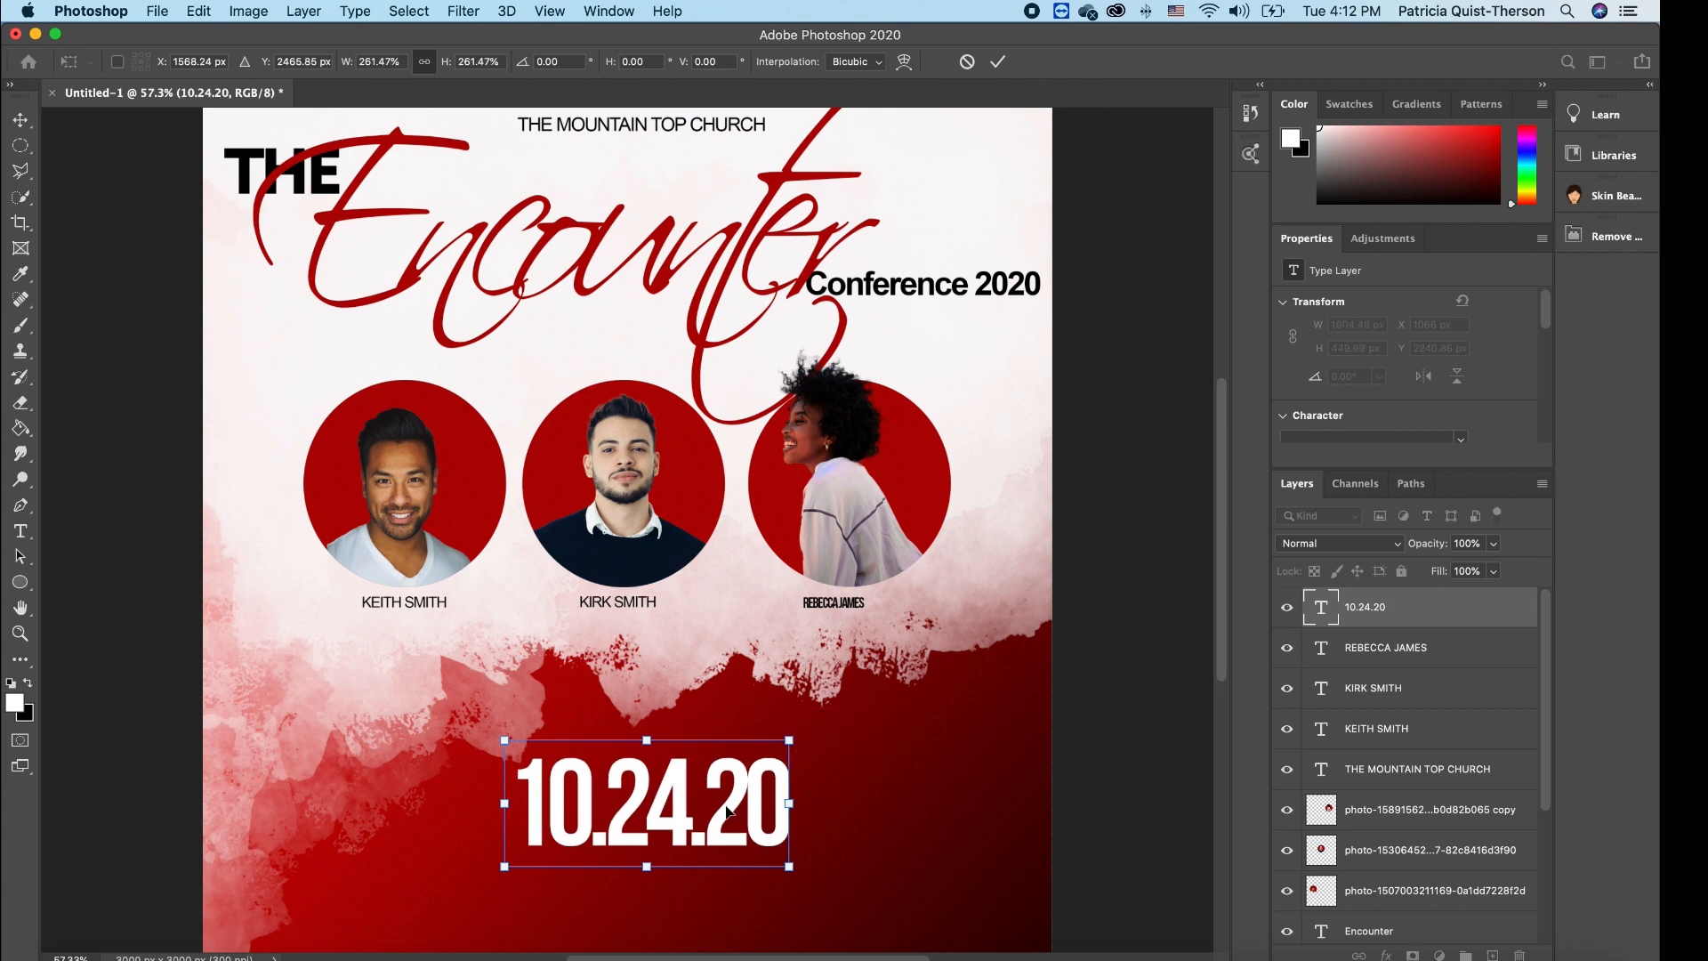
key("Return")
- Fine-tune the date's size, shrinking it slightly
left_click(908, 854)
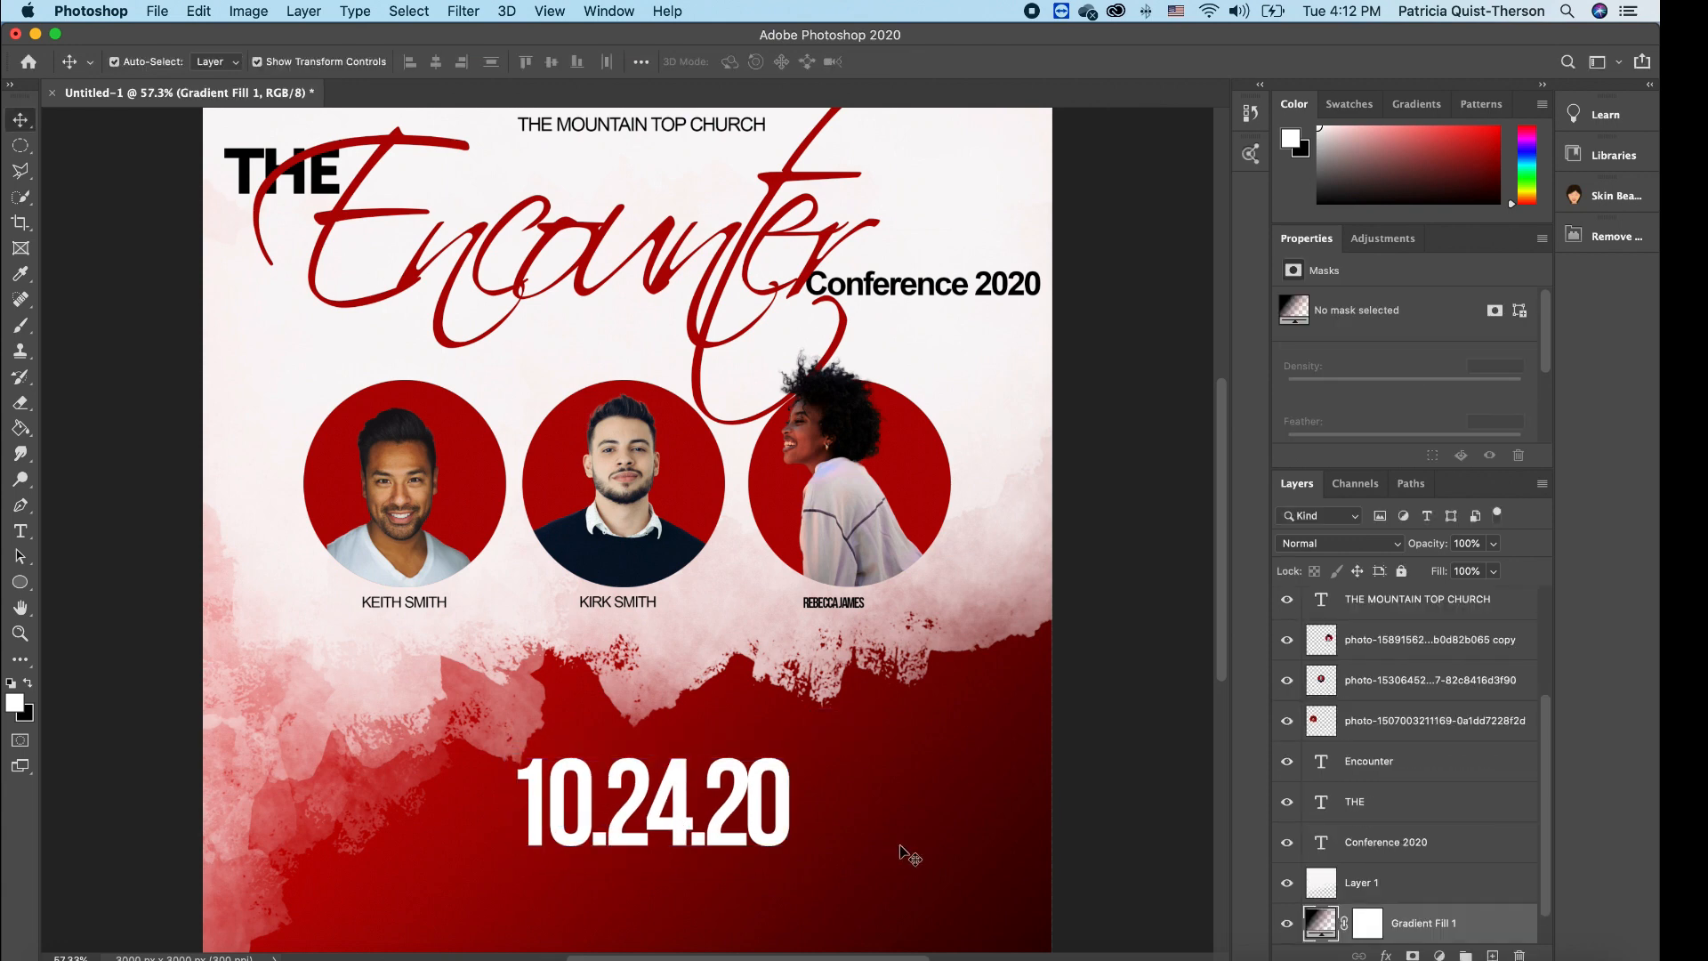
left_click(621, 799)
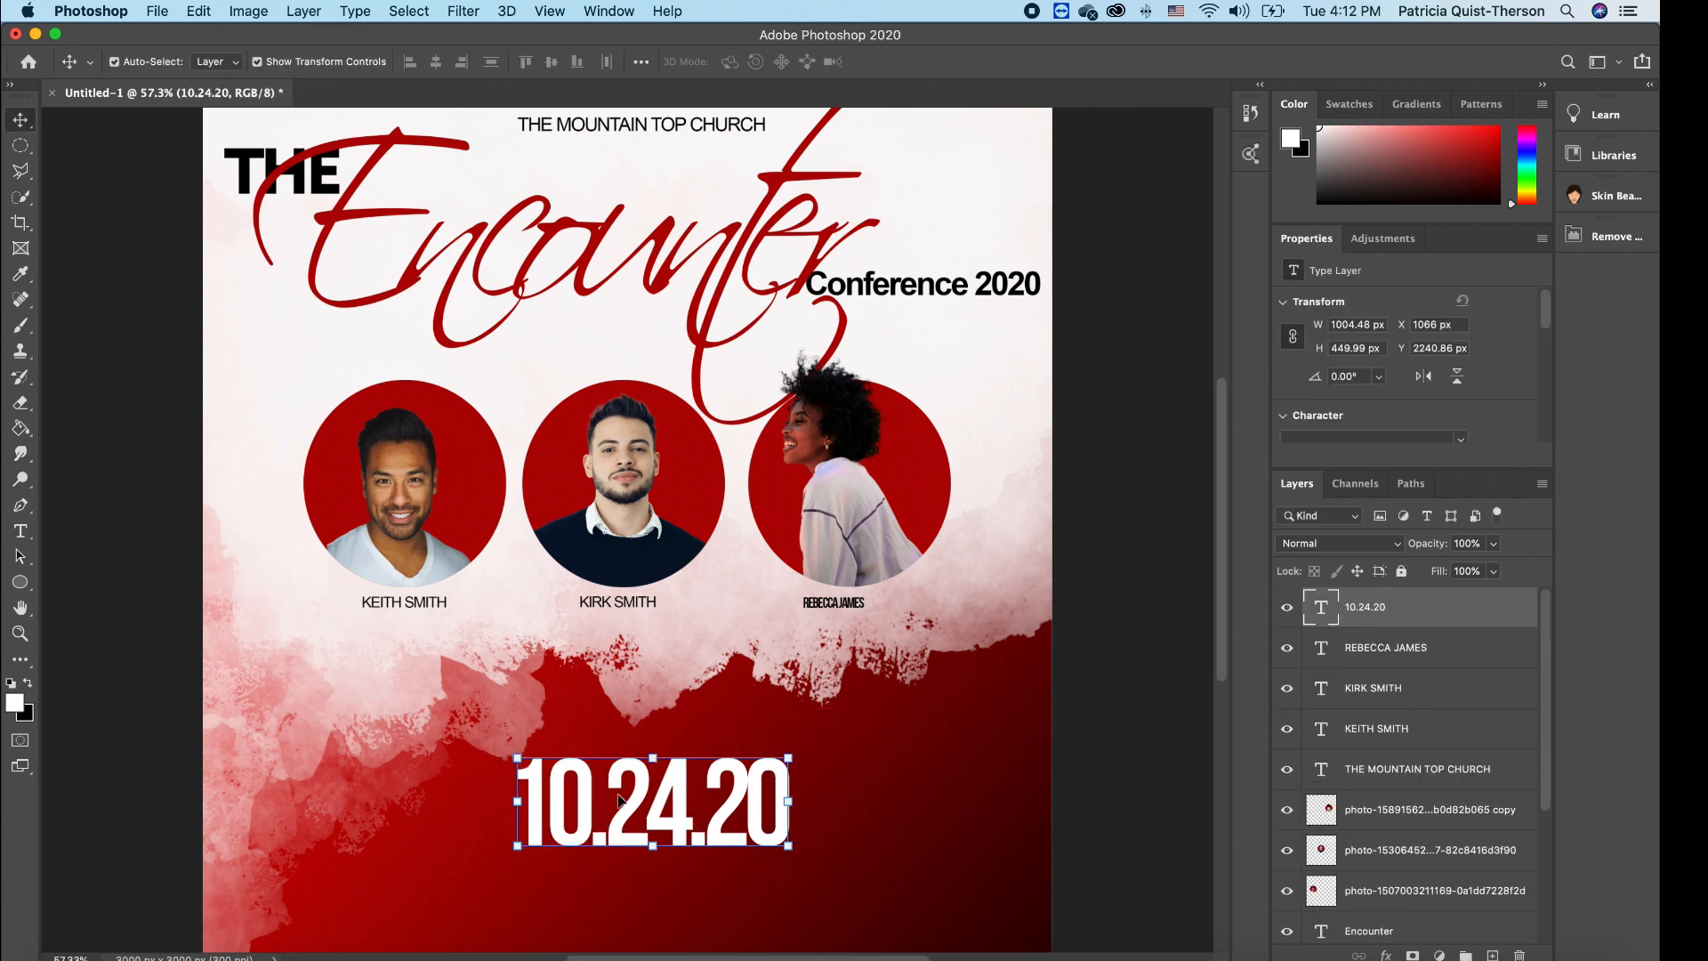
mouse_move(518, 757)
left_mouse_down()
mouse_move(534, 719)
mouse_move(531, 752)
left_mouse_up()
left_click_drag(539, 756, 552, 766)
key("Return")
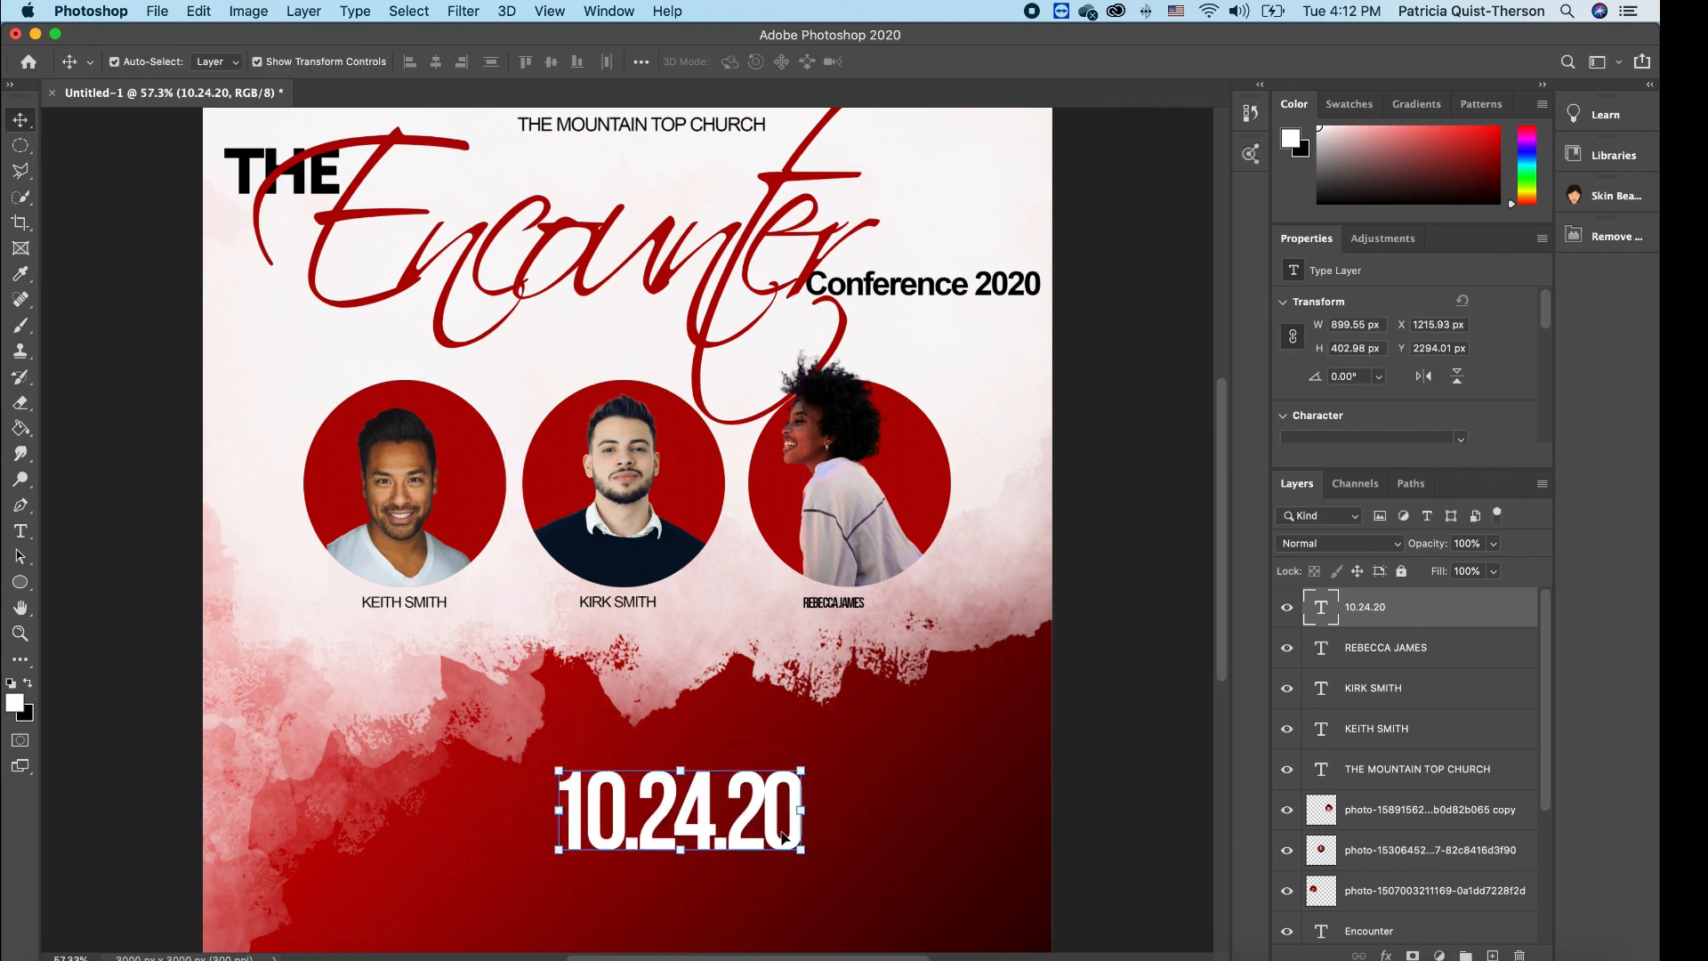
left_click(19, 531)
- Set the date in the Book style with tracking of 20
left_click_drag(797, 831, 515, 706)
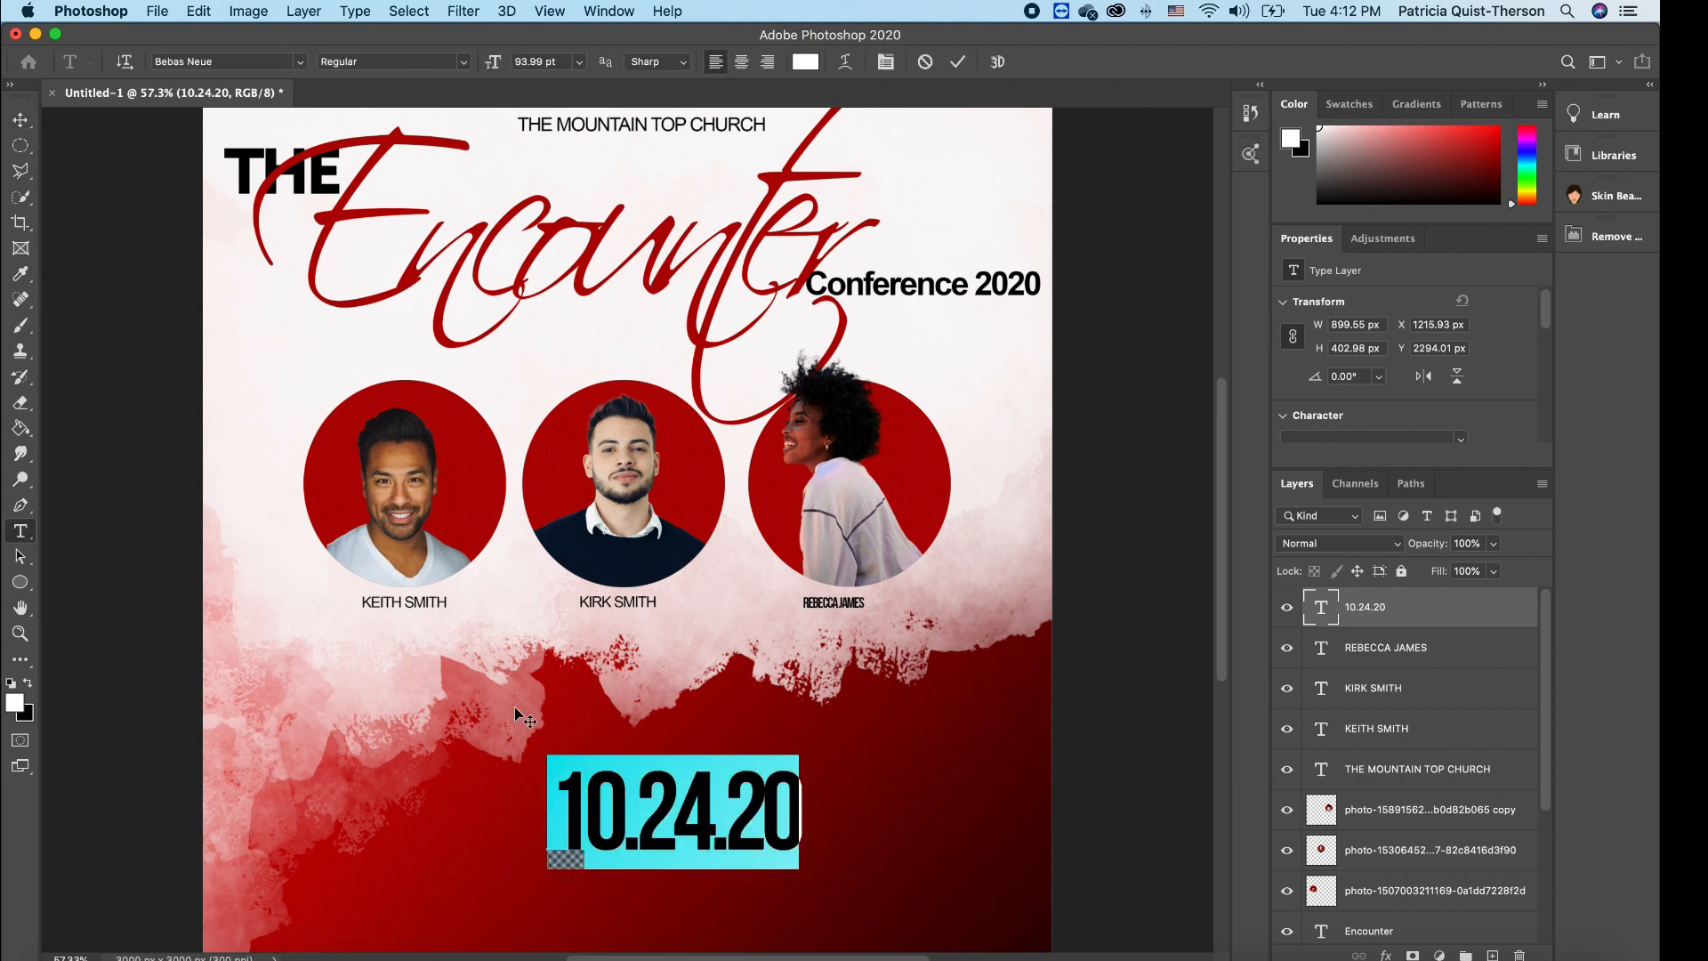
left_click(461, 62)
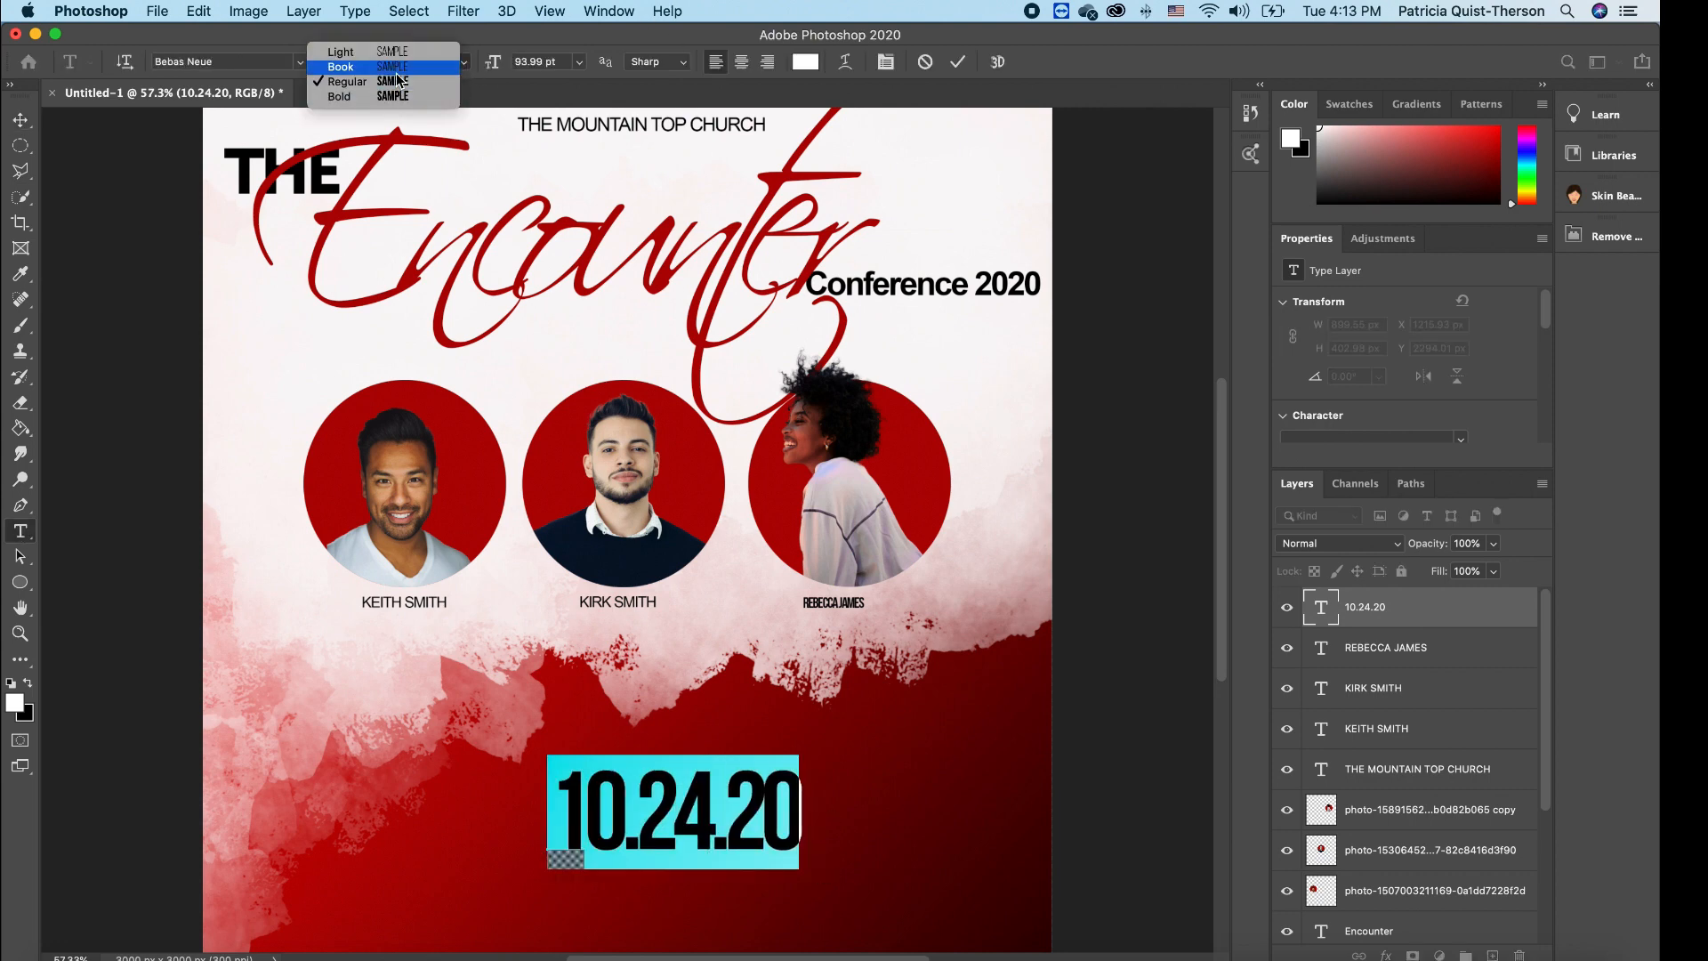
left_click(397, 67)
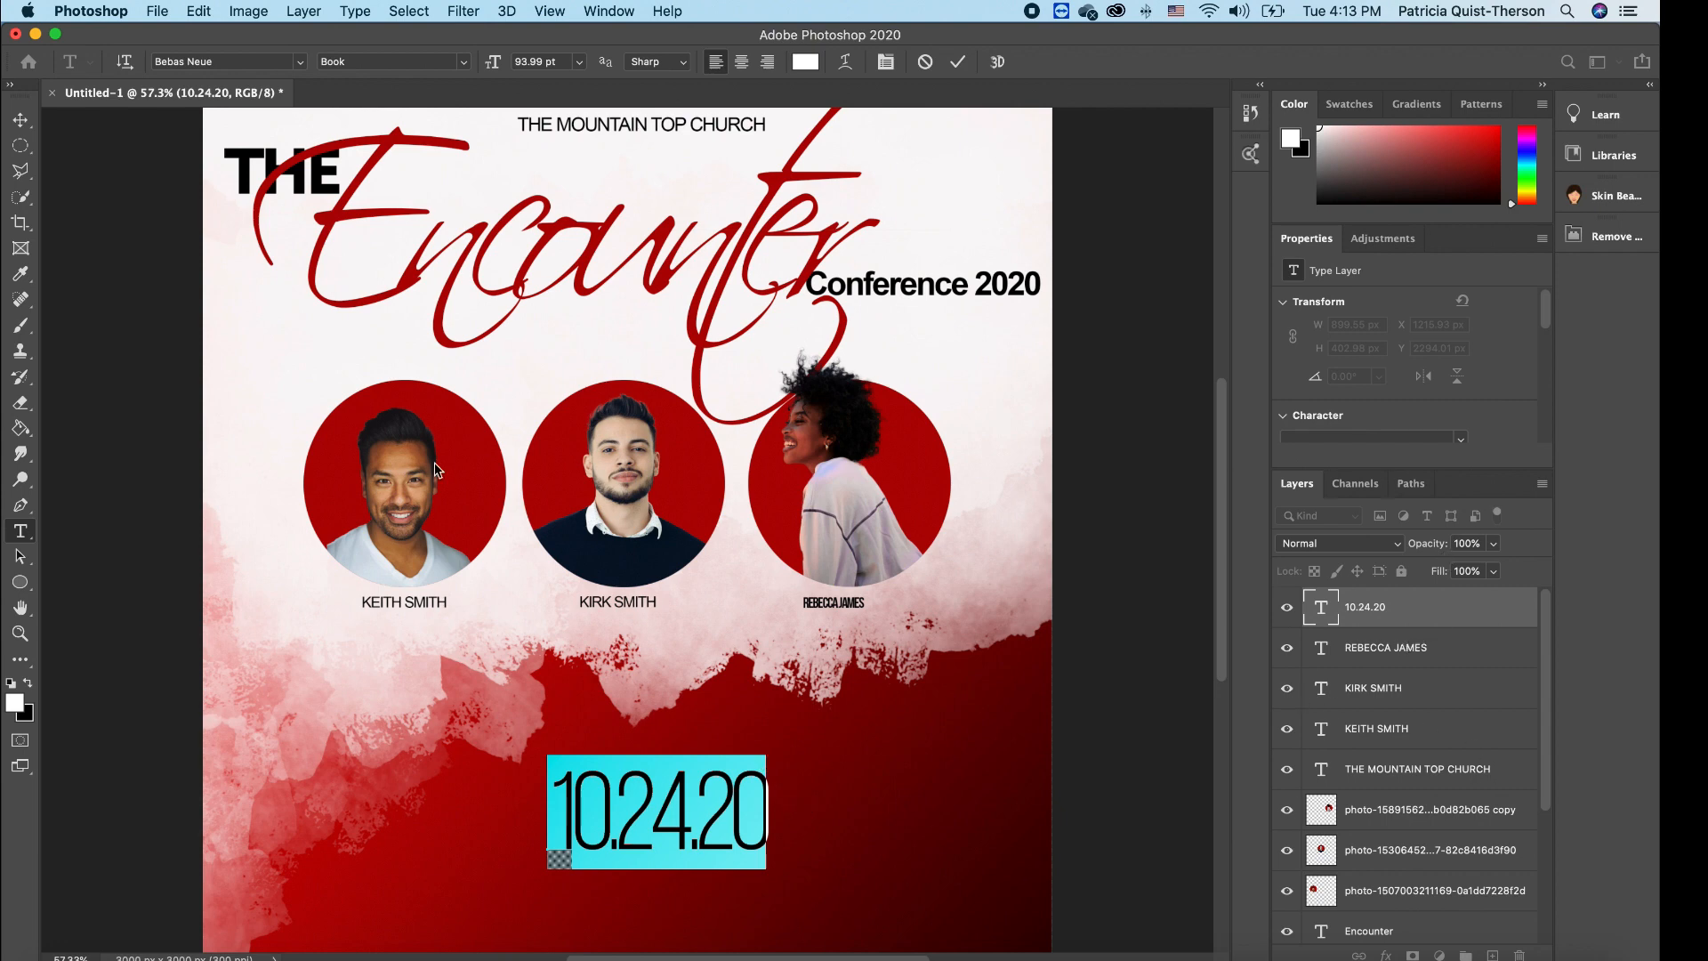
left_click(21, 120)
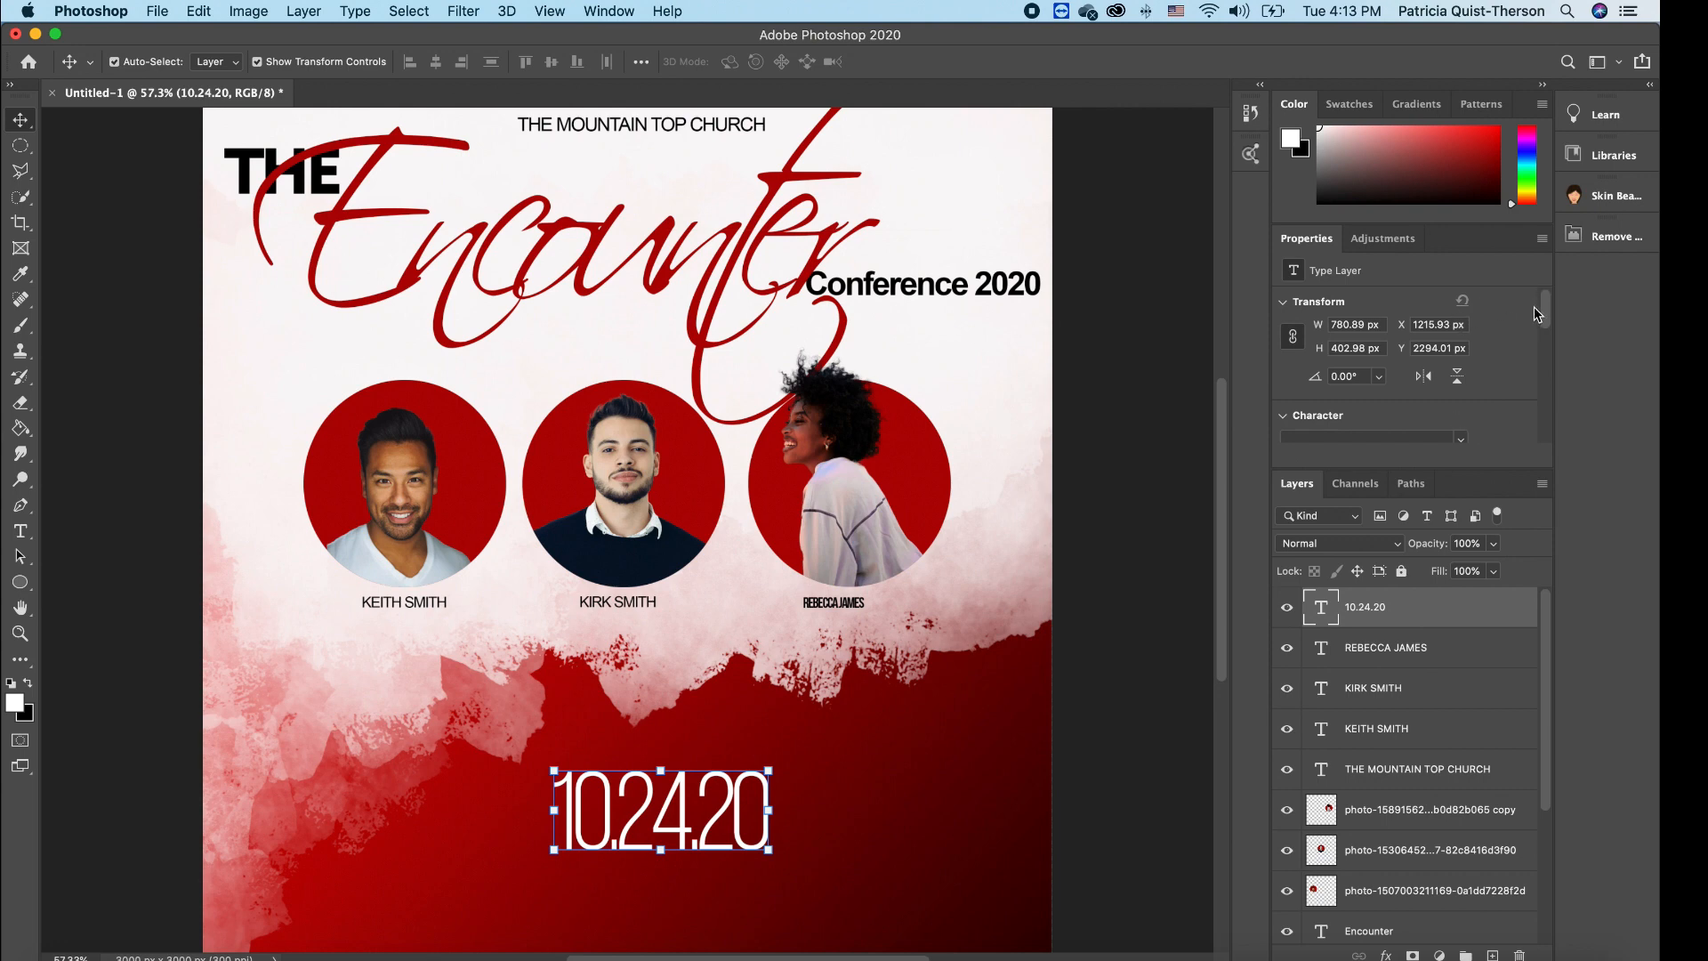
left_click_drag(1546, 307, 1541, 340)
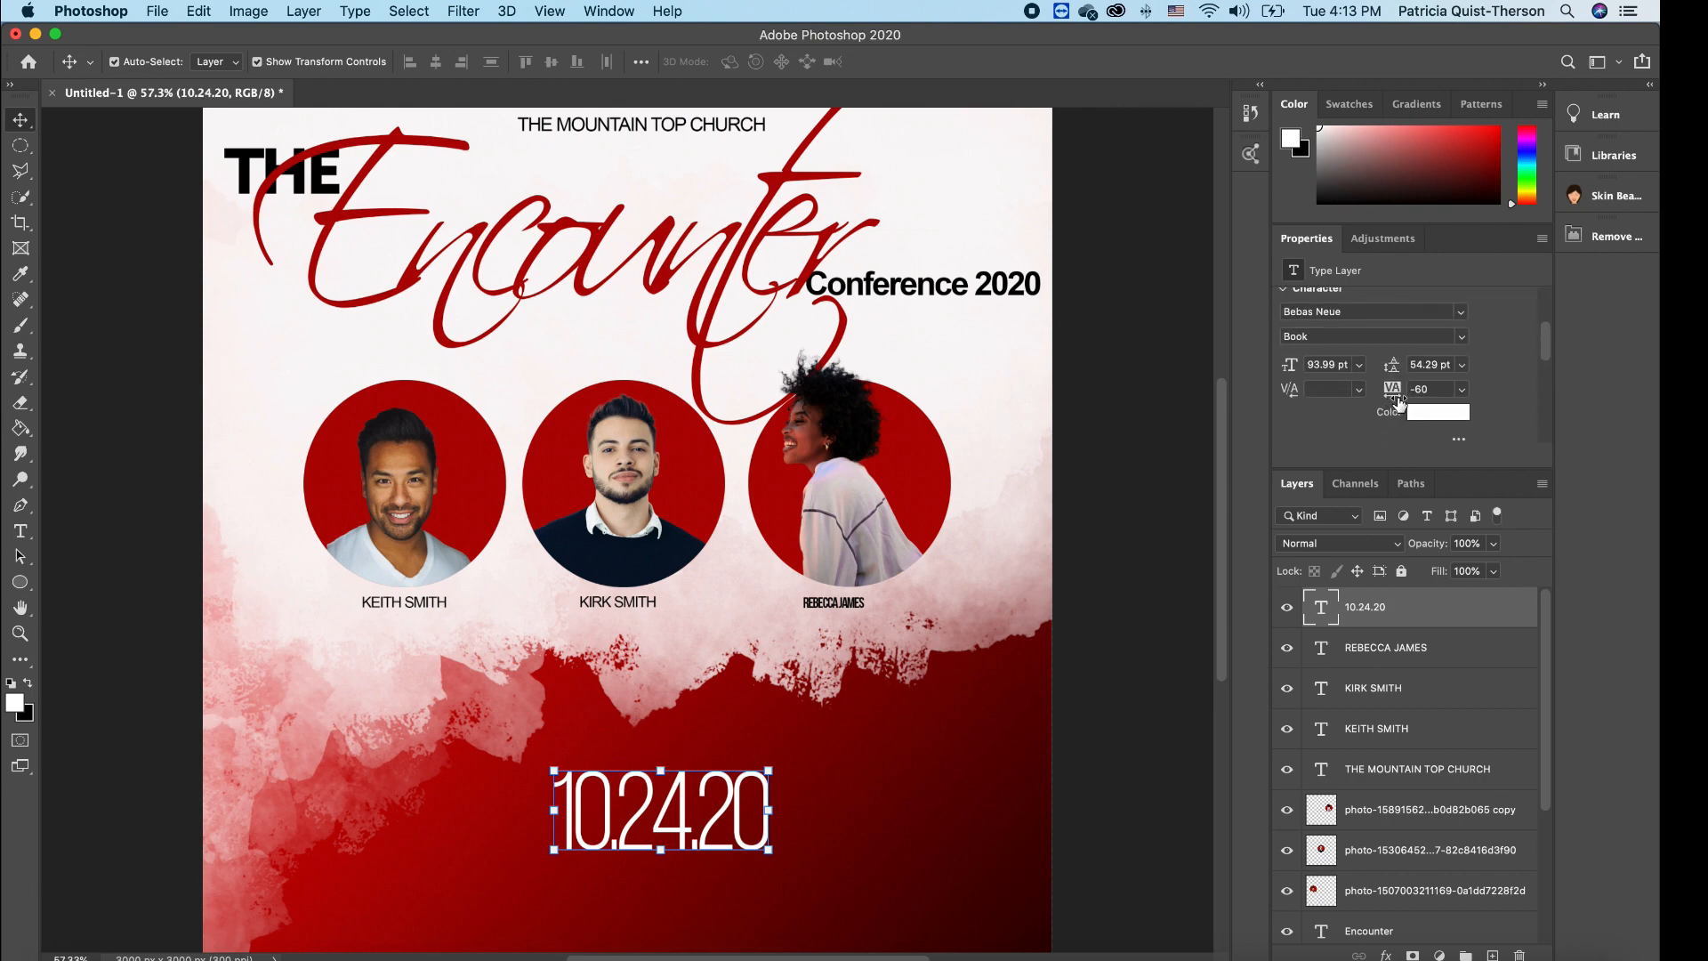
mouse_move(1397, 401)
left_mouse_down()
mouse_move(1432, 399)
mouse_move(1403, 403)
left_mouse_up()
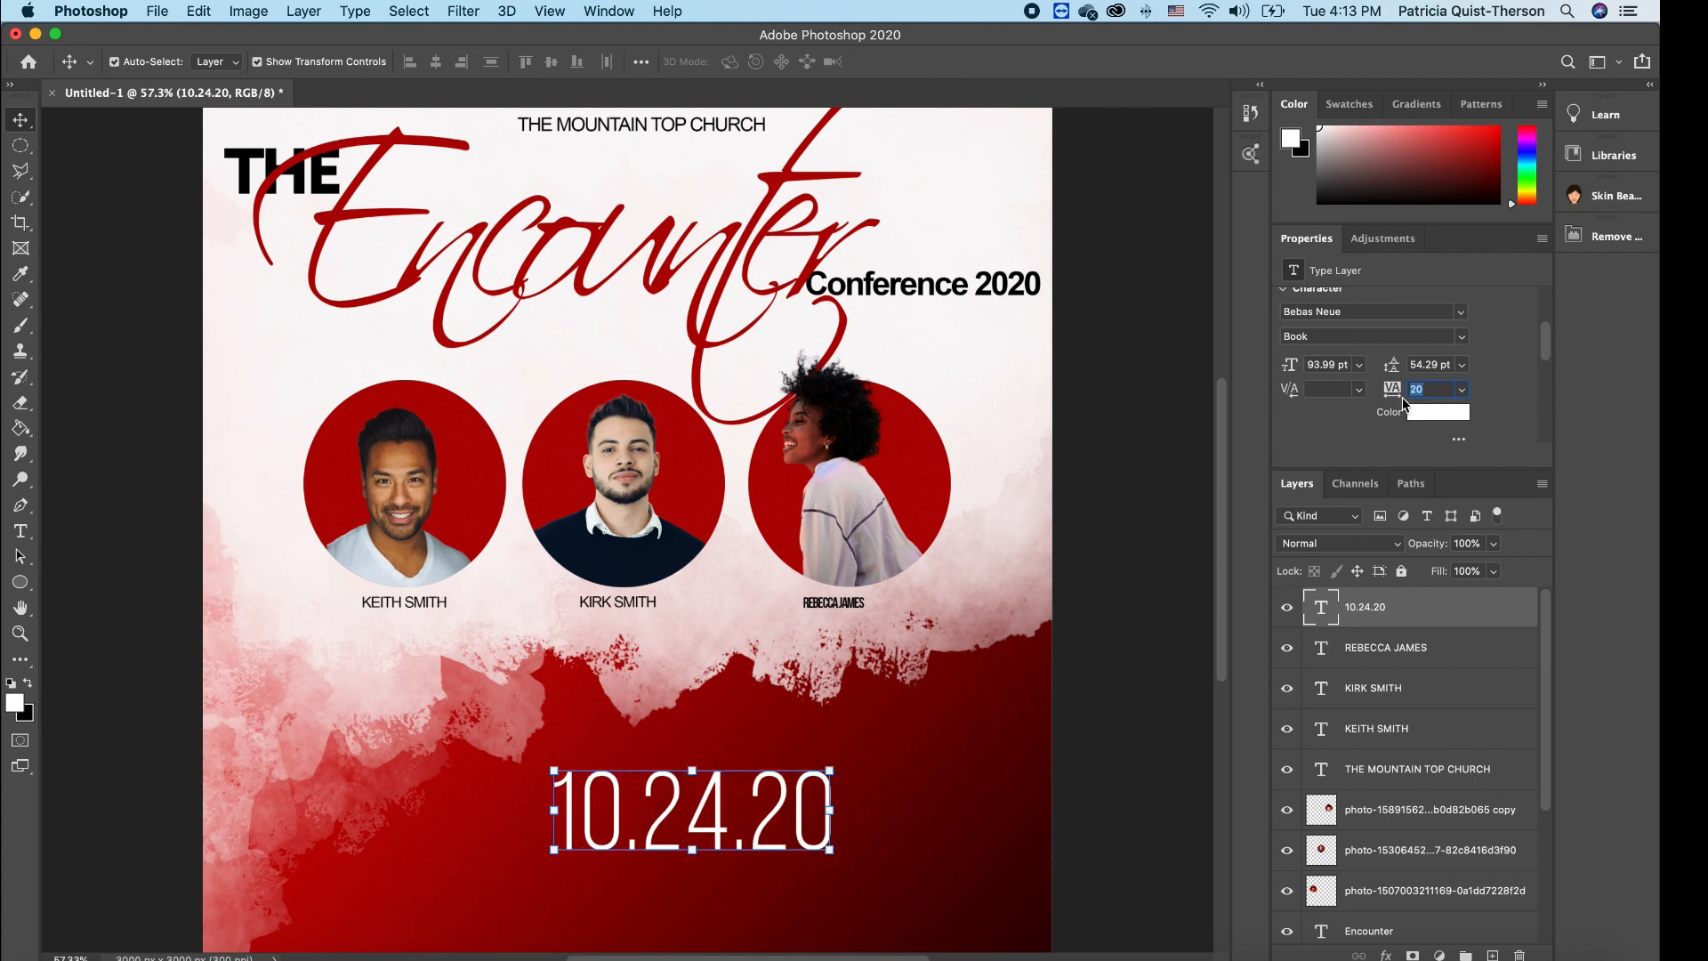
- Nudge the date slightly left to centre it
left_click(936, 664)
left_click(771, 812)
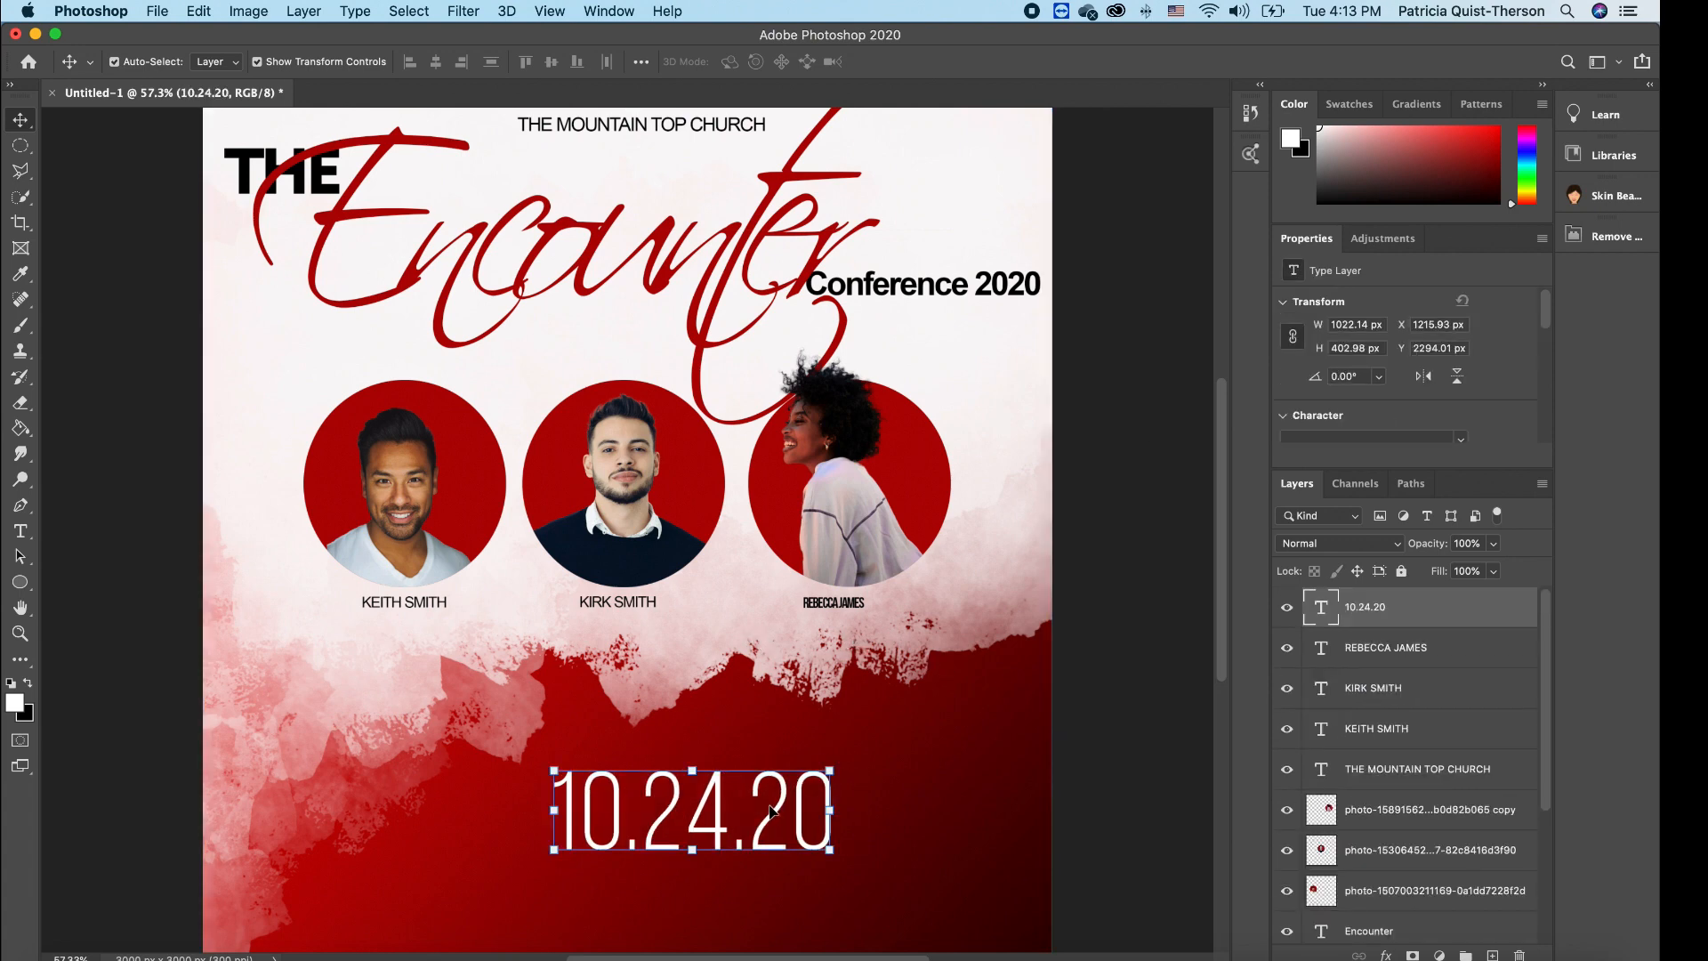
left_click_drag(770, 812, 739, 810)
left_click(862, 809)
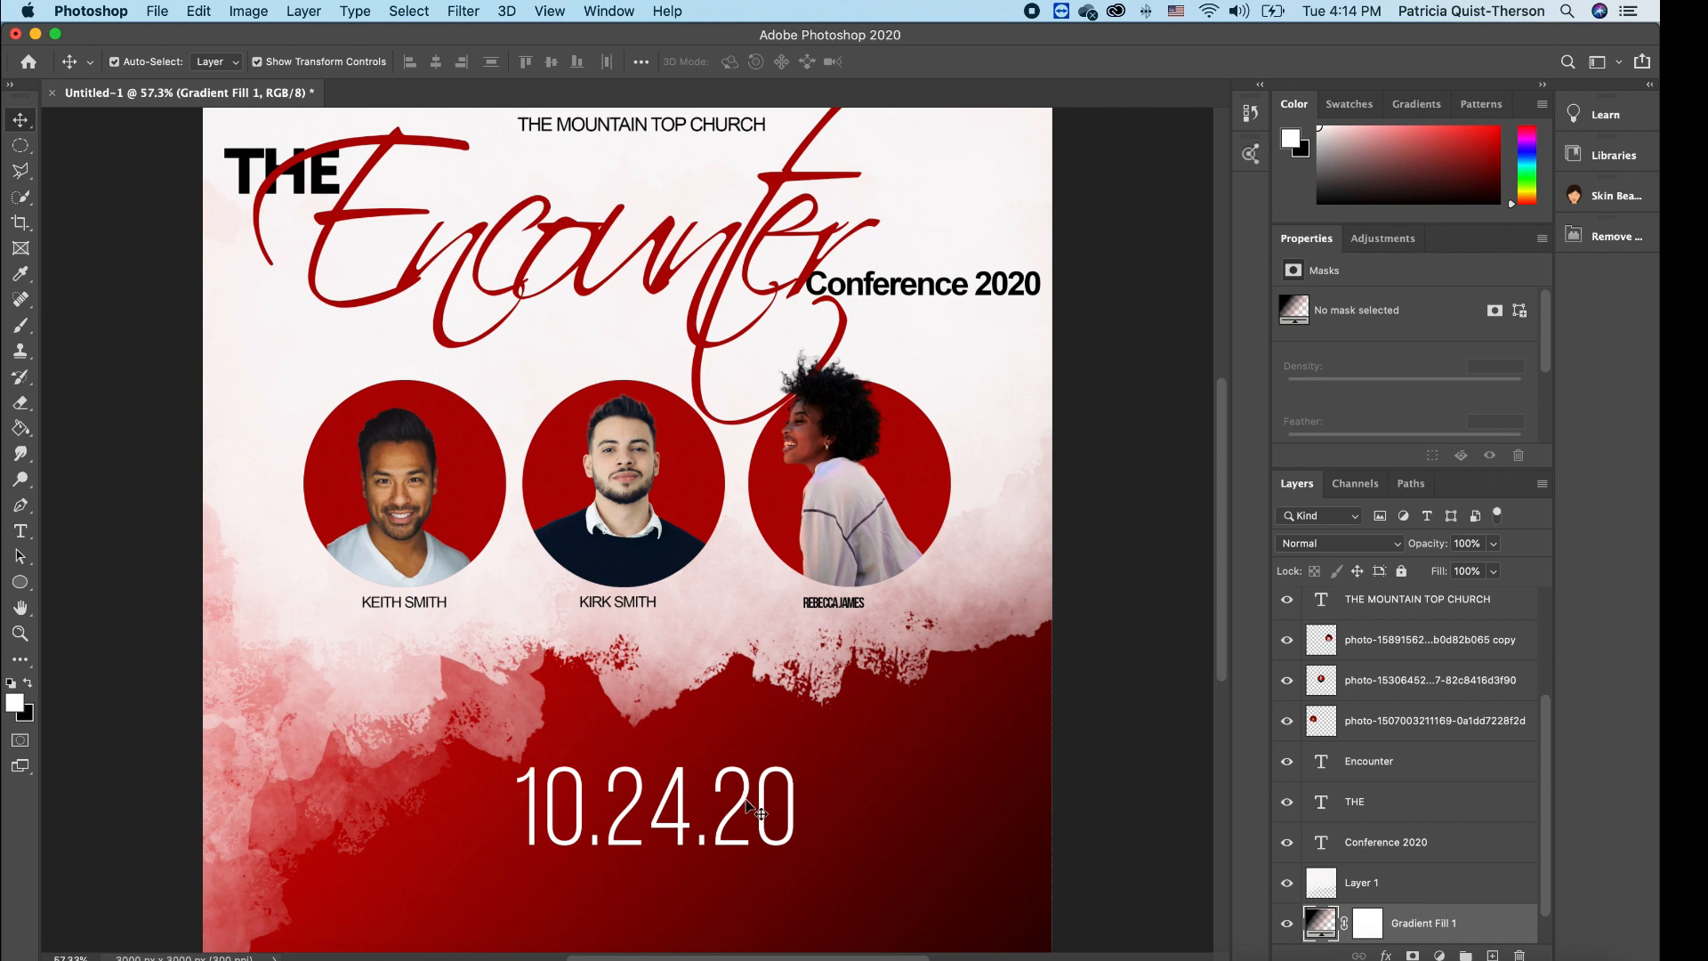
- Drag the 10.24.20 date a little left until it is centred, then deselect it
left_click_drag(754, 810, 730, 806)
left_click(845, 807)
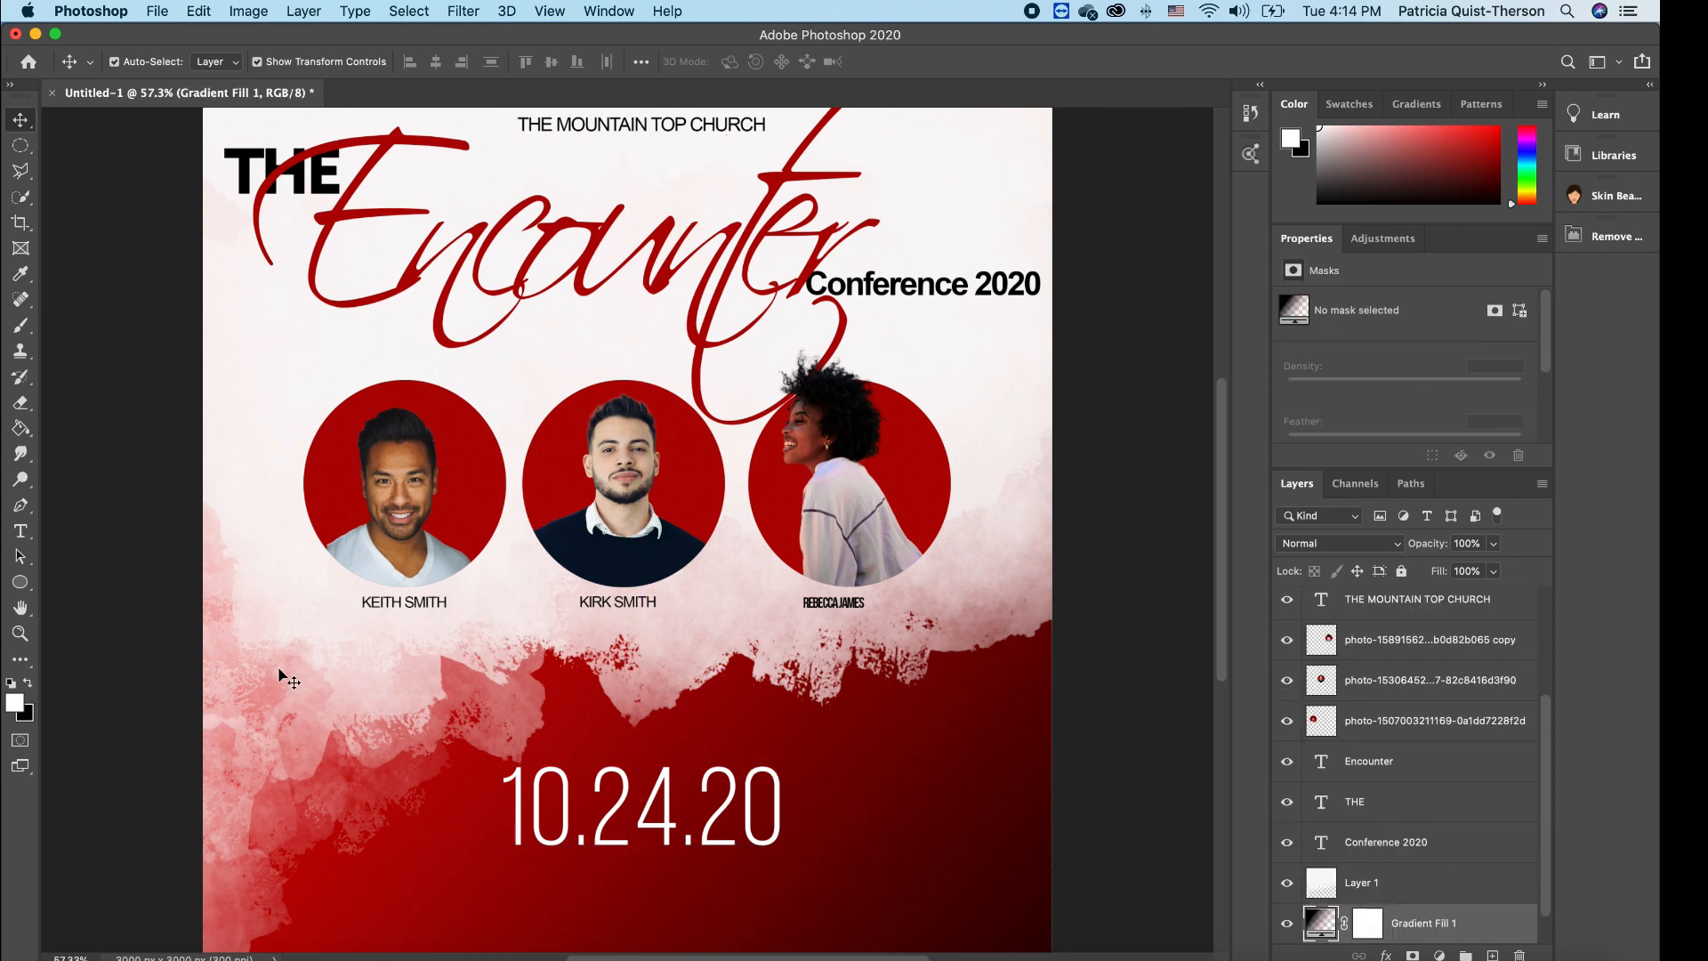
- Add the line 'VENUE: NEWTON HALL CENTER | 7:00 PM PST' and scale it to fit under the date
left_click(20, 532)
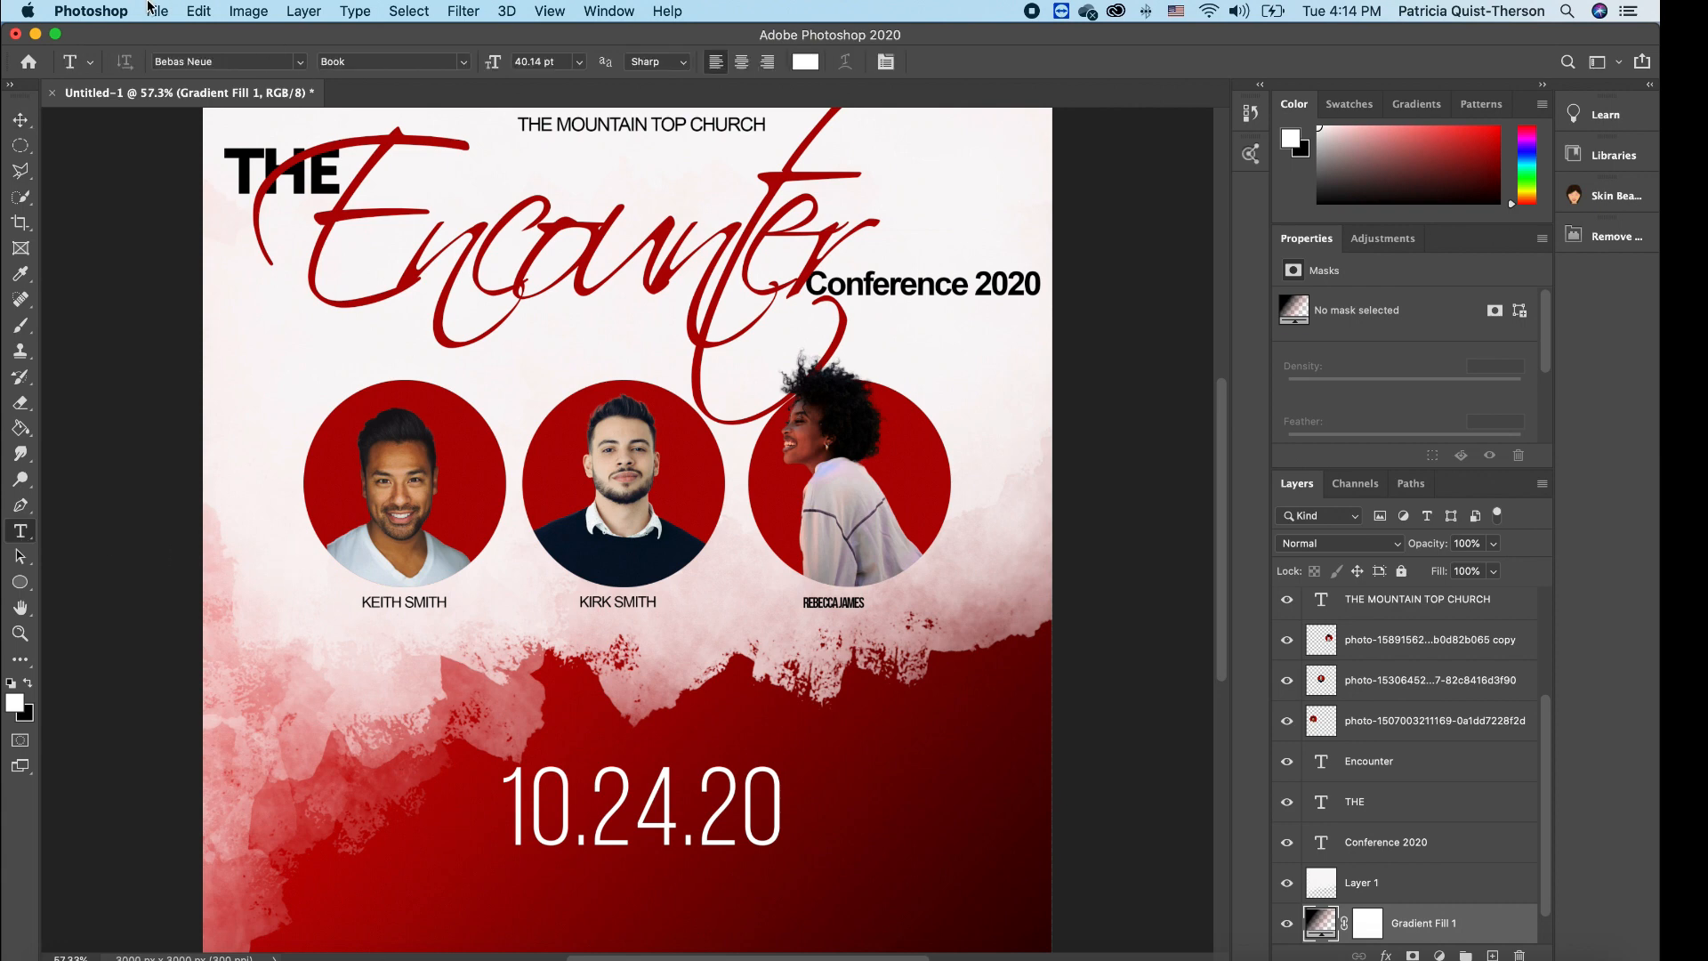
left_click(406, 916)
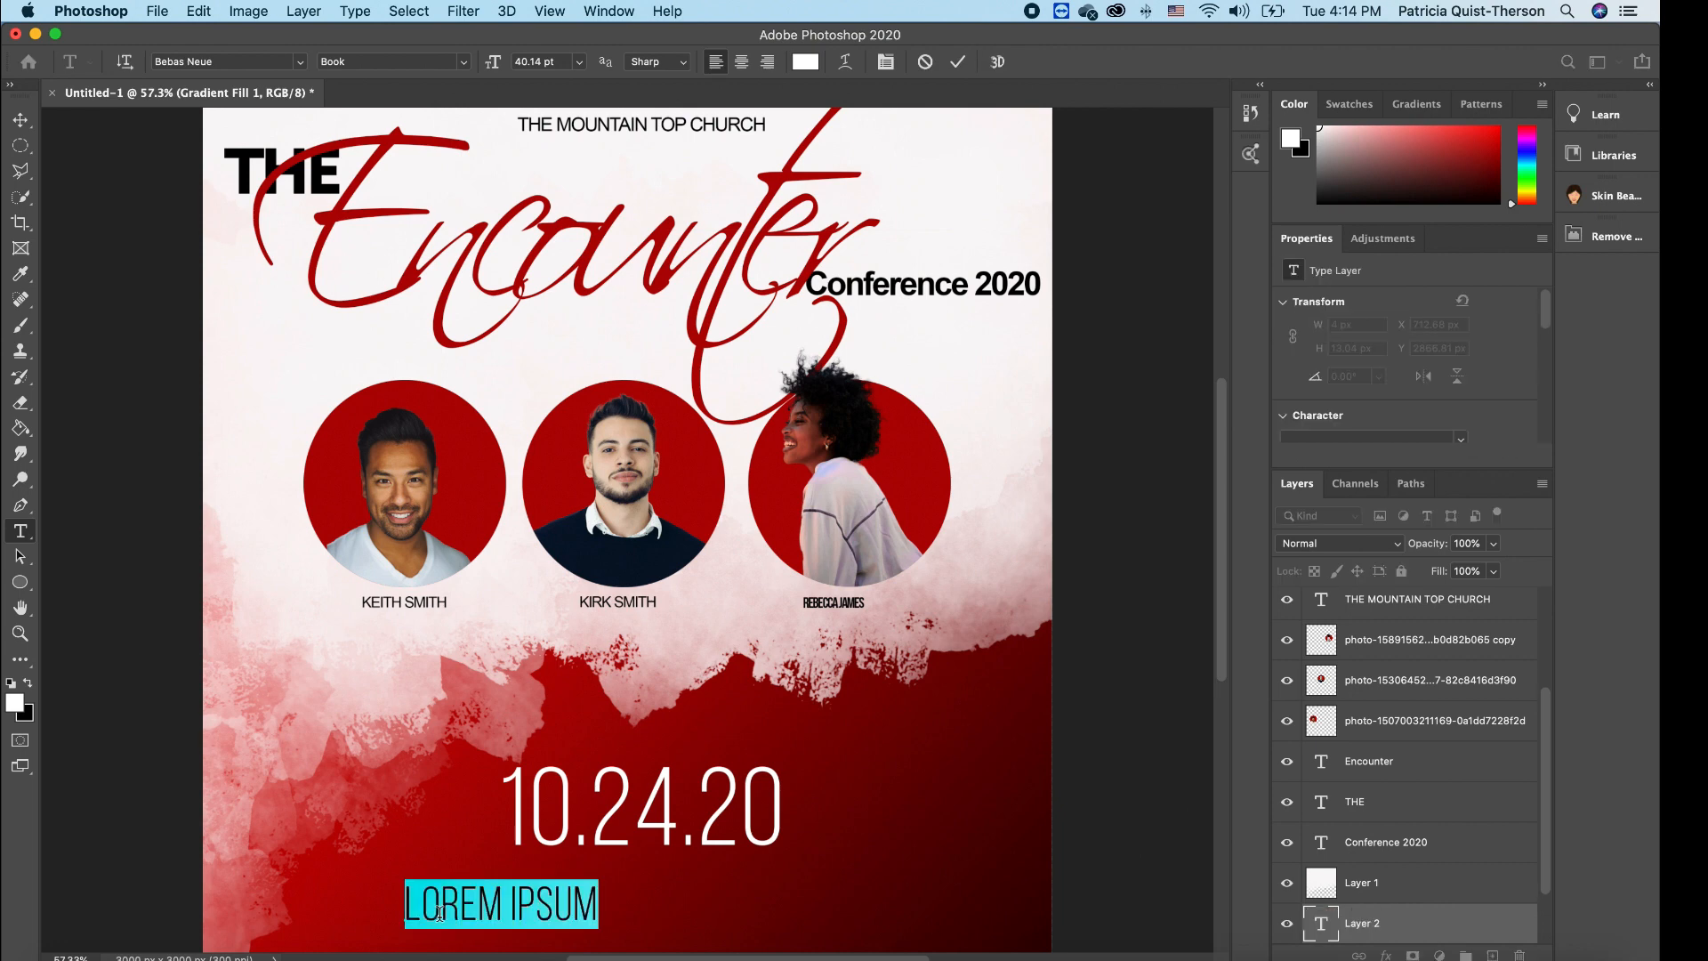
type("VENU")
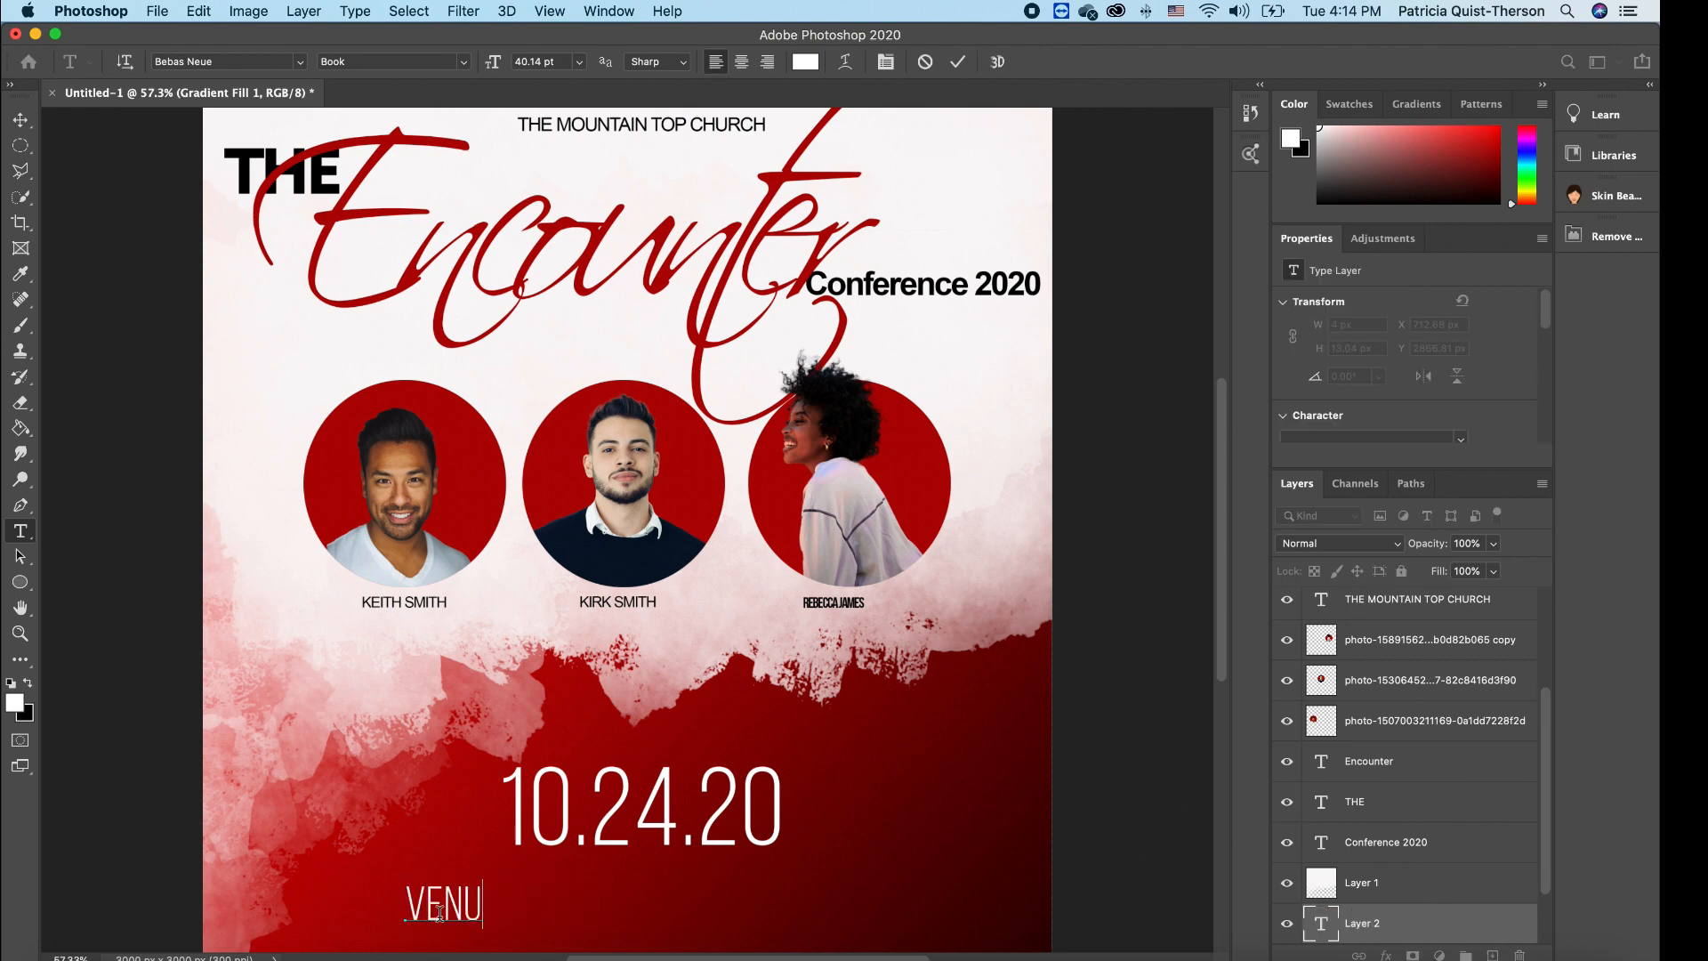
type("E: NEWTON HALL CENTER")
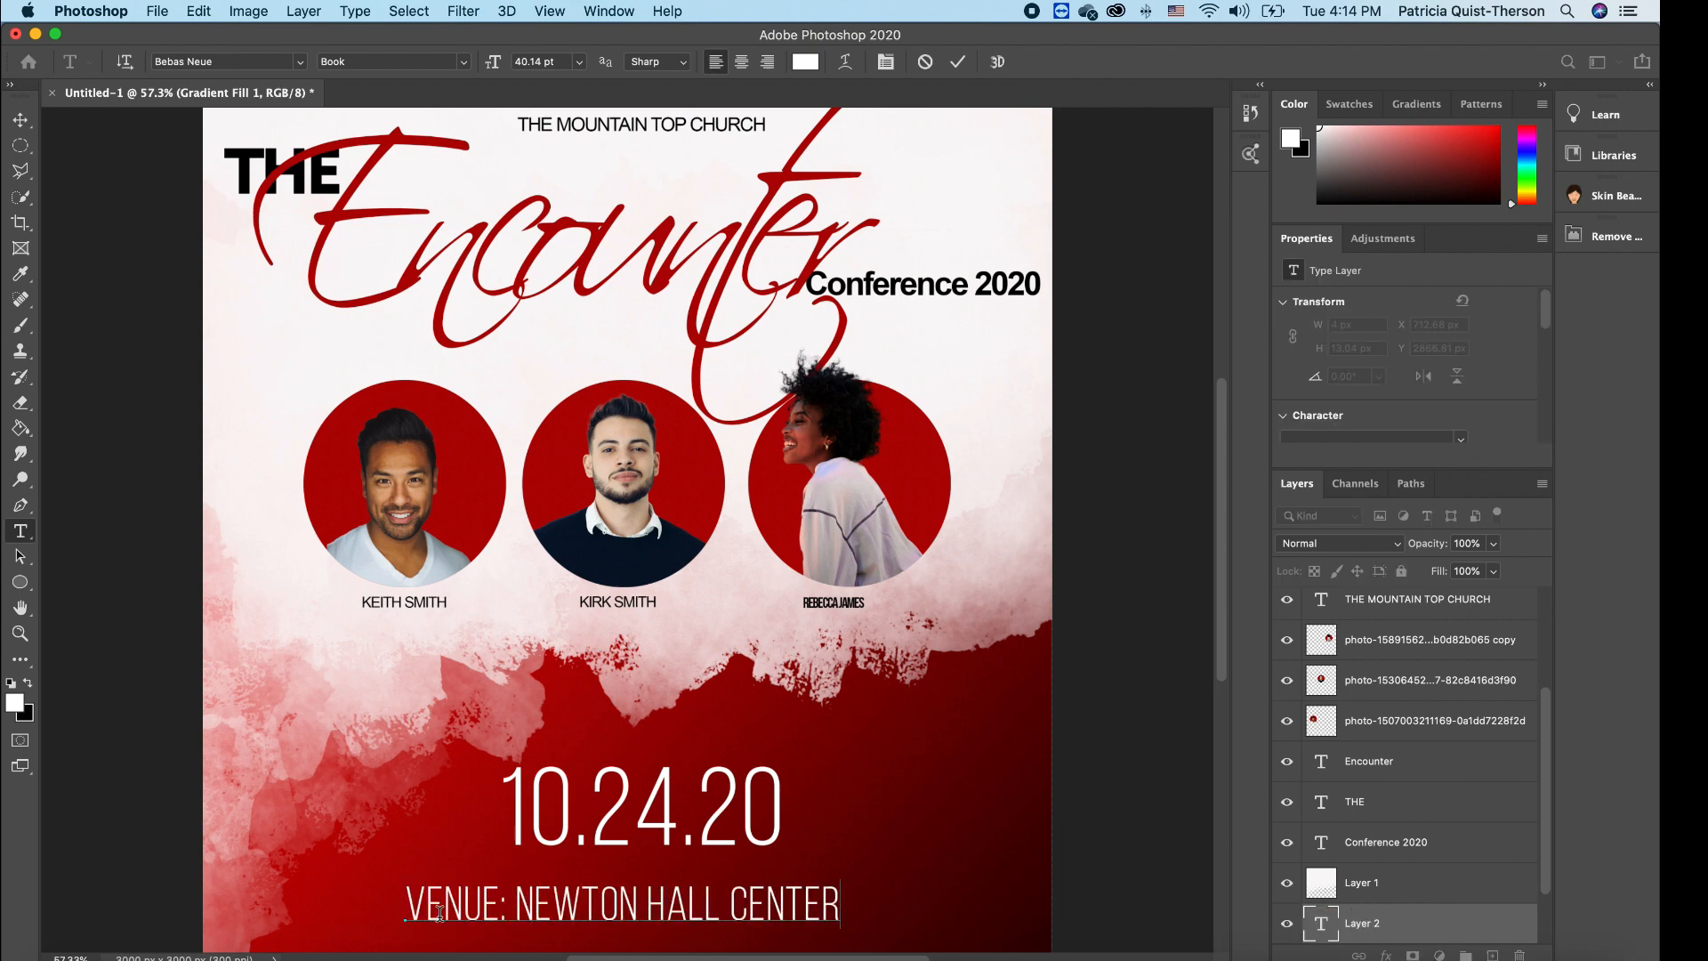
type(" 17:00 PM PST")
key("super+Return")
key("super+t")
left_click_drag(1040, 919, 985, 900)
left_click_drag(987, 910, 834, 898)
left_click_drag(790, 889, 922, 848)
left_click_drag(854, 881, 850, 875)
key("Return")
key("t")
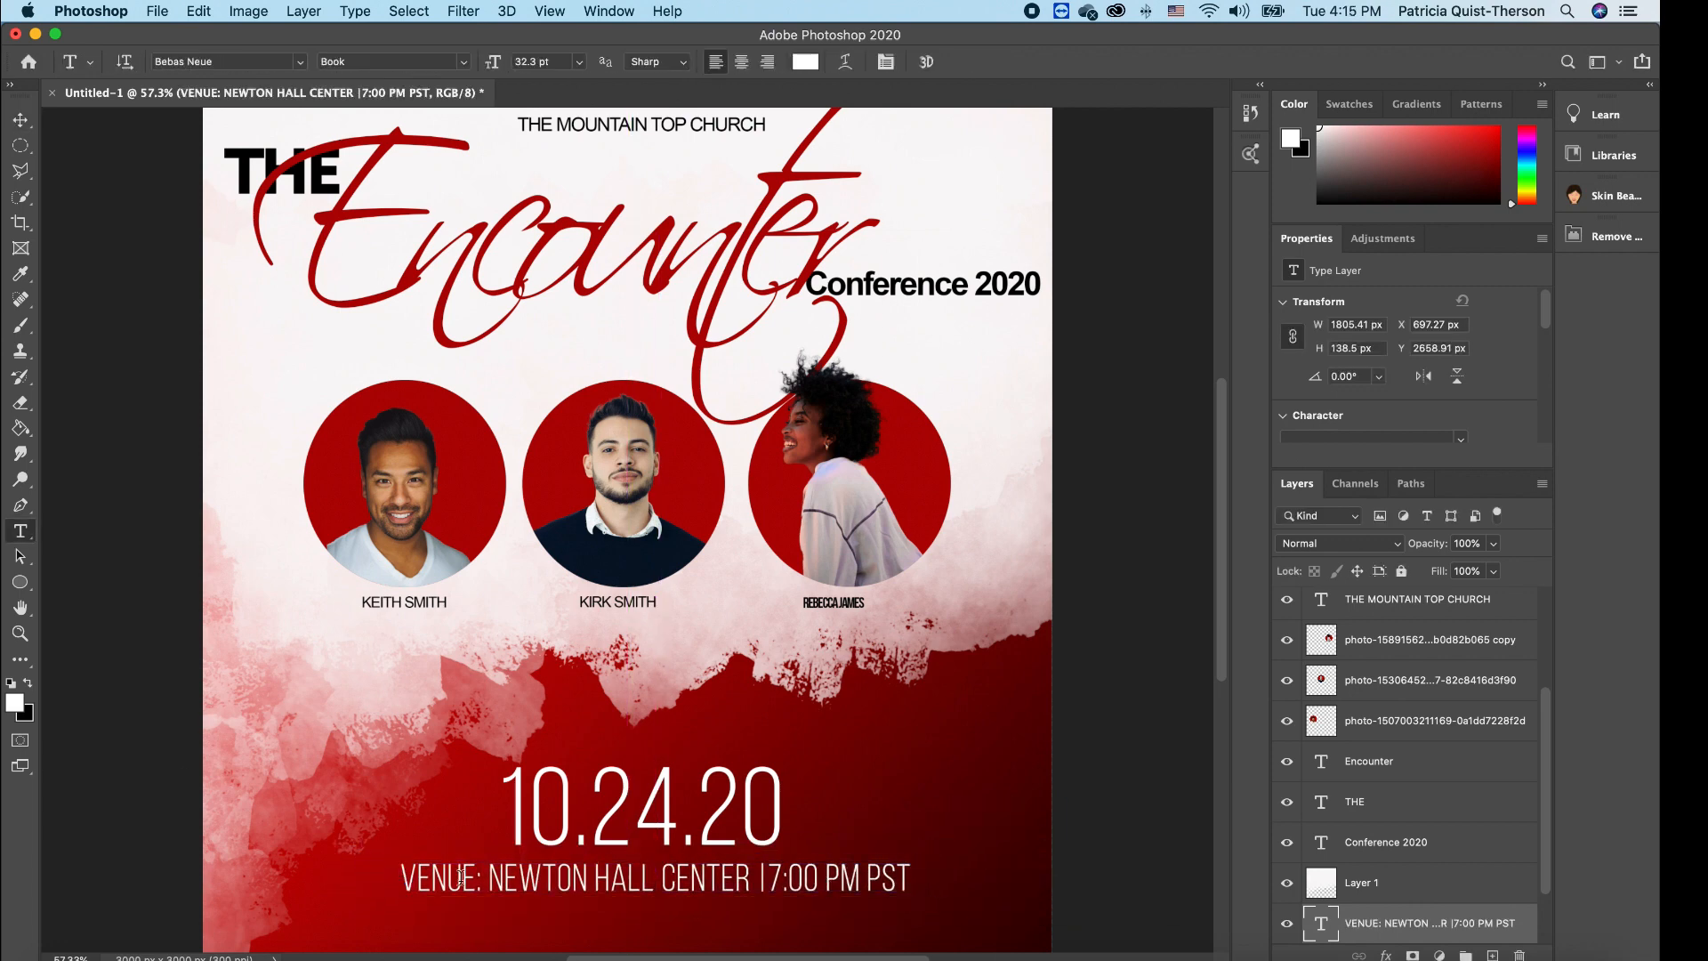
- Make the words VENUE: and 7:00 bold in the venue line
left_click_drag(487, 879, 401, 879)
left_click(464, 63)
left_click(373, 96)
left_click(769, 878)
left_click_drag(770, 879, 824, 878)
left_click(463, 63)
left_click(373, 96)
left_click(773, 878)
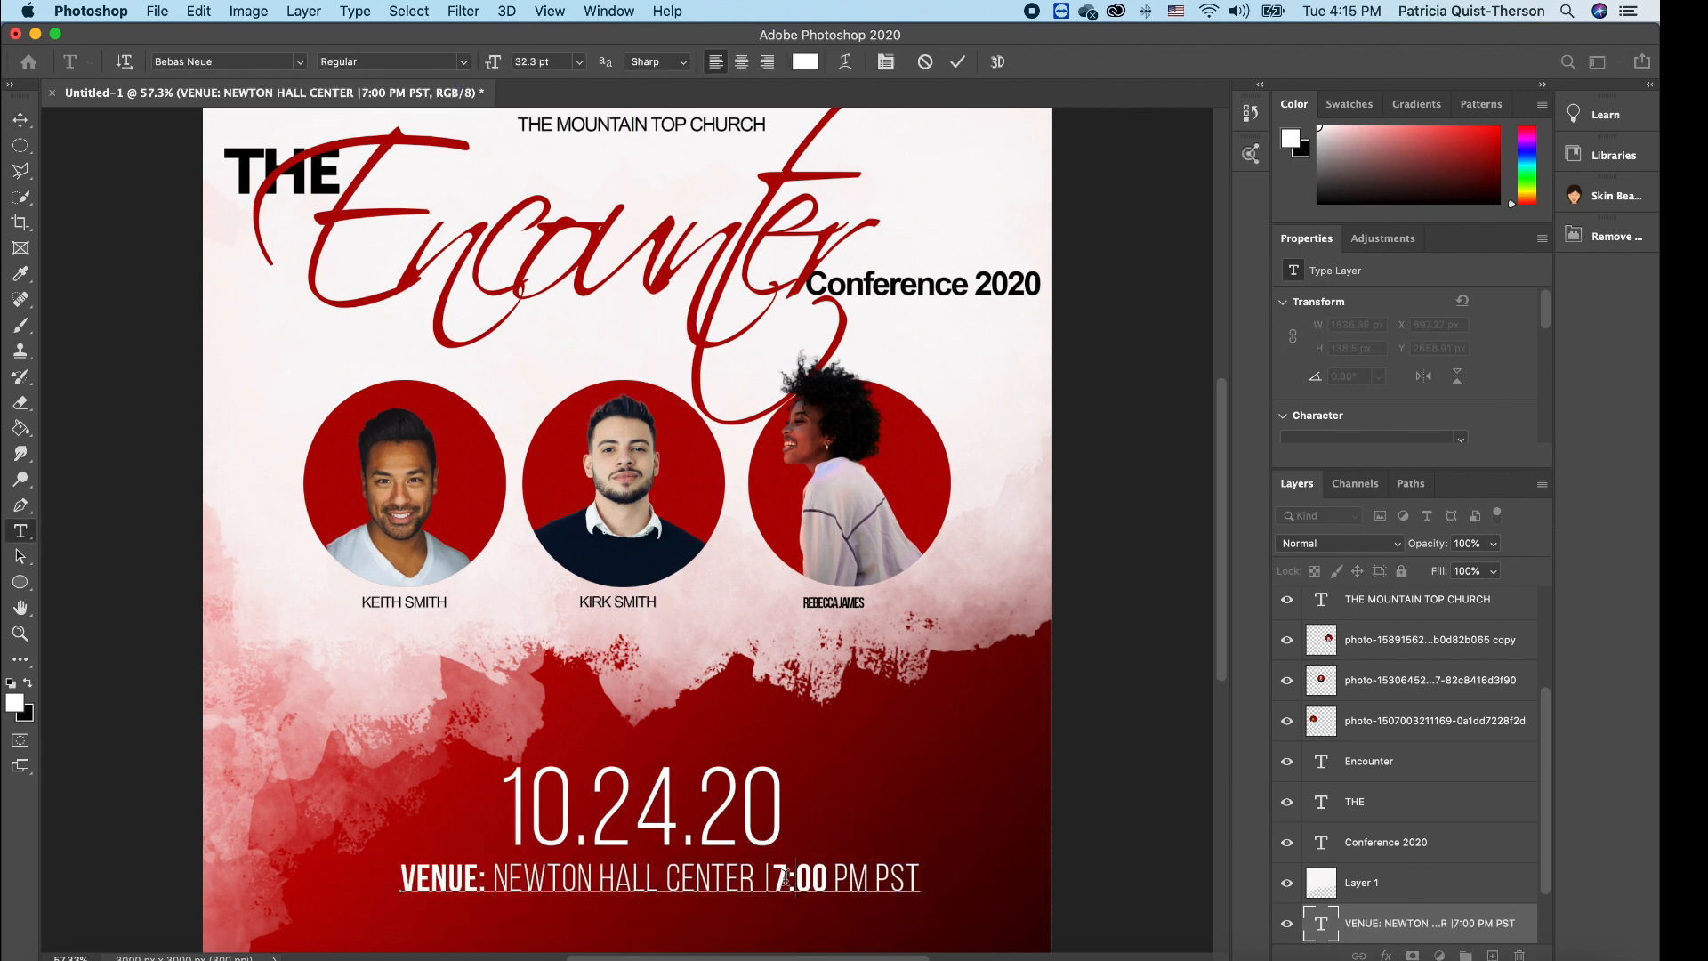
left_click(121, 371)
- Add a 30 pt 'FREE | COME ONE | COME ALL' line centred below the venue line
left_click(454, 928)
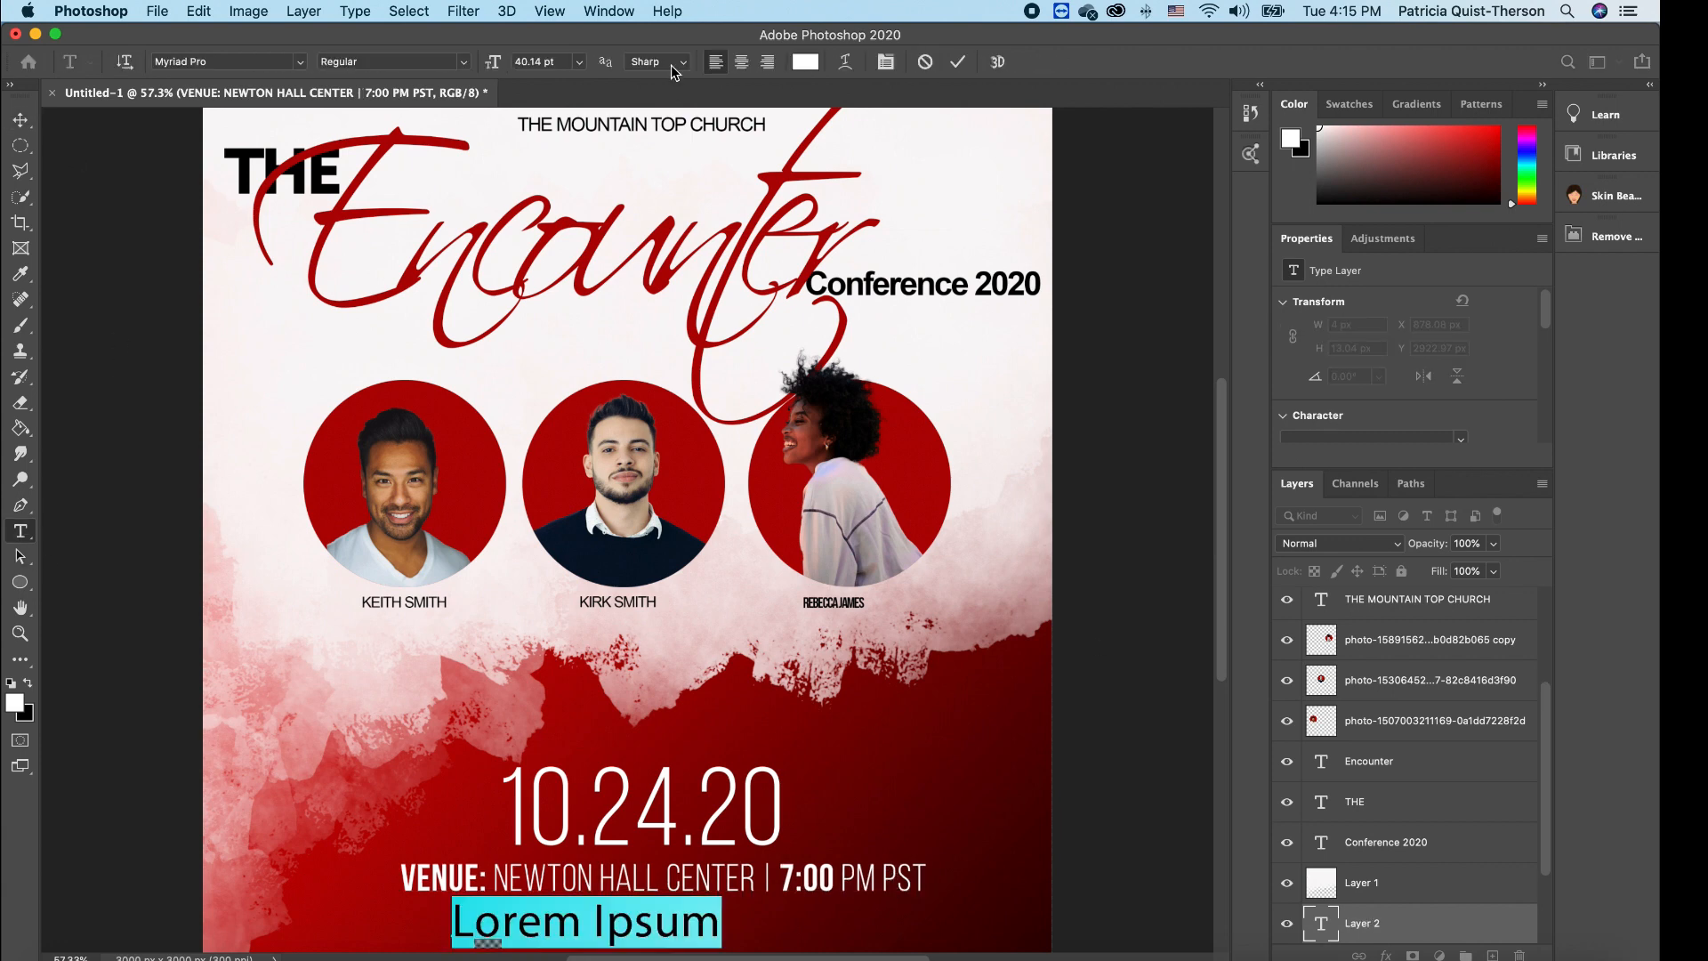
left_click(579, 62)
left_click(541, 252)
type("FREE | COME ONE | COME ALL")
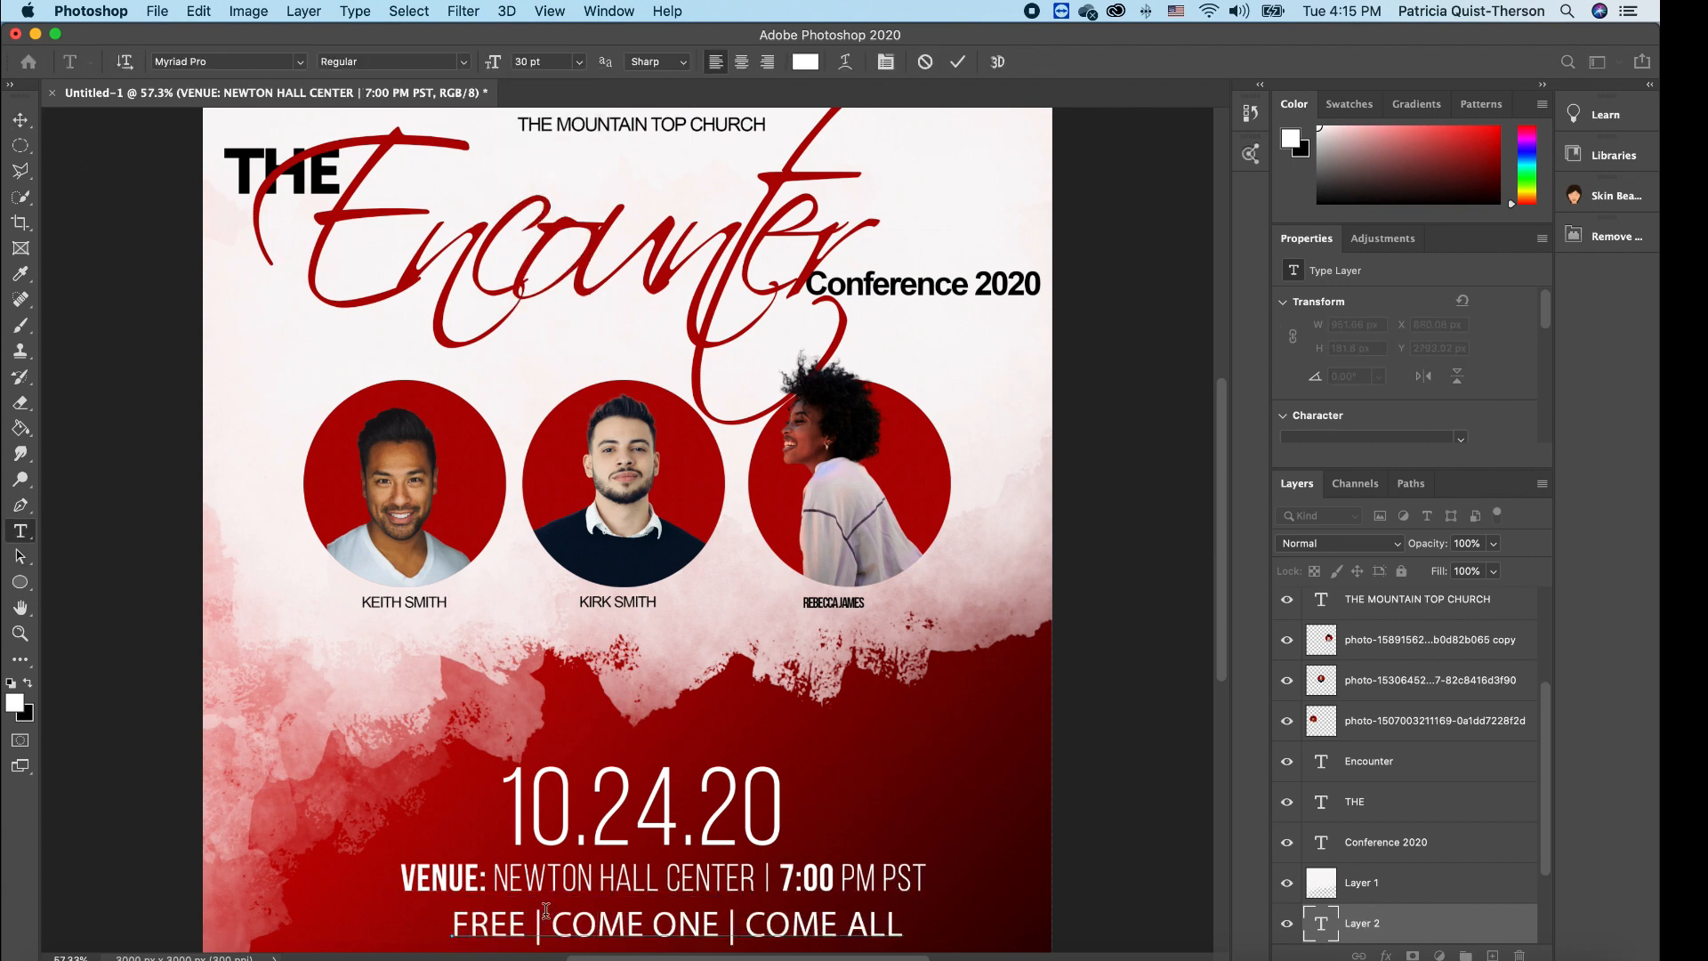
key("super+Return")
key("super+t")
left_click_drag(906, 904, 715, 918)
left_click_drag(583, 931, 642, 918)
key("Return")
- Switch the FREE | COME ONE | COME ALL line to Arial and scale it down slightly
double_click(1321, 923)
left_click(300, 62)
left_click(222, 160)
left_click(21, 120)
key("super+t")
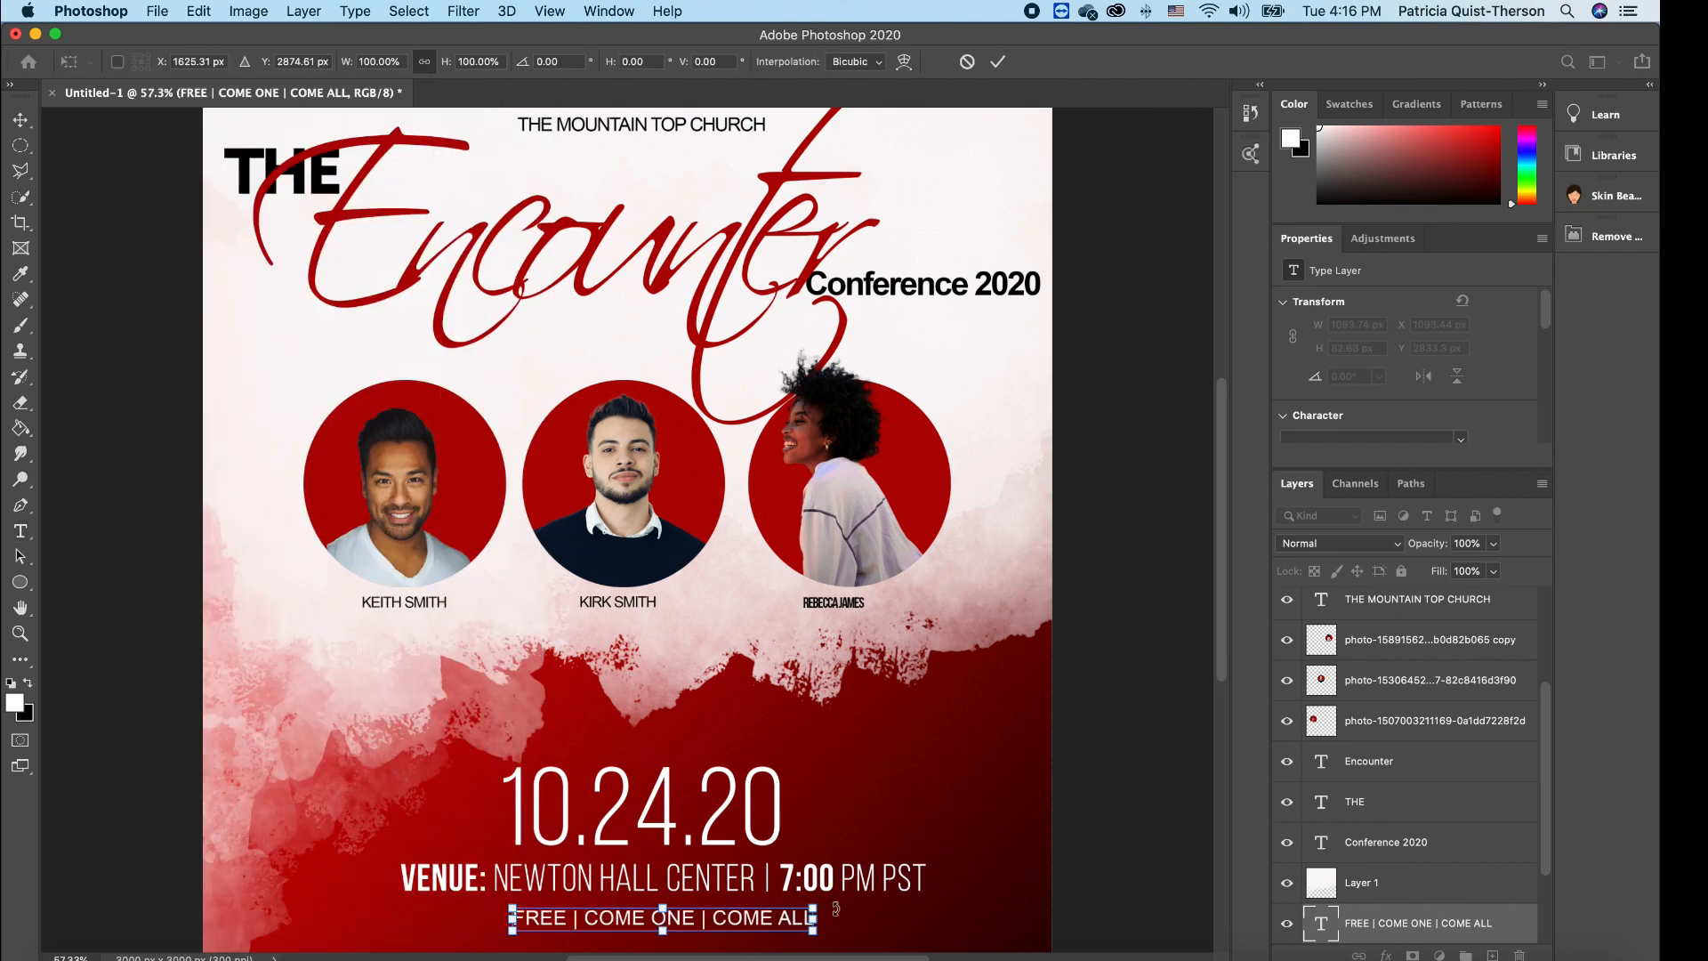
left_click_drag(812, 929, 778, 927)
key("Return")
double_click(1321, 923)
key("super+Return")
- Nudge the FREE line up and tighten the venue line's tracking in the Character properties
key("v")
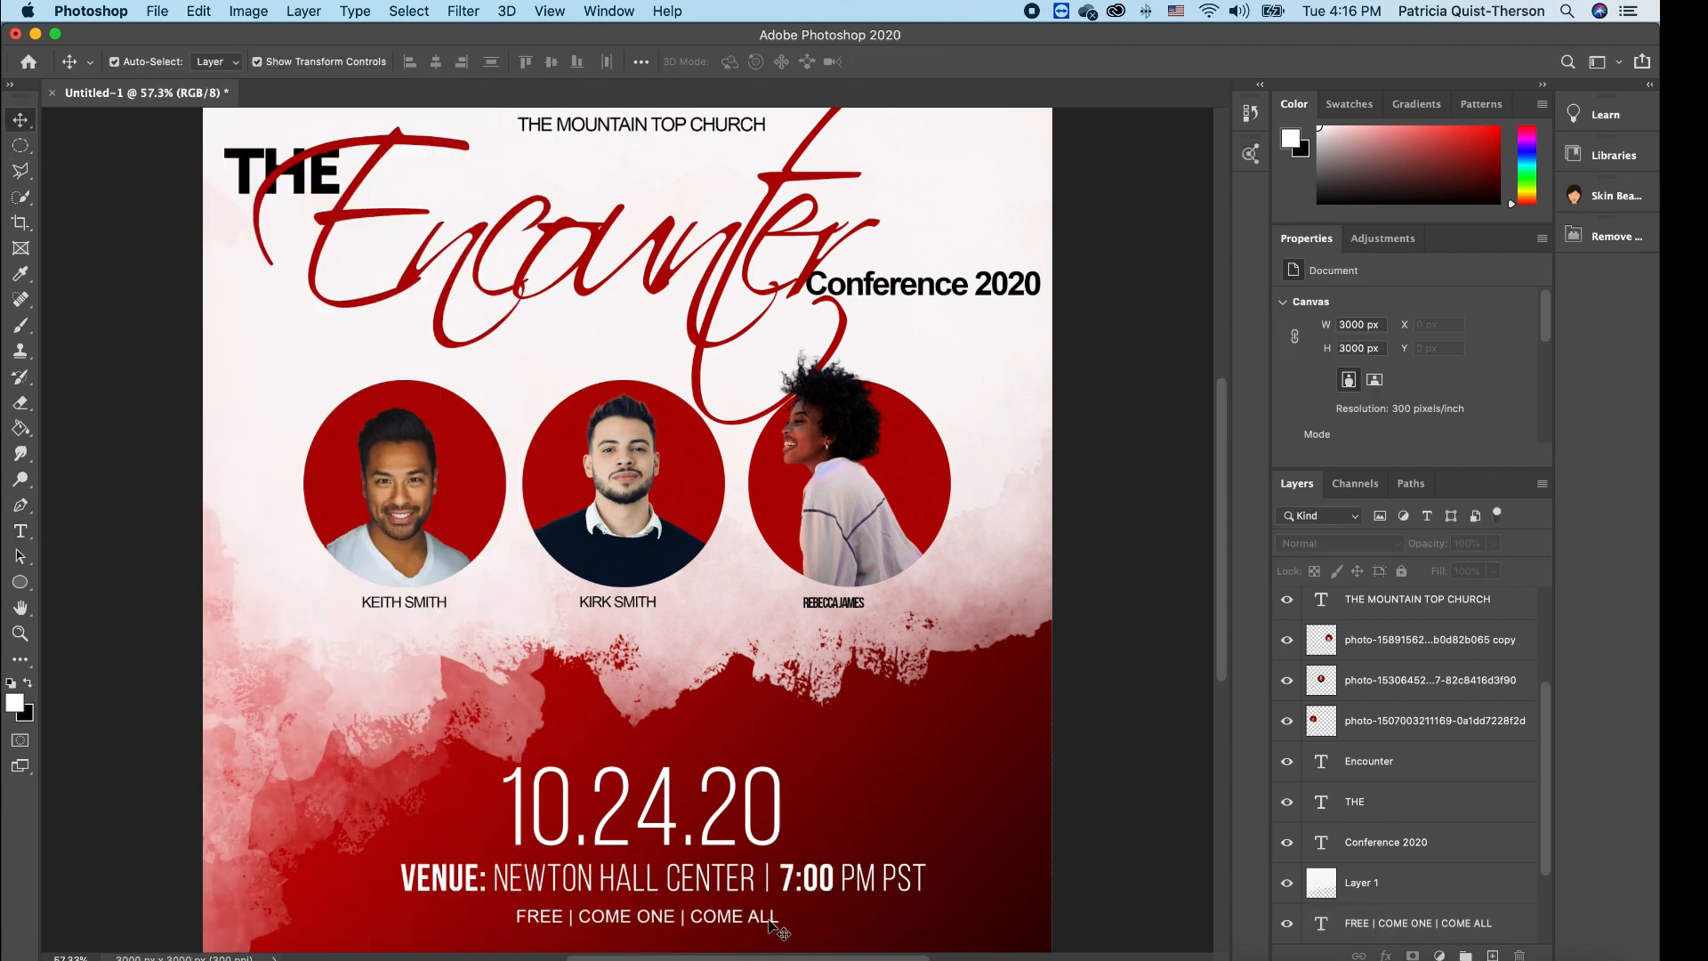
key("Up")
key("Up")
key("Up")
key("Up")
key("Up")
key("Up")
key("Up")
key("Up")
key("Up")
key("Up")
key("Up")
key("Up")
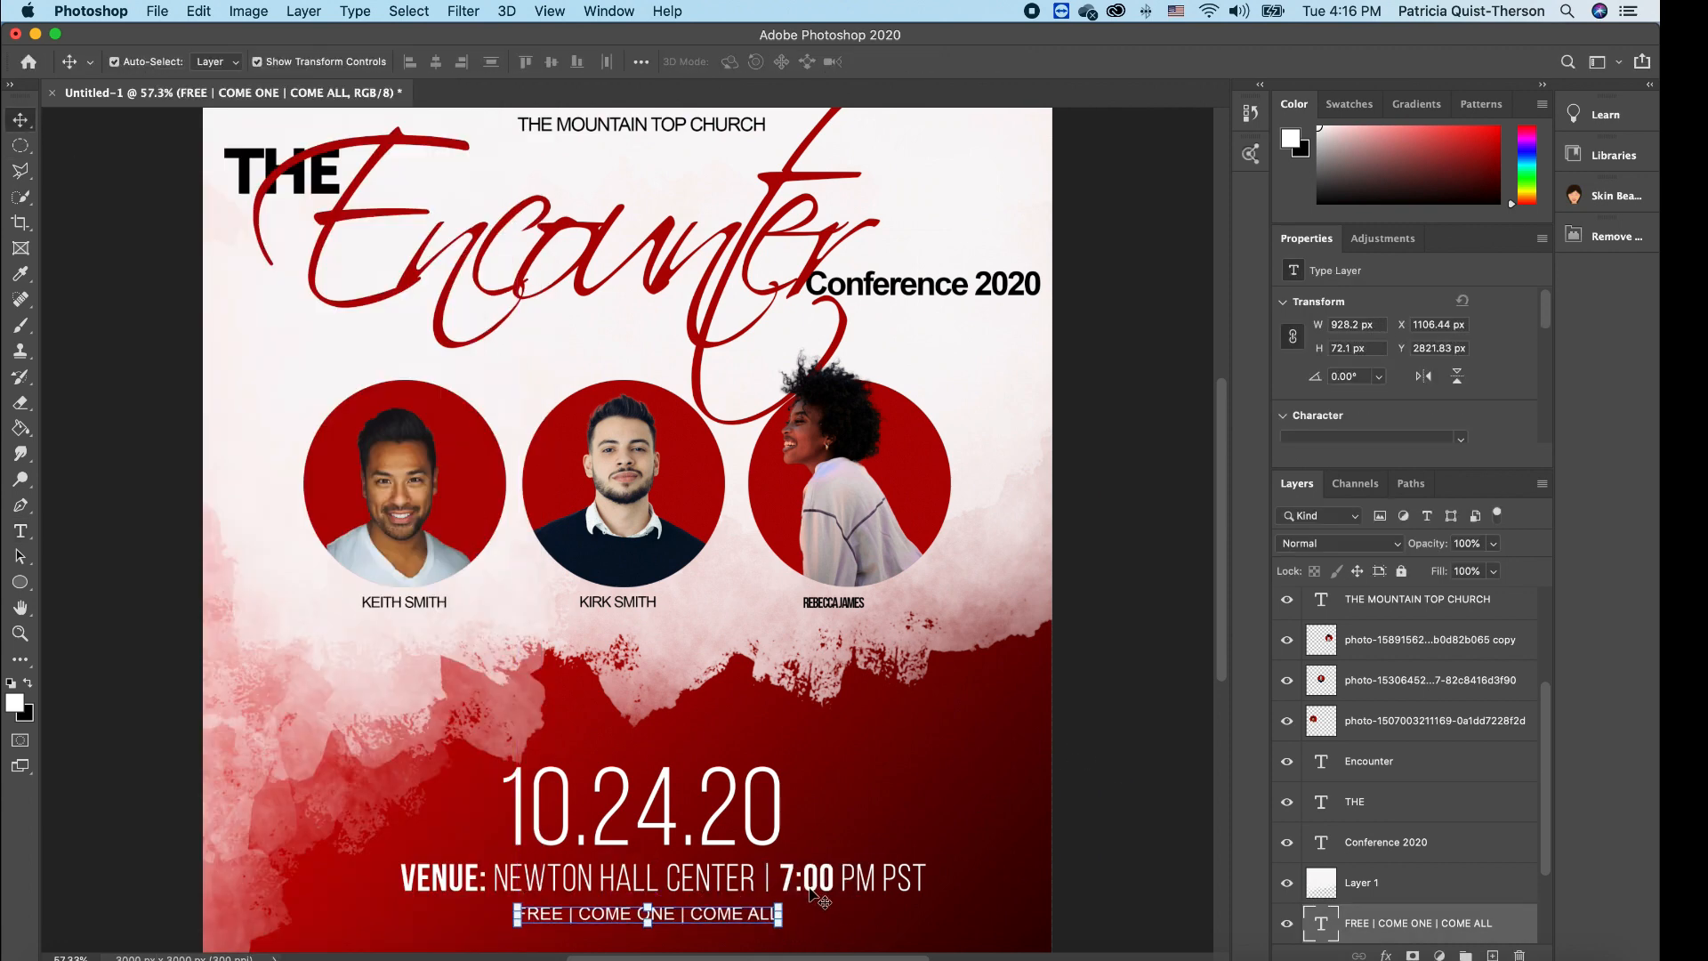
left_click(843, 879)
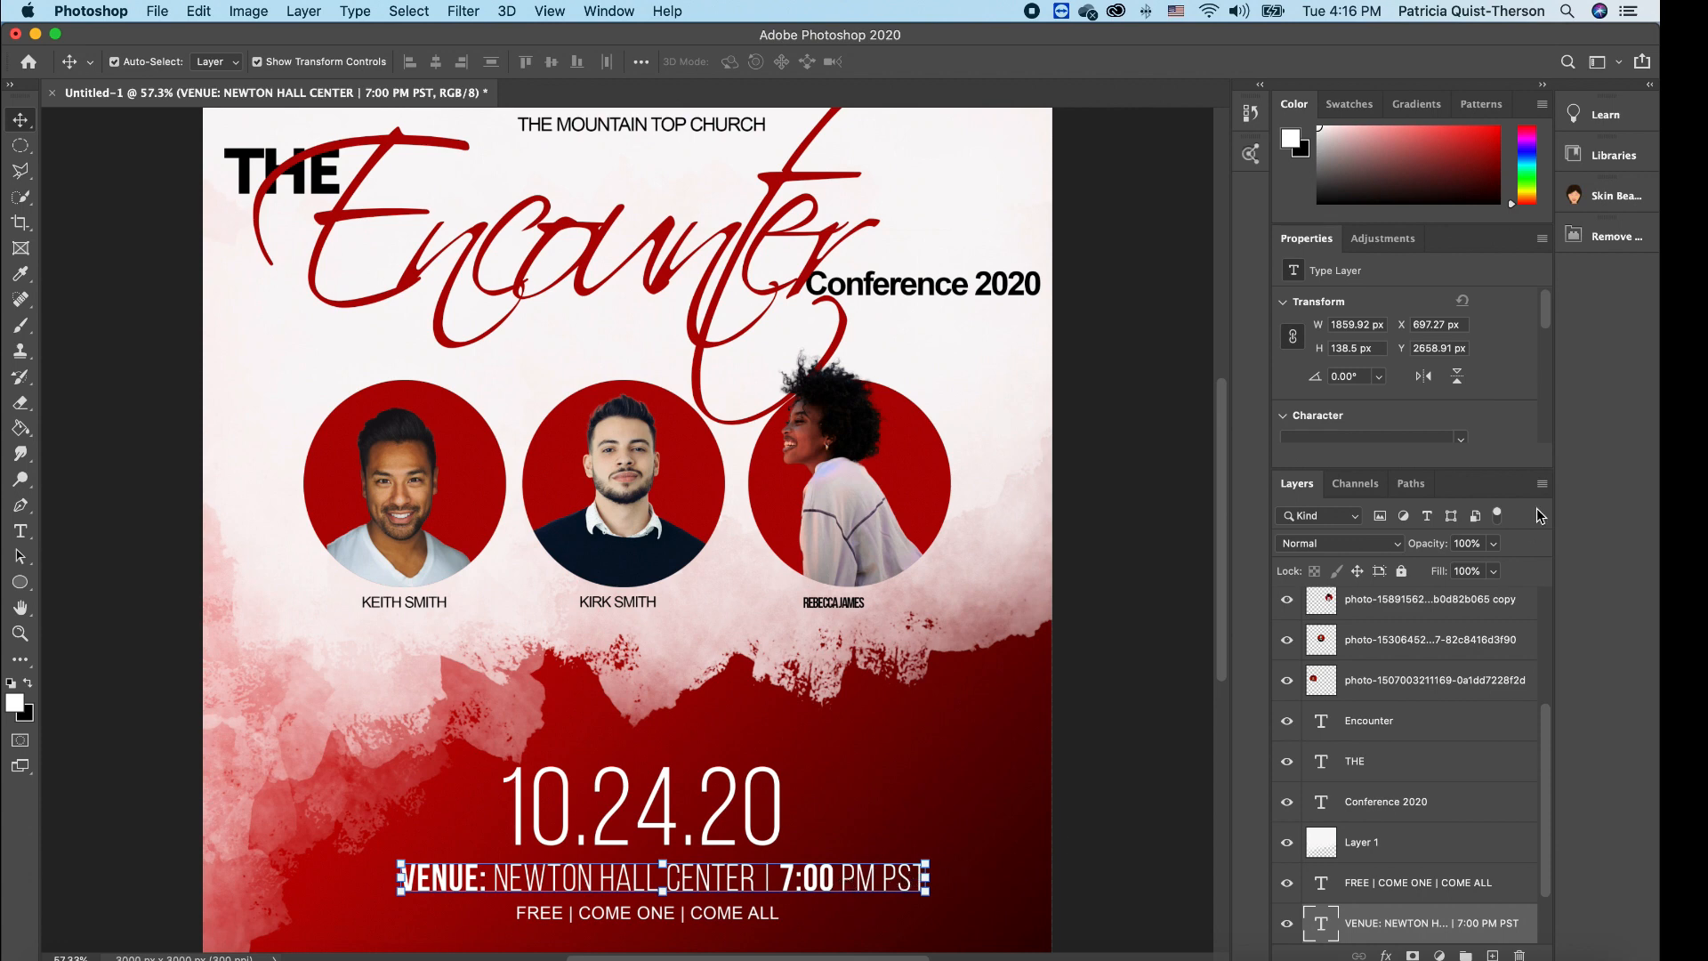
left_click_drag(1545, 313, 1545, 354)
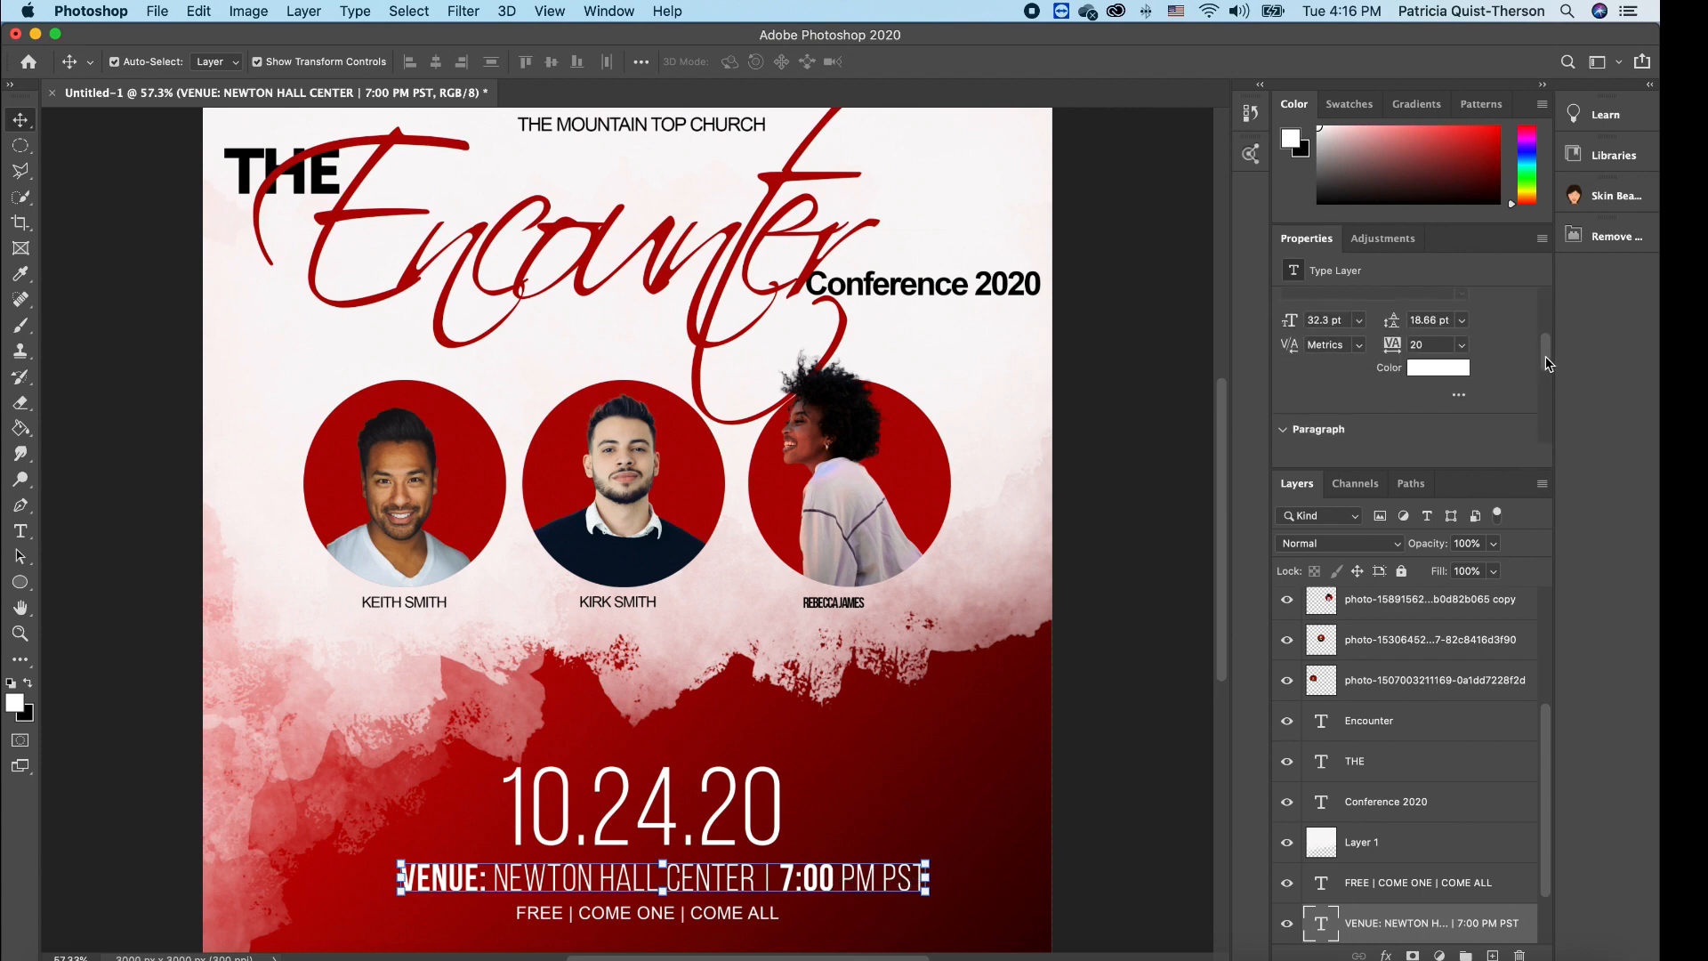
left_click_drag(1394, 357, 1394, 358)
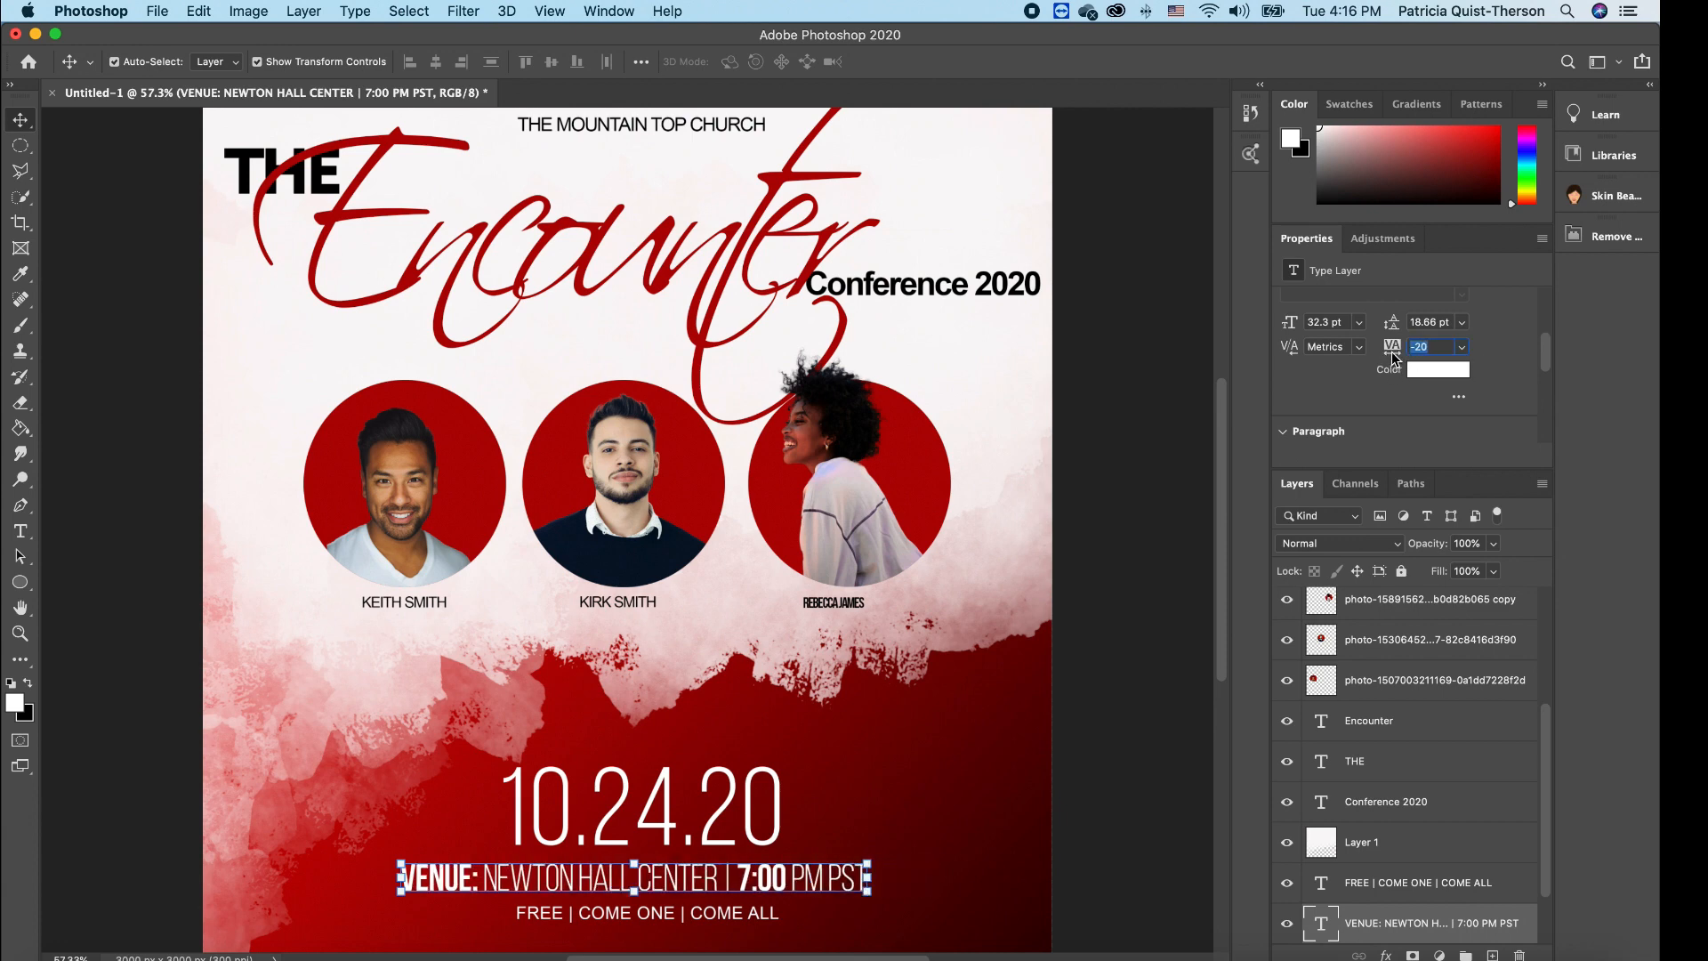
- Nudge the venue line up and re-centre it between the date and the FREE line
left_click(951, 889)
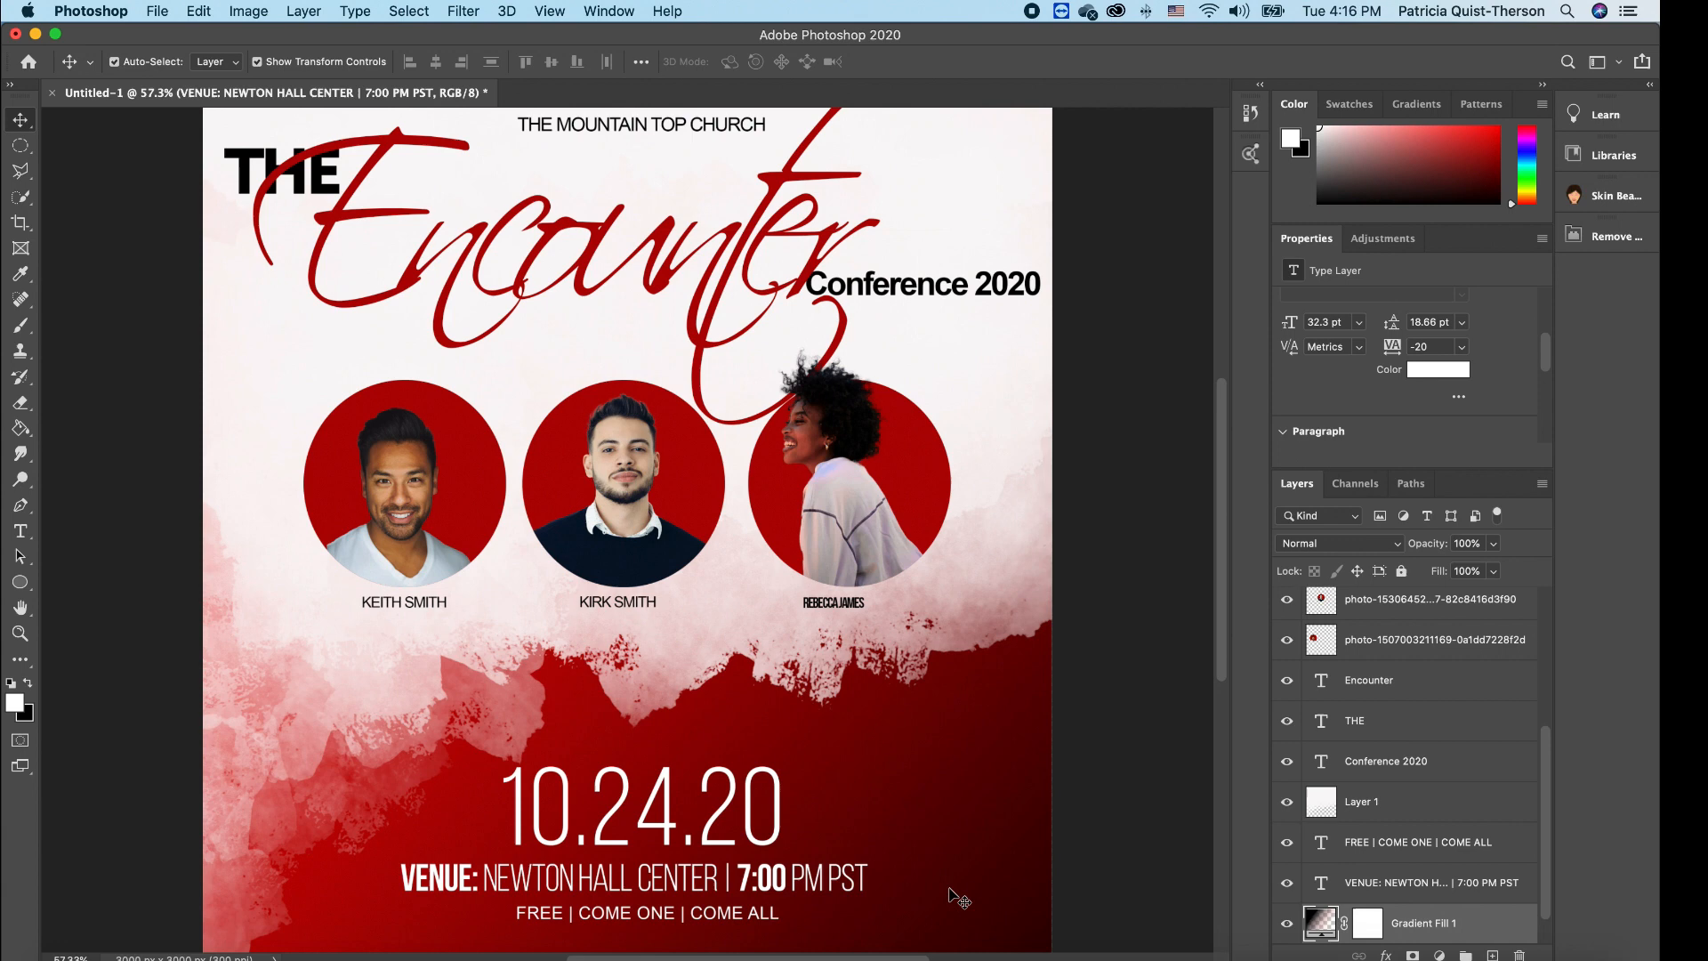
left_click(854, 883)
key("Up")
key("Up")
key("Up")
key("Up")
key("Up")
key("Up")
key("Up")
key("Up")
key("Up")
key("Up")
key("Up")
key("Up")
key("Up")
key("Up")
key("Up")
key("Up")
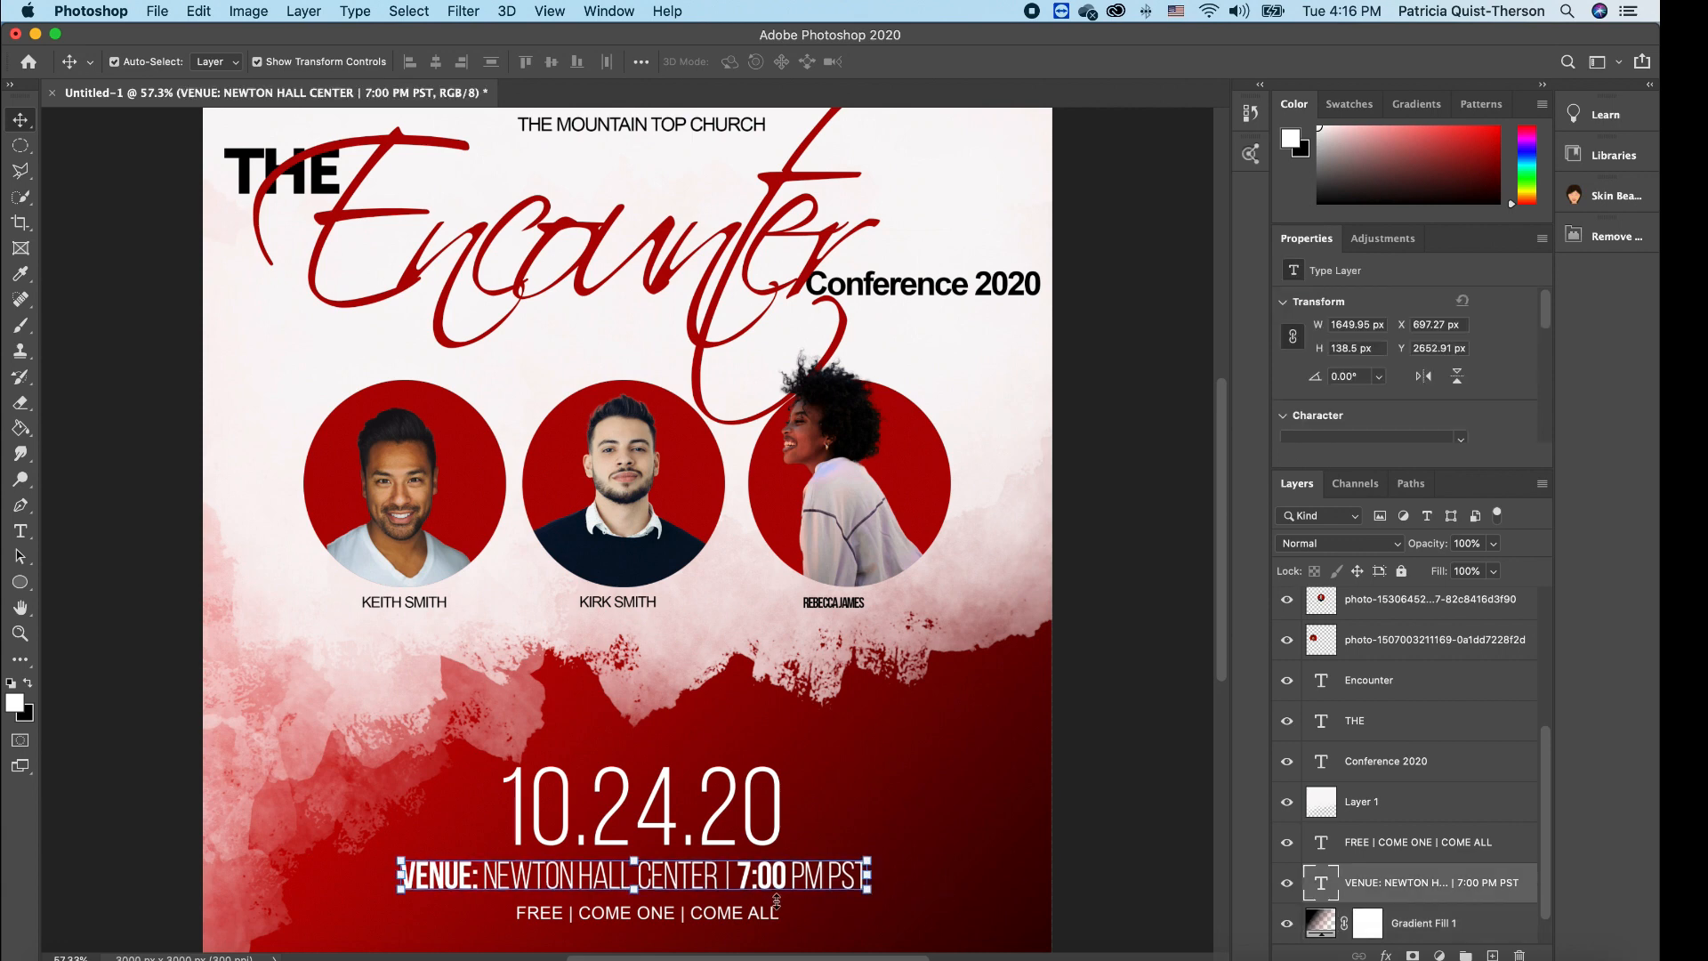
left_click_drag(831, 877, 836, 881)
key("ctrl+t")
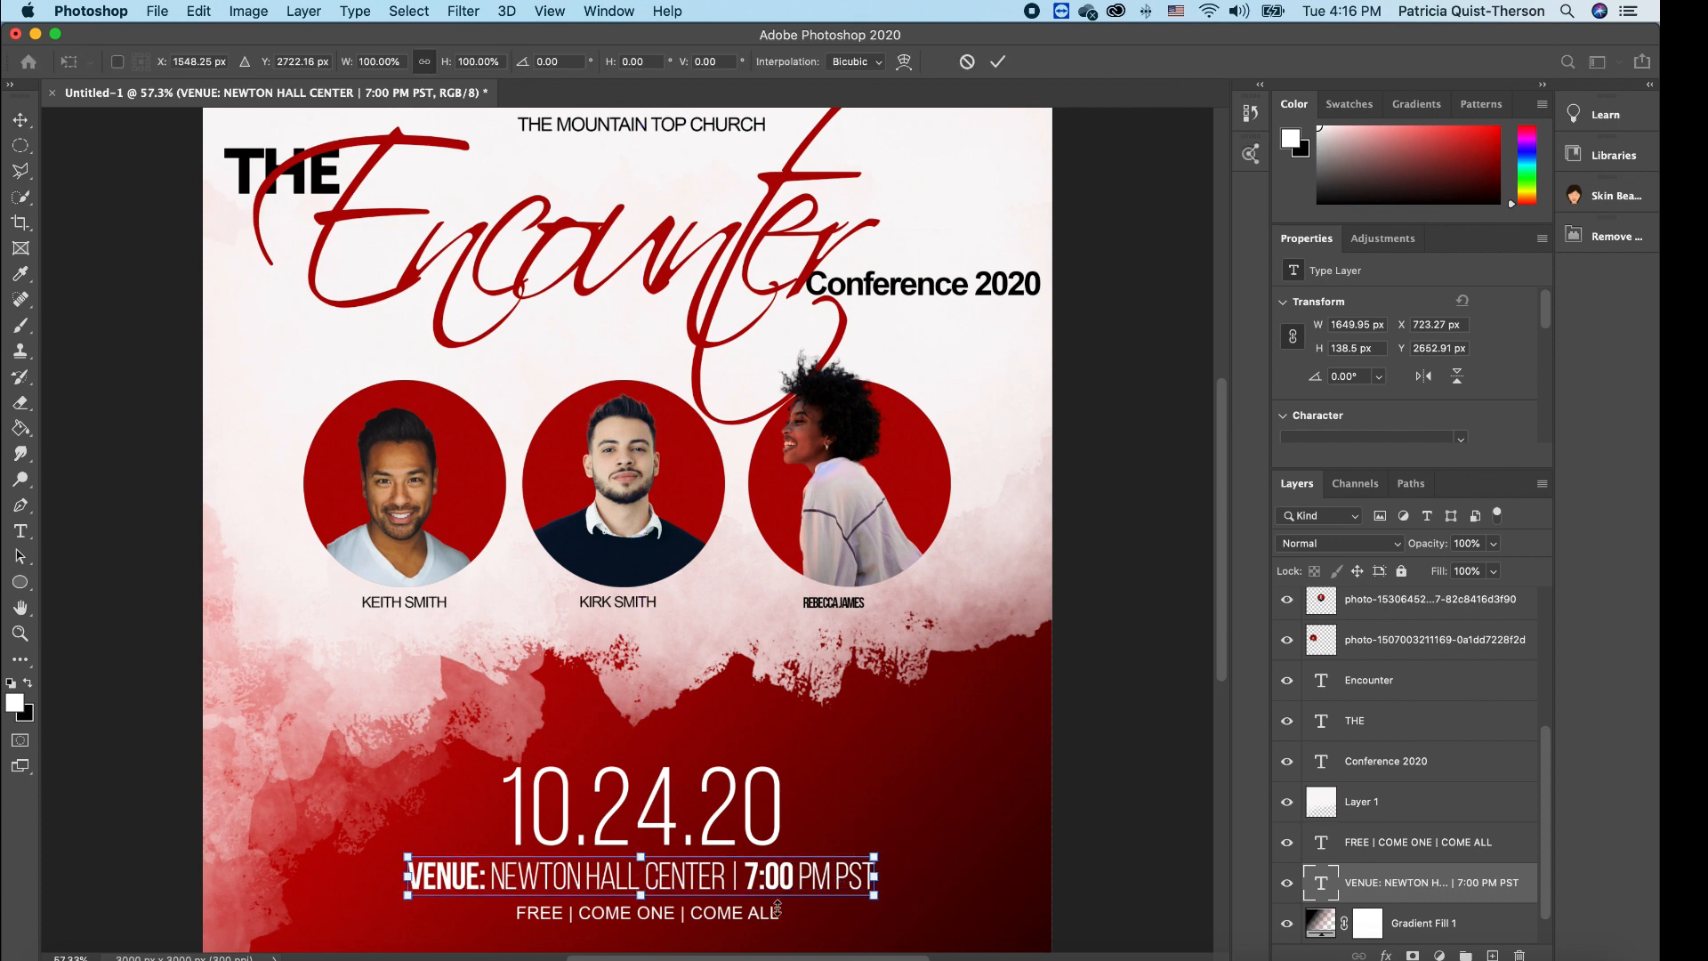
key("Return")
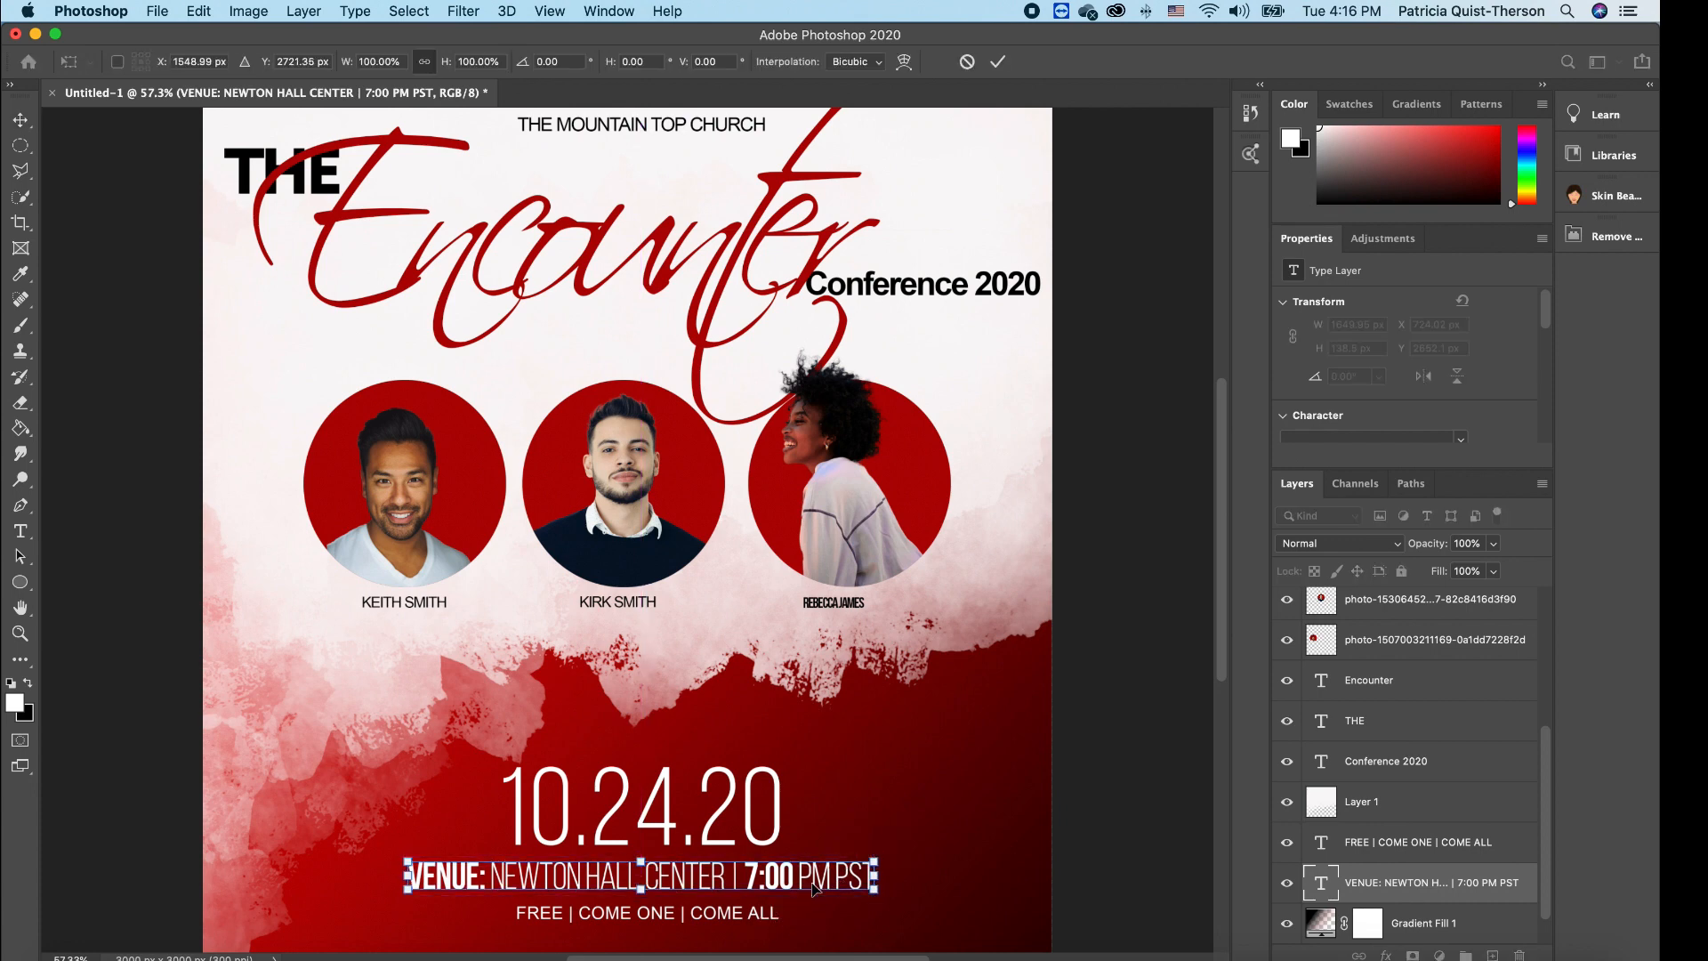
left_click(782, 918)
left_click(880, 941)
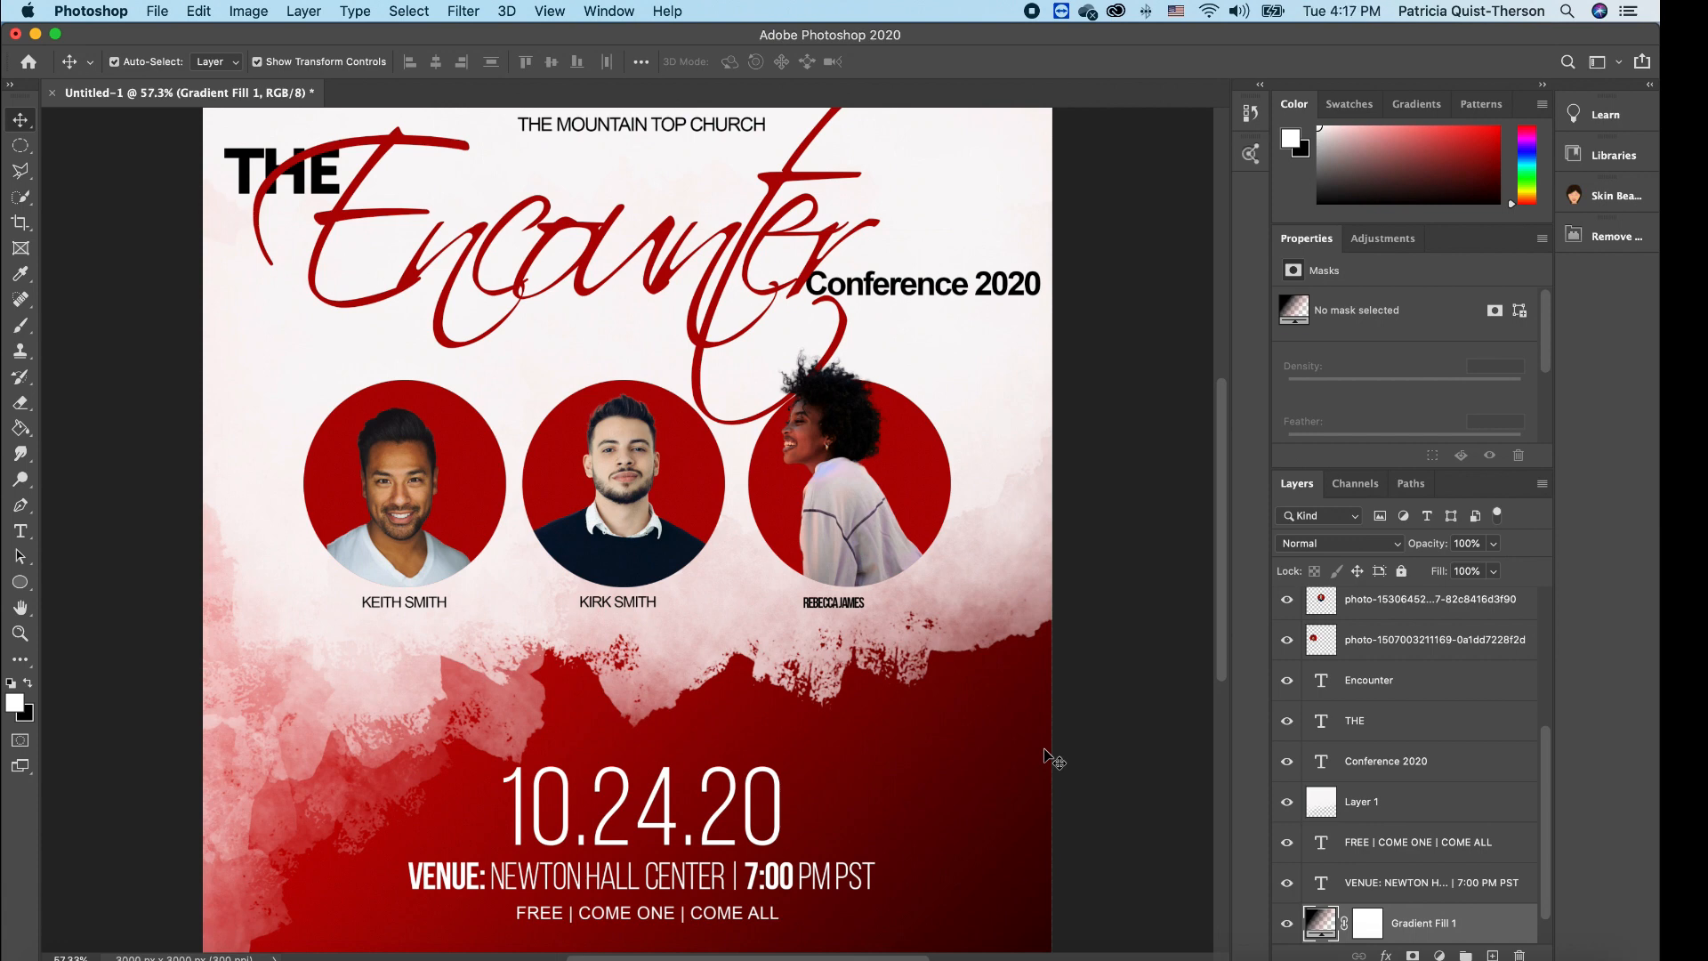
- Add a new empty layer above Layer 1 and choose the Brush tool
left_click(909, 525)
left_click(1012, 551)
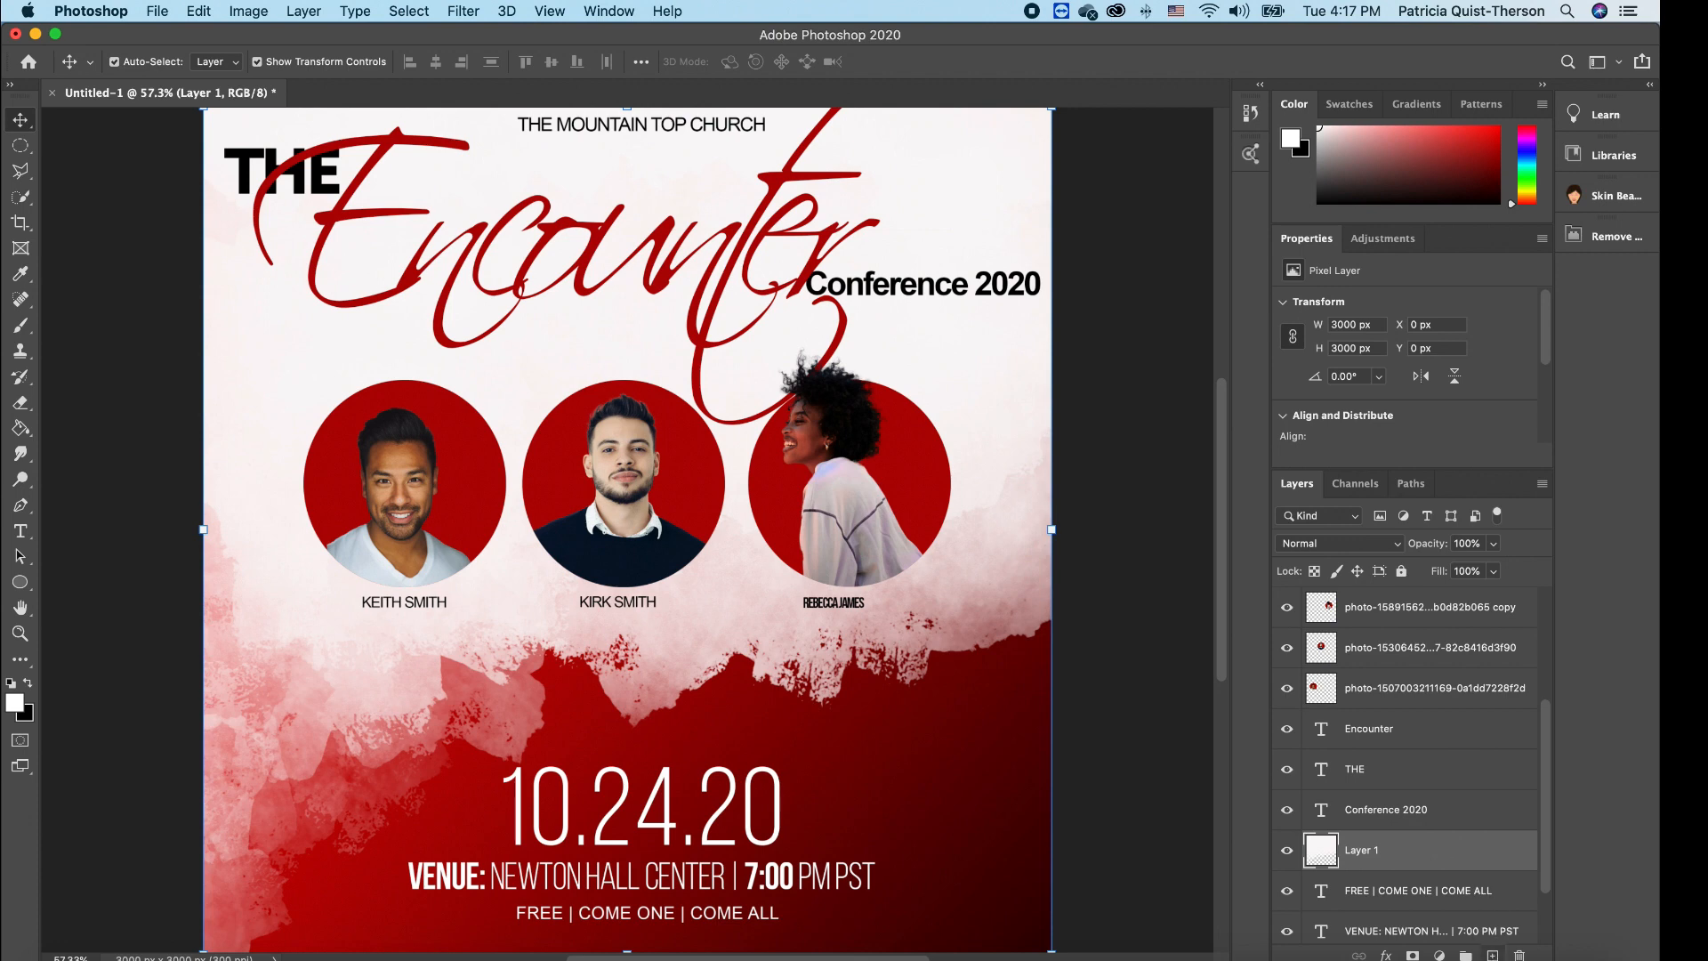
left_click(1493, 955)
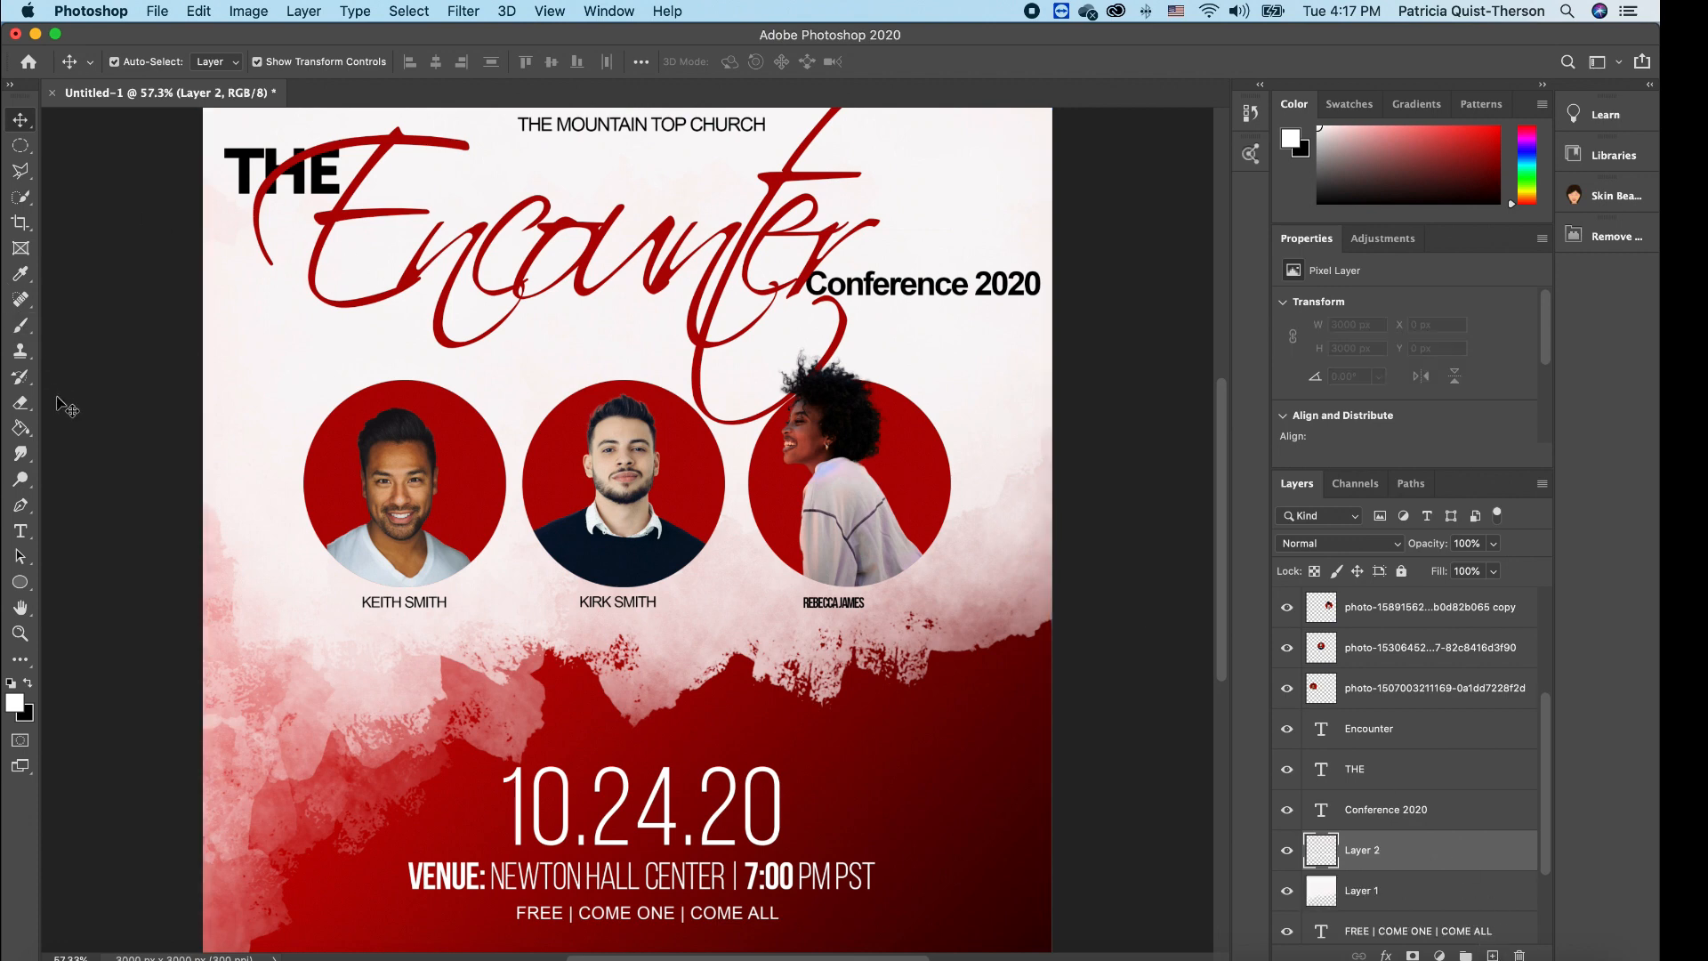
left_click(21, 326)
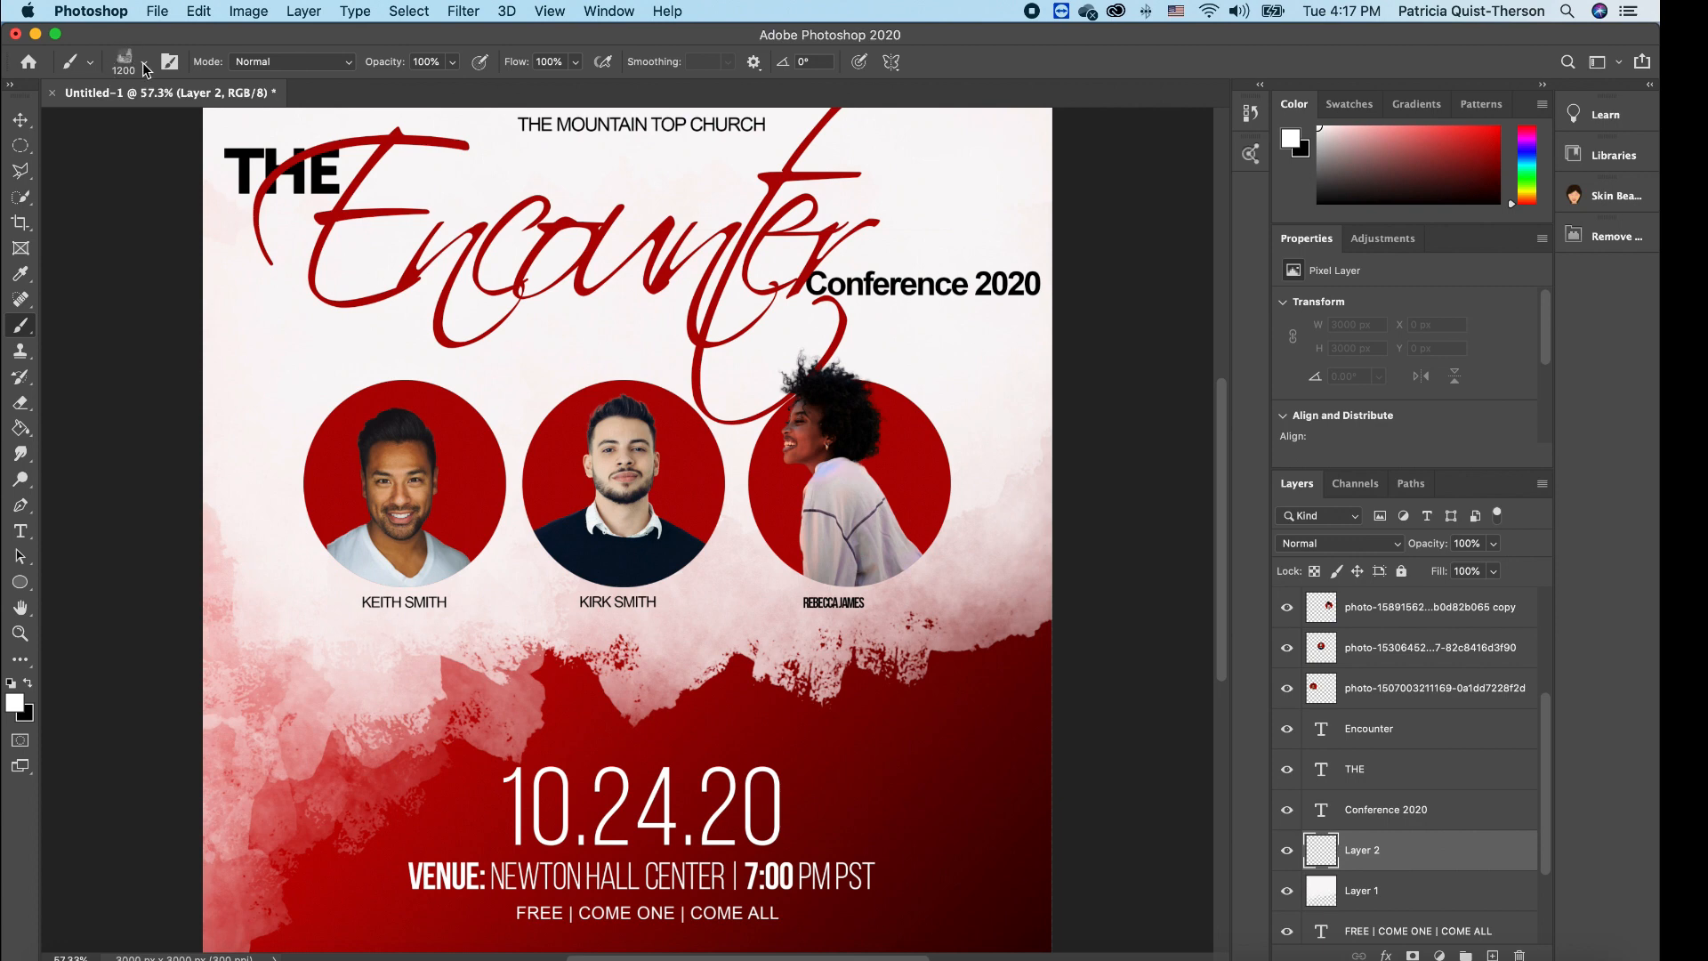
- Set the foreground painting colour to bright cyan 03fbfe
left_click(16, 703)
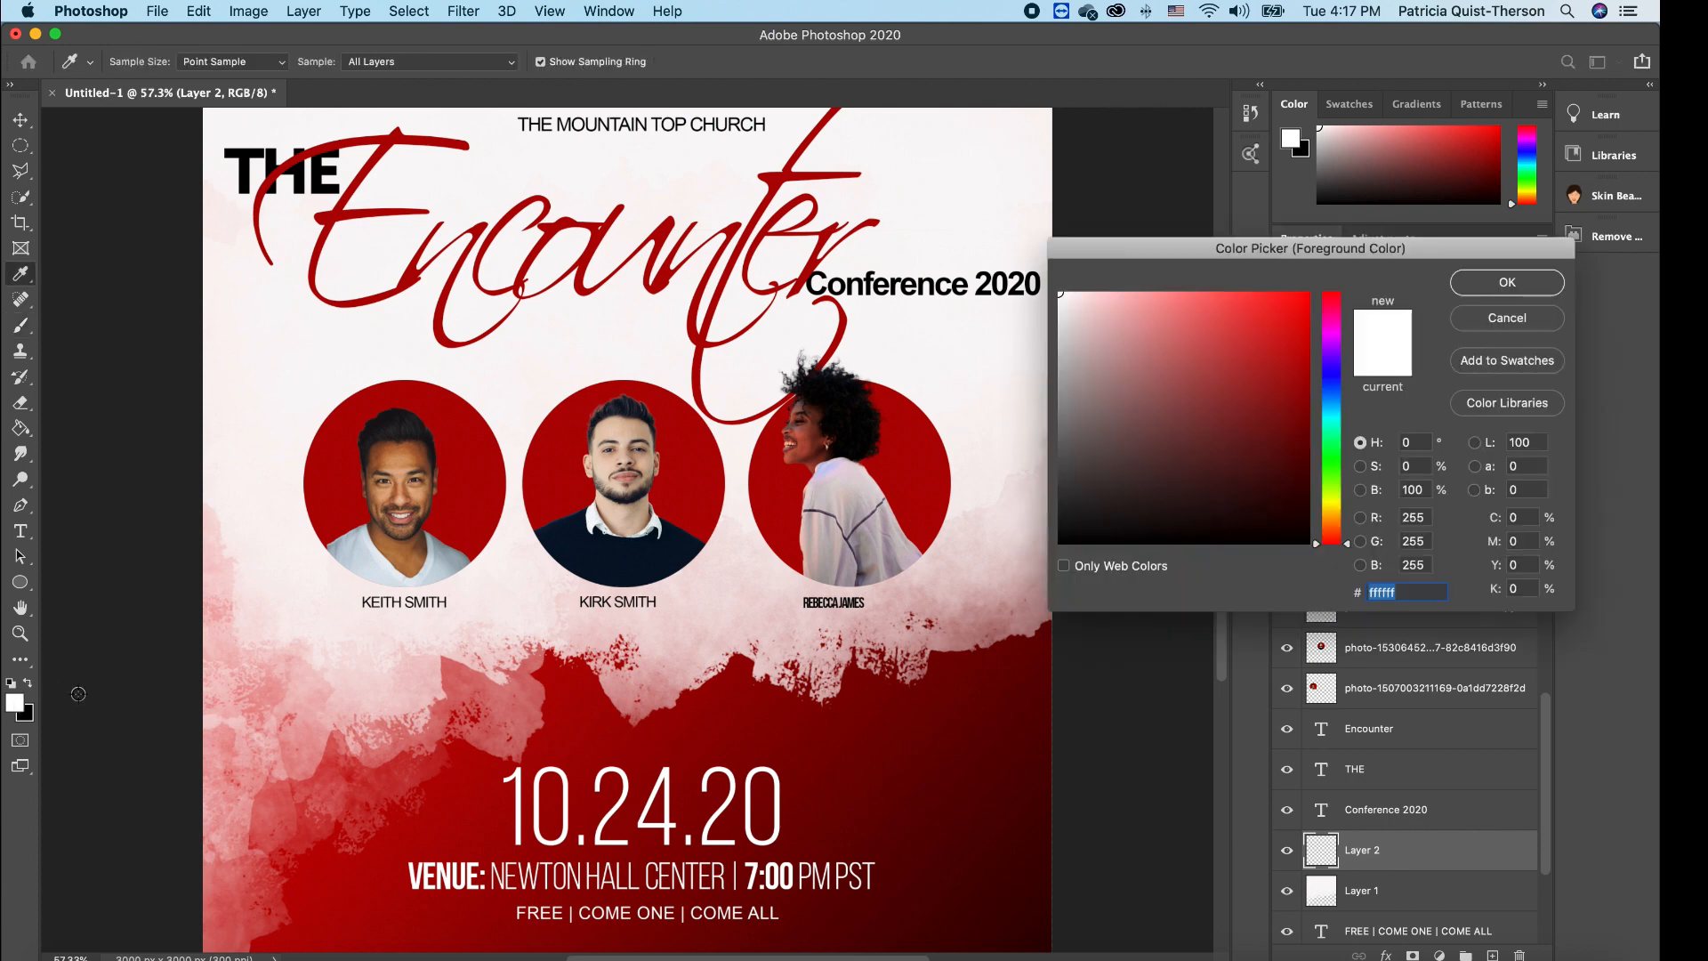
left_click(1334, 405)
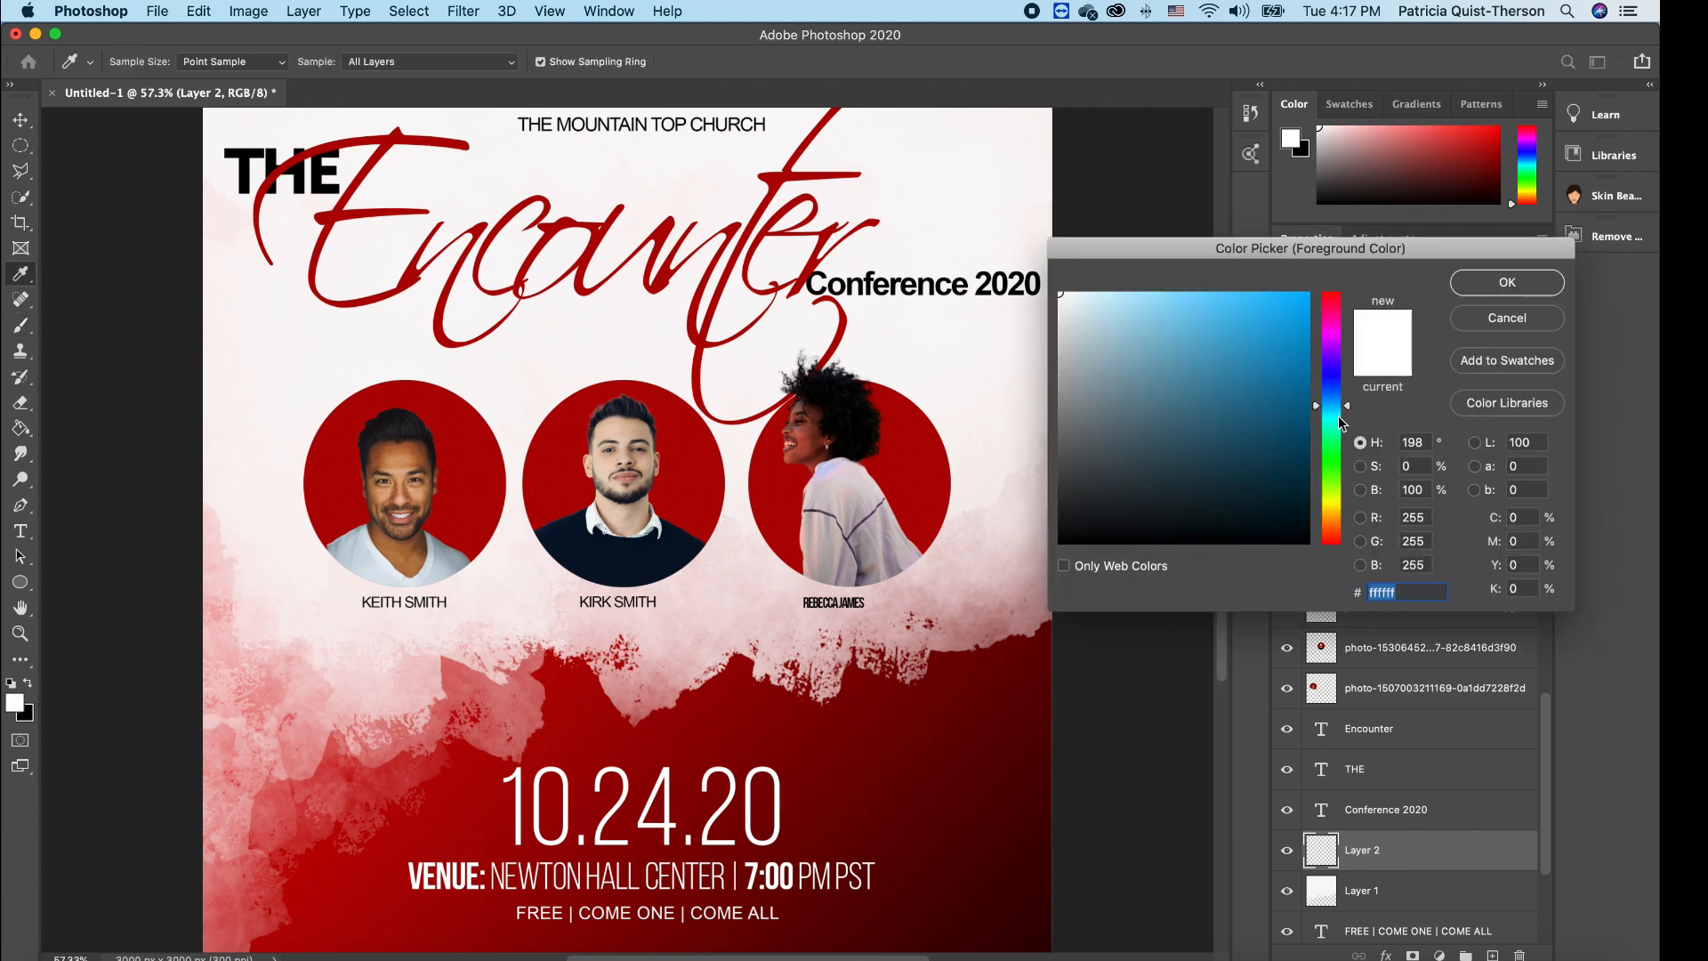
left_click_drag(1346, 405, 1344, 415)
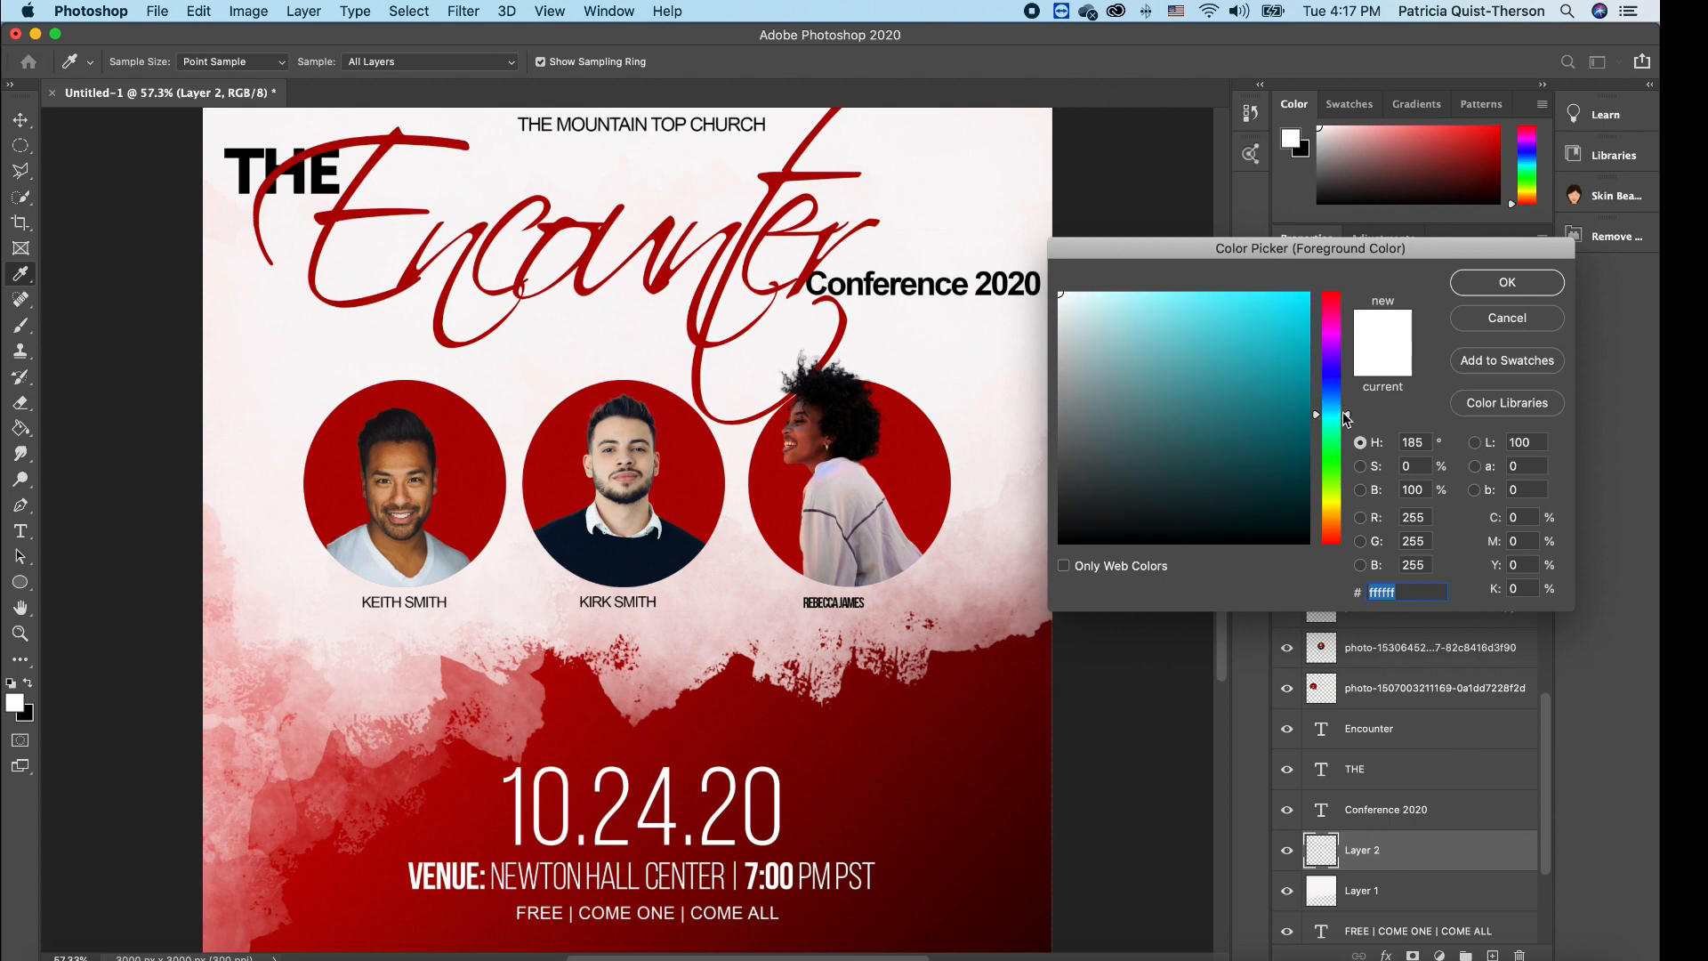
left_click(1306, 294)
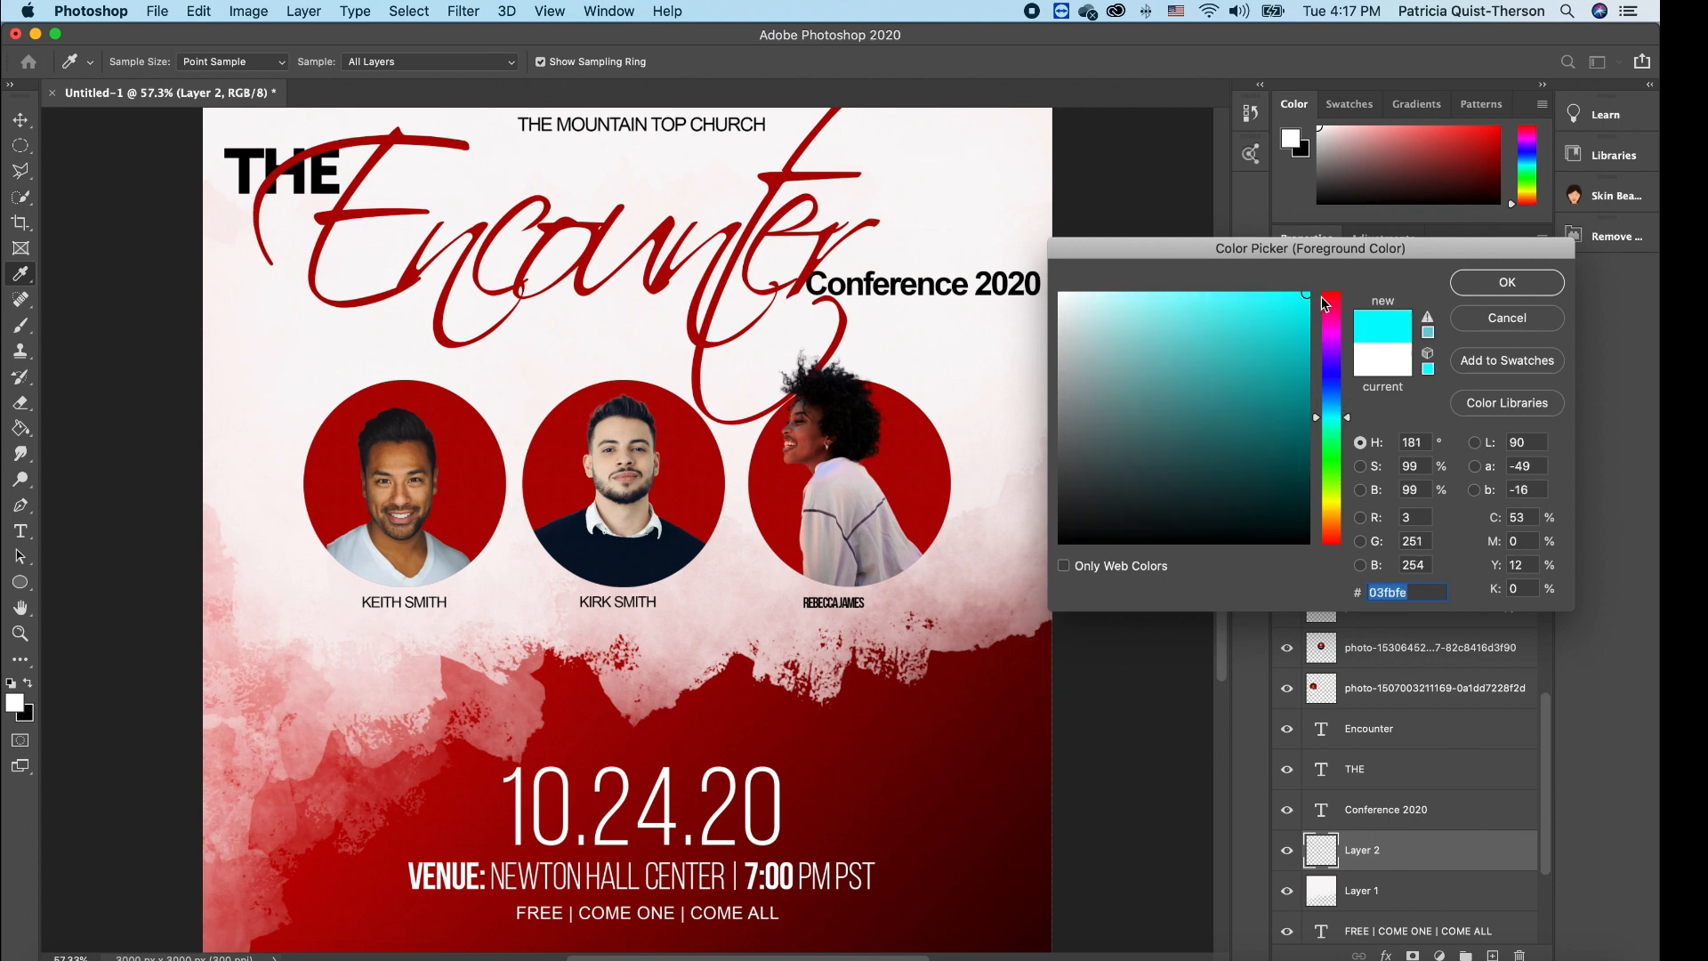
left_click(1493, 297)
key("b")
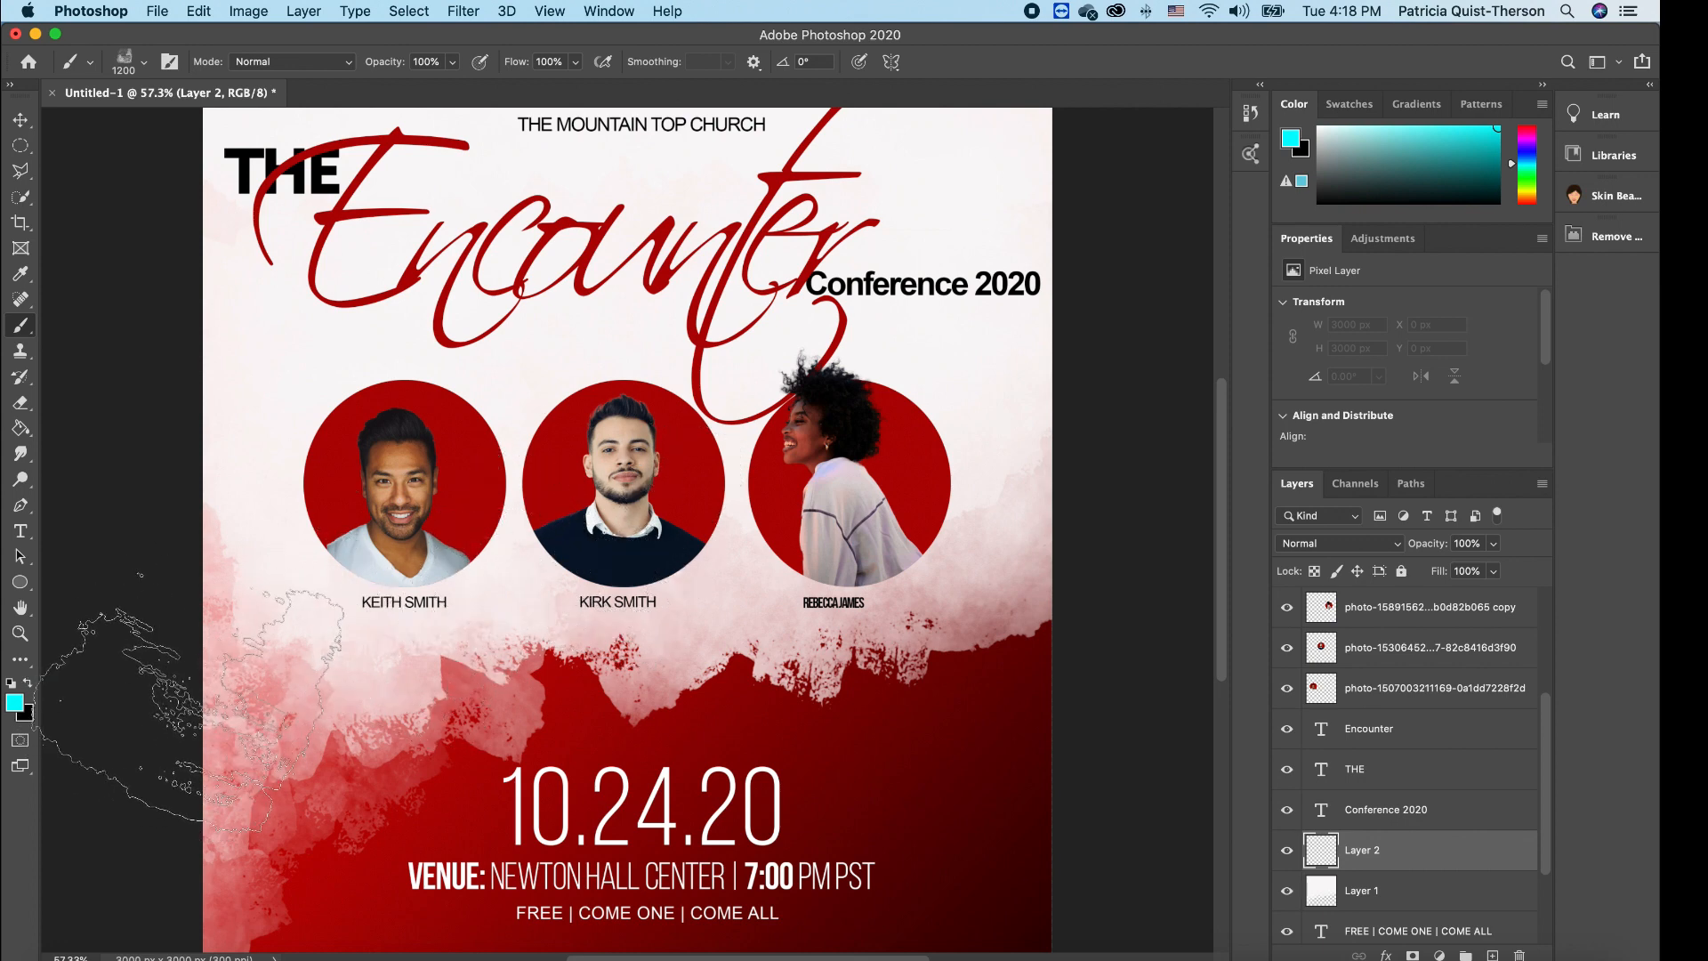
- Paint a trial cyan stamp at the poster's left edge, then undo it
left_click(218, 703)
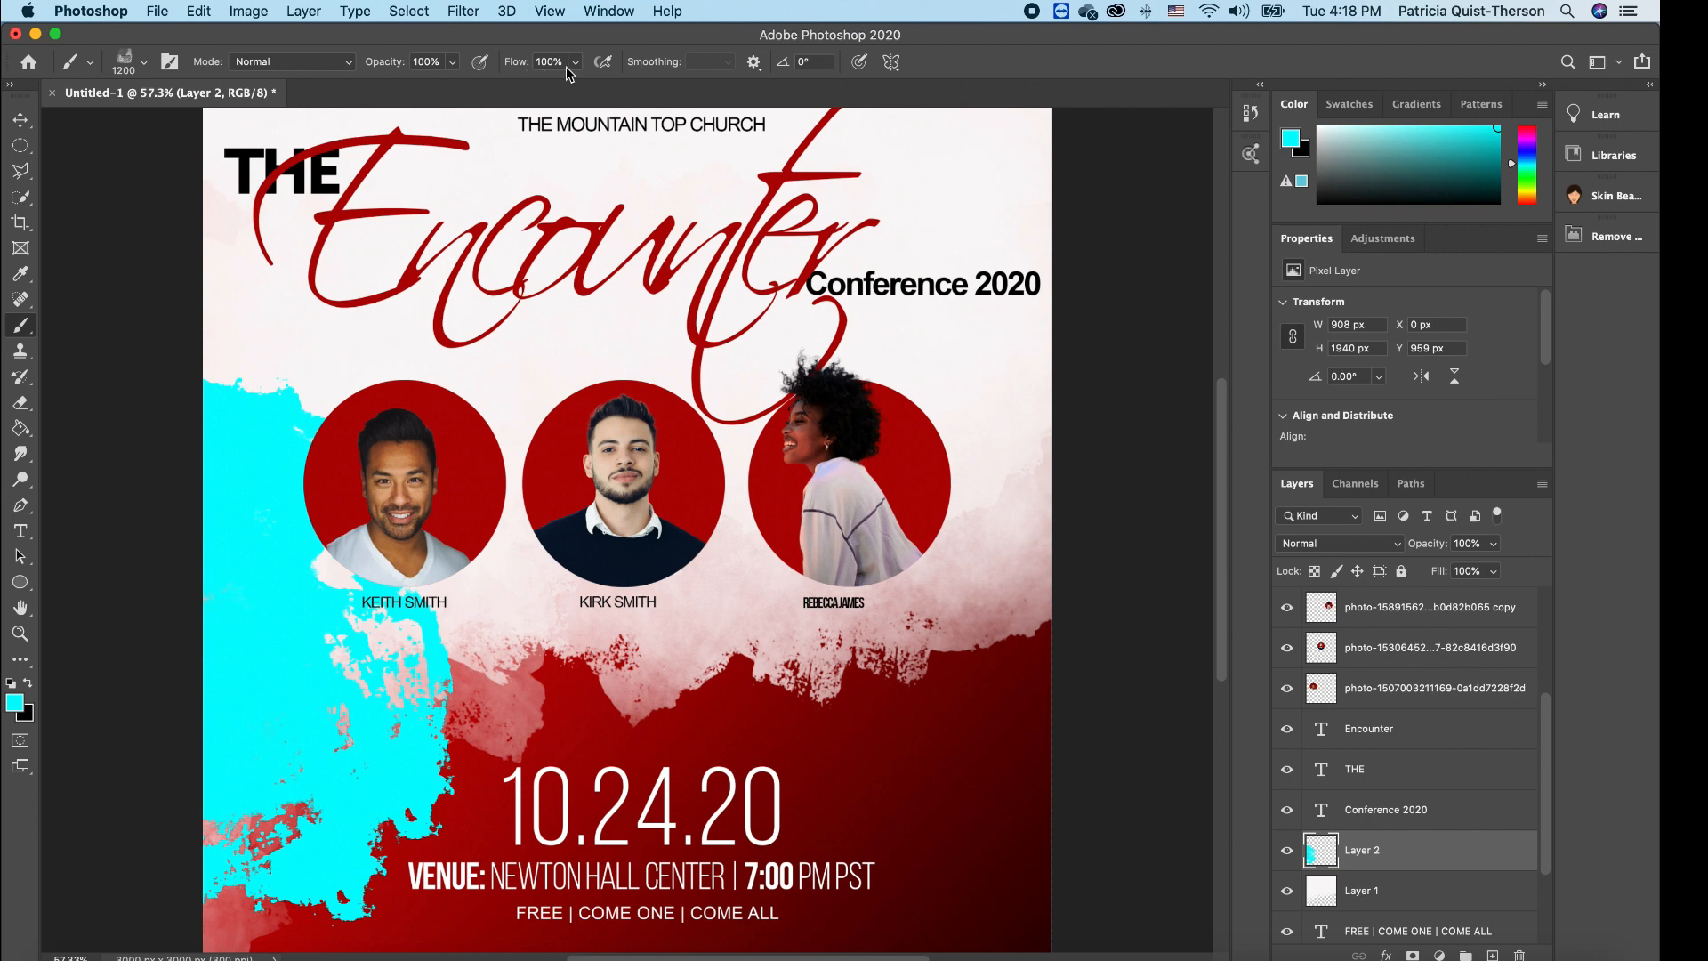
key("v")
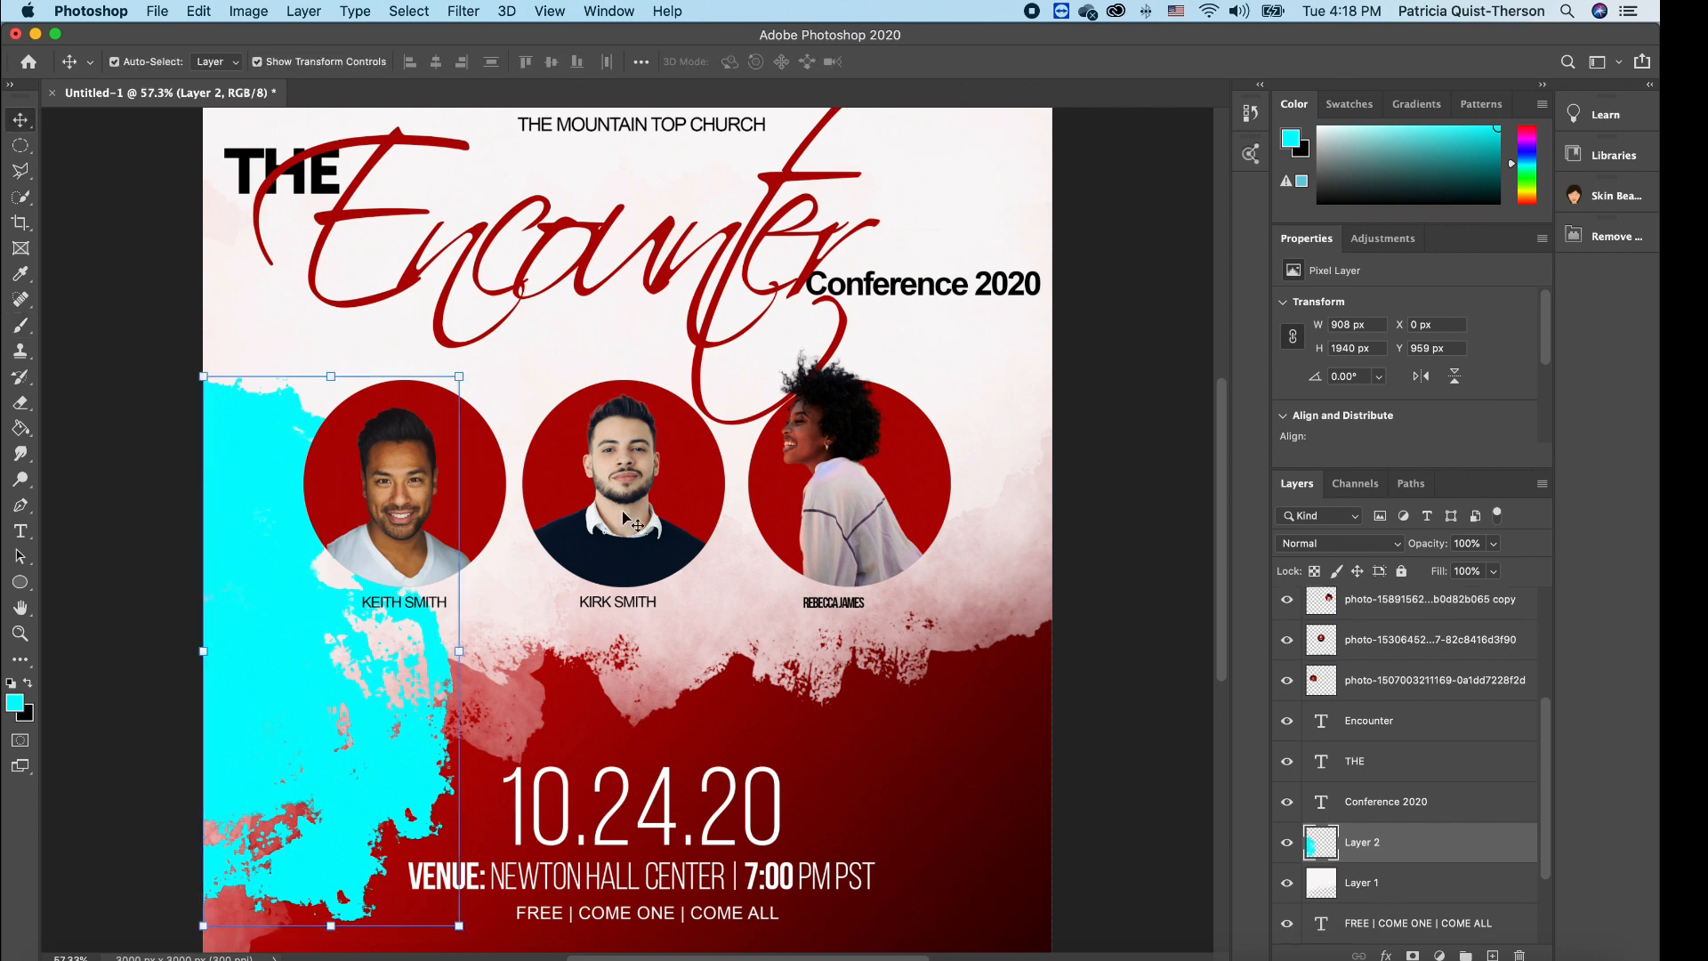
key("super+z")
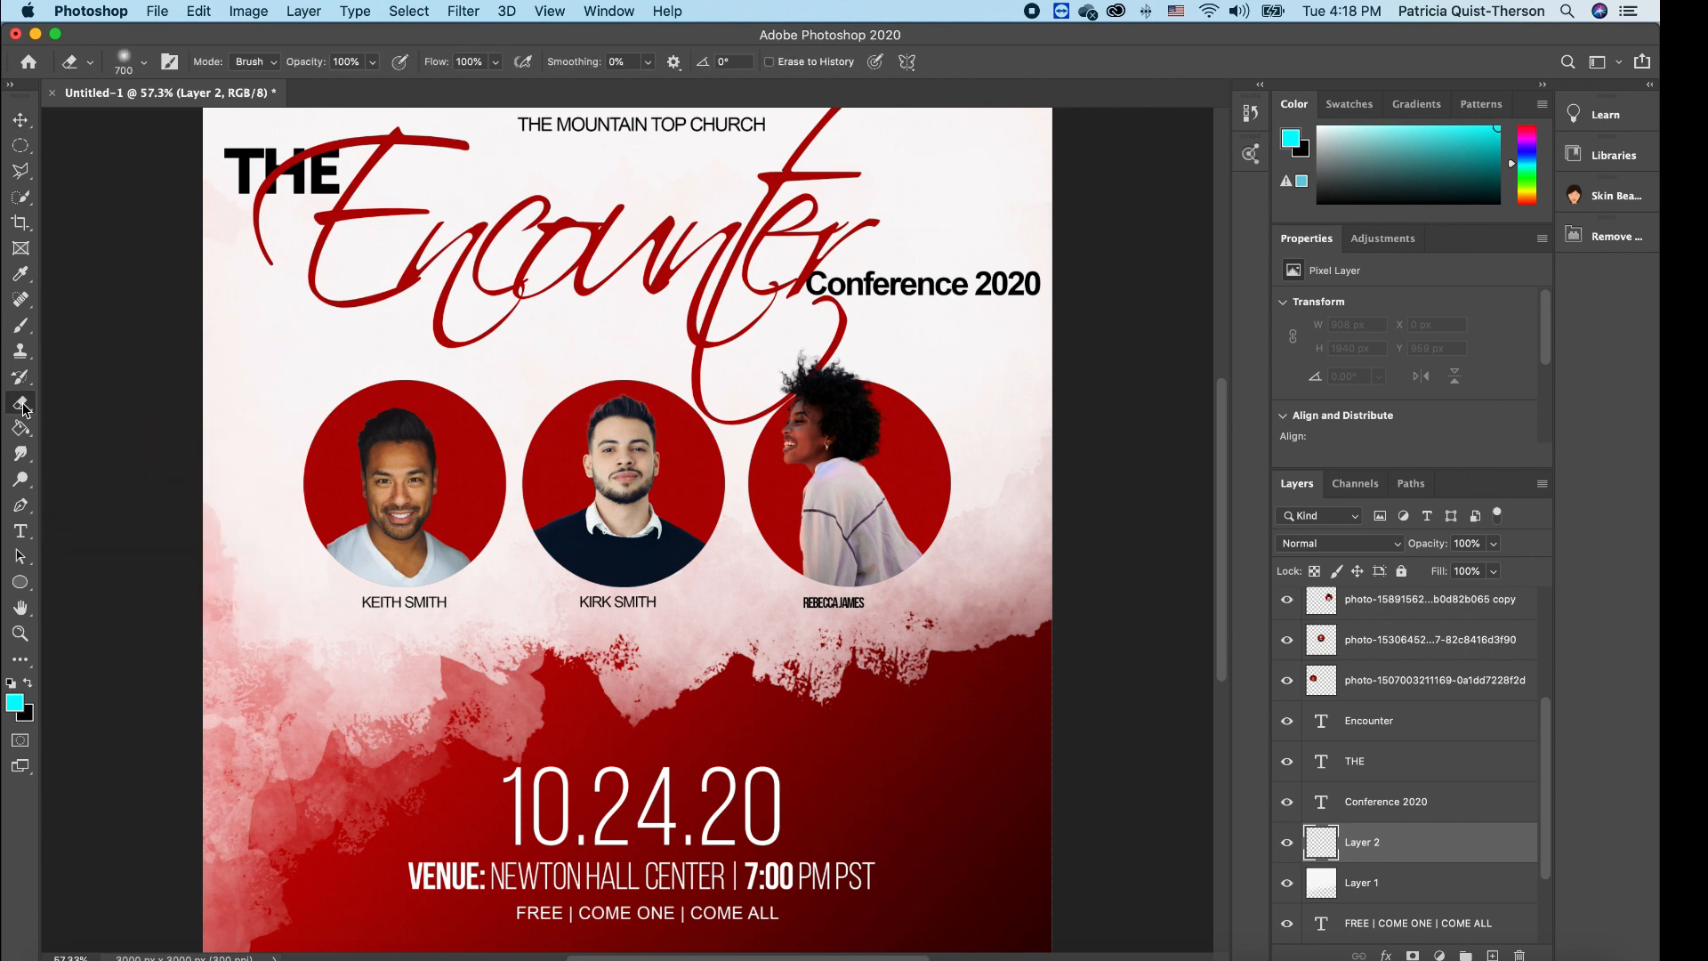
- Set the Brush tool's flow to 5%
left_click(21, 326)
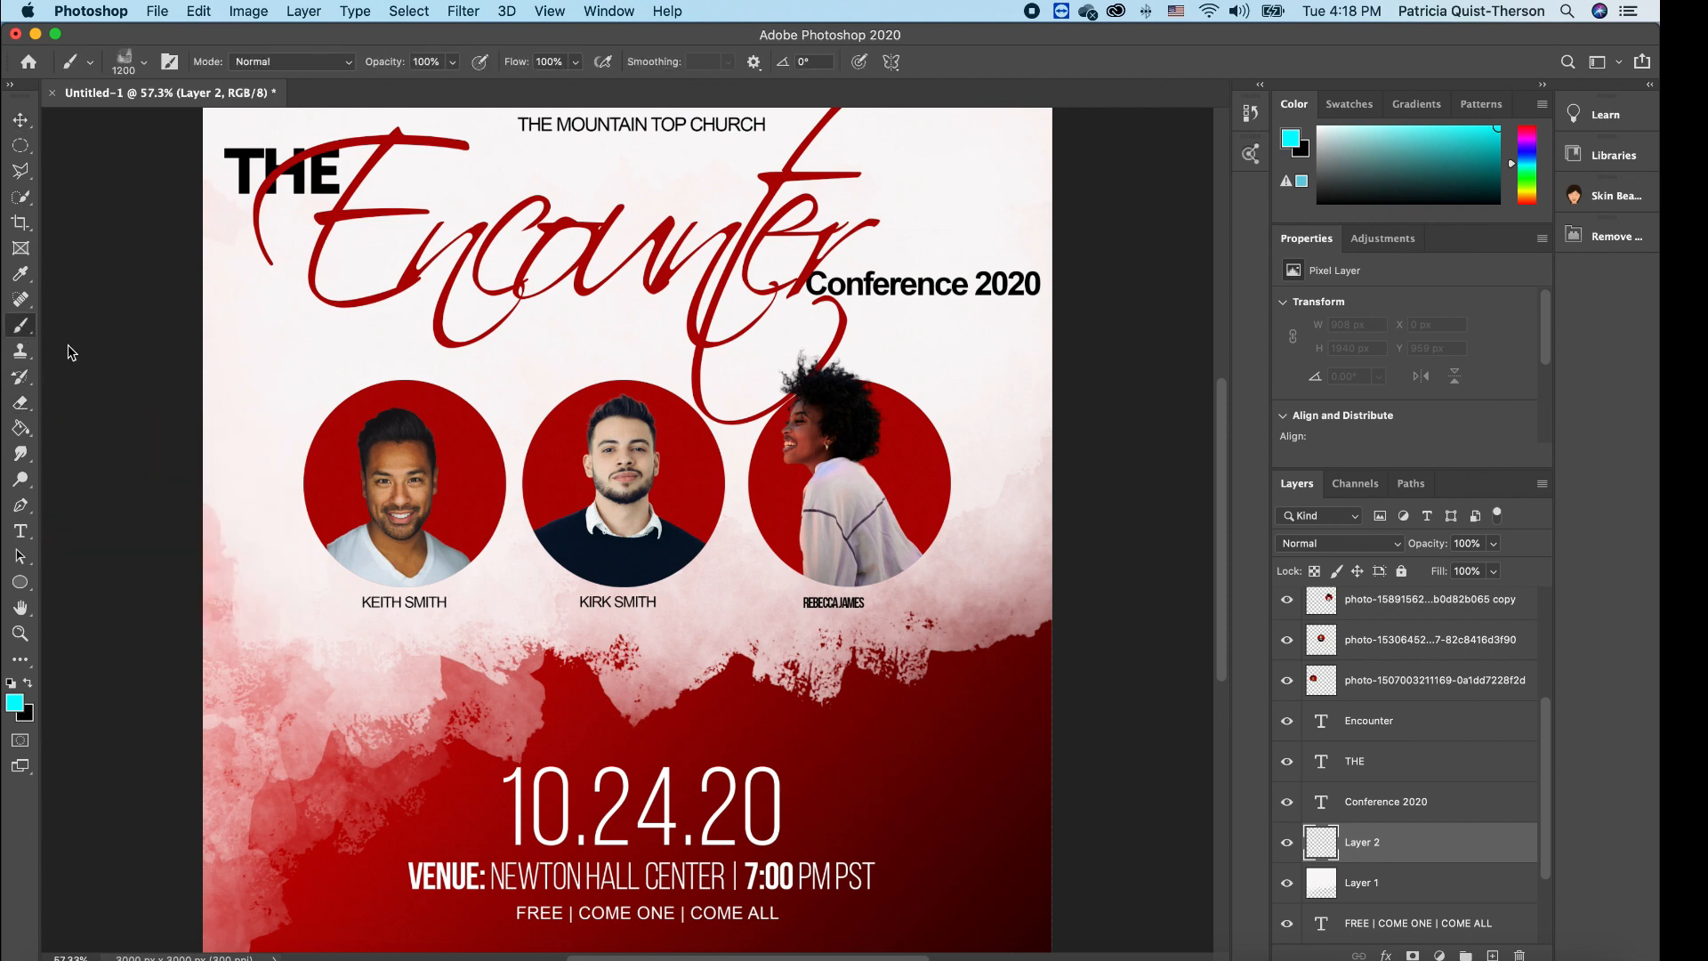
left_click(576, 63)
left_click_drag(577, 92, 490, 96)
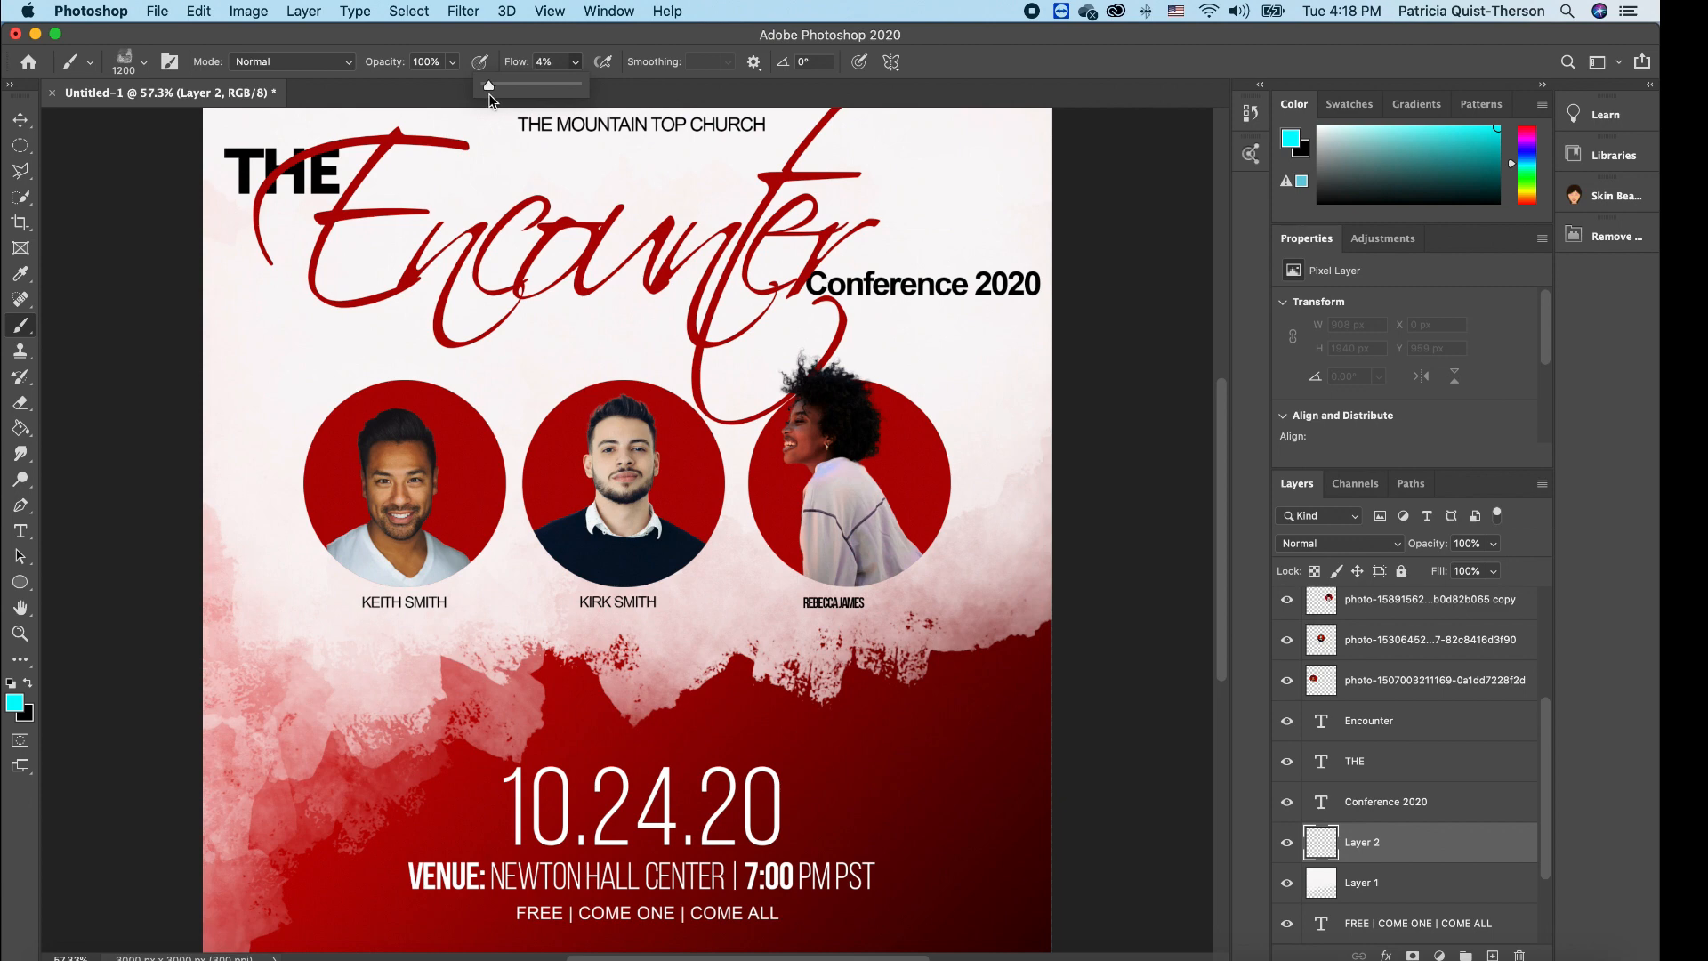
left_click_drag(560, 64, 522, 63)
type("5")
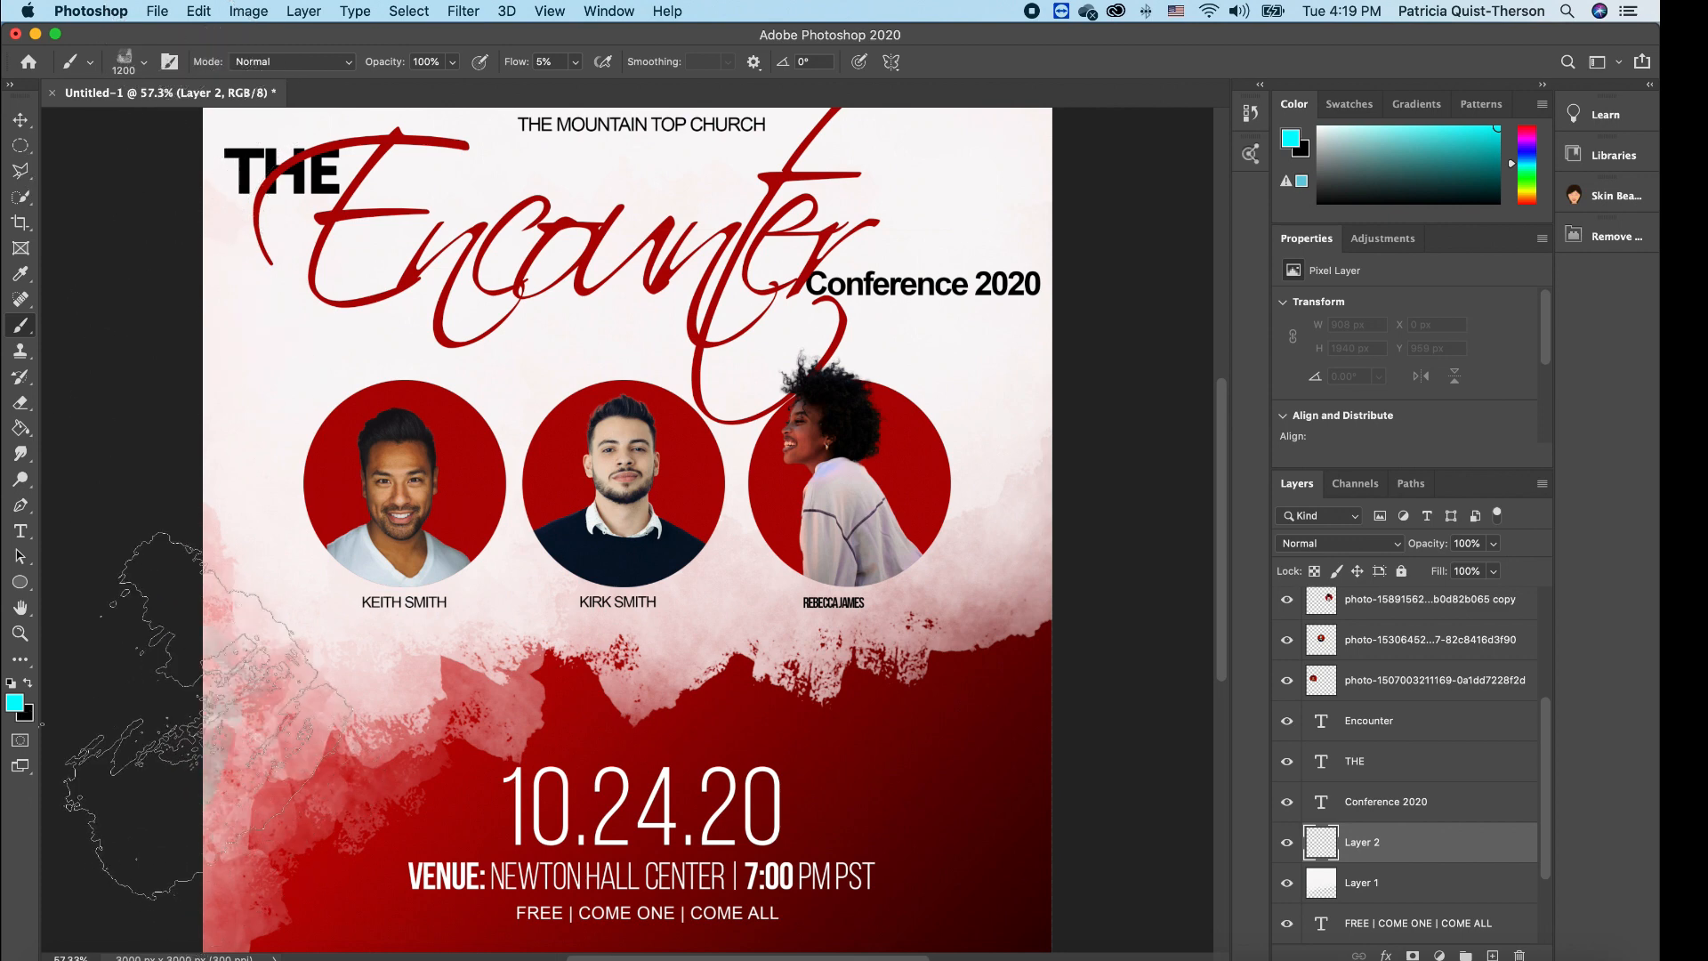
- Dab cyan watercolour along the left edge, around THE, Encounter, Keith's circle and lower left
mouse_move(147, 721)
left_mouse_down()
mouse_move(191, 610)
mouse_move(247, 561)
mouse_move(356, 560)
left_mouse_up()
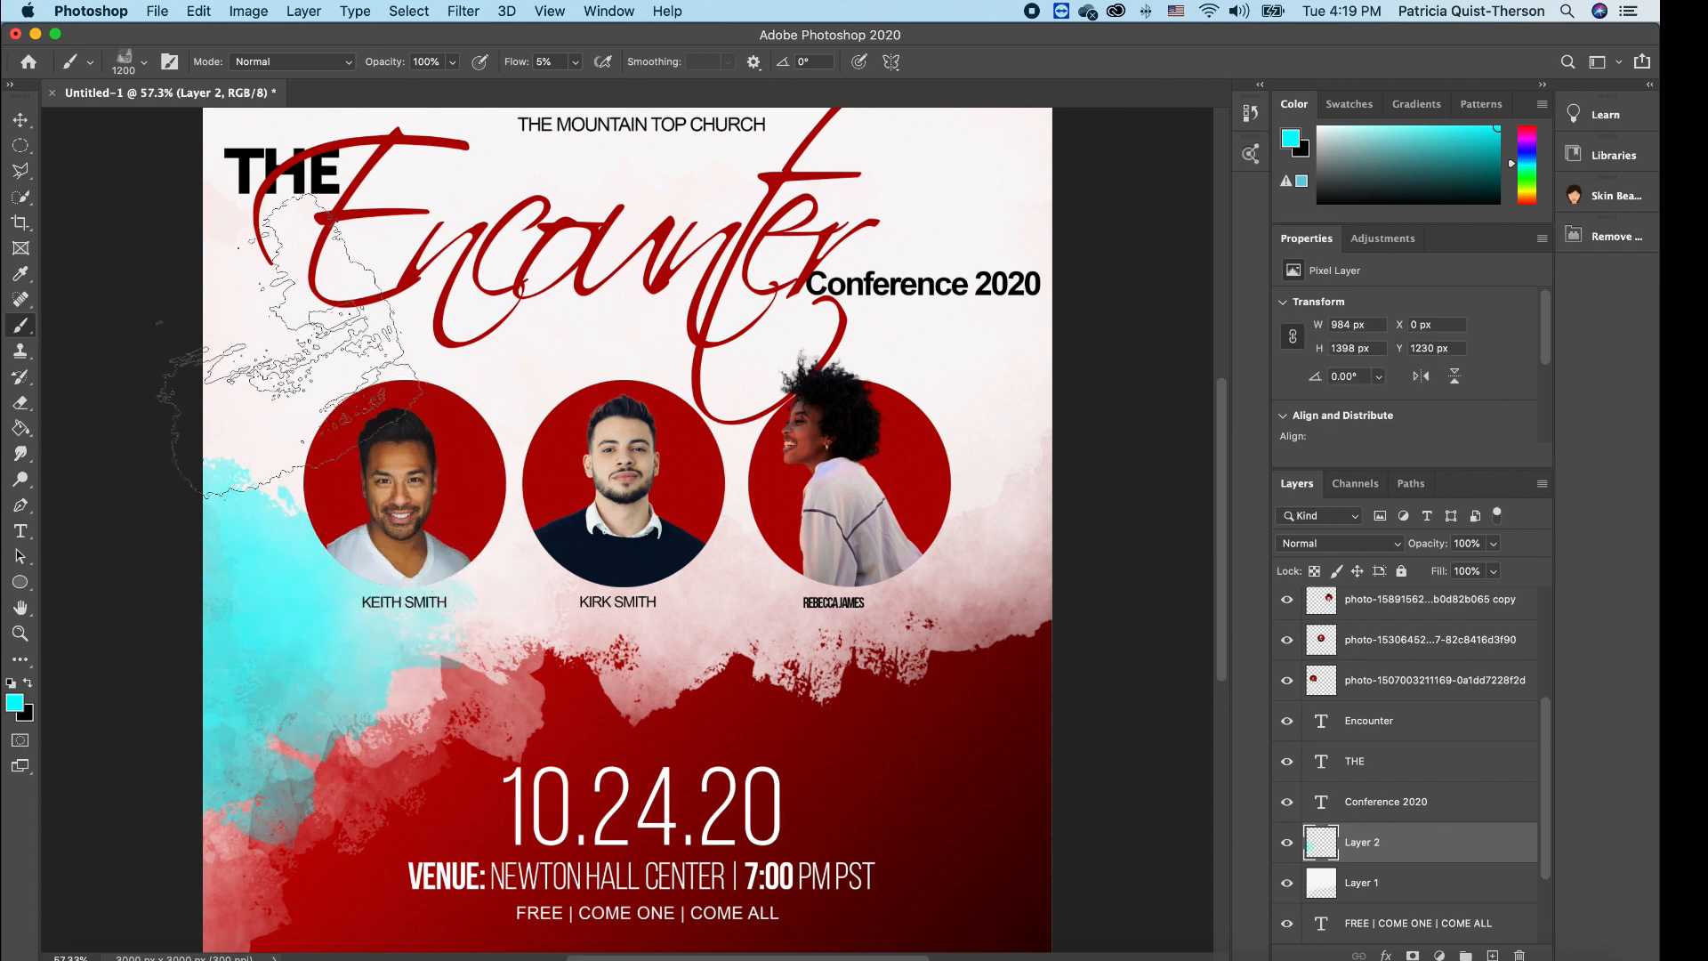
mouse_move(280, 347)
left_mouse_down()
mouse_move(360, 418)
mouse_move(382, 383)
mouse_move(280, 187)
mouse_move(232, 191)
mouse_move(253, 142)
mouse_move(298, 146)
mouse_move(436, 223)
mouse_move(471, 152)
mouse_move(530, 142)
mouse_move(467, 249)
mouse_move(294, 320)
left_mouse_up()
left_click(313, 324)
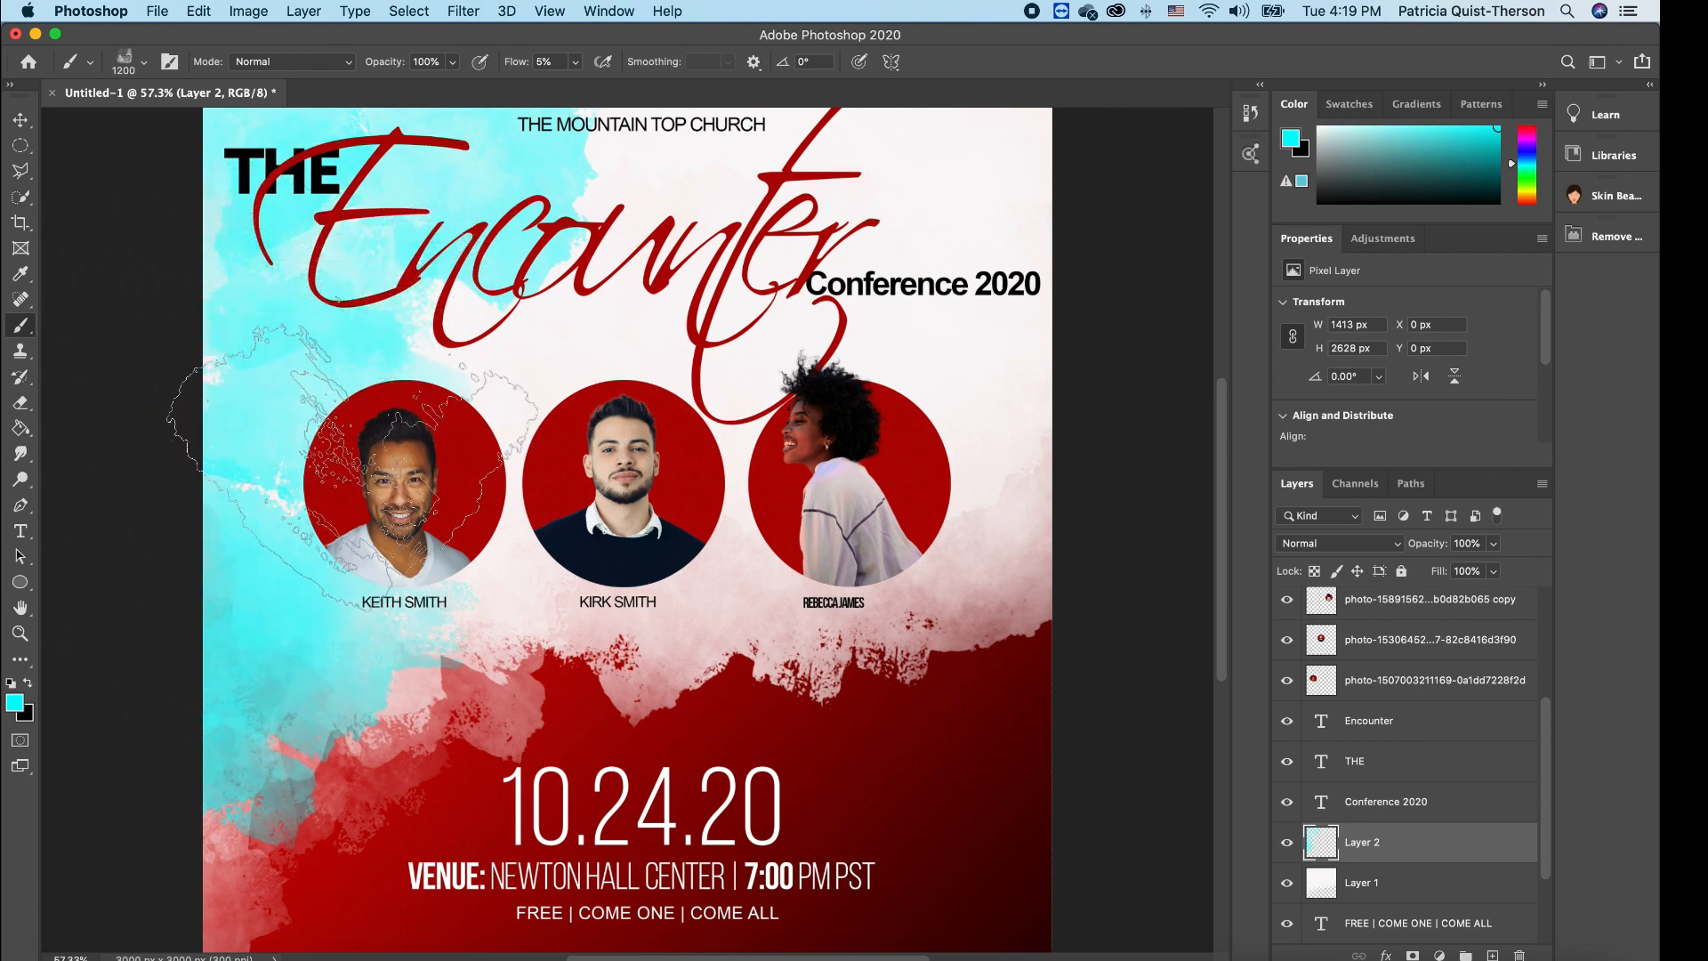
left_click(432, 360)
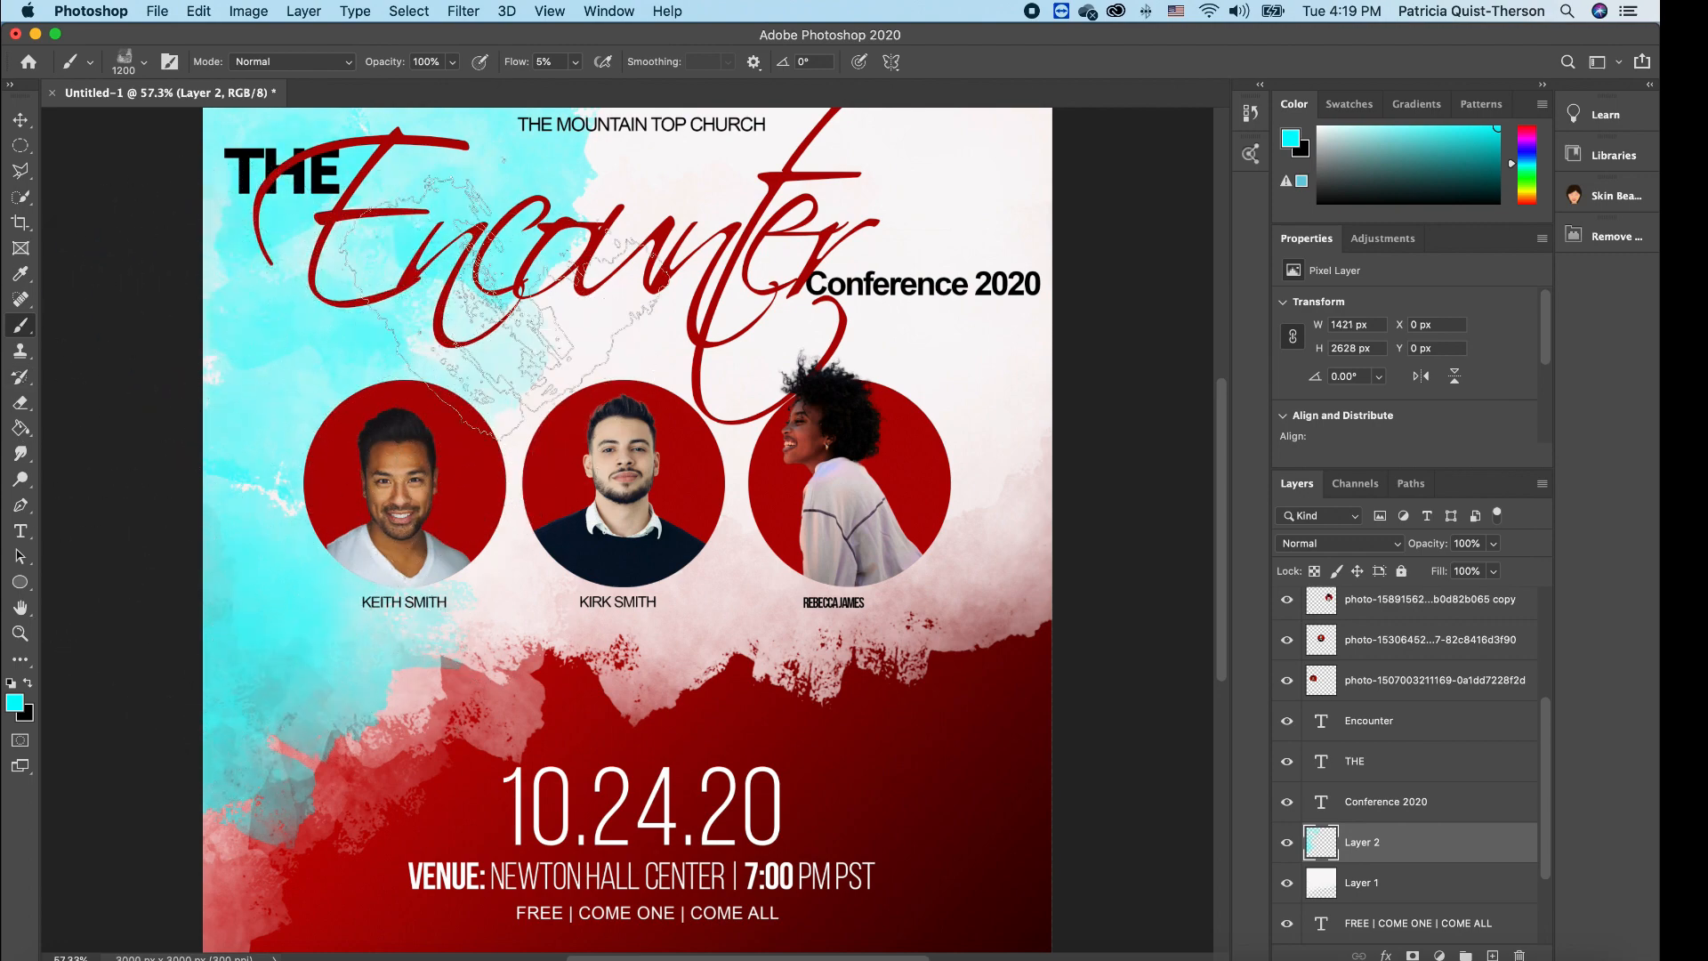
left_click(450, 527)
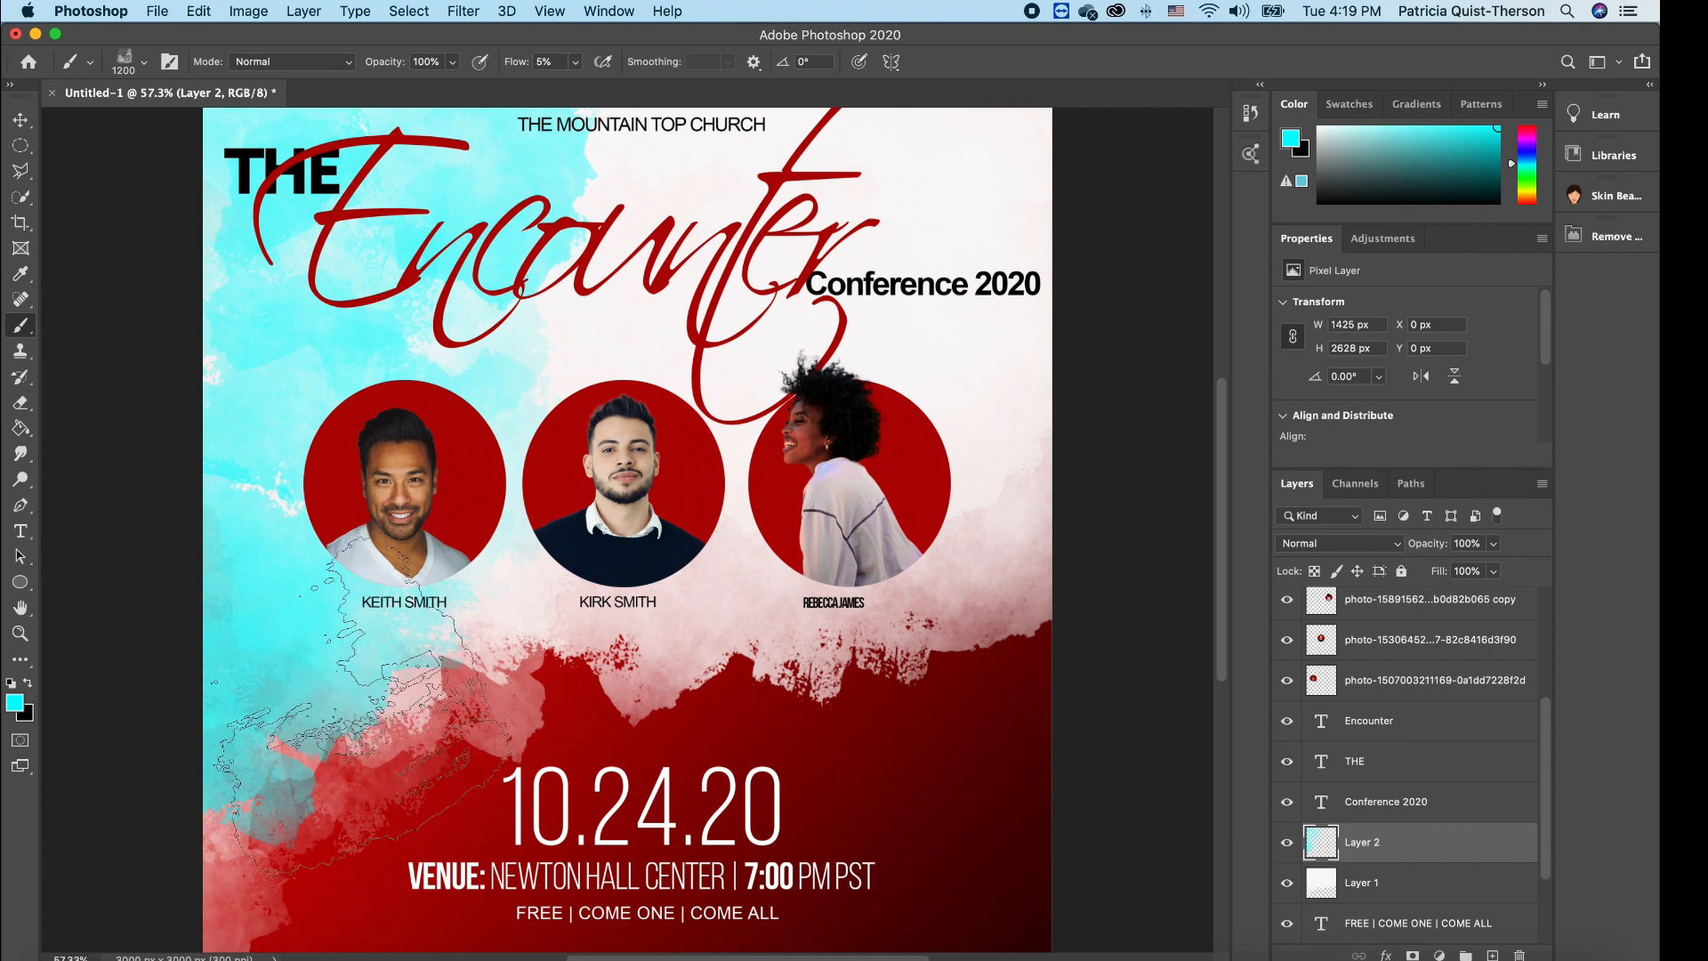
left_click(217, 811)
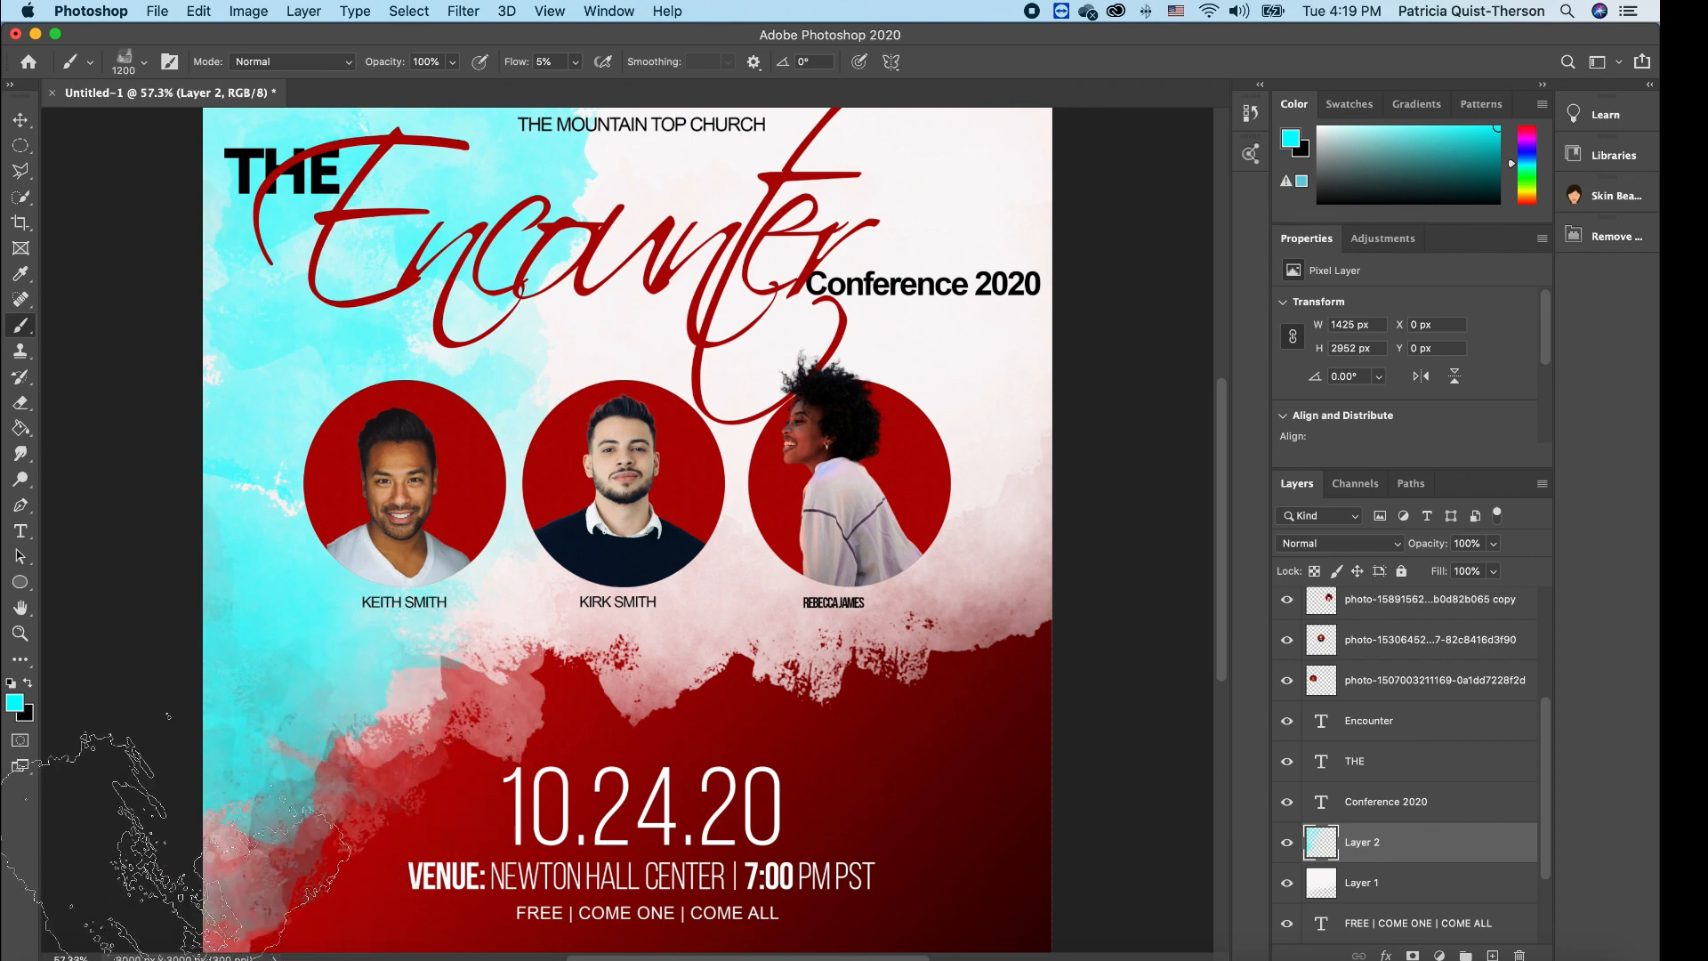
left_click(462, 654)
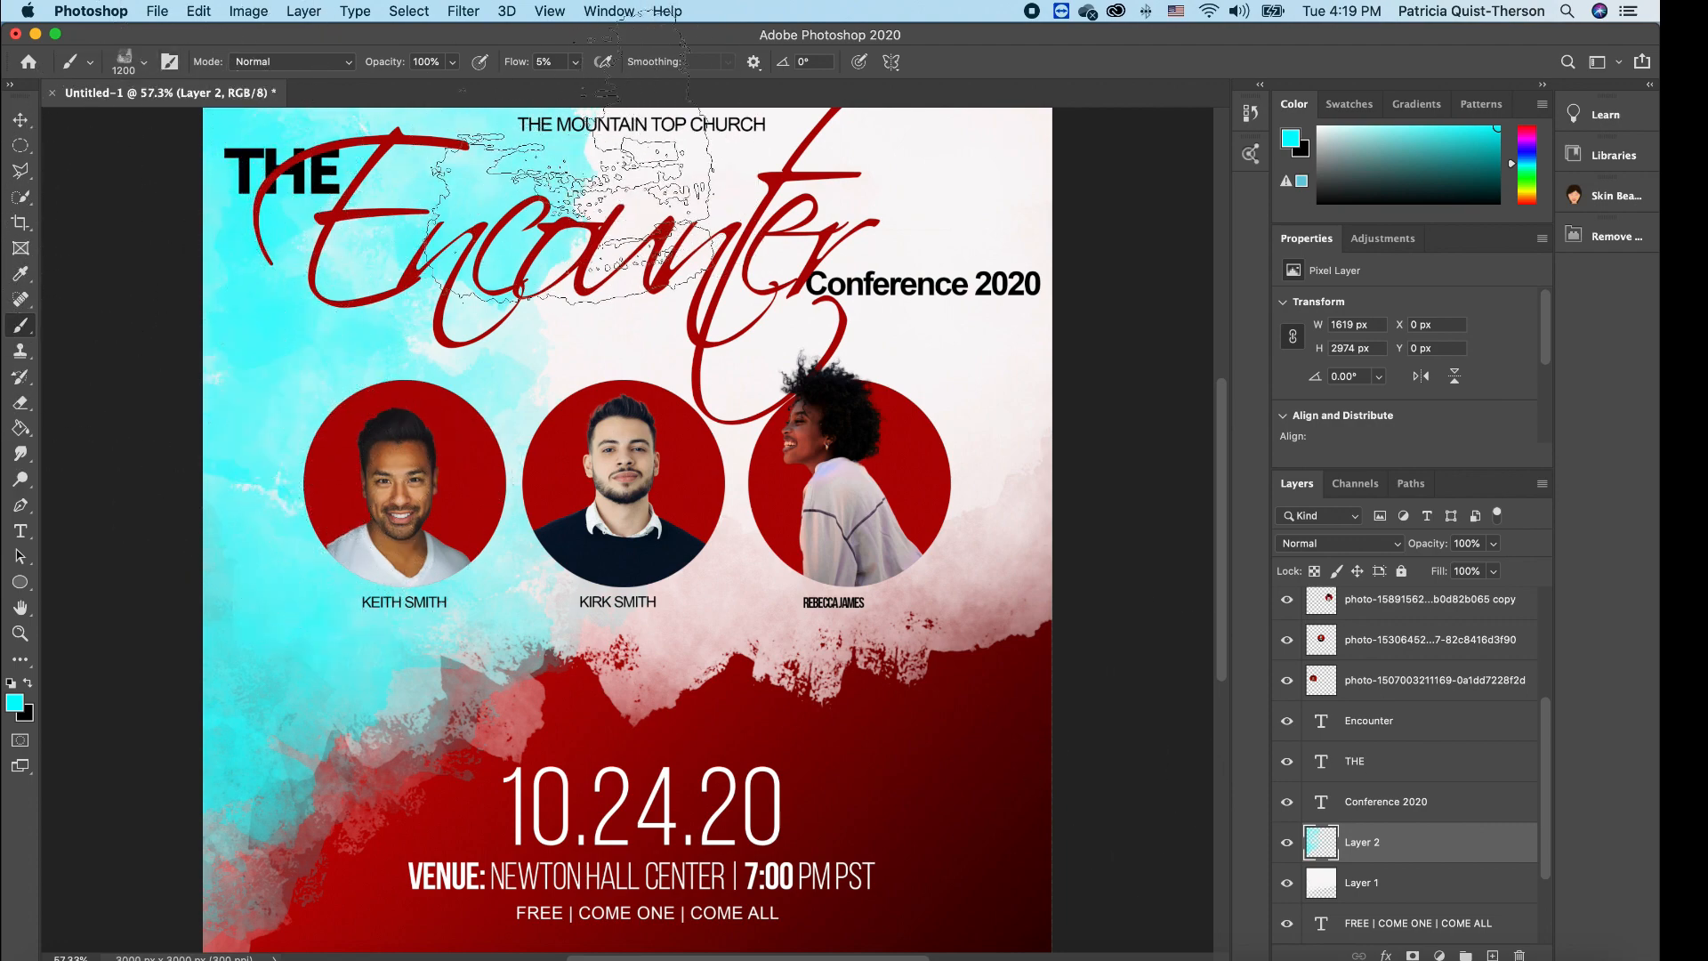
- Add faint cyan dabs near the top of the wash, then deselect the painted layer
left_click(611, 139)
mouse_move(589, 90)
left_mouse_down()
mouse_move(589, 117)
mouse_move(673, 87)
left_mouse_up()
left_click(609, 178)
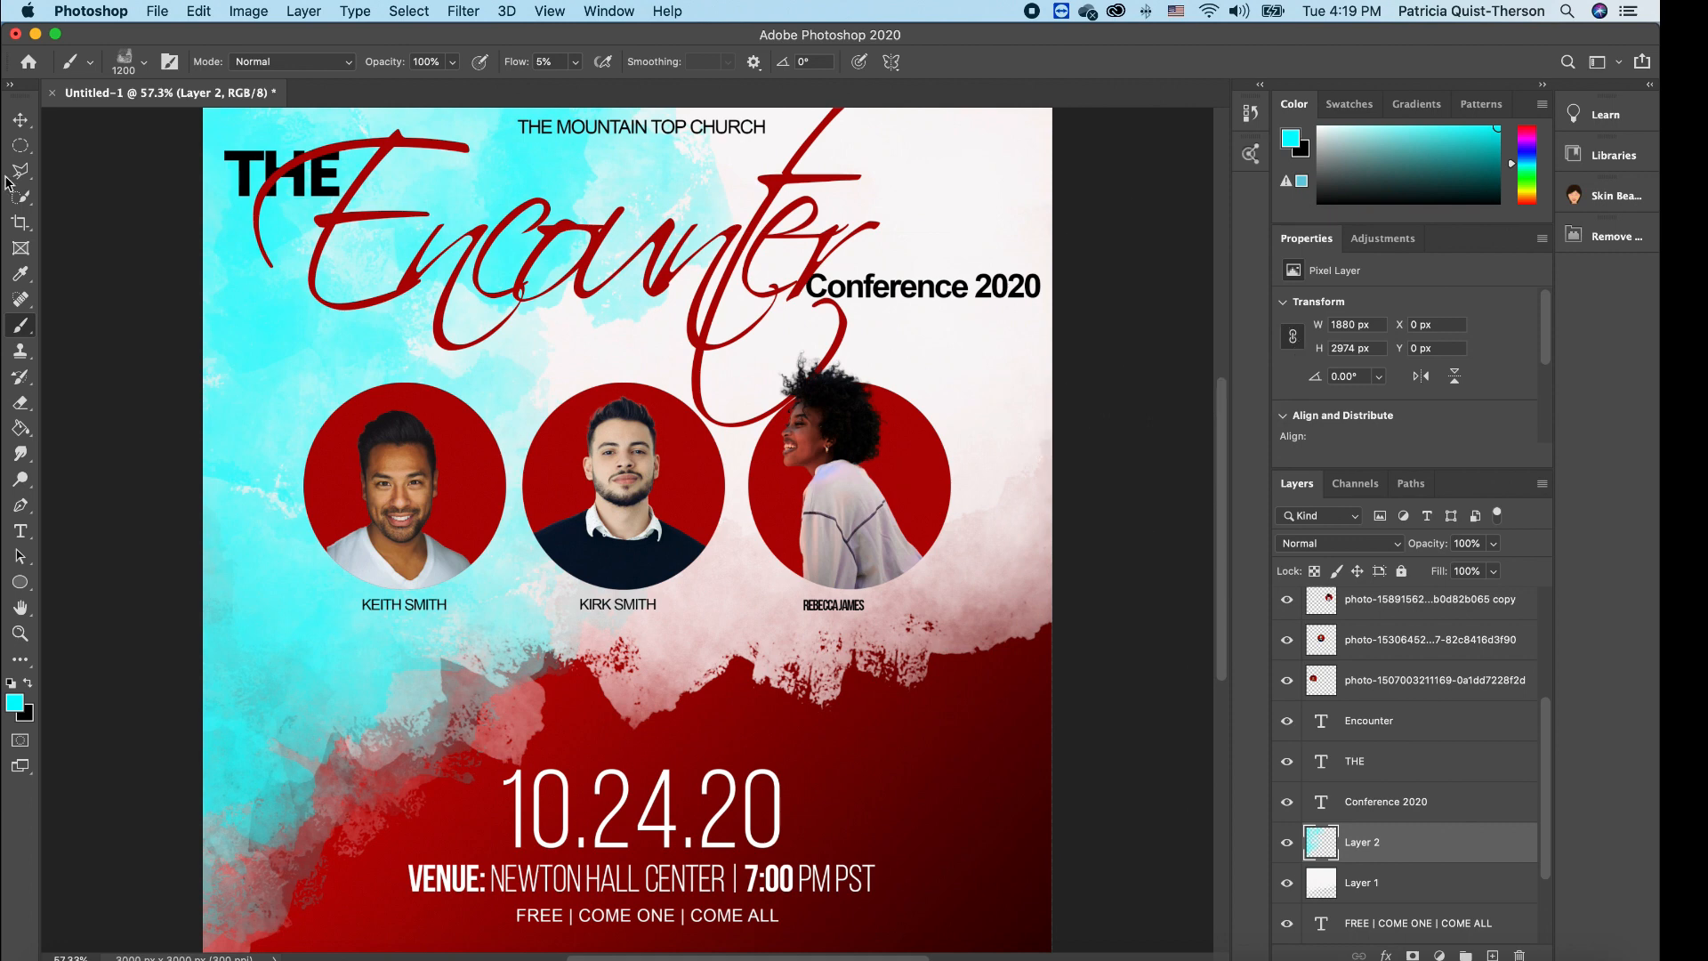
left_click(24, 127)
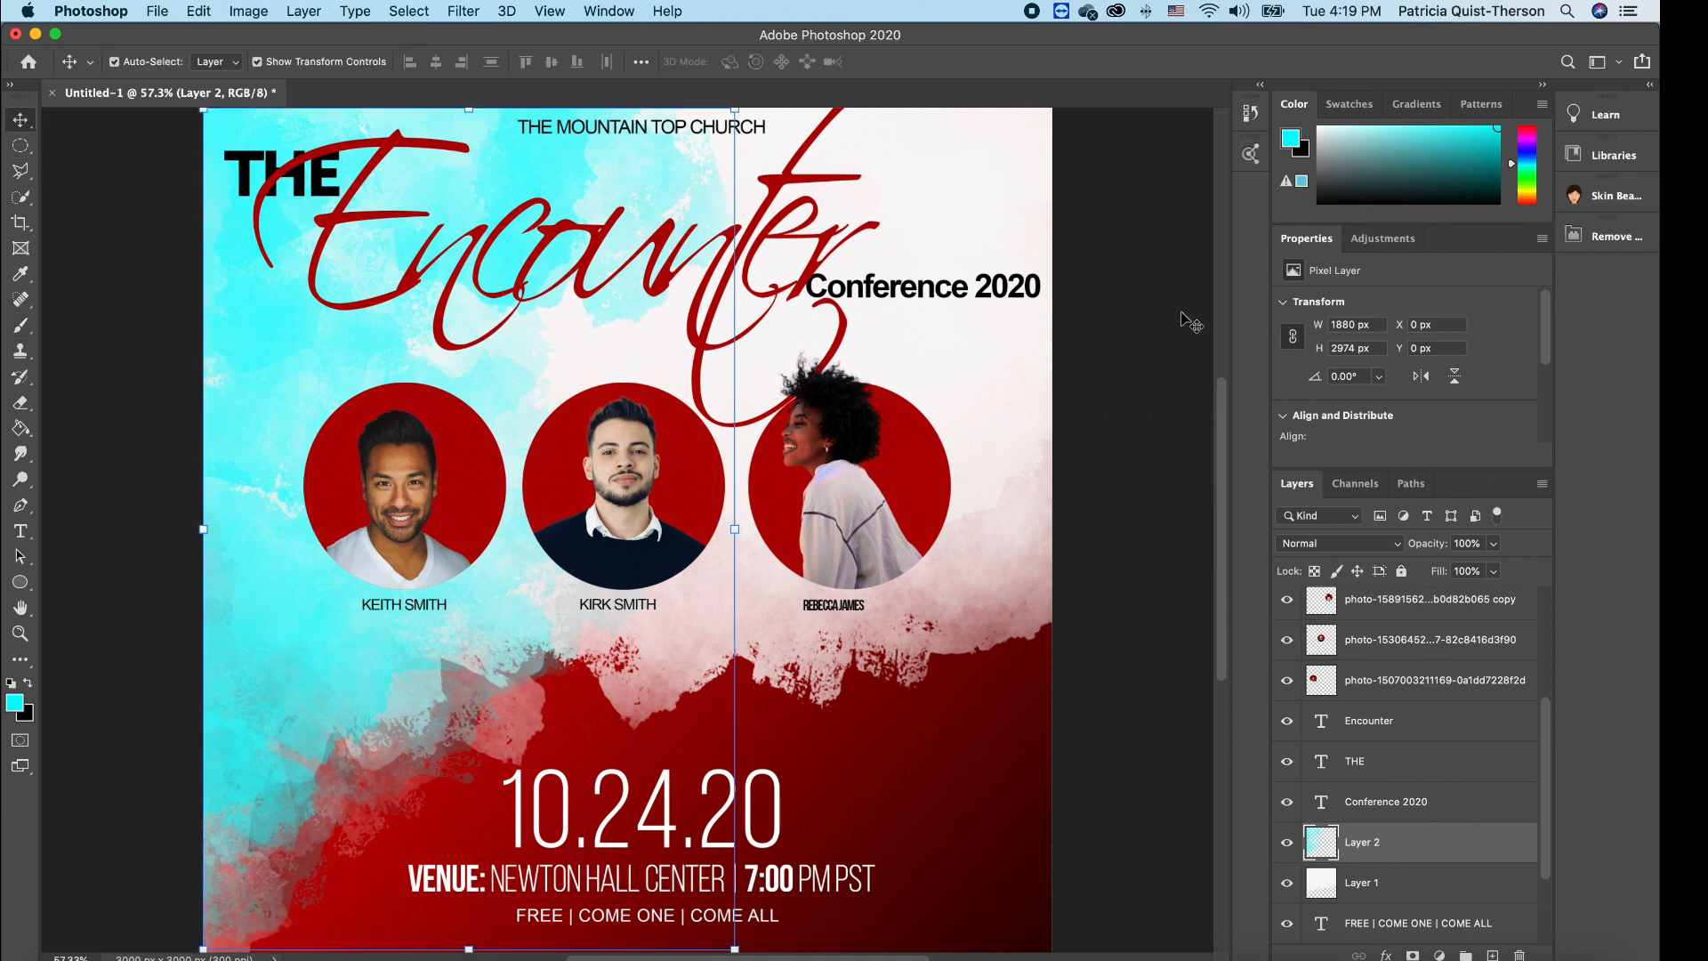
left_click(1139, 373)
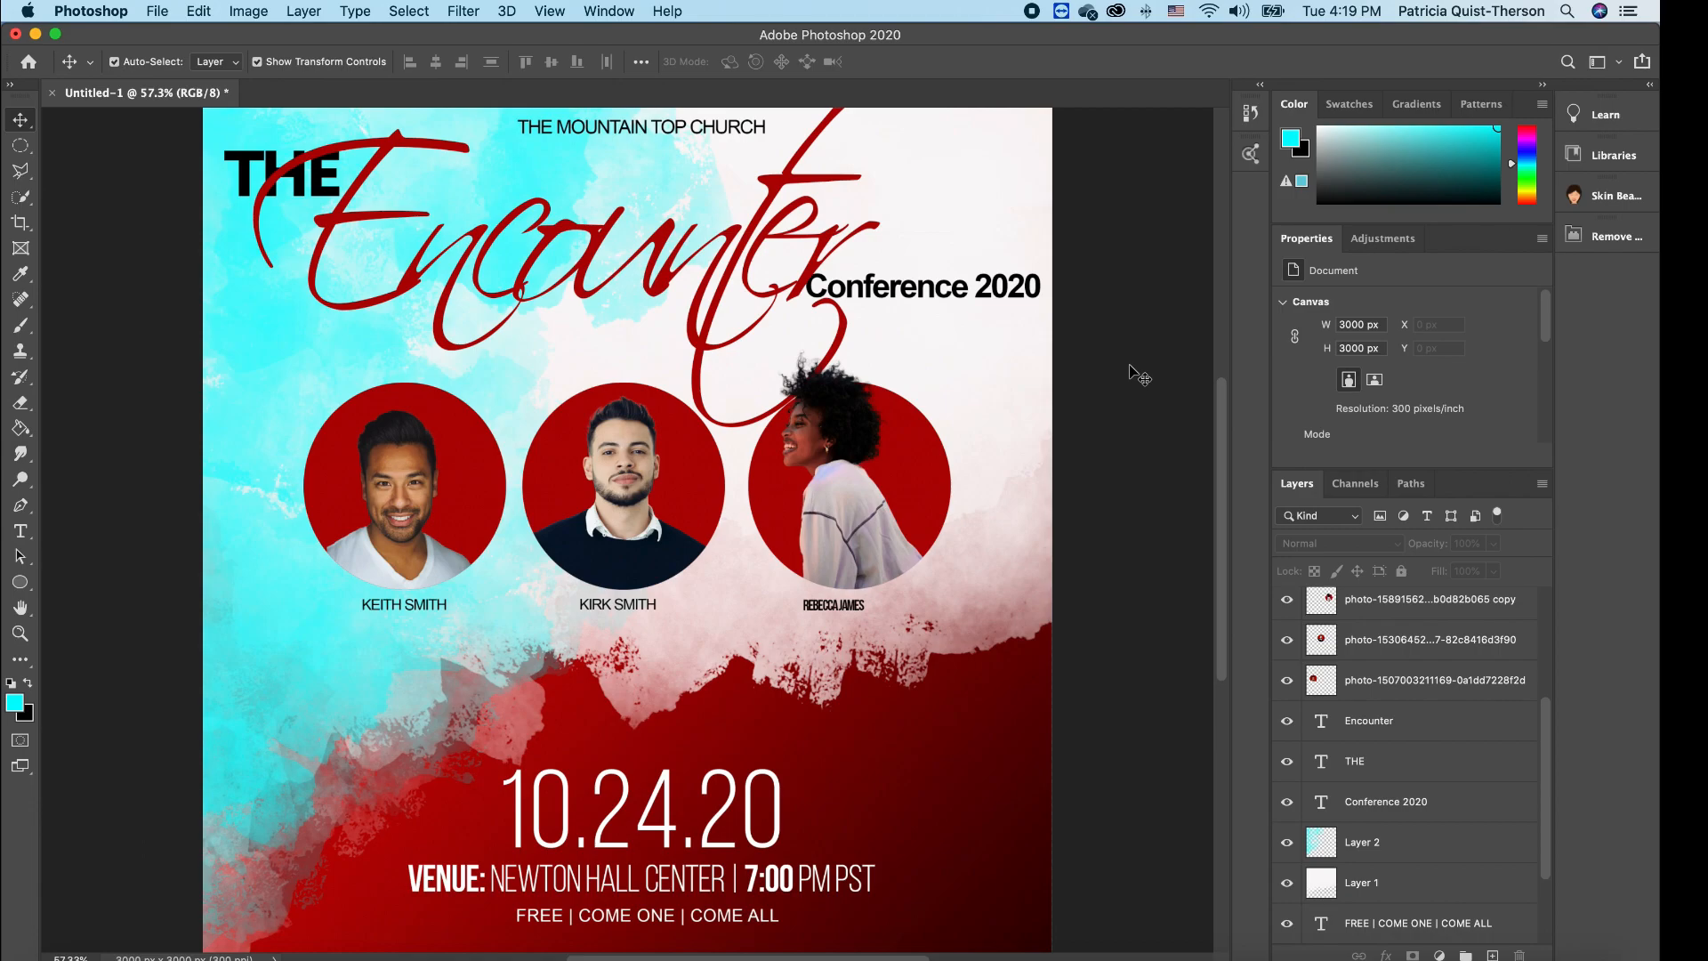